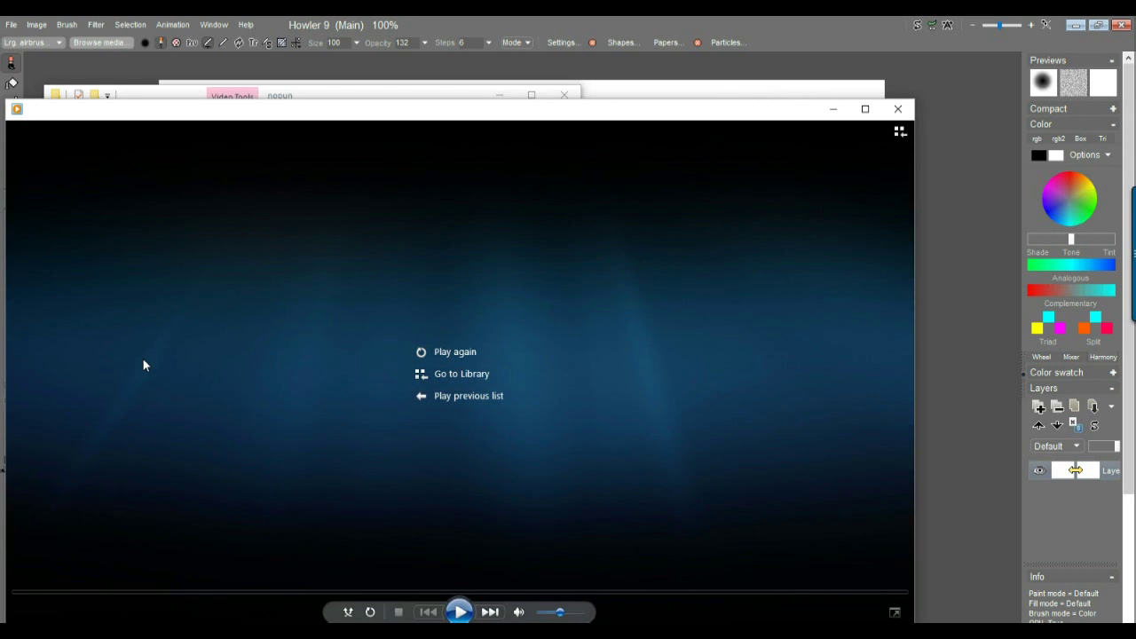
Play the 11111.avi clip from the nopun folder and close the player
left_click(899, 109)
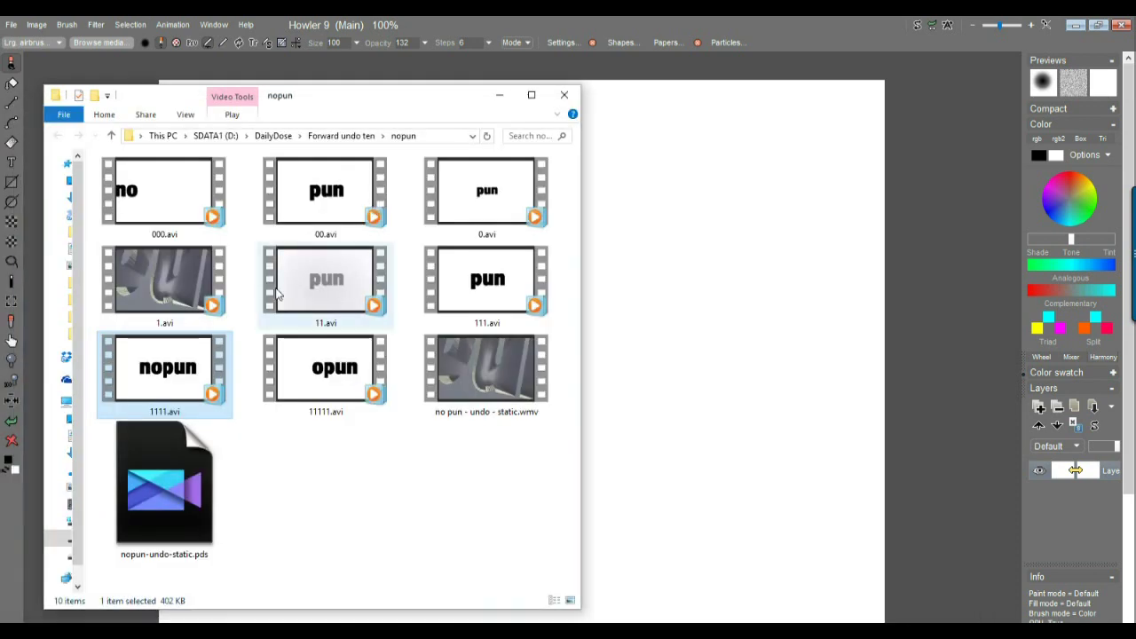
double_click(333, 384)
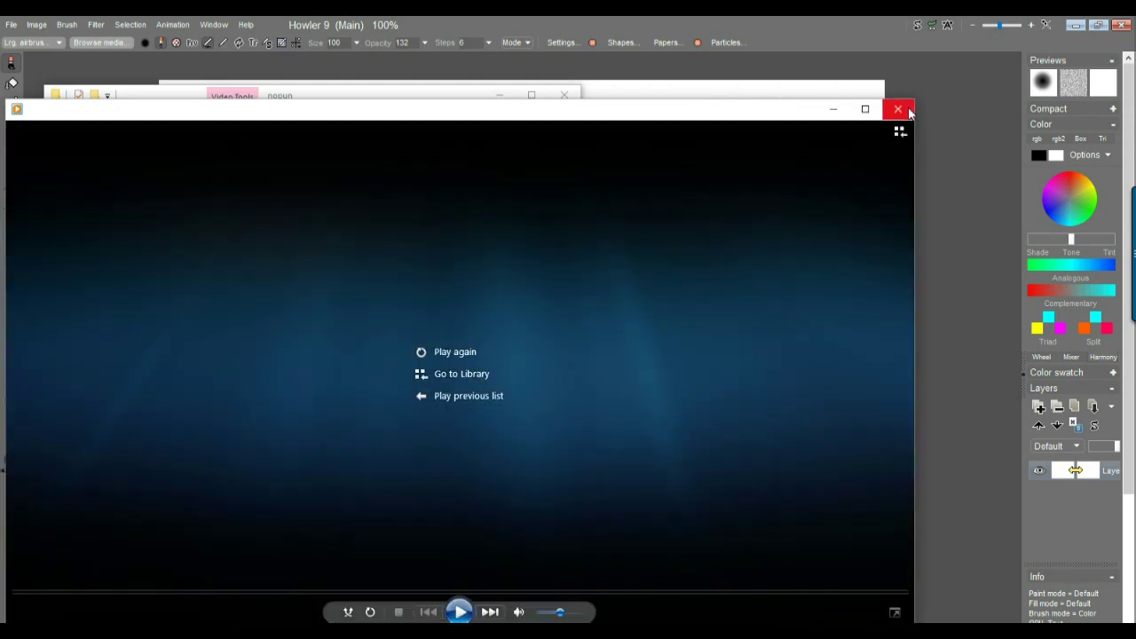
left_click(899, 109)
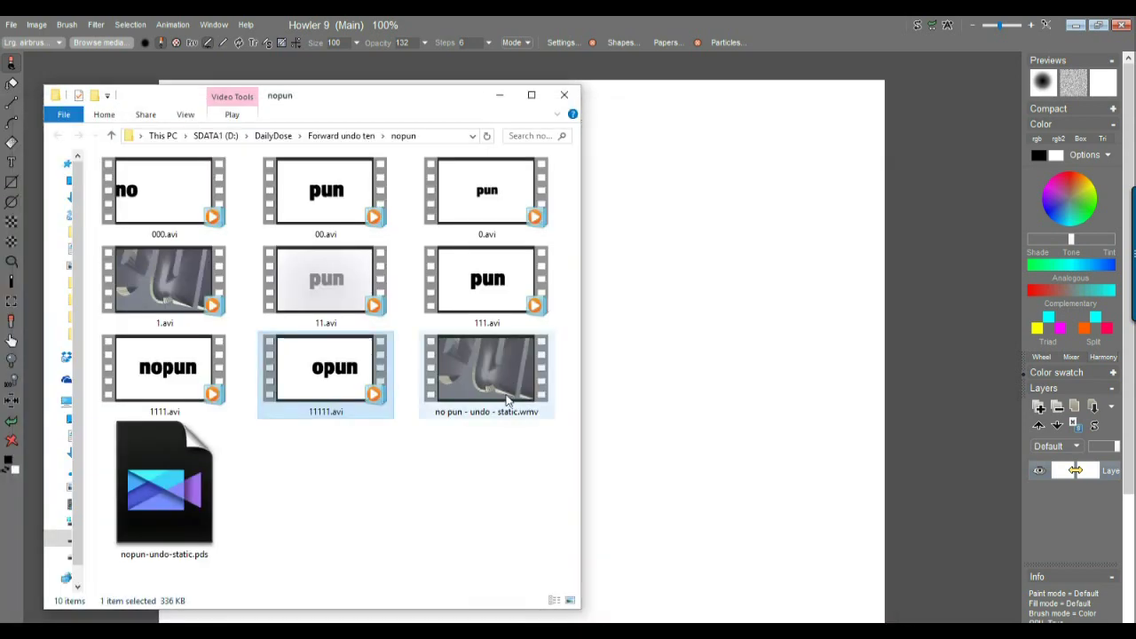
Play the rendered video "no pun - undo - static.wmv" and lower the playback volume to 7
left_click(482, 374)
double_click(482, 374)
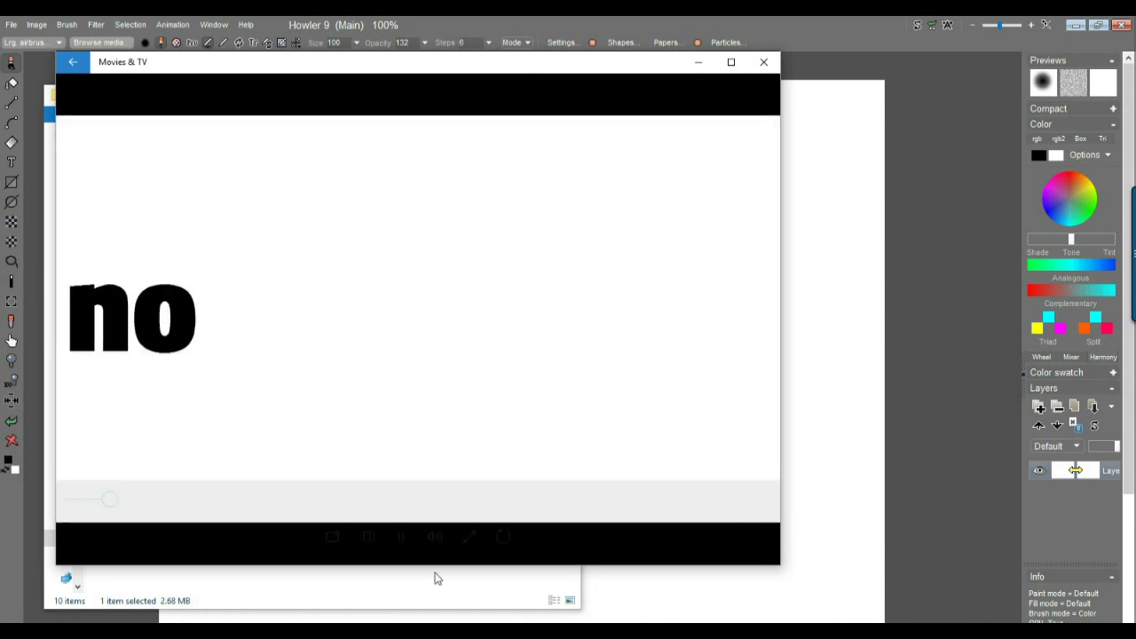
mouse_move(505, 538)
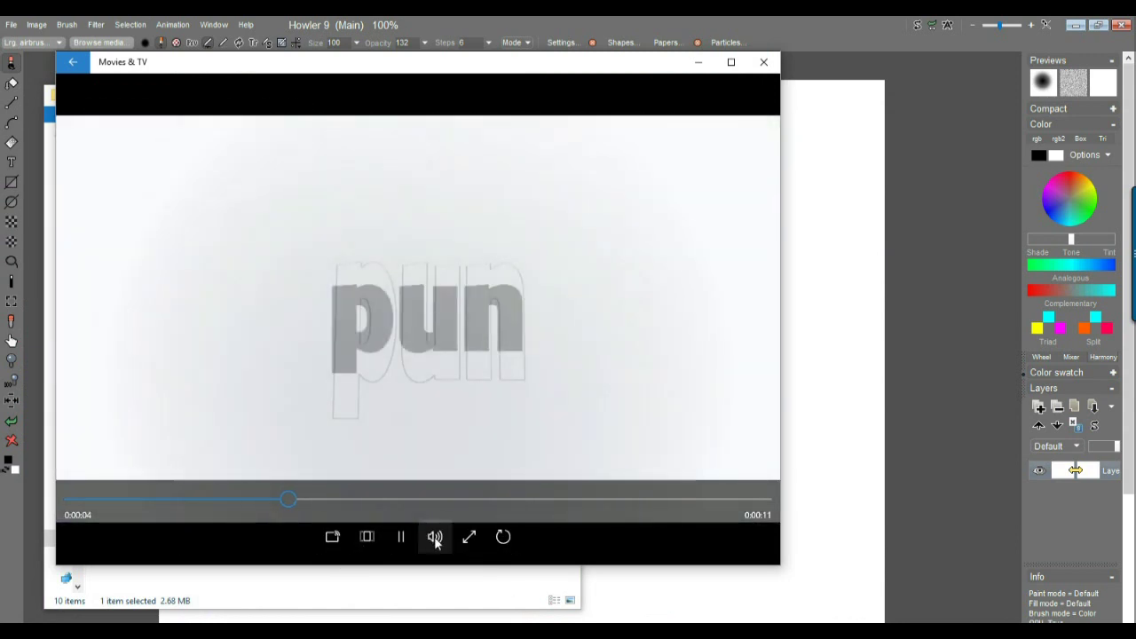
left_click(436, 538)
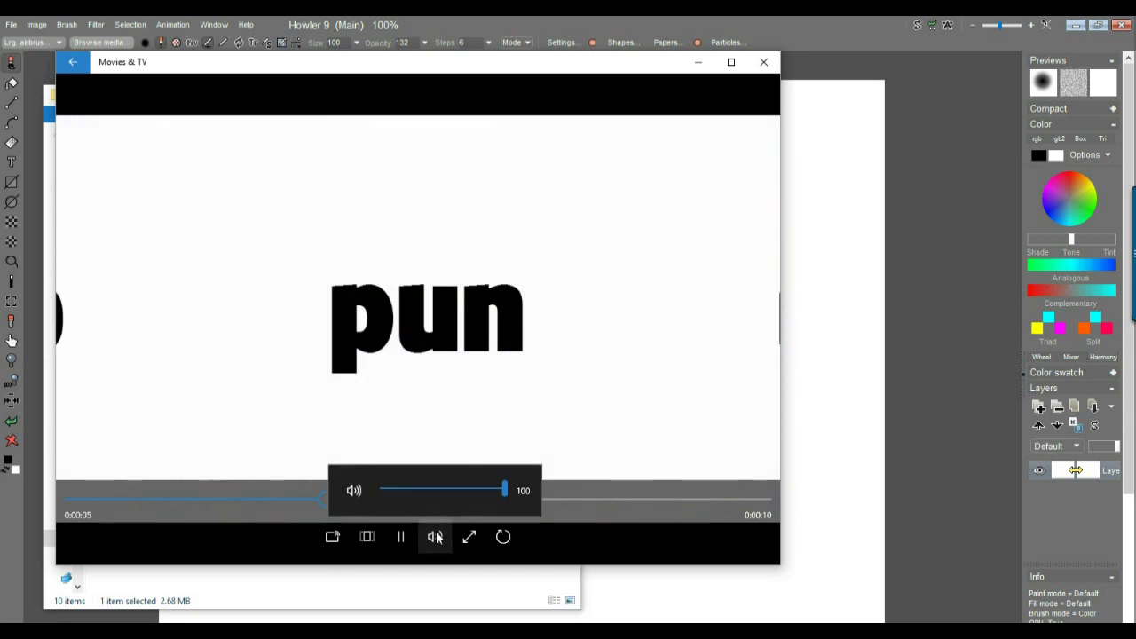
left_click_drag(507, 490, 393, 493)
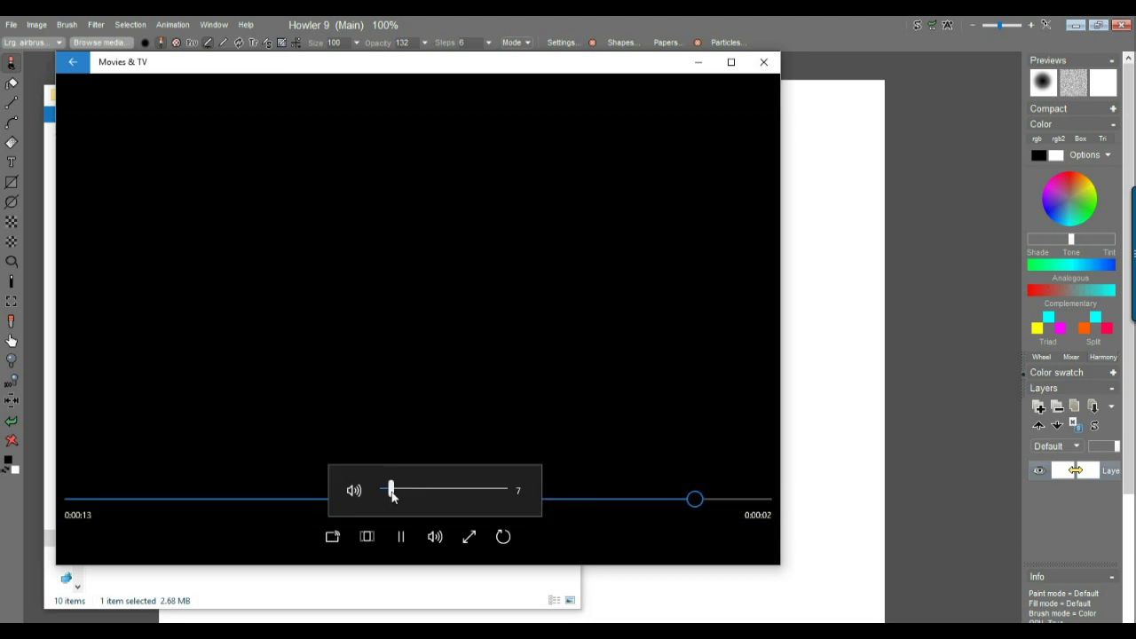
Replay the rendered video from near its beginning, then close the player
left_click(113, 498)
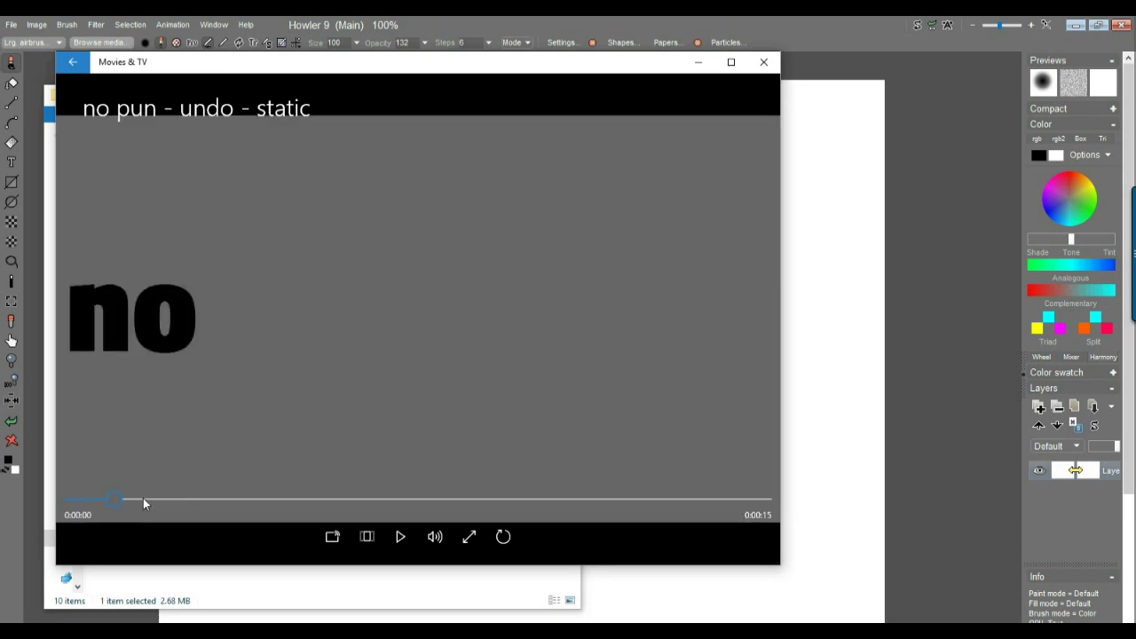
left_click(405, 535)
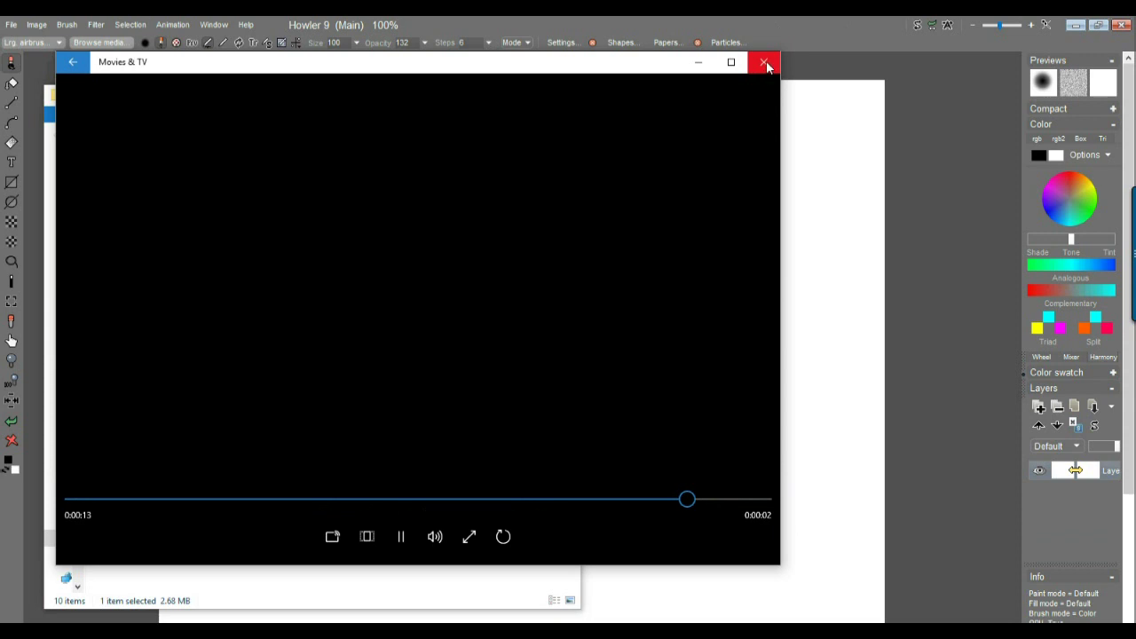
left_click(765, 63)
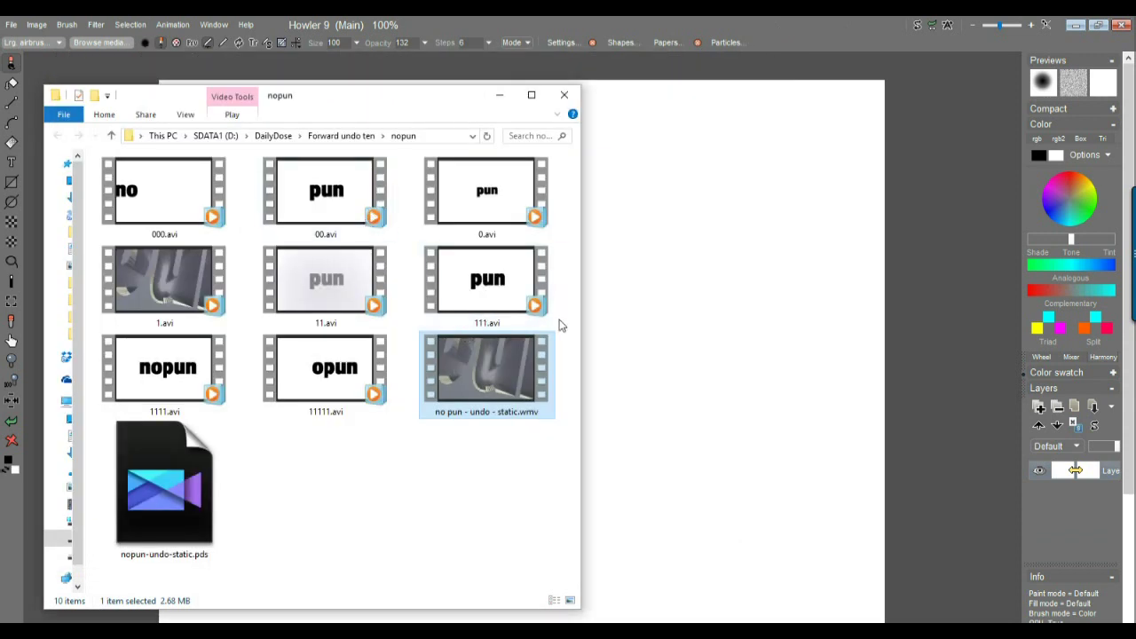
Widen the nopun folder window and play the 000.avi and 1111.avi clips, closing the player after each
left_click_drag(581, 320, 670, 321)
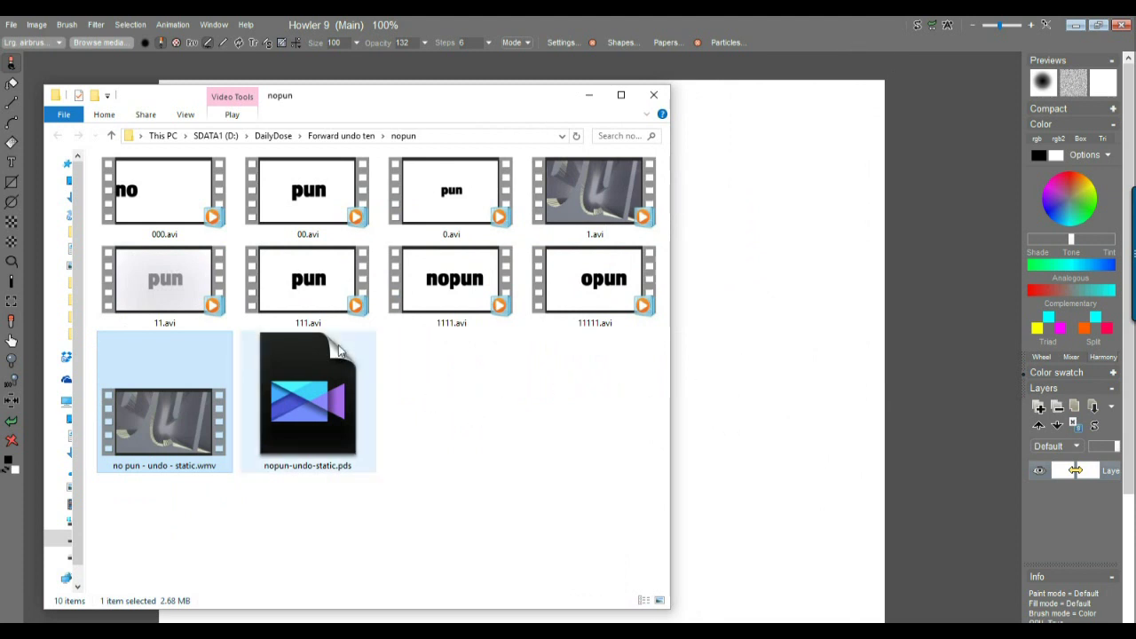
left_click(183, 194)
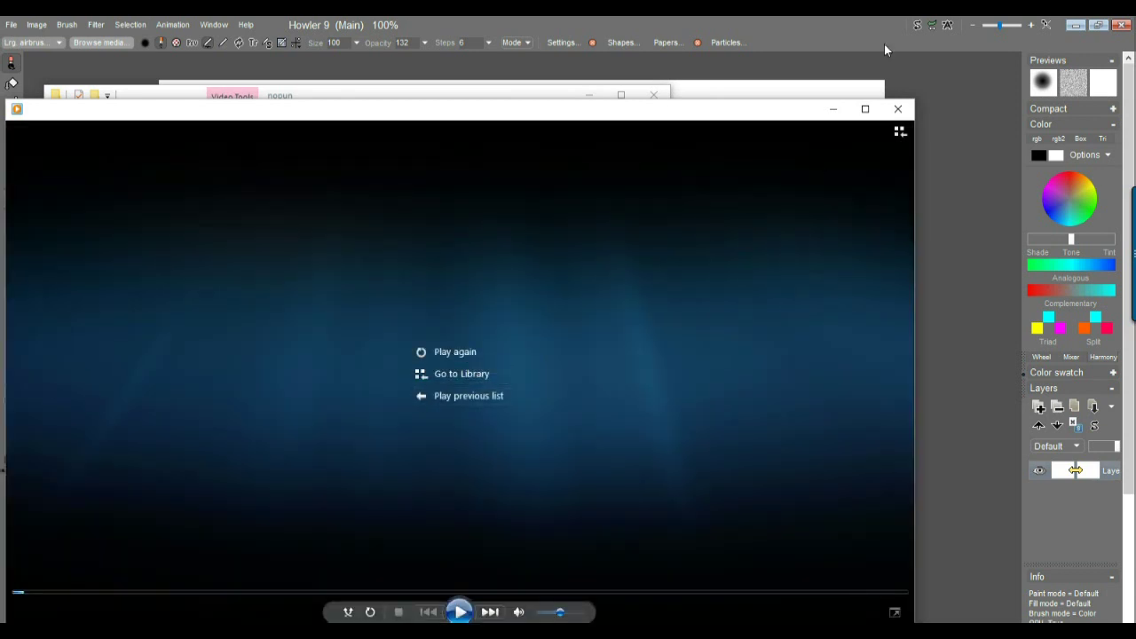
left_click(898, 108)
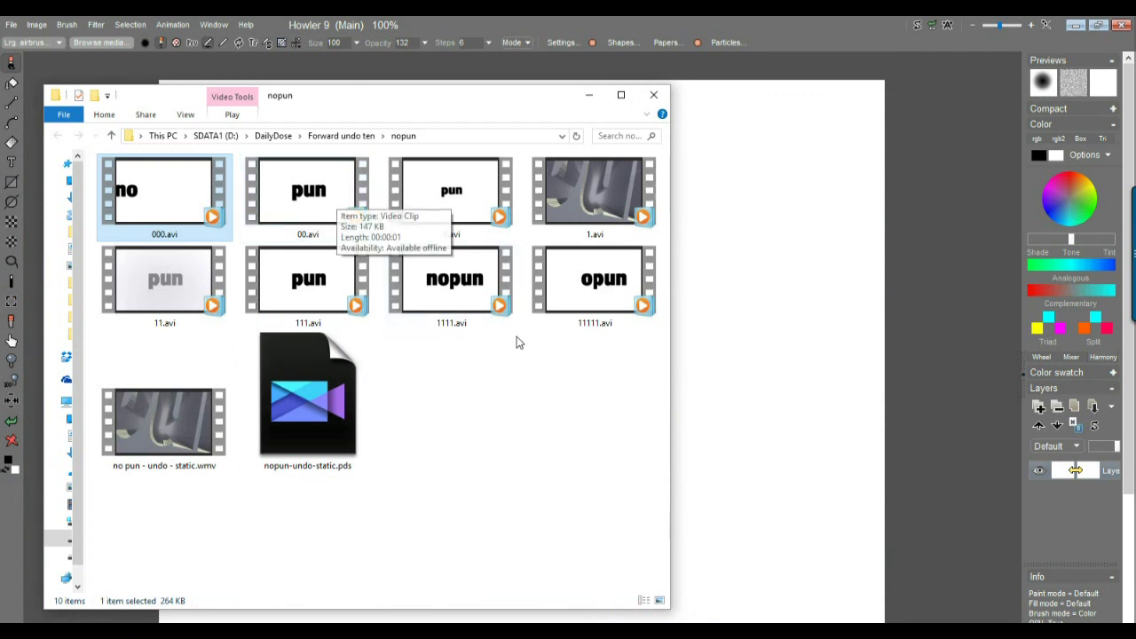
double_click(466, 279)
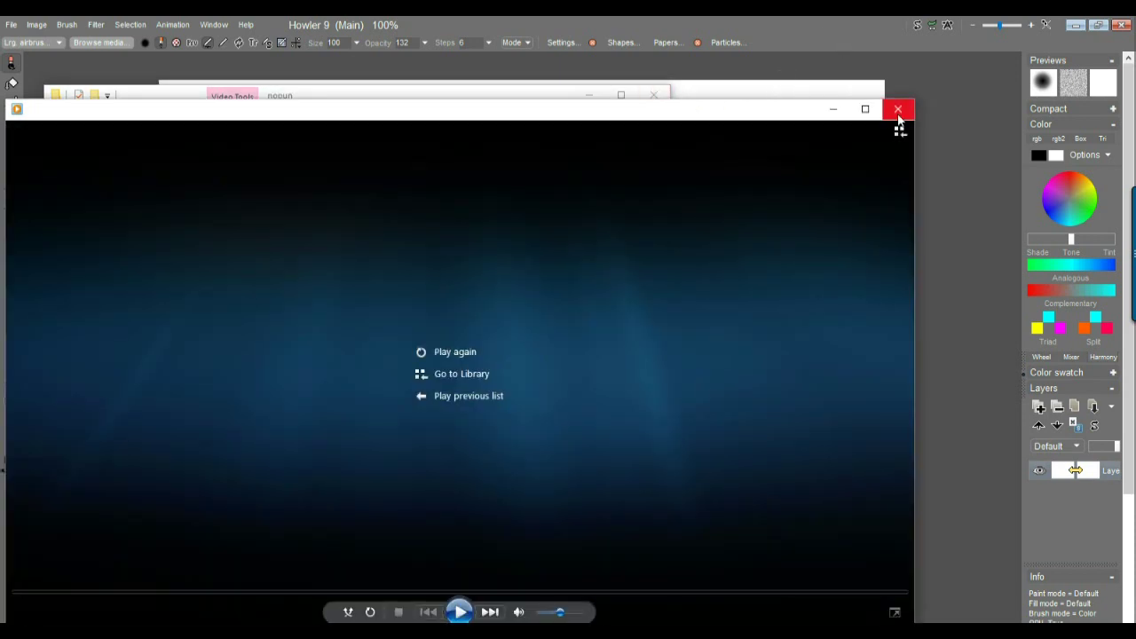
left_click(897, 108)
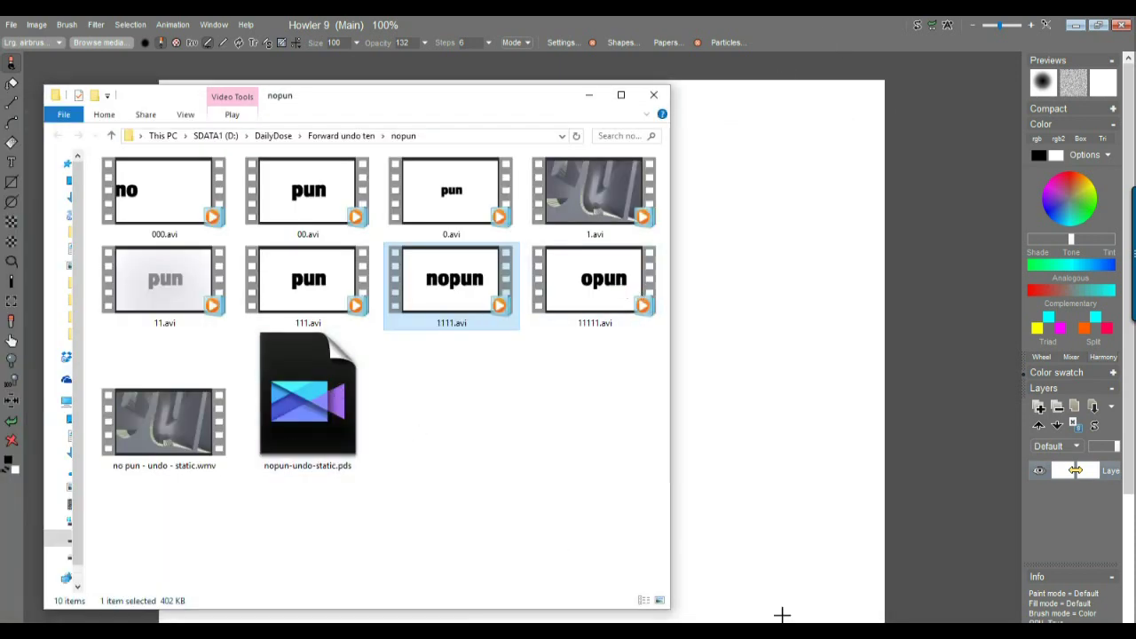
Switch to PowerDirector, preview the 000.avi and 0.avi library clips, and play 00.avi
left_click(777, 577)
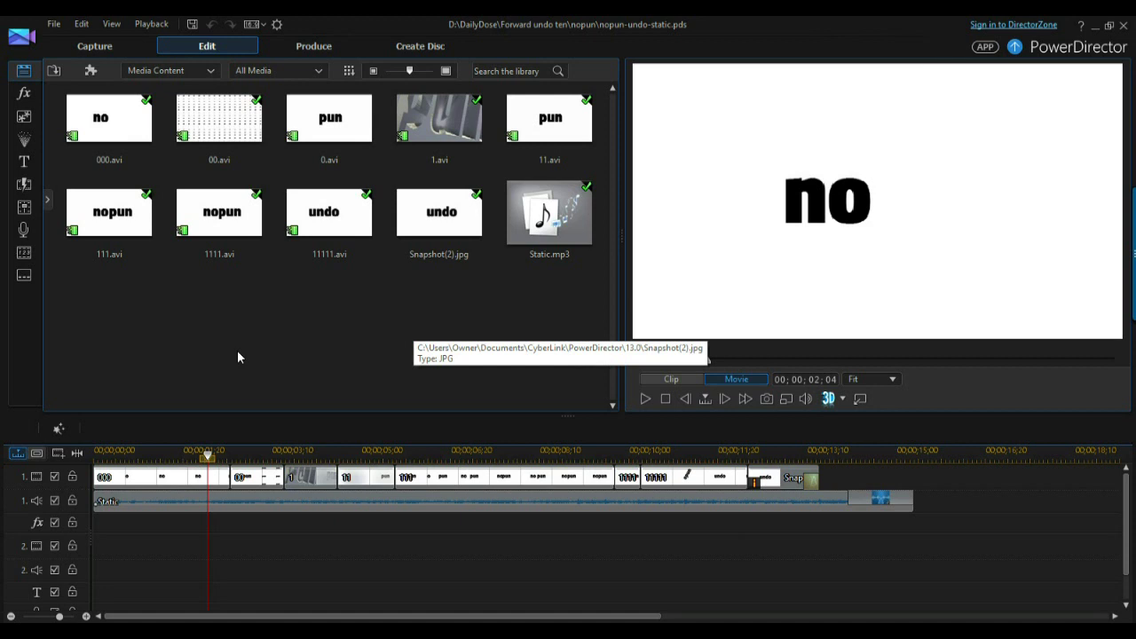
left_click(100, 125)
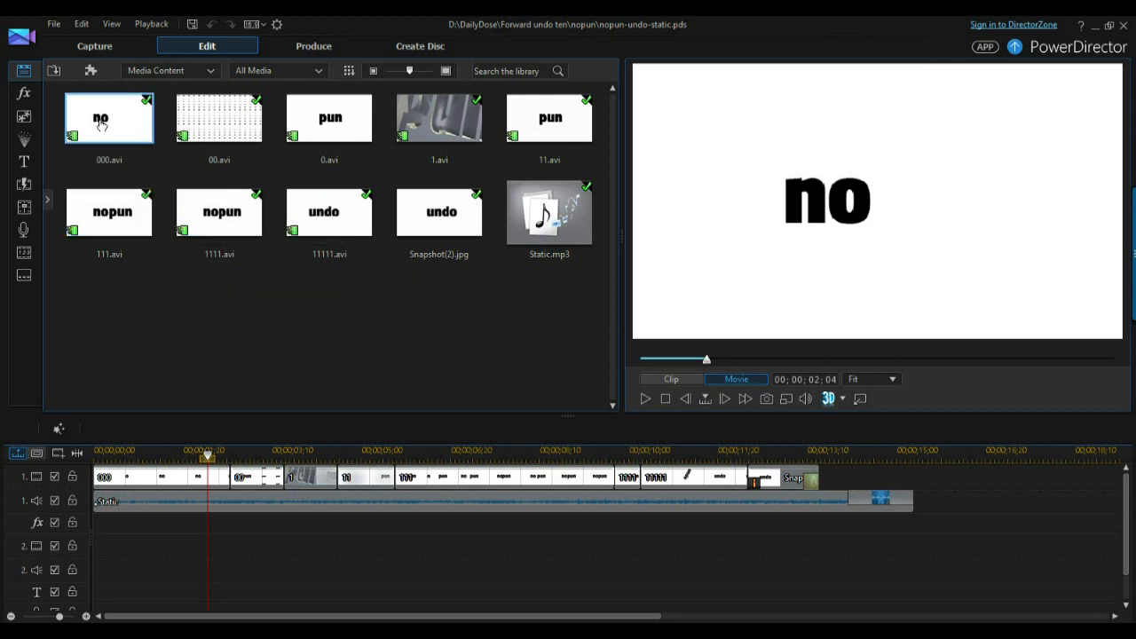
left_click(317, 111)
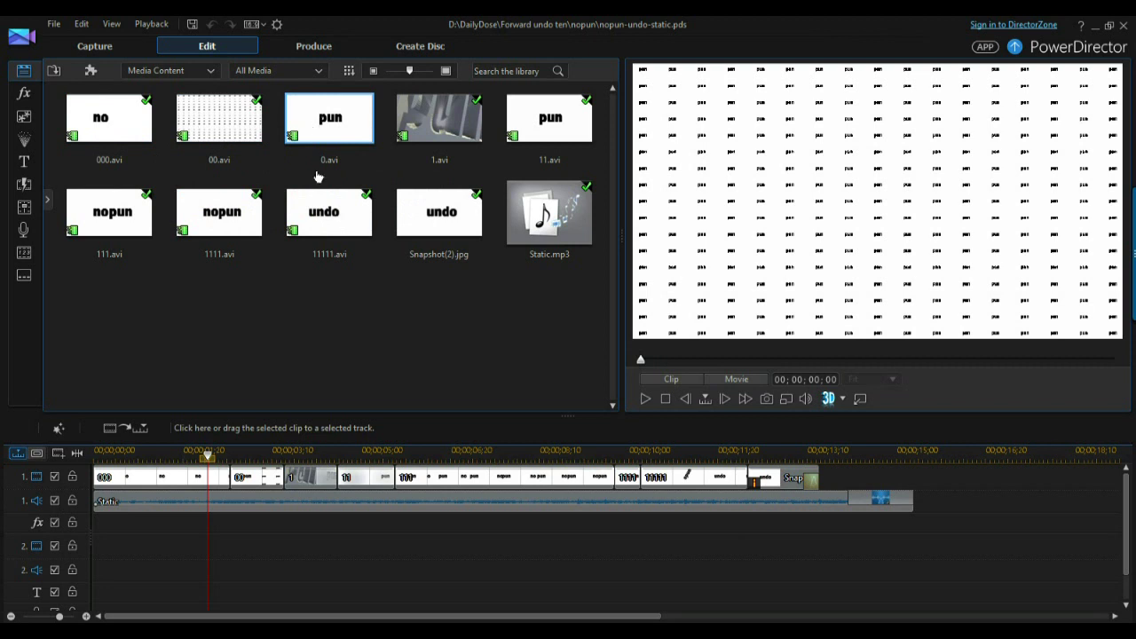
left_click(227, 133)
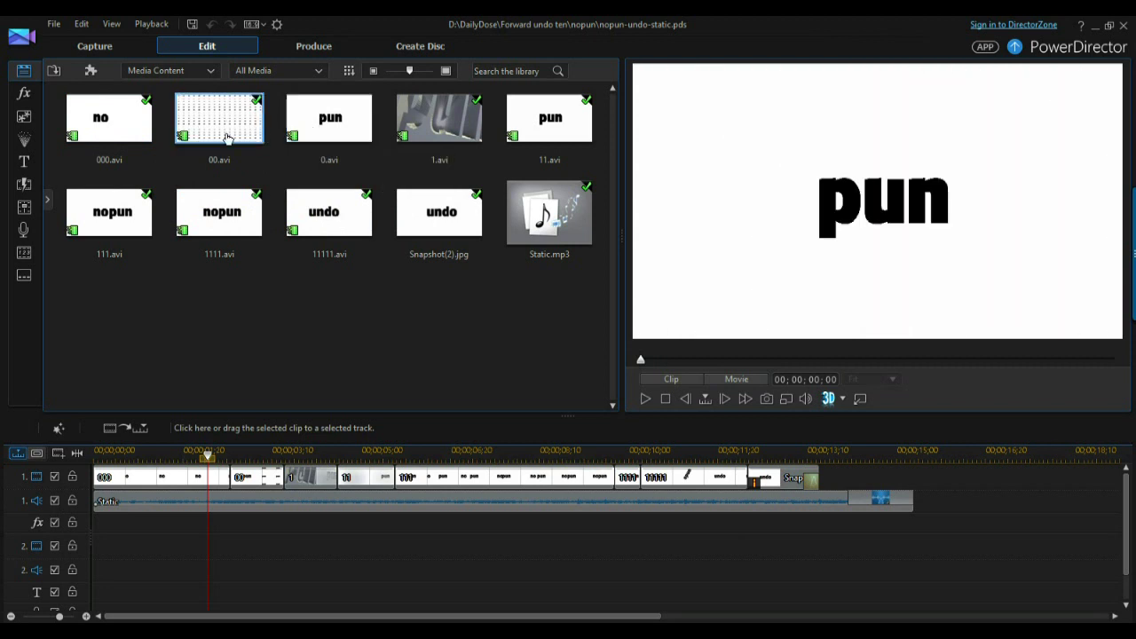
left_click(646, 399)
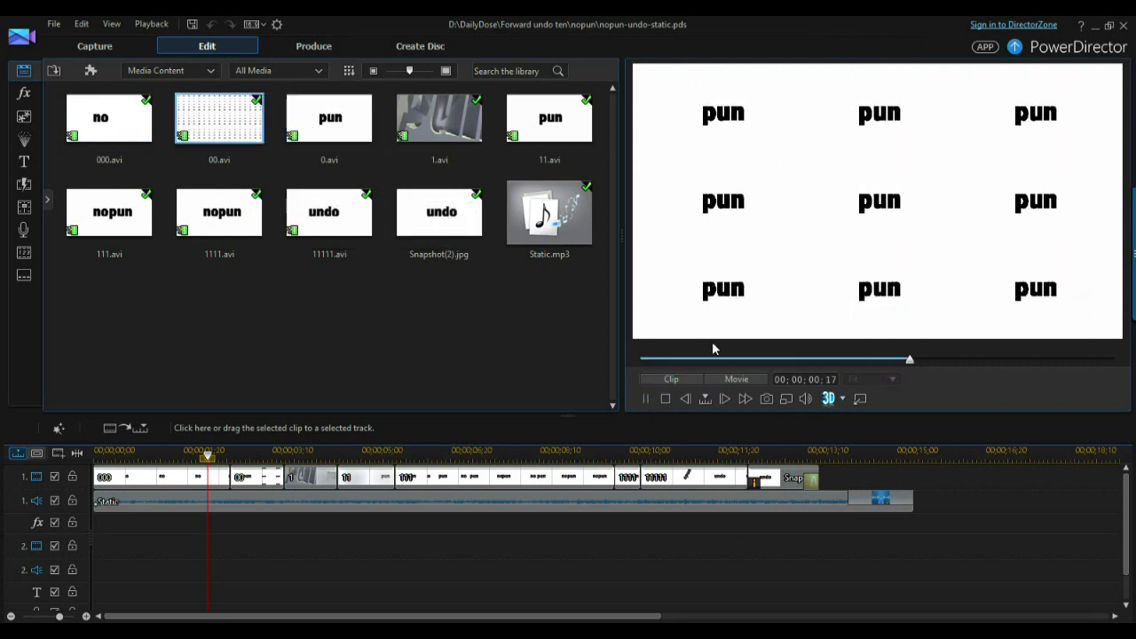
Play the 1.avi and 11.avi library clips in the preview
left_click(437, 131)
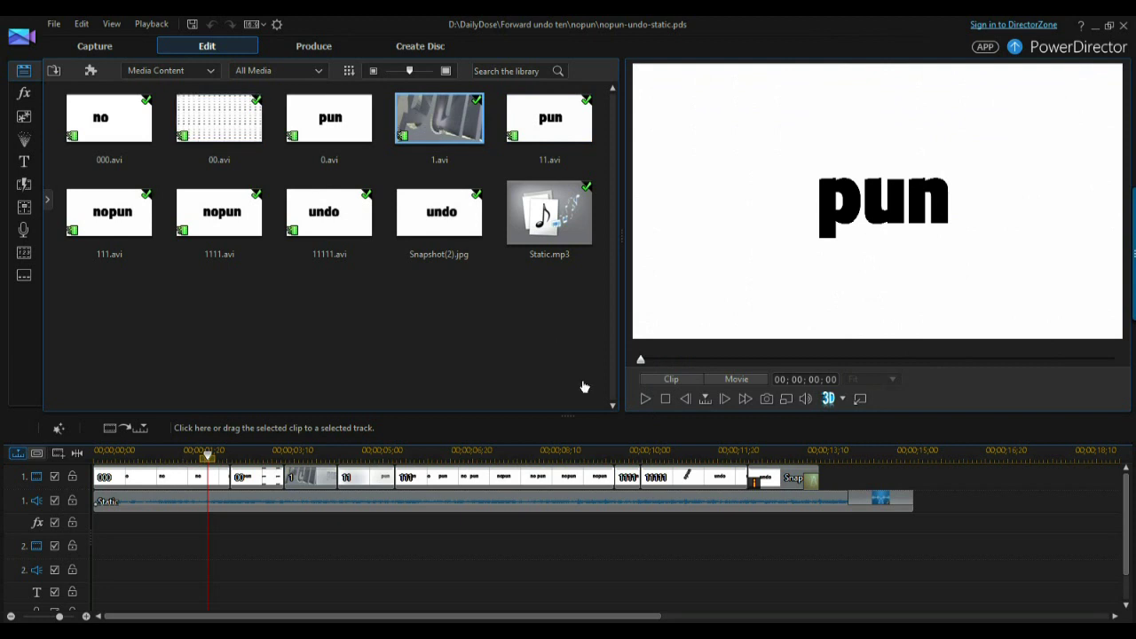
left_click(646, 399)
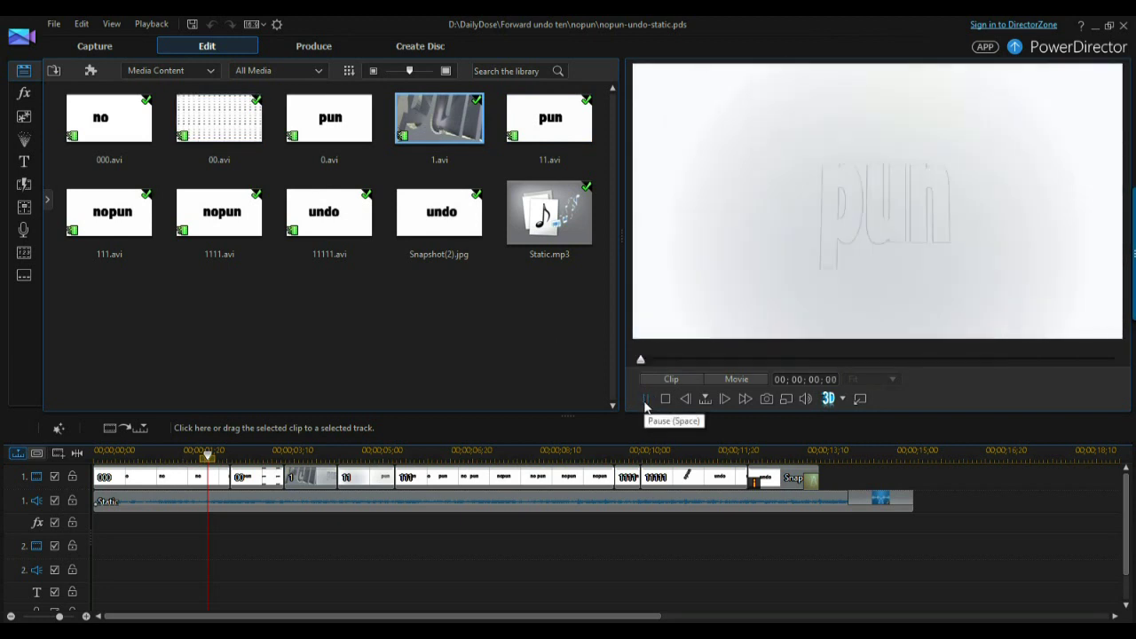
left_click(552, 119)
left_click(646, 399)
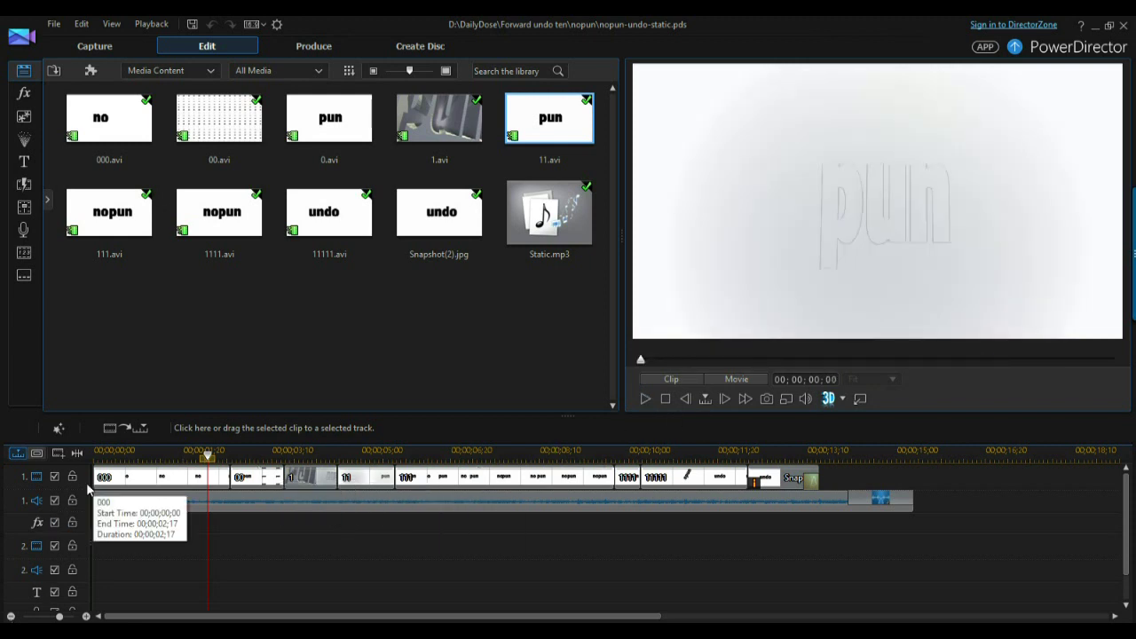
Increase the height of video track 1 and examine the sequence of clips on the timeline
left_click_drag(89, 490, 89, 553)
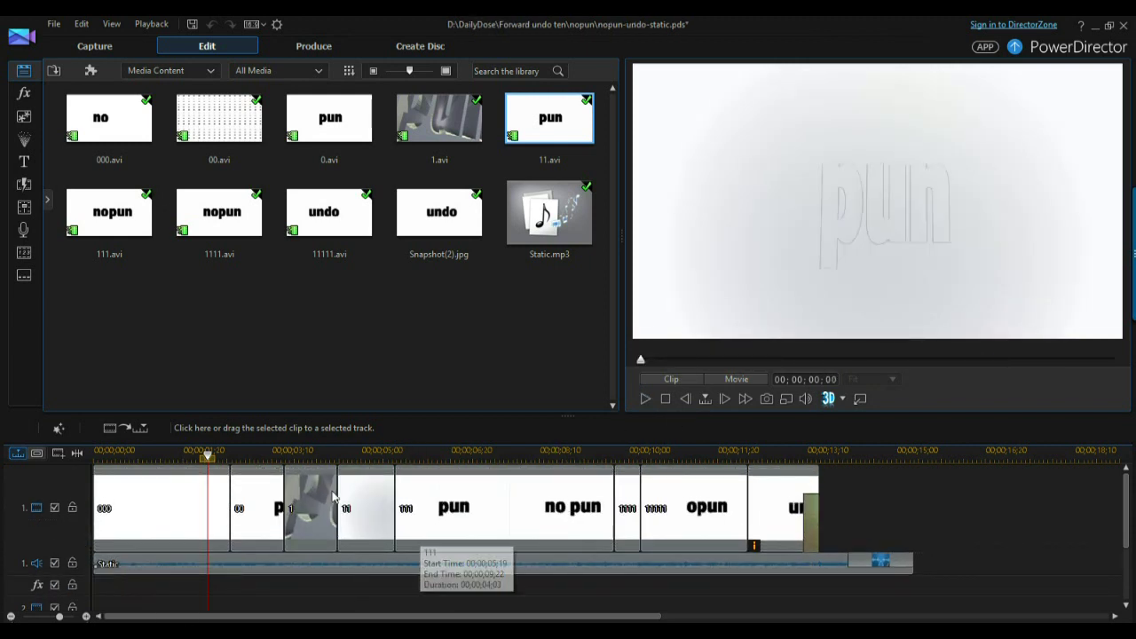
scroll(217, 502, "up", 4)
scroll(224, 504, "down", 4)
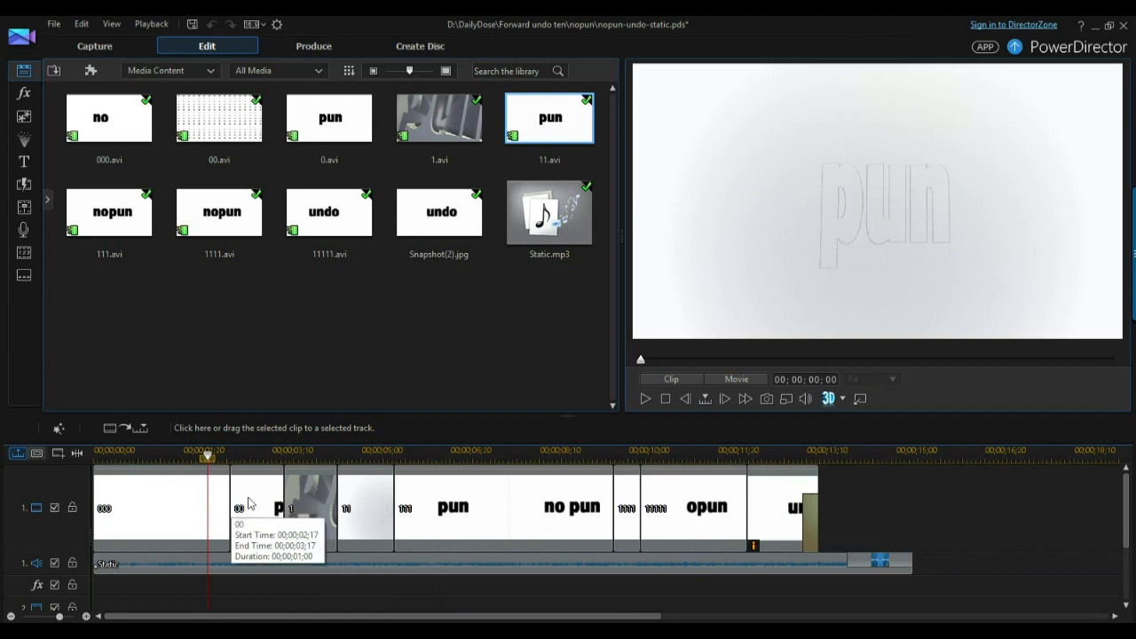
scroll(444, 508, "down", 6)
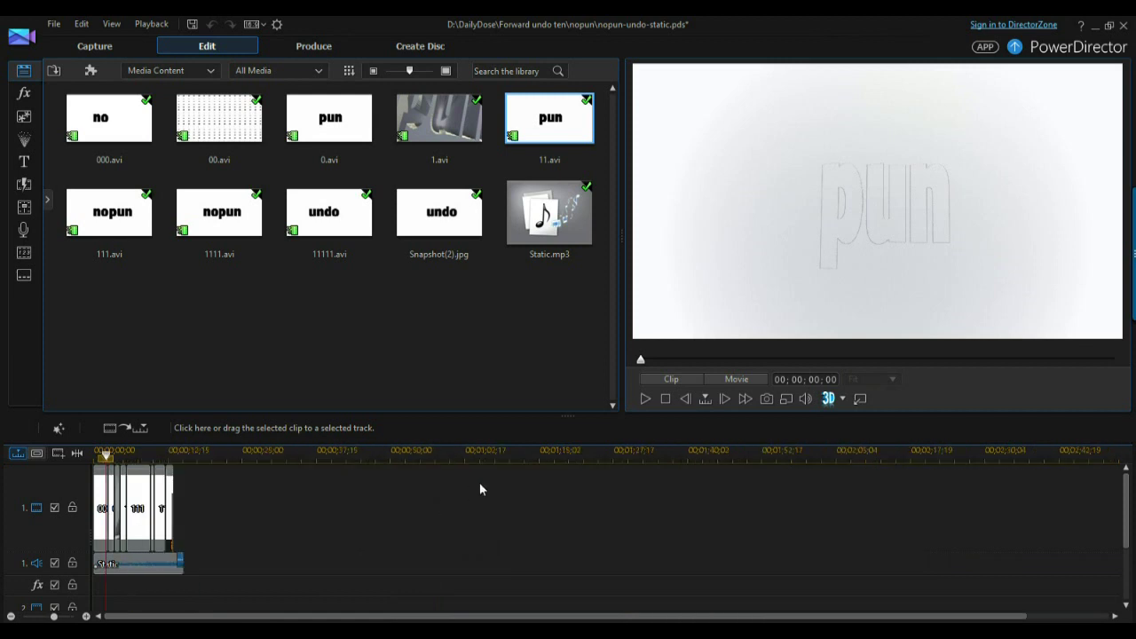
scroll(216, 502, "up", 4)
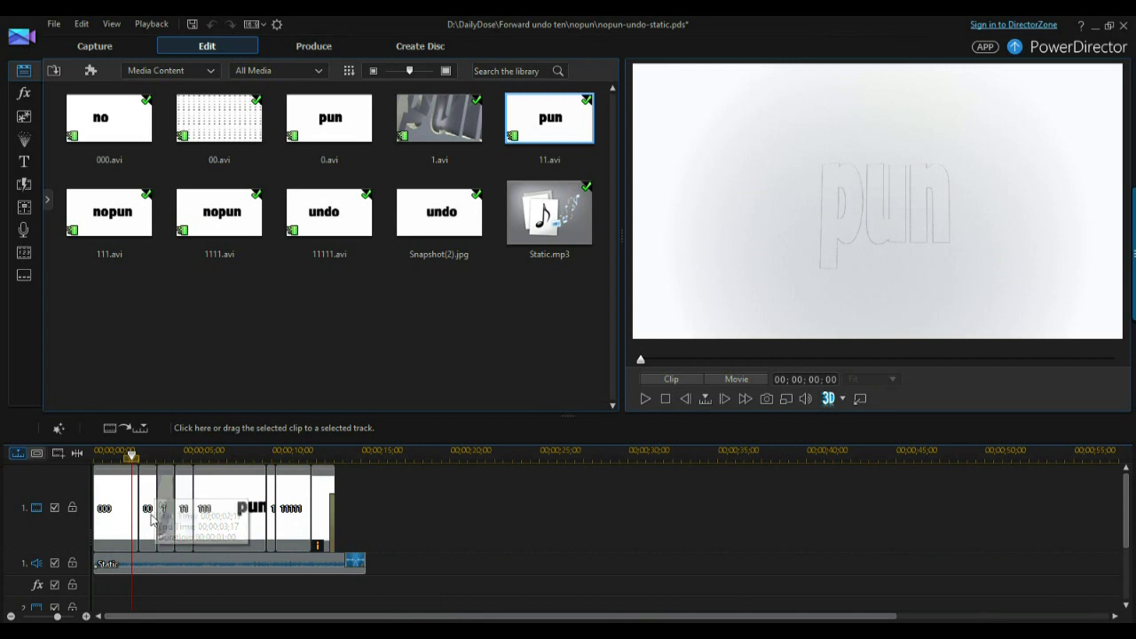
scroll(113, 507, "up", 3)
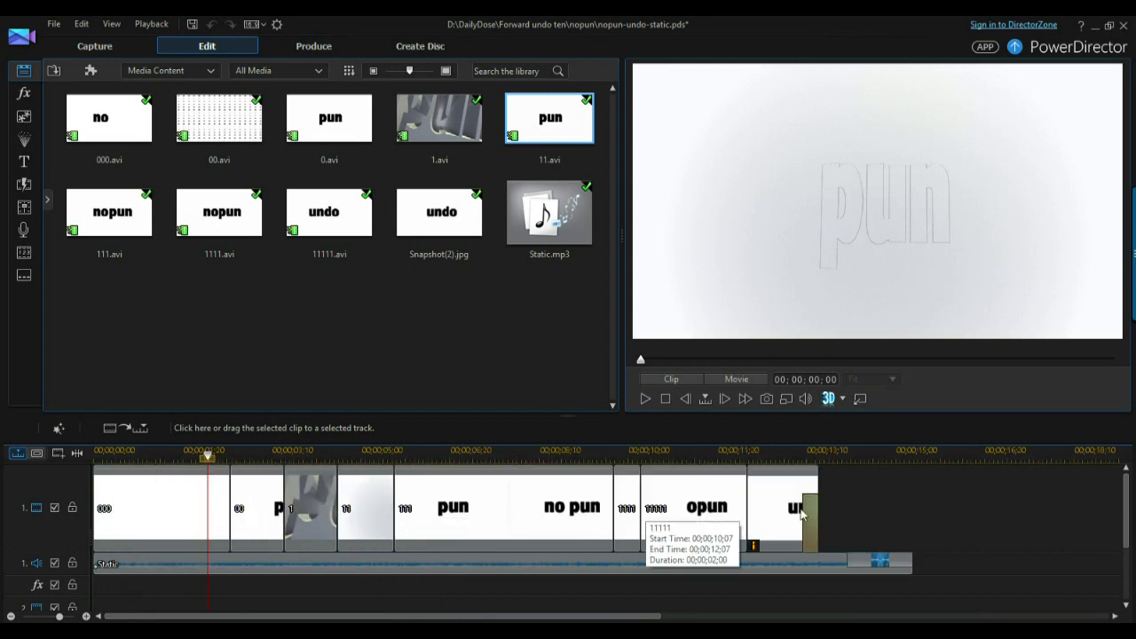
Minimize PowerDirector, bring the Howler window forward and open the About Howler information
left_click(1097, 26)
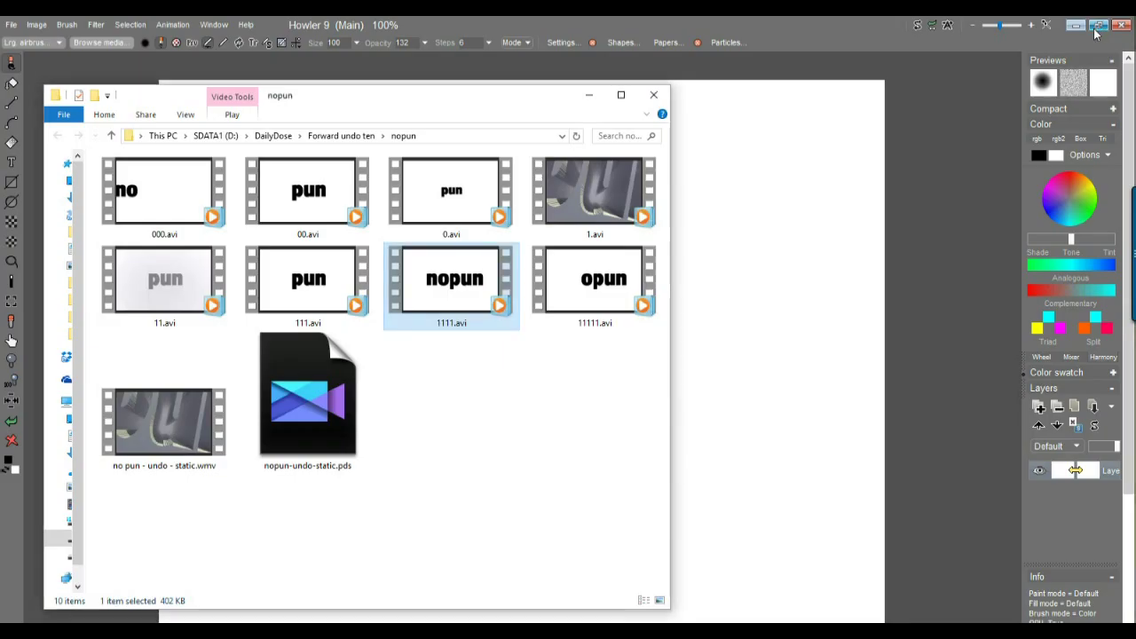
left_click(840, 26)
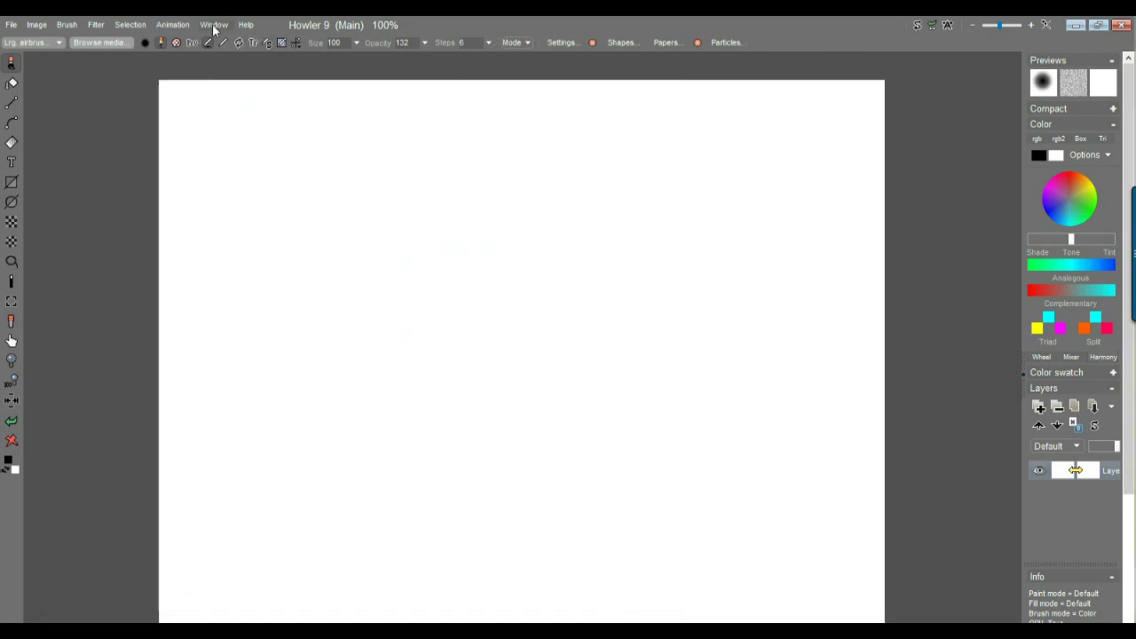
left_click(245, 25)
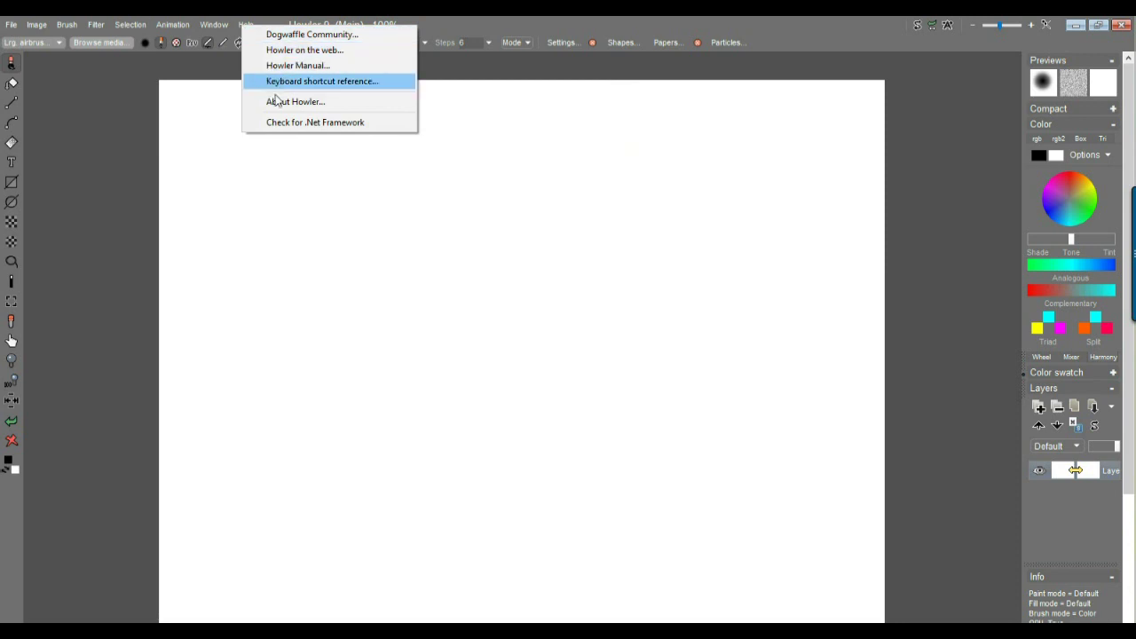
left_click(310, 104)
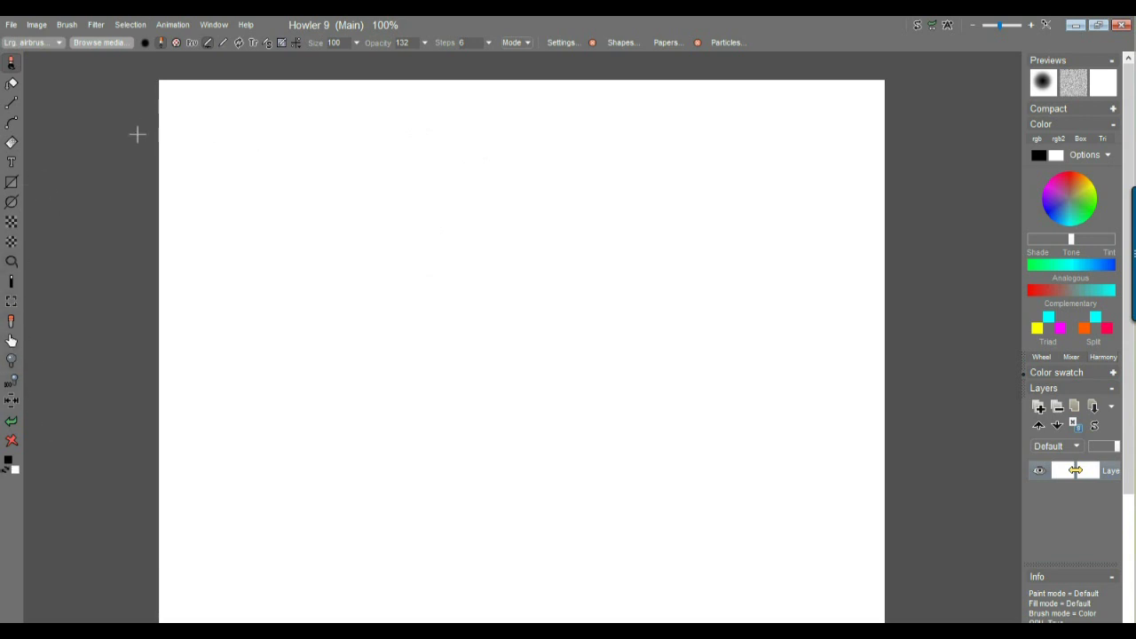
Return to the nopun folder, play 000.avi and replay it from near its beginning
key("alt+Tab")
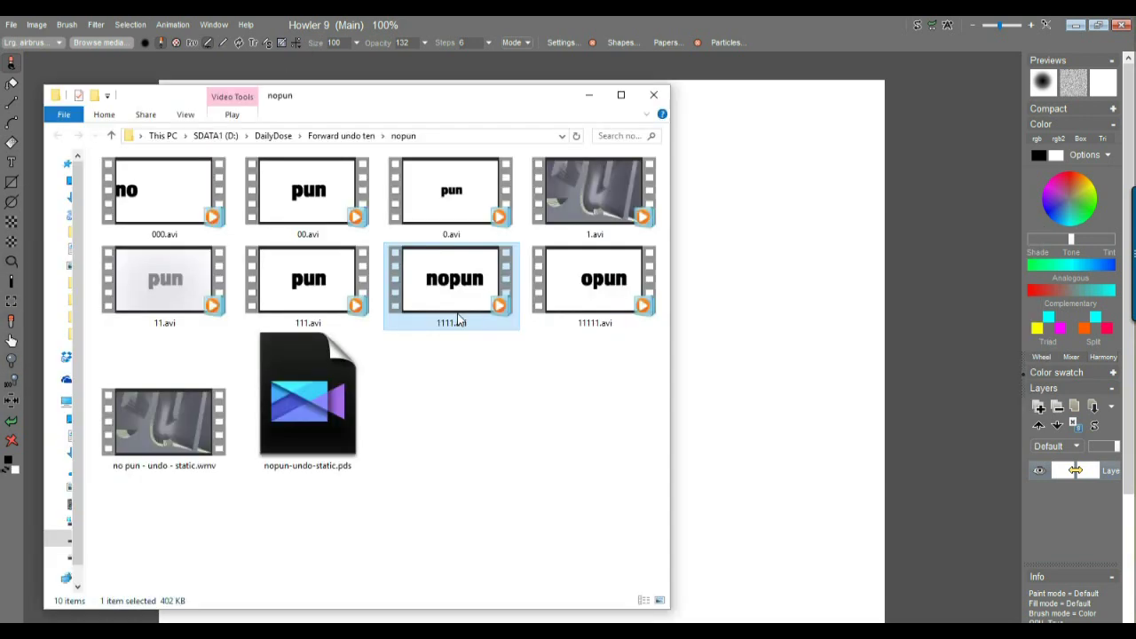
double_click(146, 193)
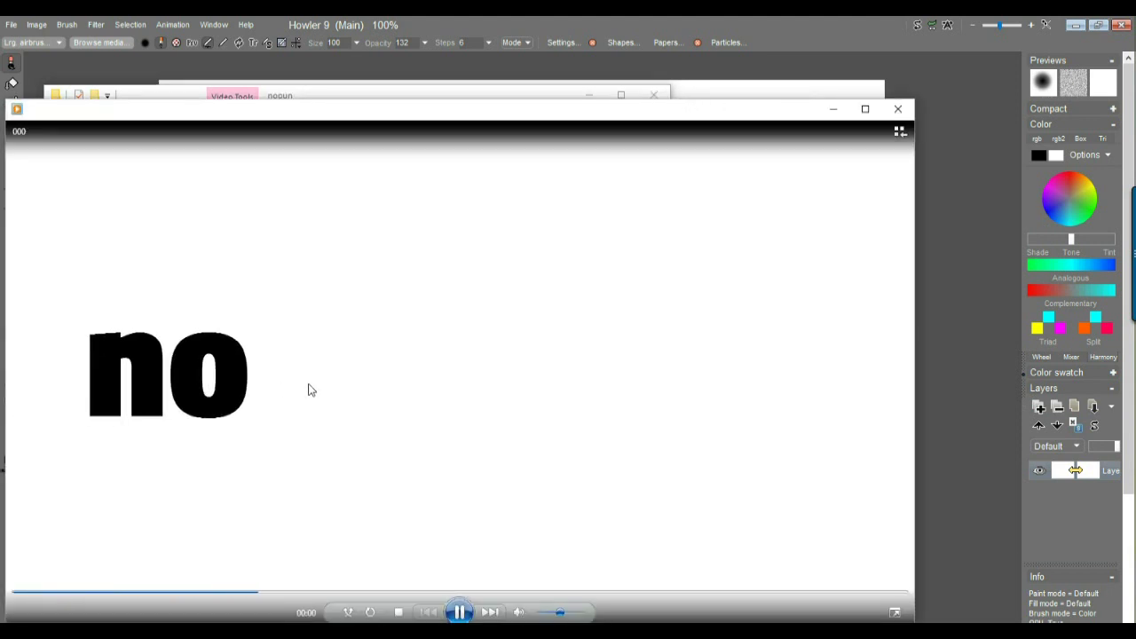
left_click(58, 593)
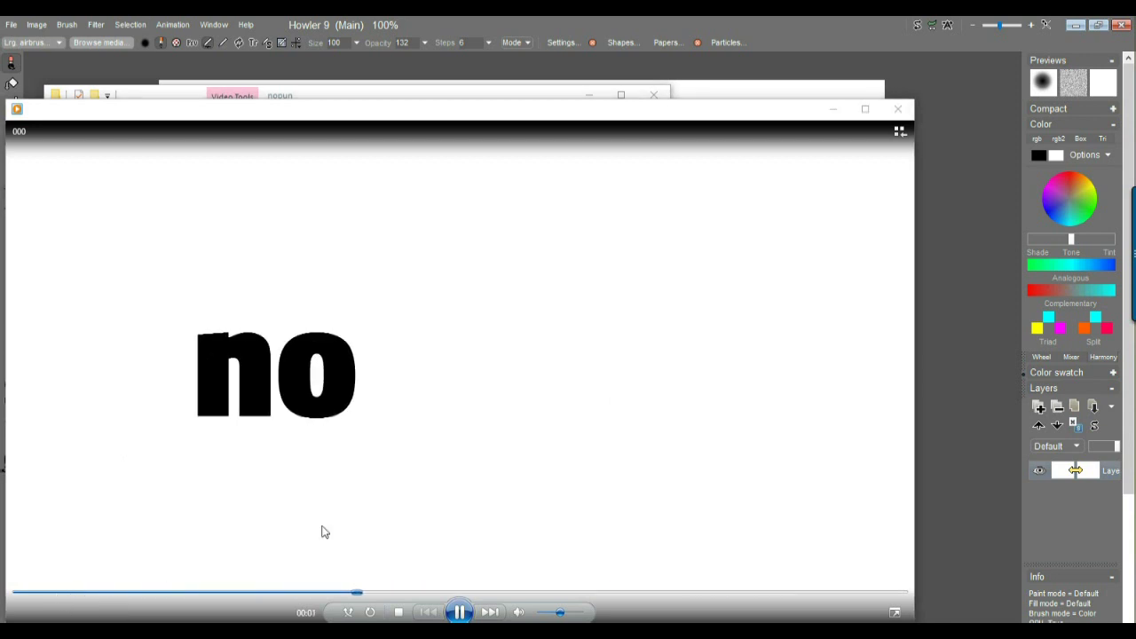
Close the video player, return to Howler and start a new document, closing the current one
left_click(898, 109)
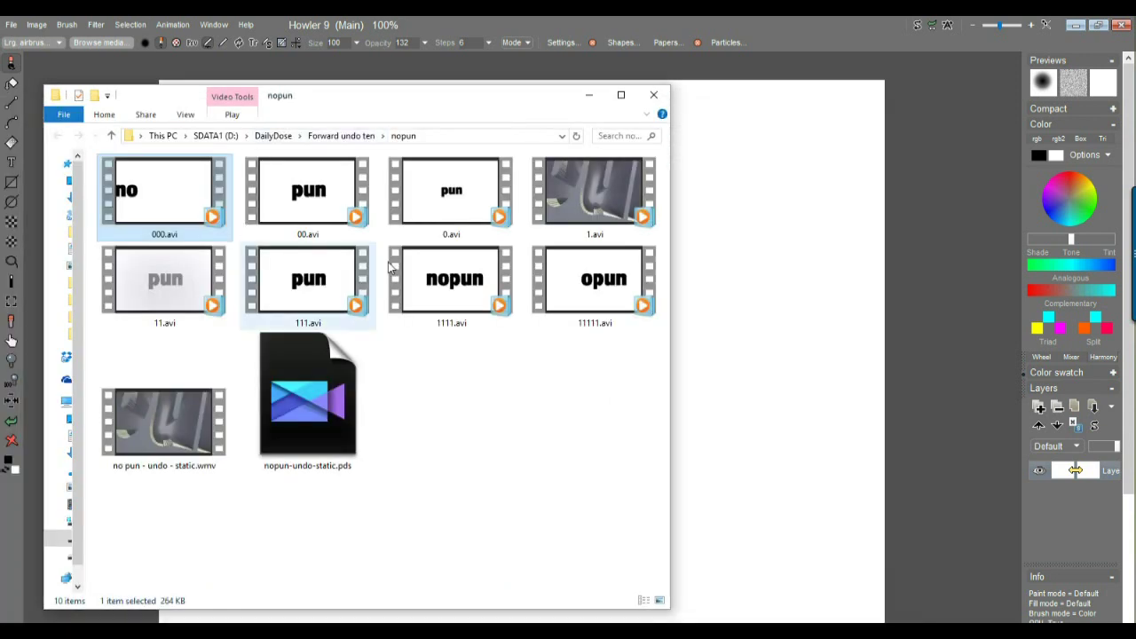
left_click(976, 152)
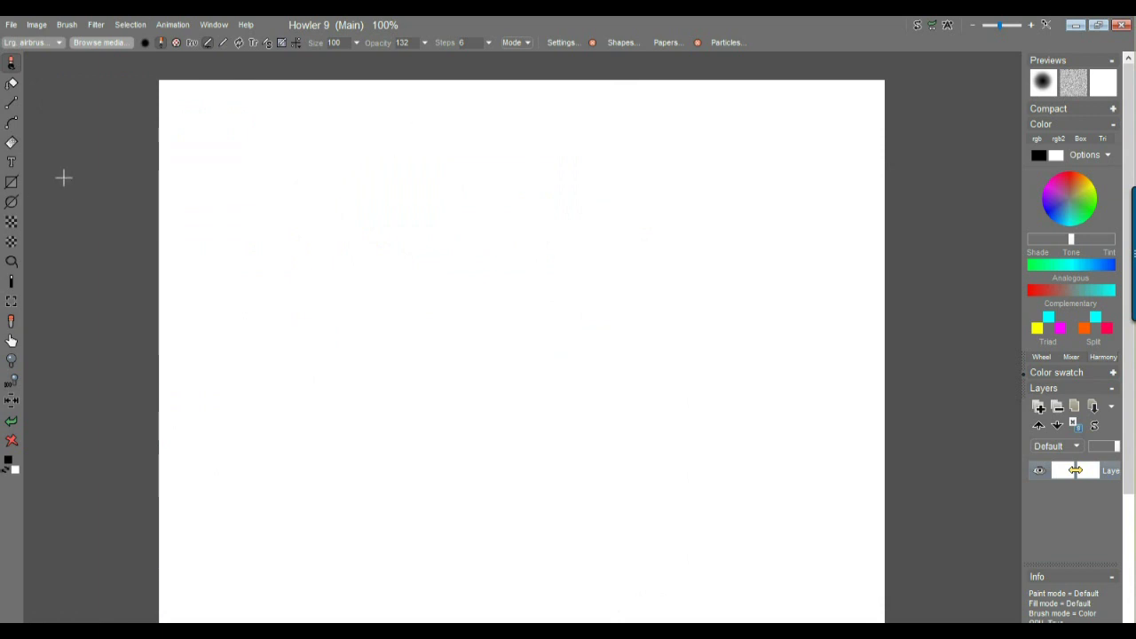
left_click(12, 24)
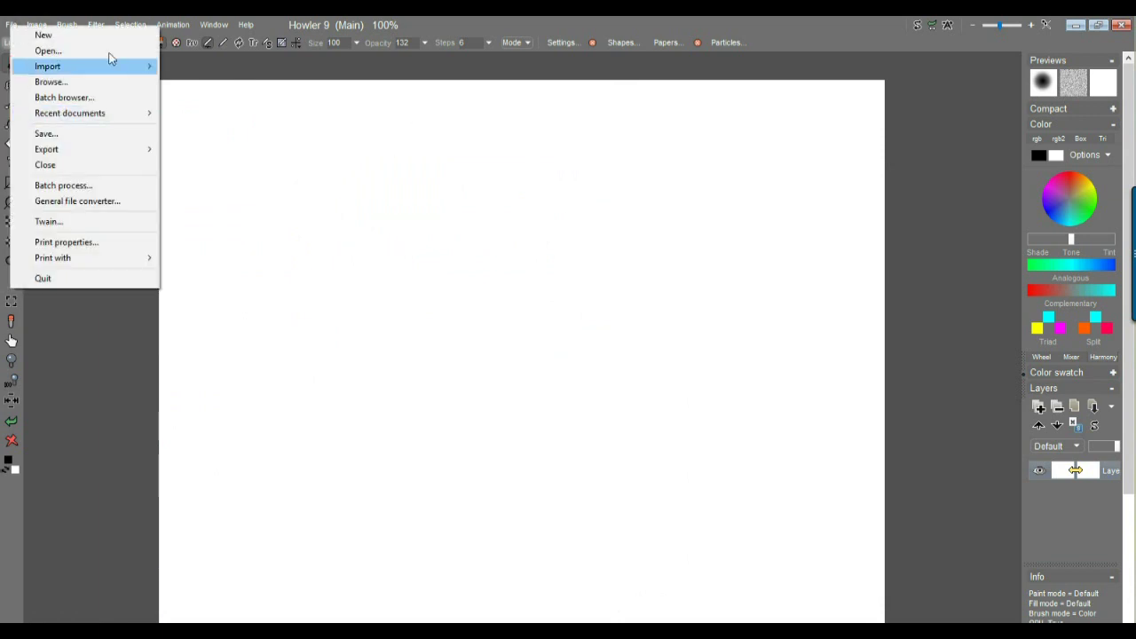
left_click(66, 34)
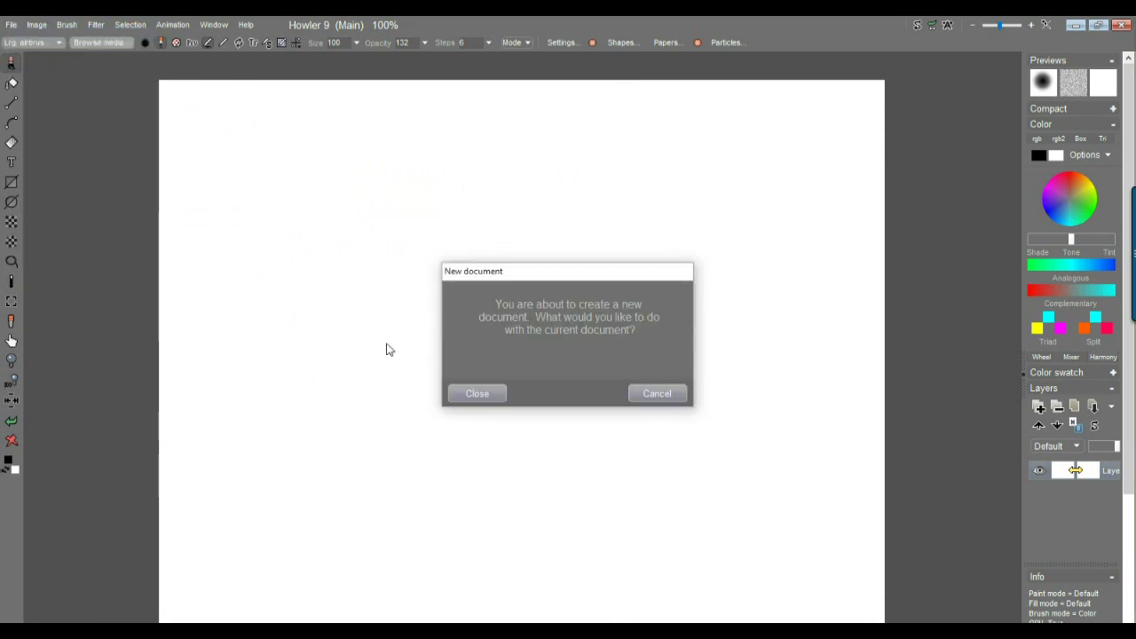
left_click(478, 394)
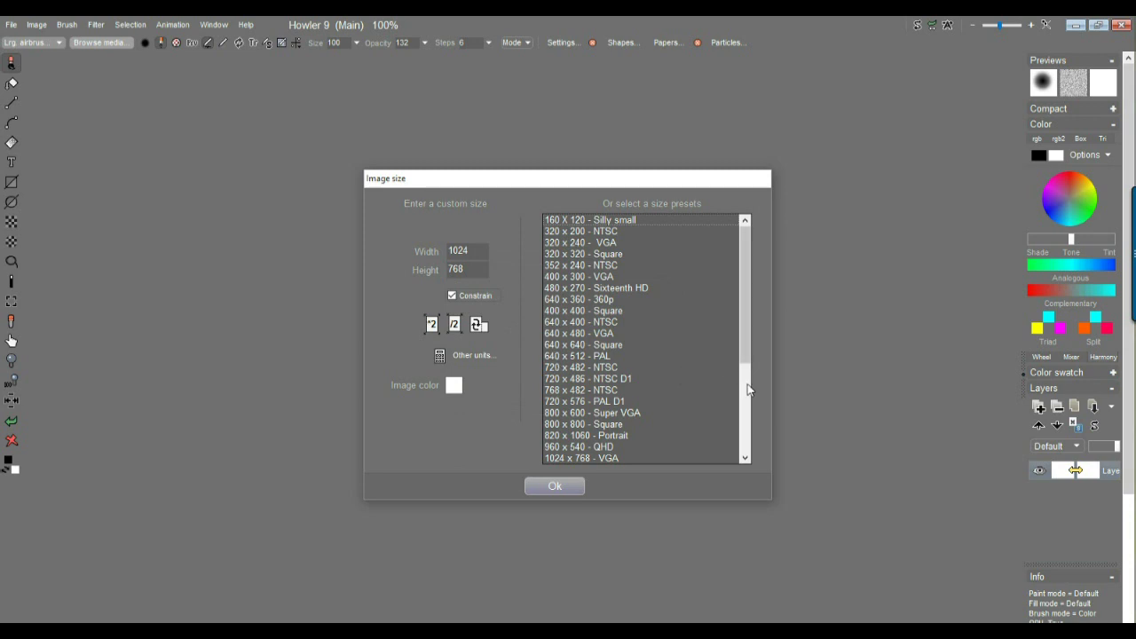
Create the image at a custom size of 960 × 540 with the proportions unconstrained
scroll(748, 417, "down", 4)
scroll(751, 364, "up", 4)
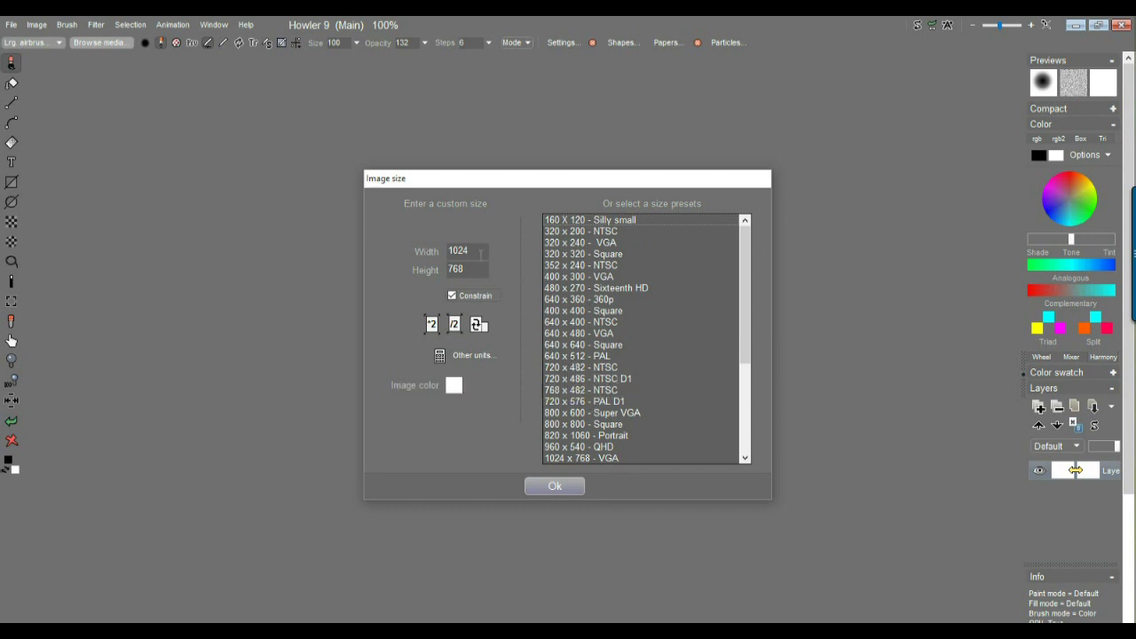
double_click(480, 255)
type("960")
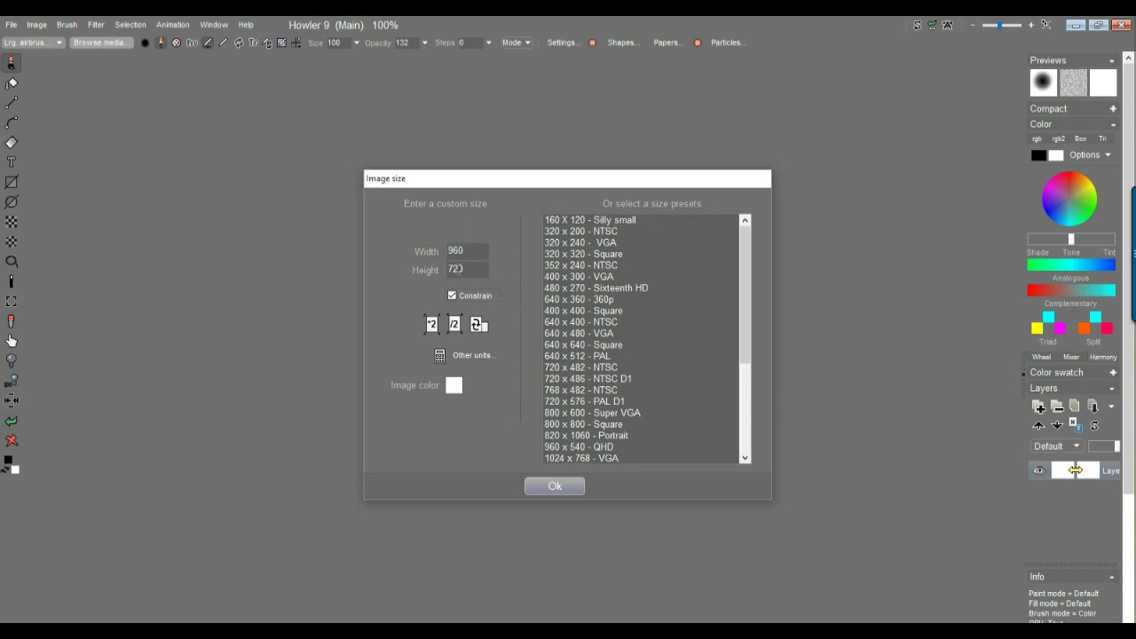
left_click(452, 294)
type("540")
left_click(551, 486)
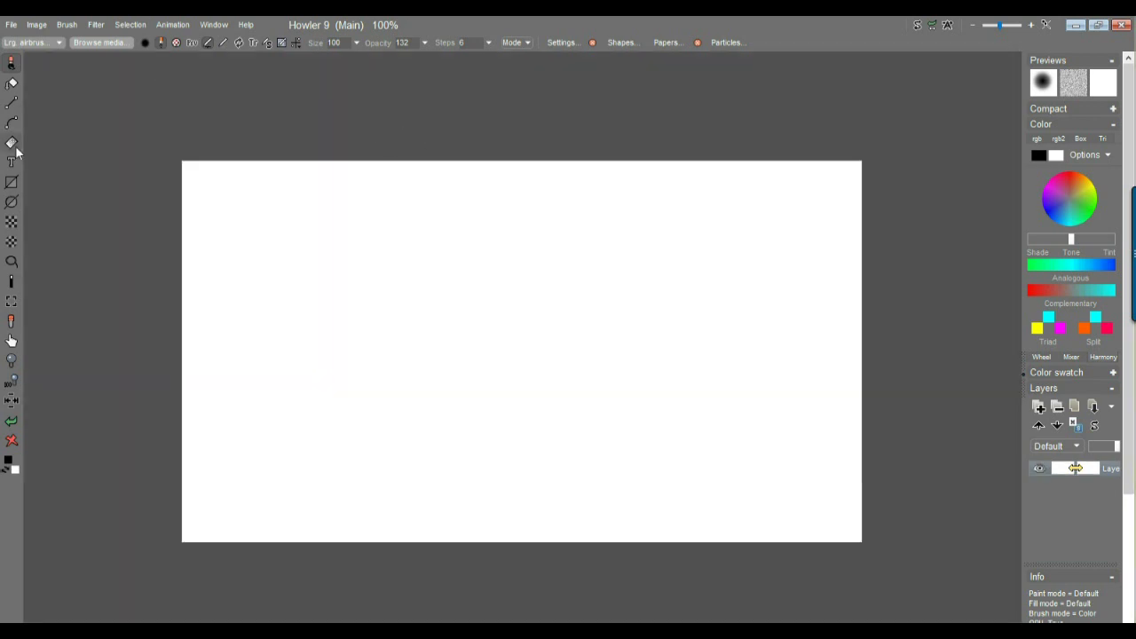
Store a copy of the blank image, then widen its thumbnail window and place it beside the canvas's lower-left corner
left_click(37, 25)
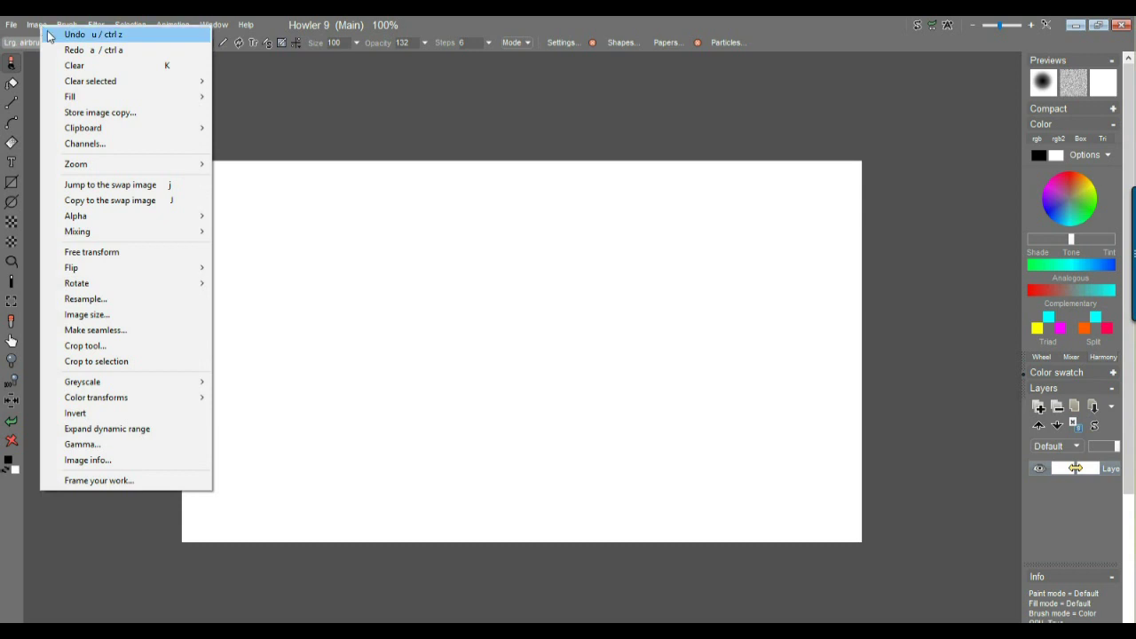
left_click(130, 116)
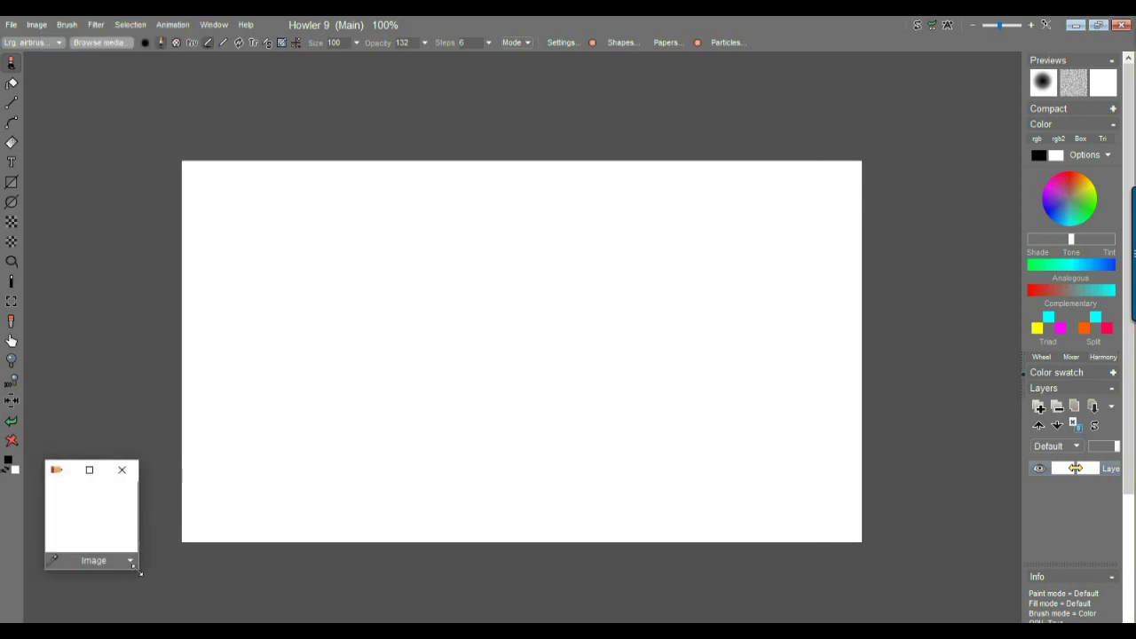
left_click_drag(139, 574, 176, 570)
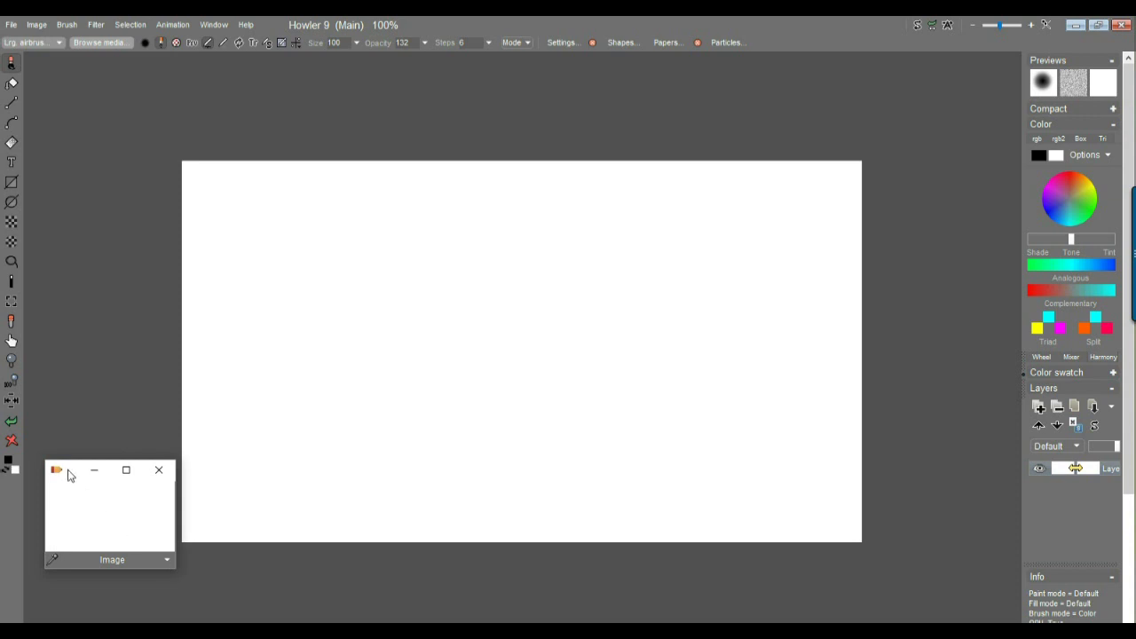
left_click_drag(73, 483, 63, 538)
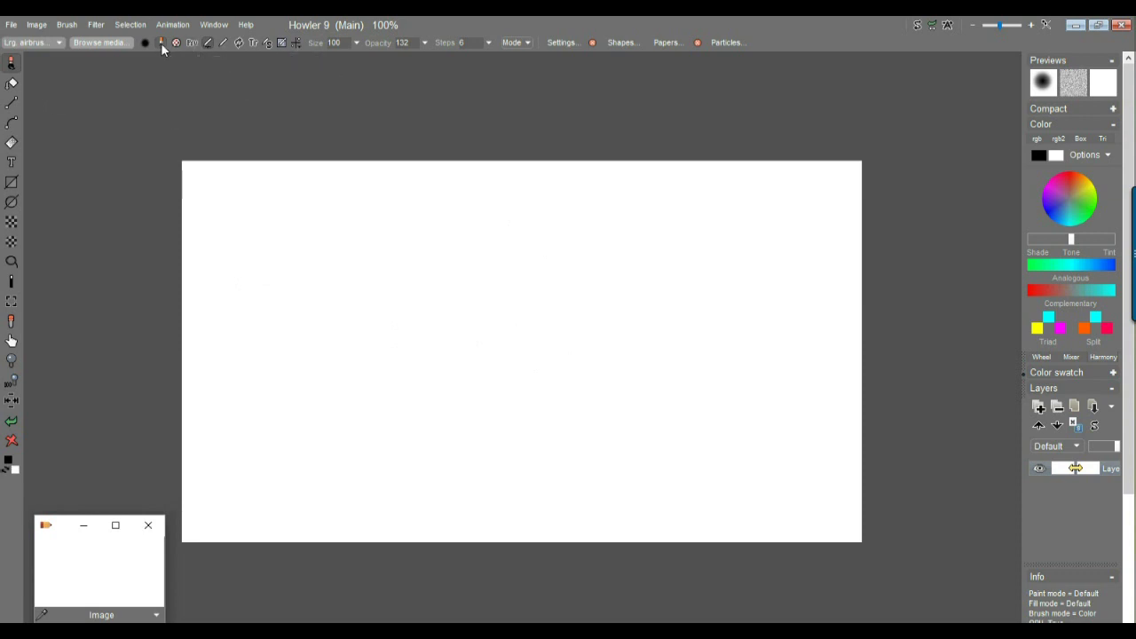
Draw a large text box across the left and middle of the canvas and set its font to Impact
left_click(11, 163)
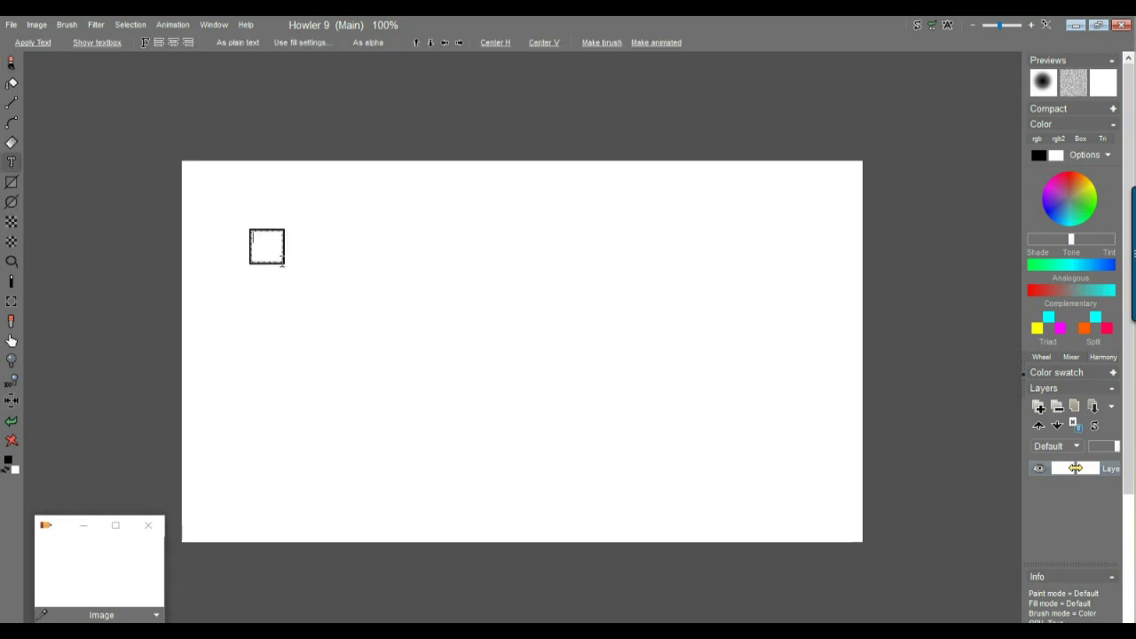
left_click_drag(279, 262, 633, 453)
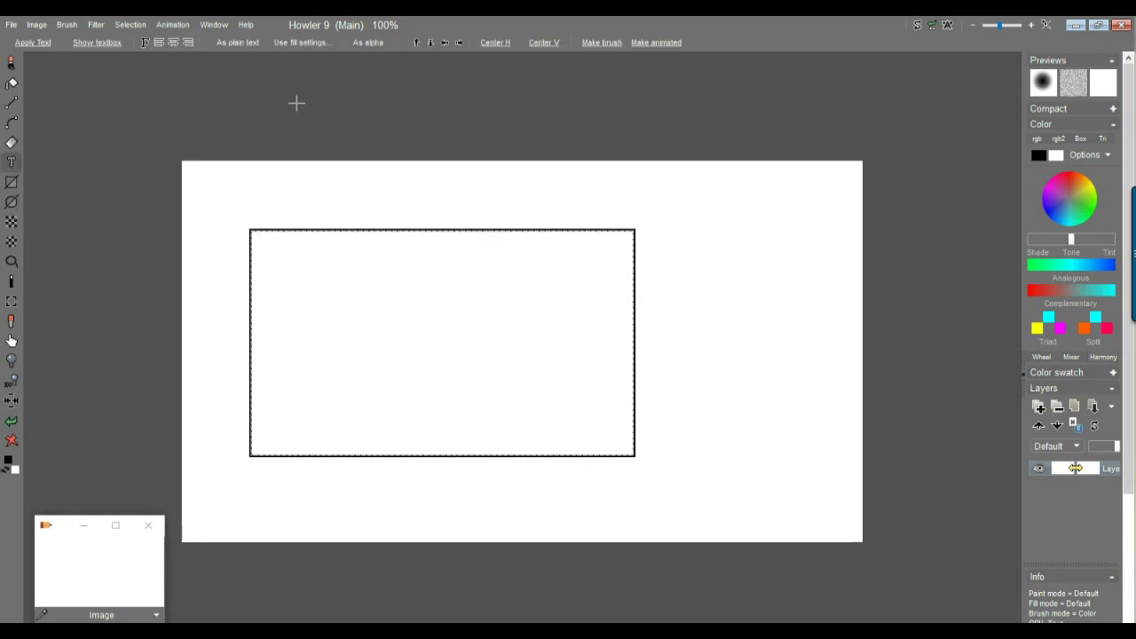
left_click(146, 41)
left_click_drag(196, 65, 642, 99)
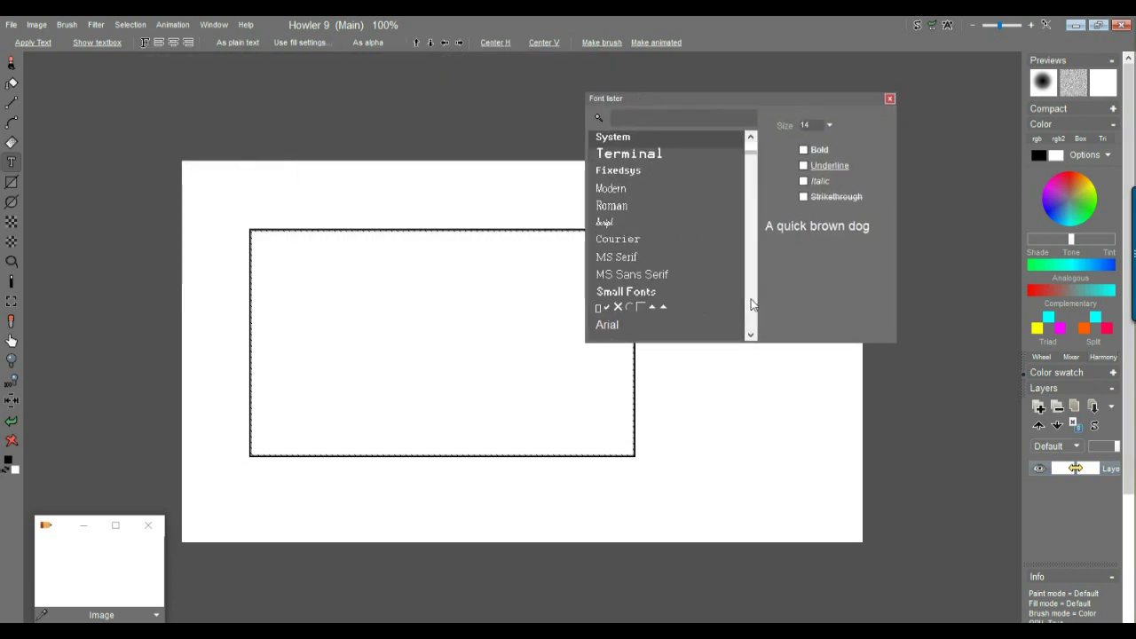
scroll(751, 304, "down", 20)
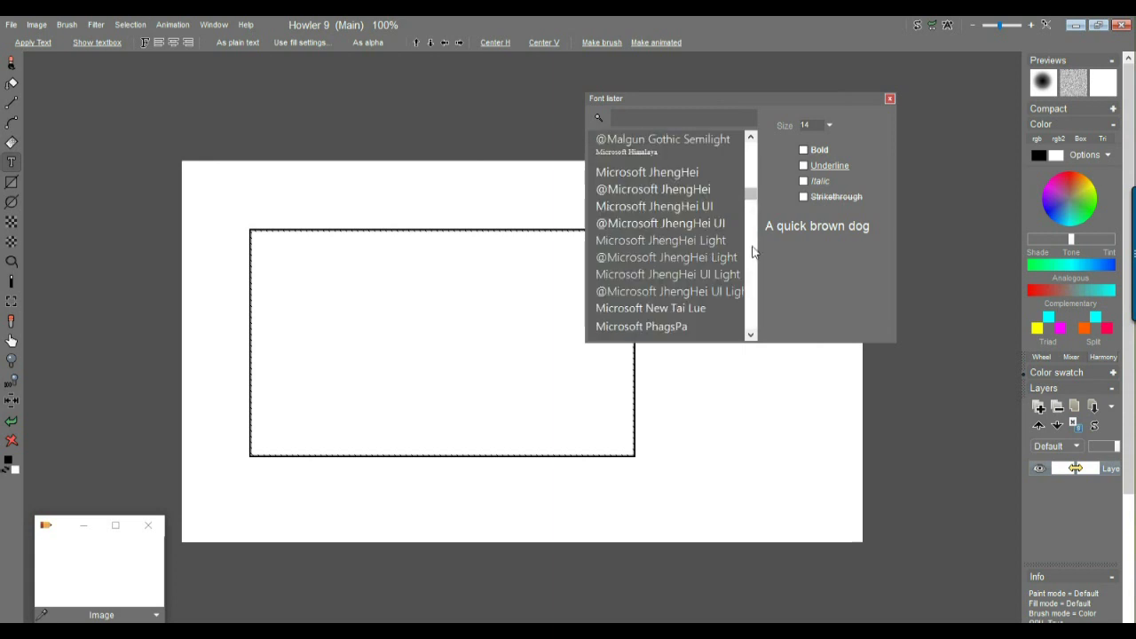
scroll(751, 170, "up", 5)
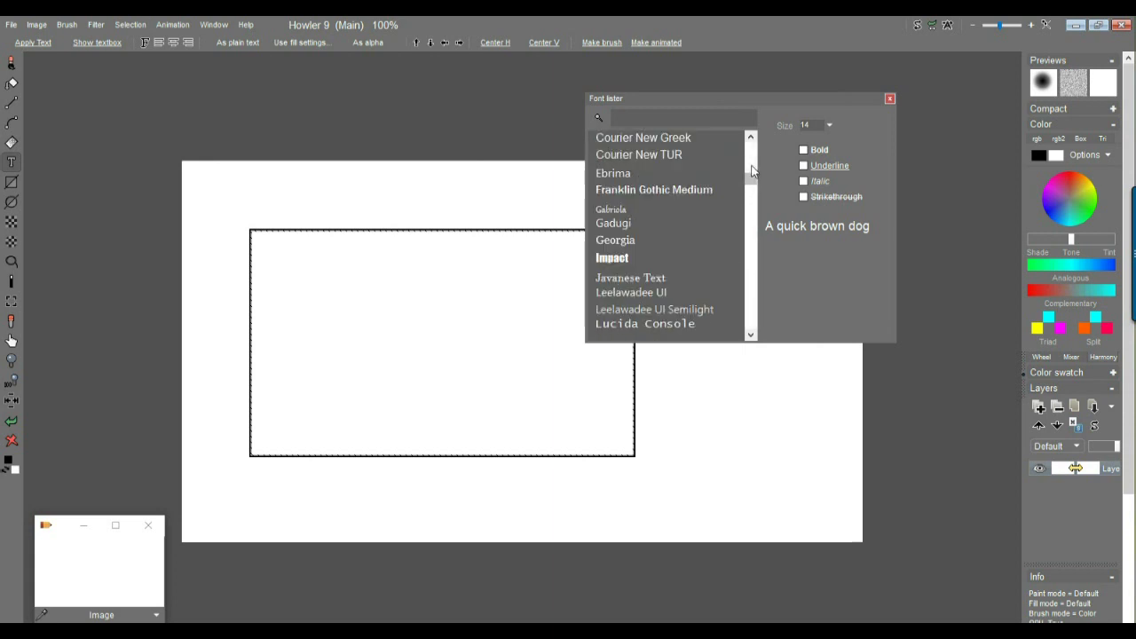
left_click(622, 259)
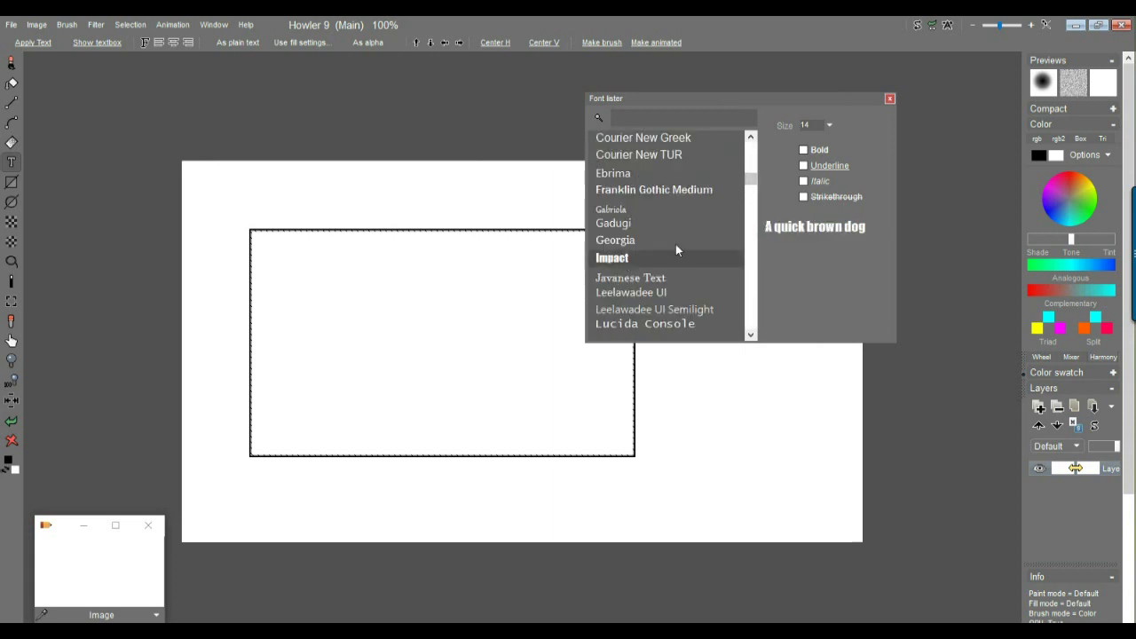
Enter "no" in the text box and set the font size to 188
left_click(830, 126)
mouse_move(775, 147)
left_mouse_down()
mouse_move(793, 147)
mouse_move(780, 143)
left_mouse_up()
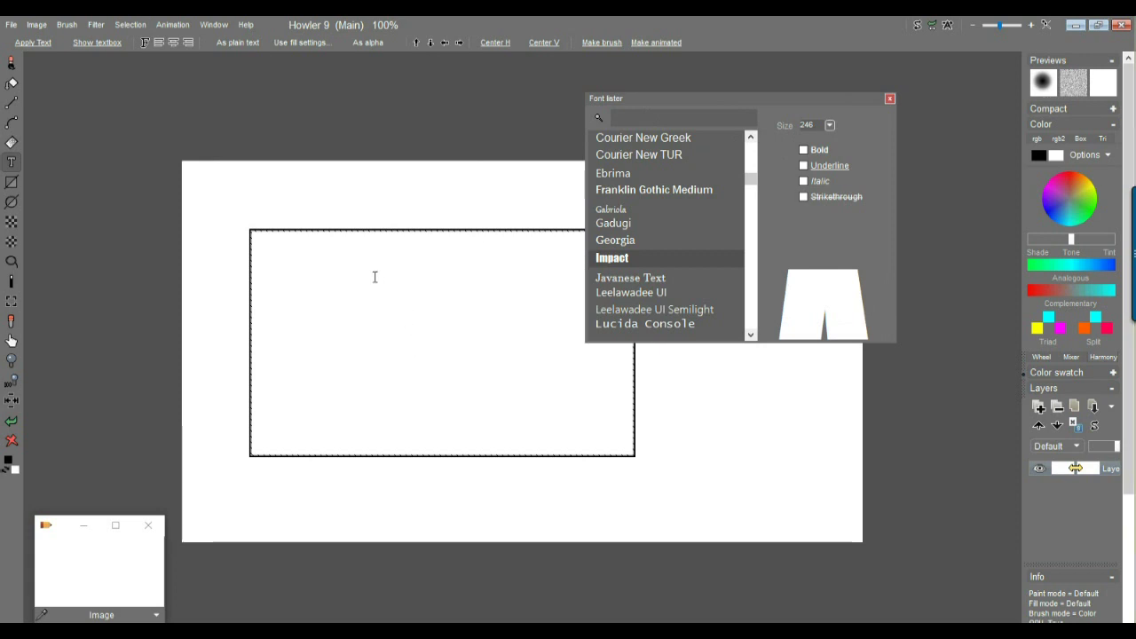
type("no")
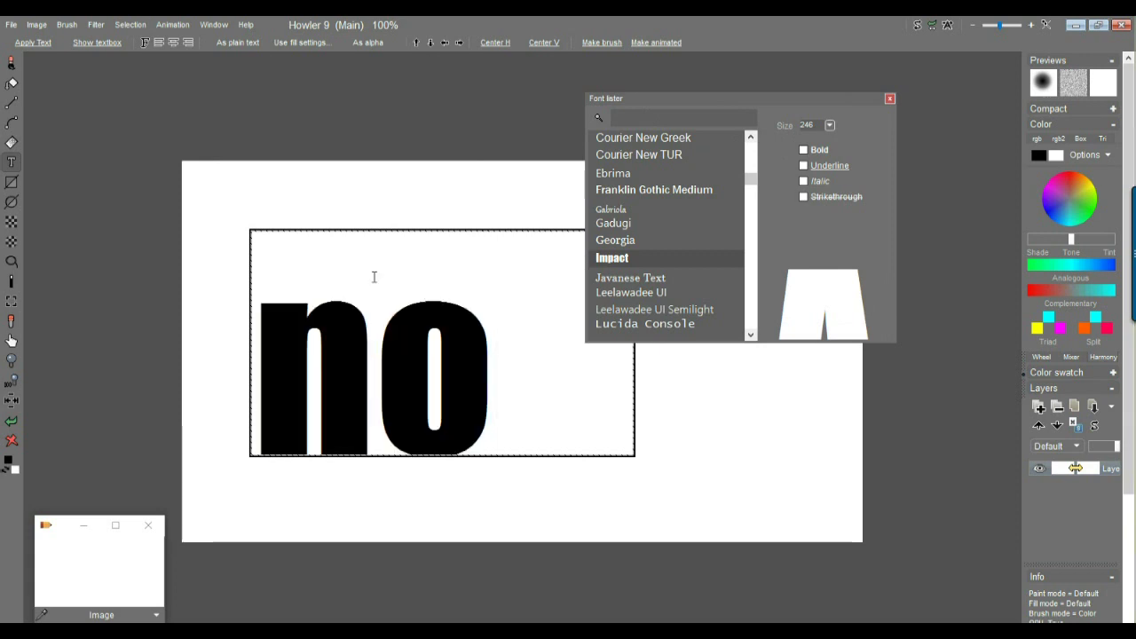
left_click(831, 125)
left_click_drag(778, 143, 773, 153)
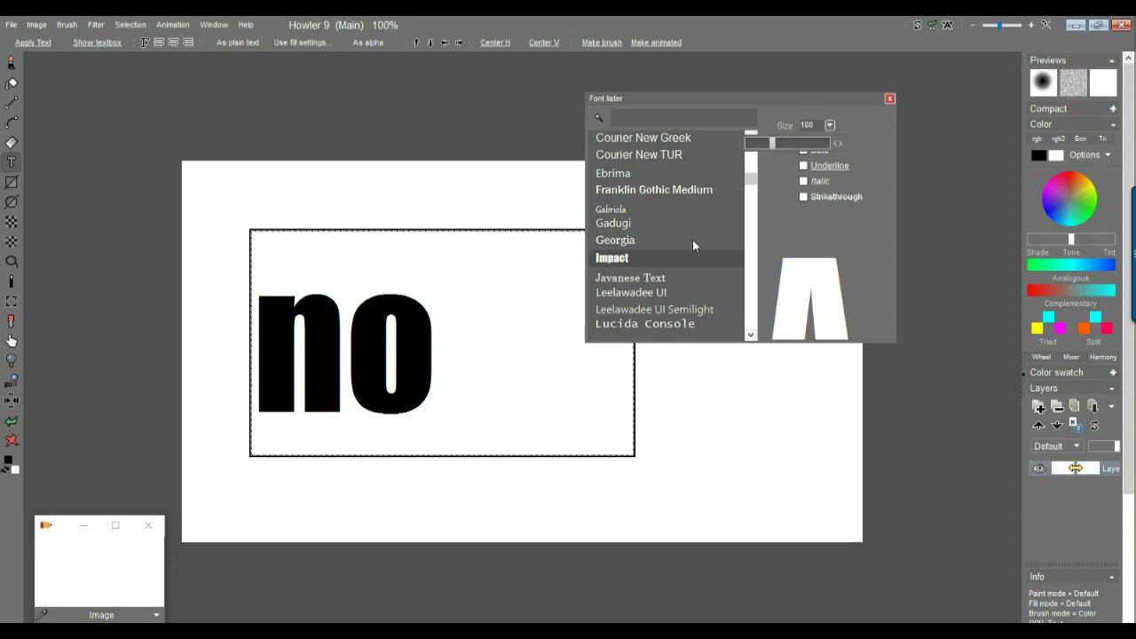
left_click(889, 99)
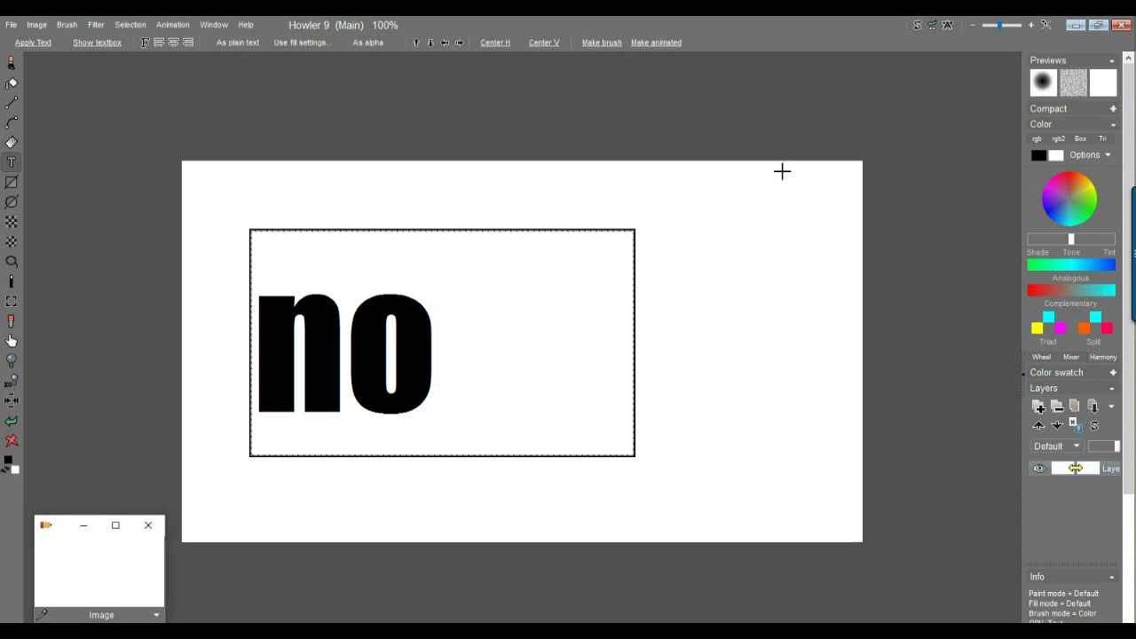
Shrink the text box to fit around "no" and move it near the middle of the canvas
left_click_drag(632, 455, 435, 423)
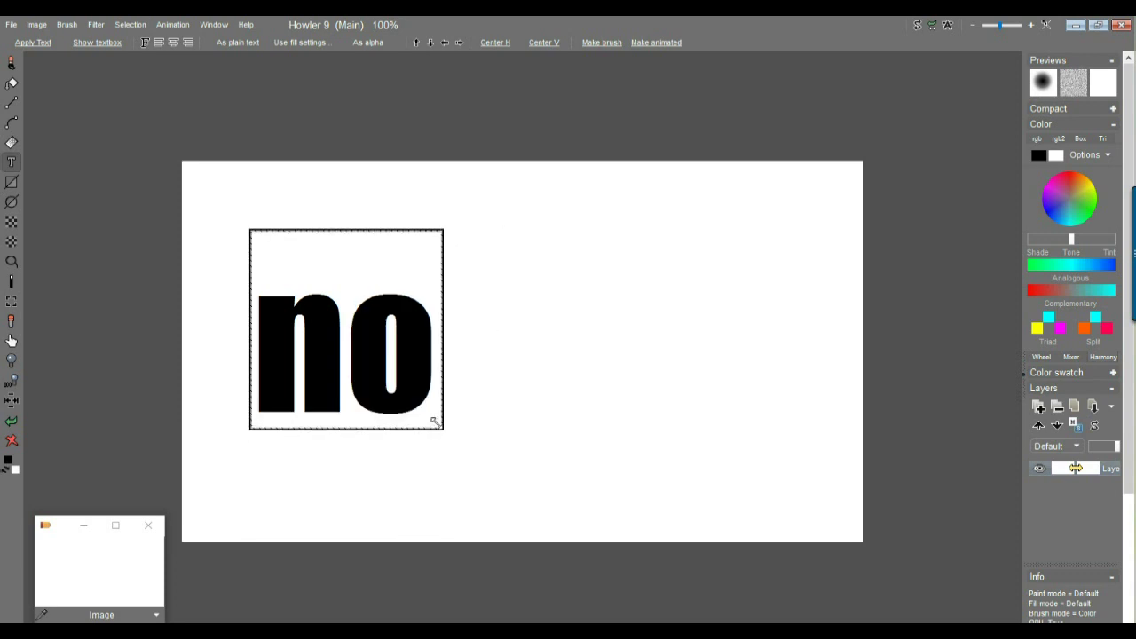
left_click(611, 334)
left_click_drag(611, 334, 538, 325)
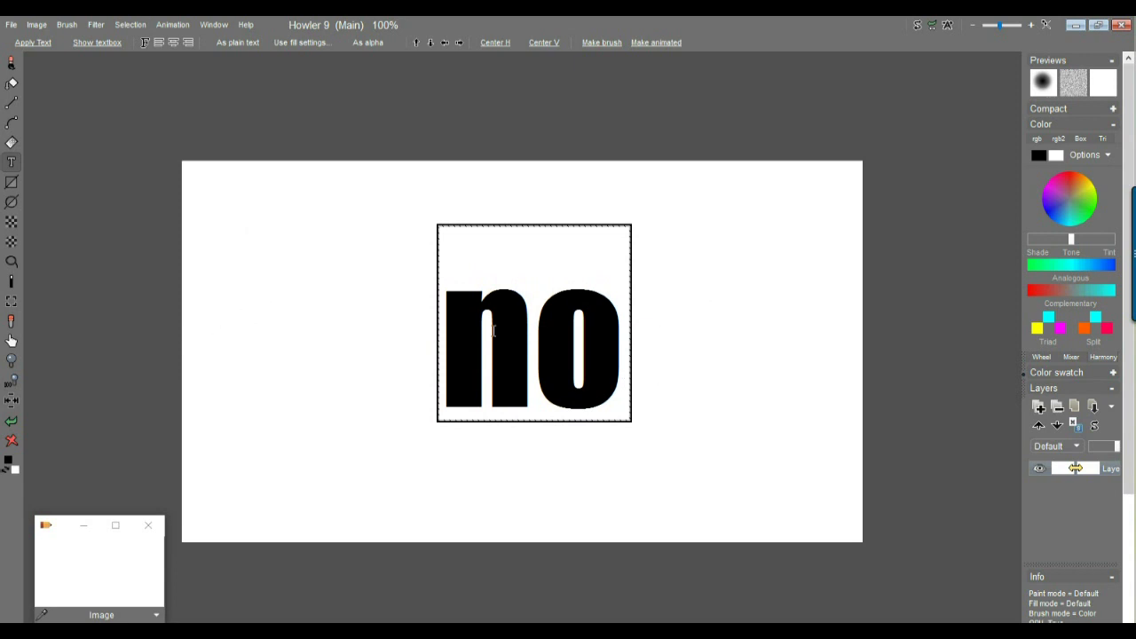
Turn on the artist guides over the canvas
left_click(1132, 602)
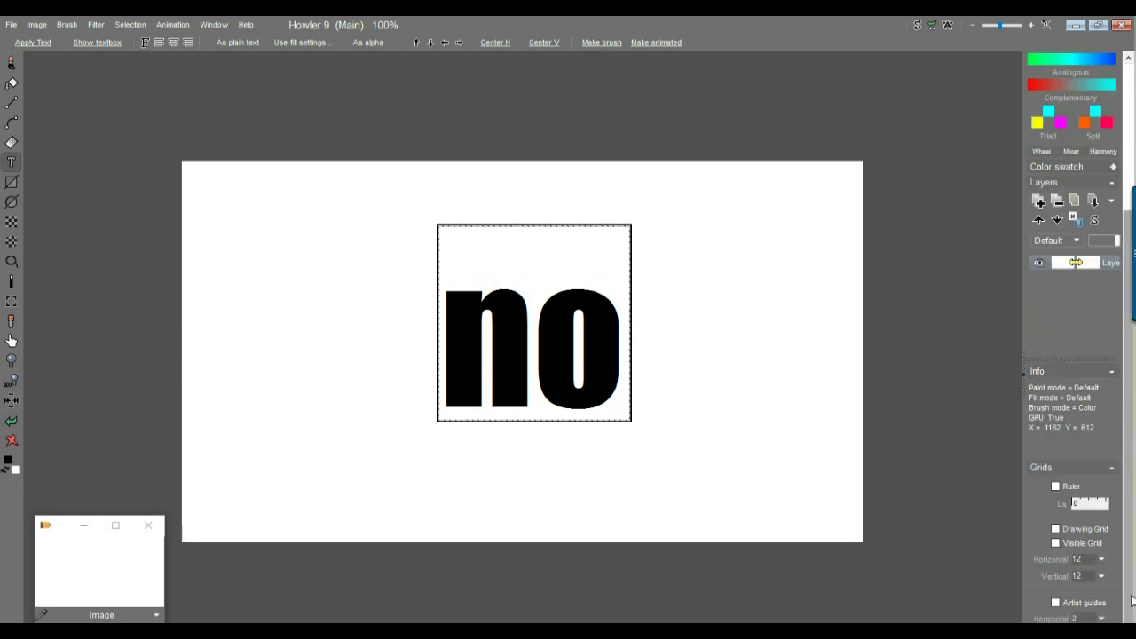
scroll(1080, 337, "up", 3)
scroll(1080, 337, "down", 3)
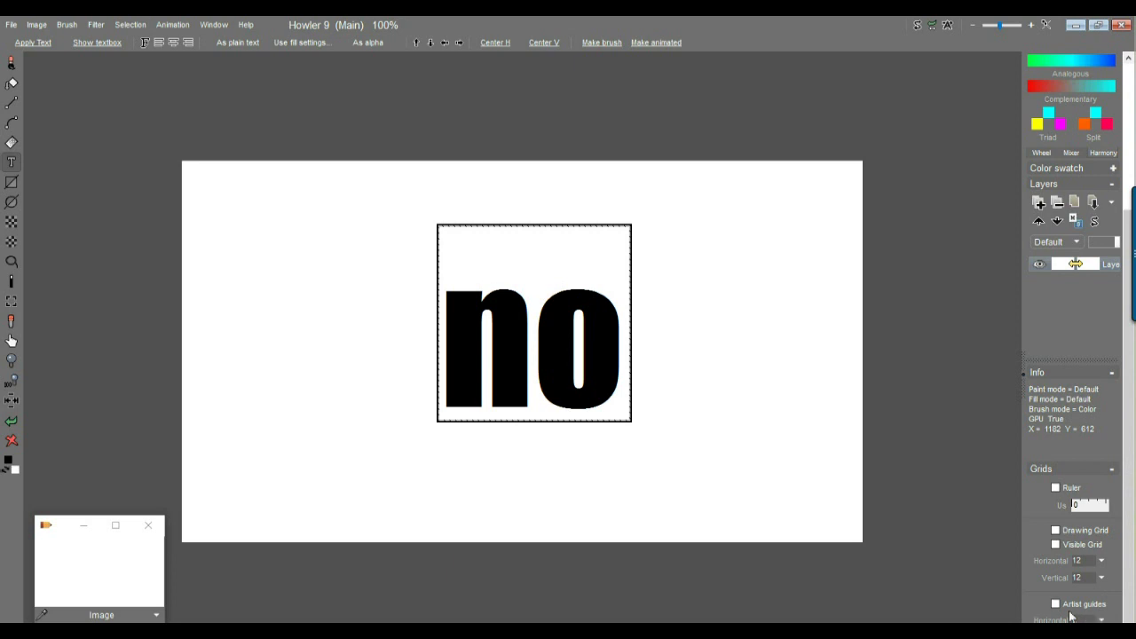
left_click(1131, 609)
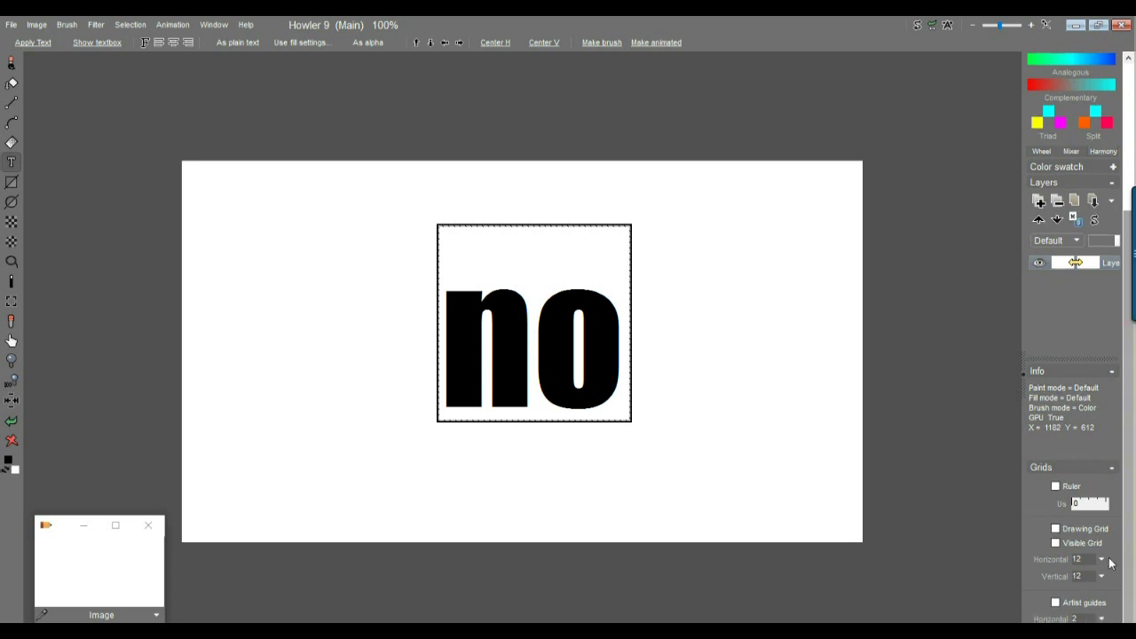
left_click(1114, 469)
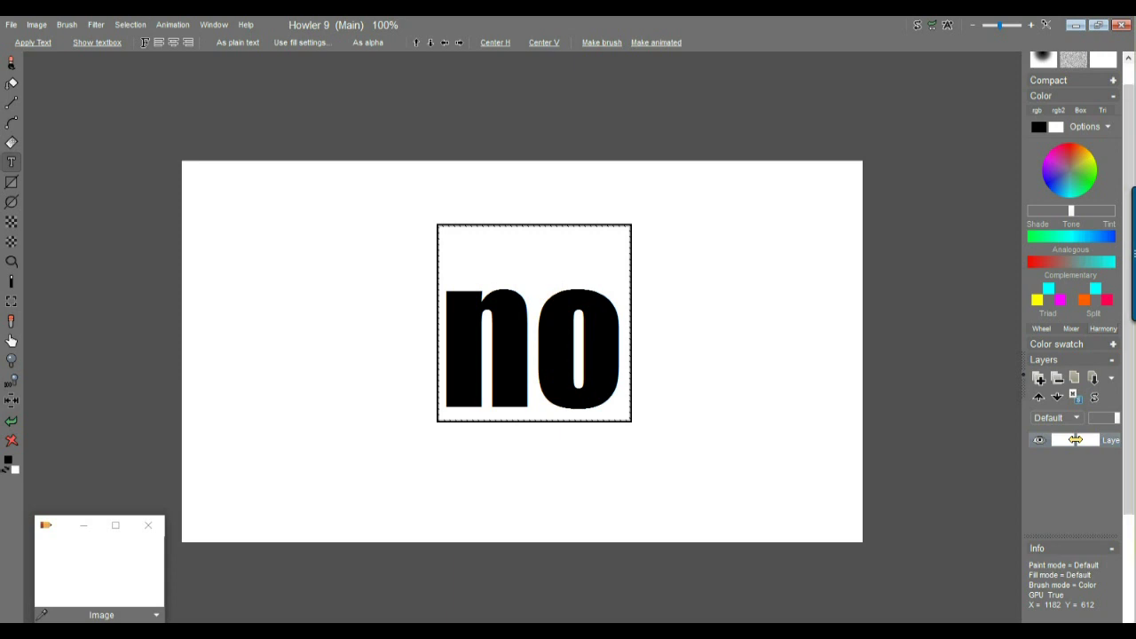
scroll(1127, 355, "down", 3)
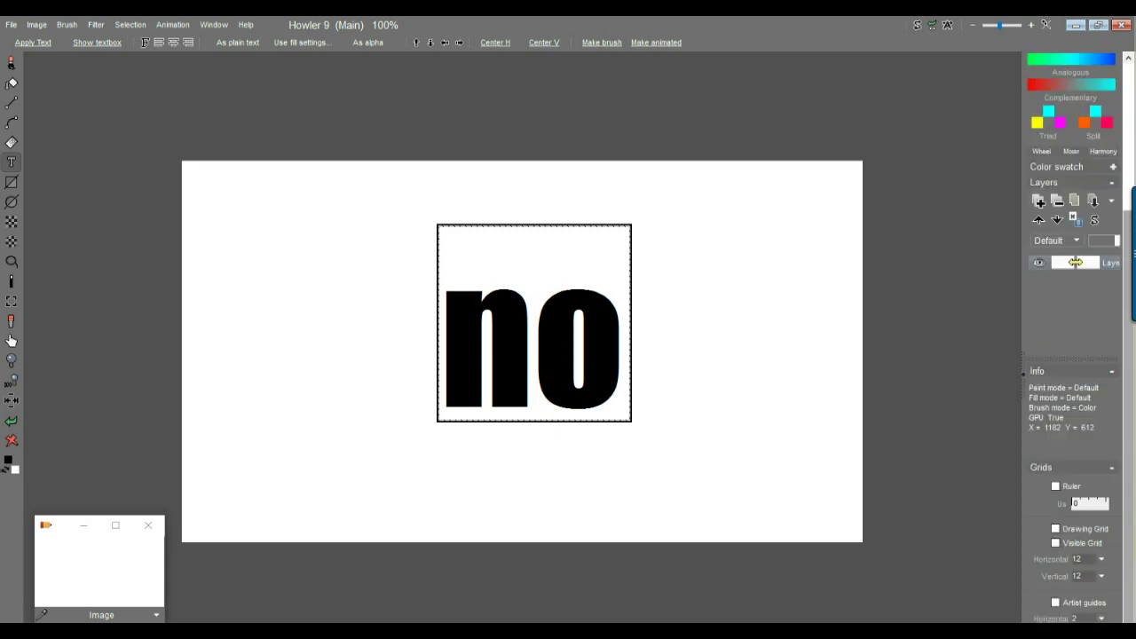
left_click(1057, 603)
Apply the "no" text with its box ending at the vertical center guide, and hide the artist guides
left_click_drag(545, 311, 427, 332)
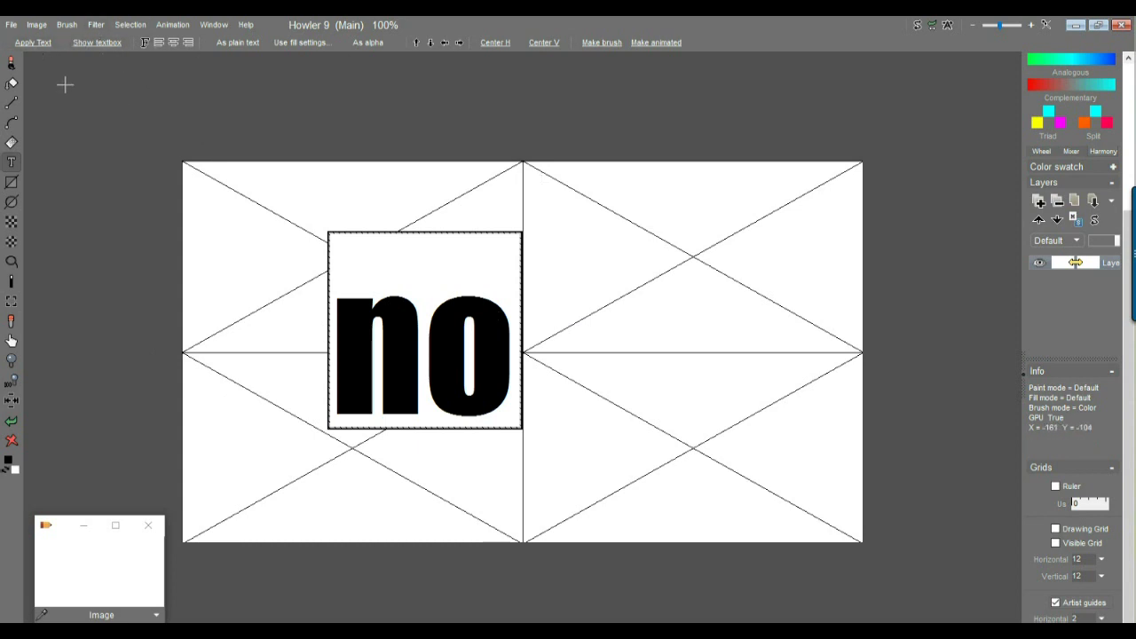
left_click(34, 42)
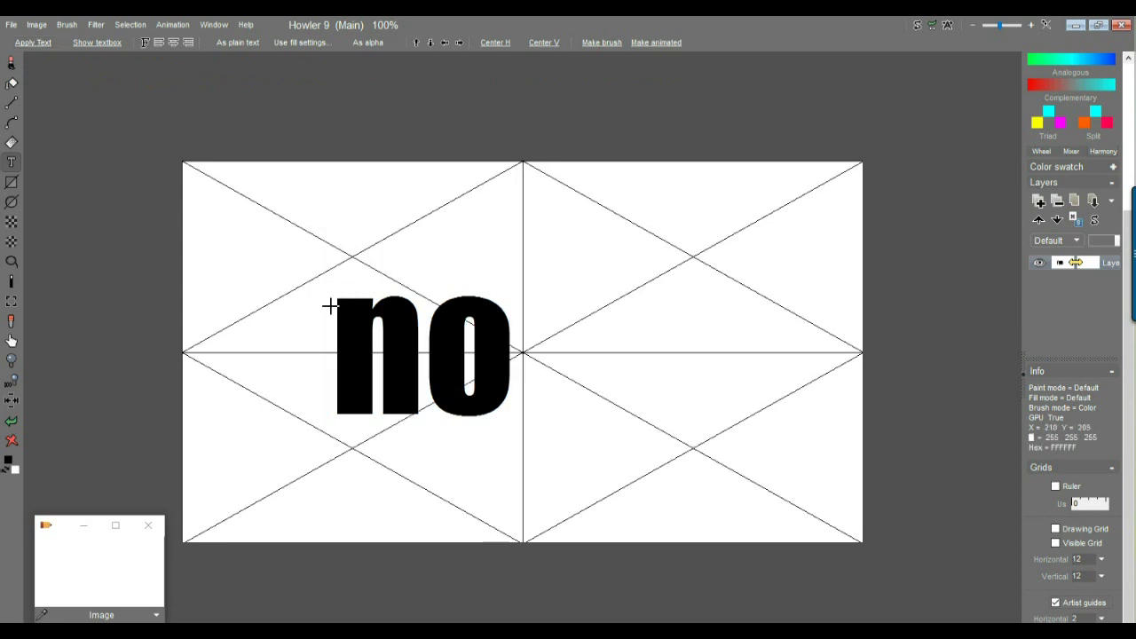
left_click(1088, 605)
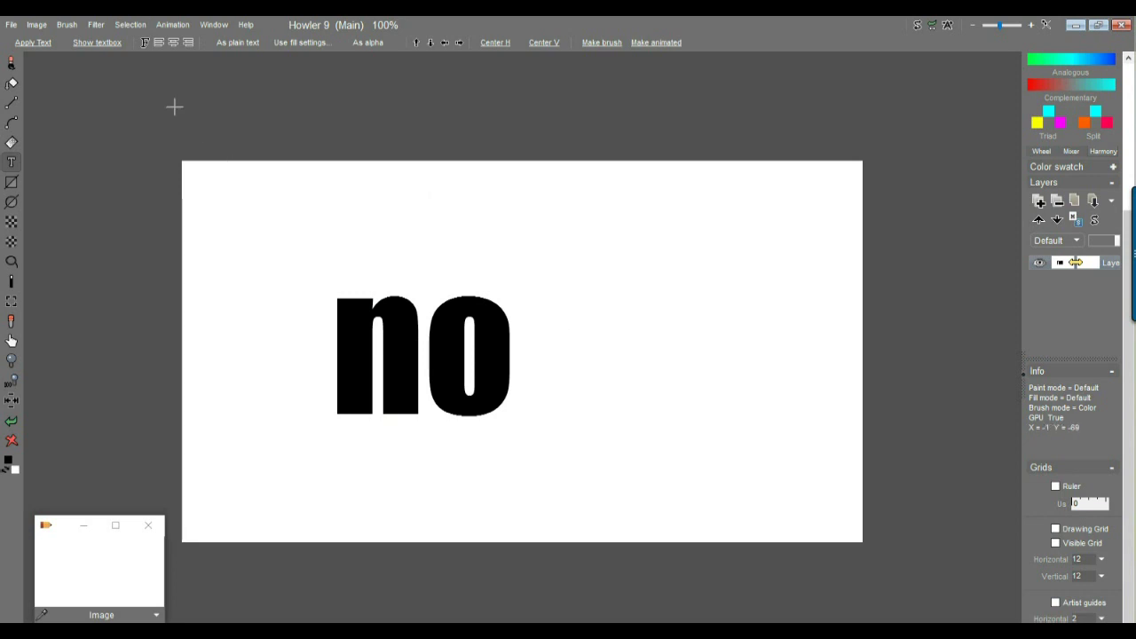
Store a copy of the "no" image, then enlarge its thumbnail window and place it next to the blank copy
left_click(38, 26)
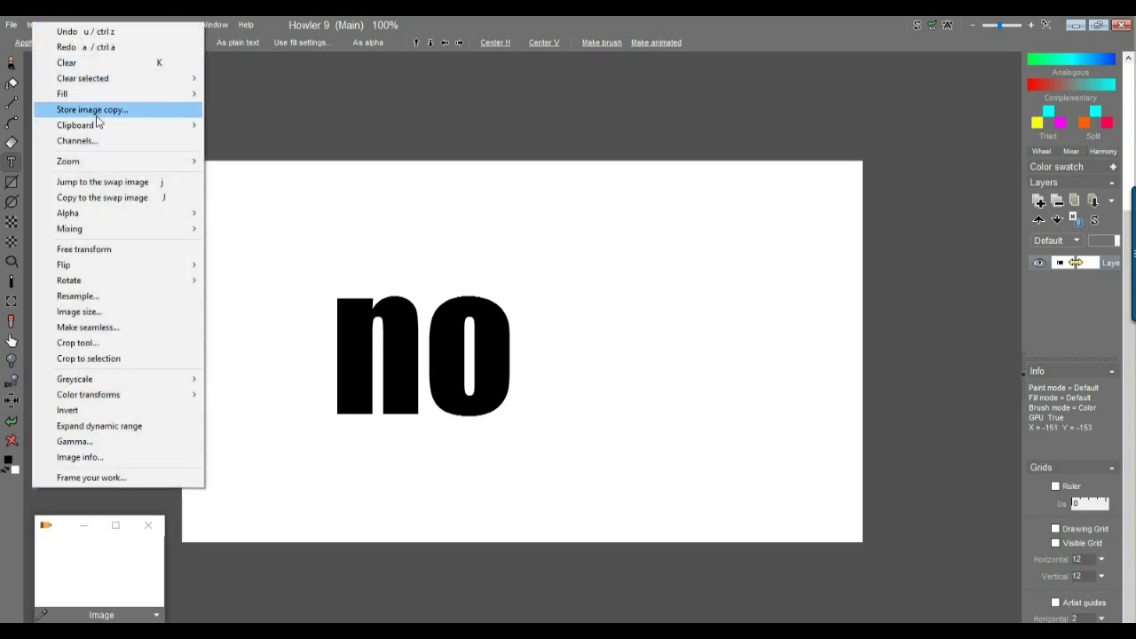
left_click(95, 109)
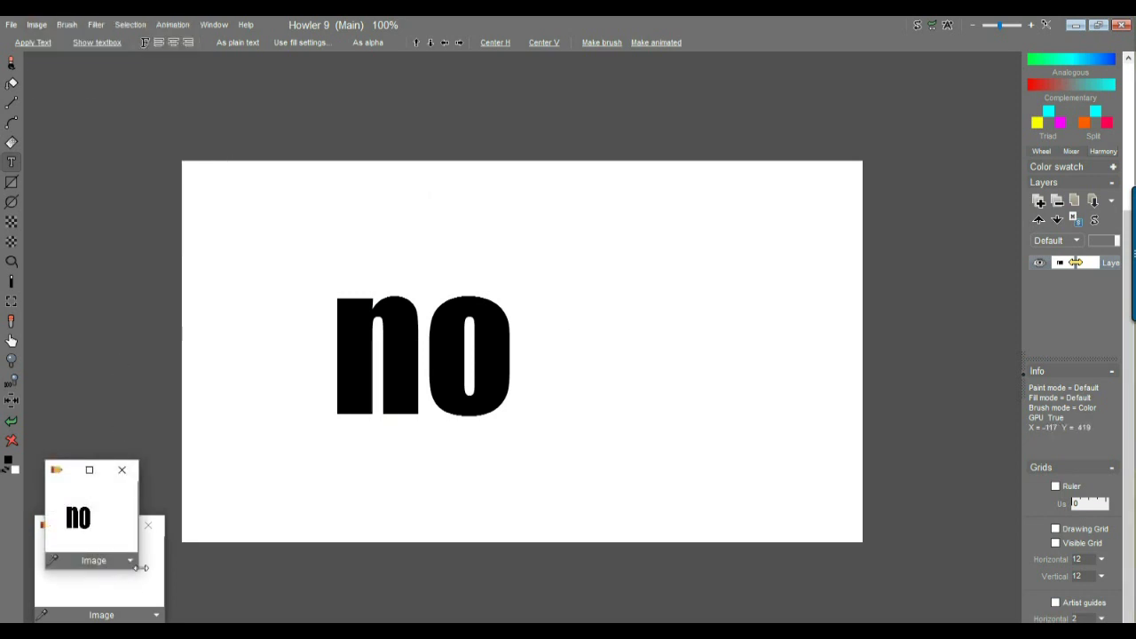
left_click_drag(135, 575, 197, 578)
left_click_drag(76, 473, 93, 533)
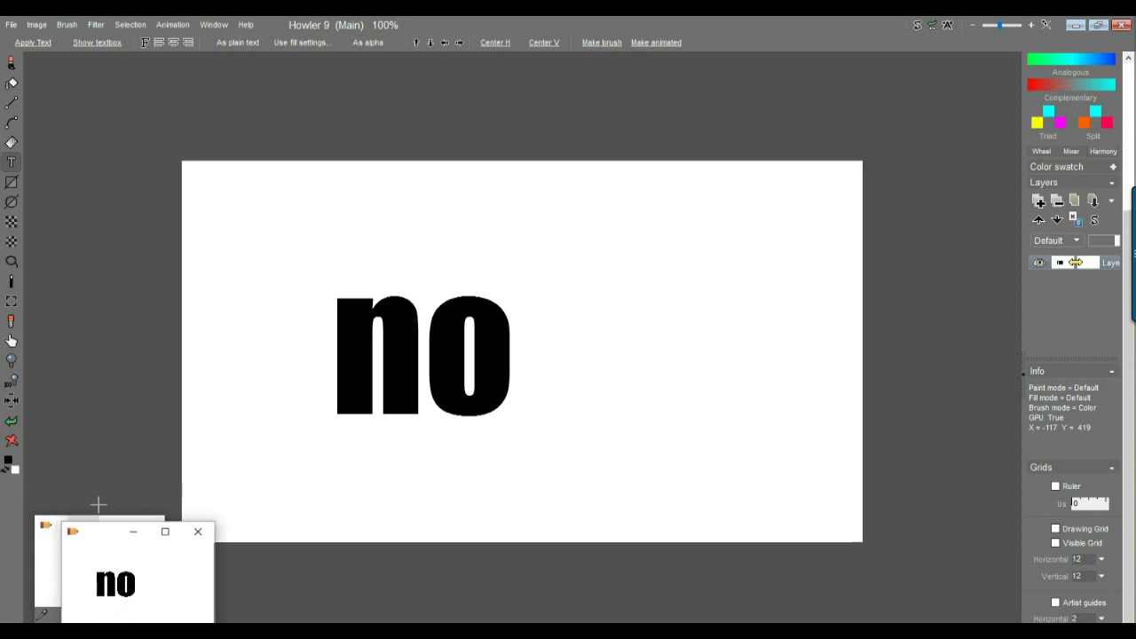
Create a 36-frame animation at 30 fps, initialized with copies of the current "no" frame
left_click(173, 25)
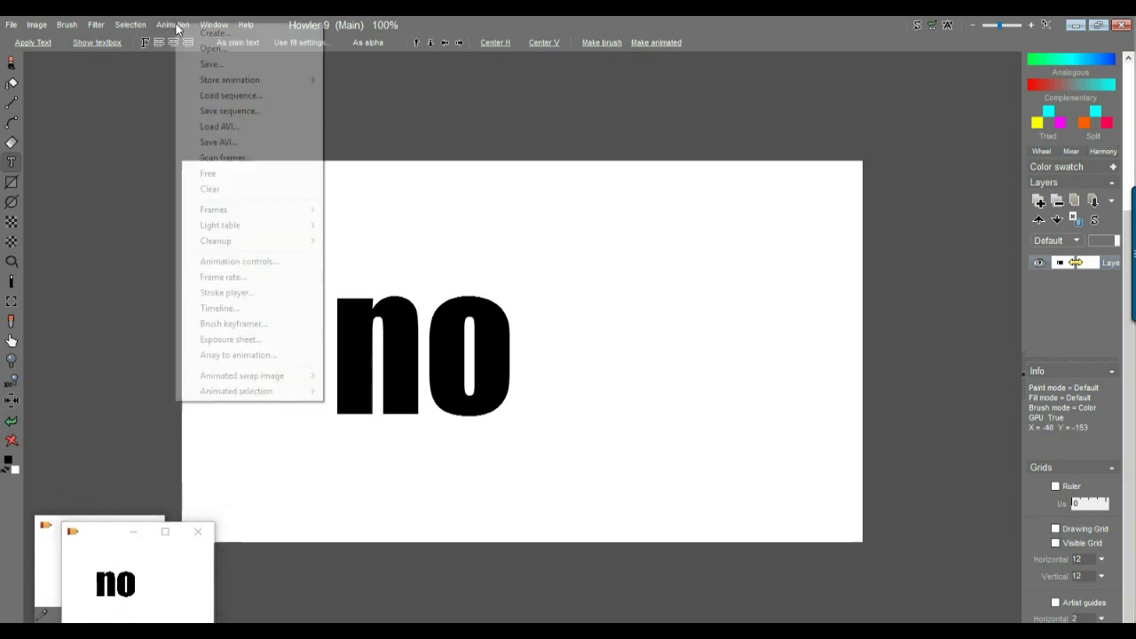
left_click(199, 33)
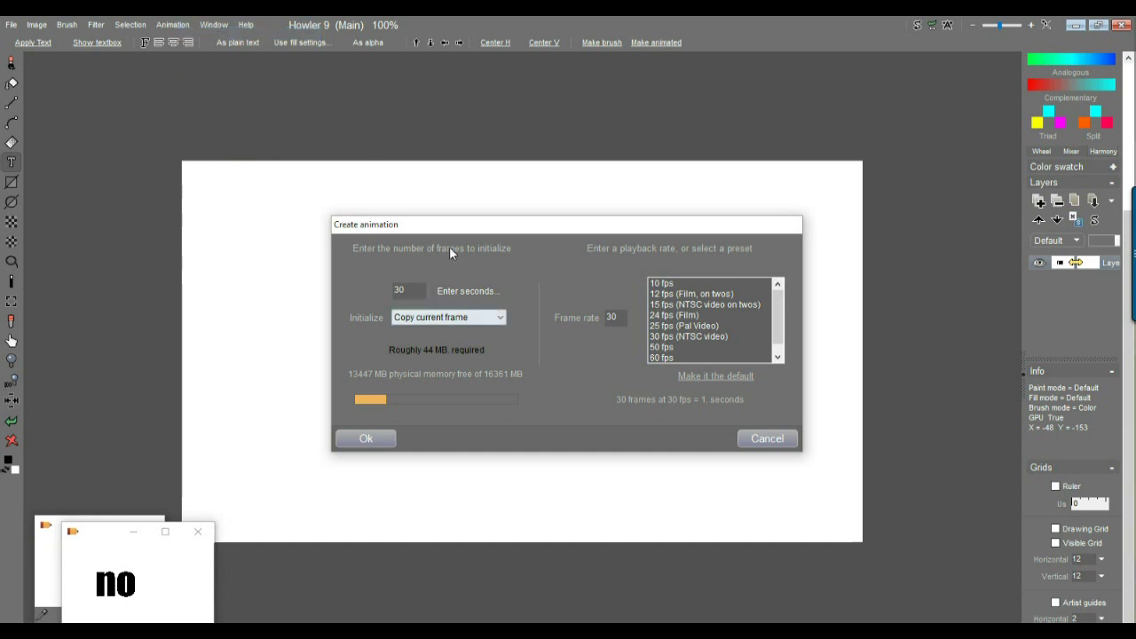
left_click_drag(453, 230, 576, 120)
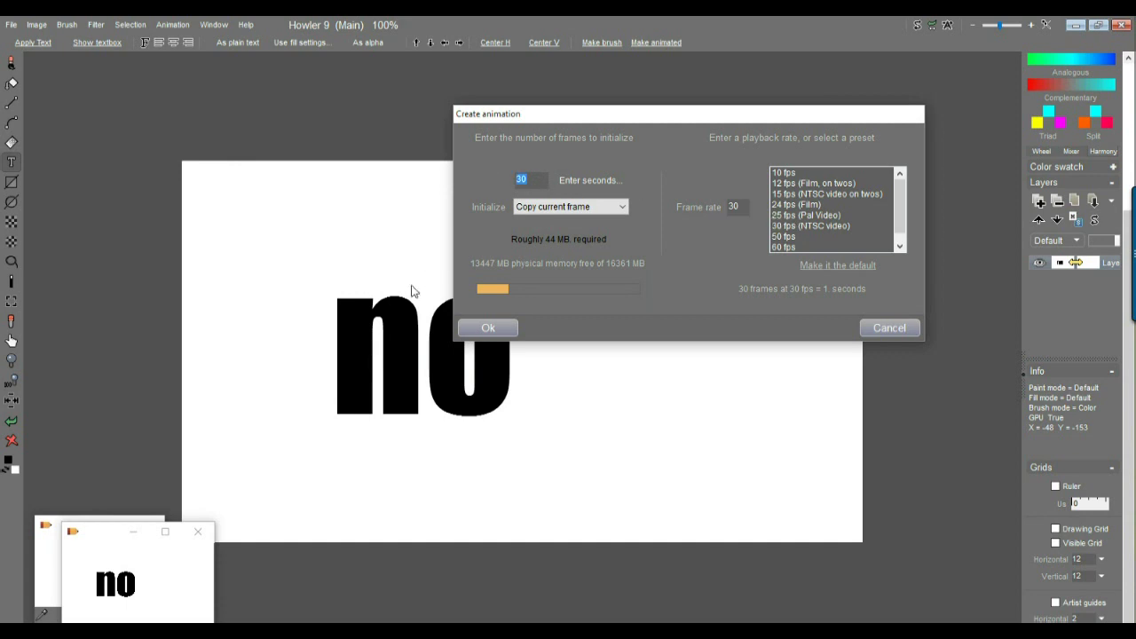
type("36")
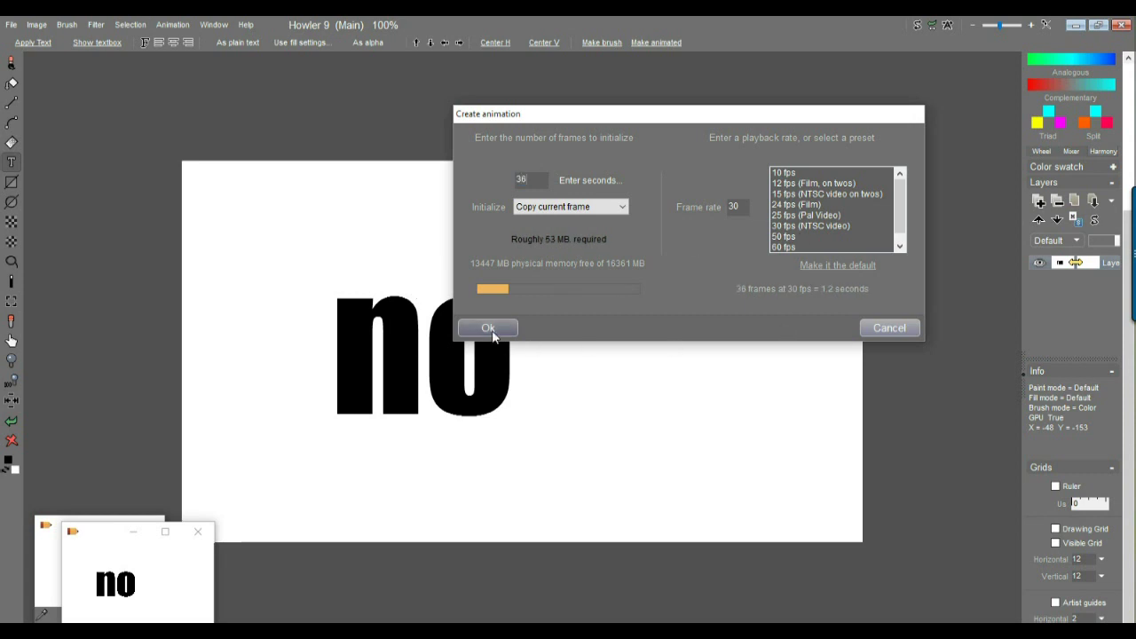
left_click(489, 329)
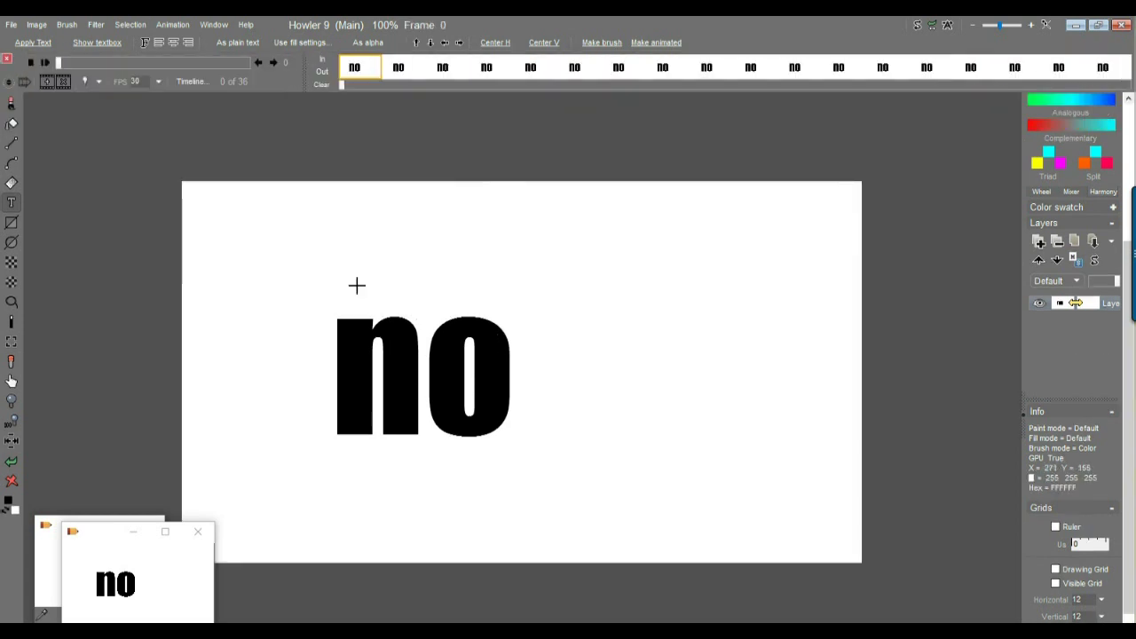
Play the new animation, and open the timeline editor clear of the "no" text
left_click(44, 63)
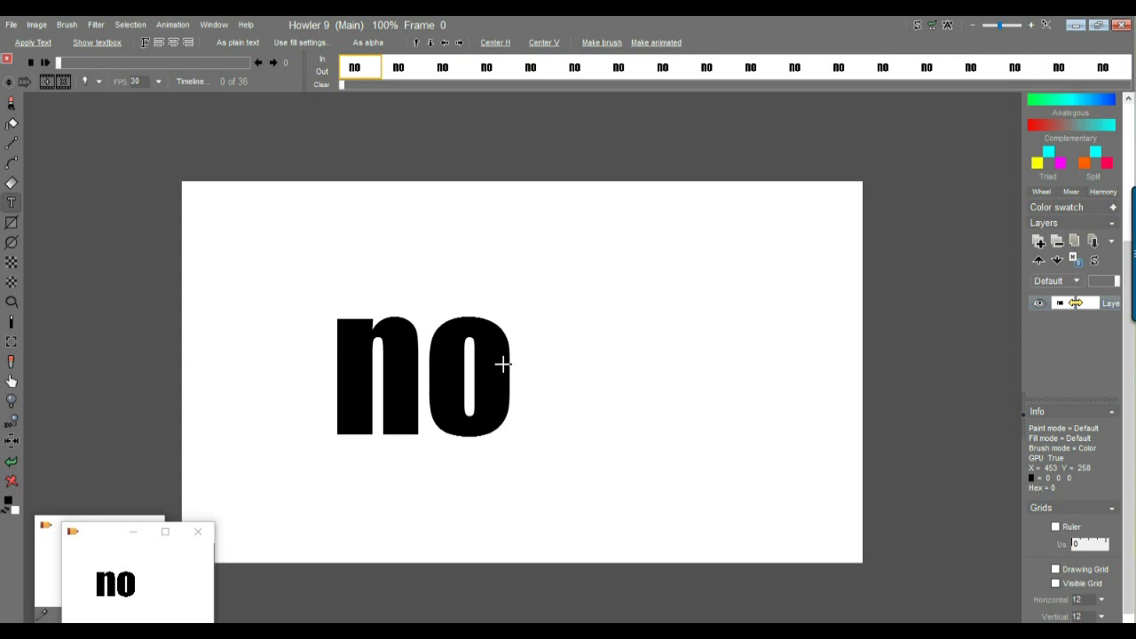
left_click(189, 80)
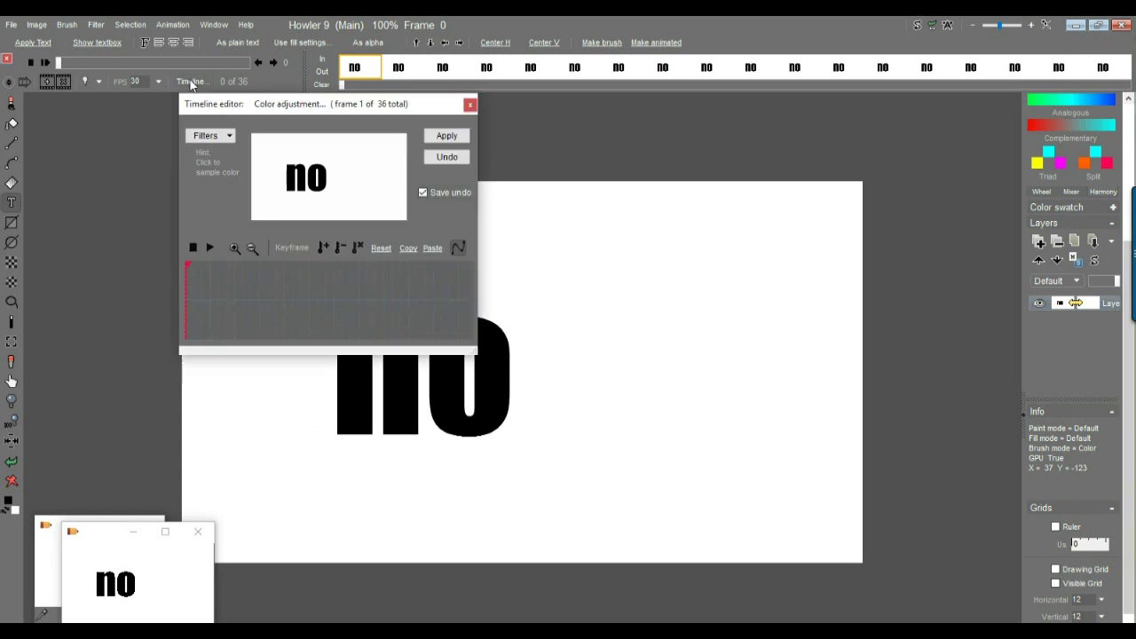
left_click_drag(302, 108, 780, 126)
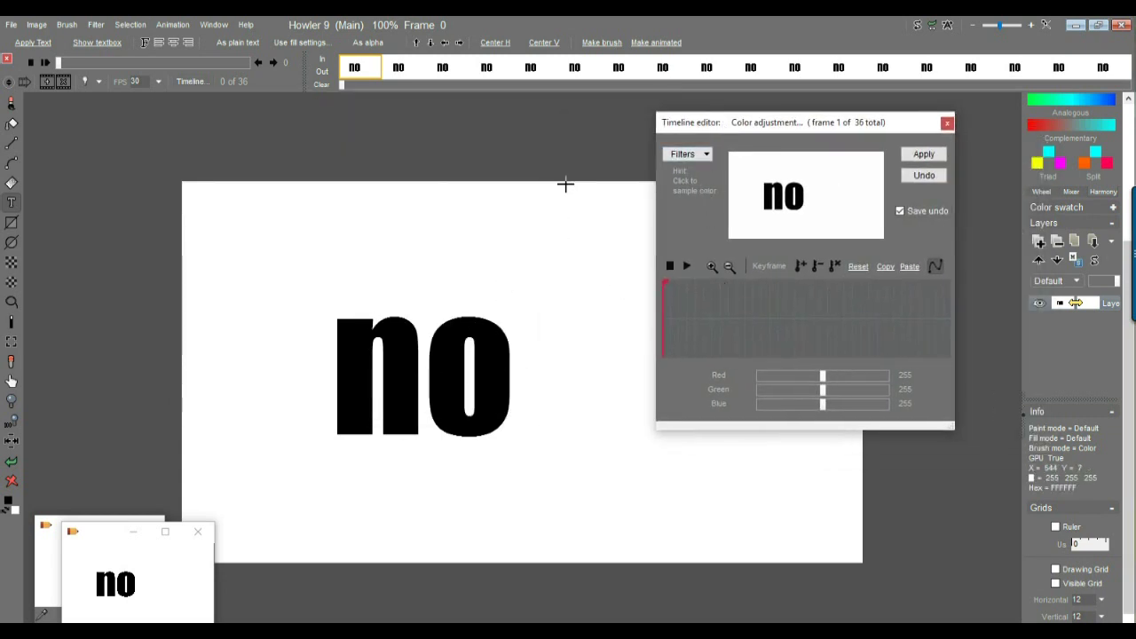
left_click(94, 26)
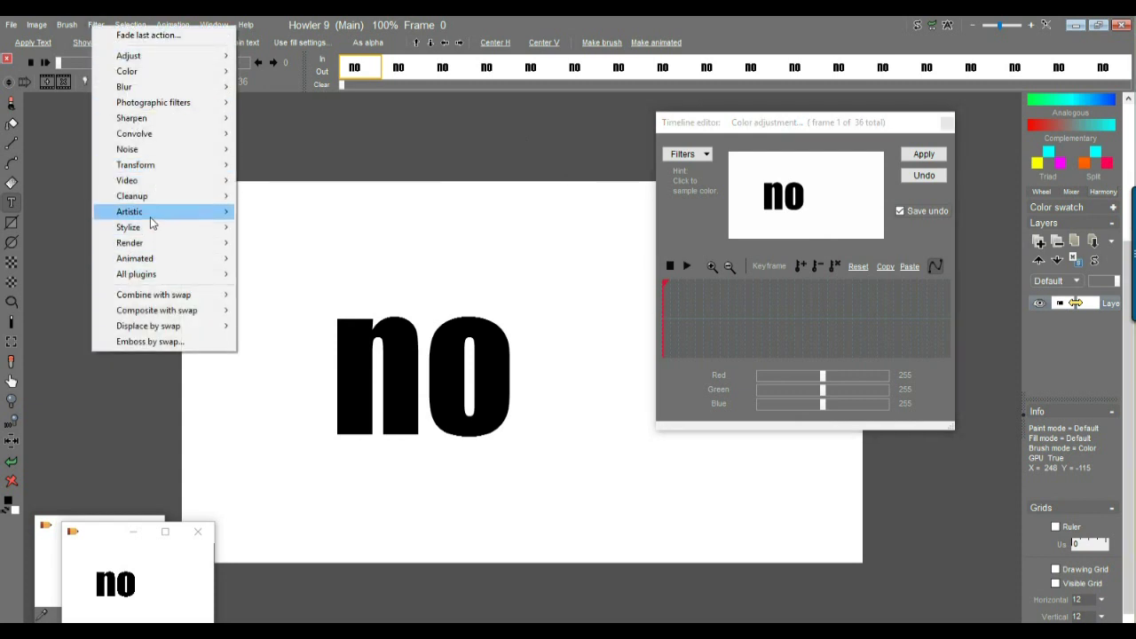
mouse_move(155, 170)
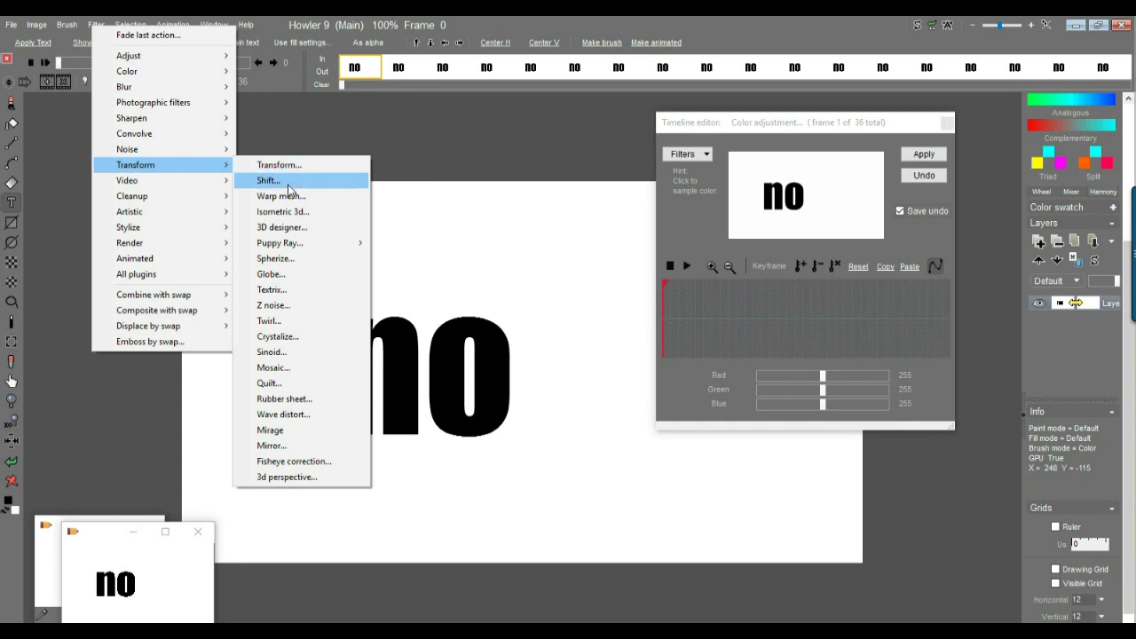
left_click(288, 182)
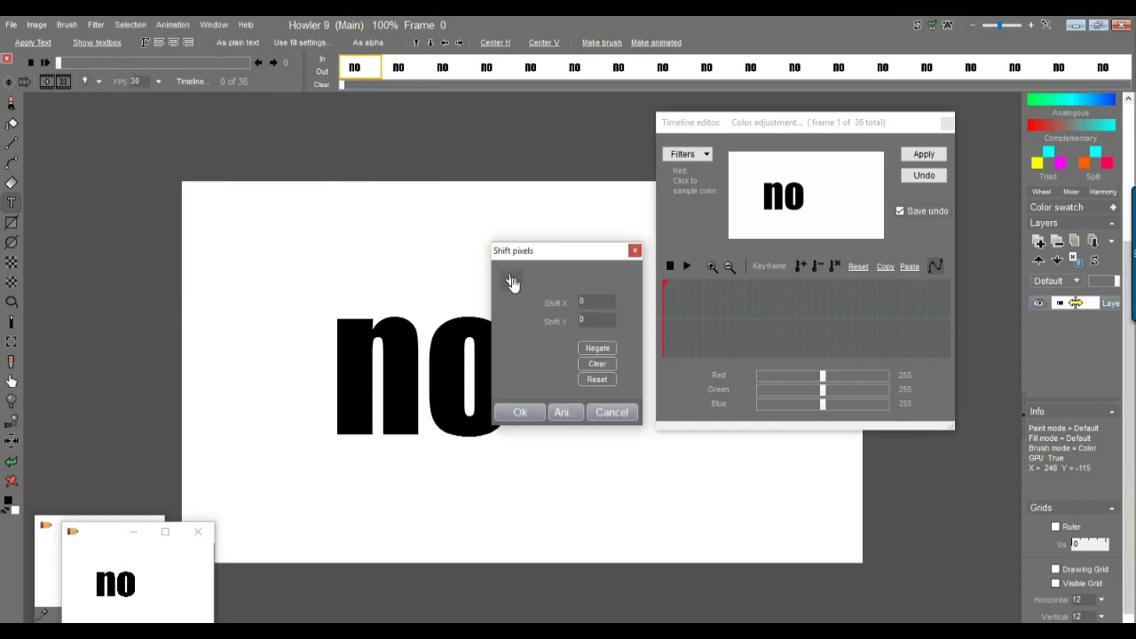
left_click_drag(514, 284, 619, 301)
key("Tab")
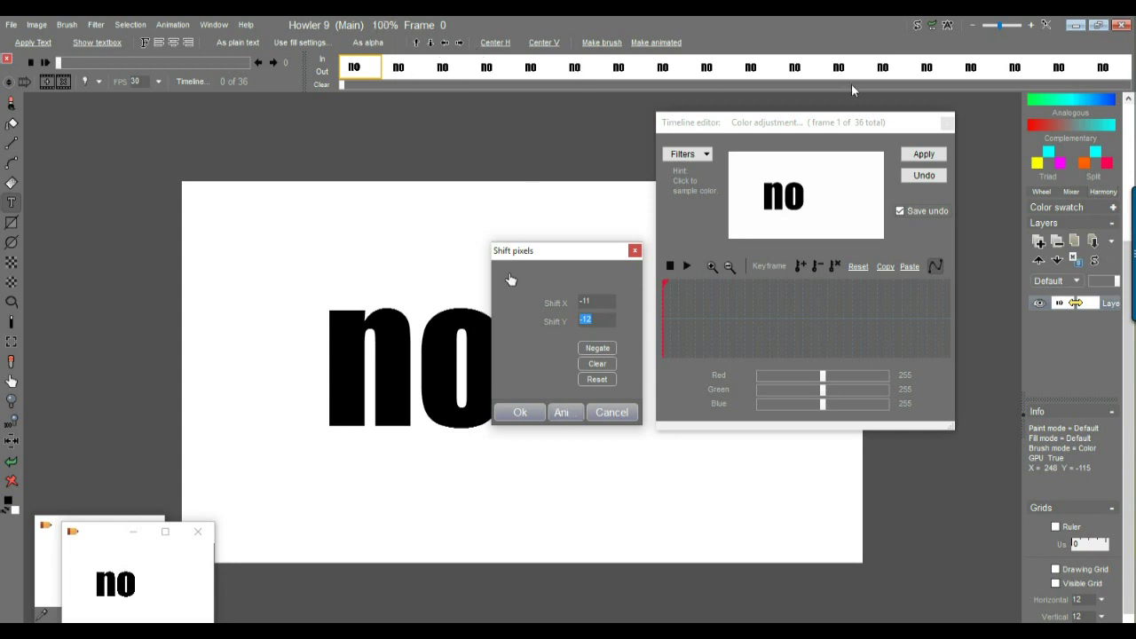
left_click(628, 414)
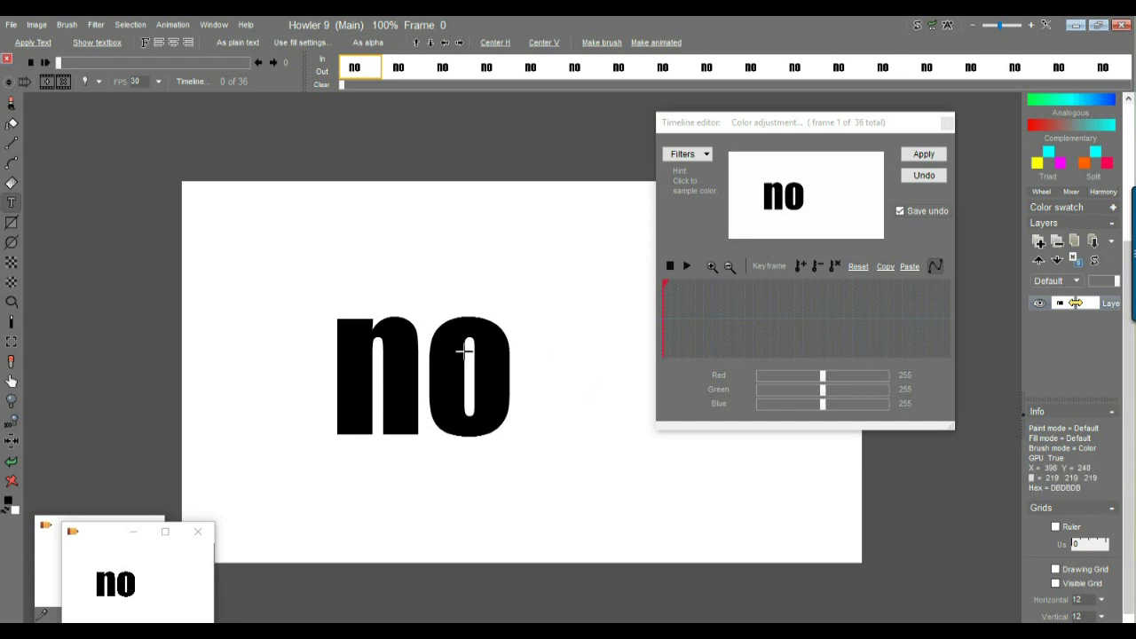
Widen the timeline editor and choose the Shift transform as its filter
left_click_drag(770, 131, 483, 116)
left_click_drag(664, 410, 973, 451)
mouse_move(665, 109)
left_mouse_down()
mouse_move(643, 129)
mouse_move(648, 120)
left_mouse_up()
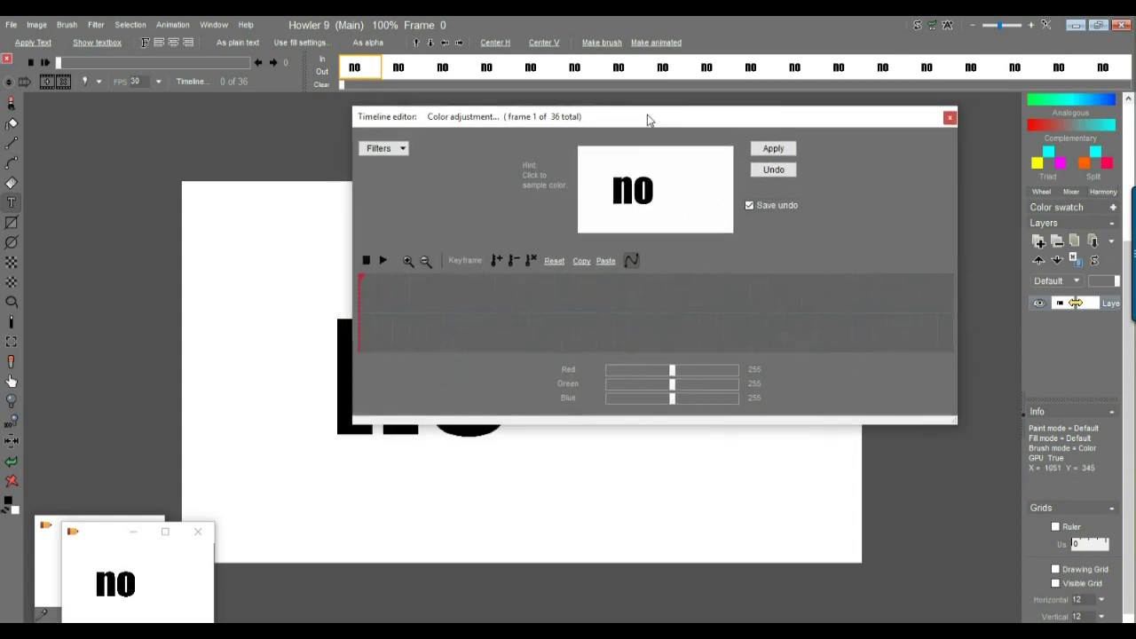
left_click(385, 148)
left_click(581, 330)
scroll(582, 330, "down", 10)
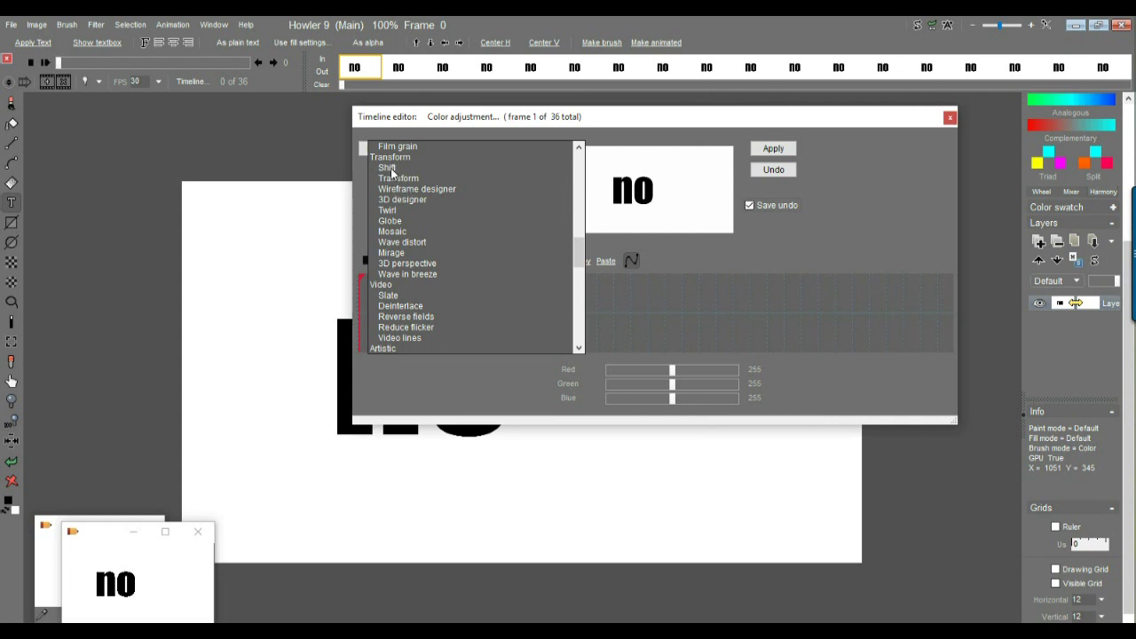
left_click(388, 168)
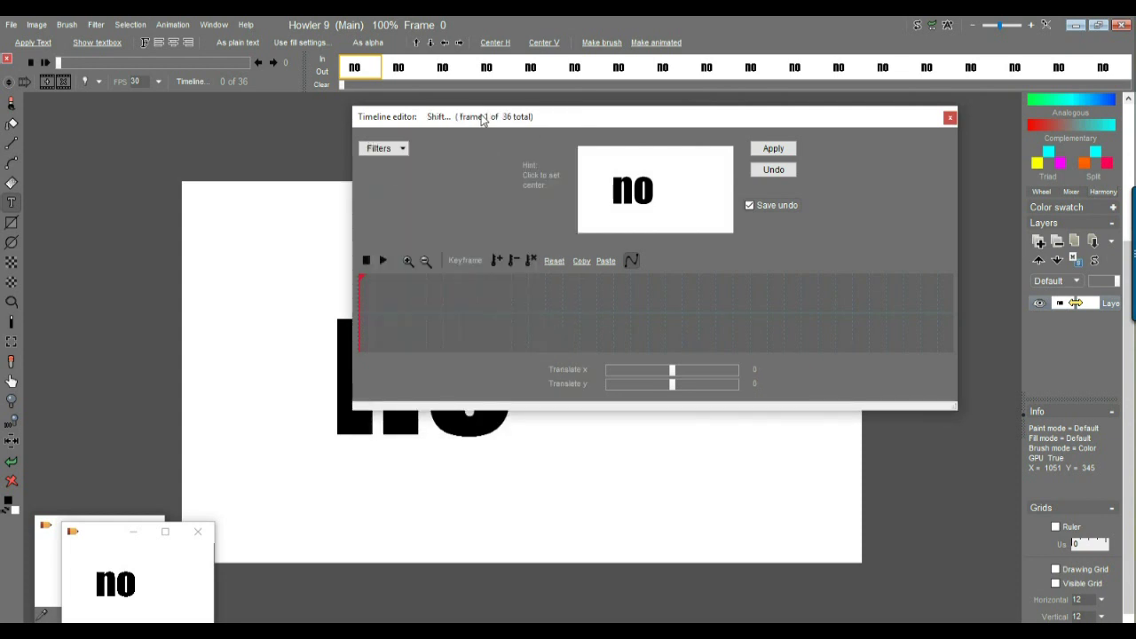
left_click_drag(485, 120, 569, 118)
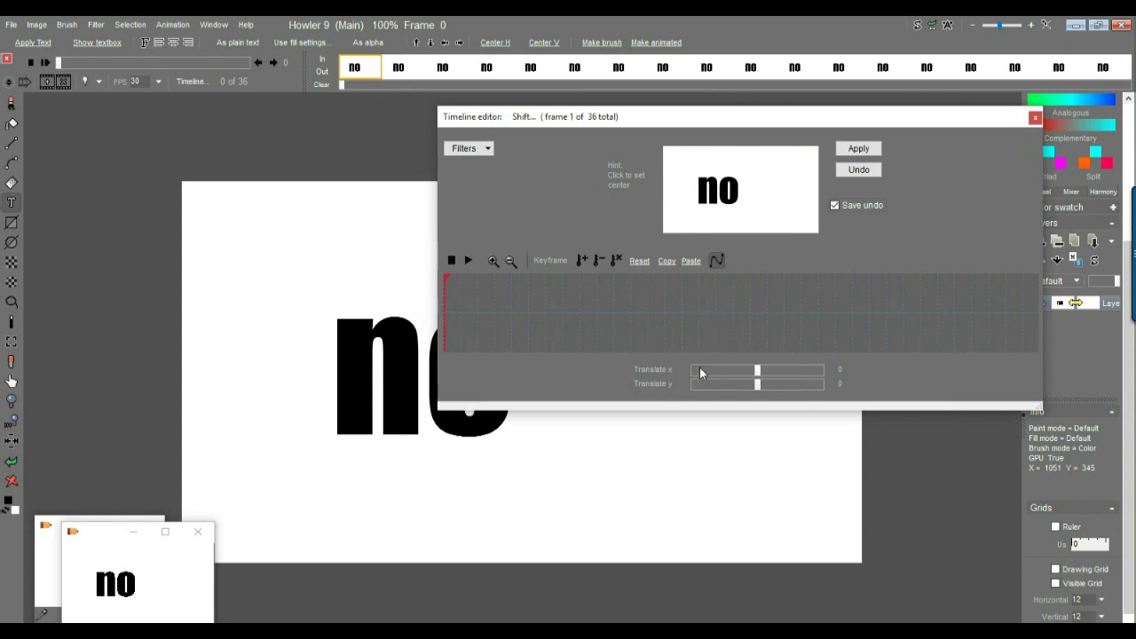
left_click_drag(757, 370, 712, 239)
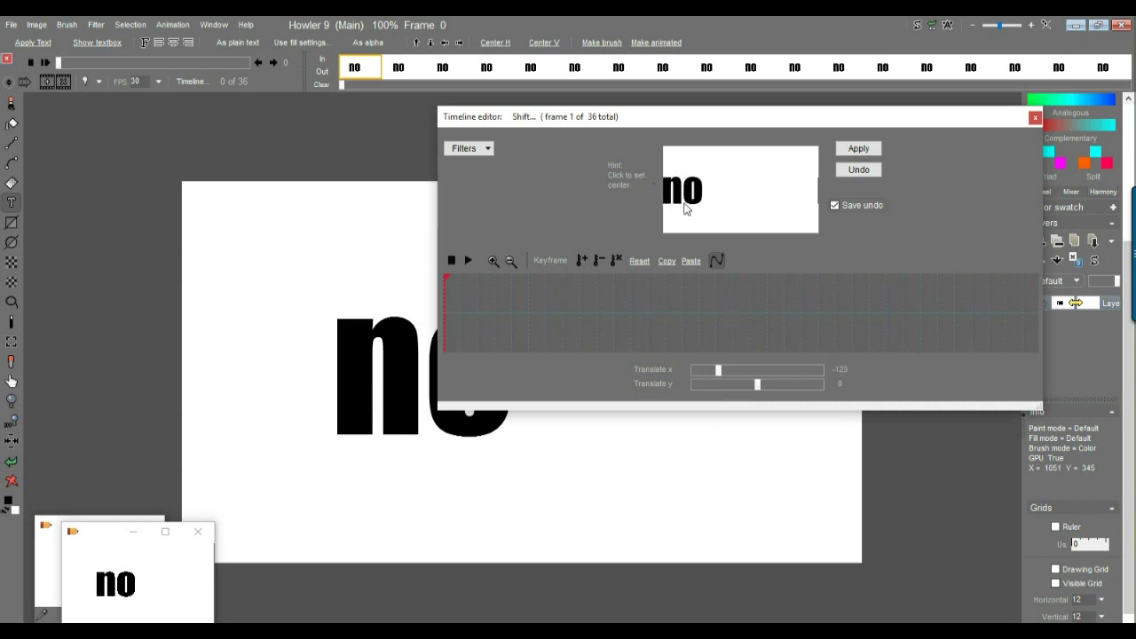
left_click_drag(718, 374, 713, 373)
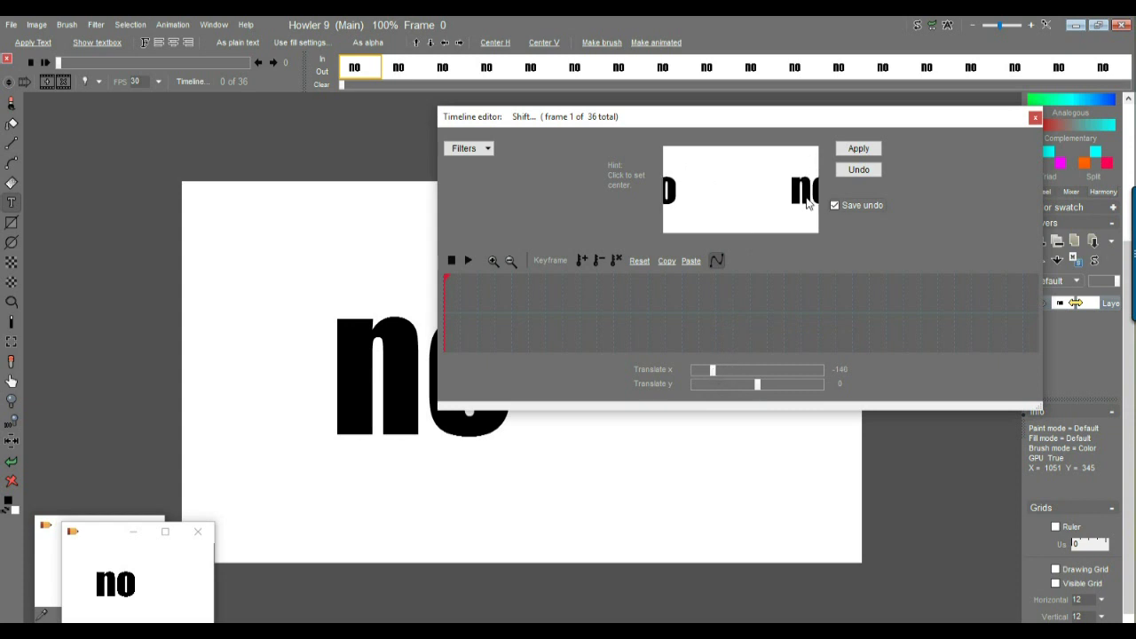
left_click_drag(713, 374, 755, 380)
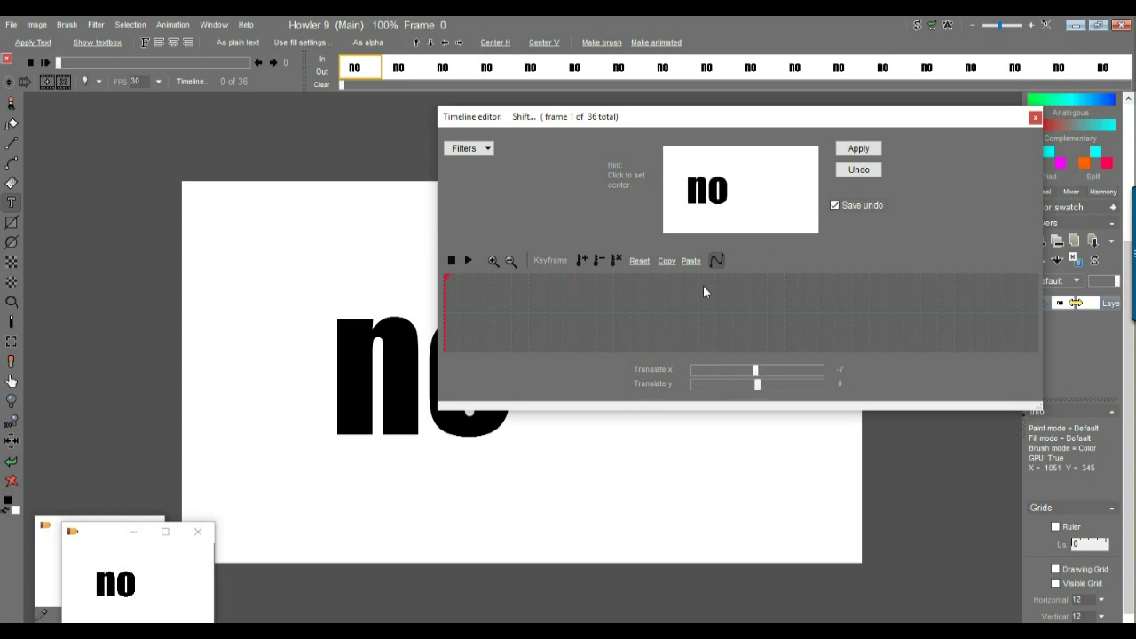
left_click(641, 262)
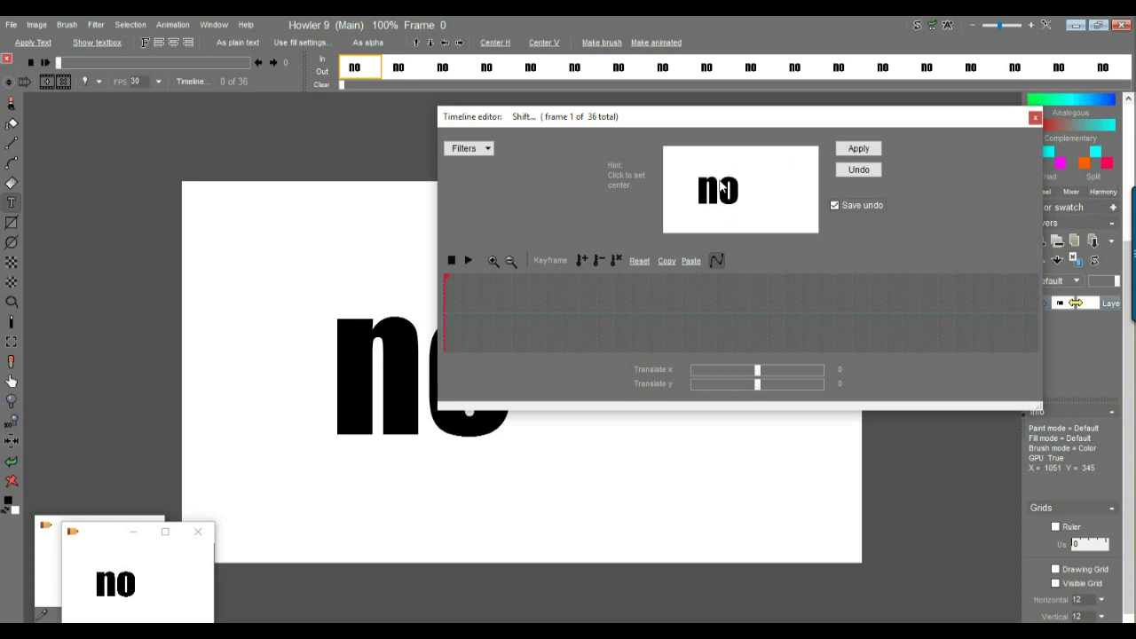
Add keyframes with zero shift on frame 36 and on frame 32 of the timeline
left_click(733, 307)
left_click_drag(736, 303, 1041, 320)
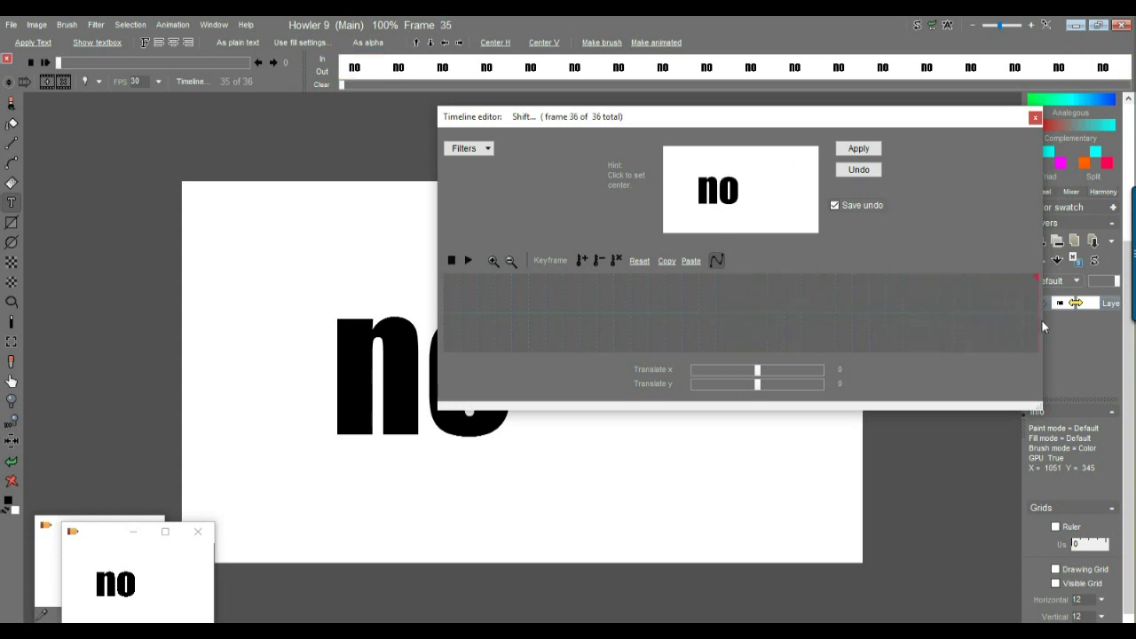
left_click(582, 261)
left_click_drag(1020, 290, 979, 303)
left_click(584, 260)
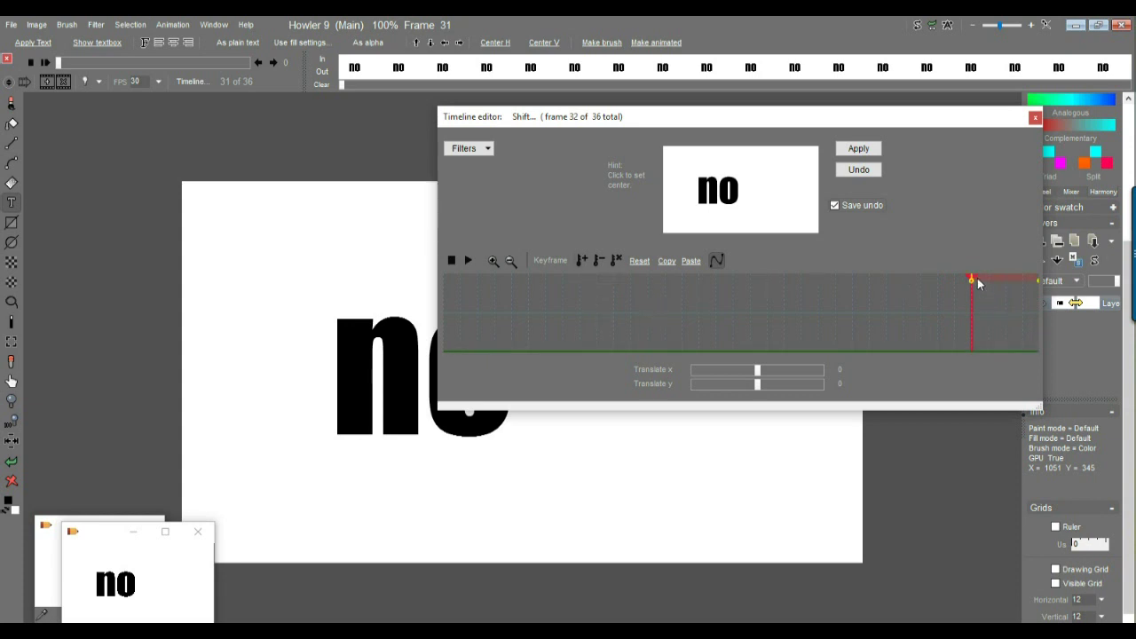
Add a keyframe on frame 1 with Translate x at -52, and scrub the timeline to check the slide
left_click_drag(948, 334, 441, 329)
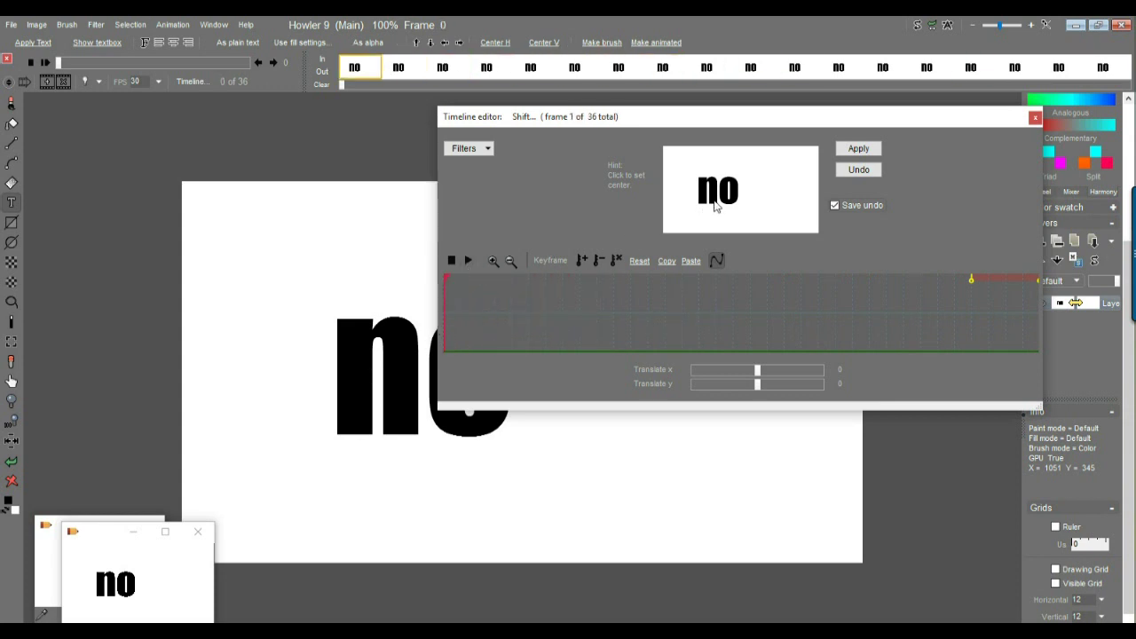
mouse_move(757, 370)
left_mouse_down()
mouse_move(724, 372)
mouse_move(743, 371)
mouse_move(741, 386)
left_mouse_up()
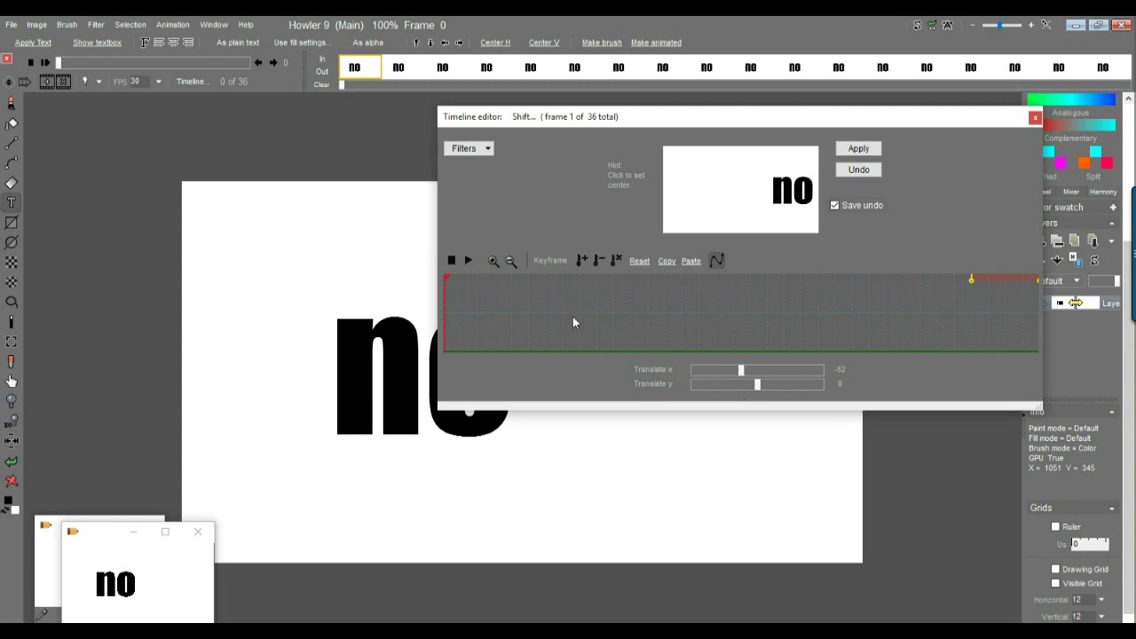
left_click(582, 259)
left_click_drag(479, 312, 972, 320)
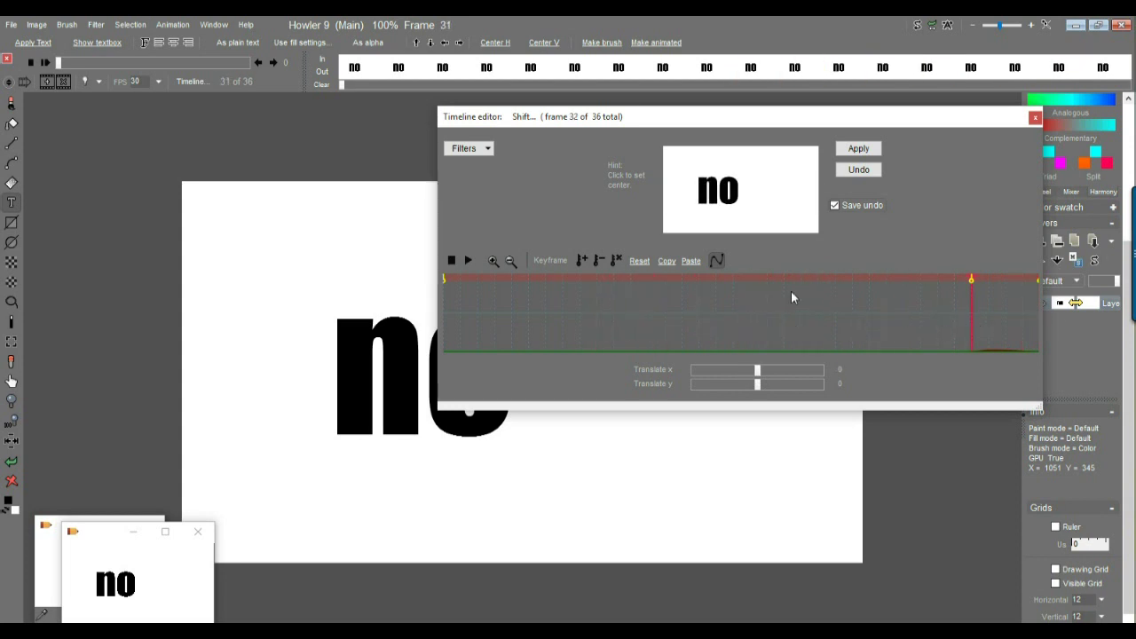
left_click(721, 259)
left_click(719, 261)
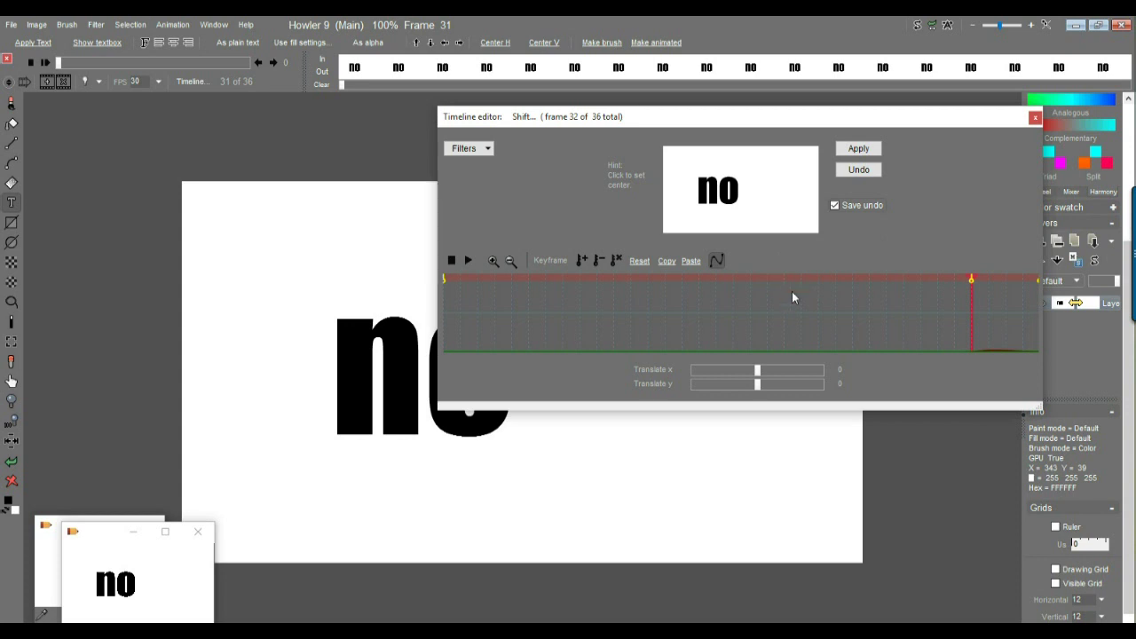
left_click_drag(972, 293, 883, 292)
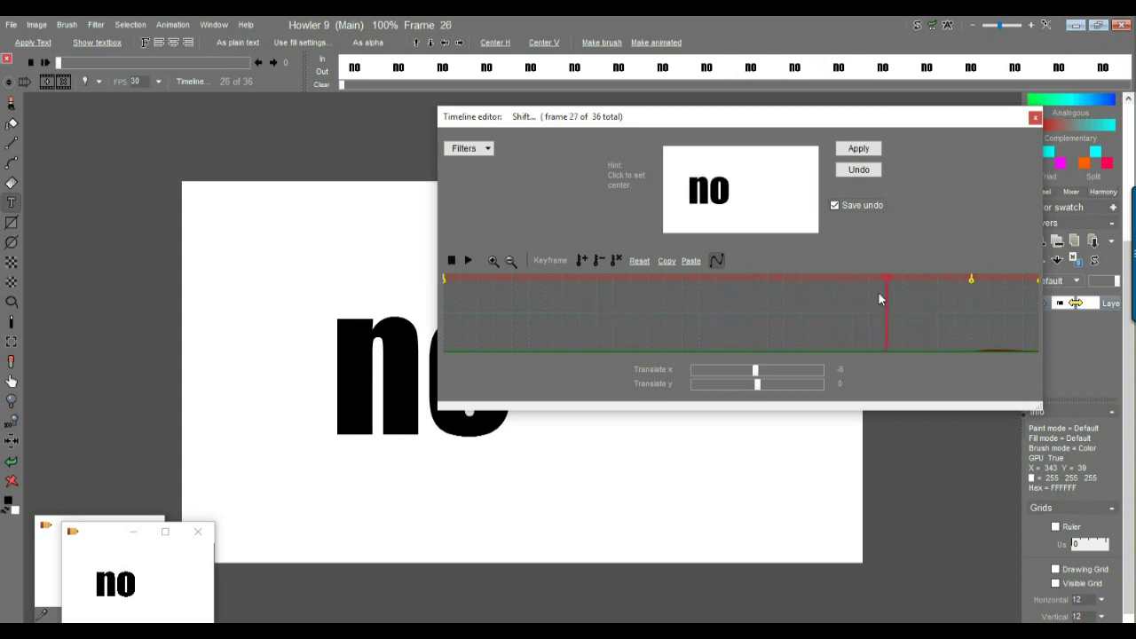
Apply the keyframed Shift filter to the whole animation and close the timeline editor
left_click(859, 150)
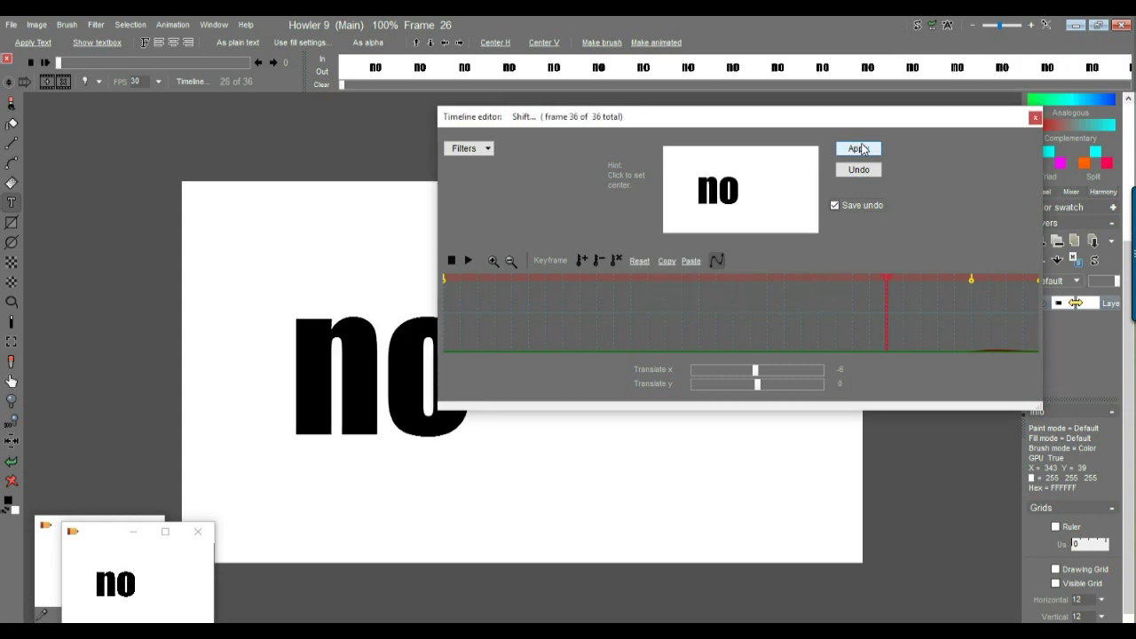
left_click_drag(933, 121, 895, 118)
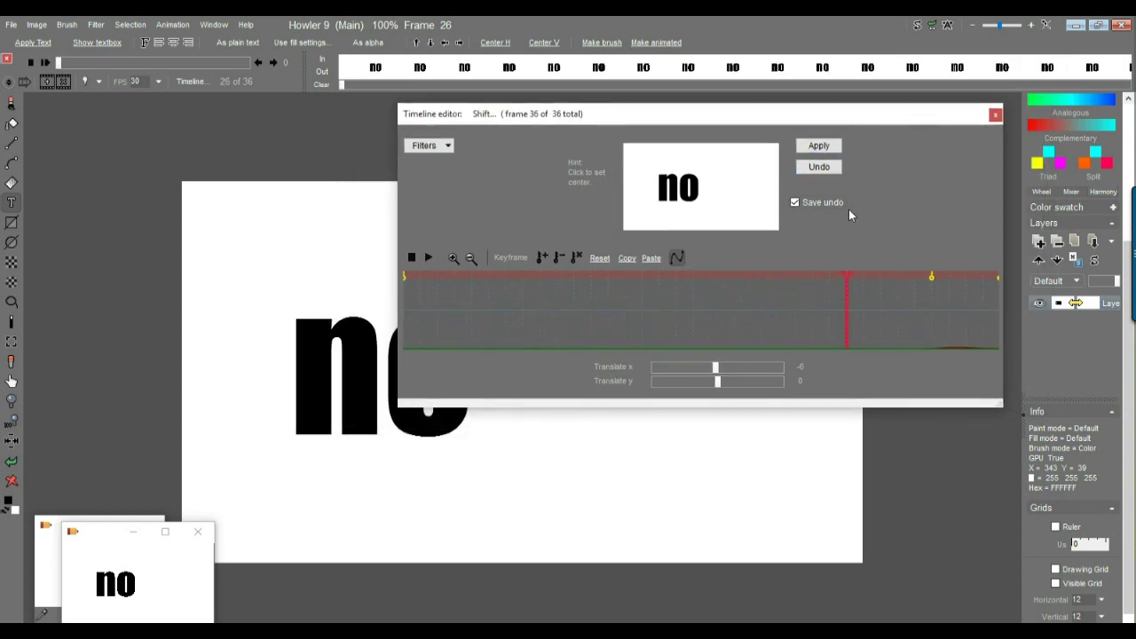
left_click(818, 167)
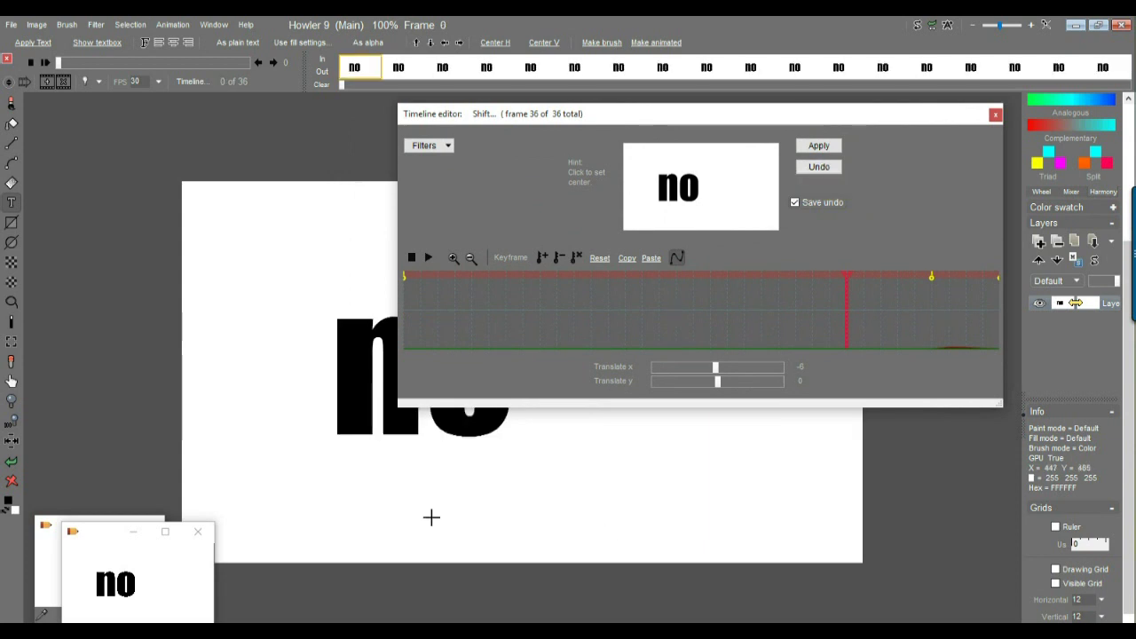
left_click(815, 147)
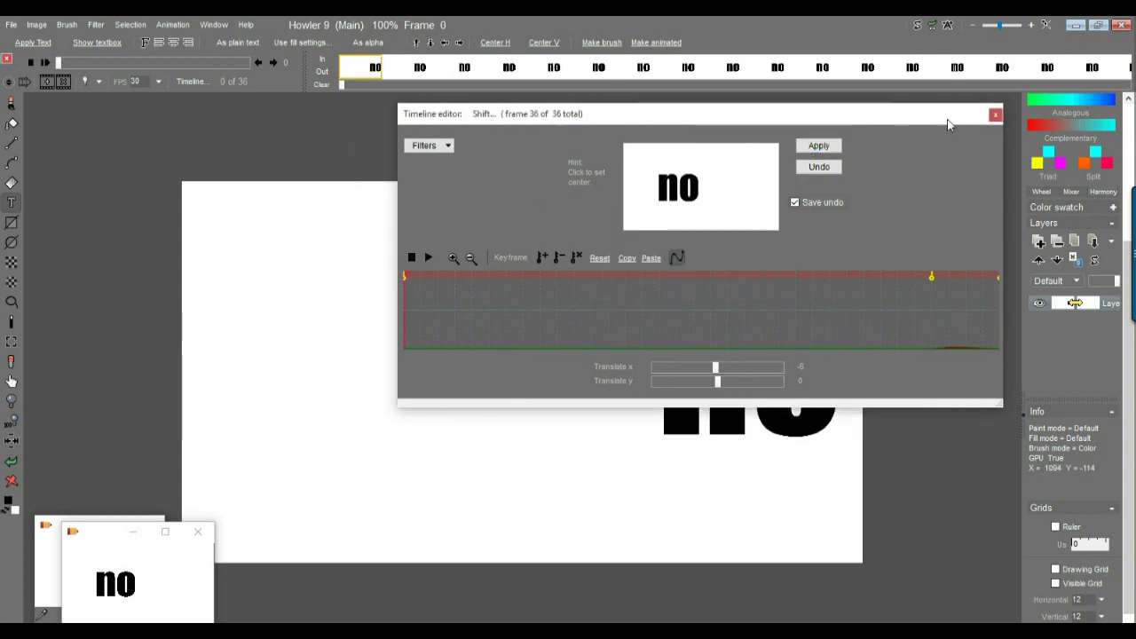
left_click(996, 116)
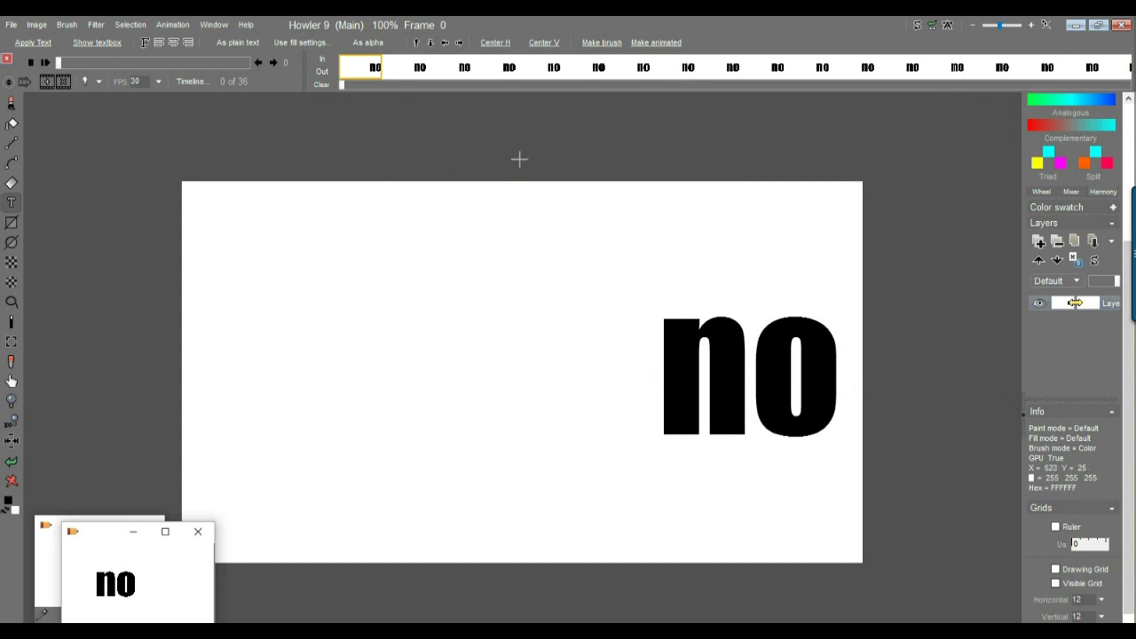
Scrub through the animation to the last frame to check how "no" slides across the canvas
left_click(79, 65)
left_click_drag(188, 78, 134, 78)
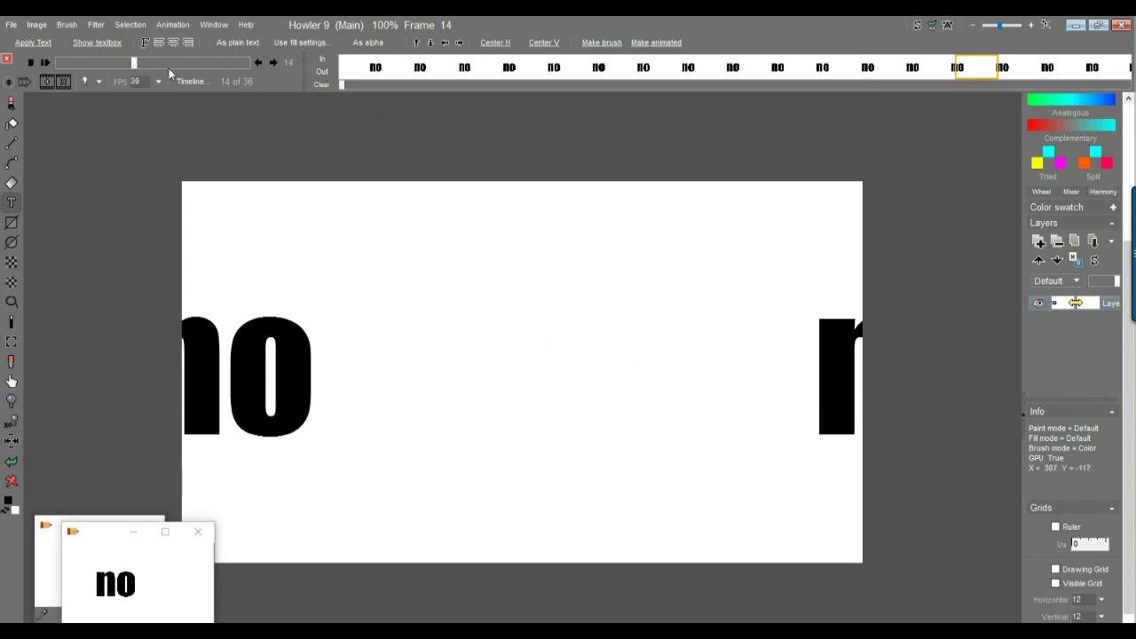
left_click_drag(131, 64, 253, 64)
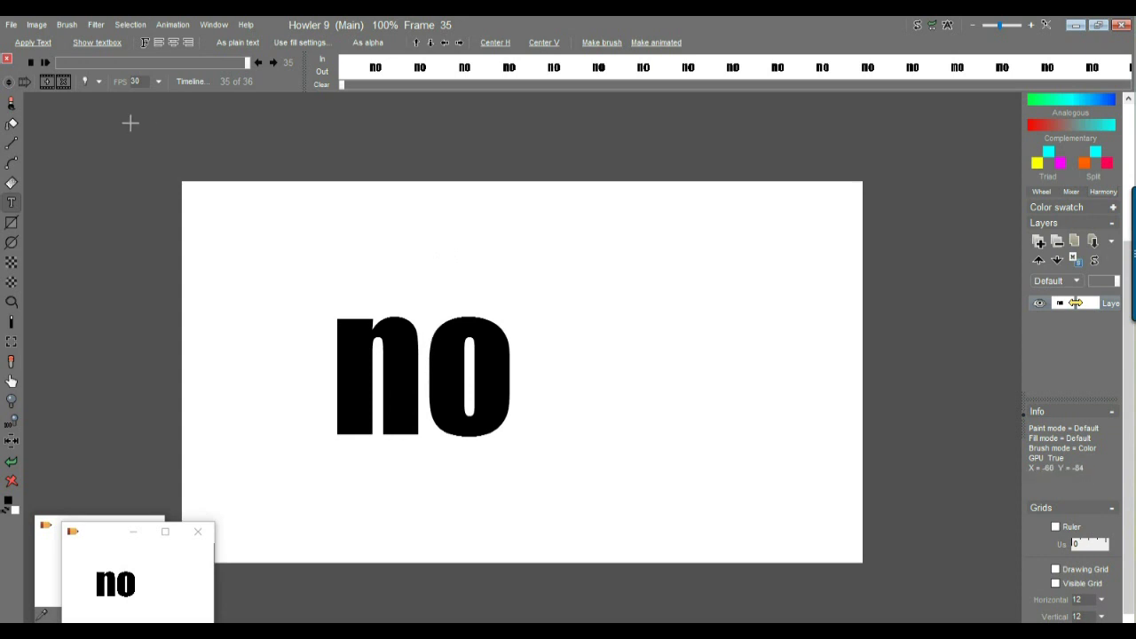
Select the full-height canvas area beside the word "no" with a rectangular selection, and turn on the alpha overlay
left_click(12, 204)
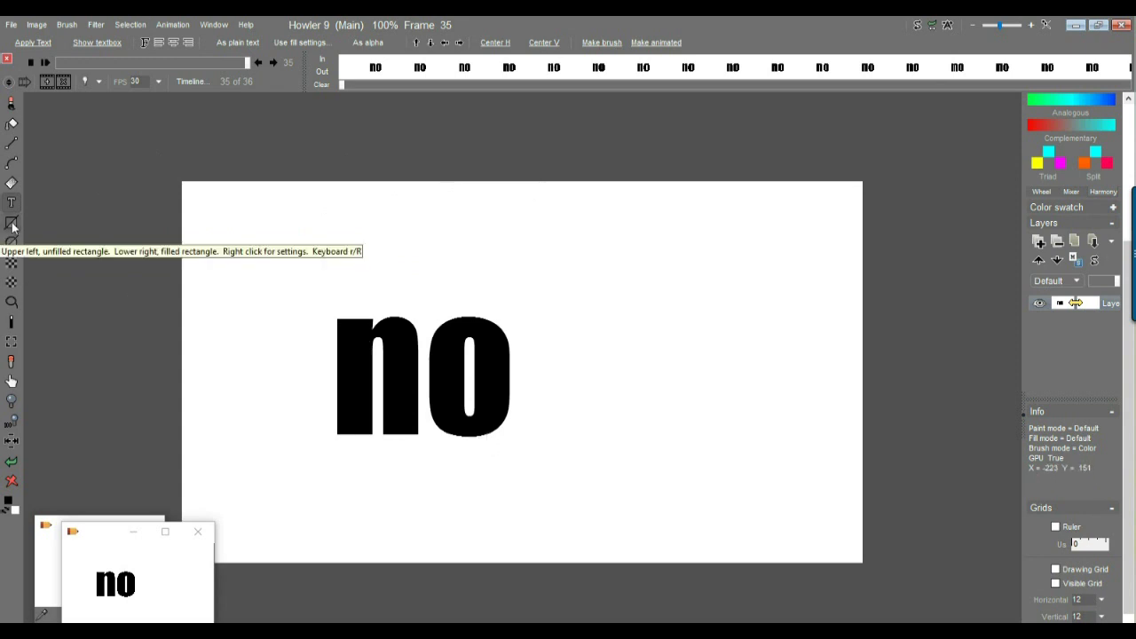
left_click(12, 269)
left_click_drag(415, 455, 518, 586)
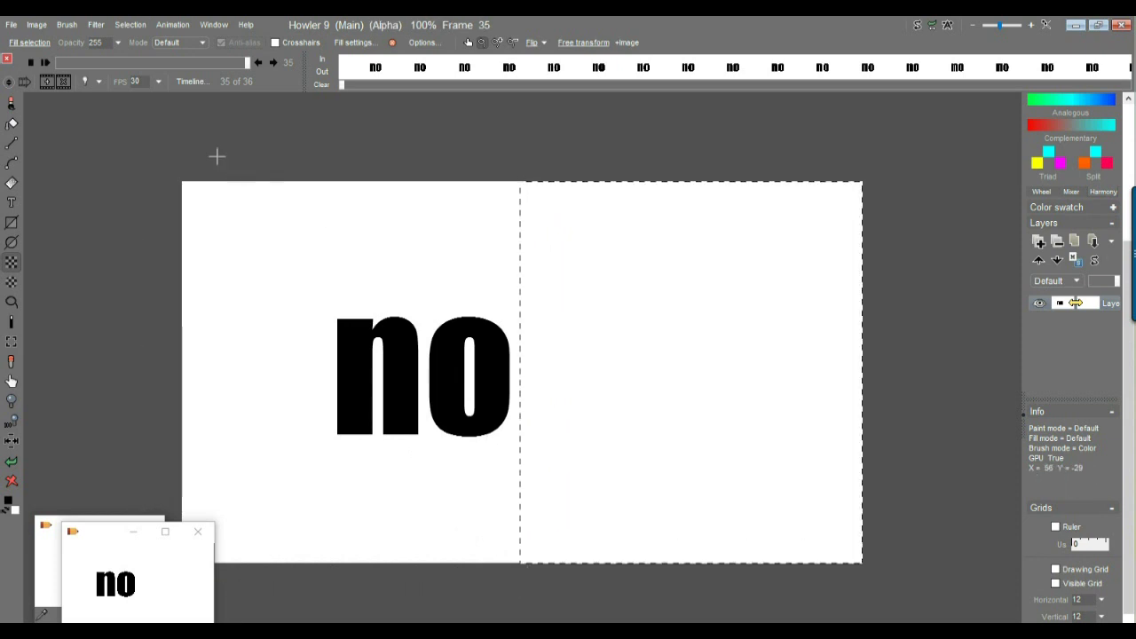
left_click(131, 24)
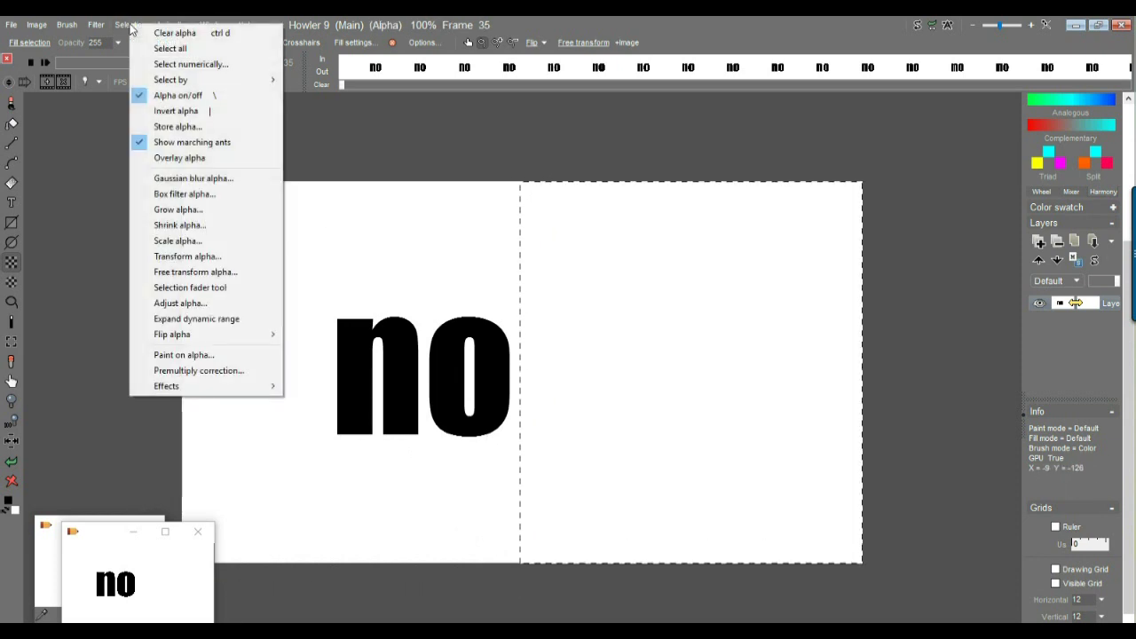
left_click(196, 160)
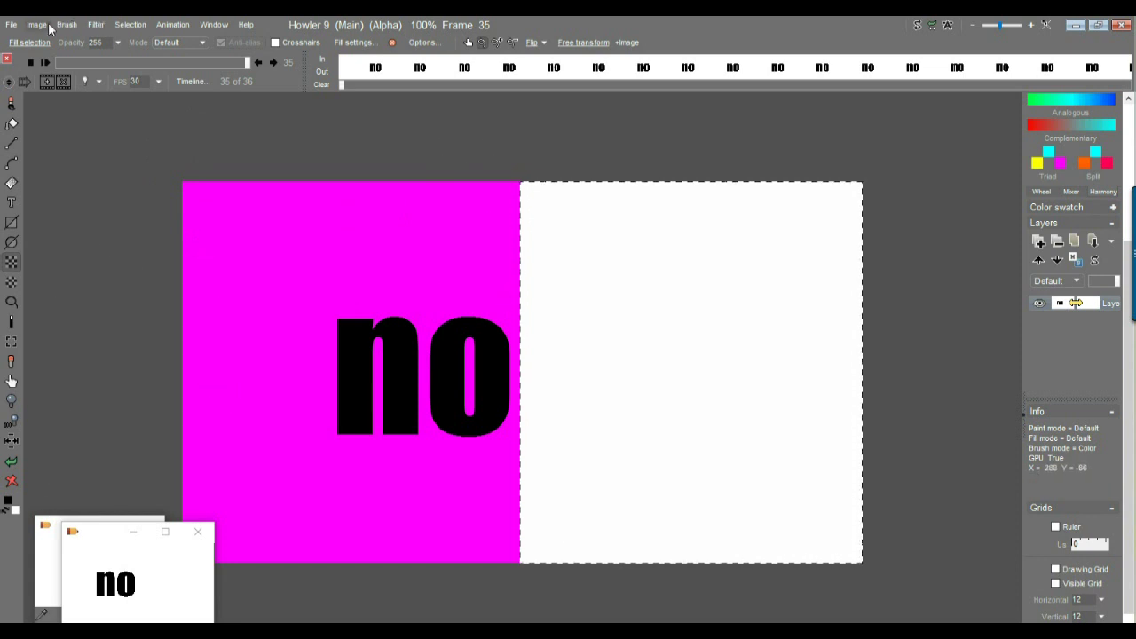
Invert the alpha selection so it covers "no", and invert it back to the empty half of the canvas
left_click(129, 25)
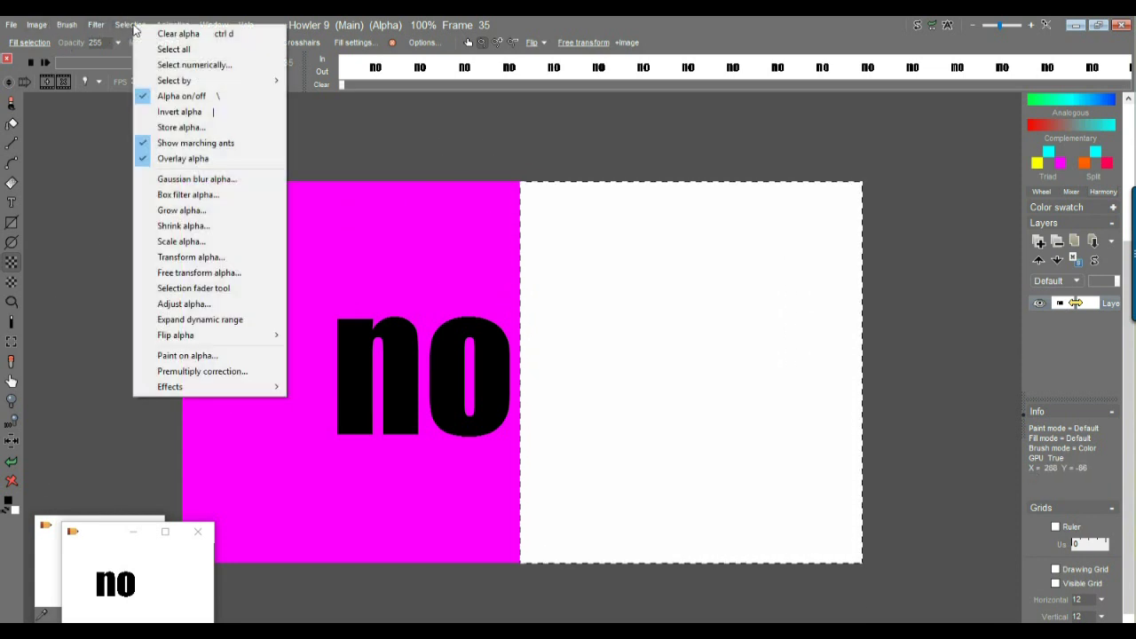
left_click(197, 112)
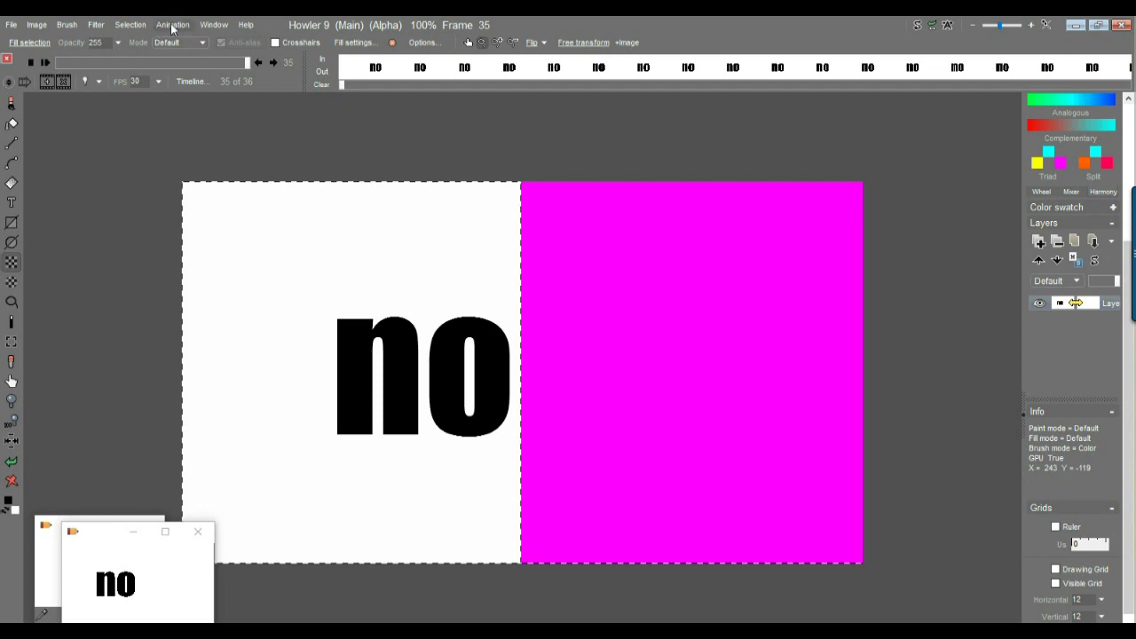
left_click(138, 25)
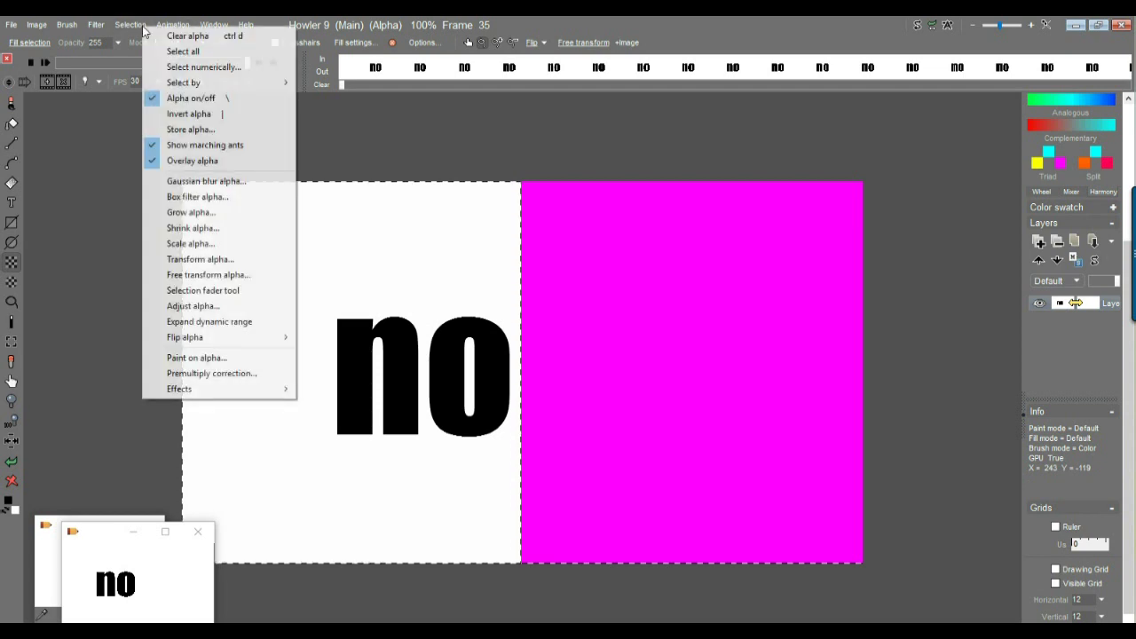
left_click(199, 117)
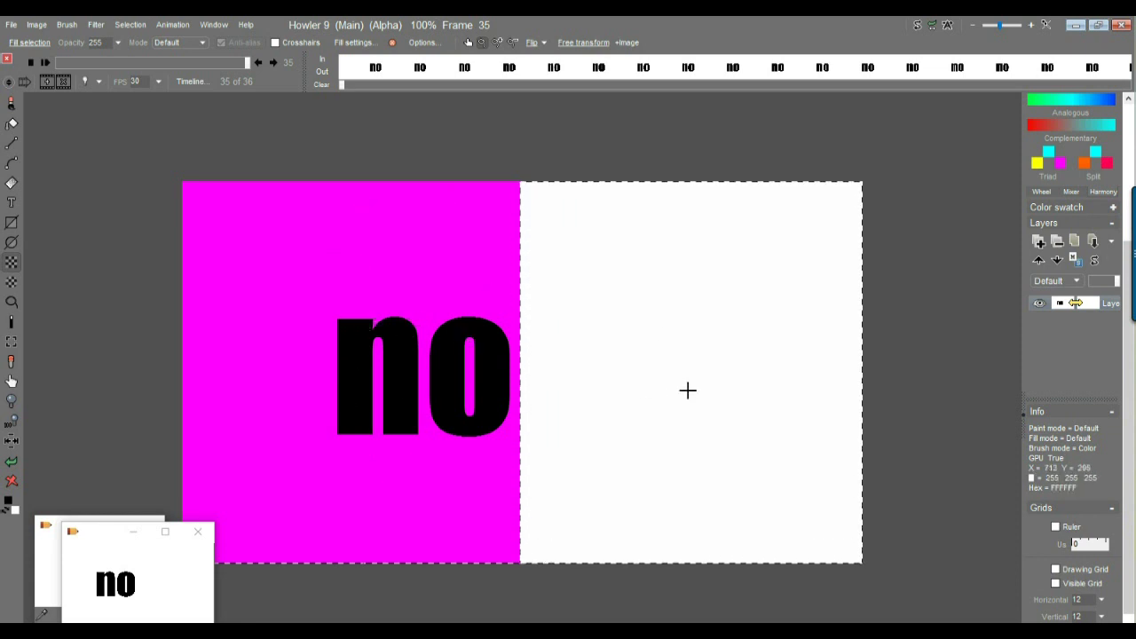
Paint a few black test strokes with the airbrush inside the selected area on frame 35
left_click(12, 104)
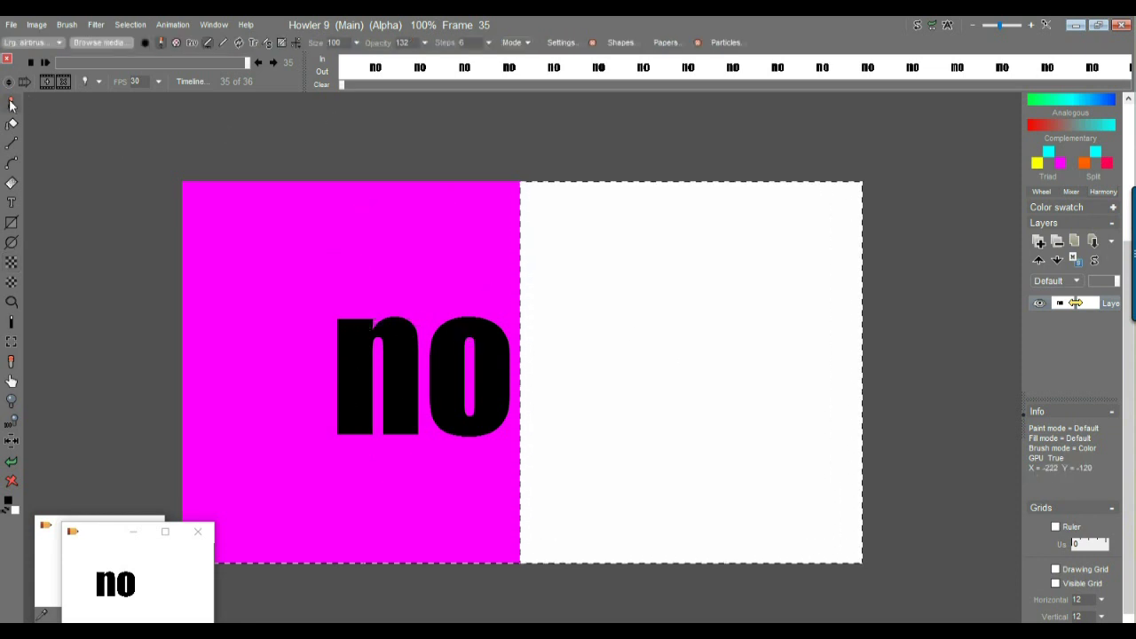
left_click_drag(714, 308, 742, 398)
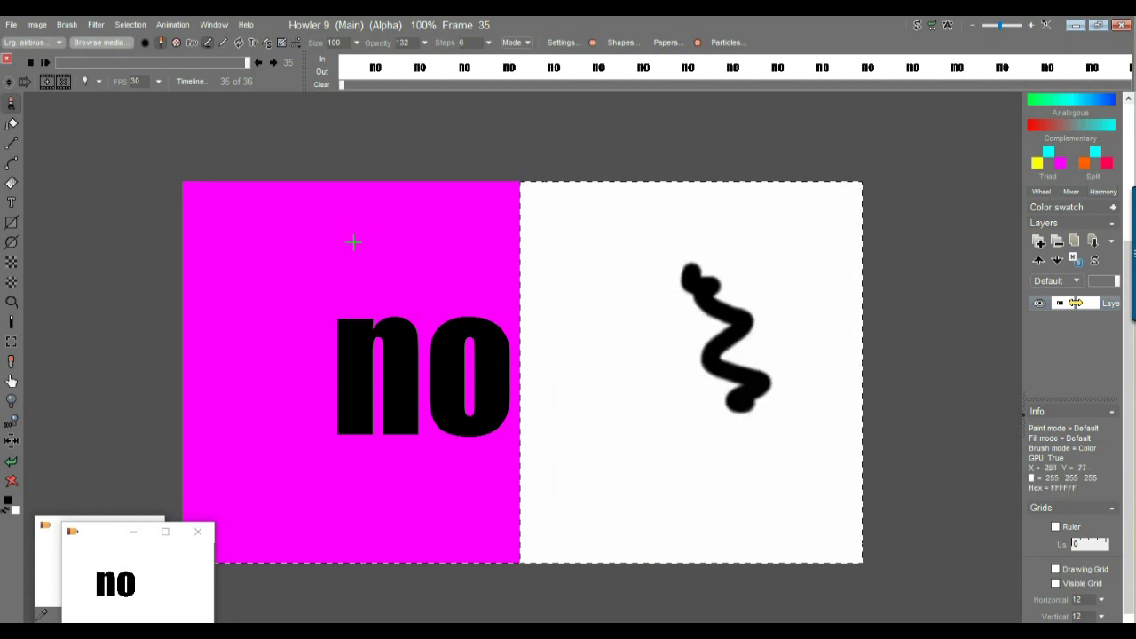
left_click_drag(659, 245, 700, 293)
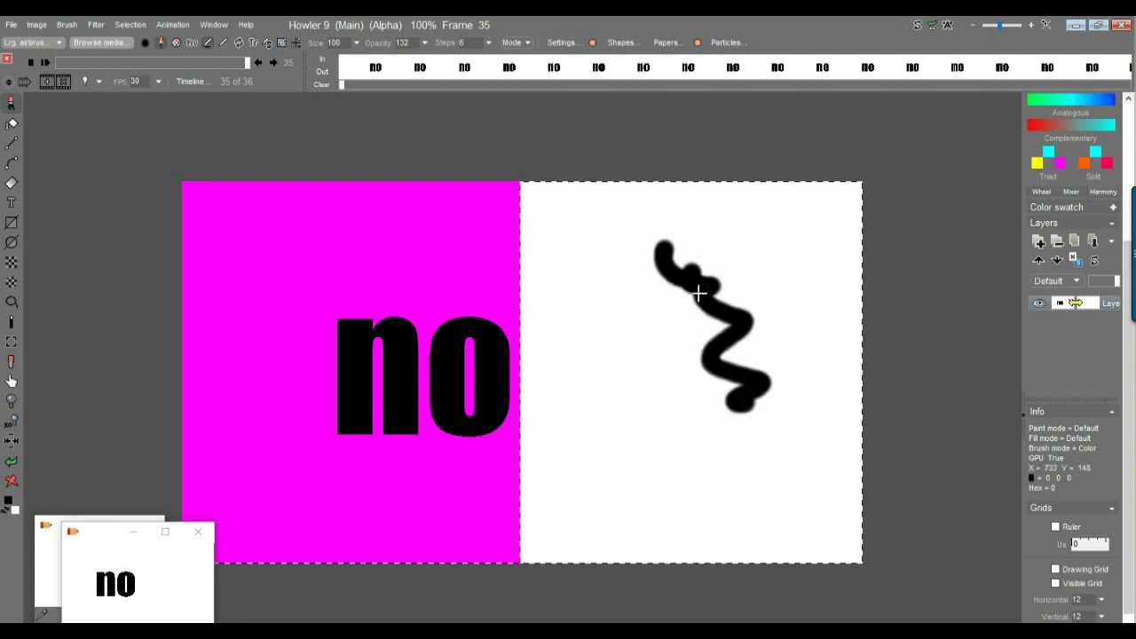
On frame 9, cover the wrapped-around part of "no" inside the selection with a filled white rectangle
left_click_drag(213, 57, 107, 63)
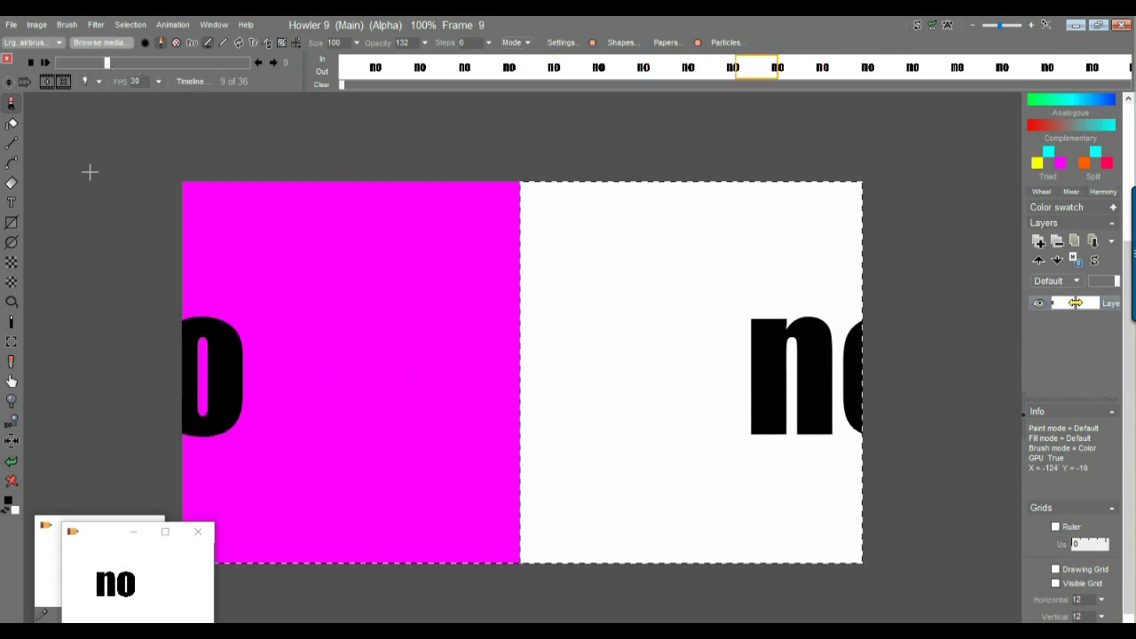
left_click(11, 224)
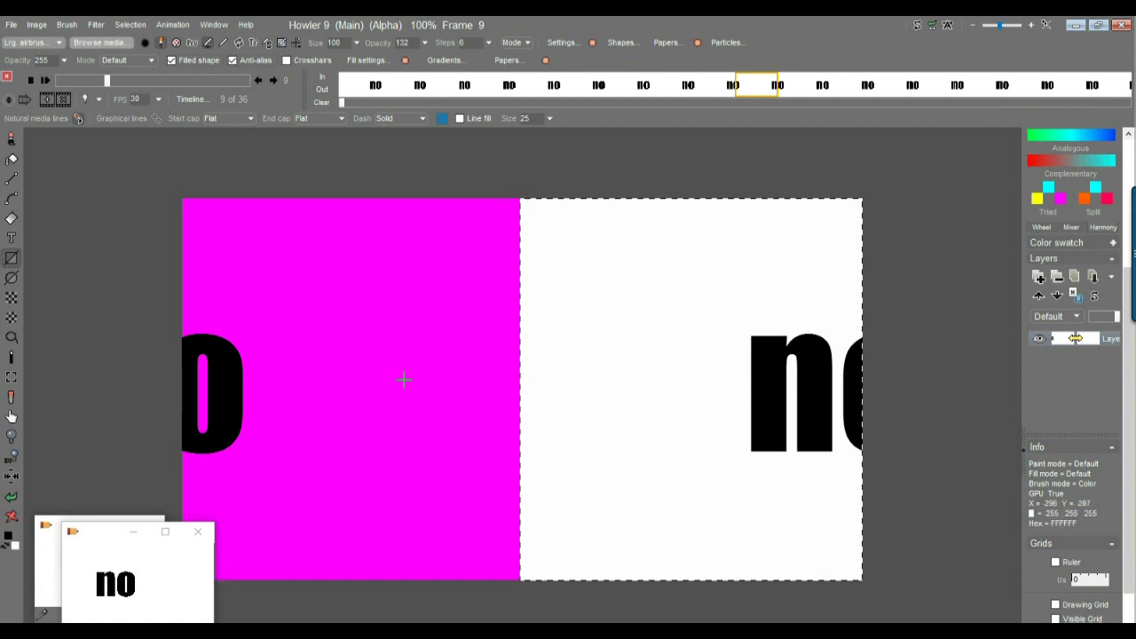
mouse_move(761, 382)
left_mouse_down()
mouse_move(787, 393)
mouse_move(809, 482)
mouse_move(887, 496)
mouse_move(941, 455)
left_mouse_up()
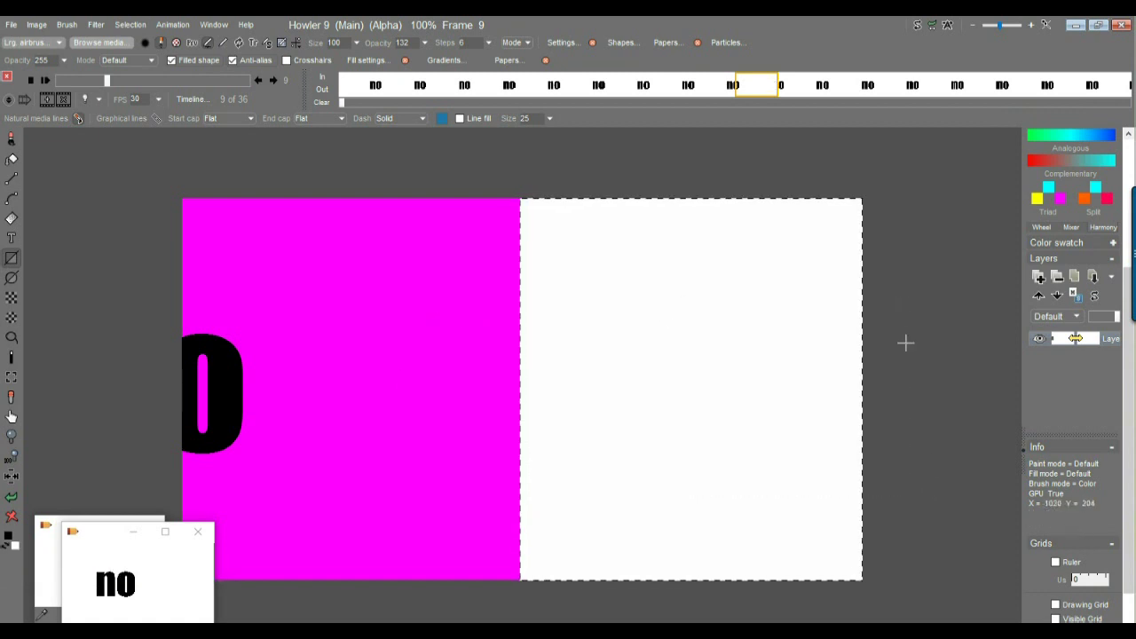
From frame 0, erase the wrapped-around "no" inside the selection on every animation frame using filled white rectangles, and scrub to check
mouse_move(112, 81)
left_mouse_down()
mouse_move(51, 82)
mouse_move(204, 81)
mouse_move(257, 93)
left_mouse_up()
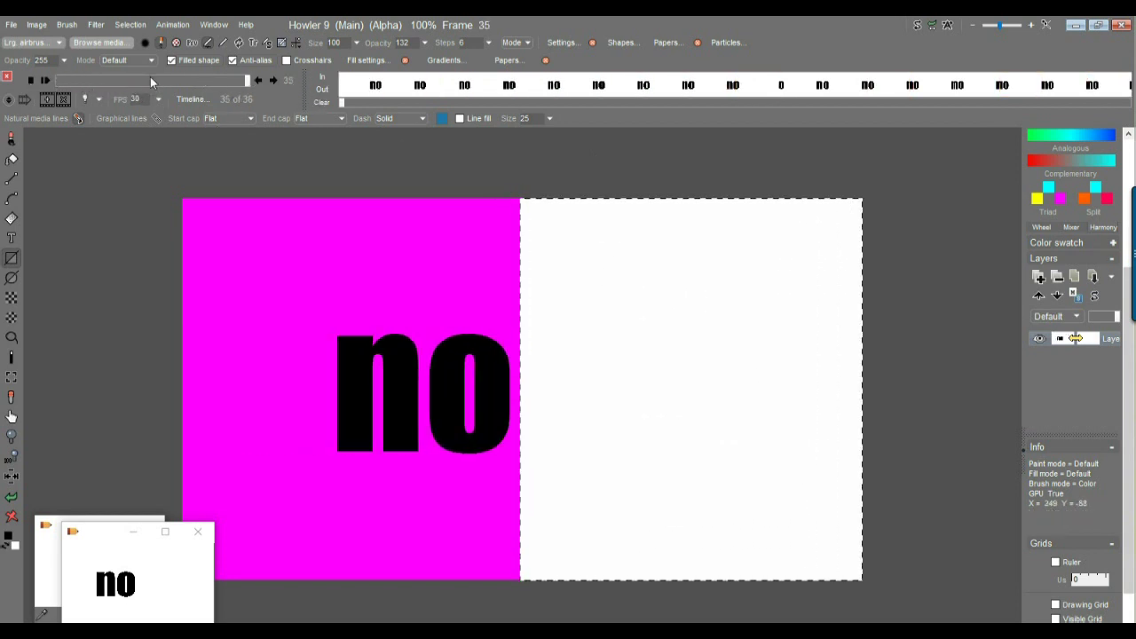
left_click_drag(76, 79, 49, 100)
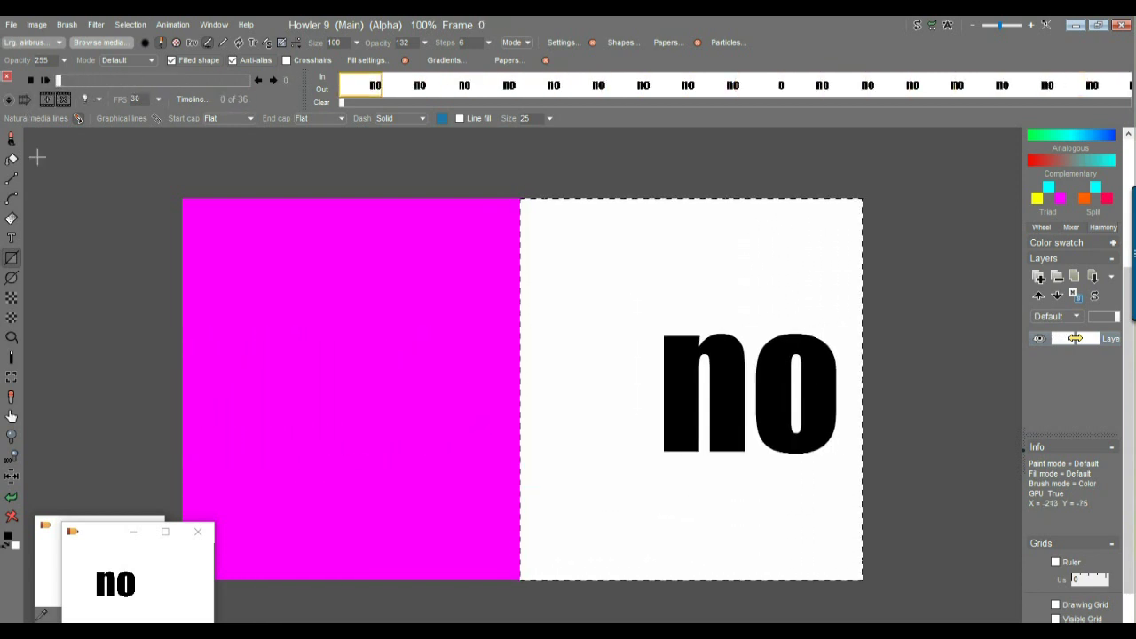
left_click_drag(606, 263, 894, 386)
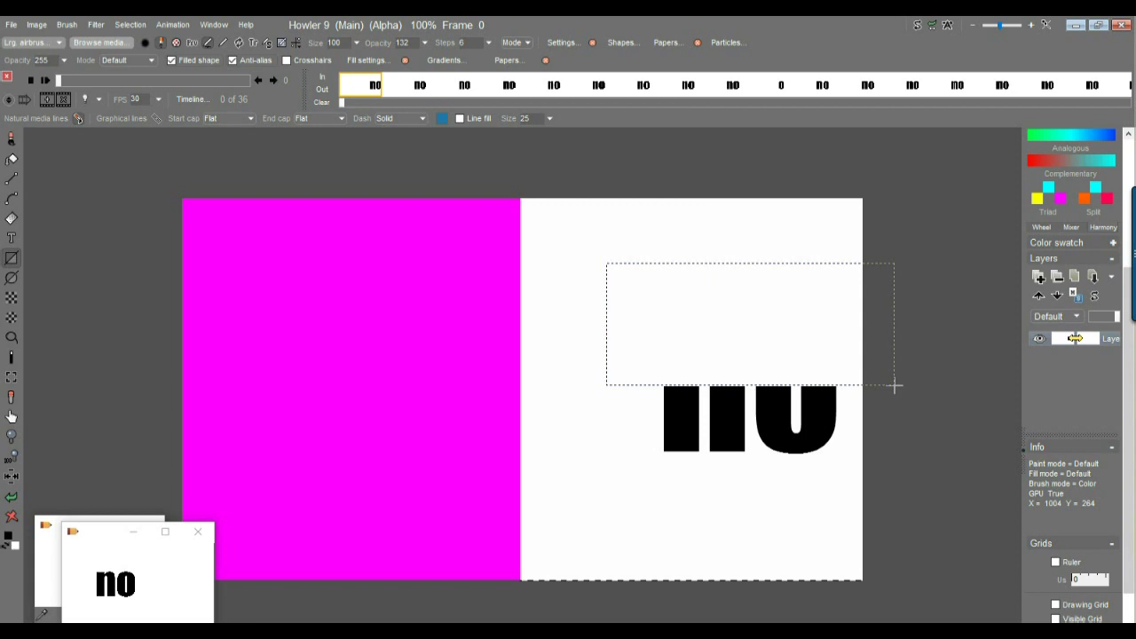
left_click_drag(895, 385, 894, 386)
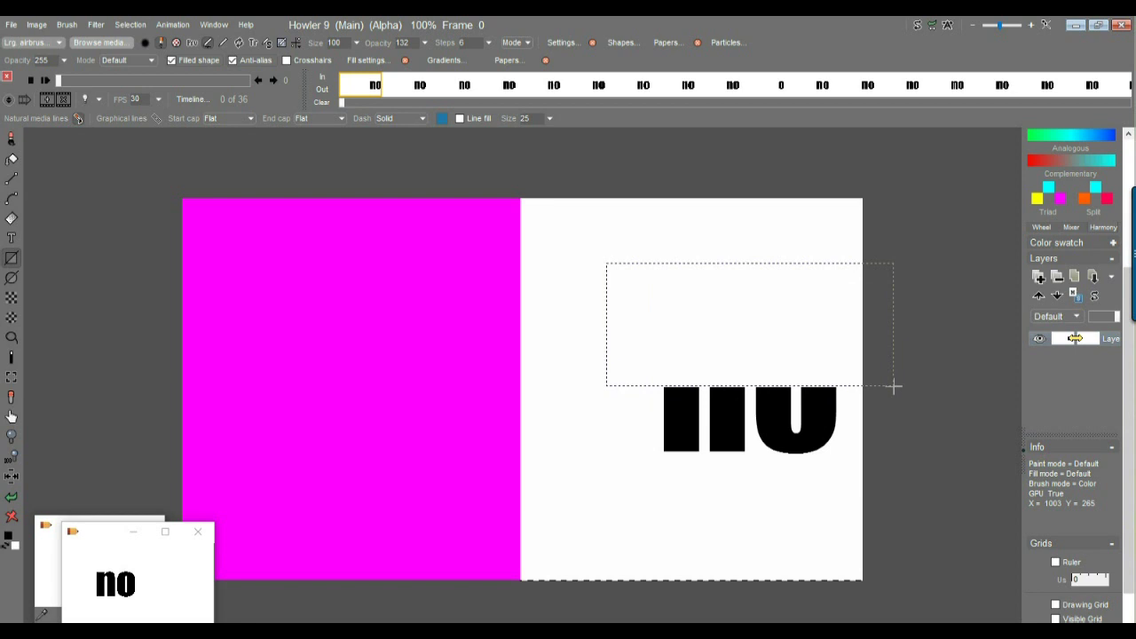
left_click_drag(894, 385, 893, 387)
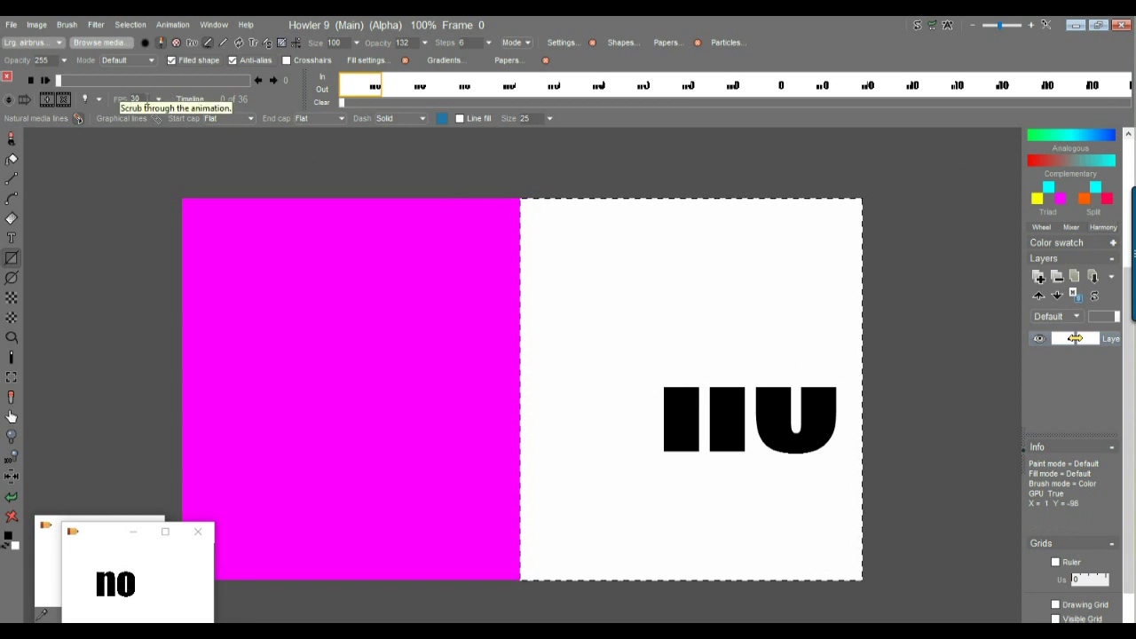
left_click_drag(62, 76, 33, 83)
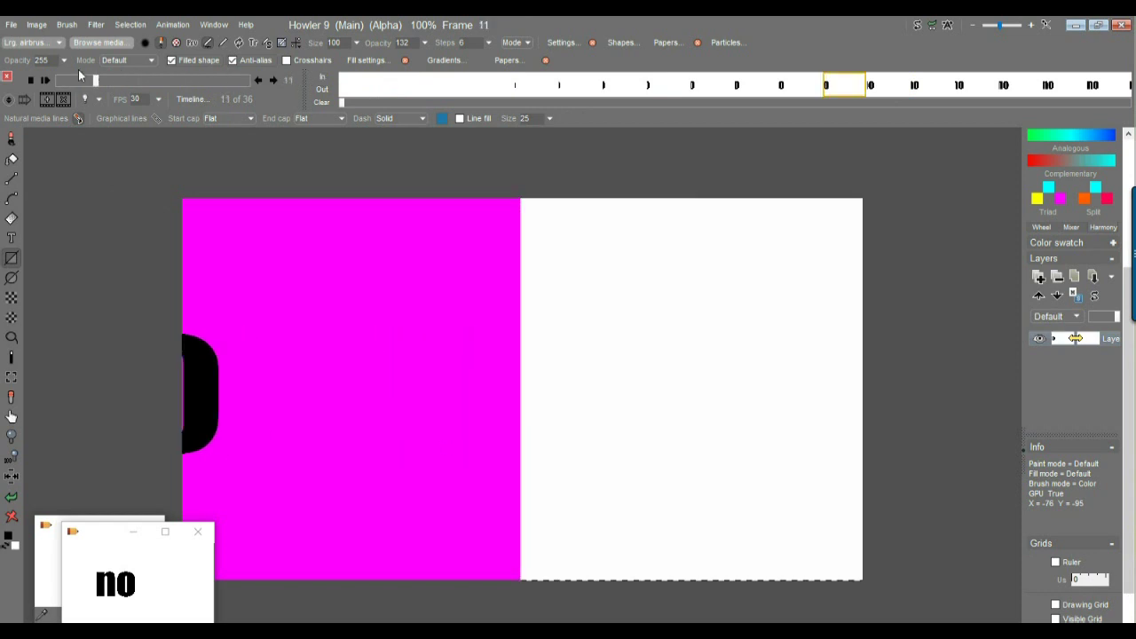
Clear the alpha selection, and play and scrub the animation through to frame 35 to check the cleaned slide-in
left_click(133, 23)
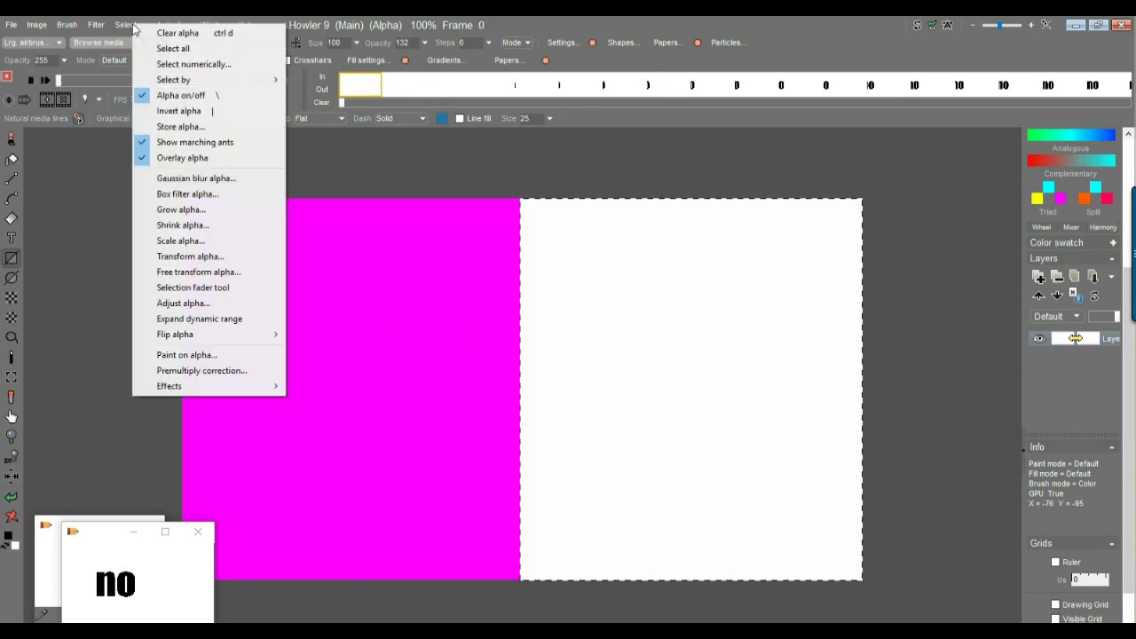
left_click(153, 31)
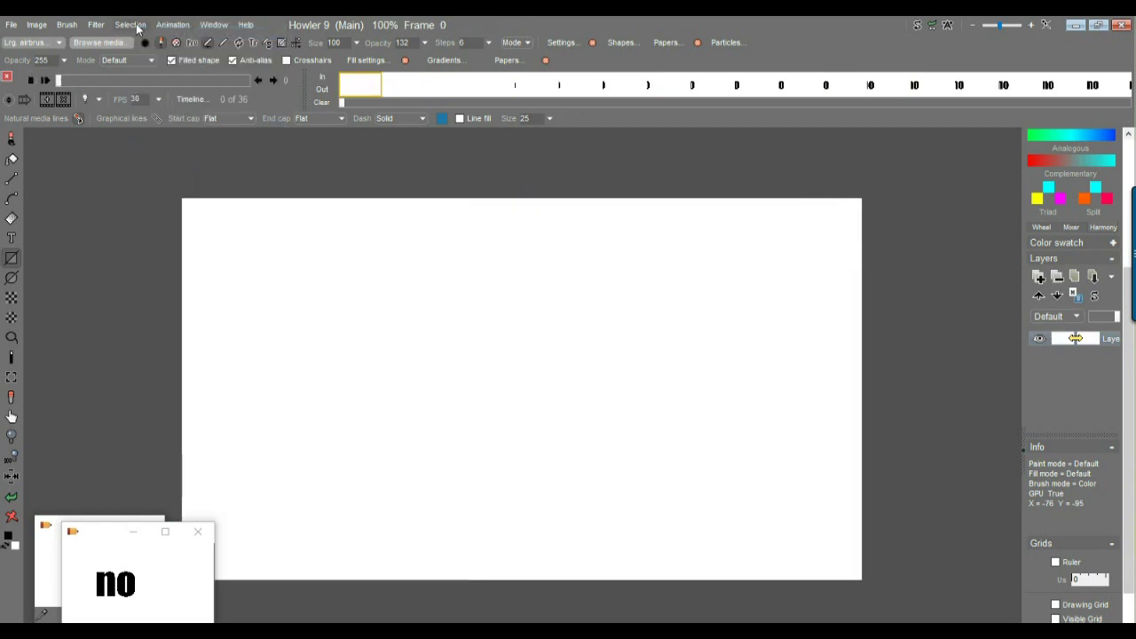
left_click(48, 80)
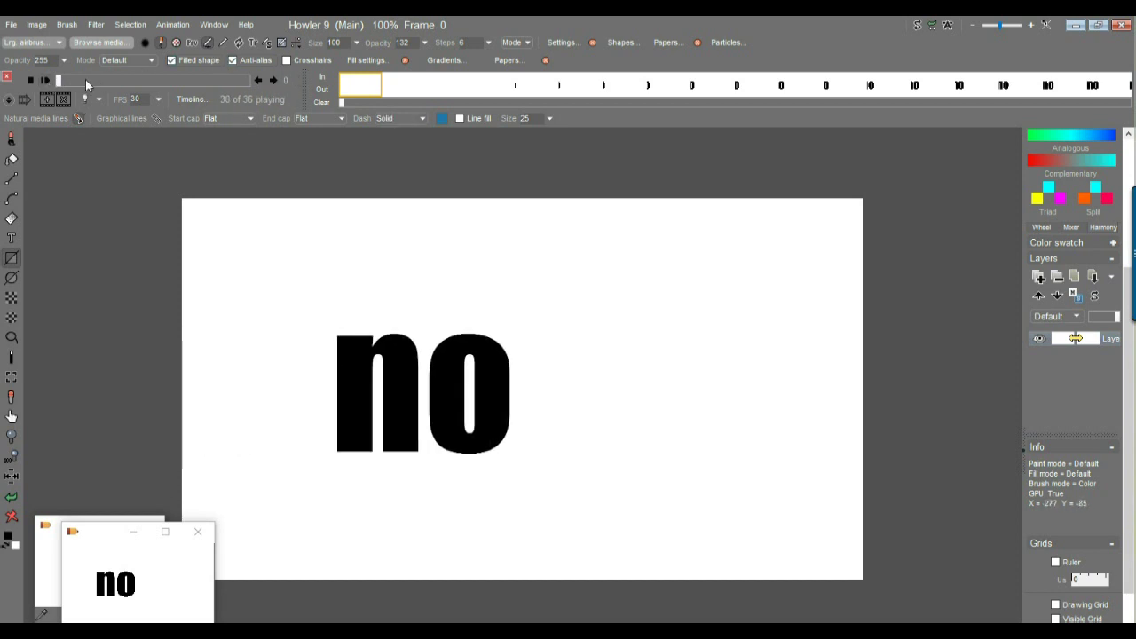
left_click(45, 79)
left_click_drag(58, 80, 248, 85)
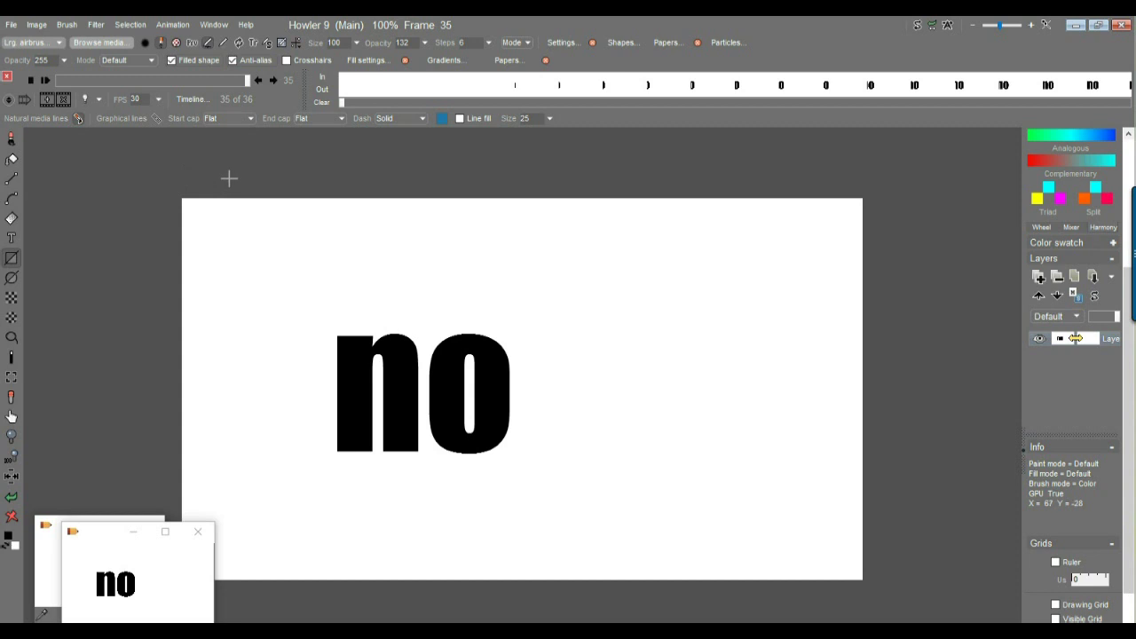
Store a copy of the animation to disc and widen its thumbnail window
left_click(184, 26)
mouse_move(266, 79)
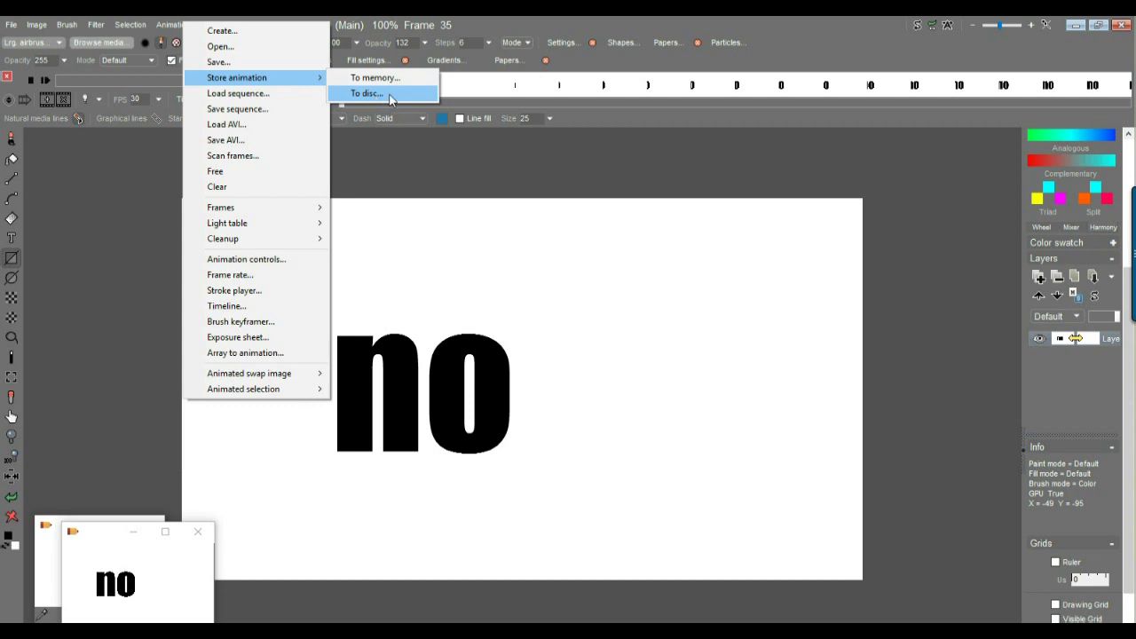
left_click(392, 95)
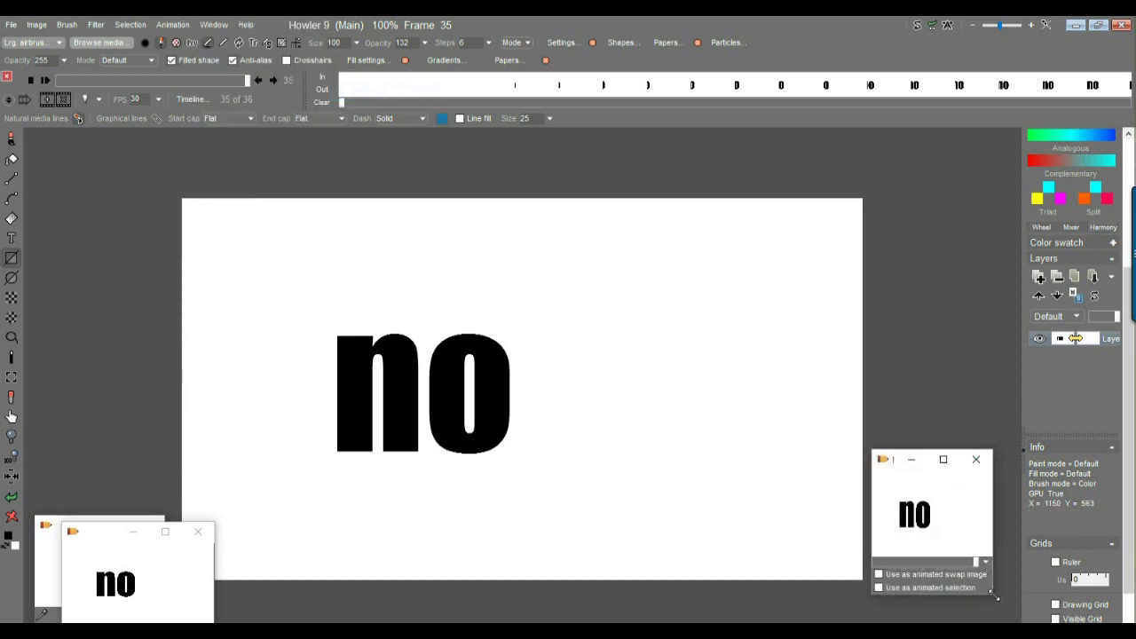
left_click_drag(990, 596, 1016, 602)
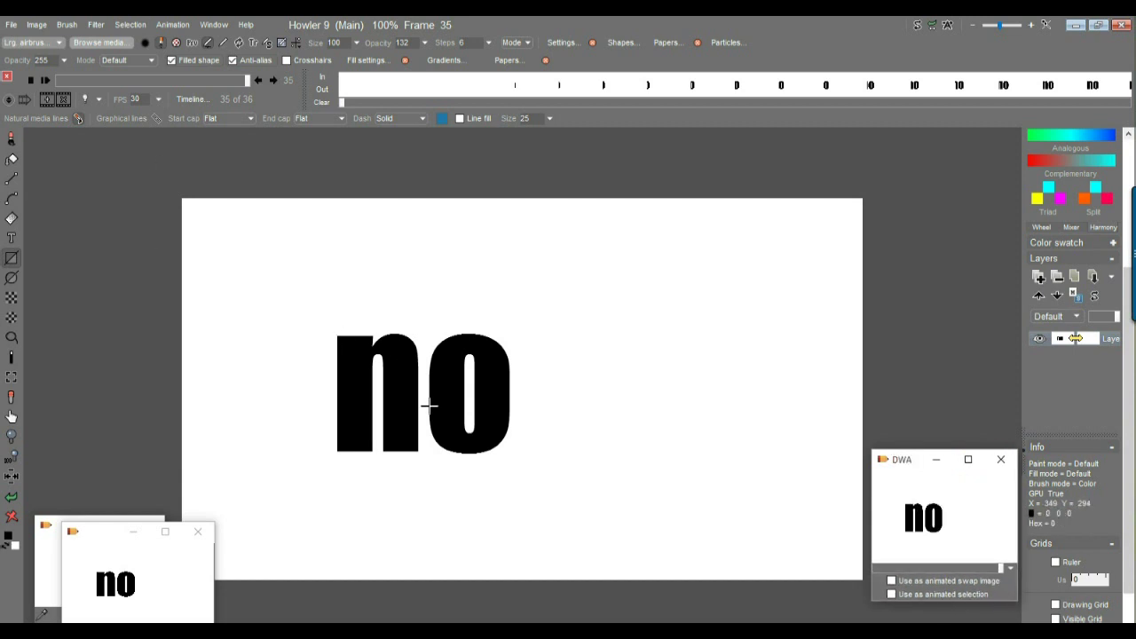
Store a copy of the last frame's image, widen its thumbnail window and place it beside the other stored images
left_click(36, 24)
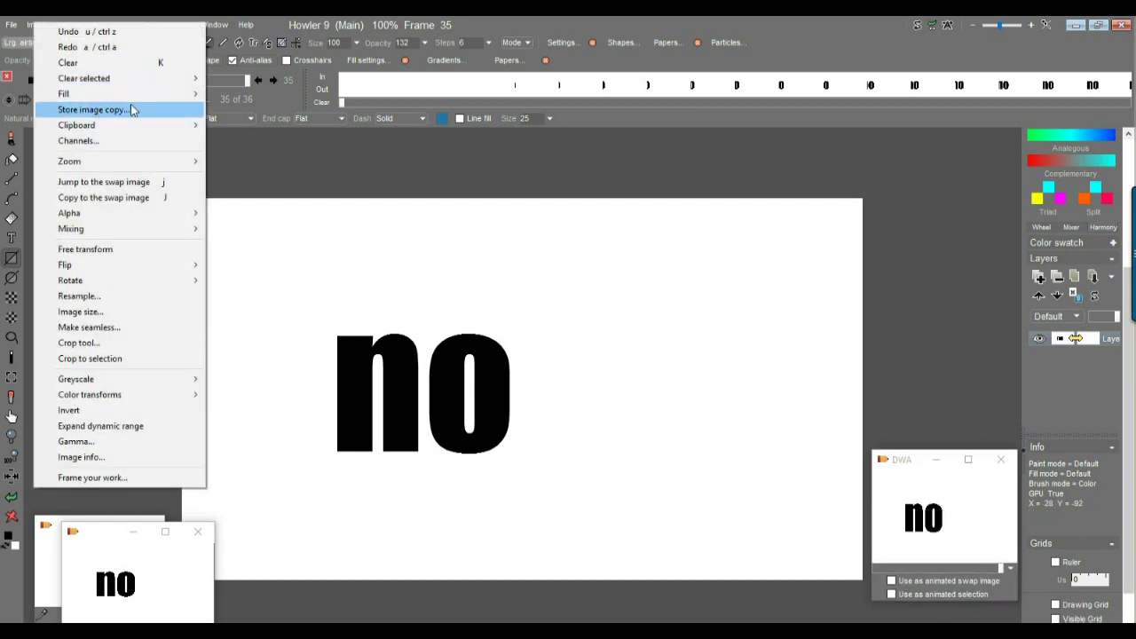
left_click(93, 109)
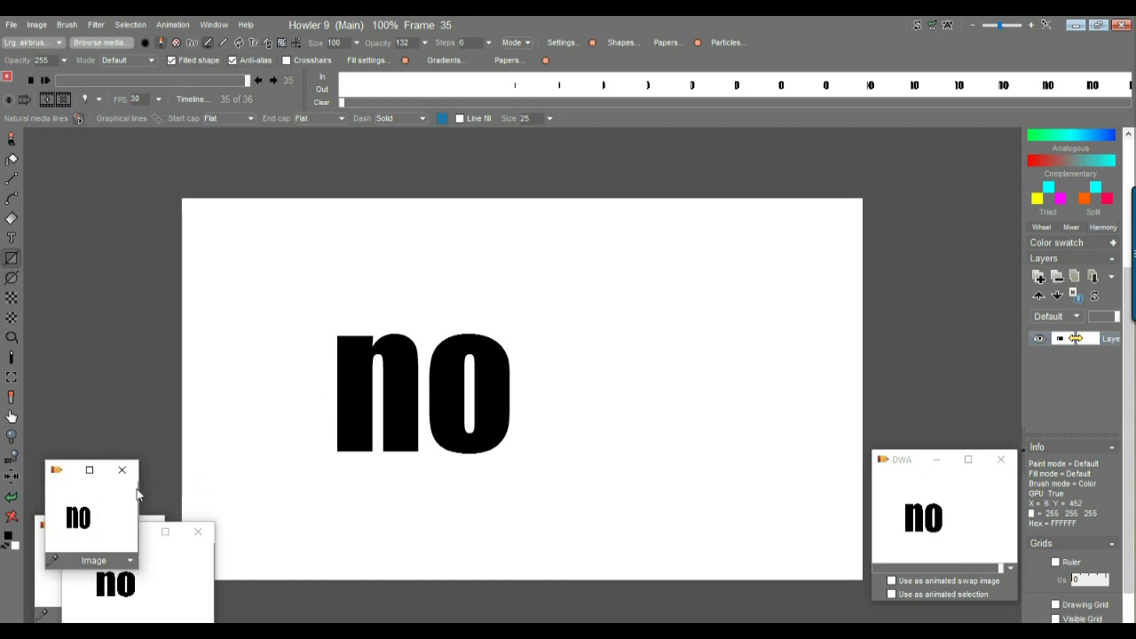
left_click_drag(140, 486, 181, 486)
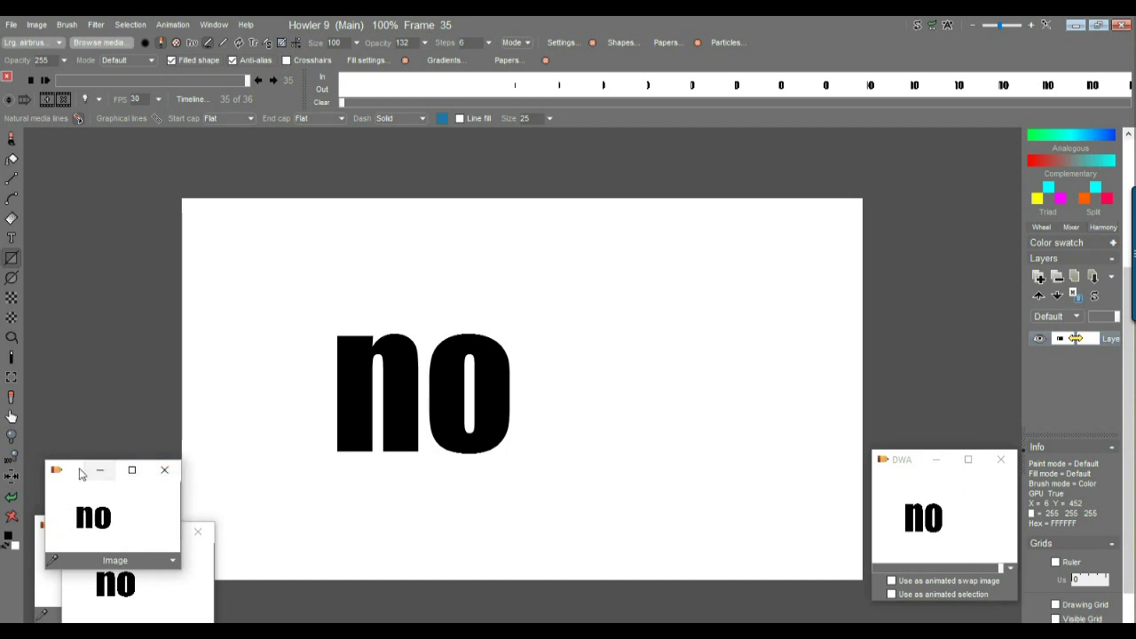
left_click_drag(75, 477, 134, 519)
left_click_drag(147, 551, 142, 558)
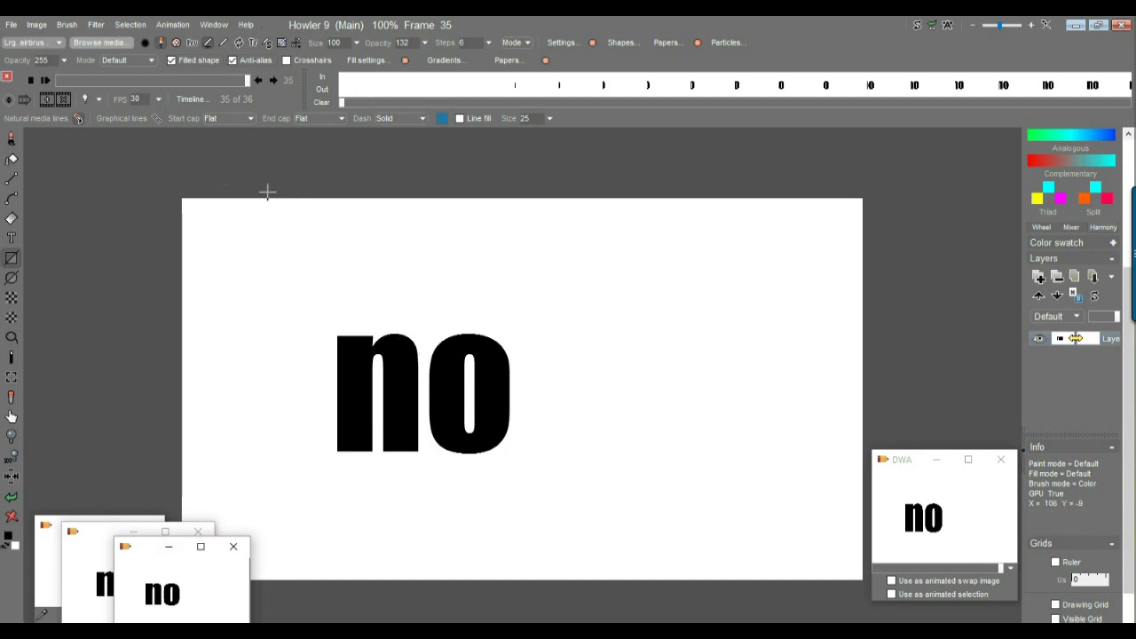
Start saving the animation as an AVI and browse to the D:\DailyDose\Forward undo ten\nopun folder
left_click(173, 25)
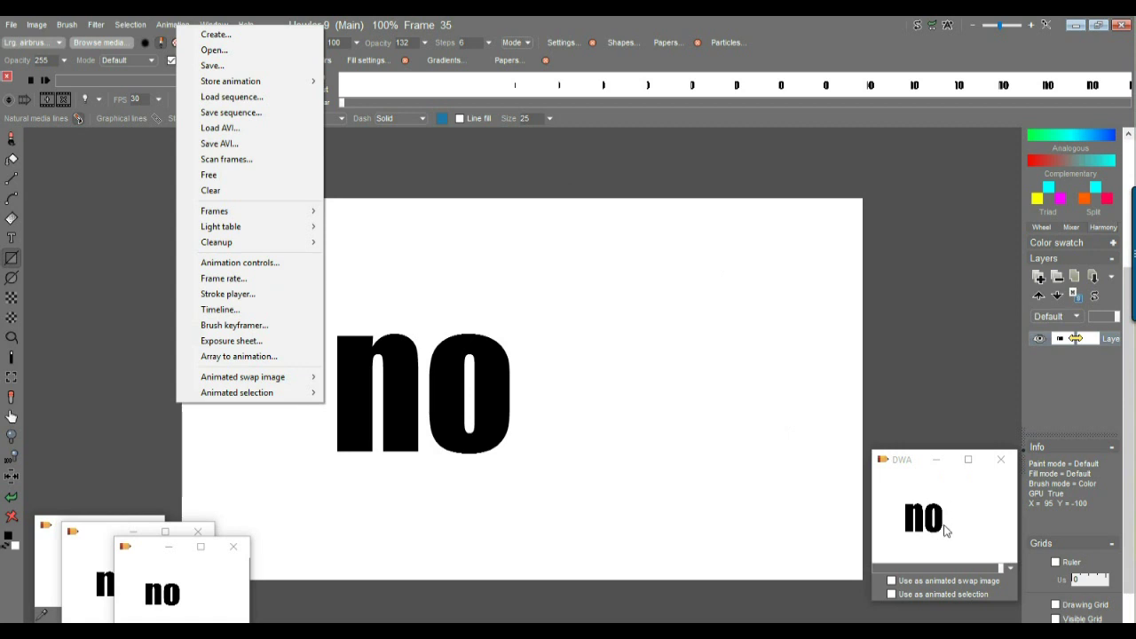
mouse_move(287, 81)
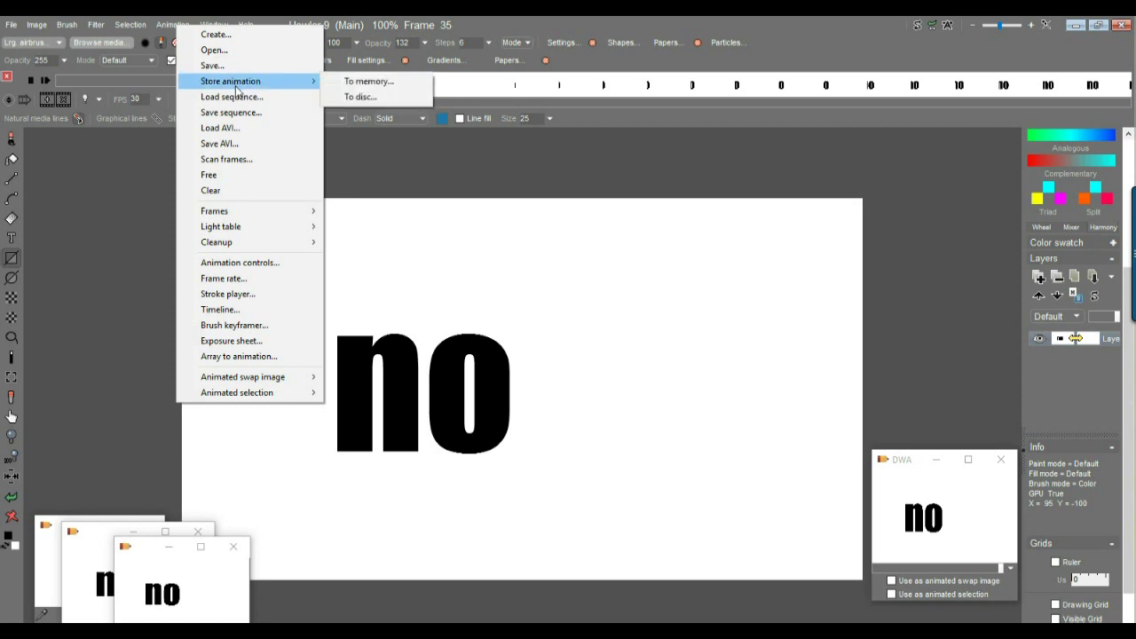
left_click(235, 146)
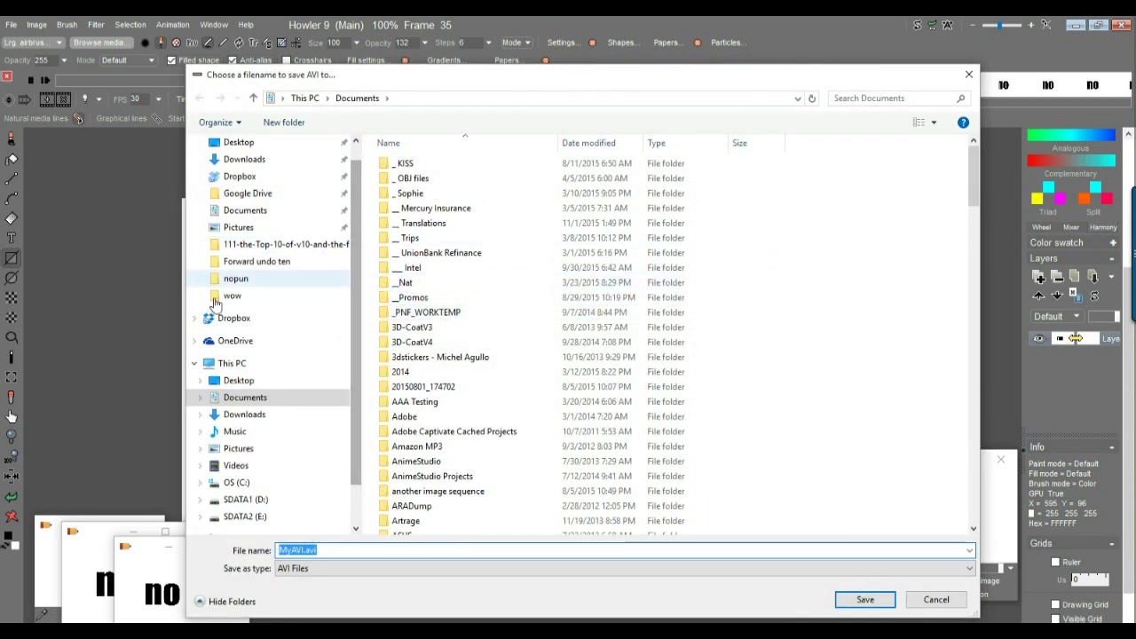
left_click(247, 500)
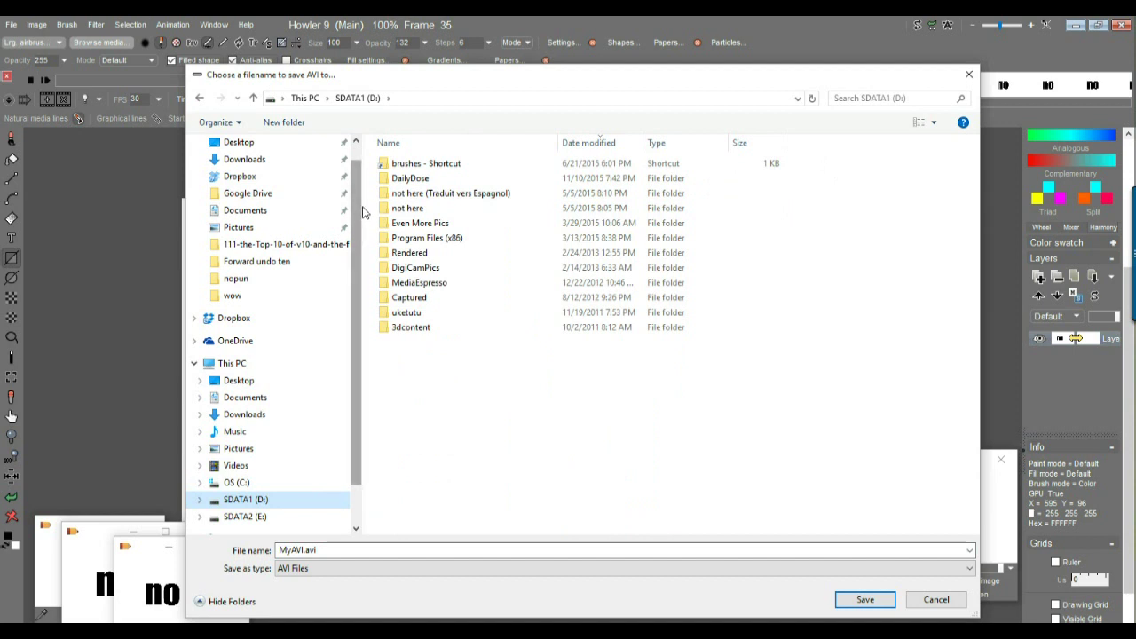
left_click_drag(363, 211, 224, 211)
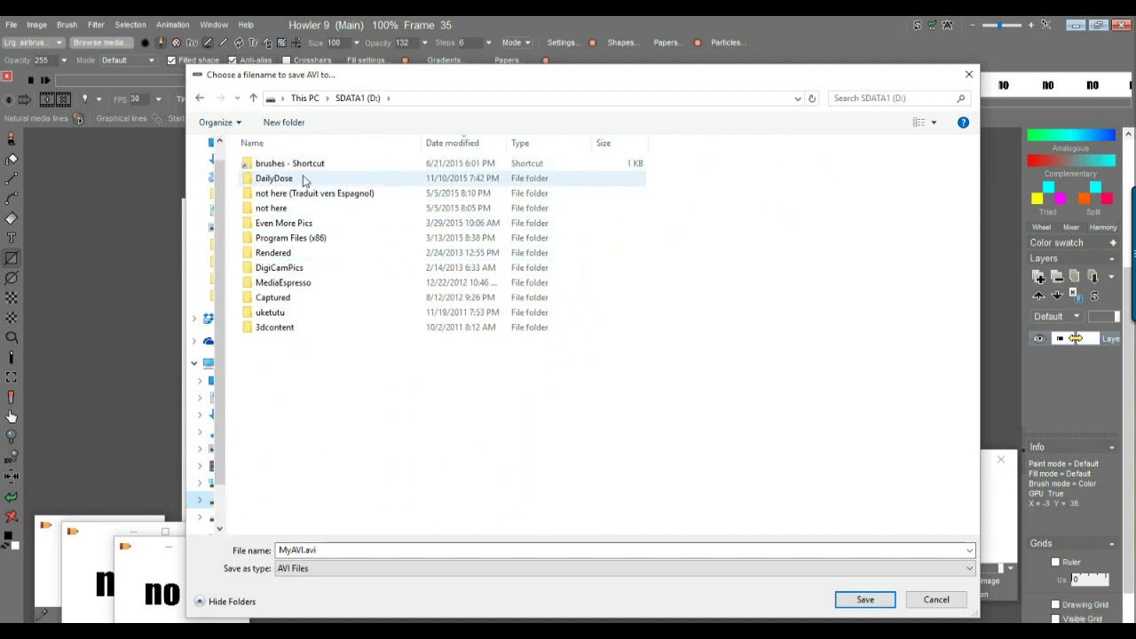
double_click(273, 180)
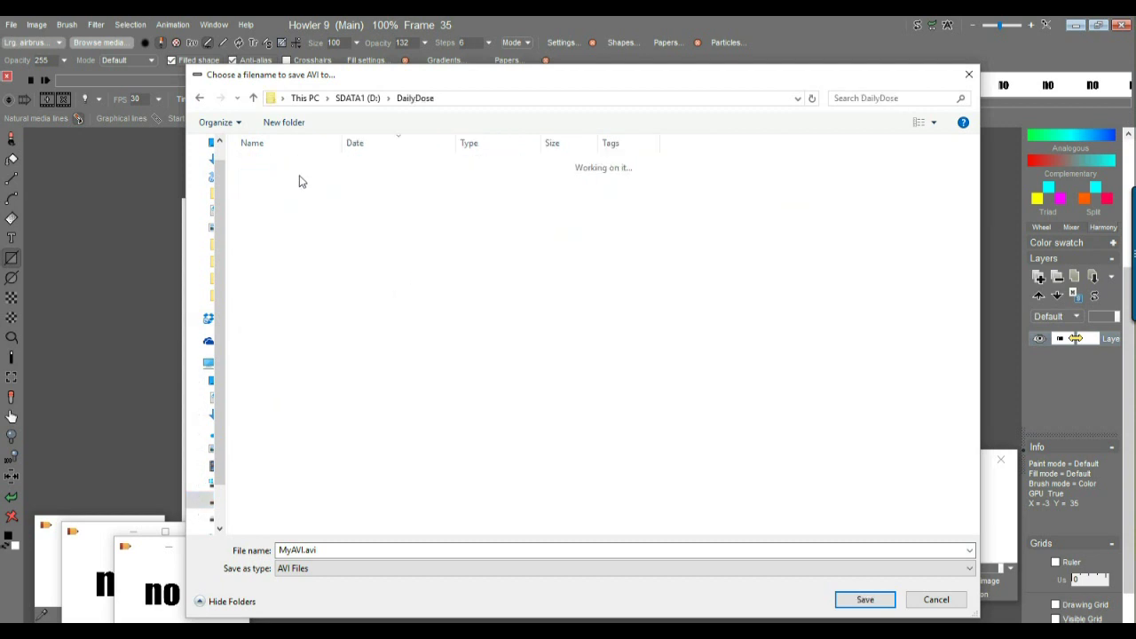
double_click(305, 165)
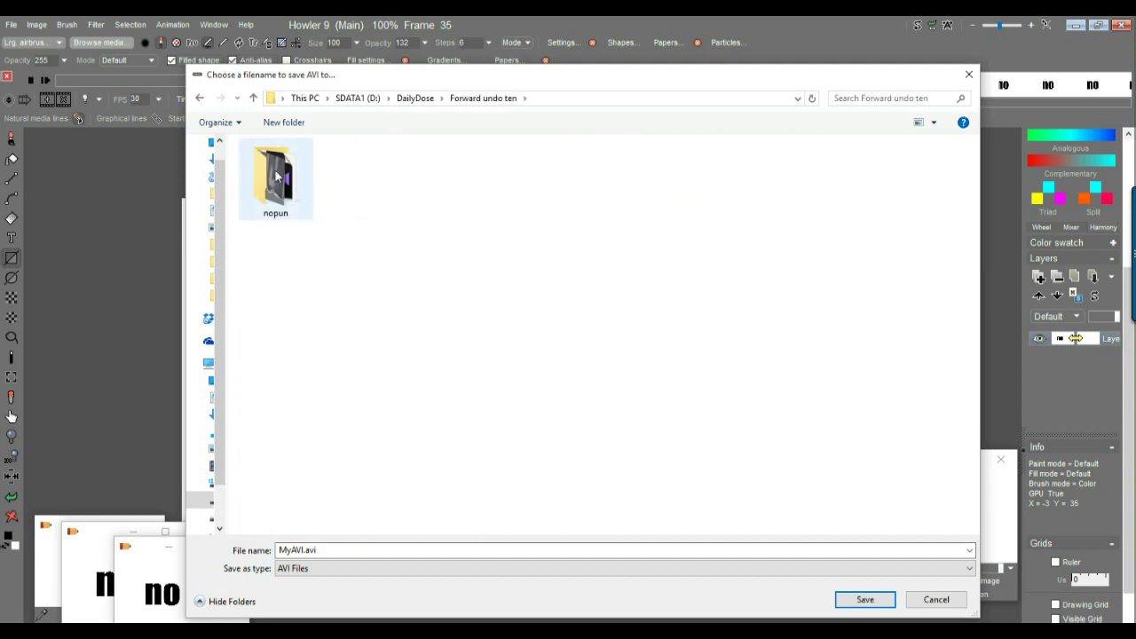
double_click(277, 167)
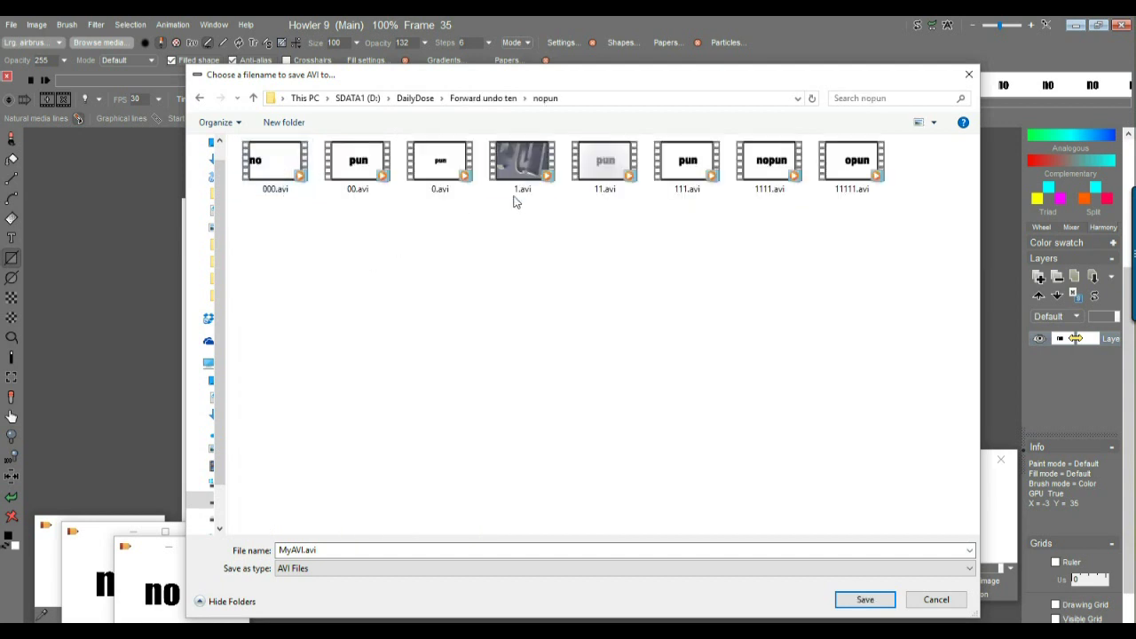
Create a folder named tutes inside nopun and set the AVI's file name there to 01
left_click(292, 122)
type("tutes")
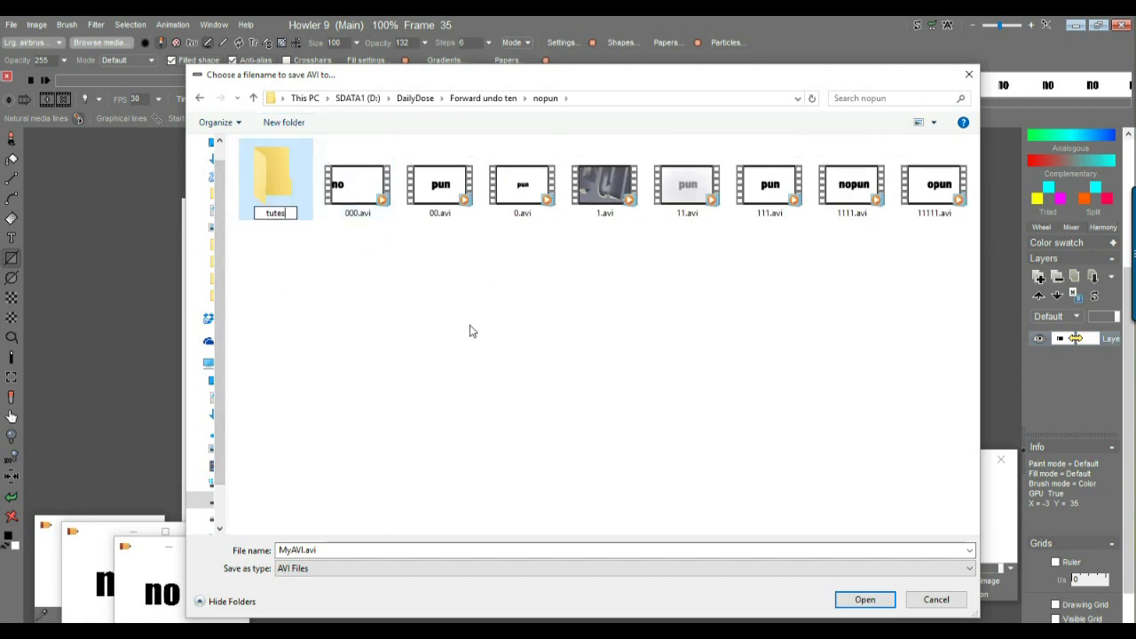
key("Return")
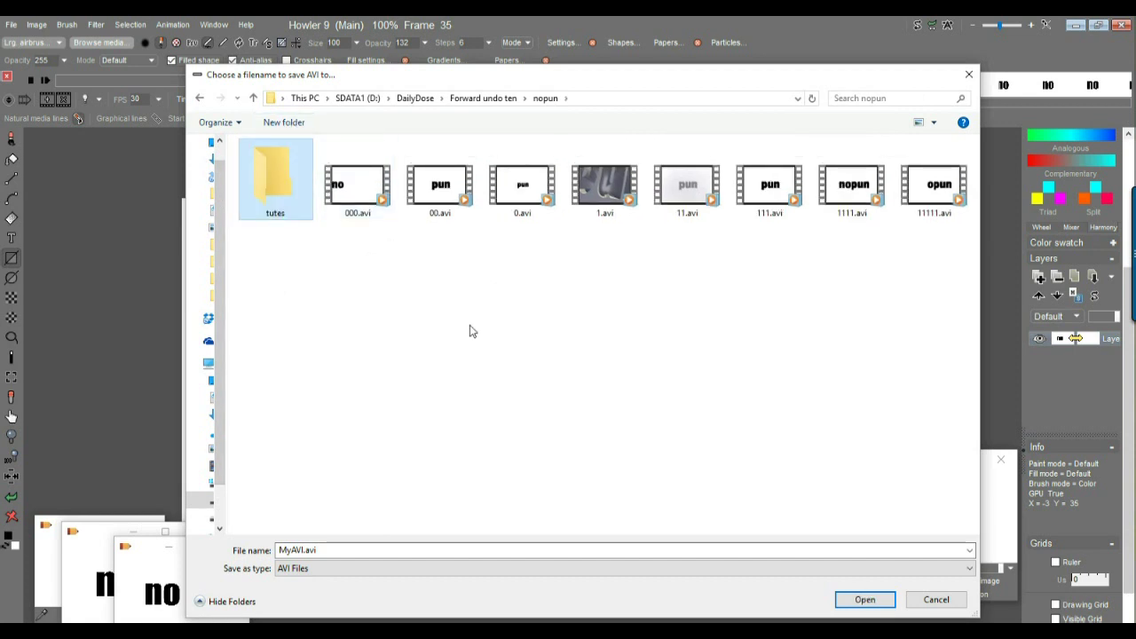
double_click(274, 168)
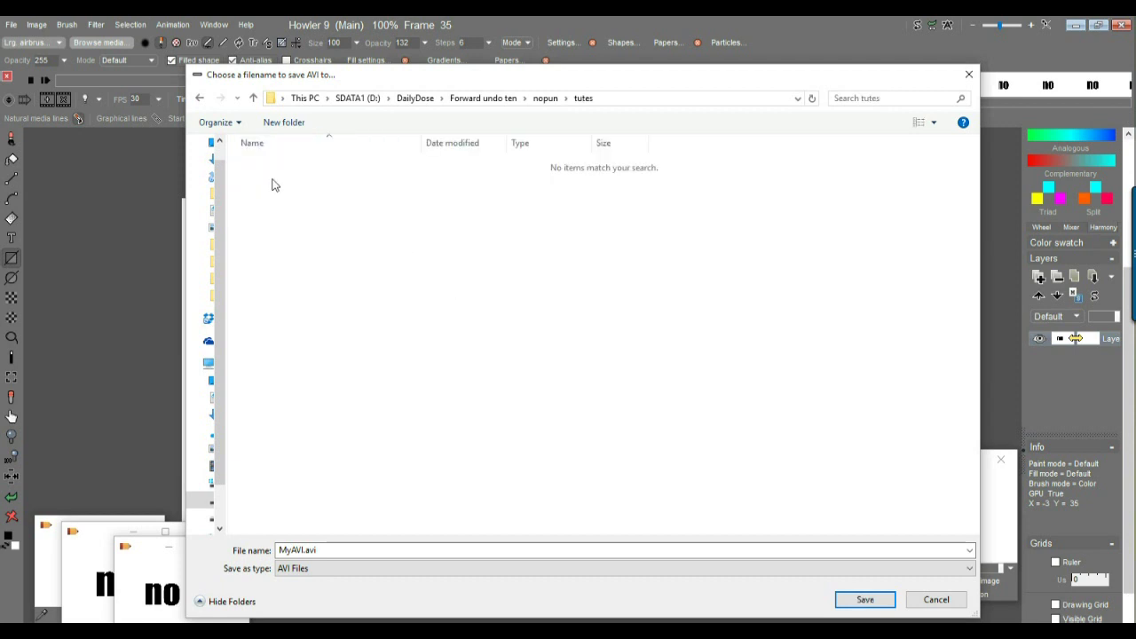
double_click(338, 550)
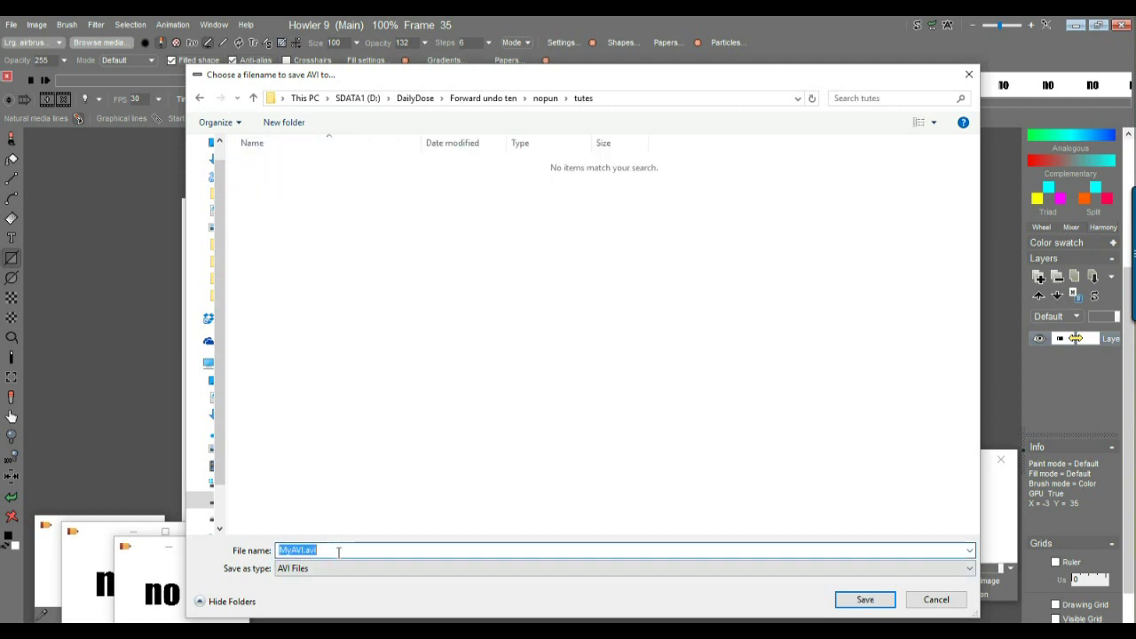
type("01")
left_click(865, 600)
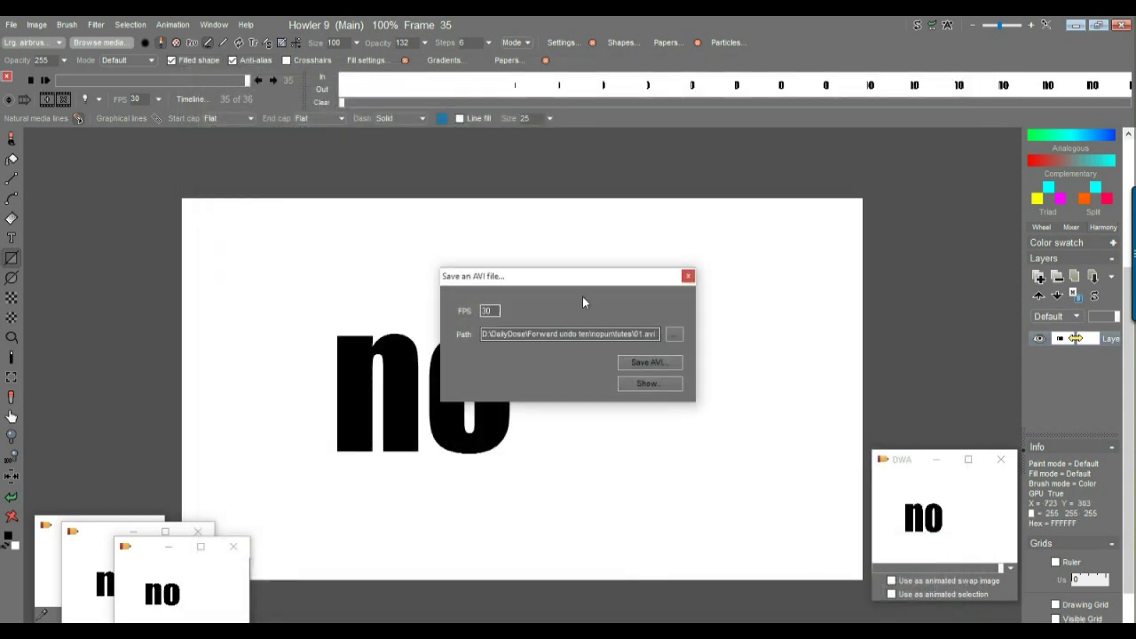
Check the AVI's output path, start the save and choose the Lagarith Lossless Codec as the compressor
left_click_drag(625, 335, 684, 347)
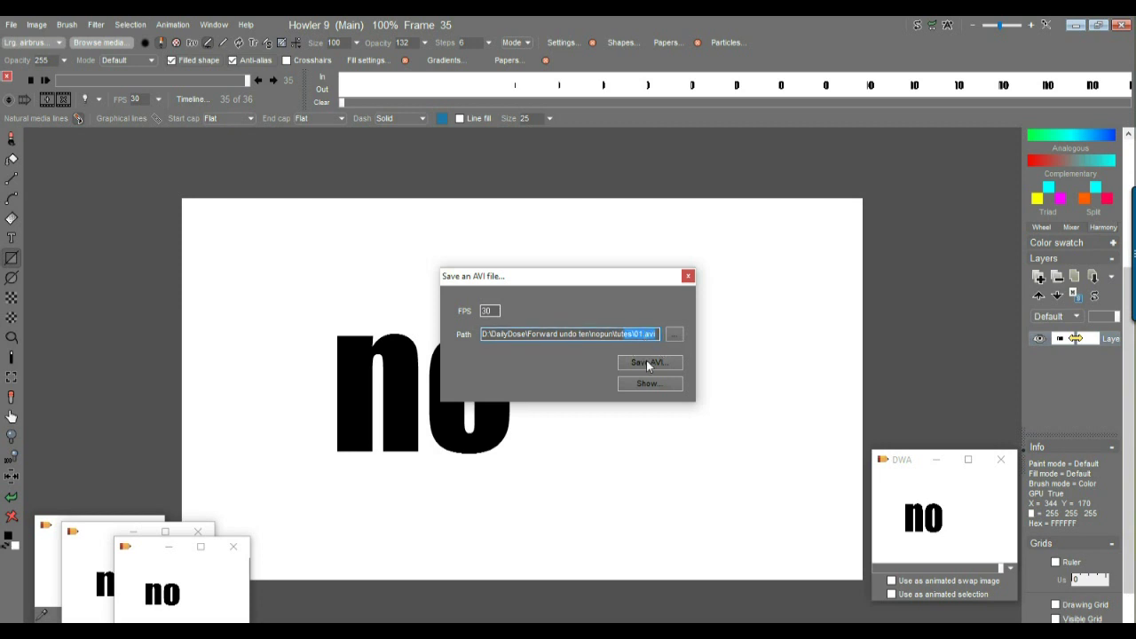
key("shift+Tab")
left_click(649, 365)
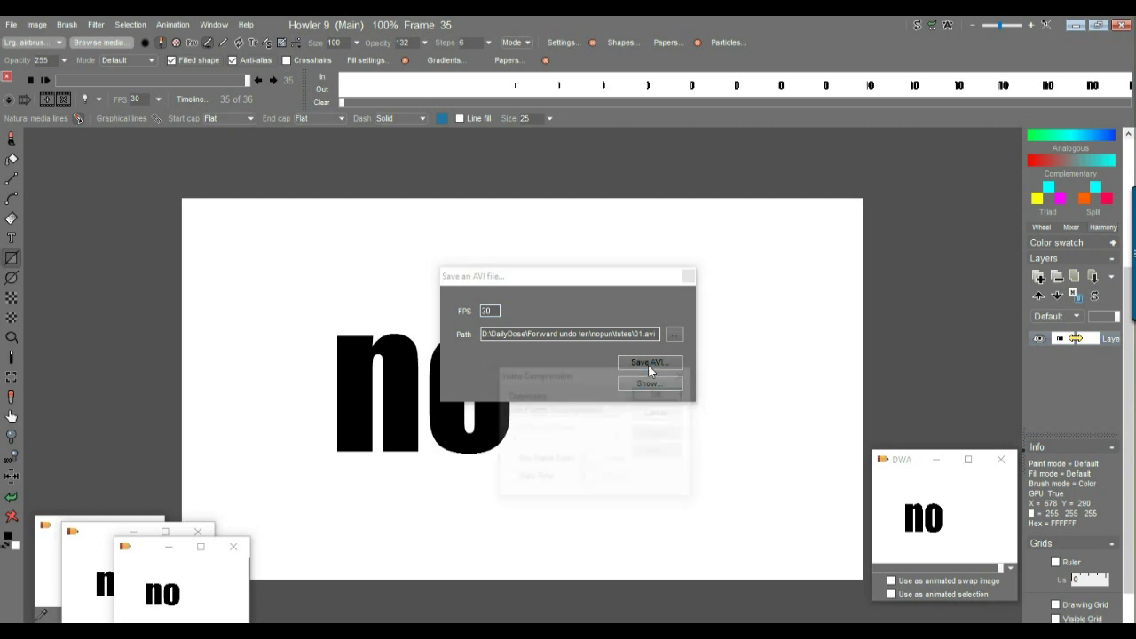
left_click_drag(644, 377, 677, 229)
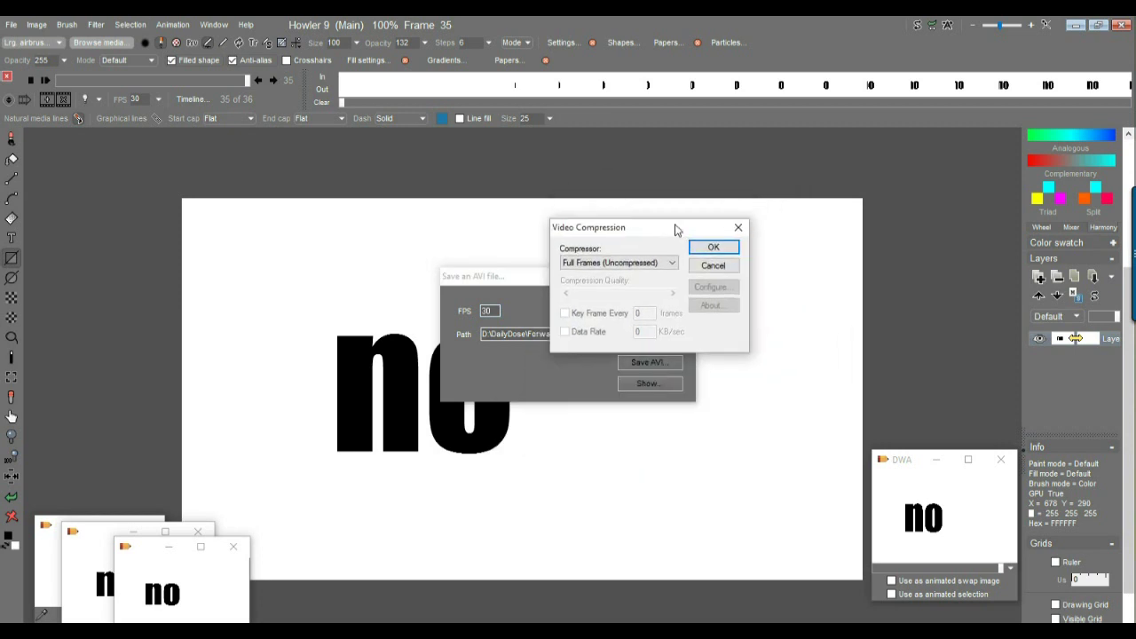
left_click(576, 264)
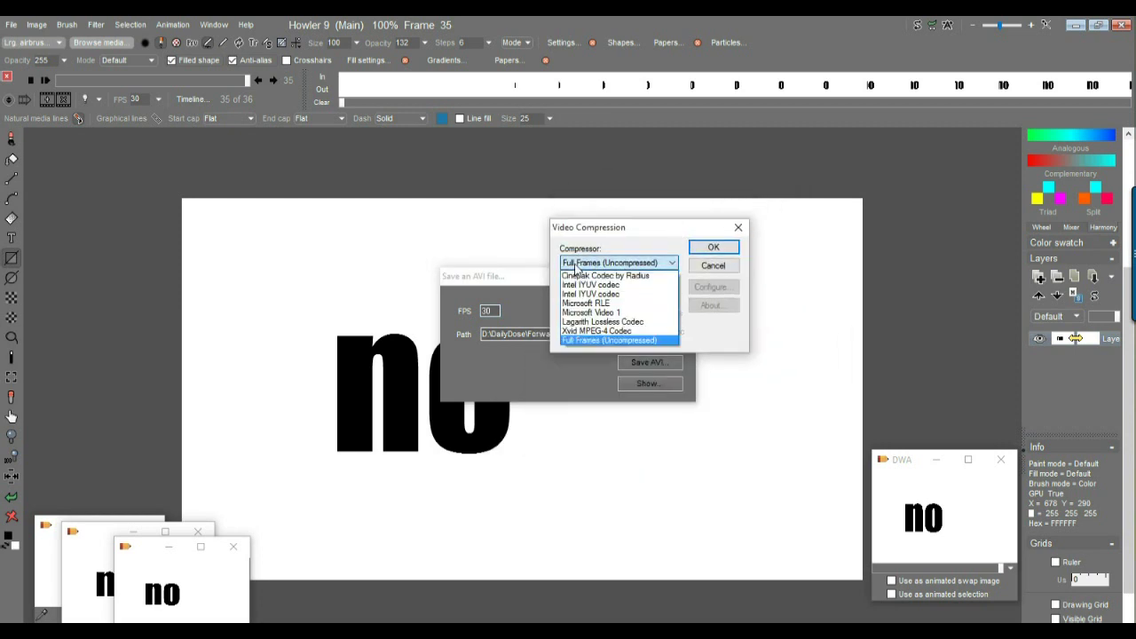
left_click(609, 323)
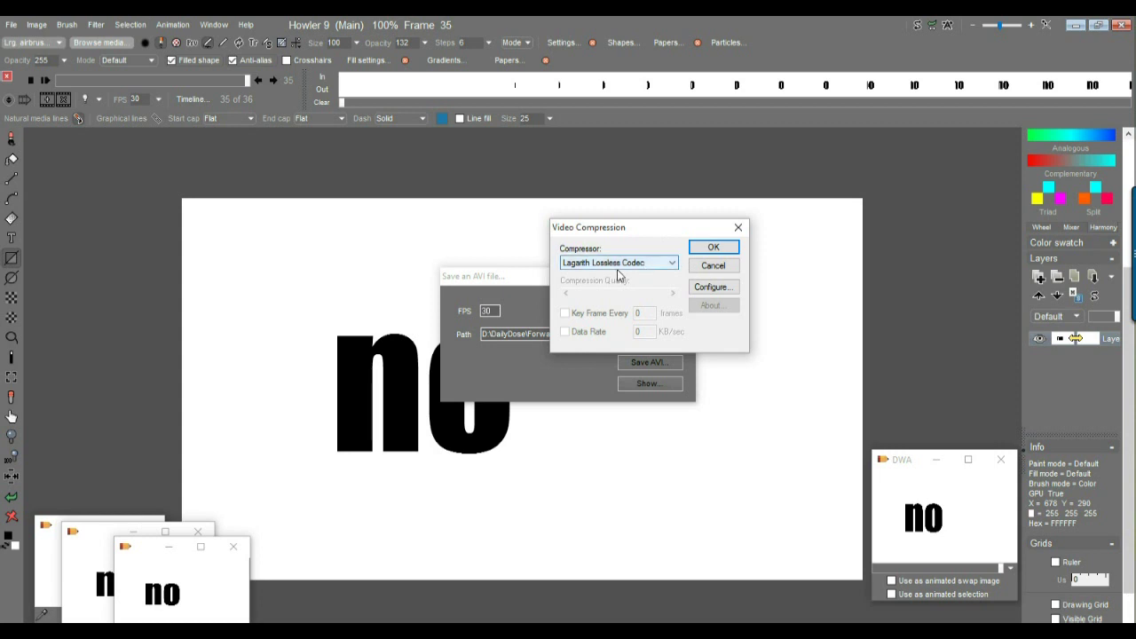
Configure the codec to use multithreading with the RGB (Default) mode, and write the AVI file
left_click(718, 287)
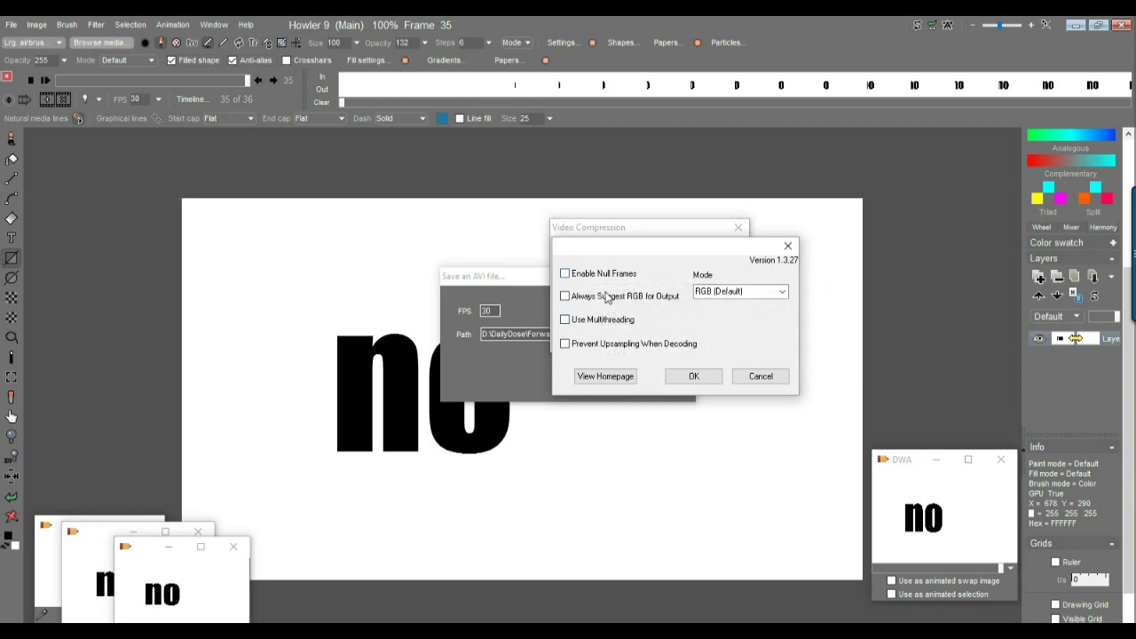
left_click(567, 322)
left_click_drag(672, 251, 717, 285)
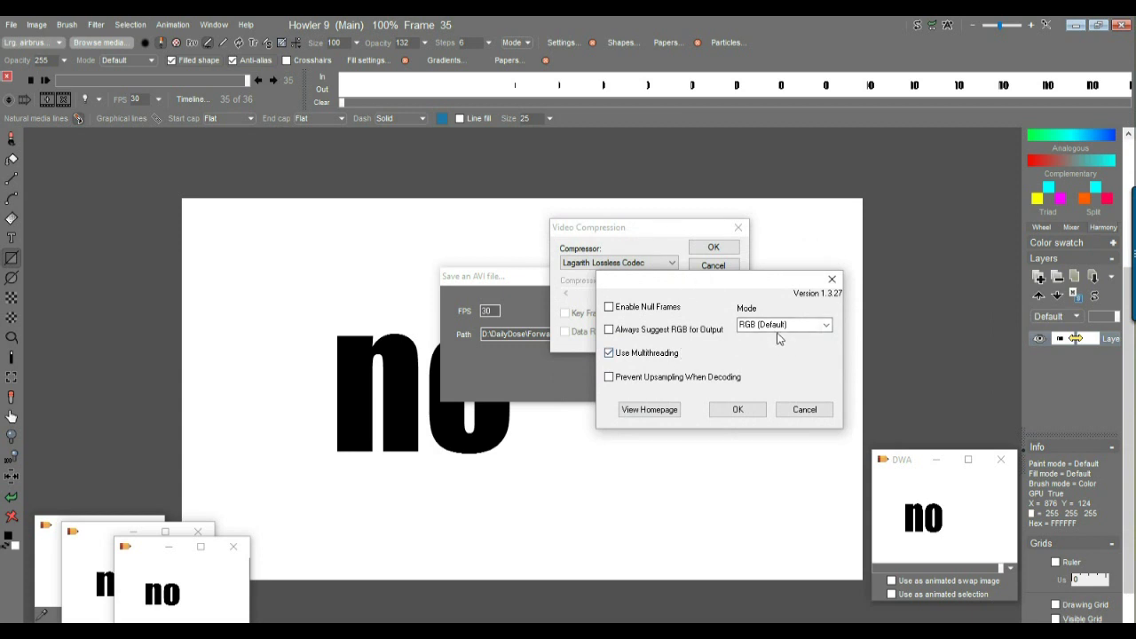
left_click(825, 327)
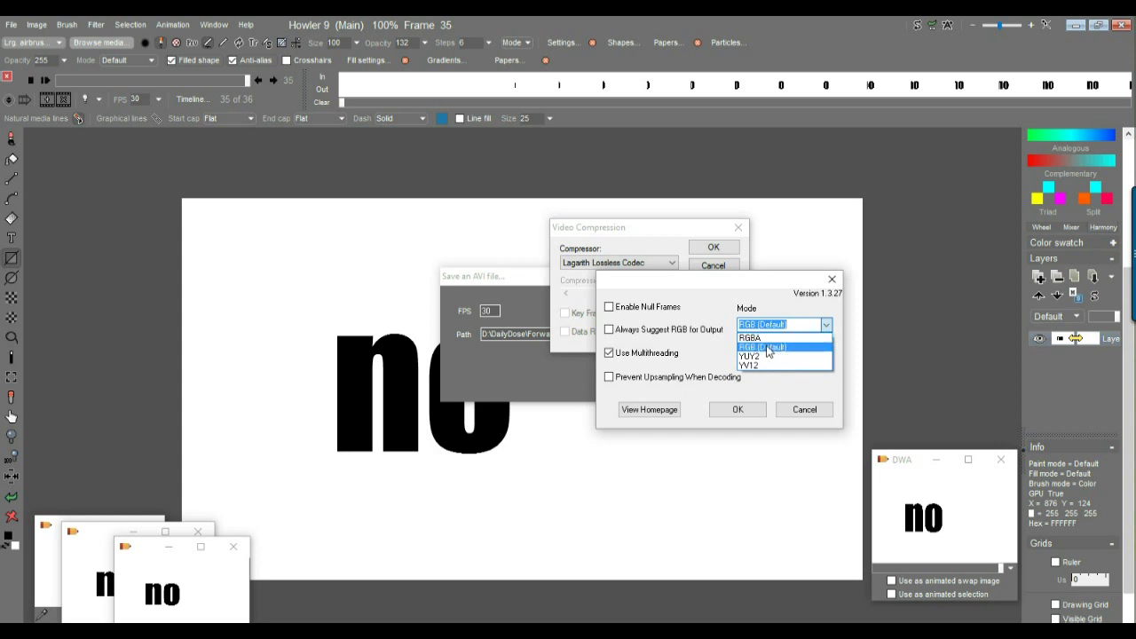
left_click(735, 289)
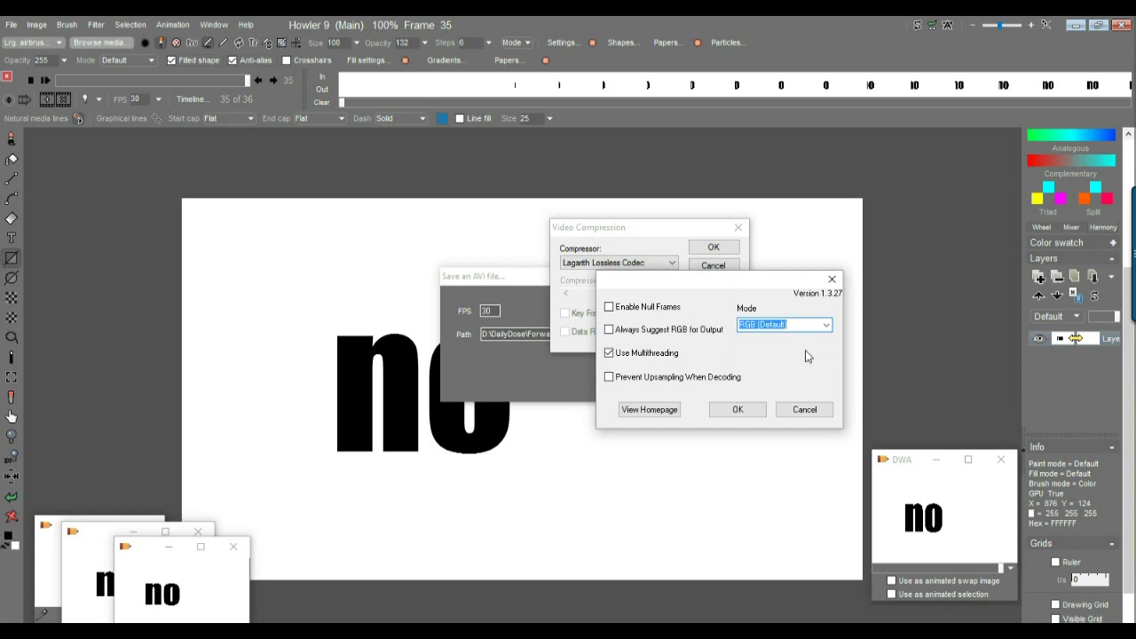
left_click(739, 413)
left_click(715, 247)
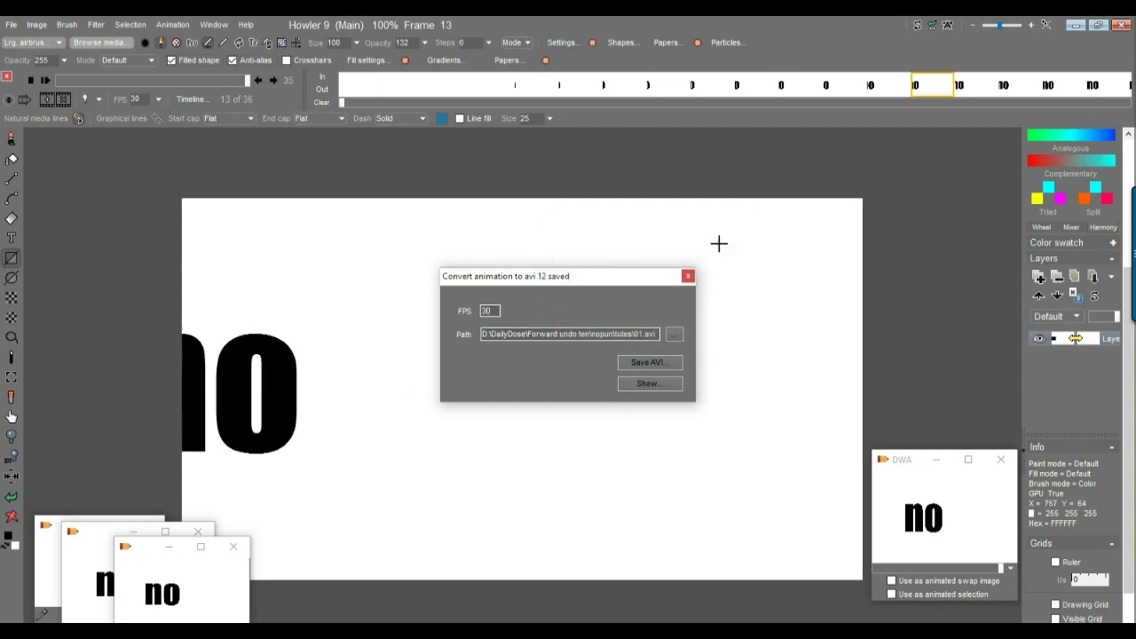
Play the saved 01.avi in the media player, then close the player and the AVI save window
left_click_drag(599, 283, 839, 173)
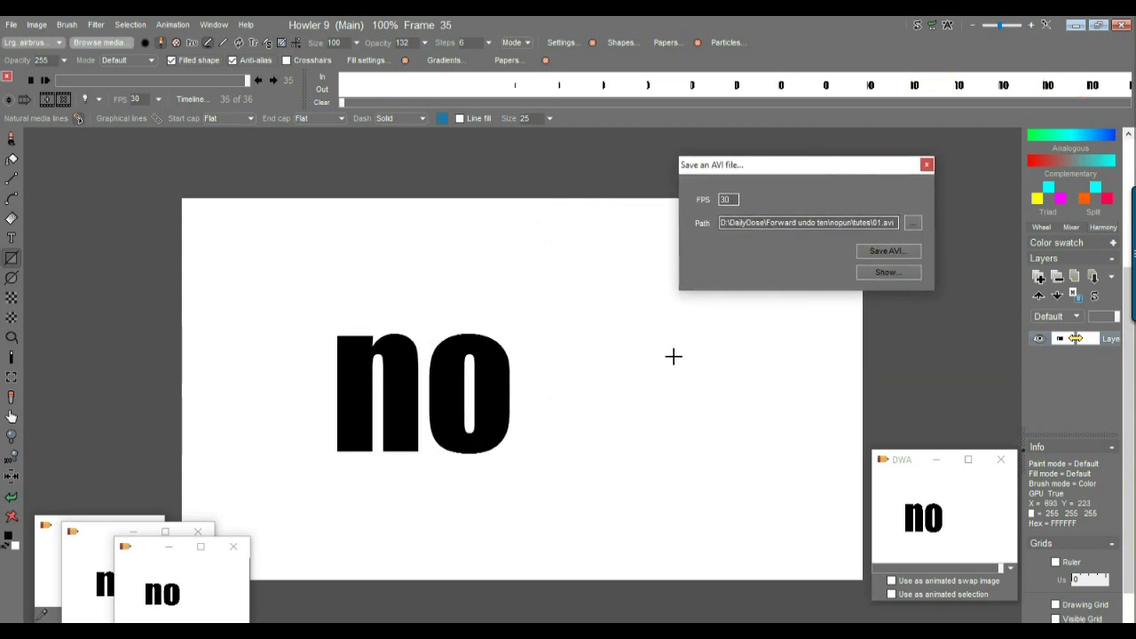
left_click(896, 273)
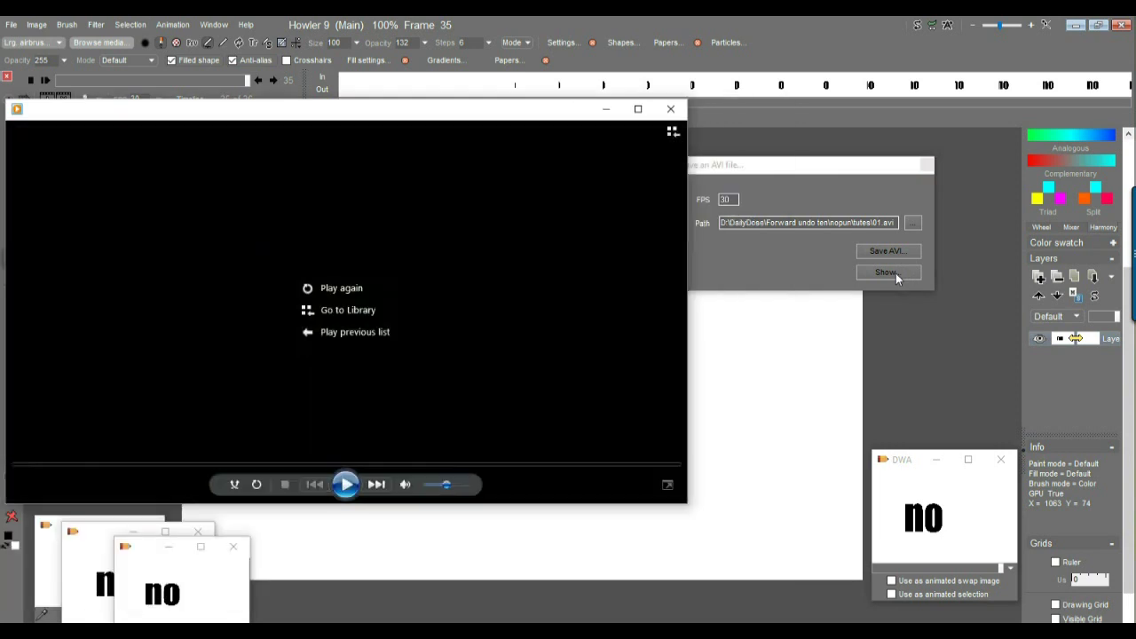
left_click(670, 108)
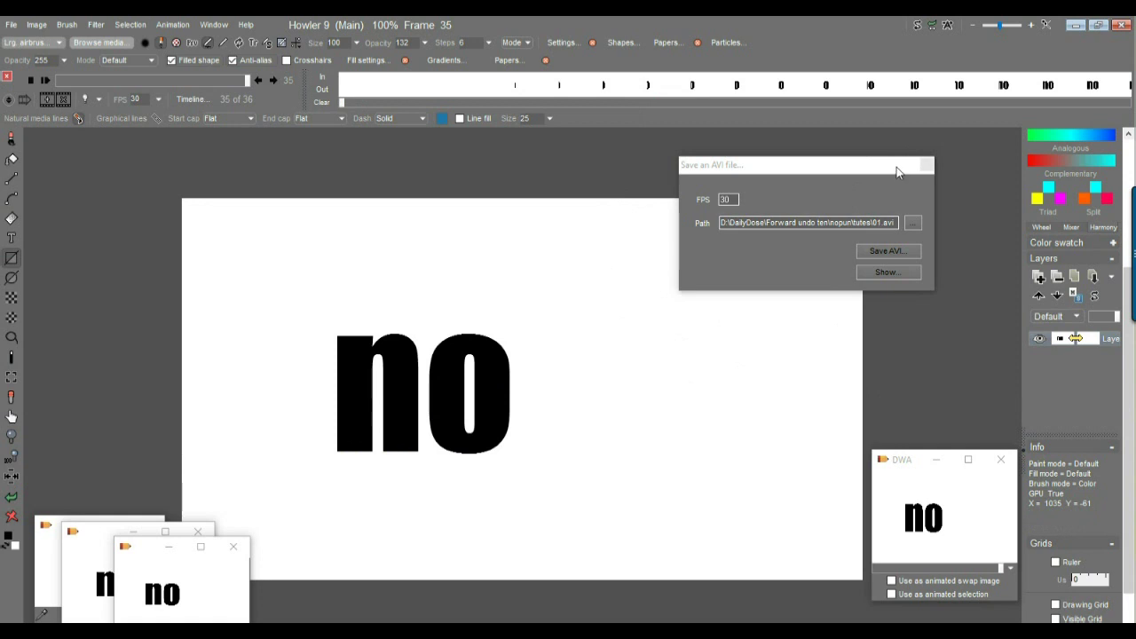
left_click(926, 165)
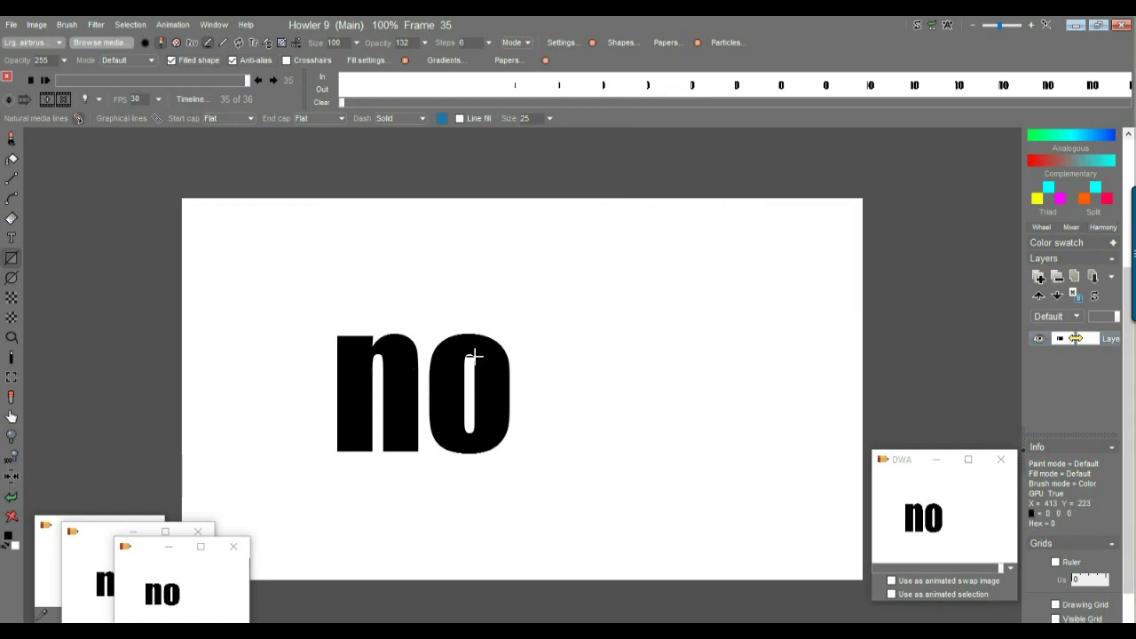
Replace the existing animation with a new 30-frame one at 30 fps, initialized by copying the current frame
left_click_drag(226, 81, 264, 82)
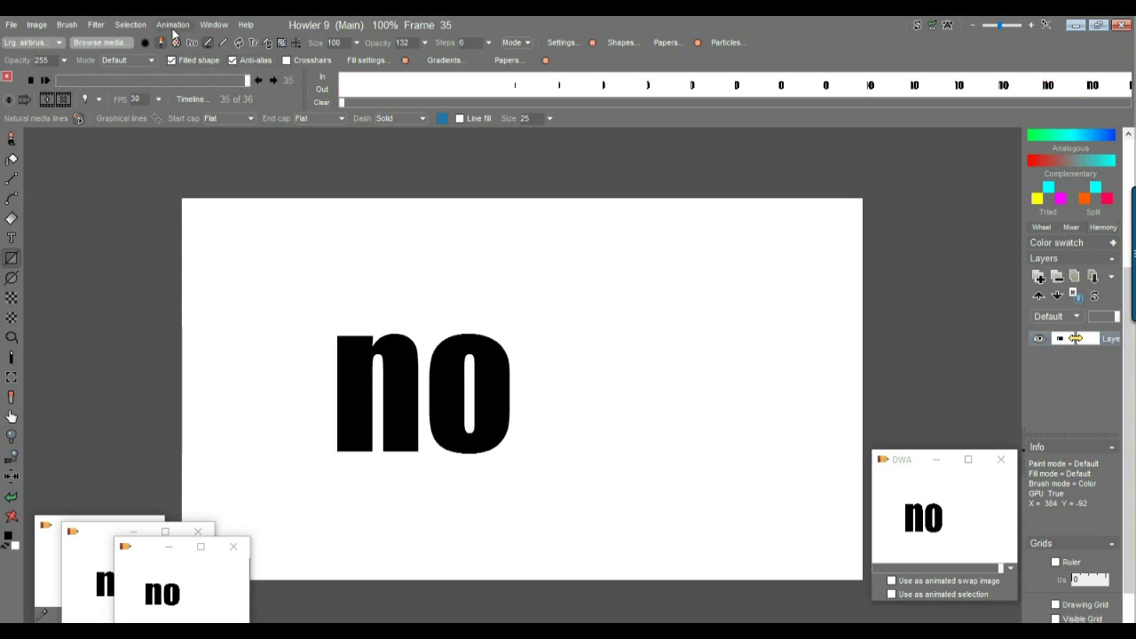
left_click(171, 25)
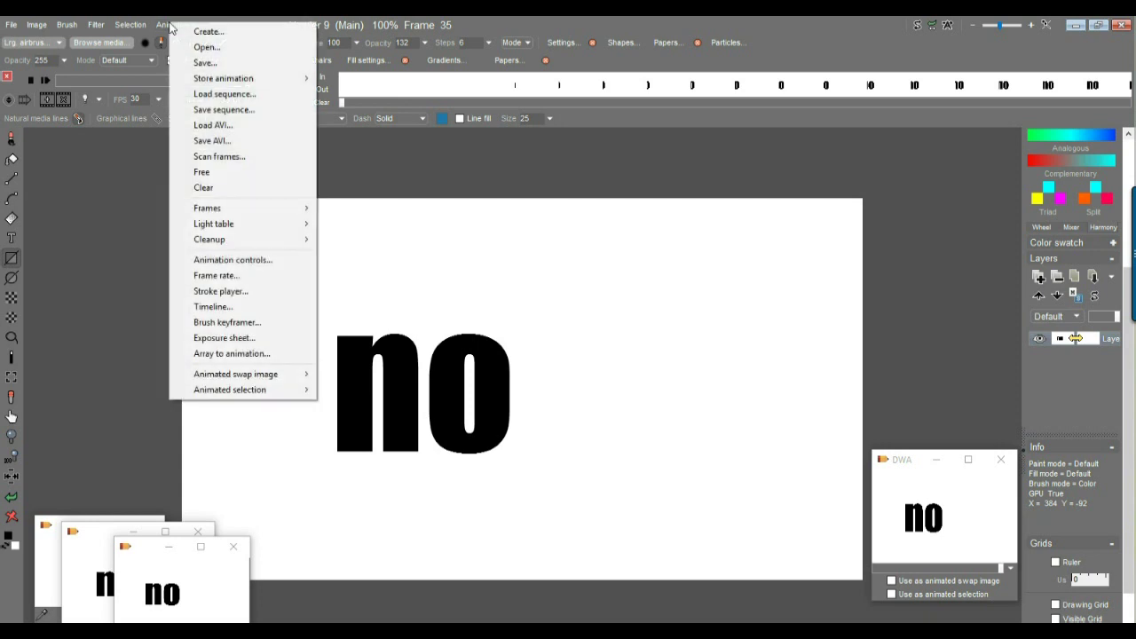
left_click(229, 34)
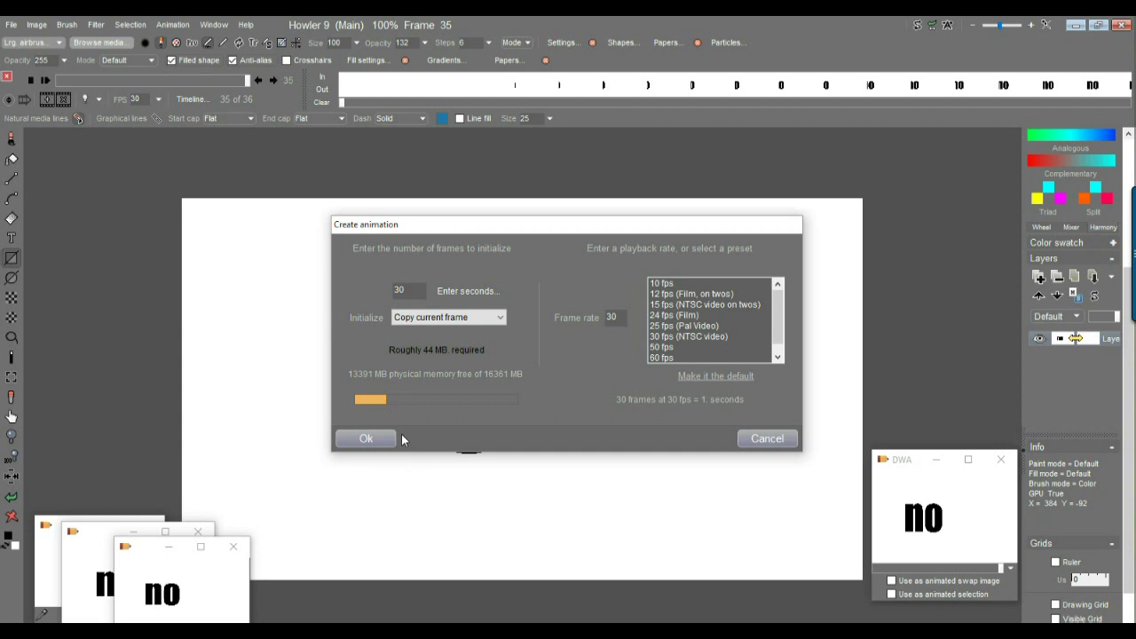
left_click(366, 438)
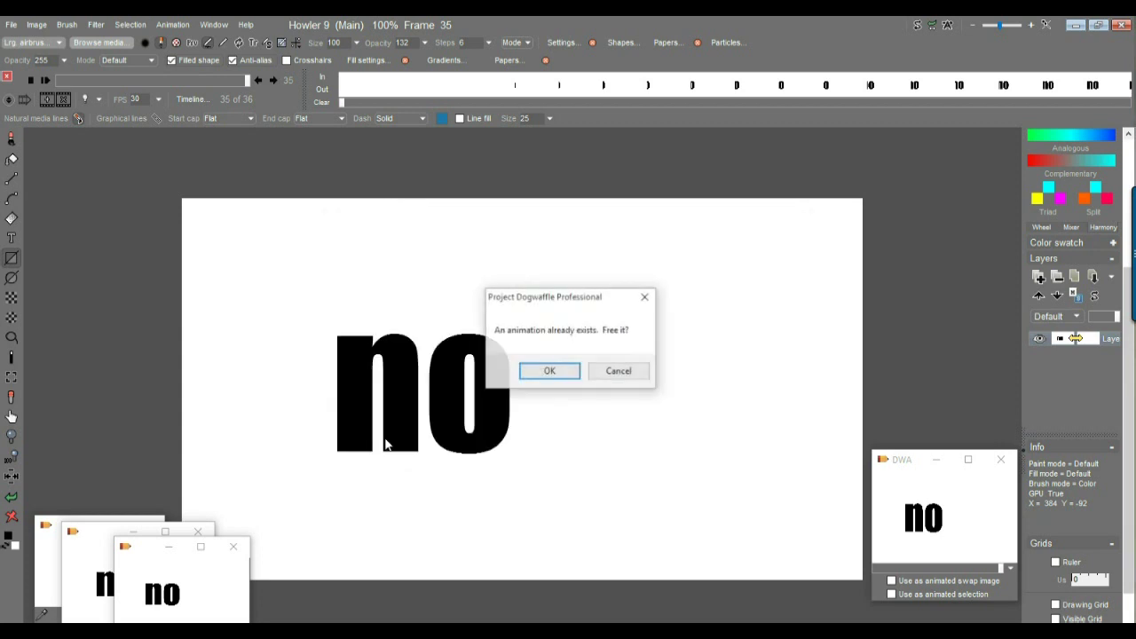
left_click(549, 372)
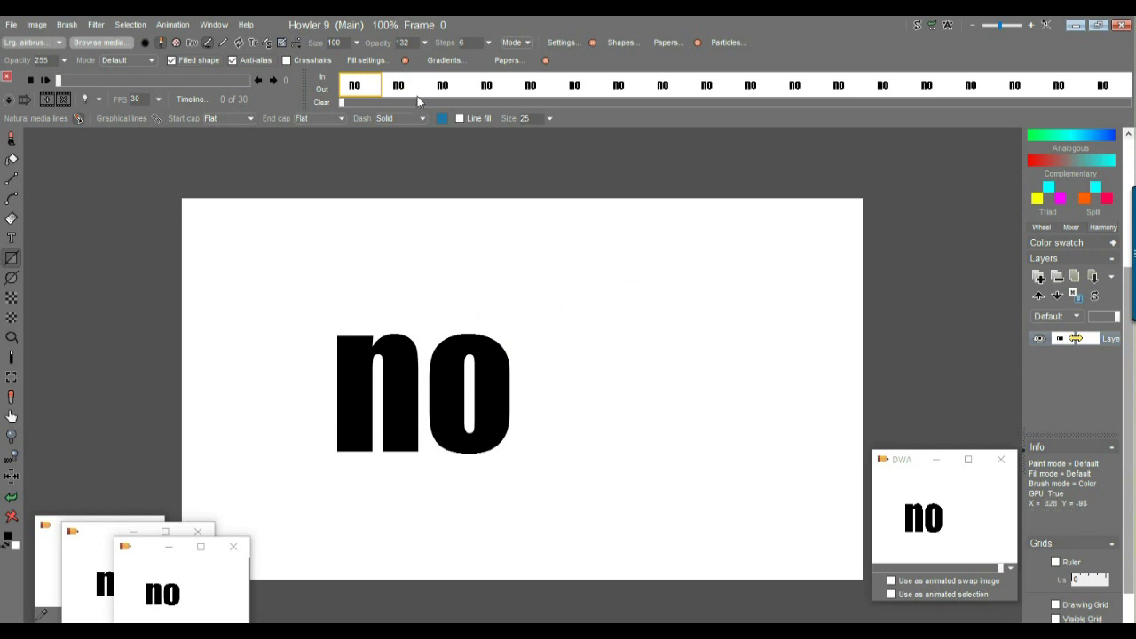
left_click_drag(375, 85, 353, 95)
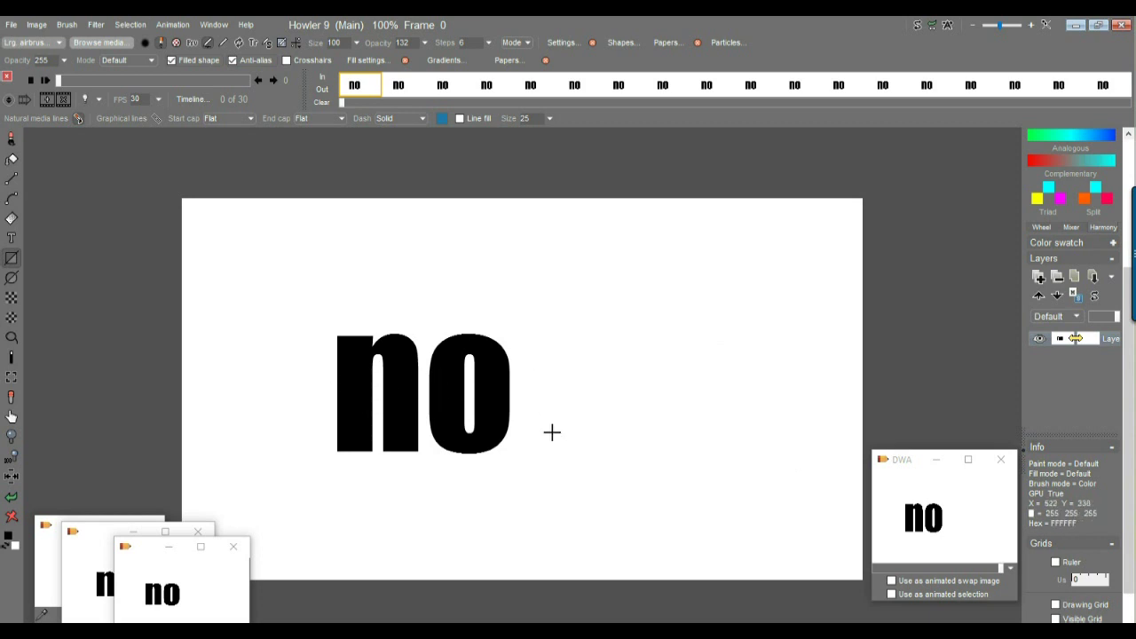
Replace the "no" in the text box with "pun", resizing the box to fit the new word
left_click(14, 239)
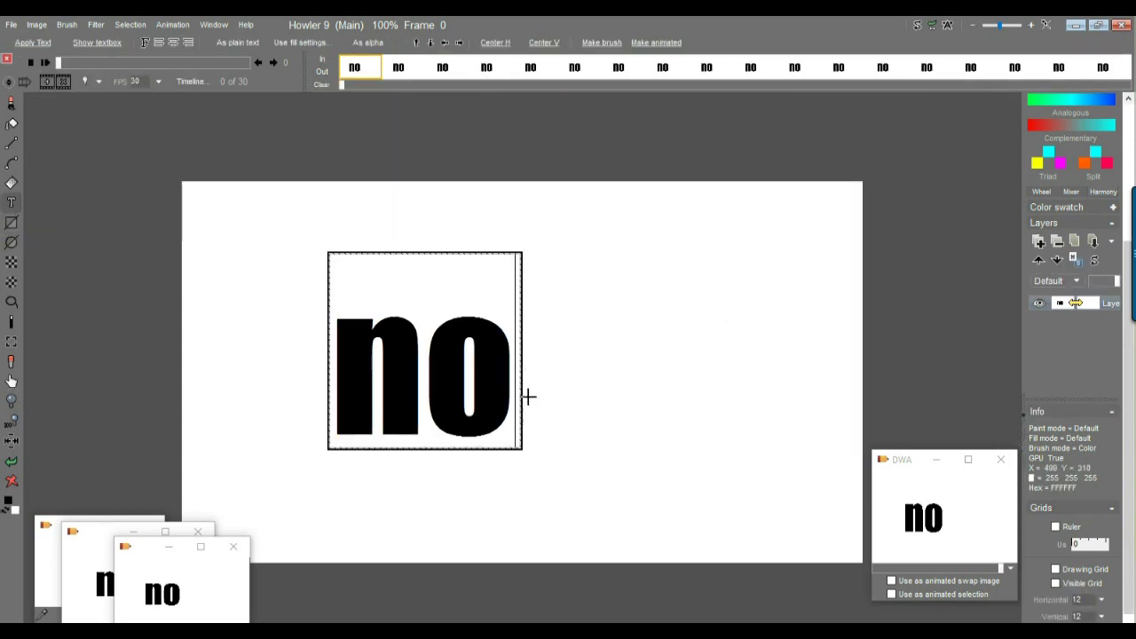
left_click_drag(519, 441, 807, 453)
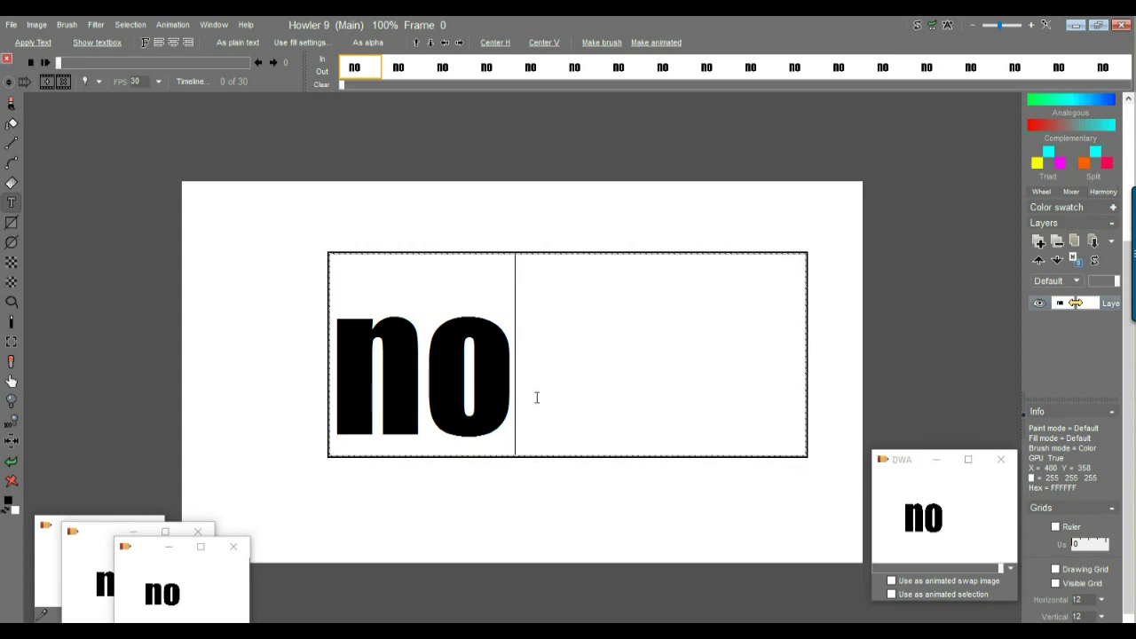
type("pun")
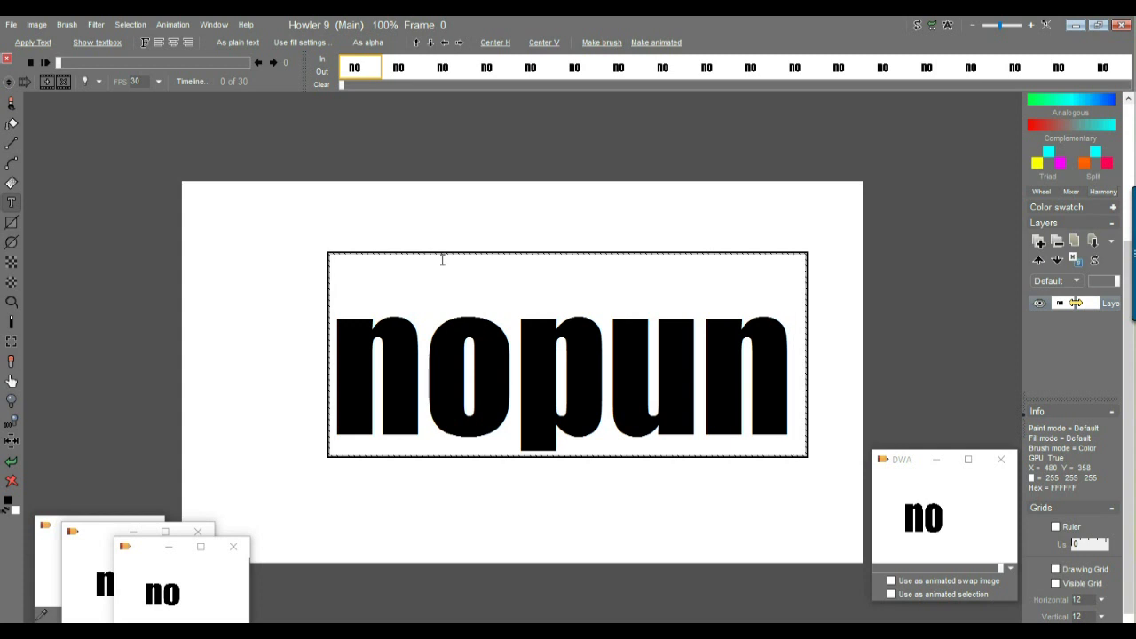
left_click_drag(516, 383, 352, 388)
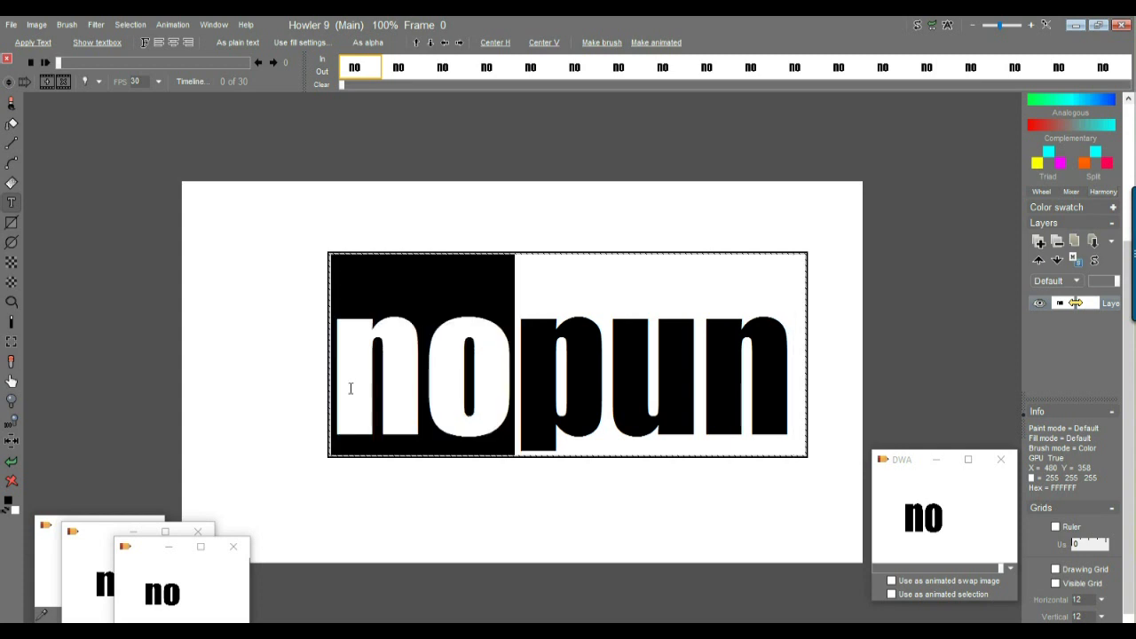
key("BackSpace")
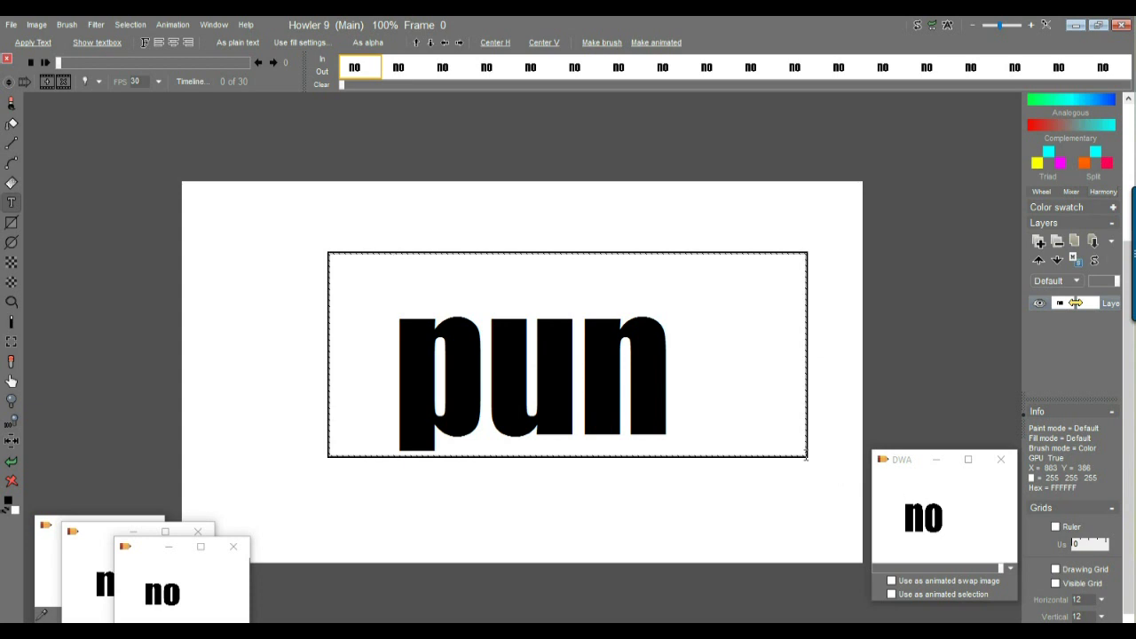
left_click_drag(805, 457, 691, 455)
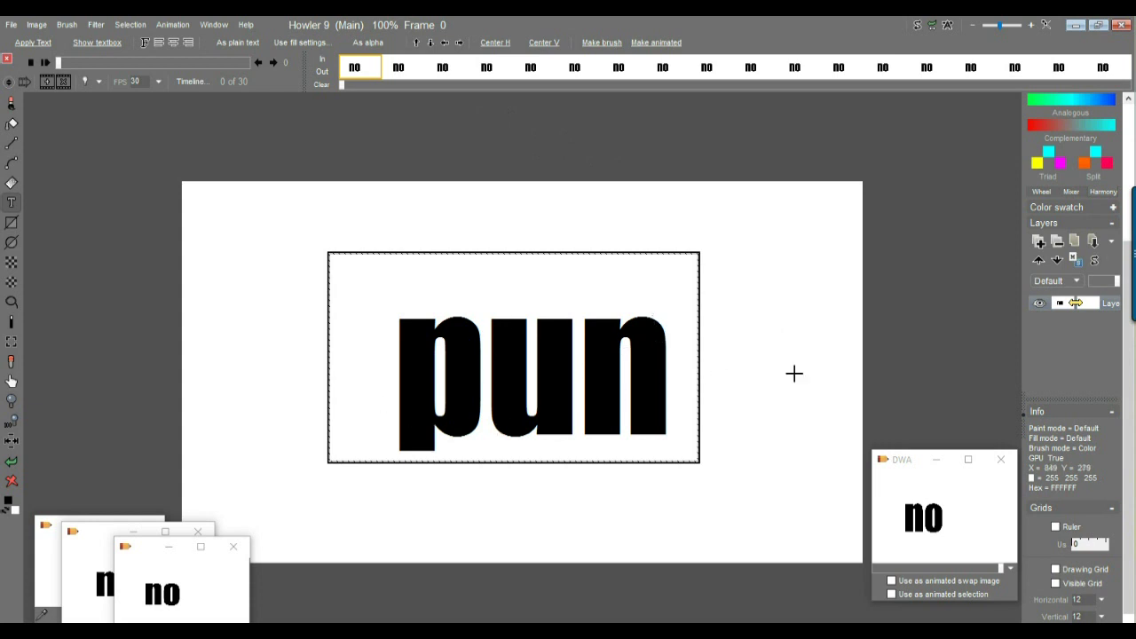
Add a layer containing the stored "no" image, select Layer 0 and move the "pun" text box to the right of "no"
left_click_drag(904, 459, 881, 103)
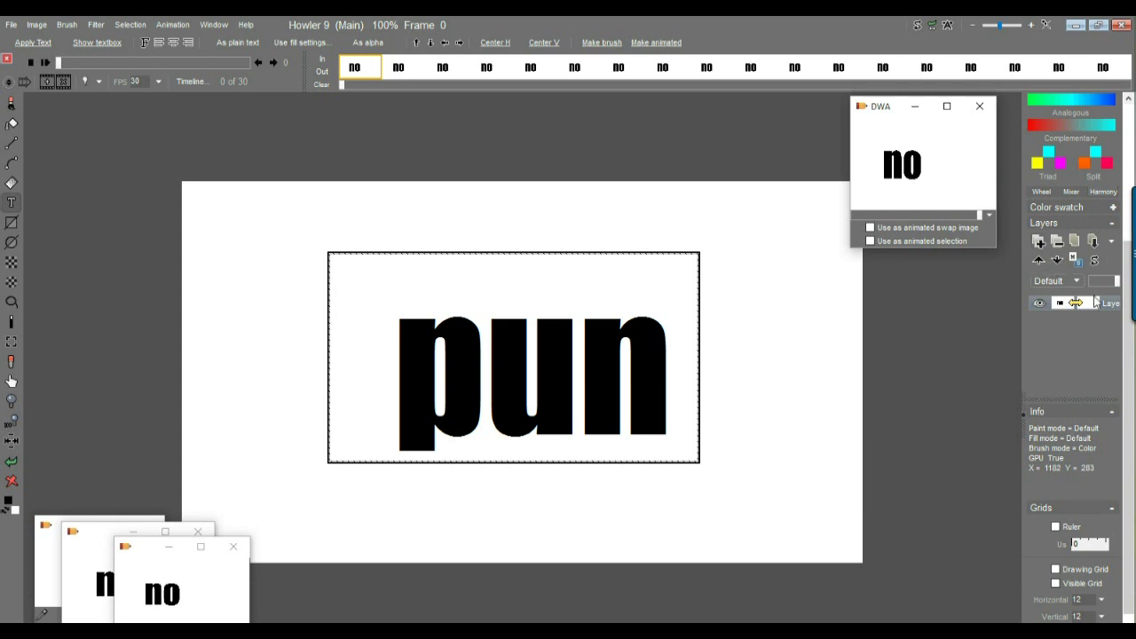
left_click(1041, 247)
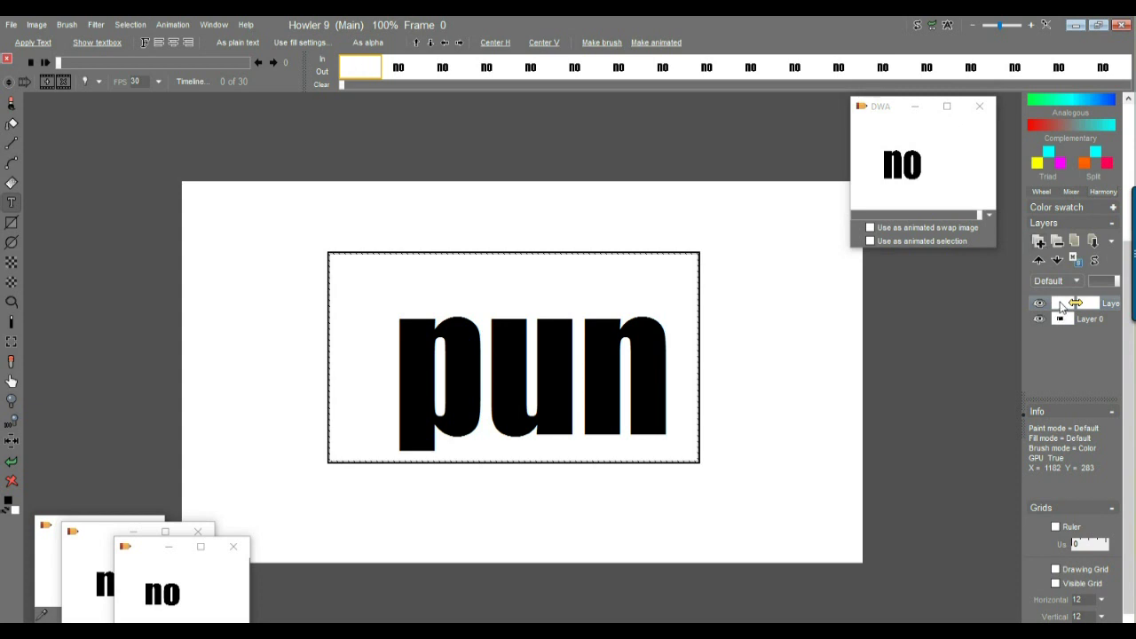
left_click(166, 591)
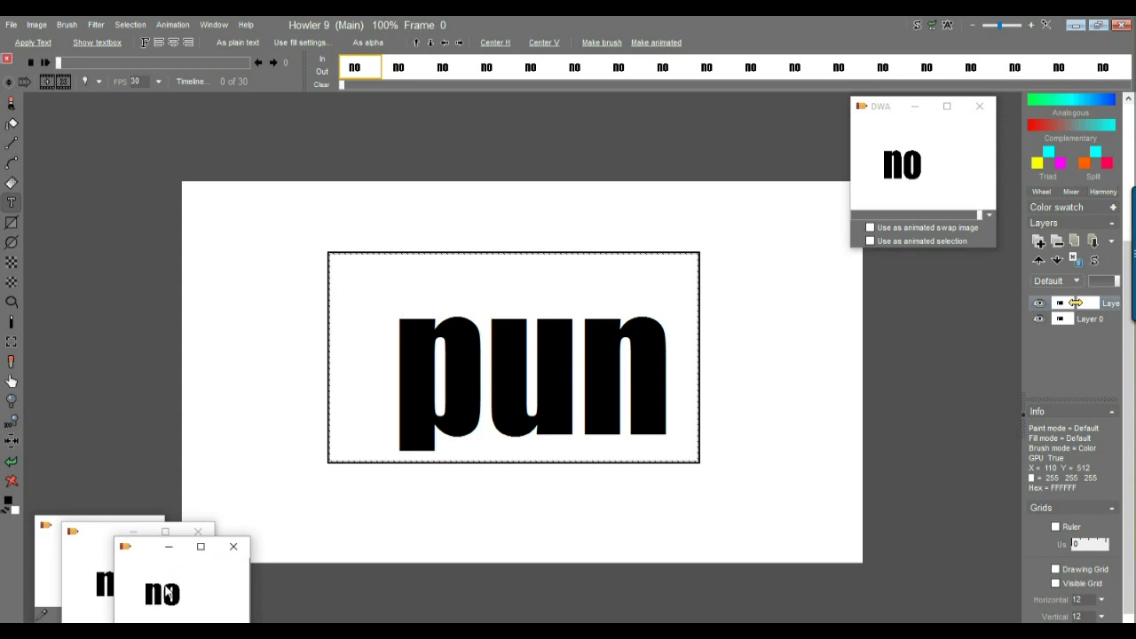
left_click(1057, 321)
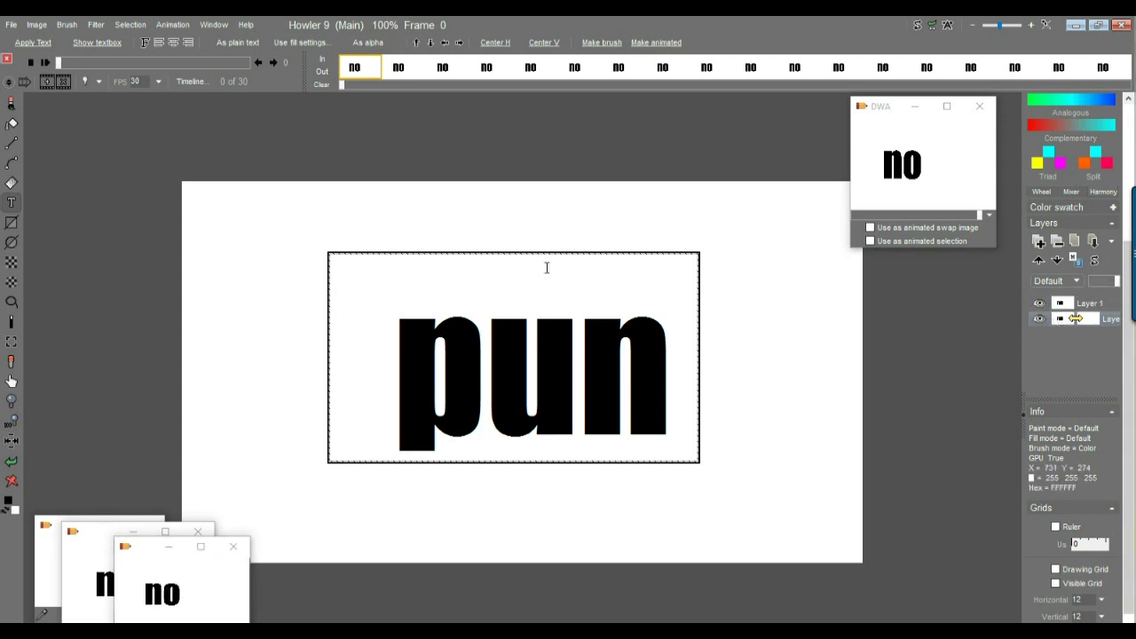
left_click_drag(789, 366, 742, 359)
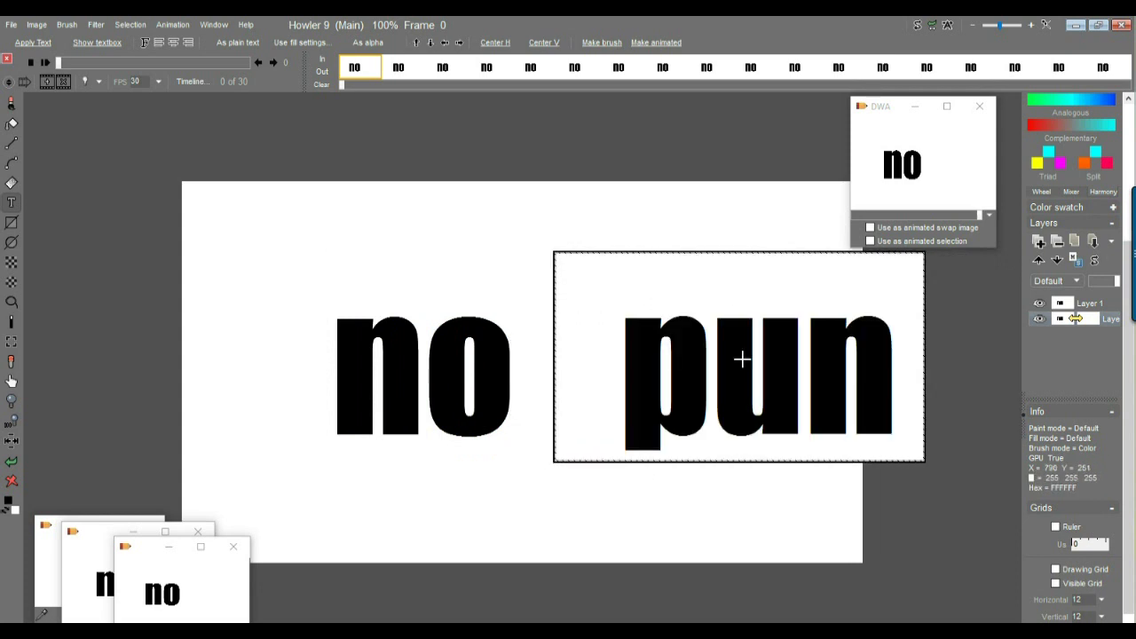
Try Screen blending with reduced opacity on Layer 1, hiding Layer 0 to check the transparency
left_click_drag(1064, 305, 1089, 296)
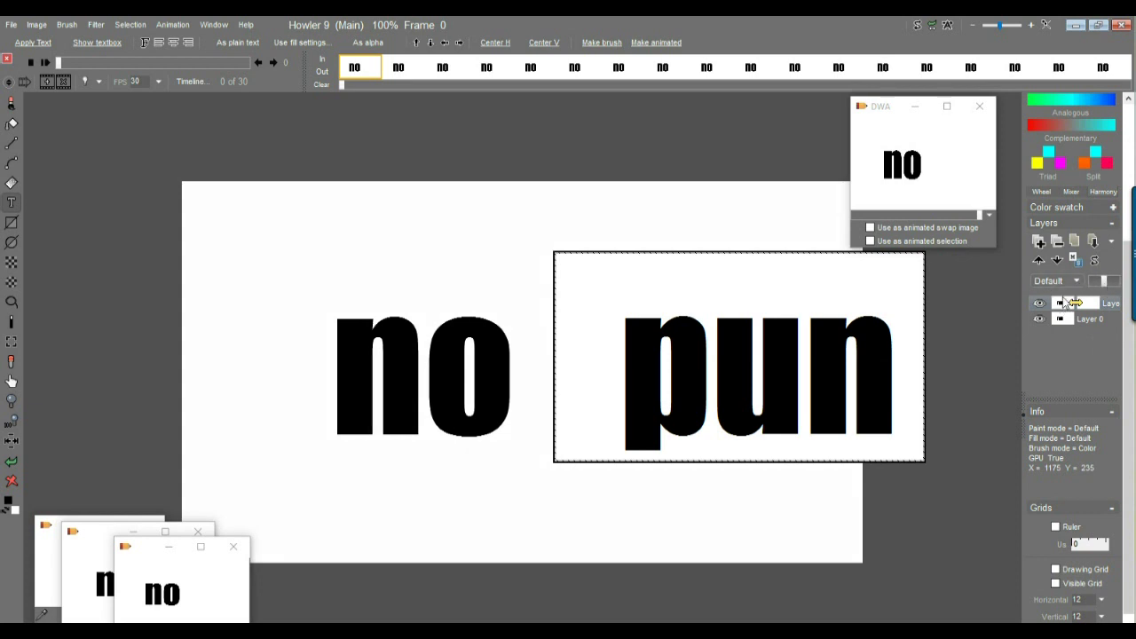
left_click(1078, 282)
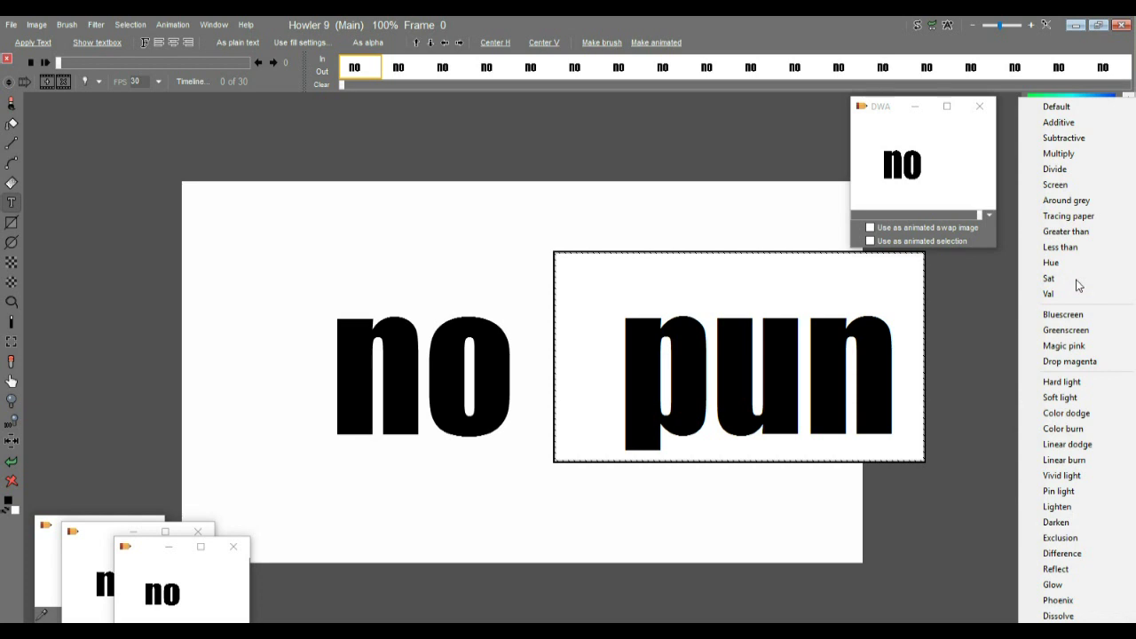
left_click(1067, 186)
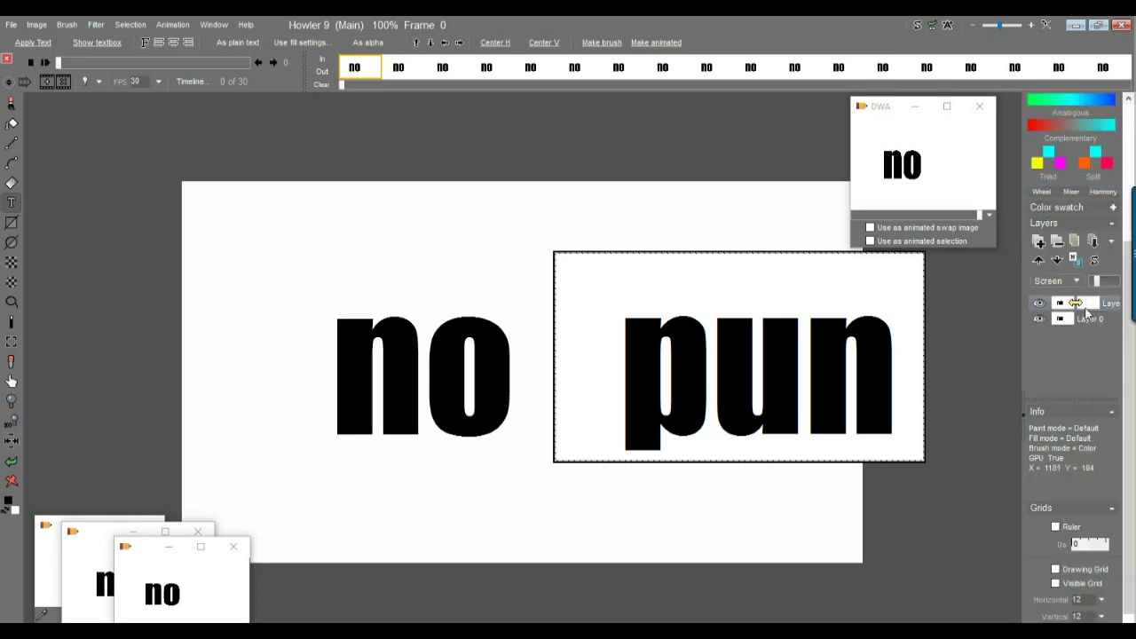
left_click(1040, 319)
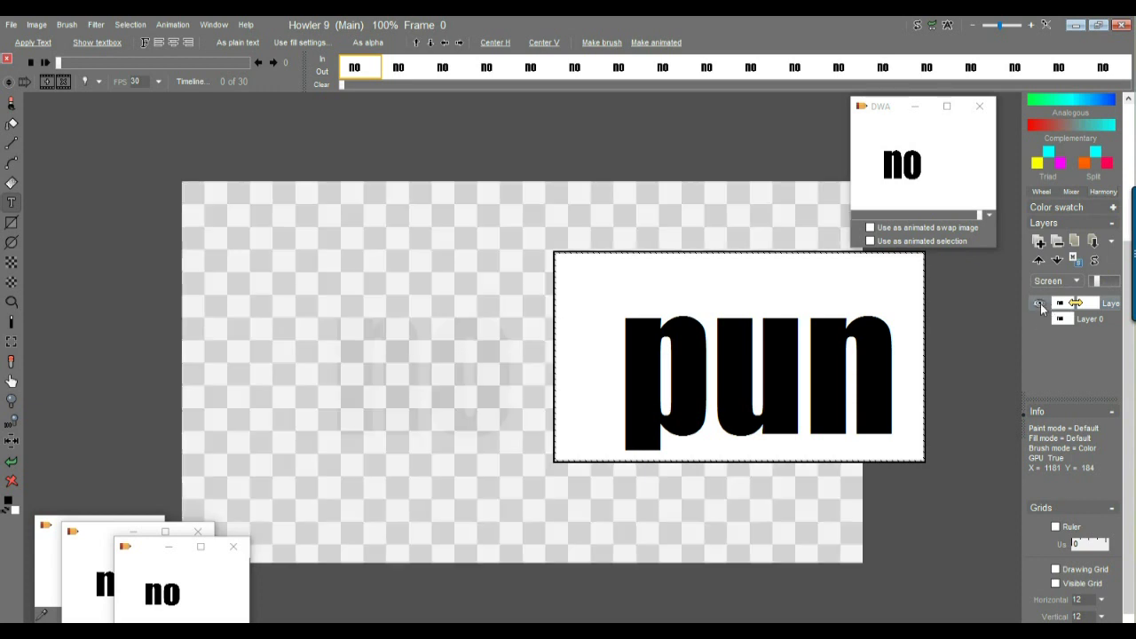
mouse_move(1098, 283)
left_mouse_down()
mouse_move(1125, 282)
mouse_move(1077, 283)
left_mouse_up()
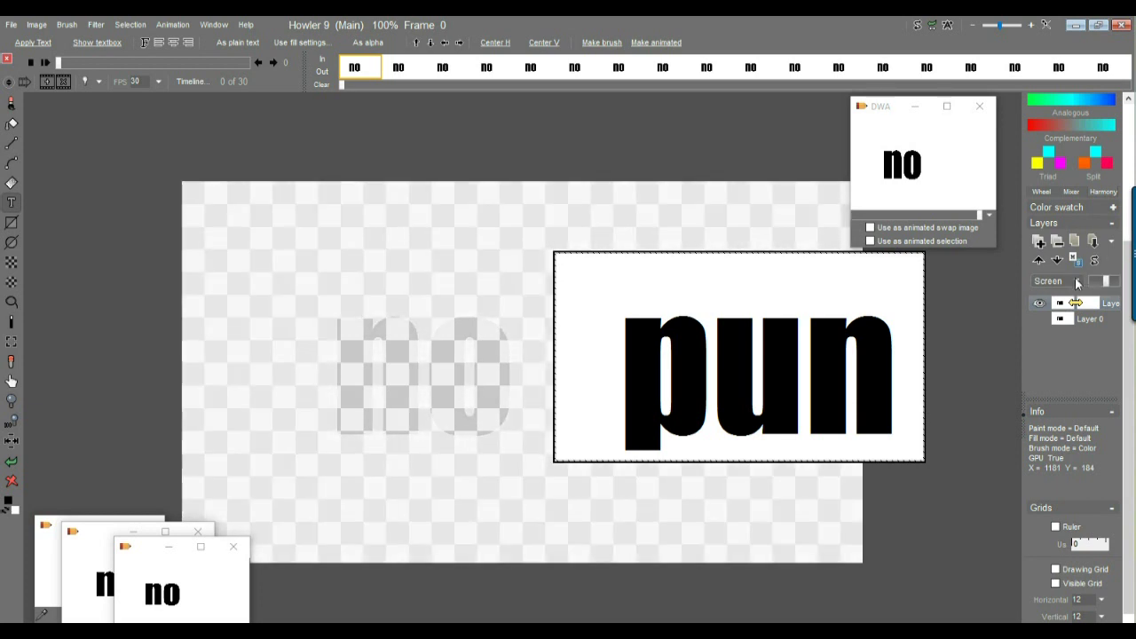
Set Layer 1 to Multiply at roughly half opacity, and make Layer 0 the selected, visible layer again
left_click(1077, 283)
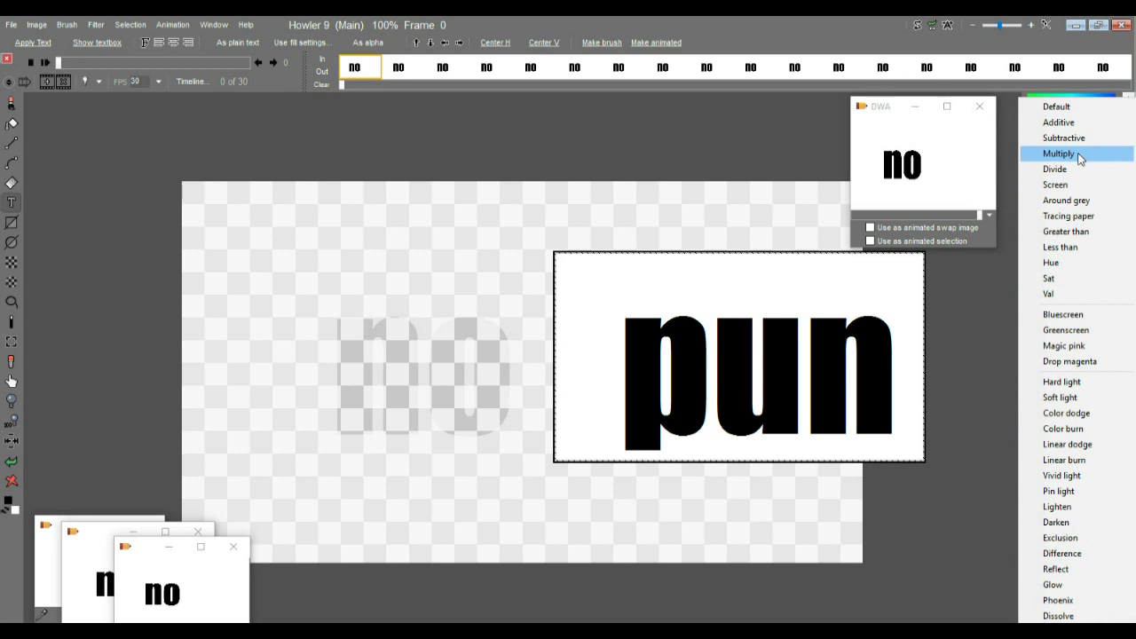
left_click(1081, 158)
left_click(1105, 285)
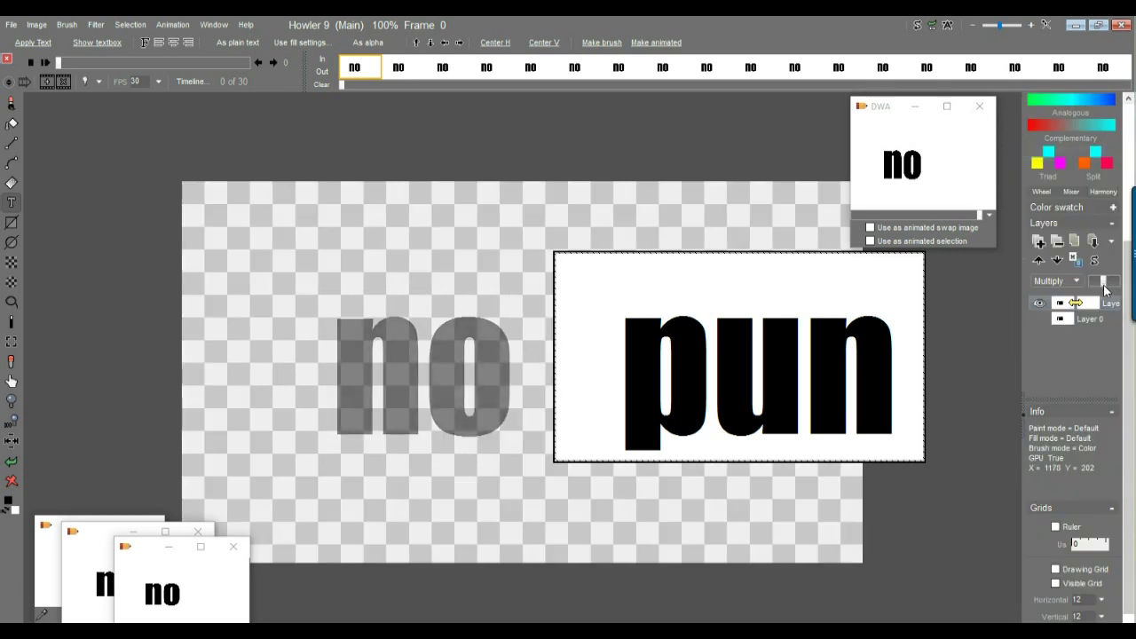
left_click(1065, 320)
left_click(1039, 318)
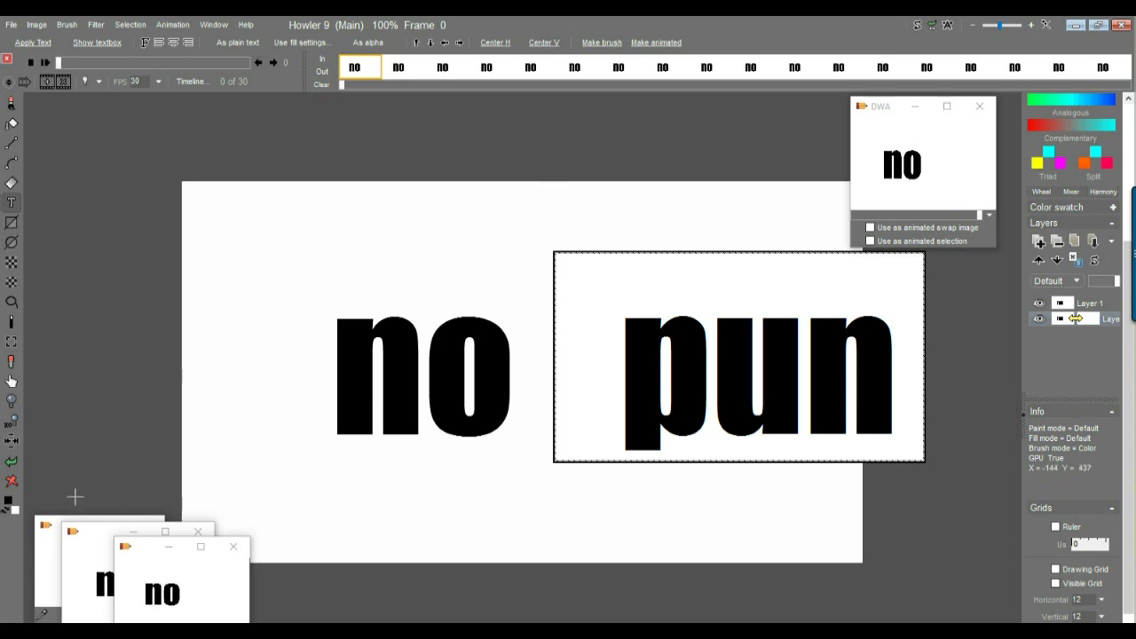
Clear the "no" image from Layer 0, toggling the layer's visibility to check it
left_click(12, 481)
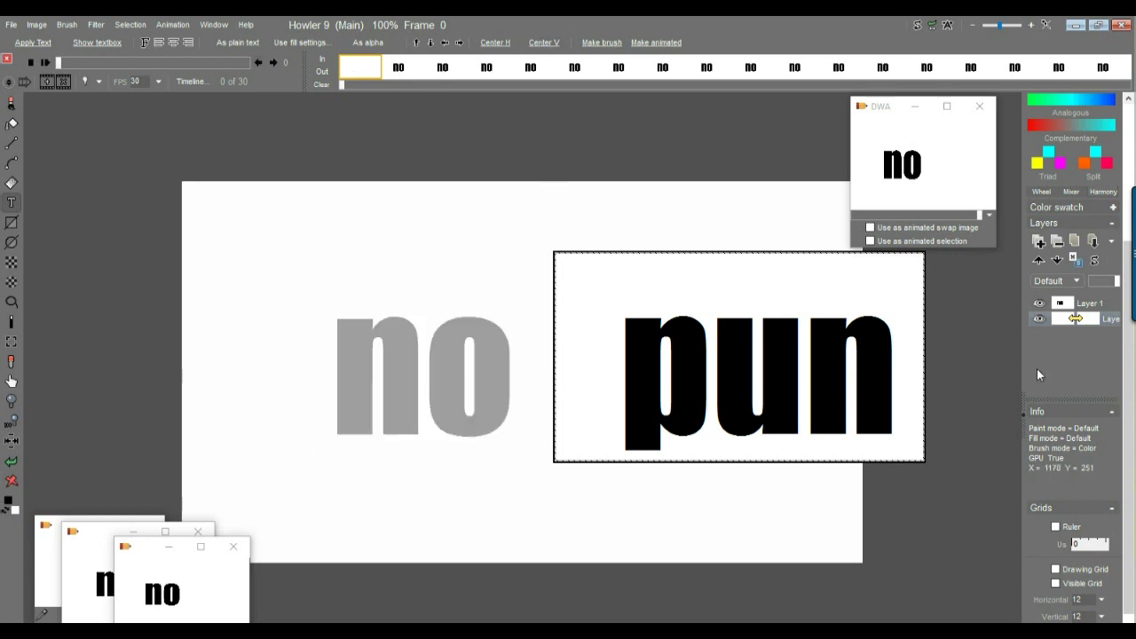
left_click(1039, 317)
left_click(1039, 315)
Create a 30-frame animation at 30 fps from the cleared Layer 0, freeing the existing animation
left_click(173, 24)
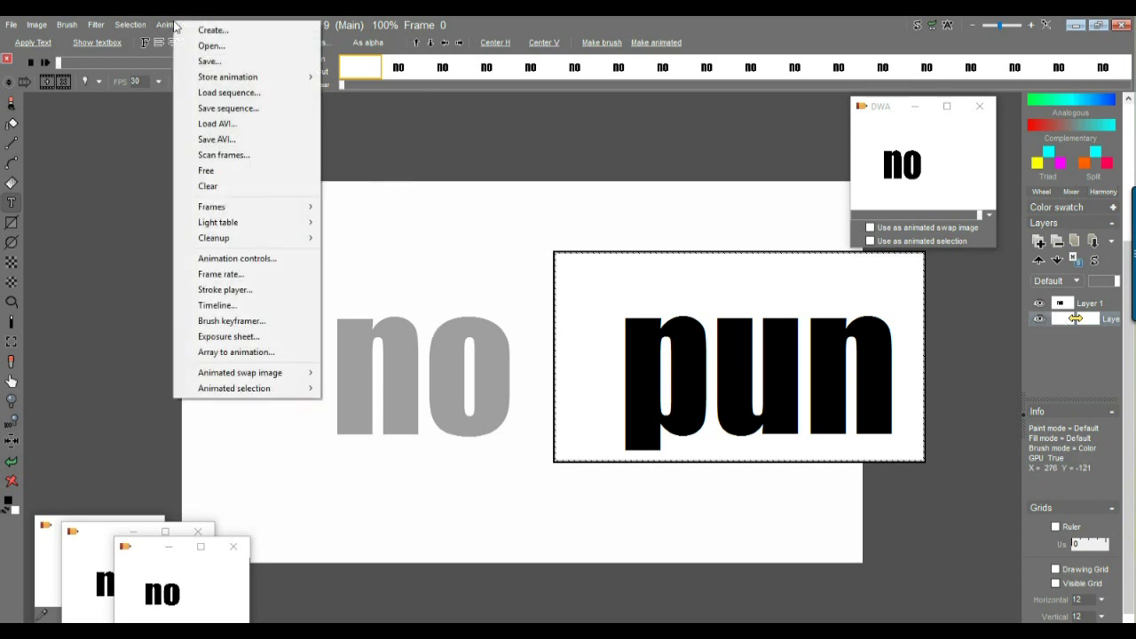
left_click(208, 28)
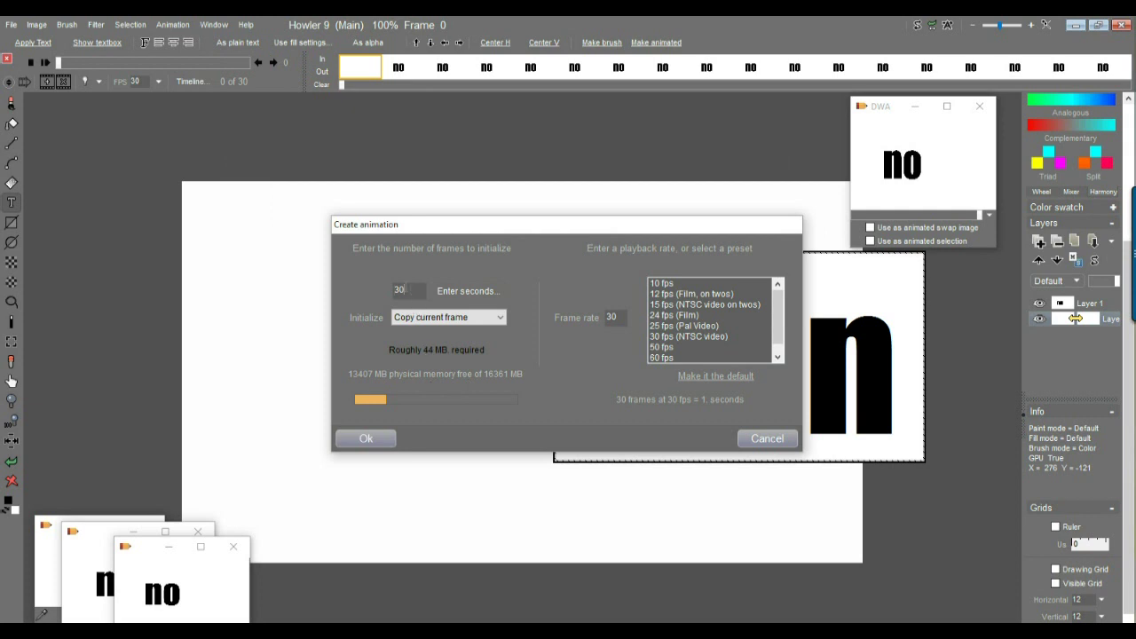
left_click(375, 443)
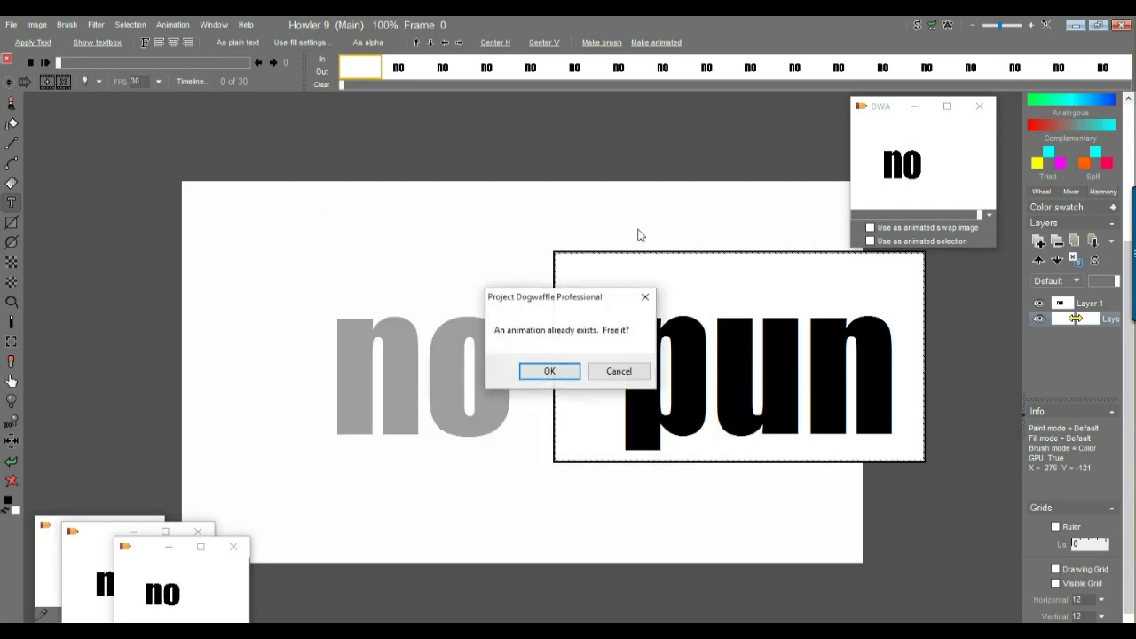
left_click(568, 380)
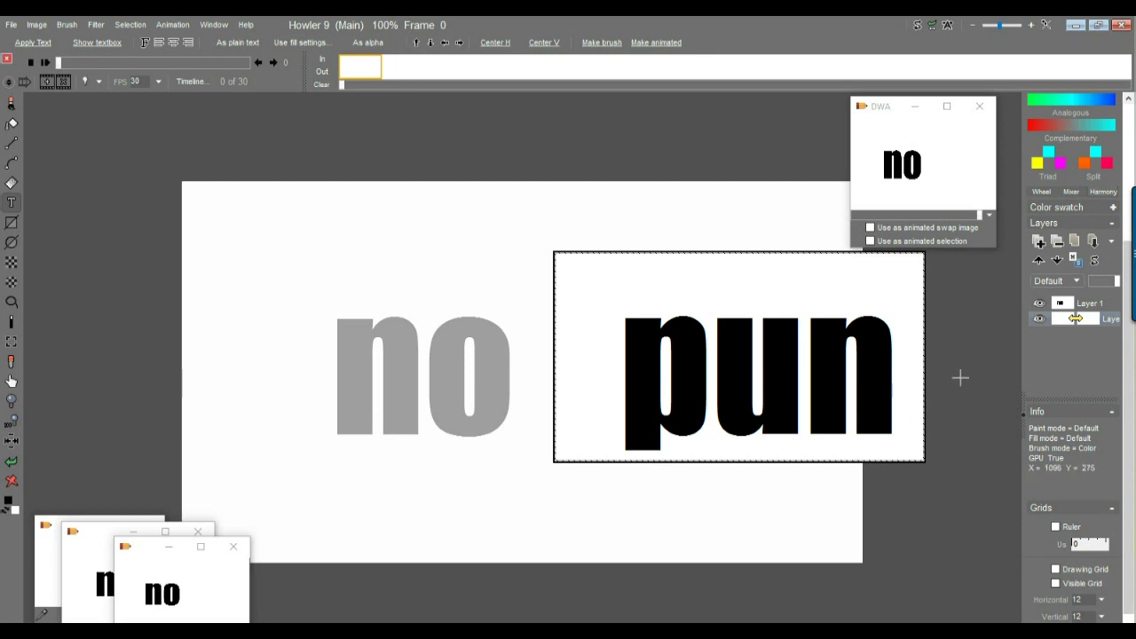
Place the "pun" text right after the faint "no" guide and apply it to Layer 0
left_click_drag(752, 356, 651, 358)
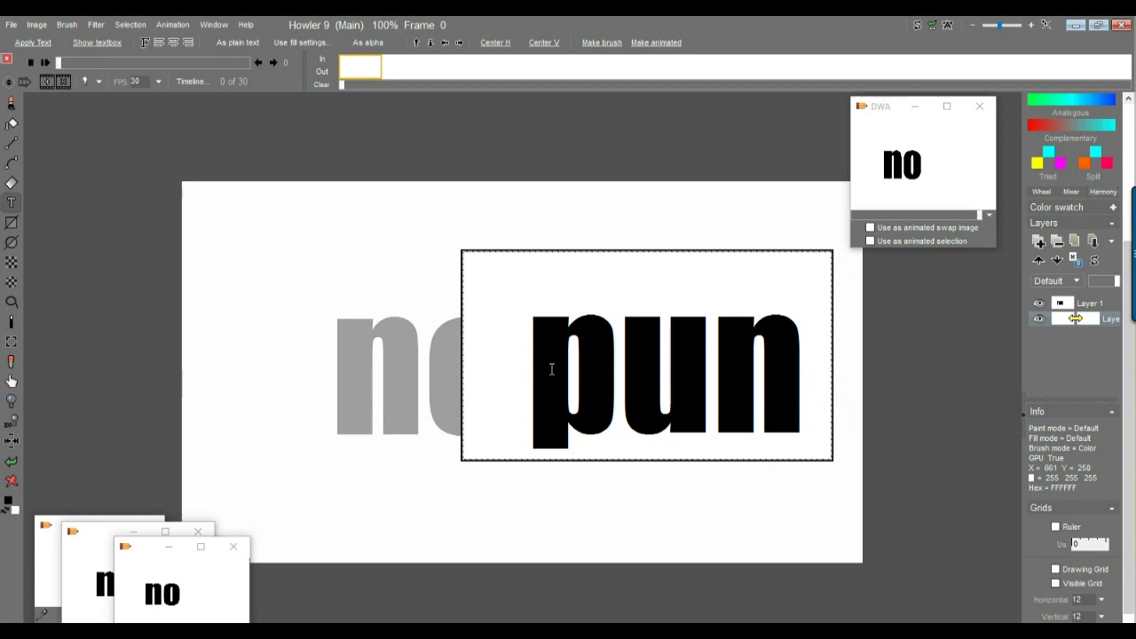
left_click_drag(602, 235, 649, 356)
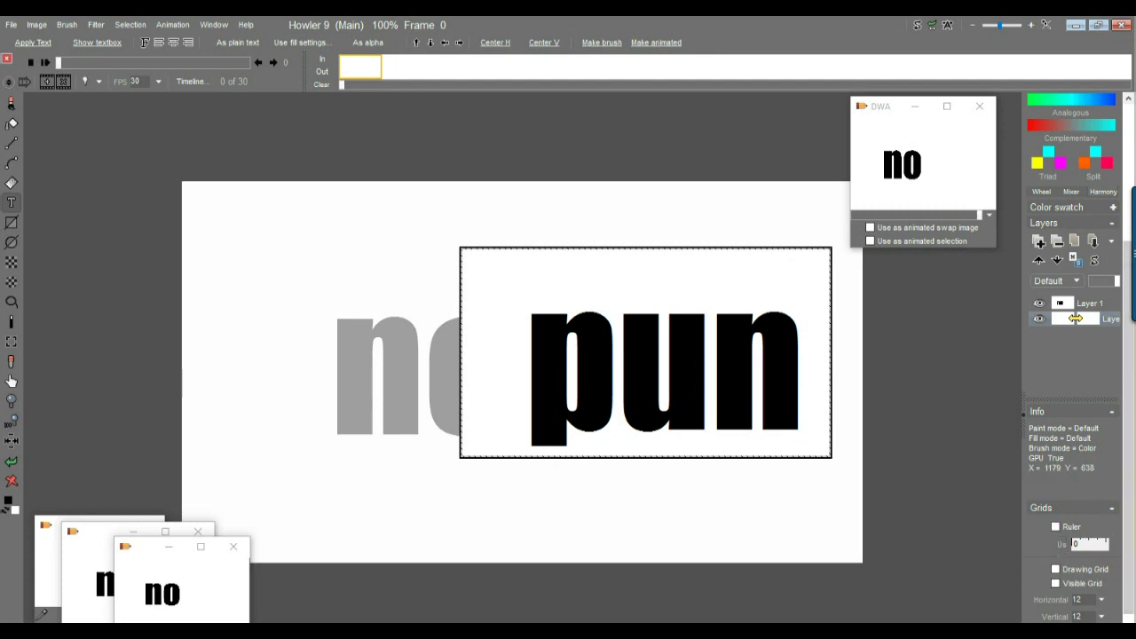
mouse_move(1075, 318)
left_click(36, 42)
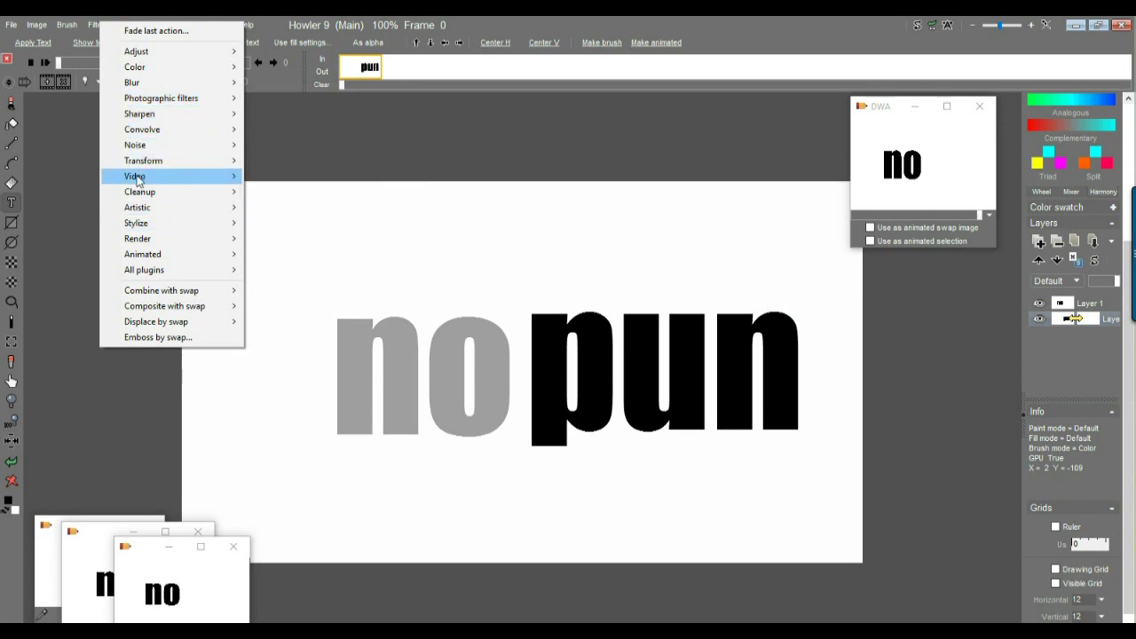
Align "pun" with the "no" guide by shifting Layer 0's pixels by X -14 and Y 6
mouse_move(200, 162)
left_click(281, 178)
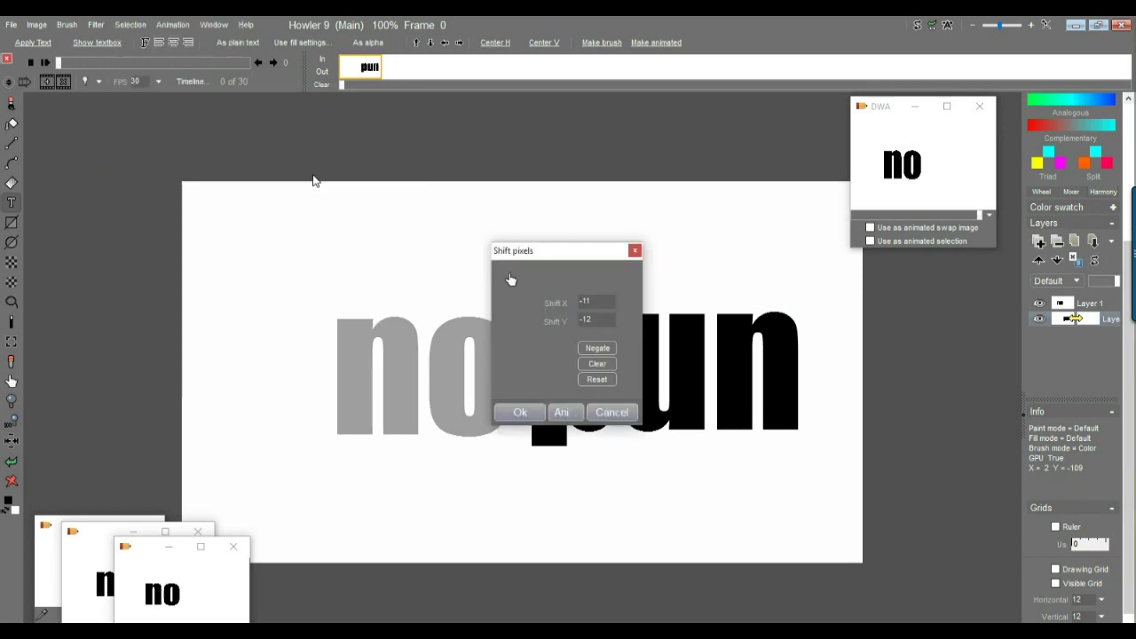
left_click_drag(534, 252, 202, 230)
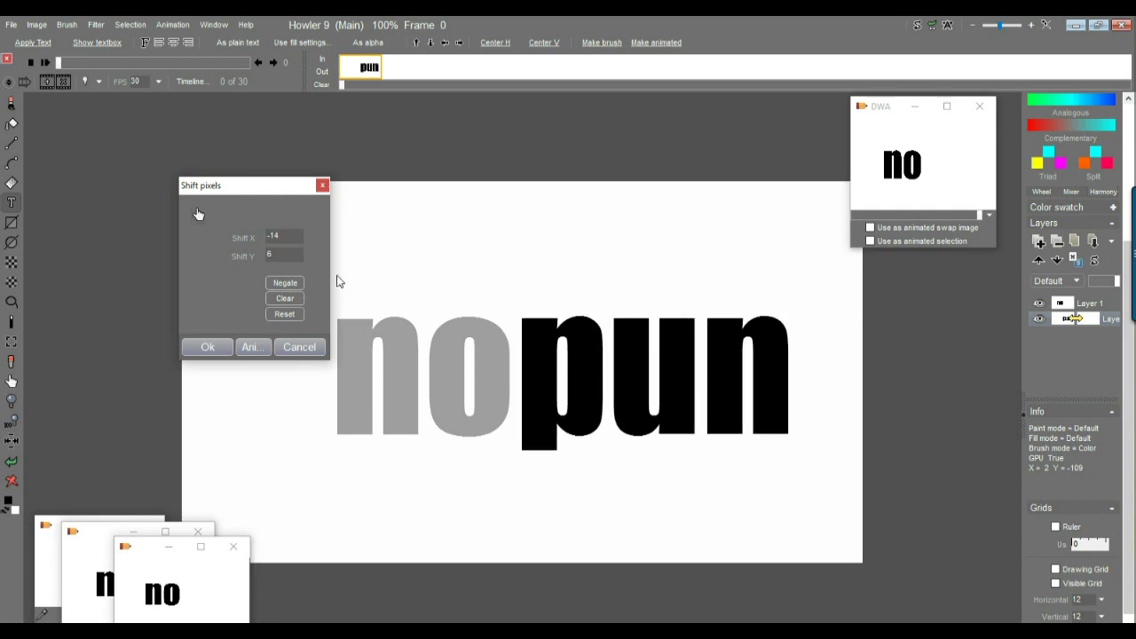
left_click(211, 349)
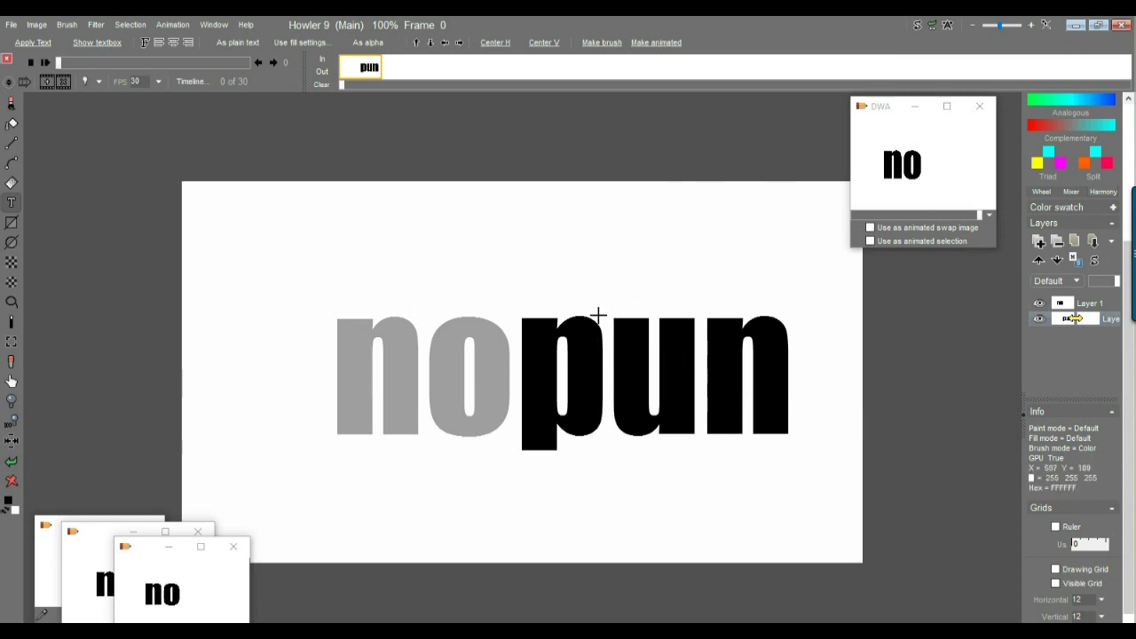
Replace the animation with a new 60-frame one at 30 fps, initialized by copying the current "pun" frame
left_click(882, 109)
mouse_move(882, 108)
left_mouse_down()
mouse_move(881, 135)
mouse_move(879, 123)
left_mouse_up()
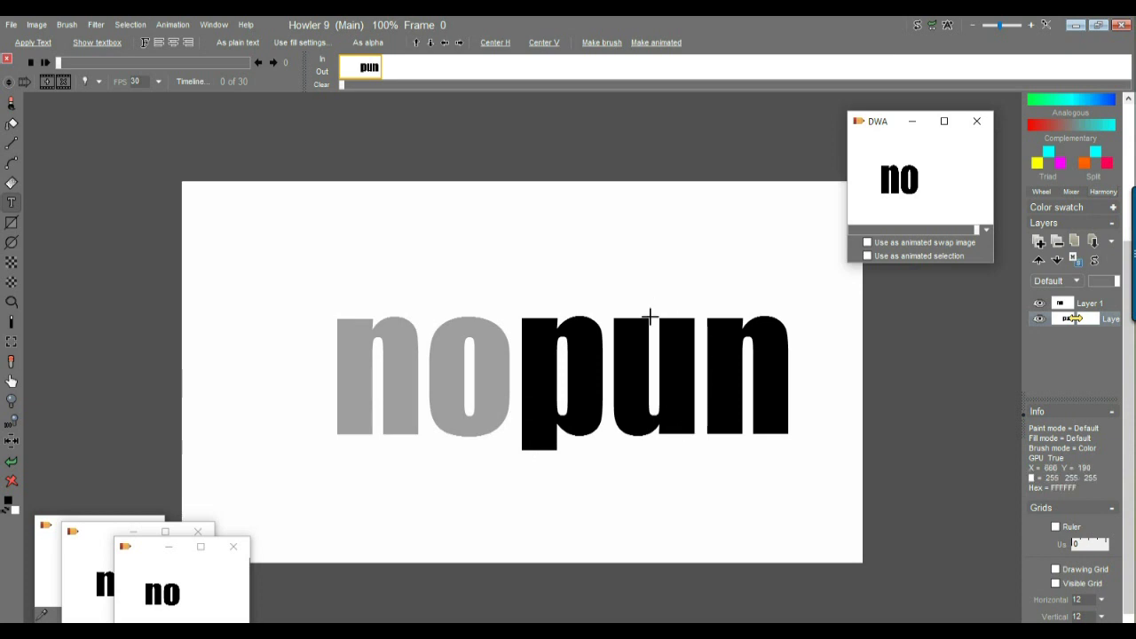
left_click(172, 24)
left_click(200, 32)
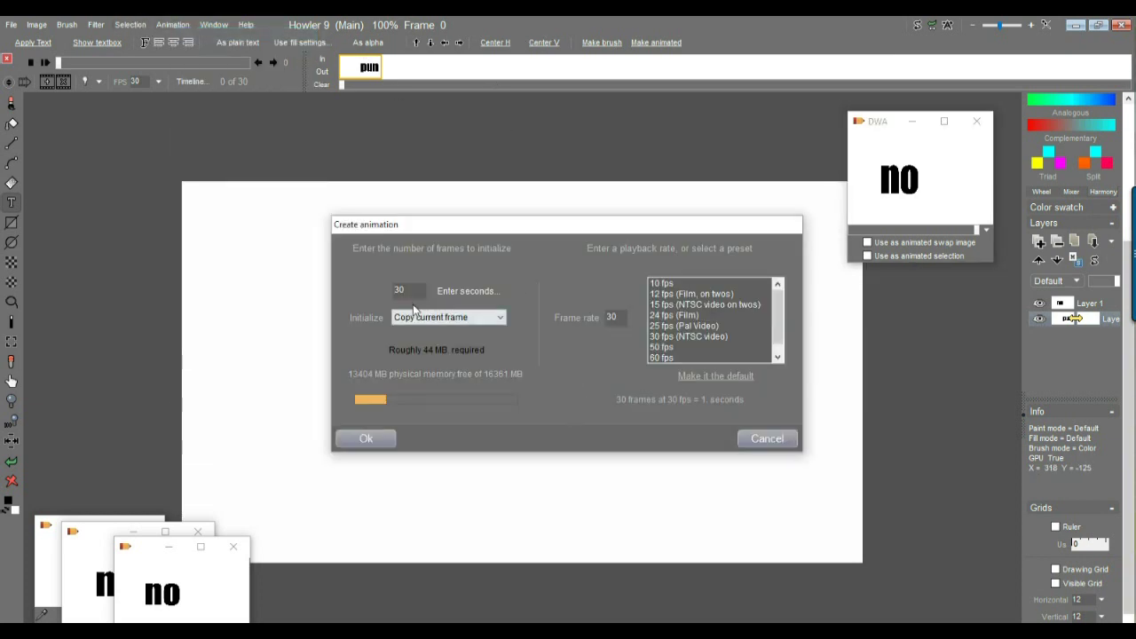
left_click_drag(413, 289, 365, 290)
type("60")
left_click(370, 436)
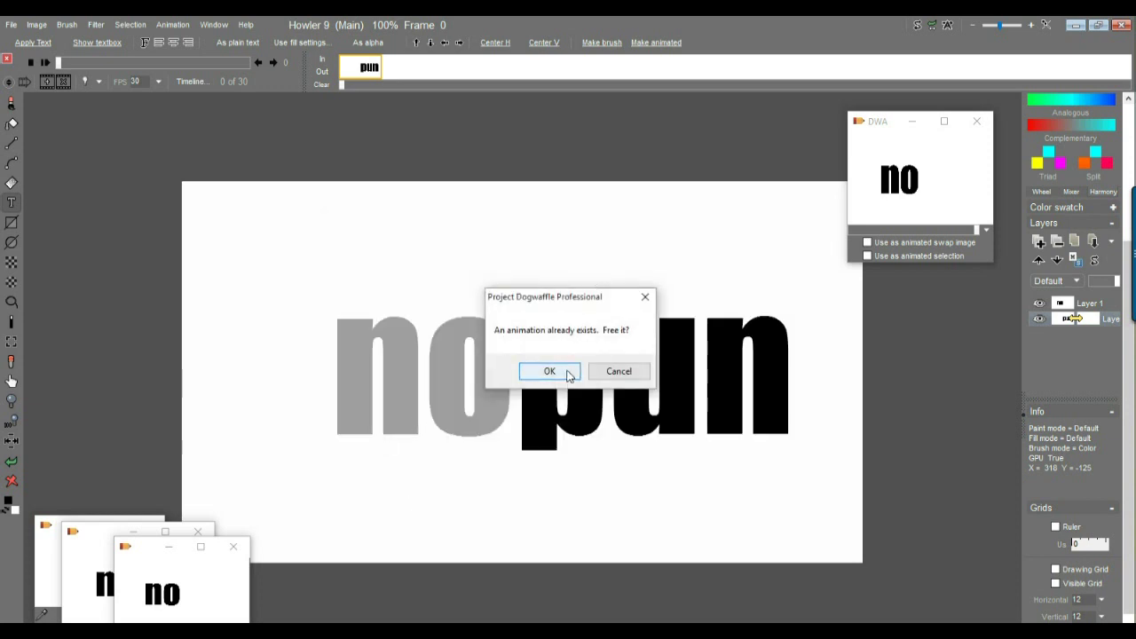
left_click(568, 373)
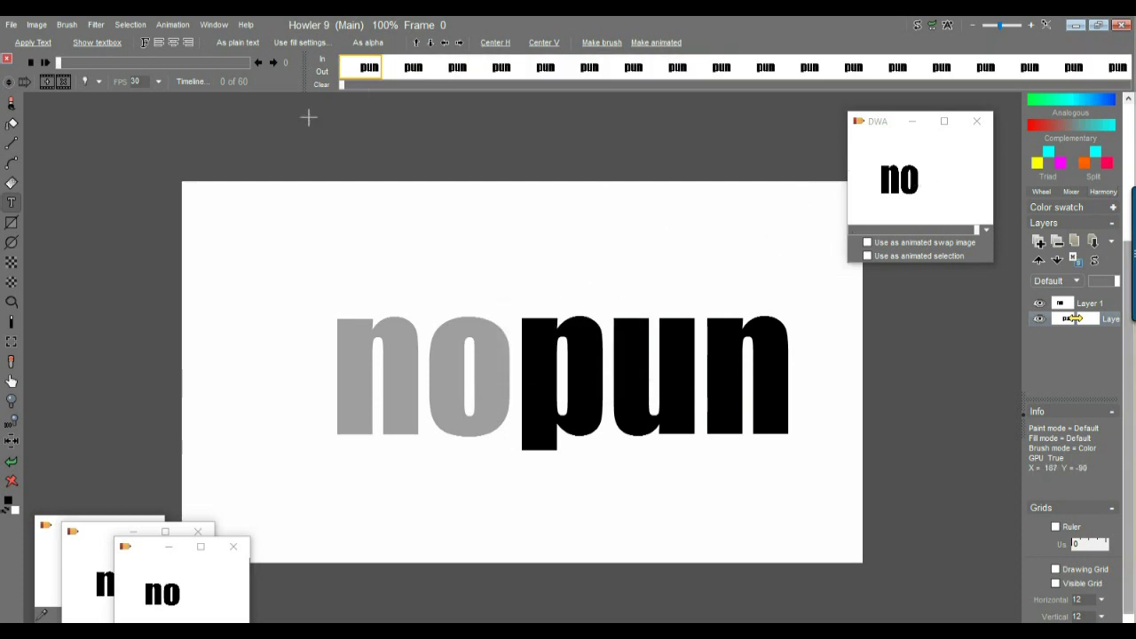
mouse_move(977, 230)
left_mouse_down()
mouse_move(899, 228)
mouse_move(994, 228)
mouse_move(932, 229)
mouse_move(979, 236)
left_mouse_up()
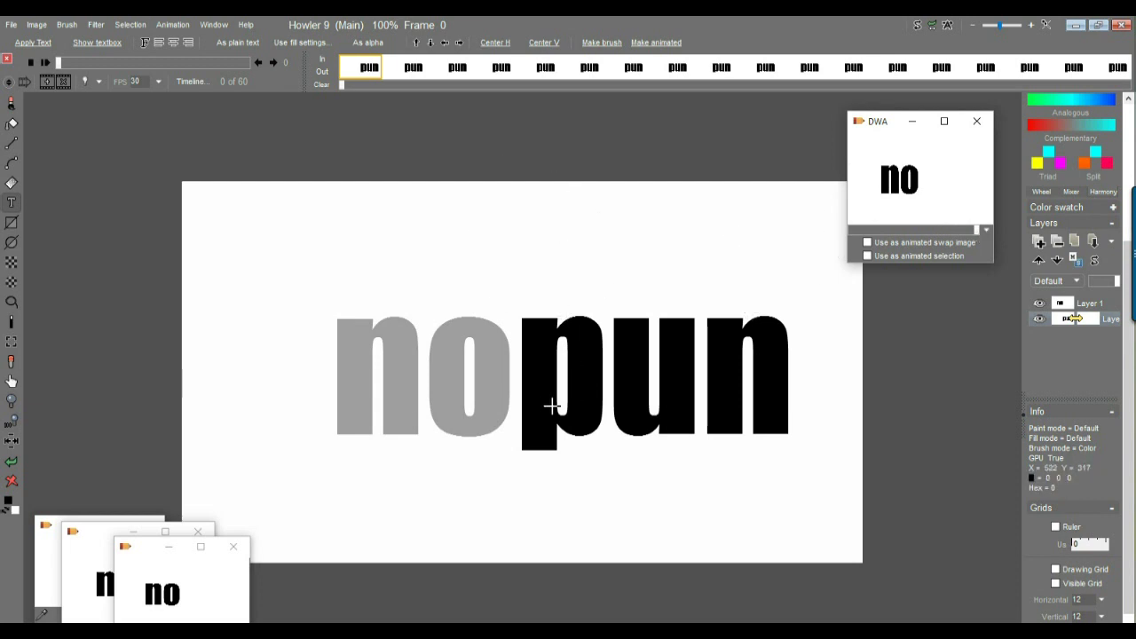
Go to the animation's last frame, 59, and hide Layer 1 so only the "pun" layer shows
left_click_drag(69, 64, 253, 67)
mouse_move(976, 232)
left_mouse_down()
mouse_move(884, 230)
mouse_move(991, 236)
left_mouse_up()
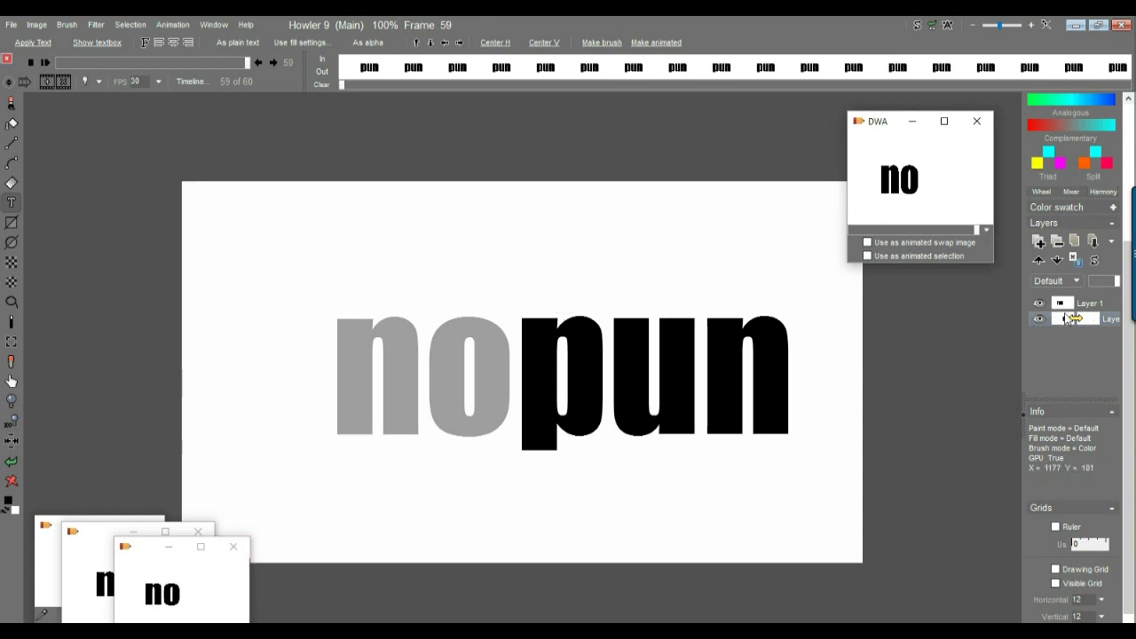
left_click(1039, 303)
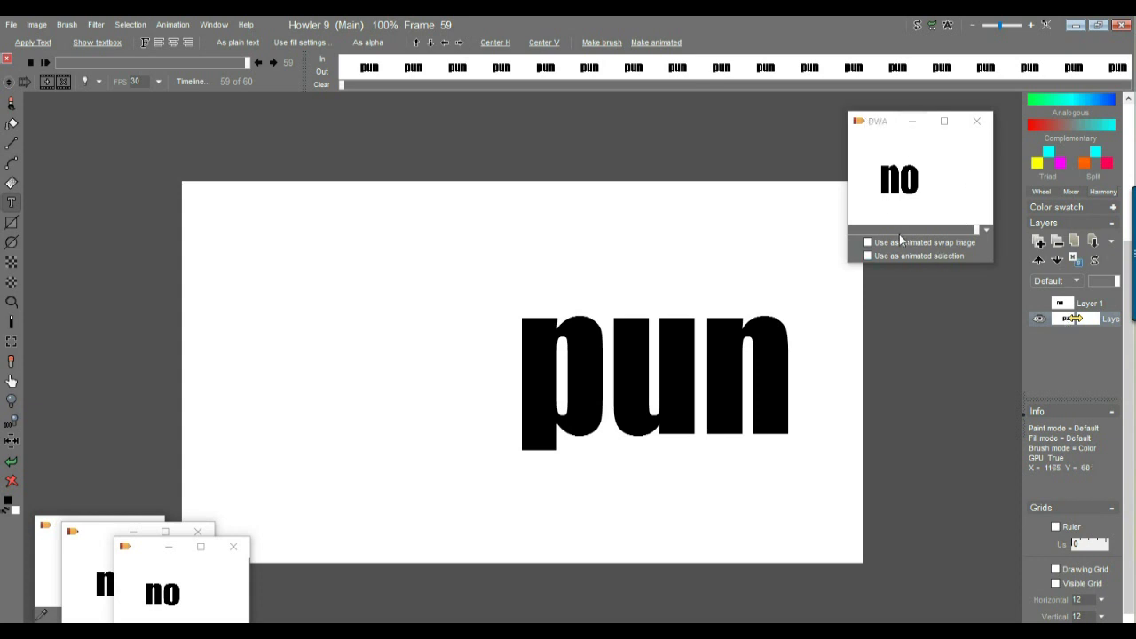
Turn on swap layer mixing and set the stored "no" animation to be used as an animated swap image
left_click_drag(974, 229, 930, 230)
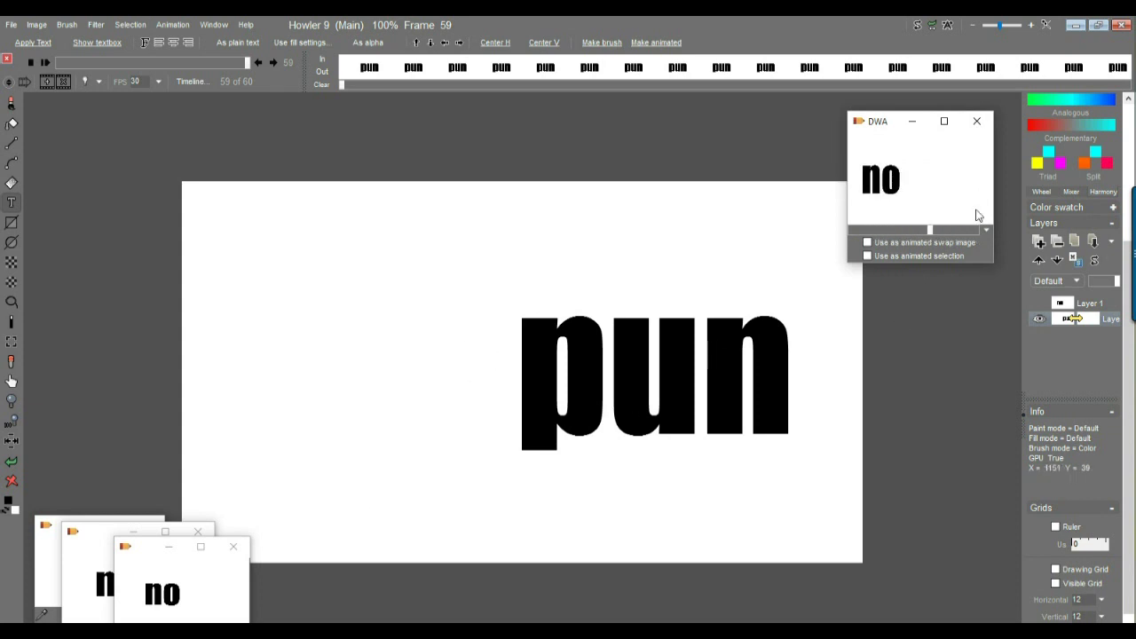
left_click(139, 62)
left_click_drag(138, 64, 170, 62)
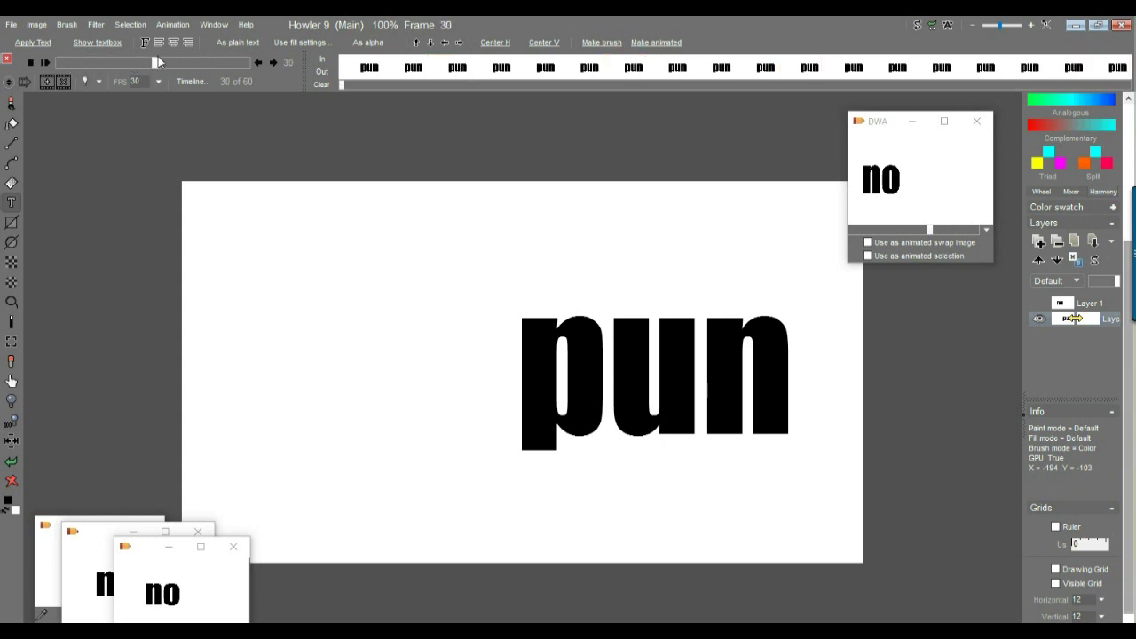
mouse_move(930, 231)
left_mouse_down()
mouse_move(906, 231)
mouse_move(946, 229)
mouse_move(903, 231)
mouse_move(962, 232)
mouse_move(914, 233)
mouse_move(945, 230)
left_mouse_up()
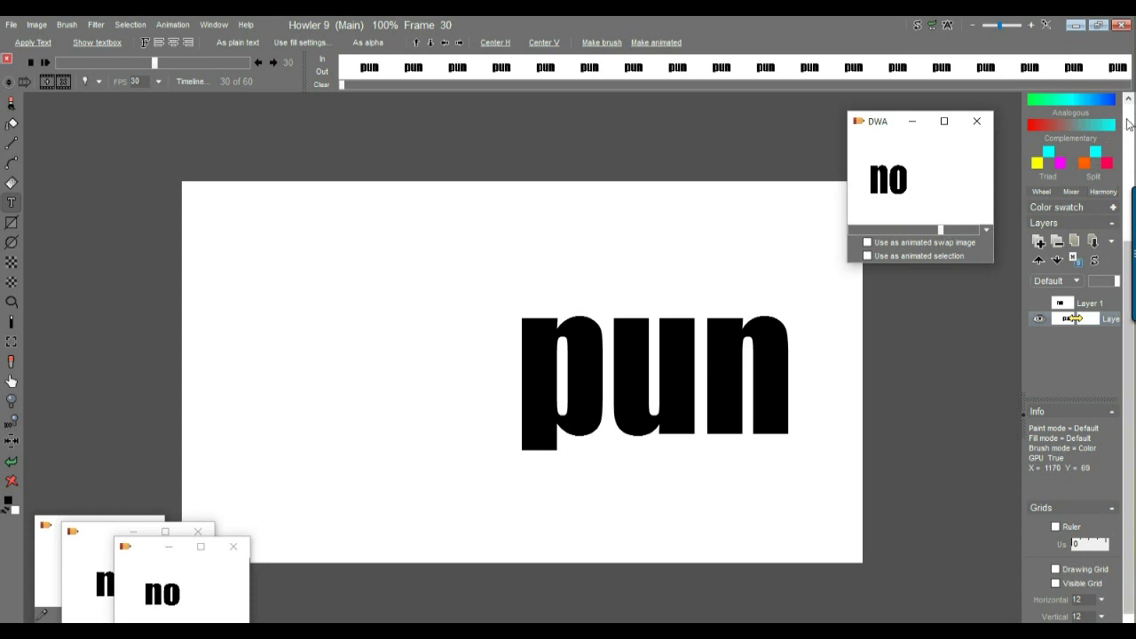
scroll(1066, 178, "up", 3)
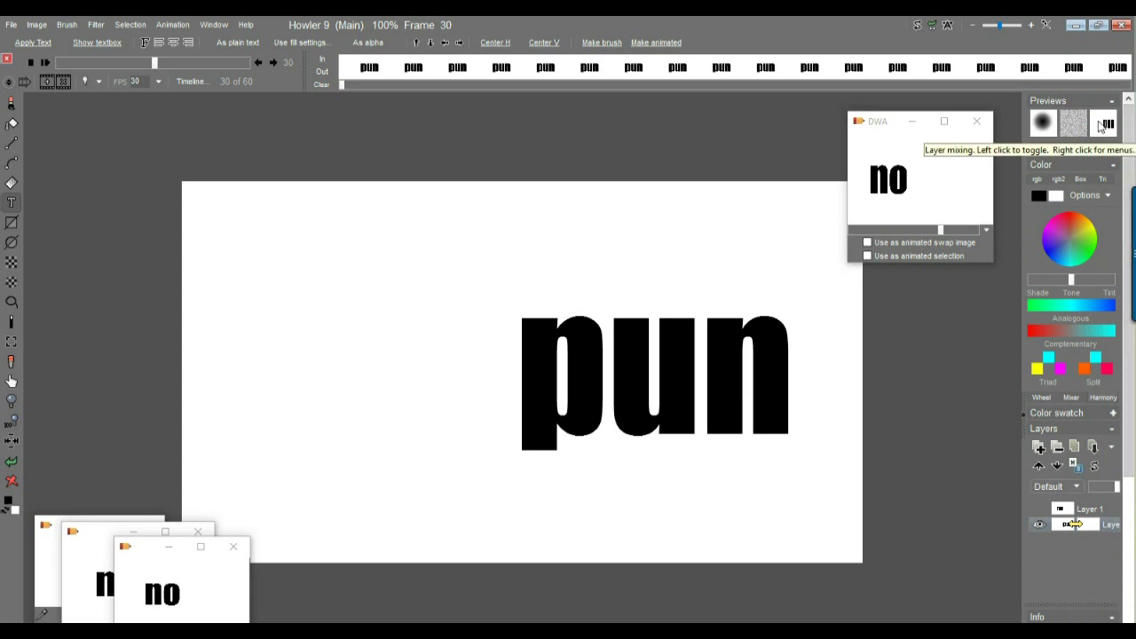
left_click(1101, 127)
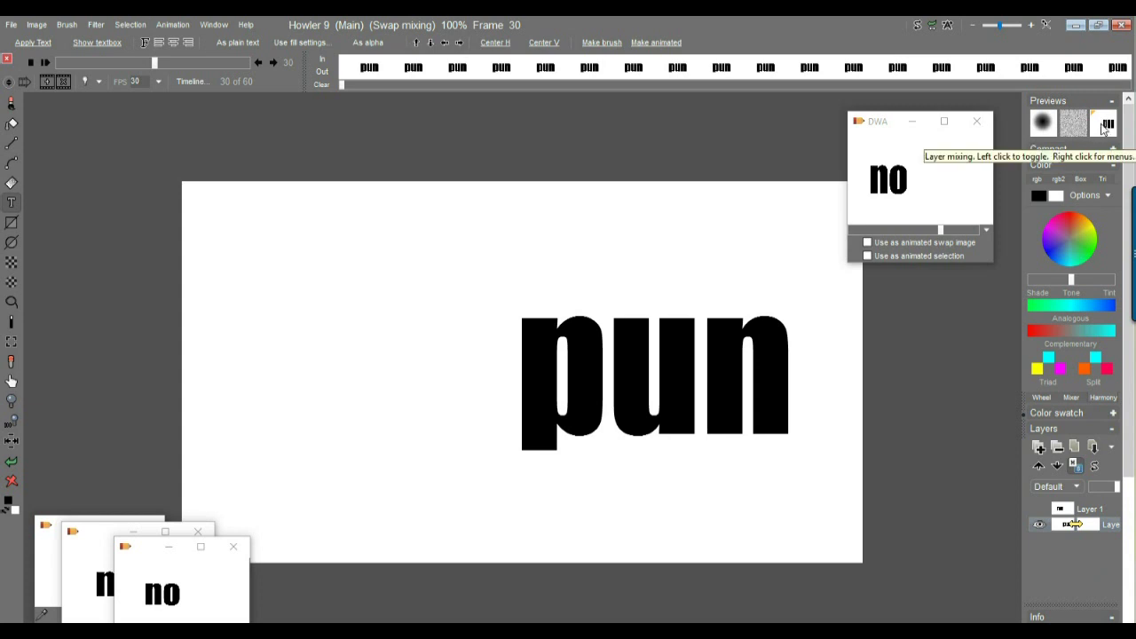
left_click(1104, 129)
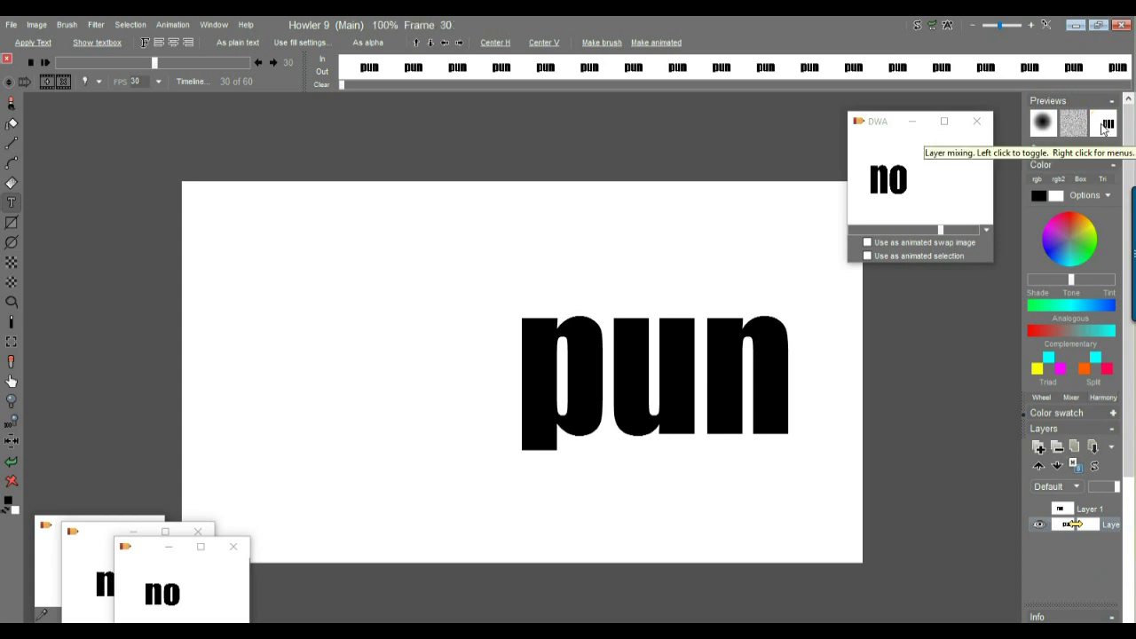
left_click(1104, 129)
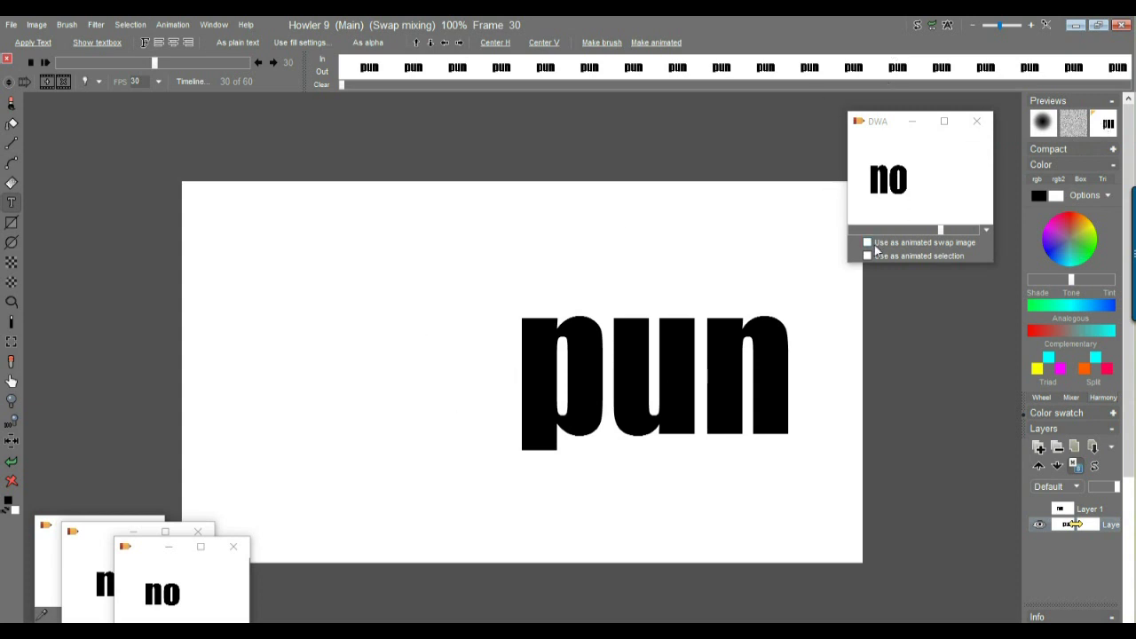
left_click_drag(934, 230, 899, 237)
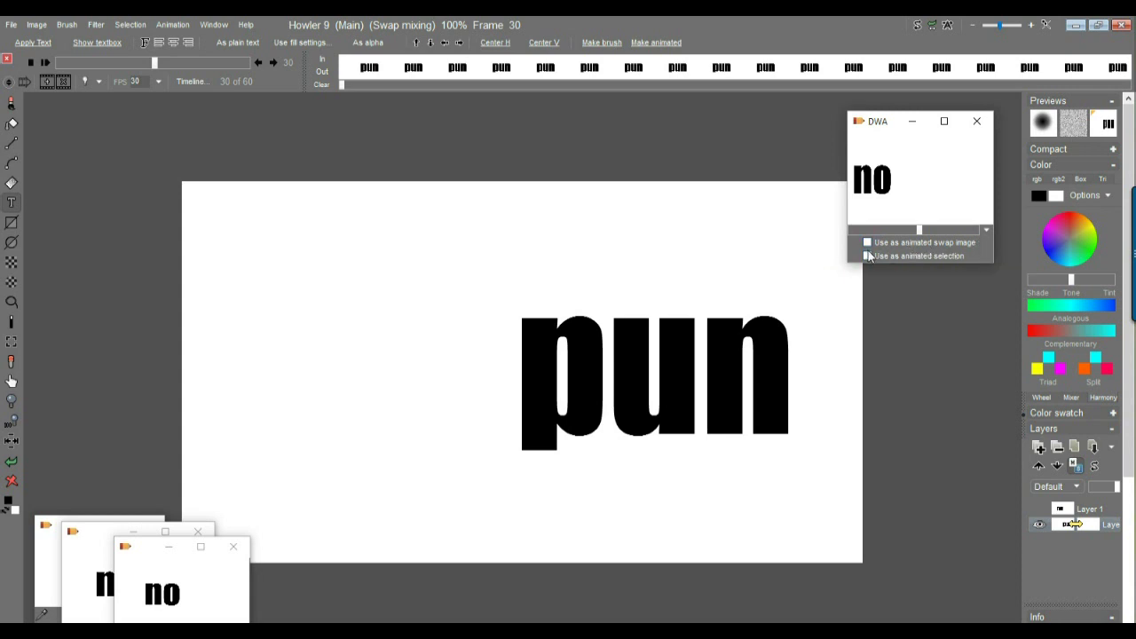
Preview how the moving "no" combines with "pun" across the animation, returning to frame 0
mouse_move(153, 64)
left_mouse_down()
mouse_move(89, 63)
mouse_move(145, 64)
left_mouse_up()
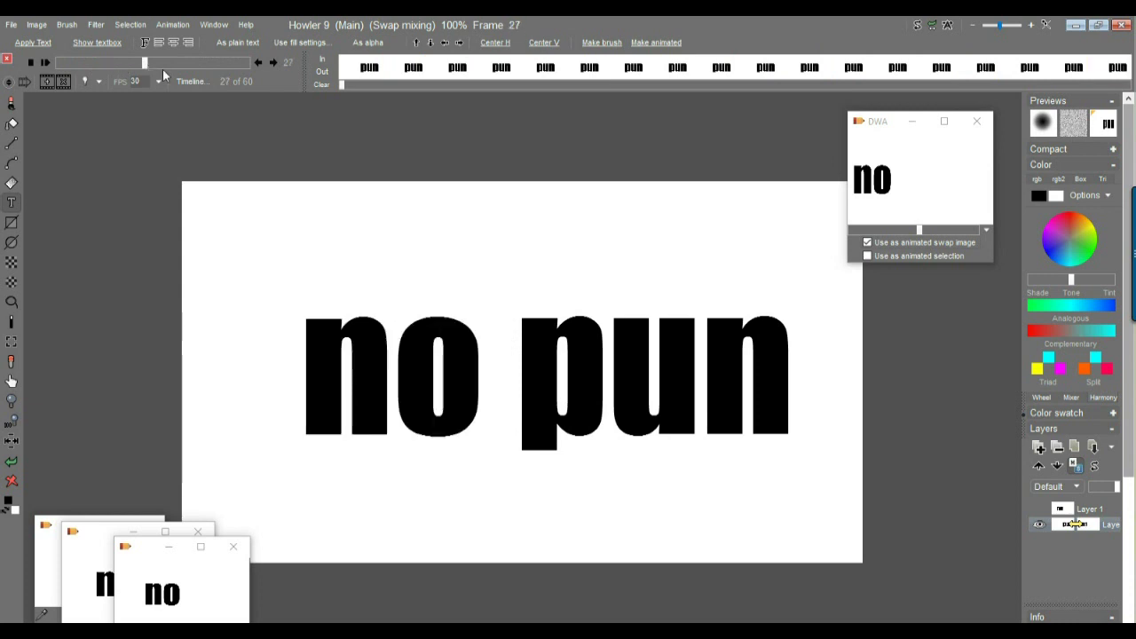
left_click_drag(152, 62, 120, 76)
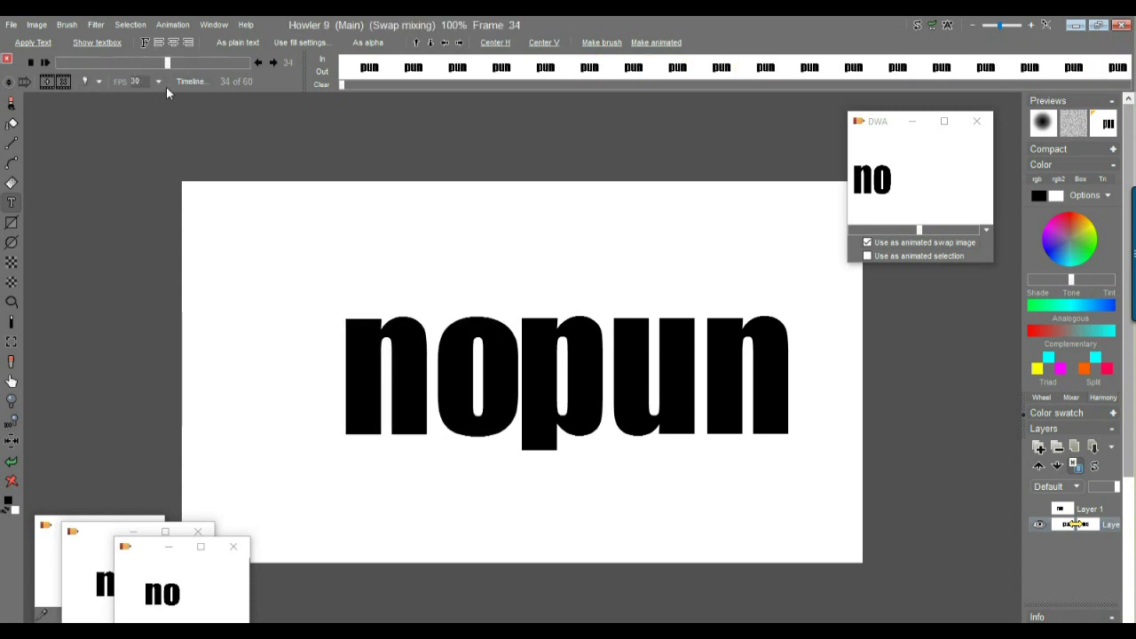
left_click_drag(170, 62, 129, 80)
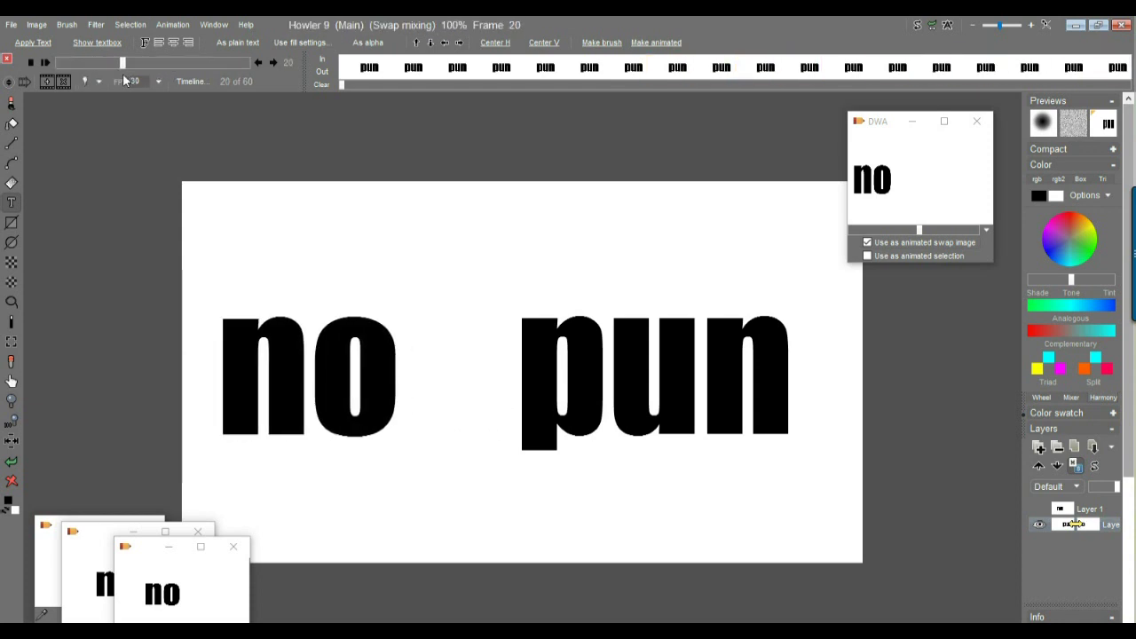
left_click_drag(125, 81, 60, 79)
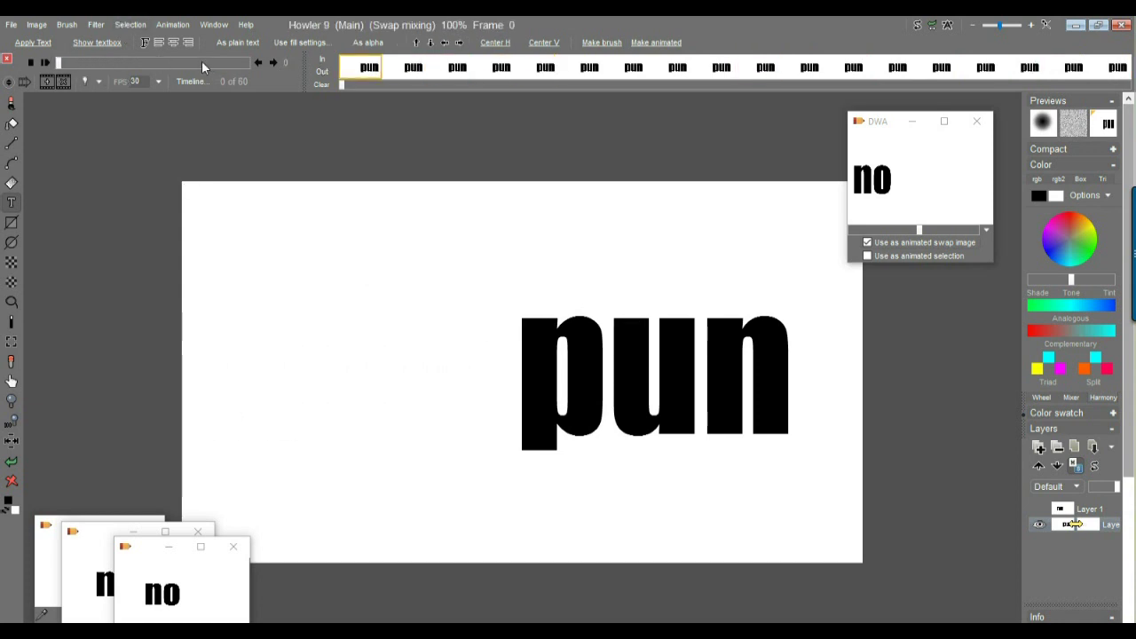
left_click_drag(163, 64, 86, 64)
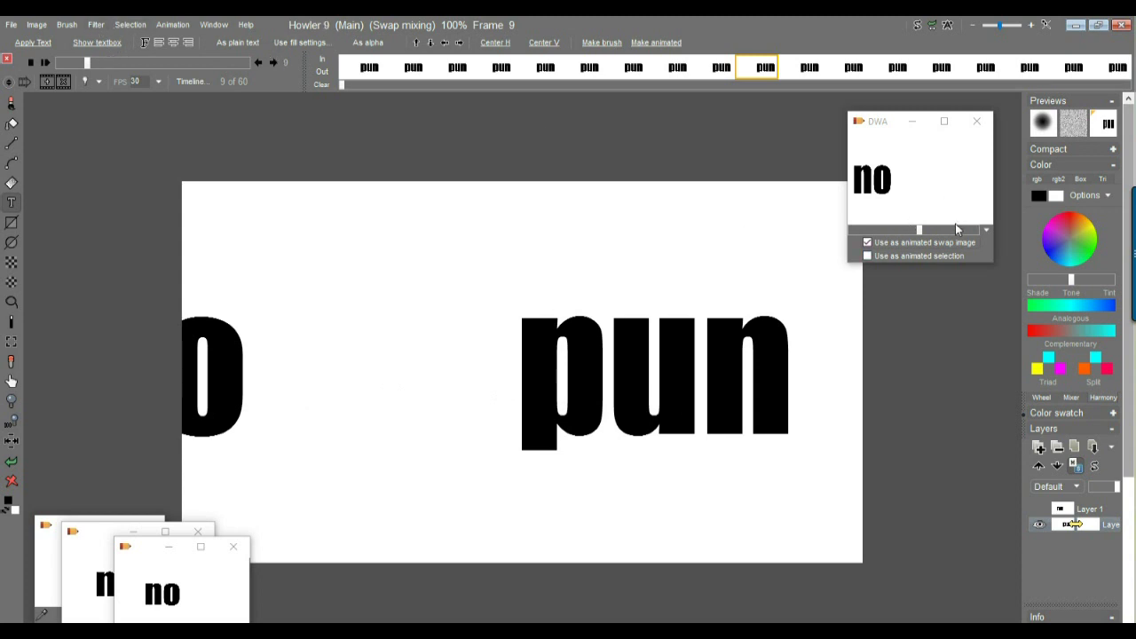
left_click(867, 244)
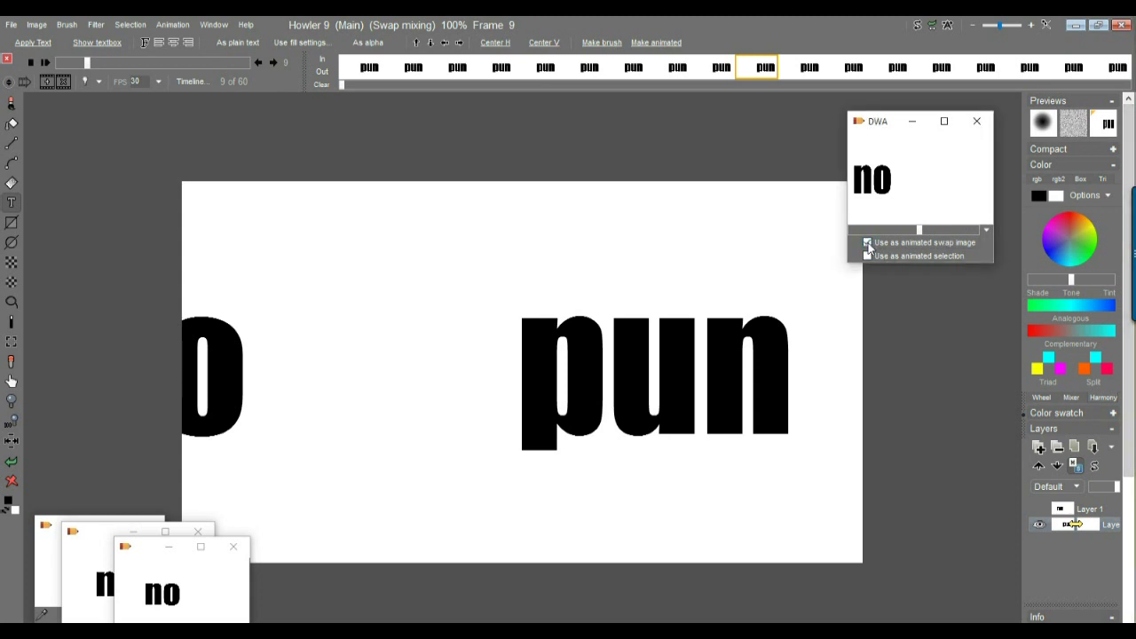
left_click_drag(81, 67, 103, 65)
left_click_drag(427, 75, 369, 68)
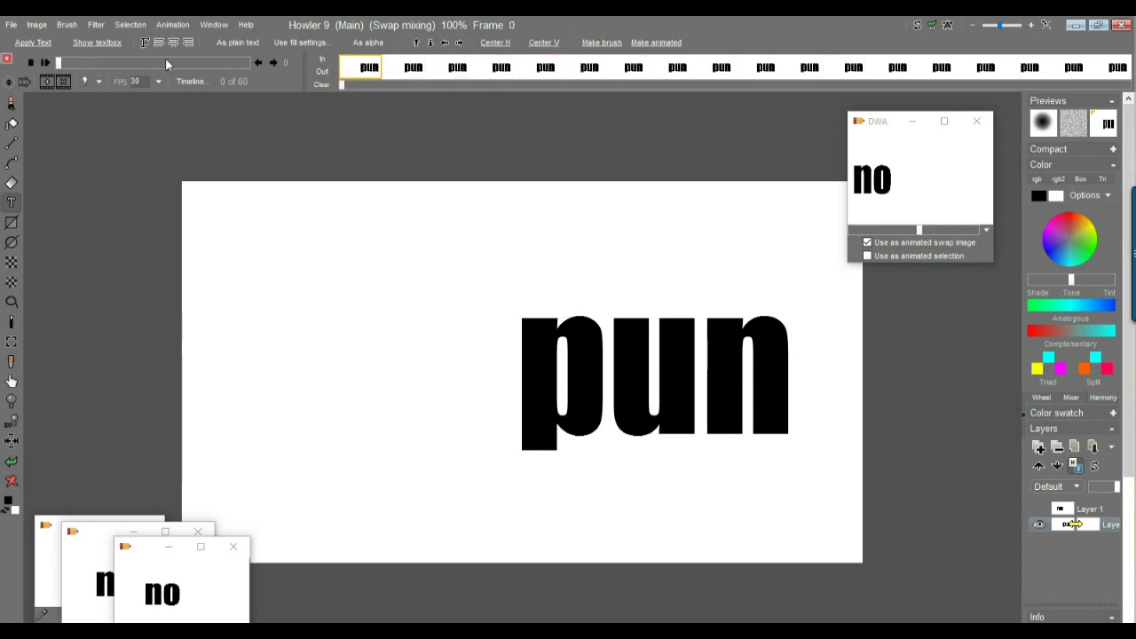
Shift the "pun" pixels by X -333 and Y 6 in all frames of the animation
left_click(97, 25)
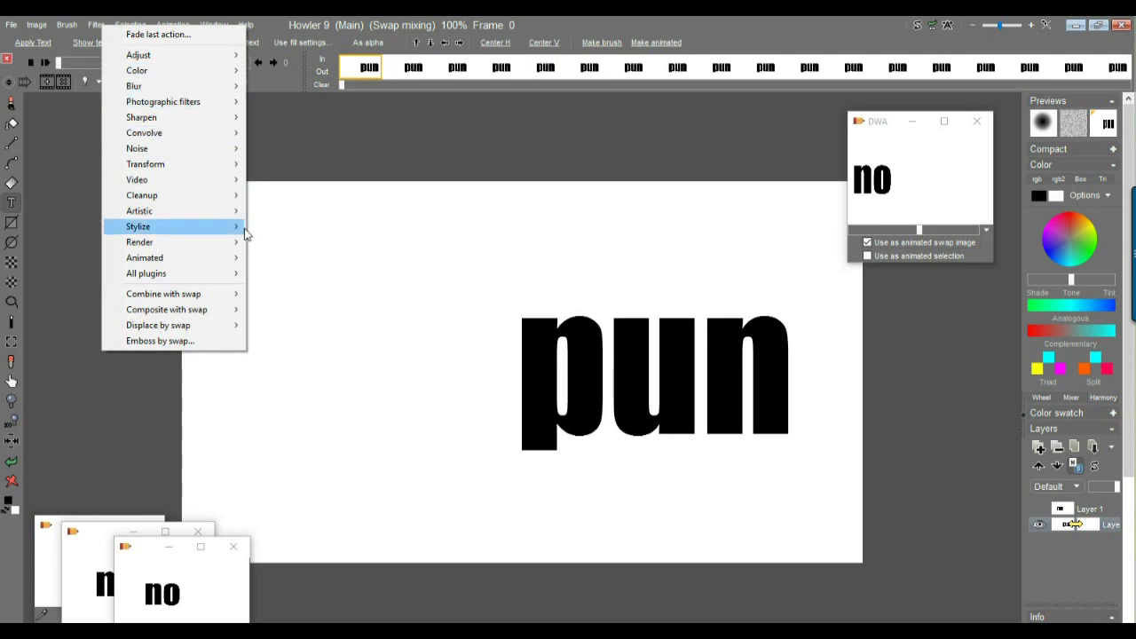
mouse_move(196, 165)
left_click(320, 183)
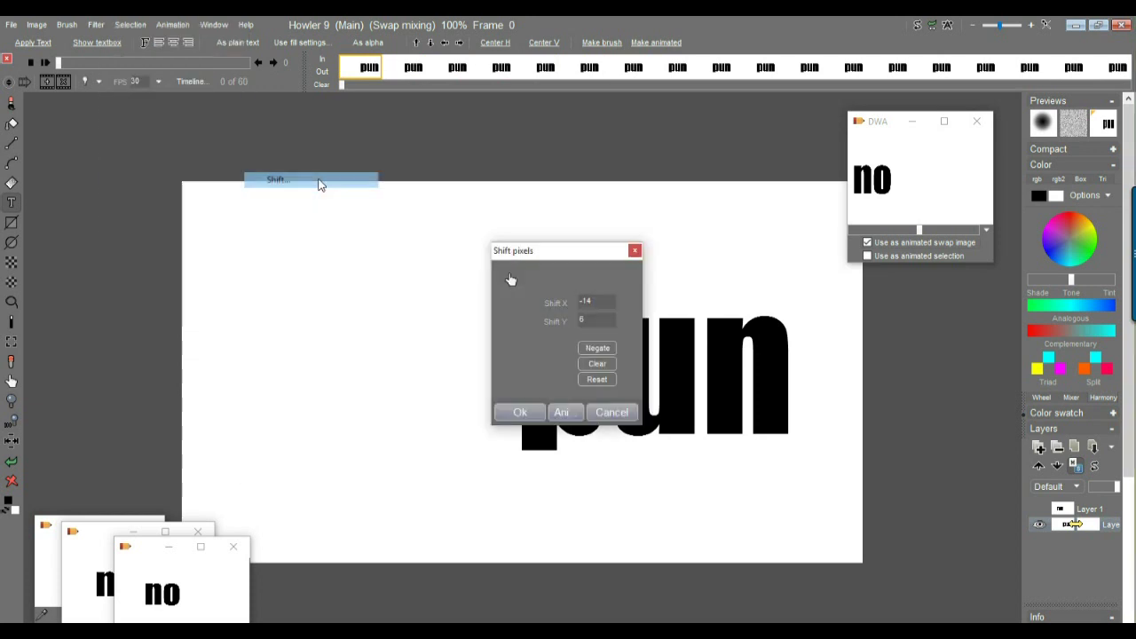
mouse_move(511, 281)
left_mouse_down()
mouse_move(369, 280)
mouse_move(347, 314)
mouse_move(343, 246)
mouse_move(363, 297)
mouse_move(549, 277)
mouse_move(526, 277)
left_mouse_up()
left_click(596, 380)
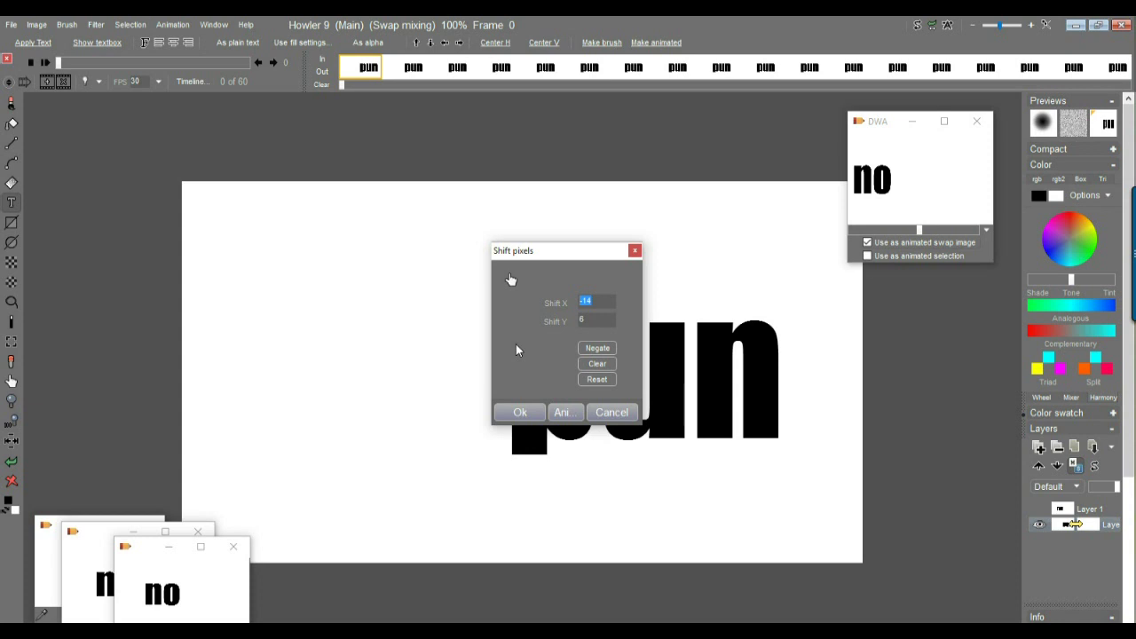
type("-66")
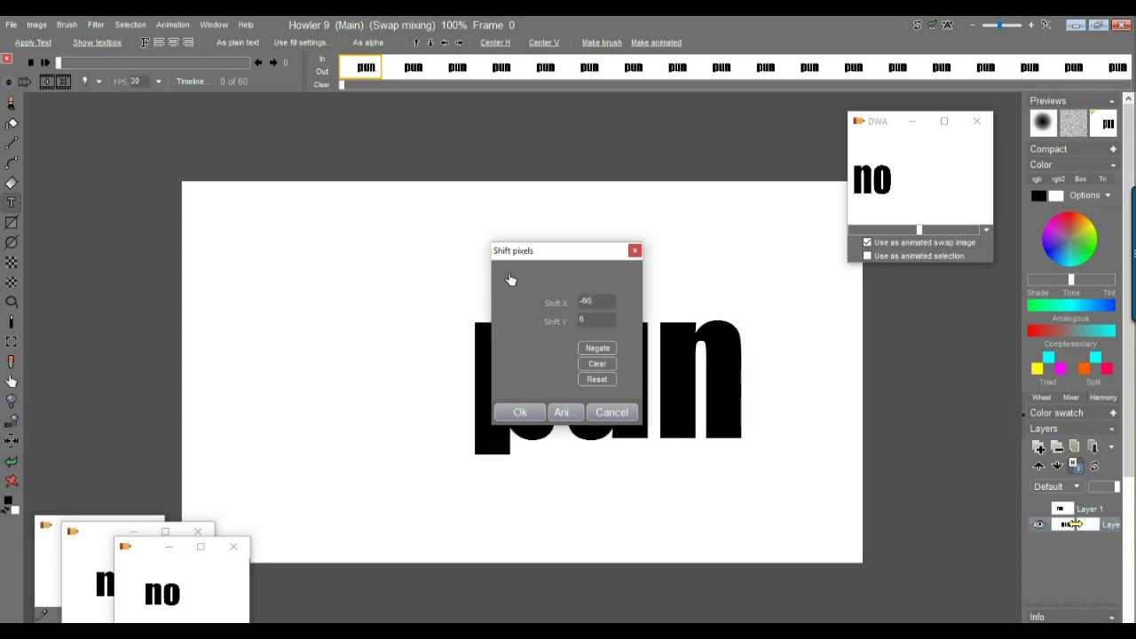
type("6")
key("ctrl+a")
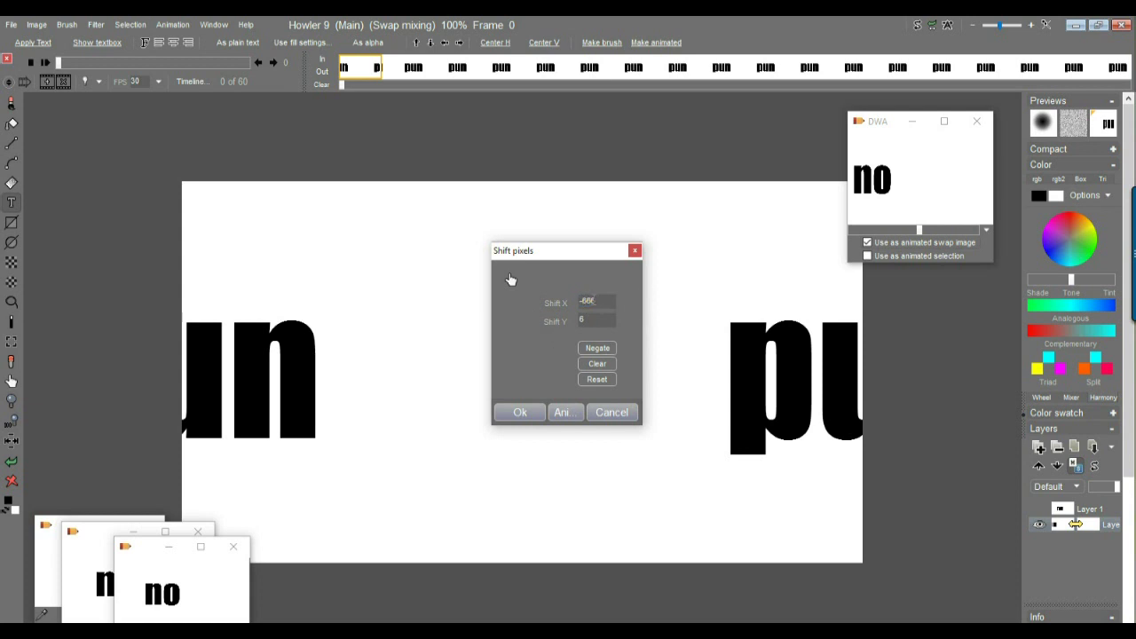
type("-333")
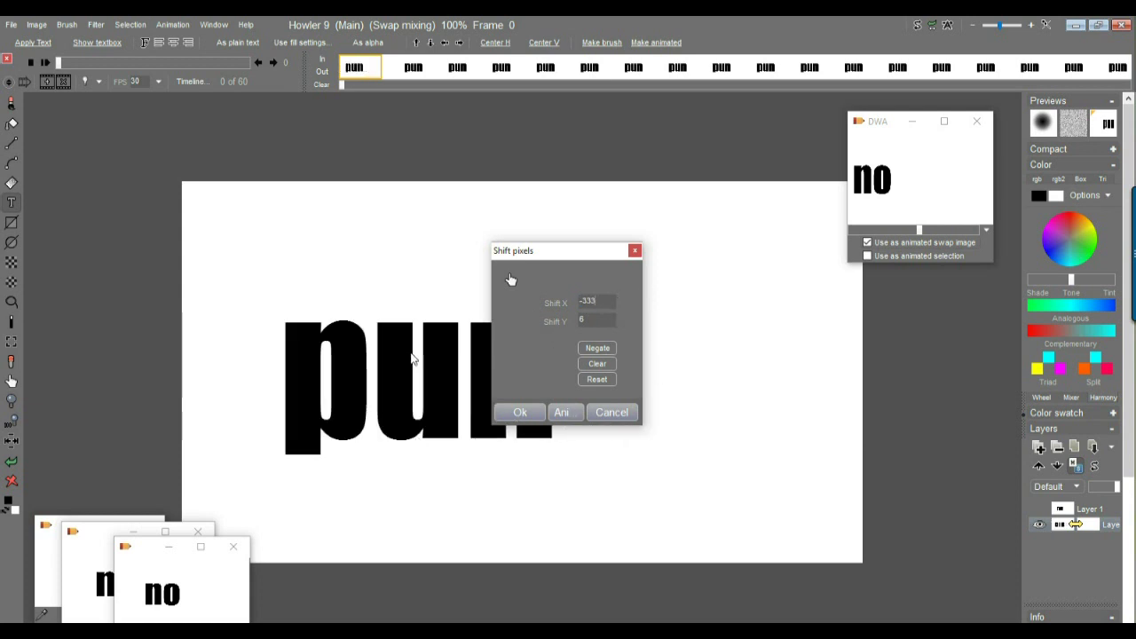
left_click_drag(548, 257, 644, 193)
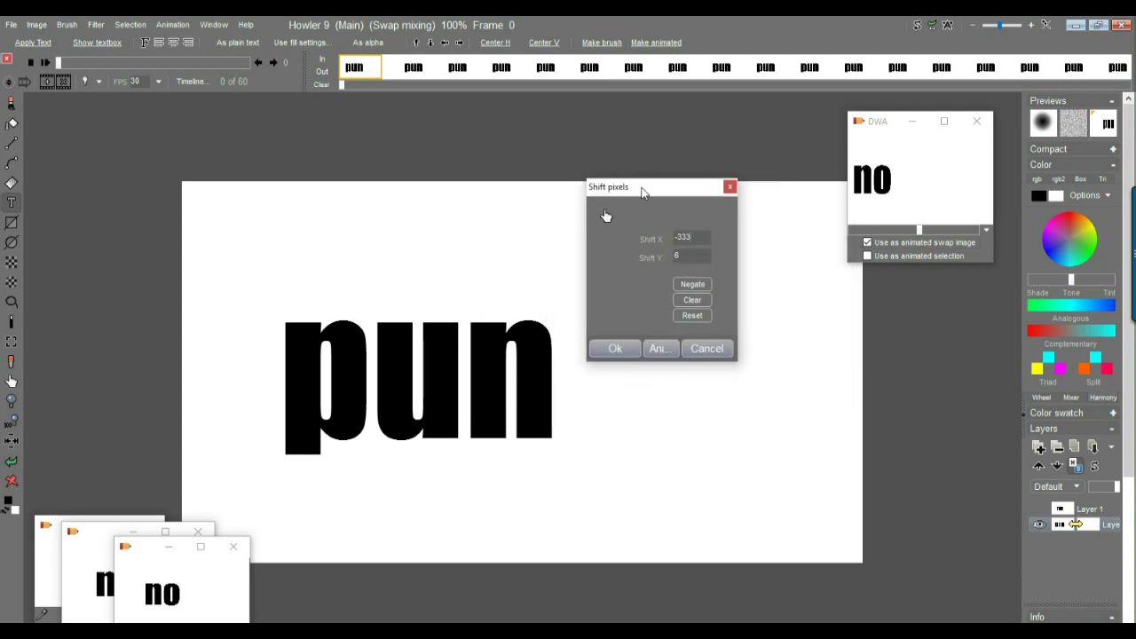
left_click(662, 349)
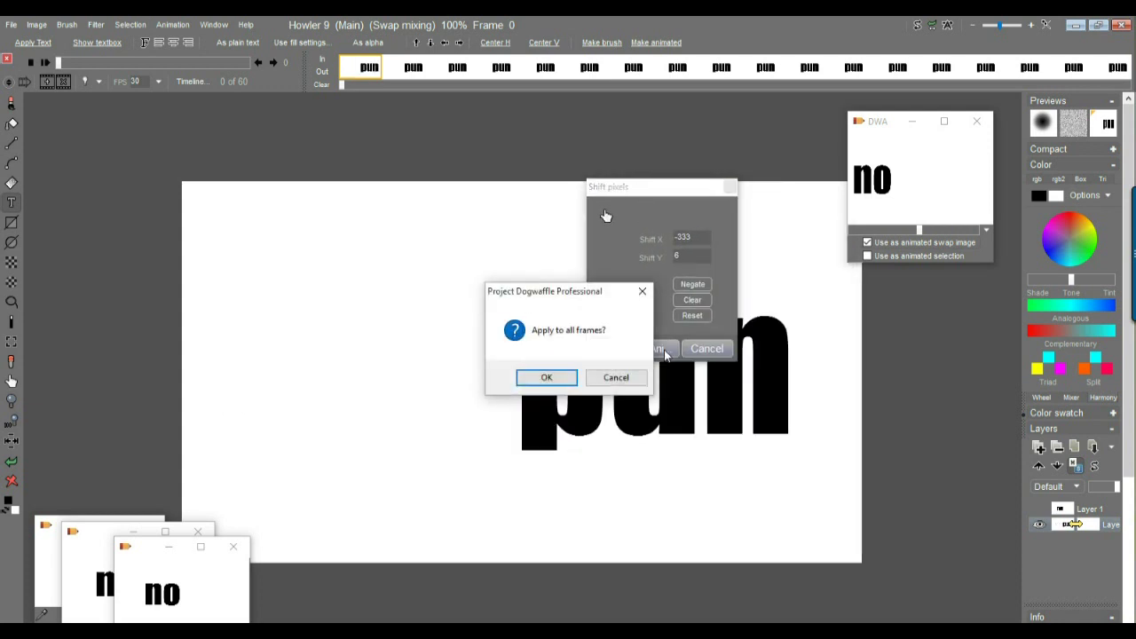
left_click(547, 379)
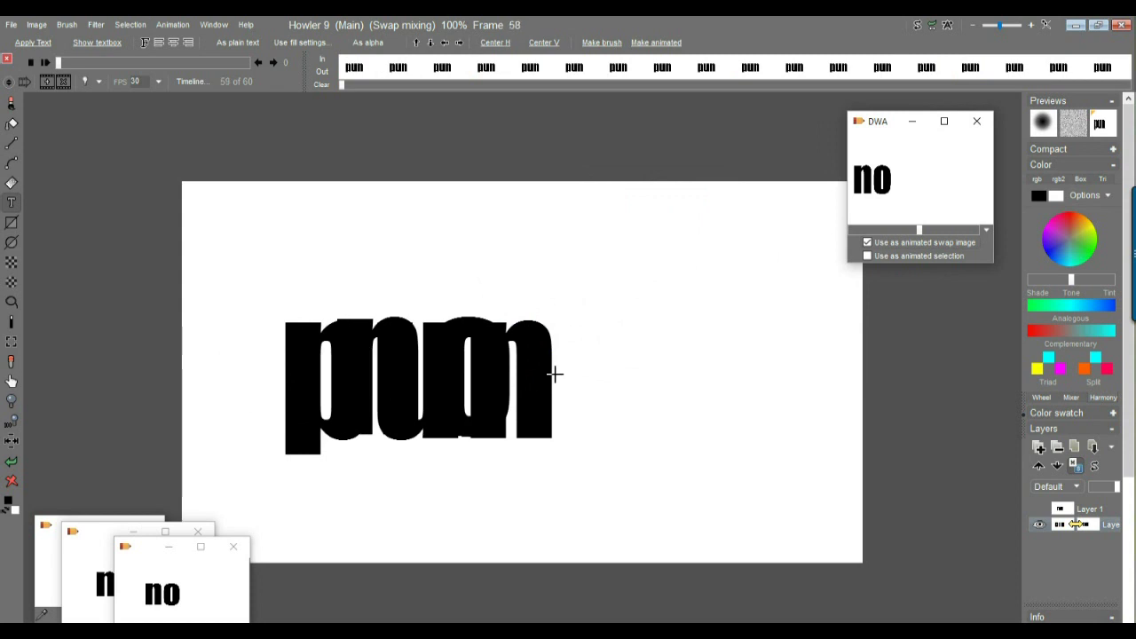
Shift the "pun" pixels in all frames again, by X 111 and Y 6
mouse_move(75, 61)
left_mouse_down()
mouse_move(129, 67)
mouse_move(87, 73)
left_mouse_up()
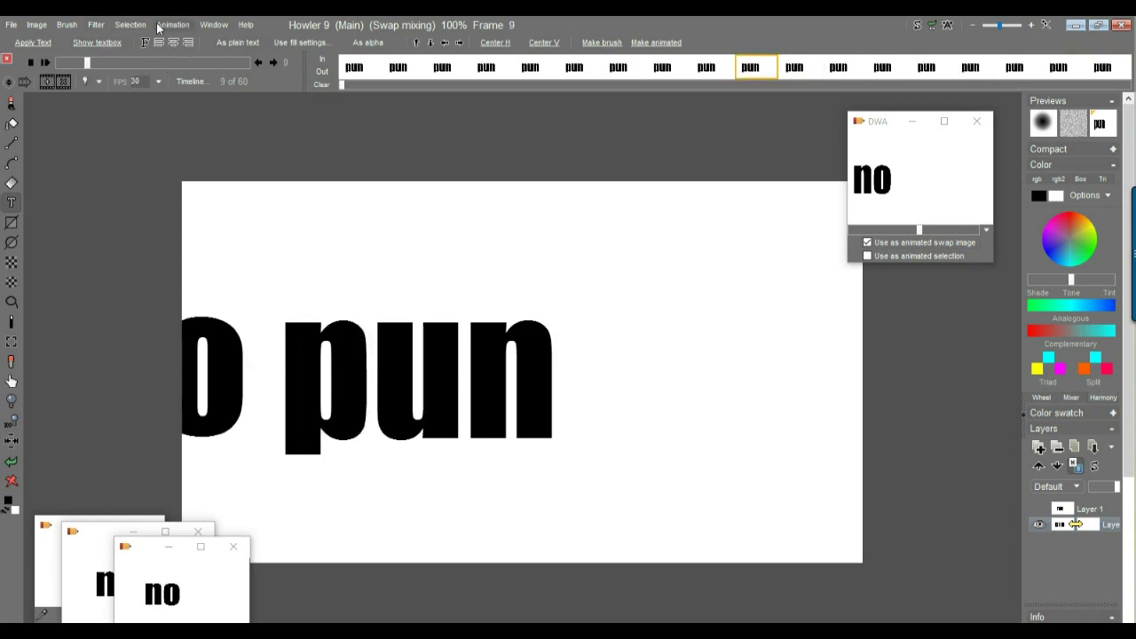
left_click(95, 26)
mouse_move(142, 165)
left_click(302, 179)
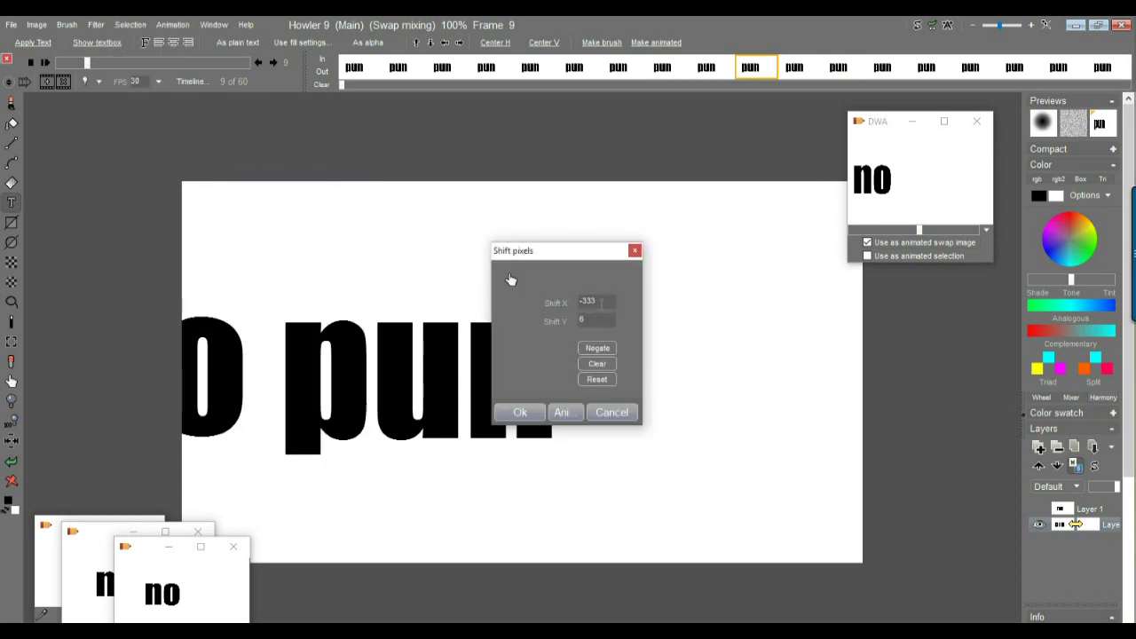
type("111")
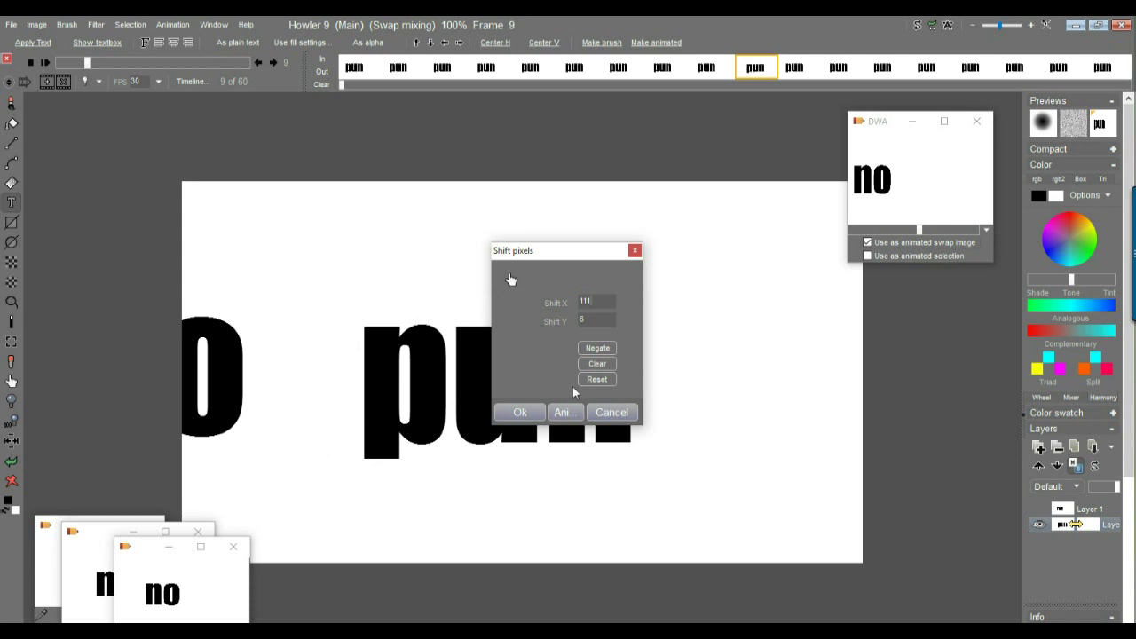
left_click(561, 413)
left_click(553, 378)
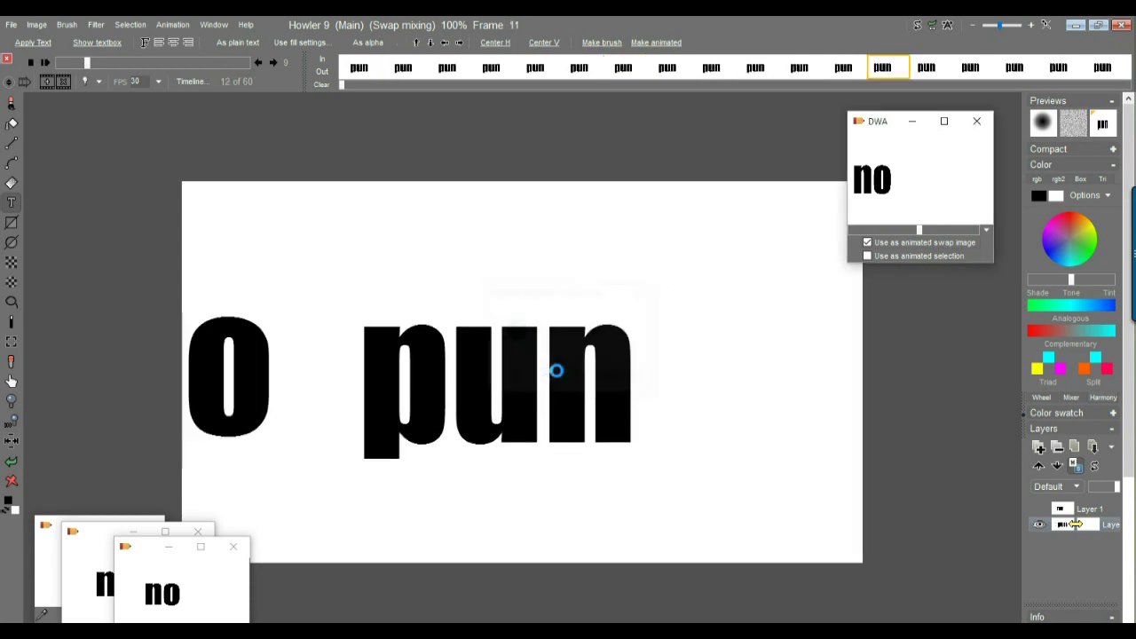
Scrub through the animation to examine at which frame the moving "no" meets "pun"
left_click_drag(77, 64, 147, 64)
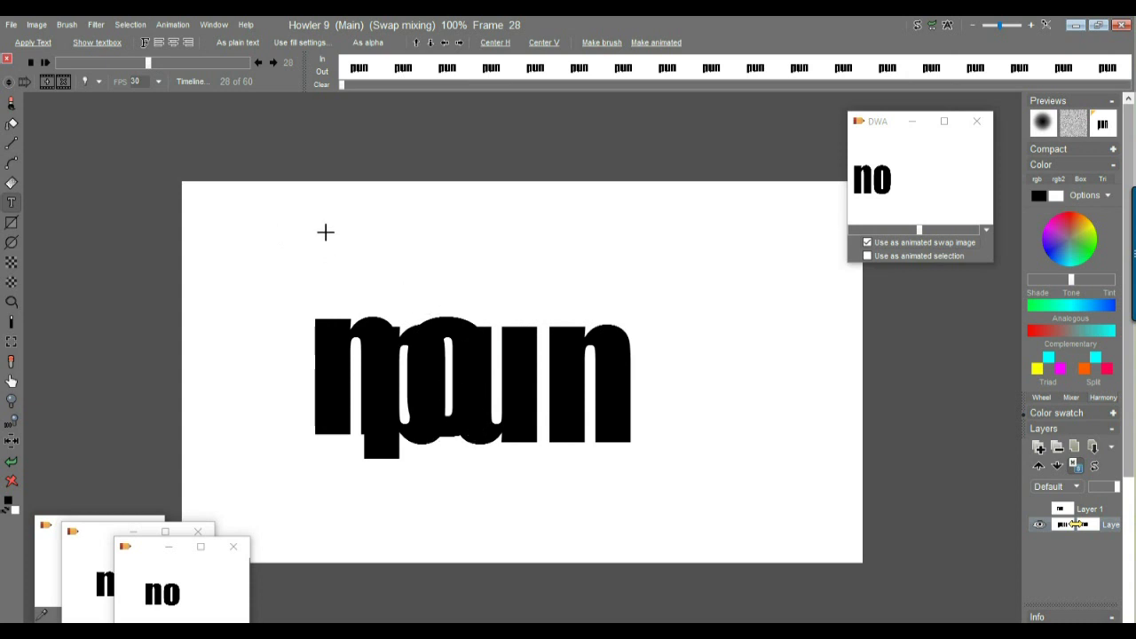
left_click_drag(140, 61, 117, 63)
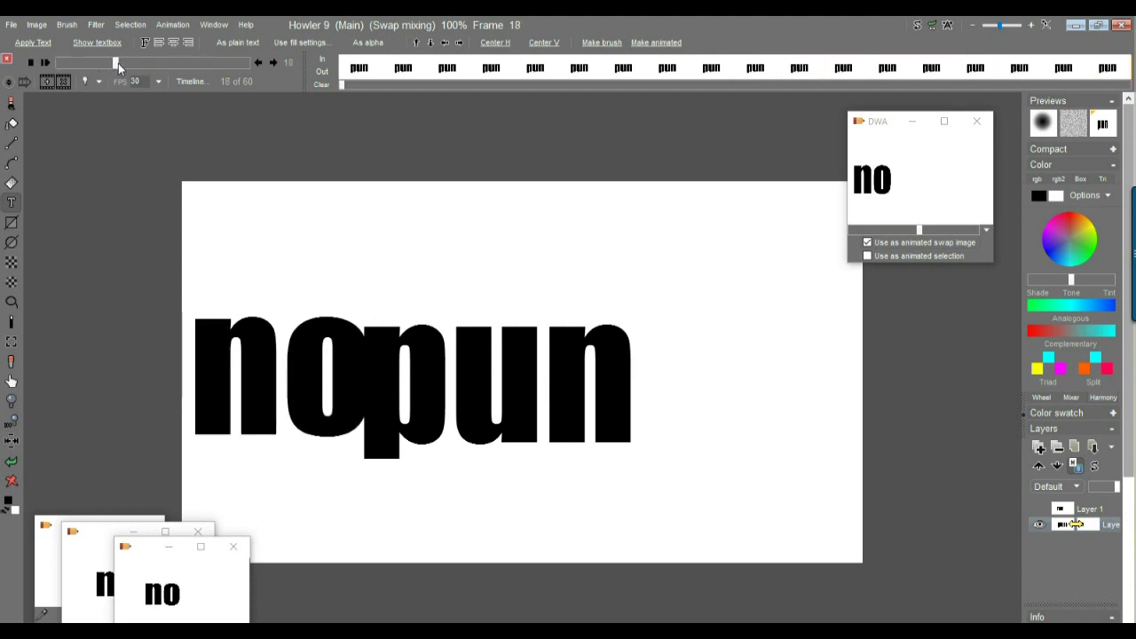
left_click_drag(118, 63, 122, 64)
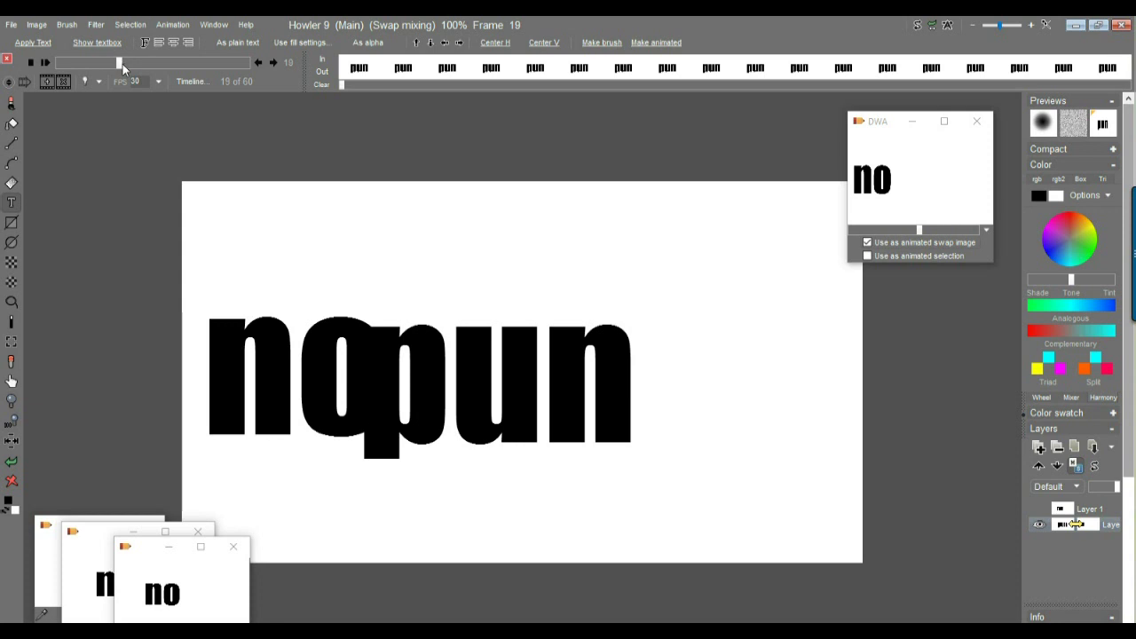
Open the Timeline editor beside the text and choose the Shift transform as its filter
left_click(187, 80)
left_click_drag(273, 107, 756, 118)
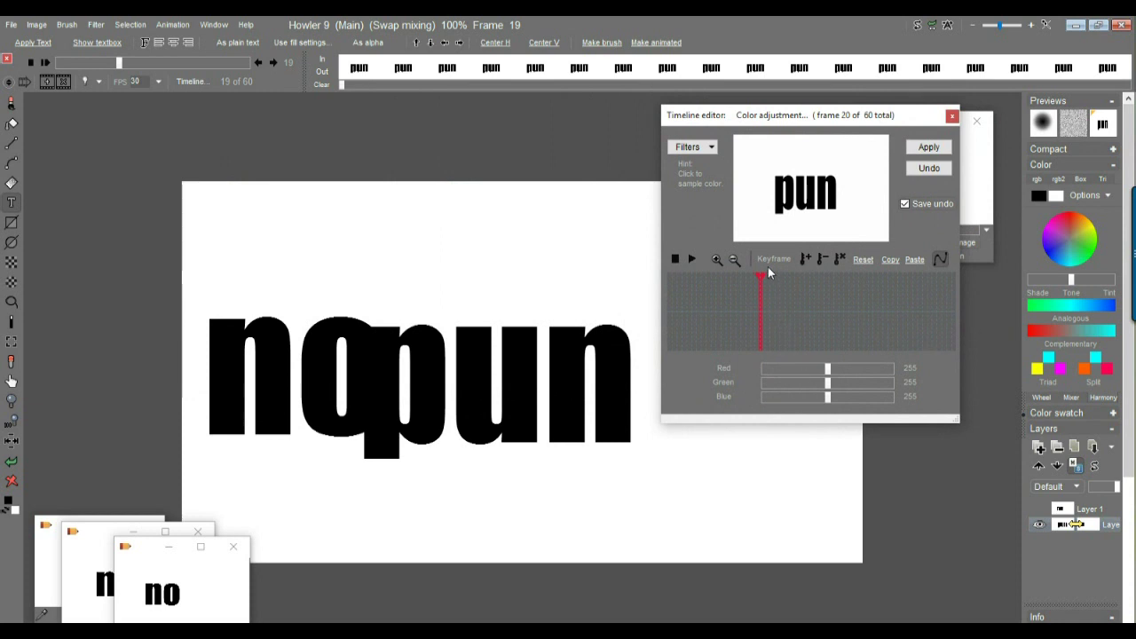
left_click_drag(754, 323, 693, 323)
left_click(706, 149)
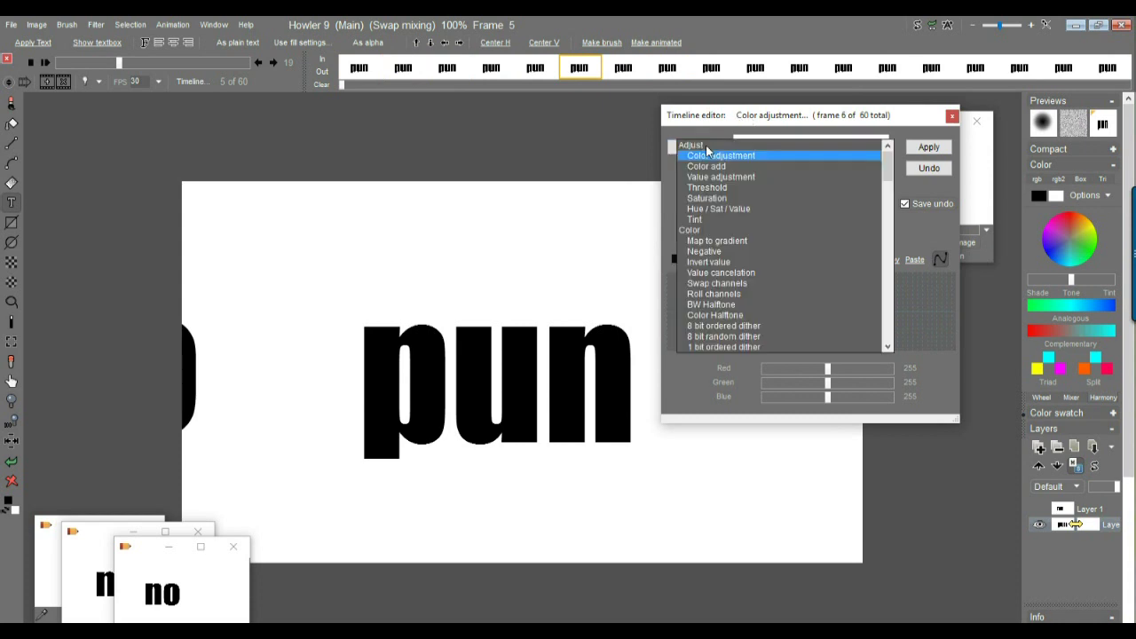
scroll(887, 300, "down", 14)
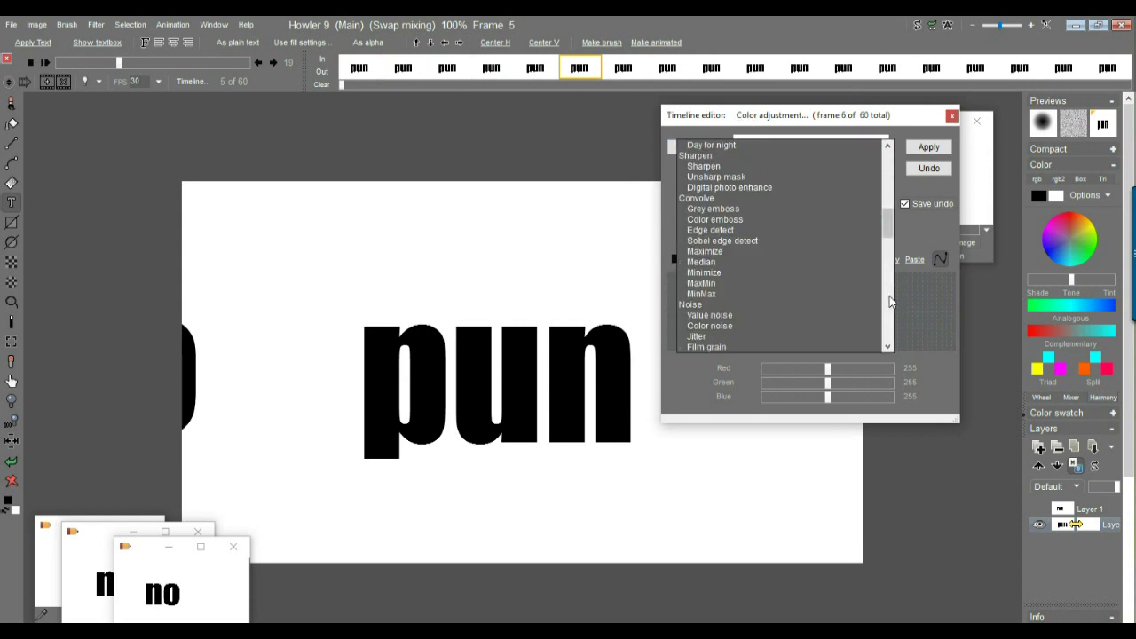
scroll(892, 302, "down", 6)
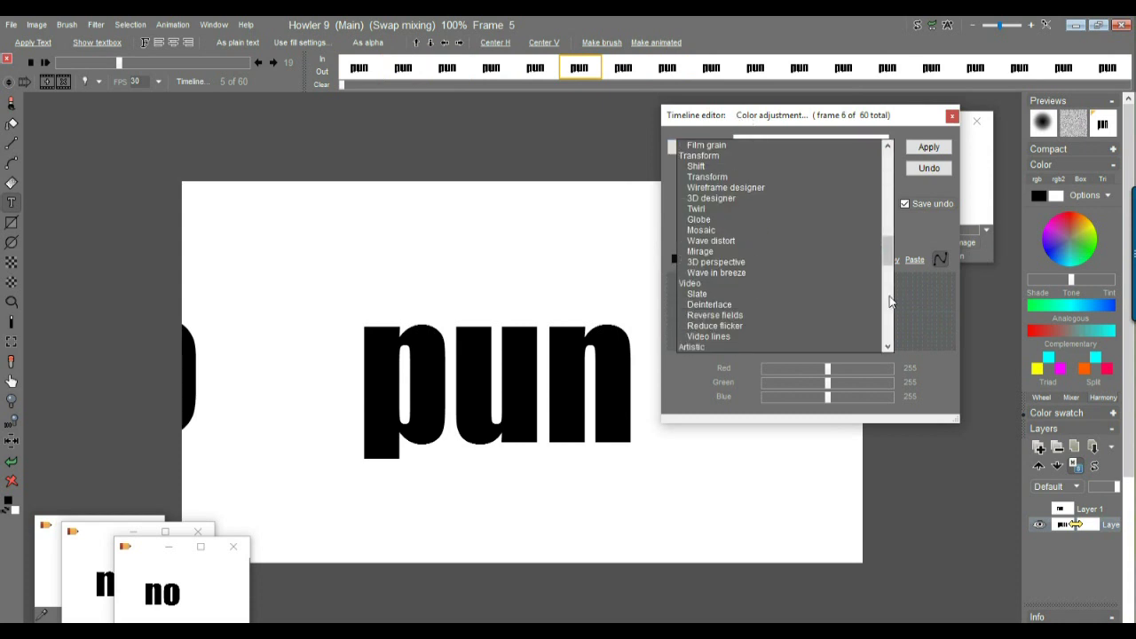
left_click(697, 167)
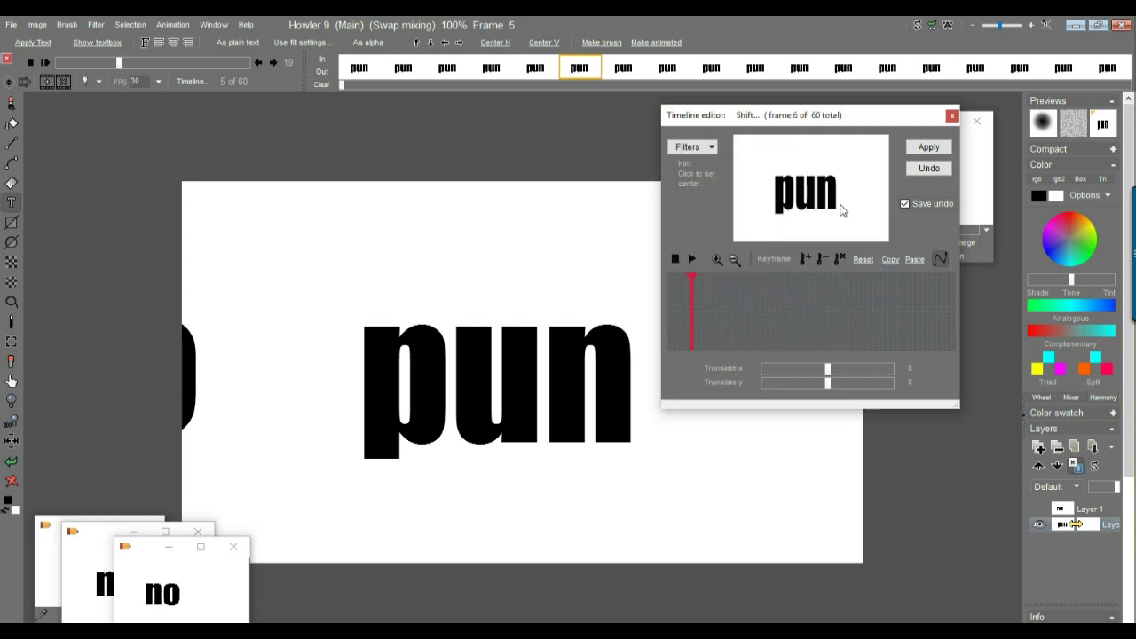
left_click(805, 177)
left_click(808, 188)
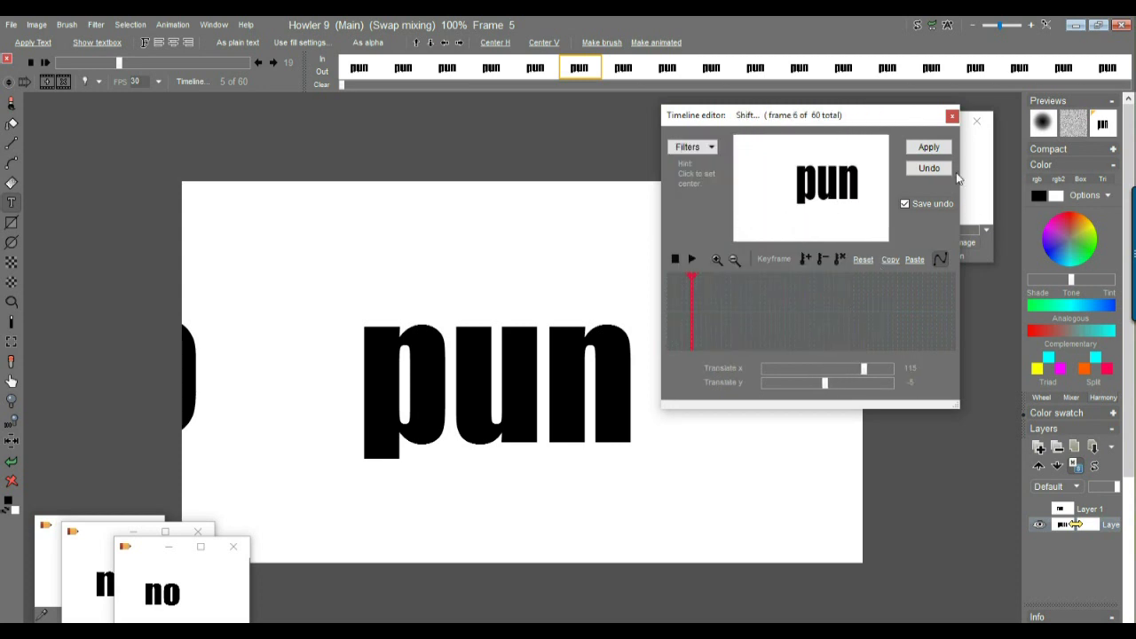
left_click(862, 260)
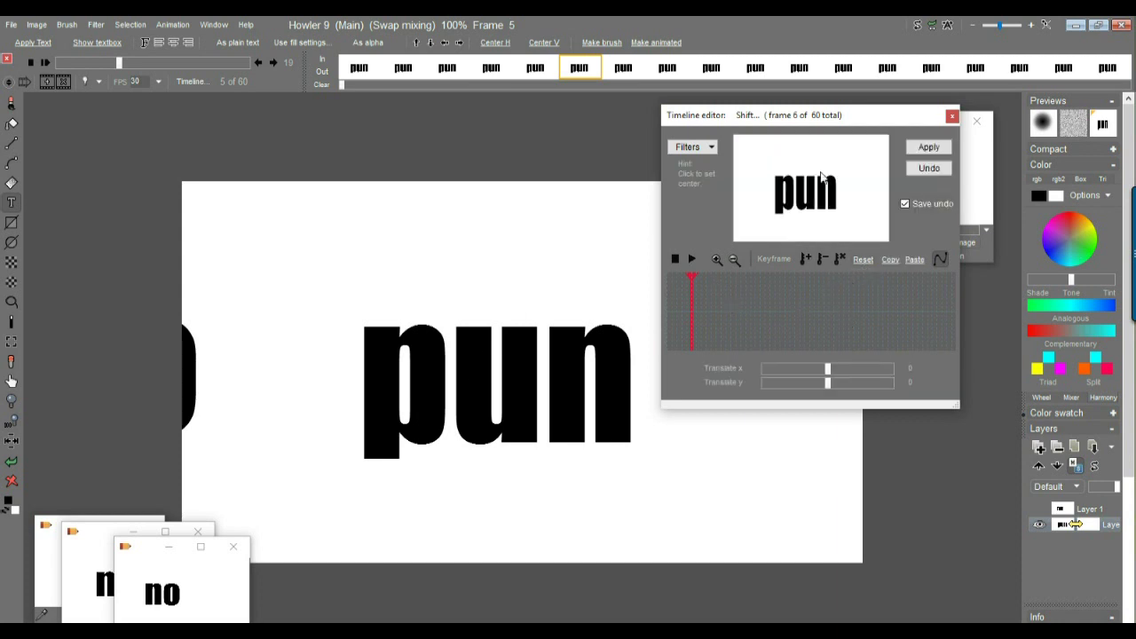
left_click_drag(686, 308, 752, 321)
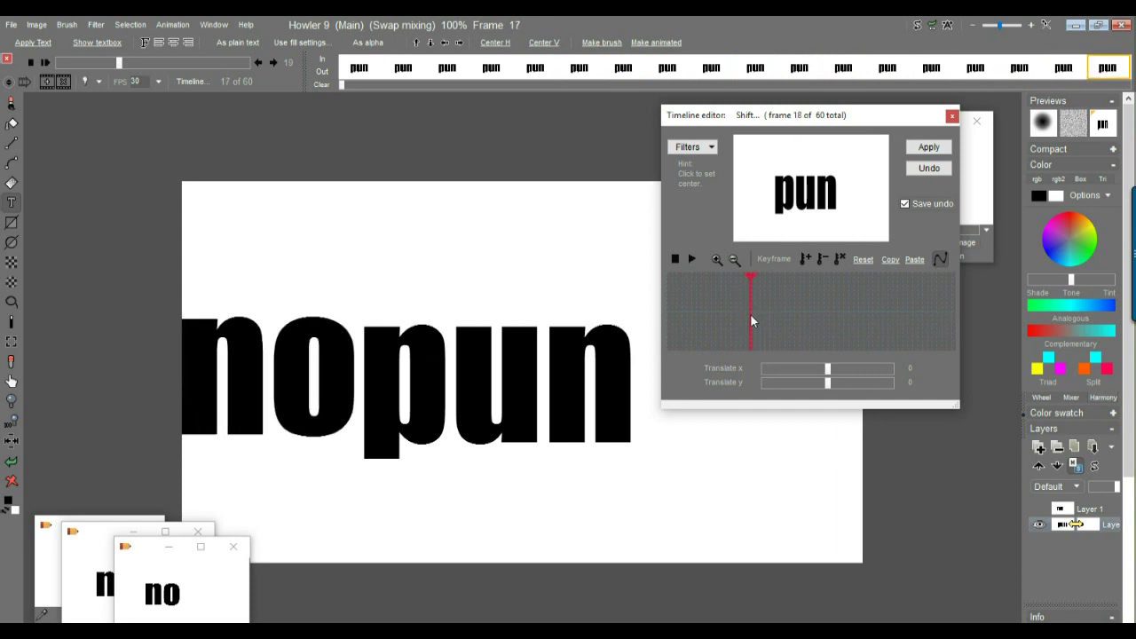
left_click_drag(750, 317, 769, 317)
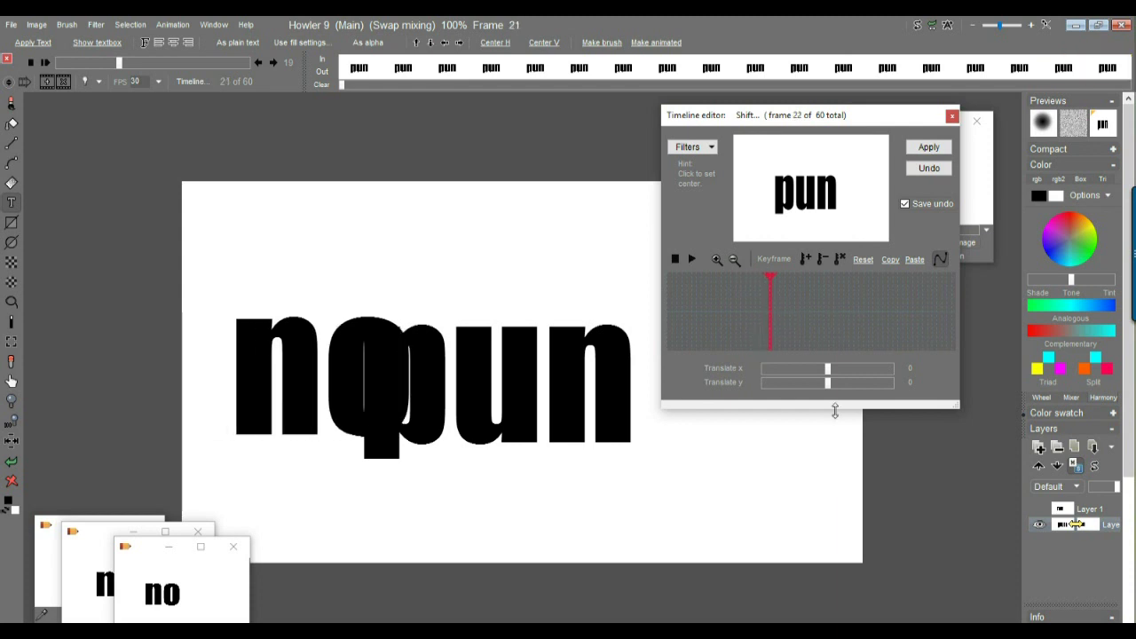
left_click_drag(828, 394, 831, 391)
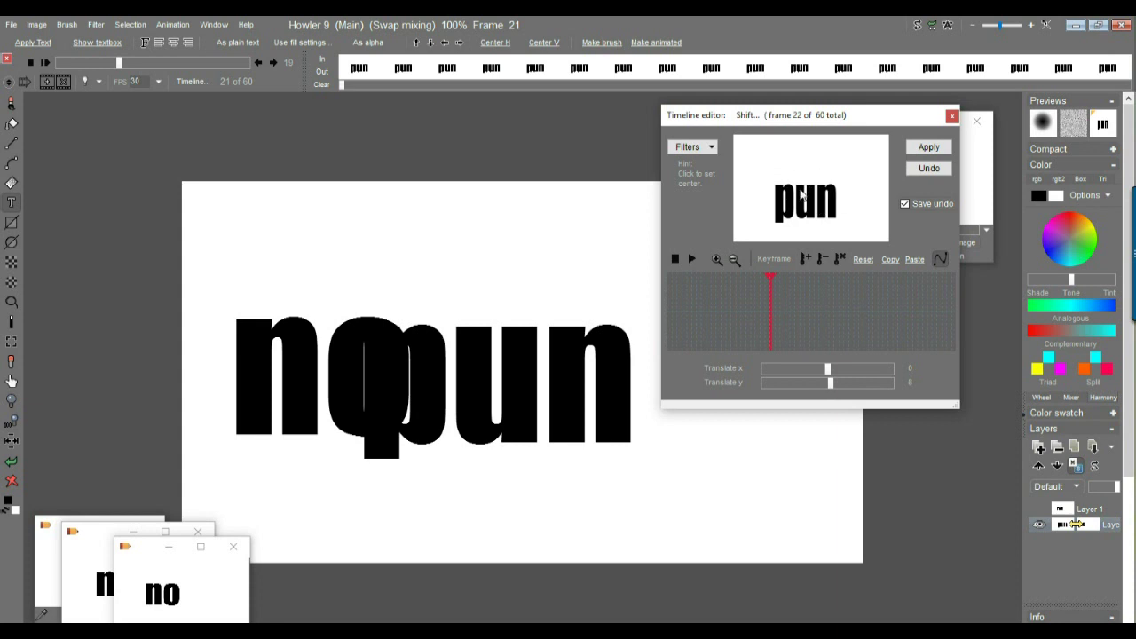
left_click(864, 260)
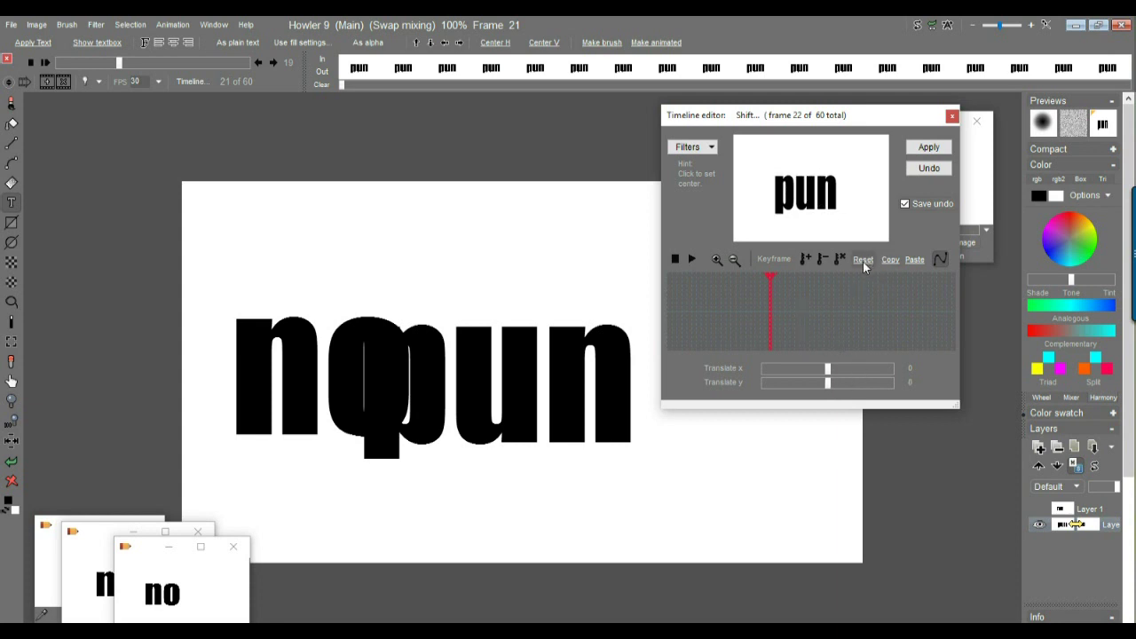
Set Translate x to -16 for "pun" and add keyframes with that value at frames 17 and 0
left_click_drag(828, 375, 822, 374)
left_click_drag(125, 67, 113, 67)
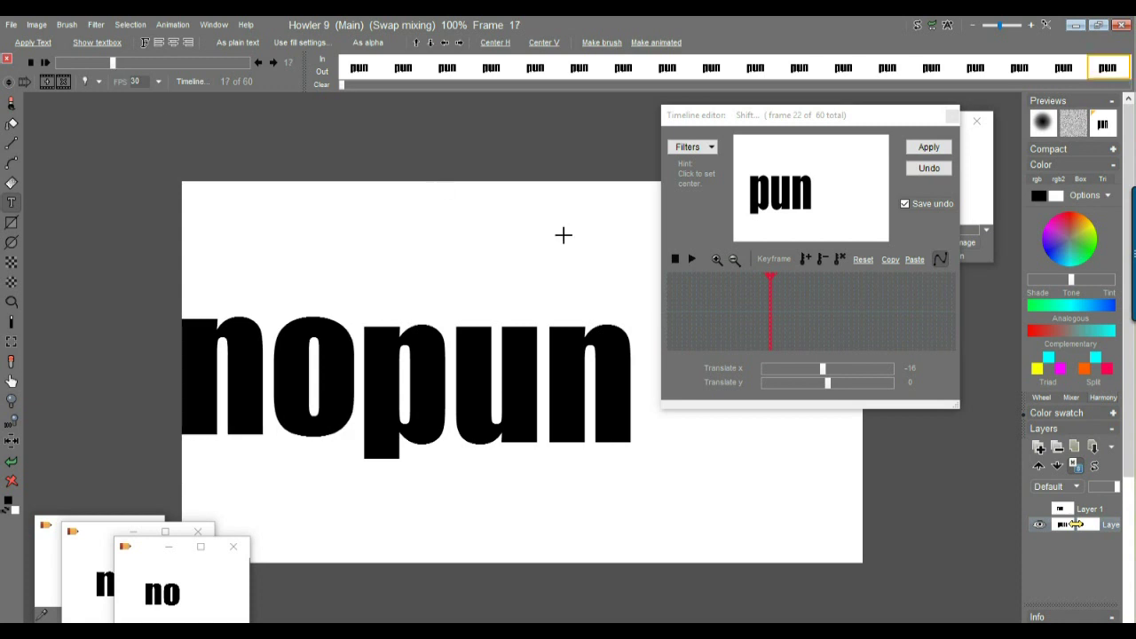
left_click(806, 257)
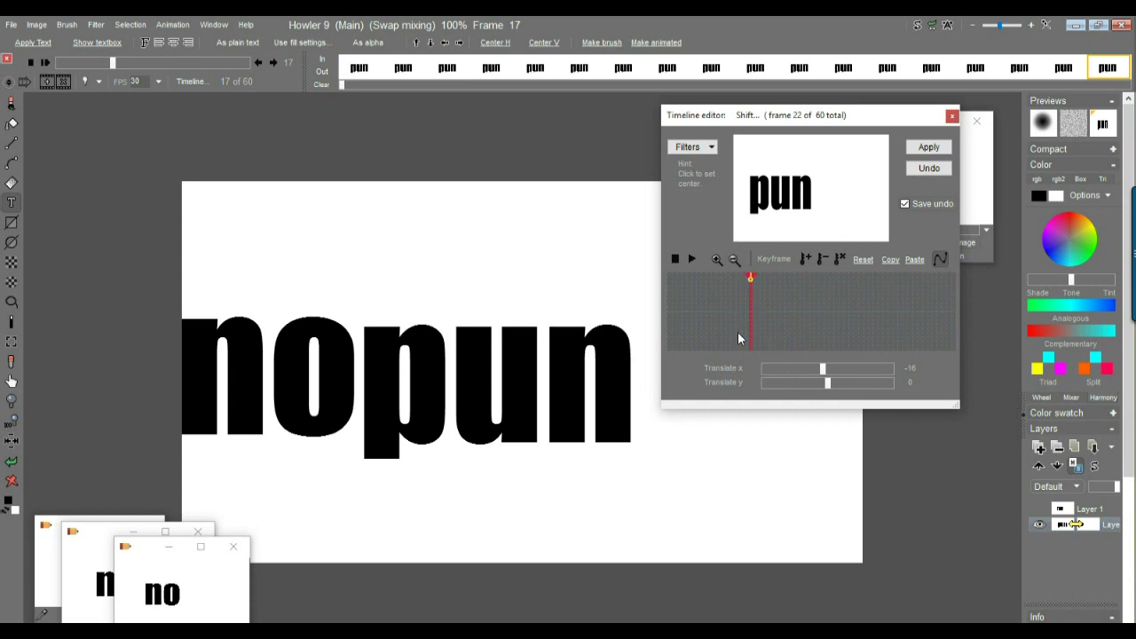
left_click_drag(746, 320, 665, 326)
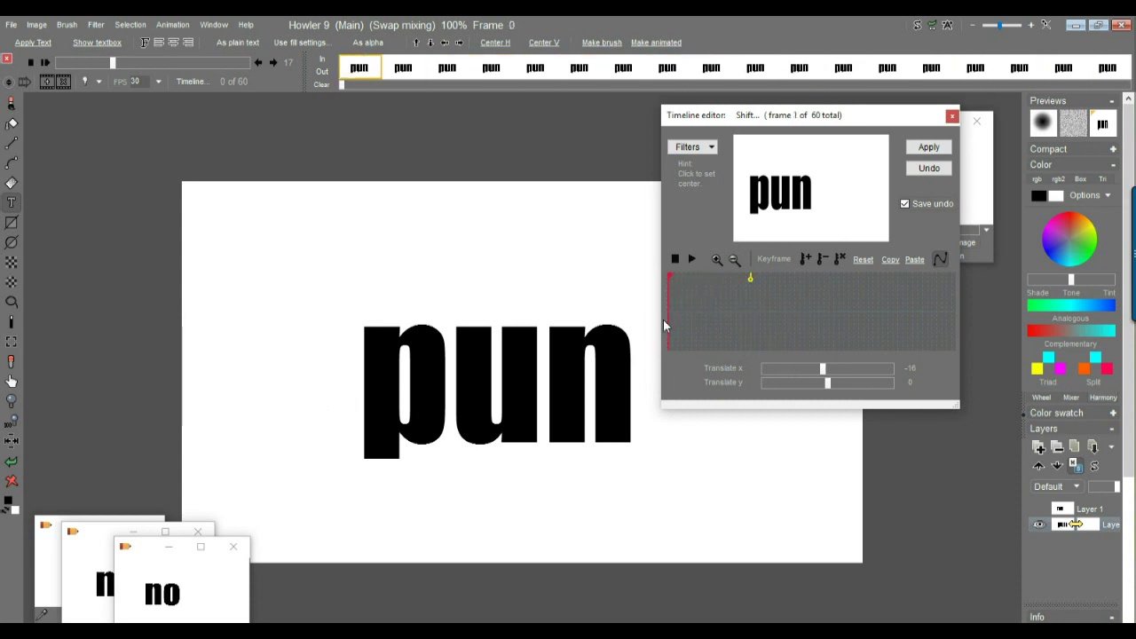
left_click(807, 258)
Set Translate x to 28 at frame 32 and add a keyframe there
left_click_drag(713, 309, 822, 315)
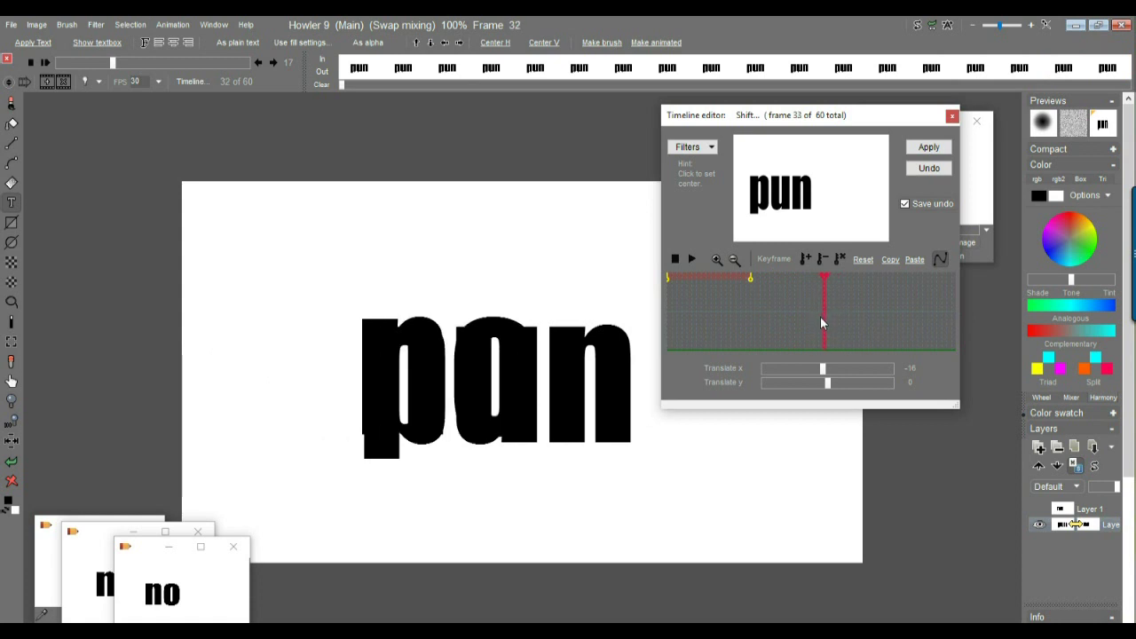
left_click_drag(806, 115, 878, 120)
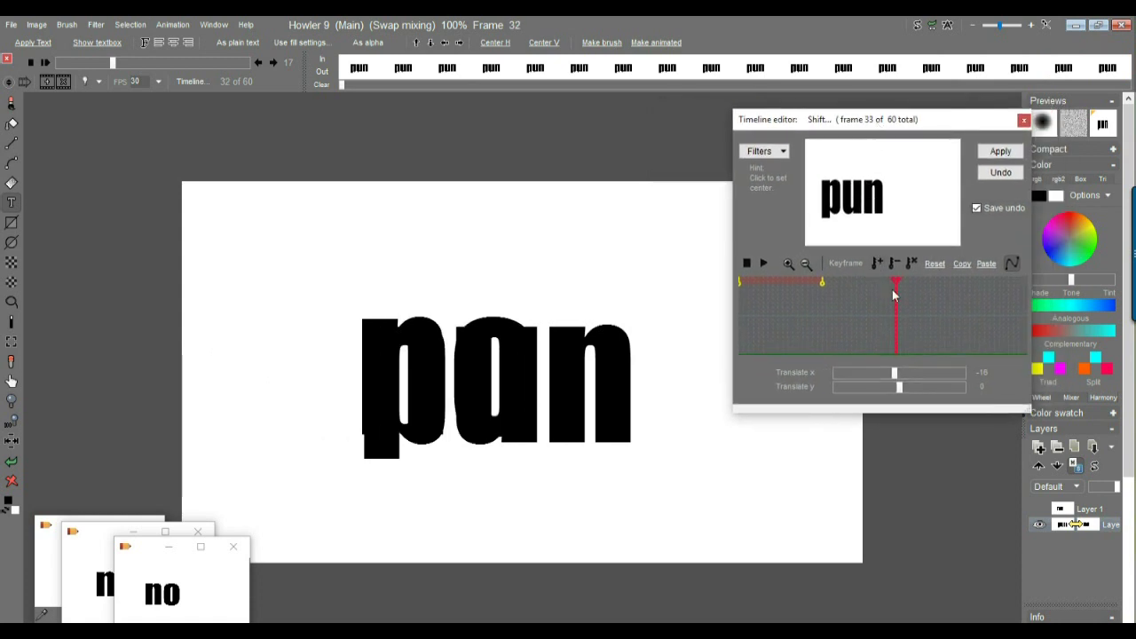
left_click_drag(898, 377, 908, 387)
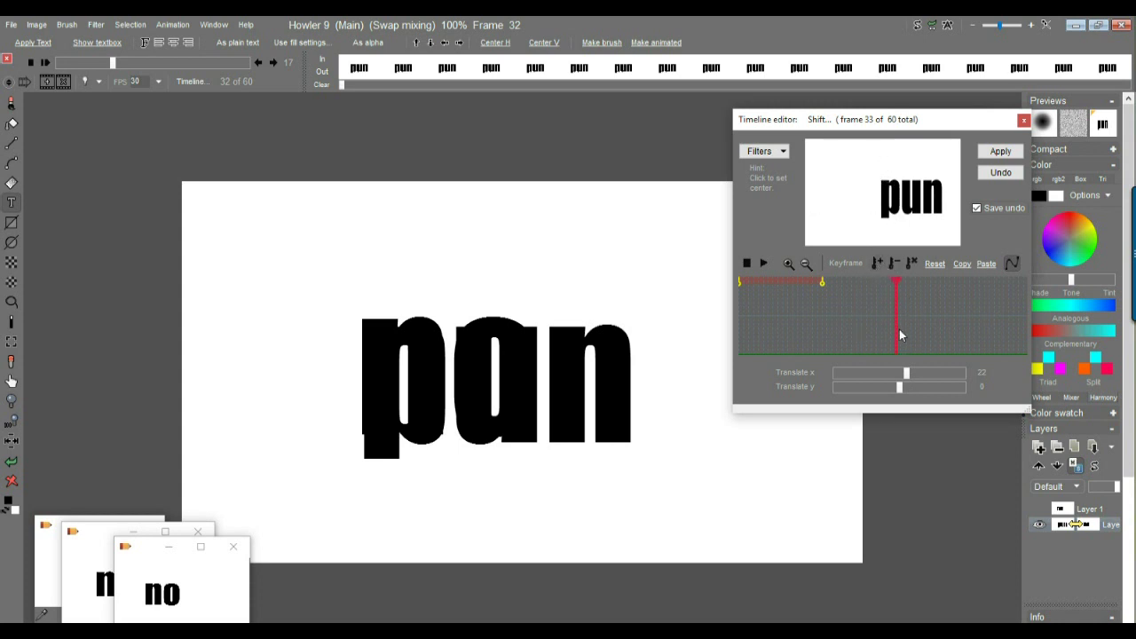
left_click(912, 374)
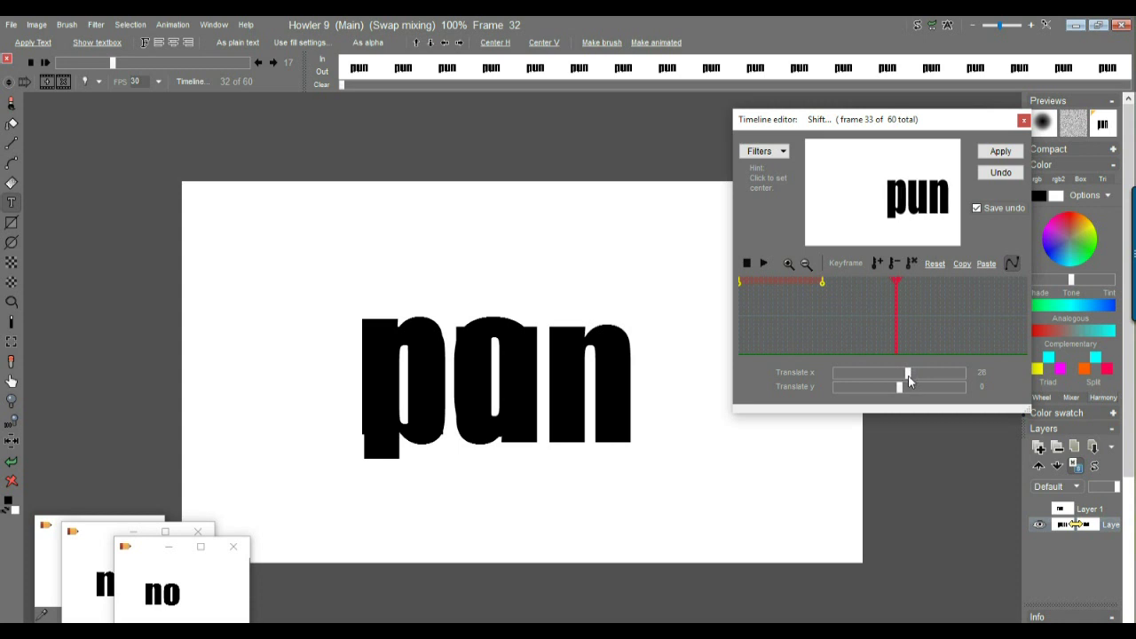
left_click_drag(910, 380, 921, 330)
left_click(875, 262)
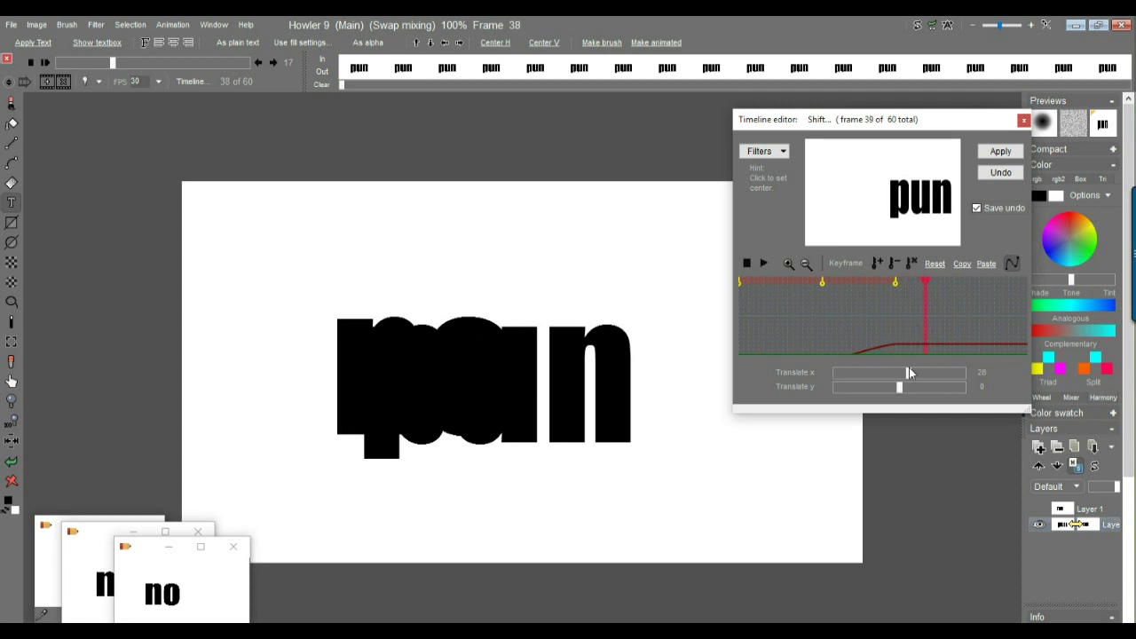
Add keyframes with Translate x 22 at frames 38 and 57, and apply the Shift filter to the animation
left_click_drag(910, 374, 907, 378)
left_click(879, 260)
mouse_move(931, 325)
left_mouse_down()
mouse_move(1019, 335)
mouse_move(1021, 325)
left_mouse_up()
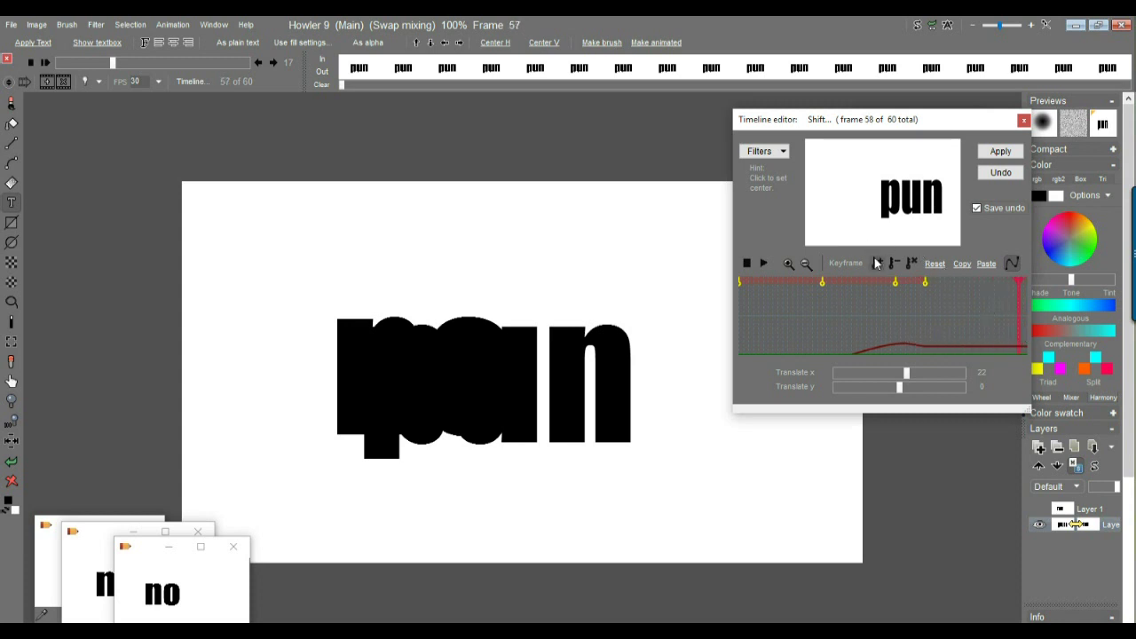
left_click(1003, 151)
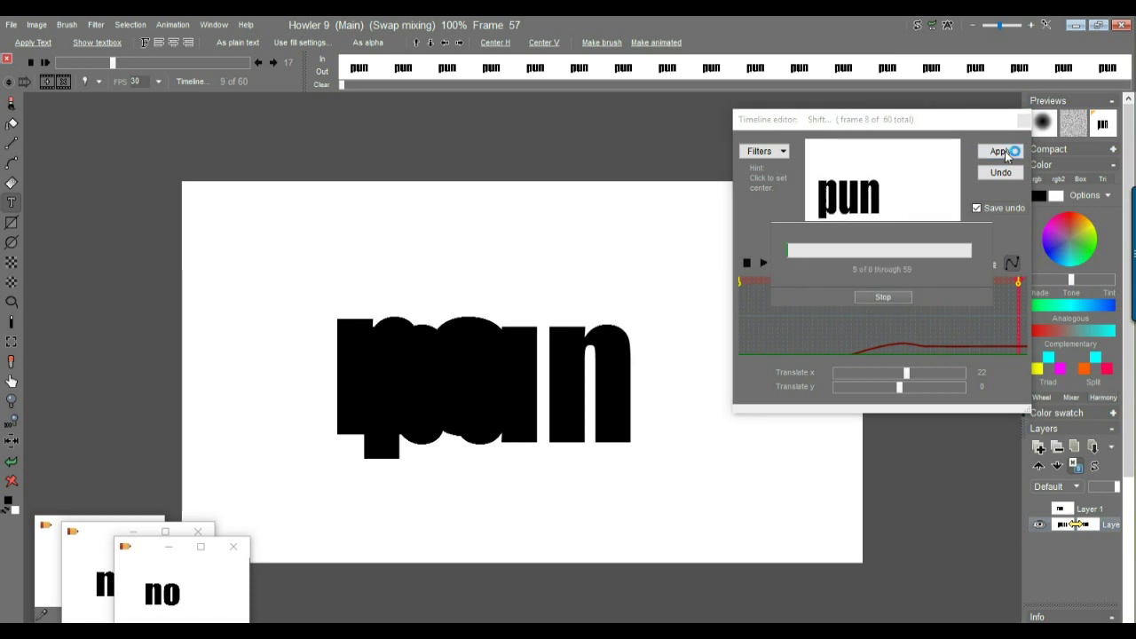
Undo the applied shift, switch the keyframe curve to straight interpolation, and apply the shift again
left_click(134, 61)
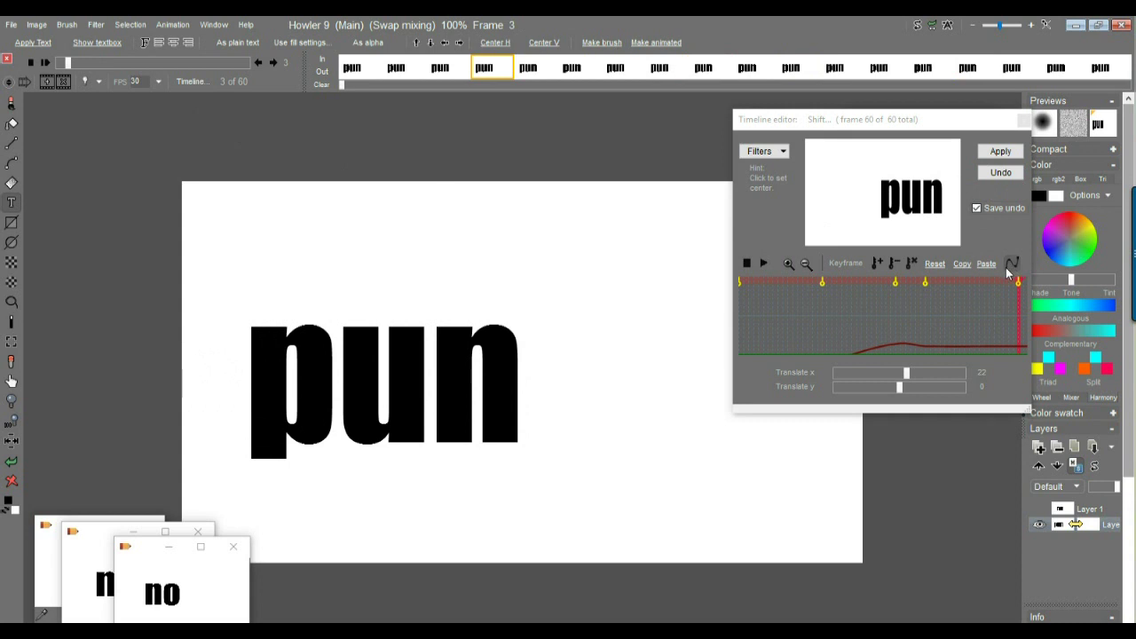
left_click(1009, 174)
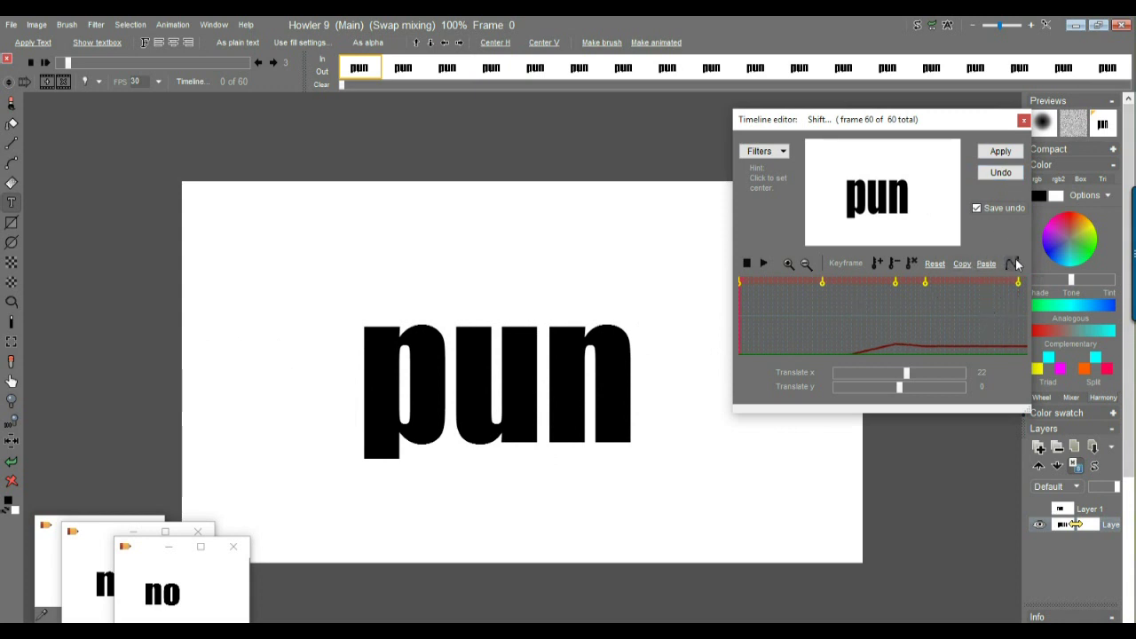
left_click_drag(763, 316, 881, 316)
left_click(1001, 151)
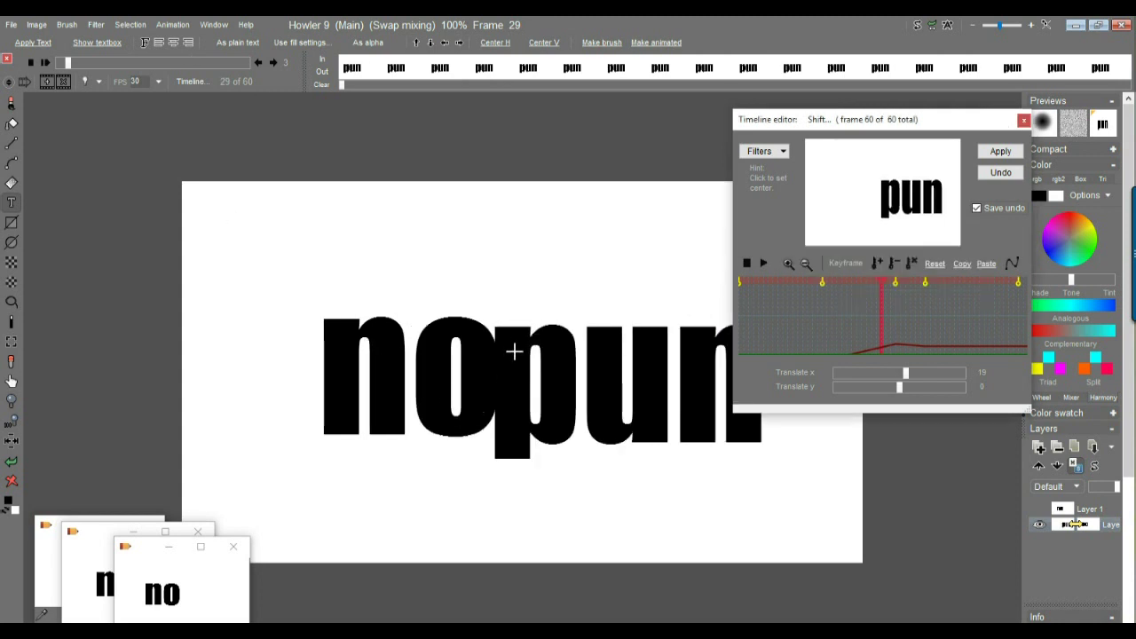
Undo the reapplied shift and review the early frames where "no" approaches "pun", returning to frame 0
mouse_move(70, 63)
left_mouse_down()
mouse_move(222, 64)
mouse_move(57, 60)
left_mouse_up()
left_click(1001, 172)
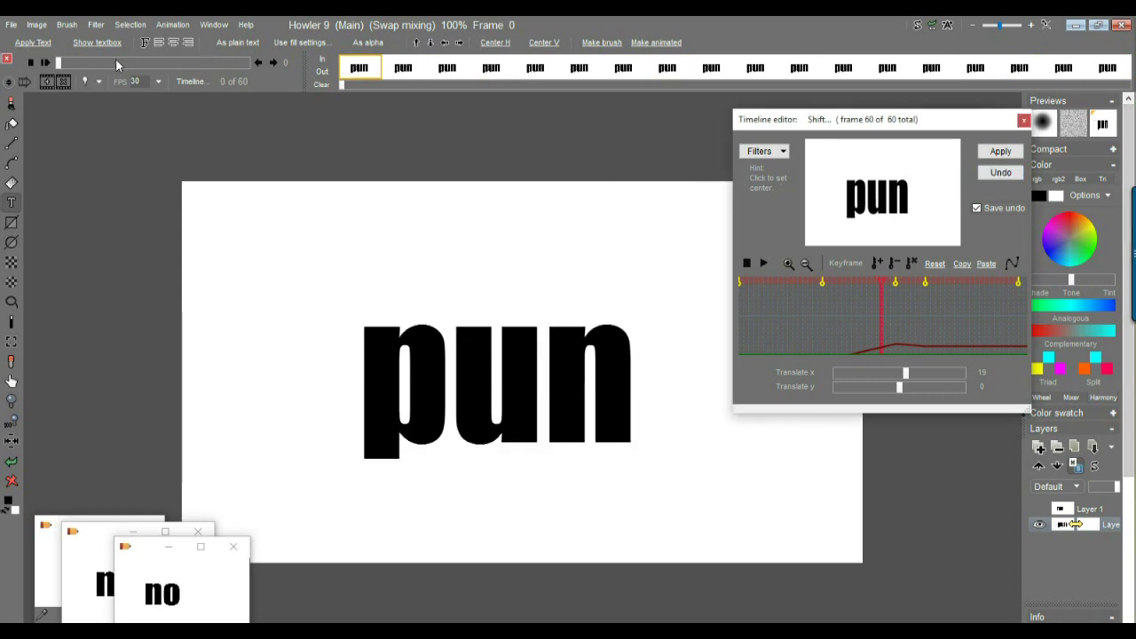
mouse_move(767, 313)
left_mouse_down()
mouse_move(738, 313)
mouse_move(785, 315)
mouse_move(773, 320)
left_mouse_up()
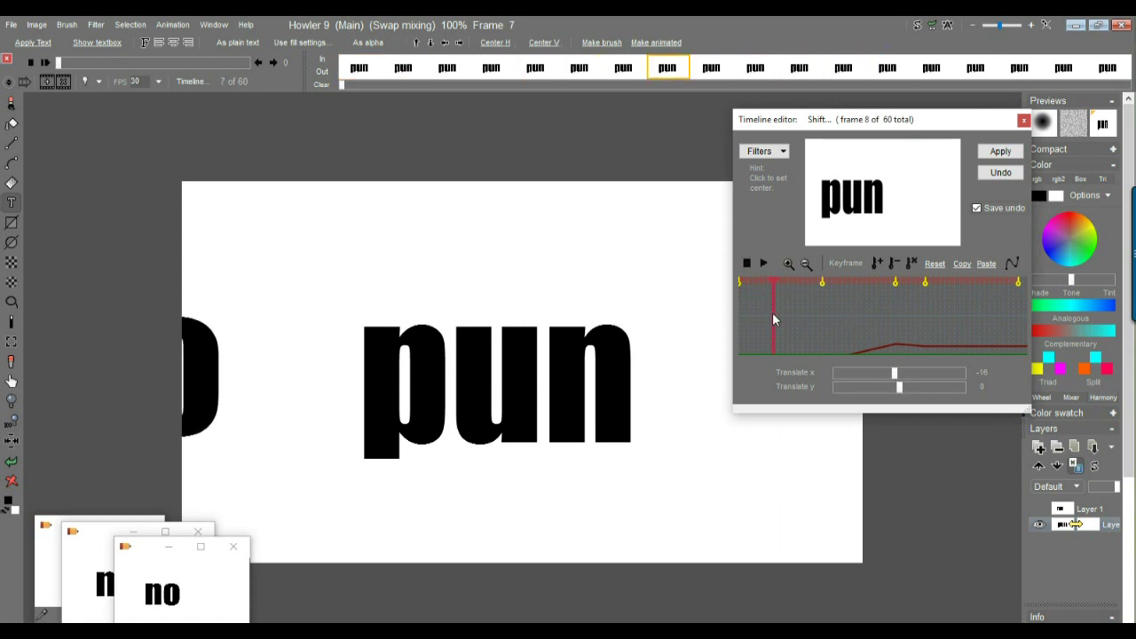
mouse_move(104, 61)
left_mouse_down()
mouse_move(70, 60)
mouse_move(90, 64)
left_mouse_up()
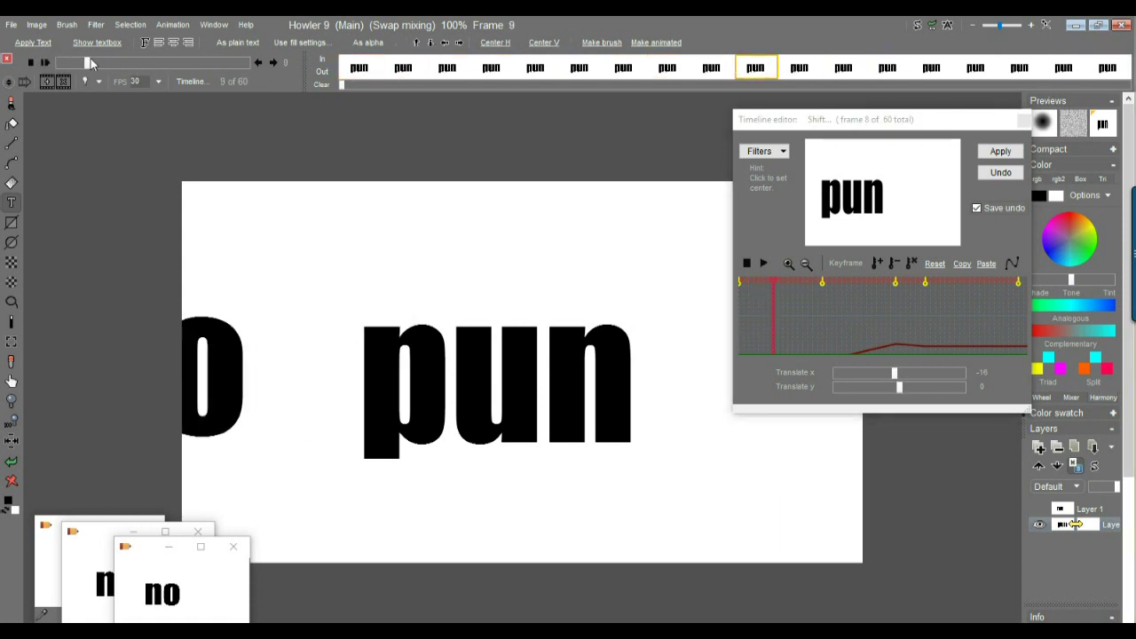
left_click(359, 68)
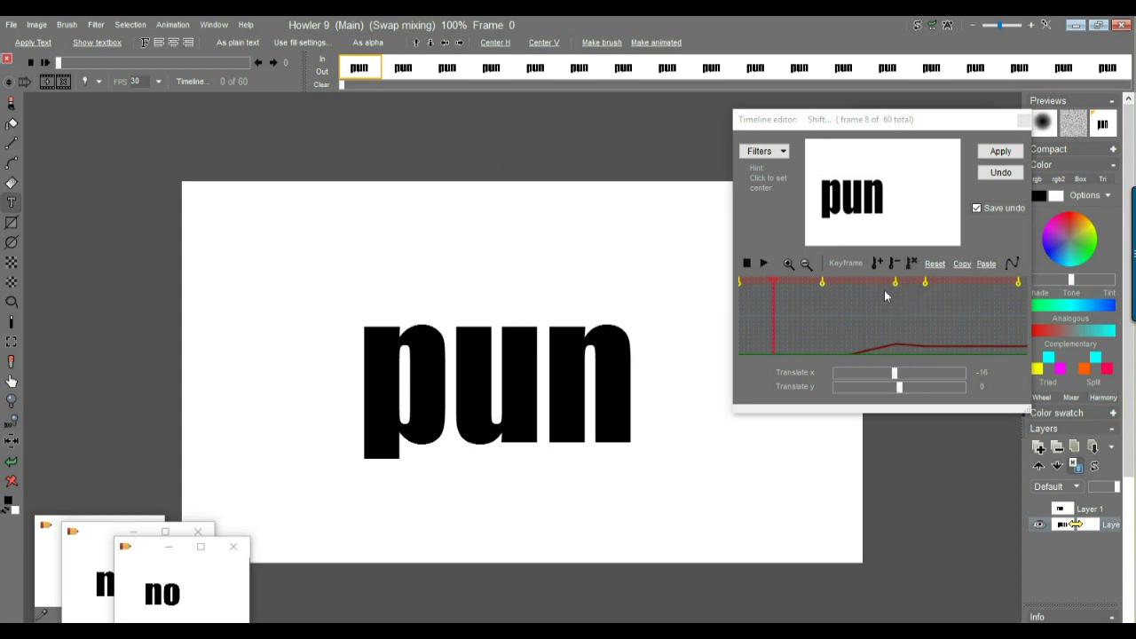
Move the frame 17 keyframe to frame 8 and check the shift in the following frames
left_click_drag(777, 303, 824, 301)
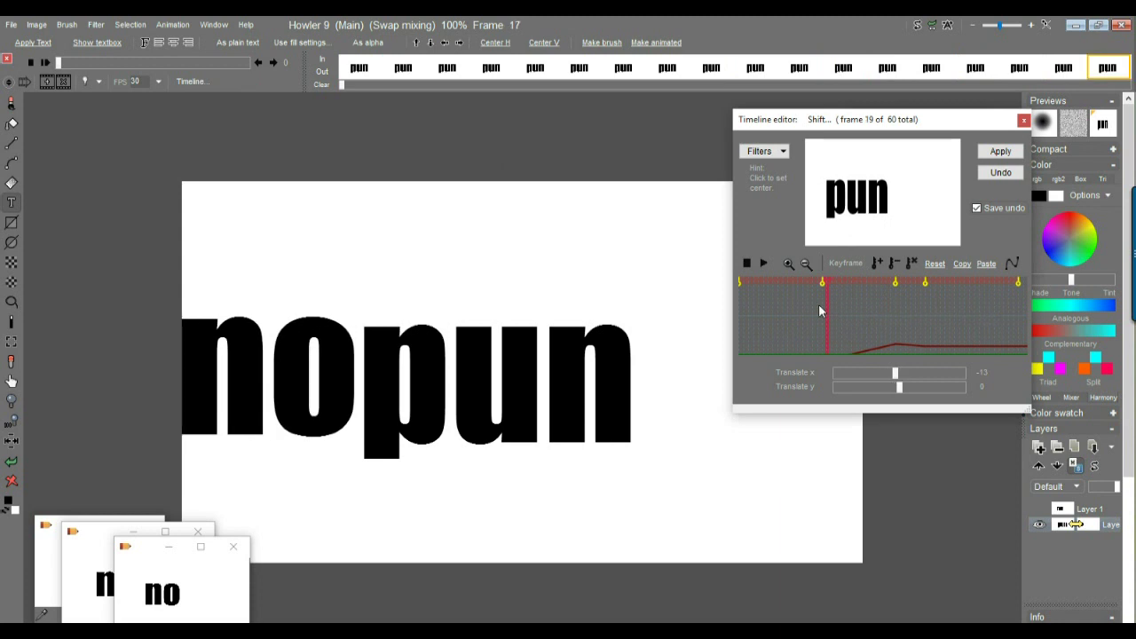
left_click_drag(824, 285, 772, 290)
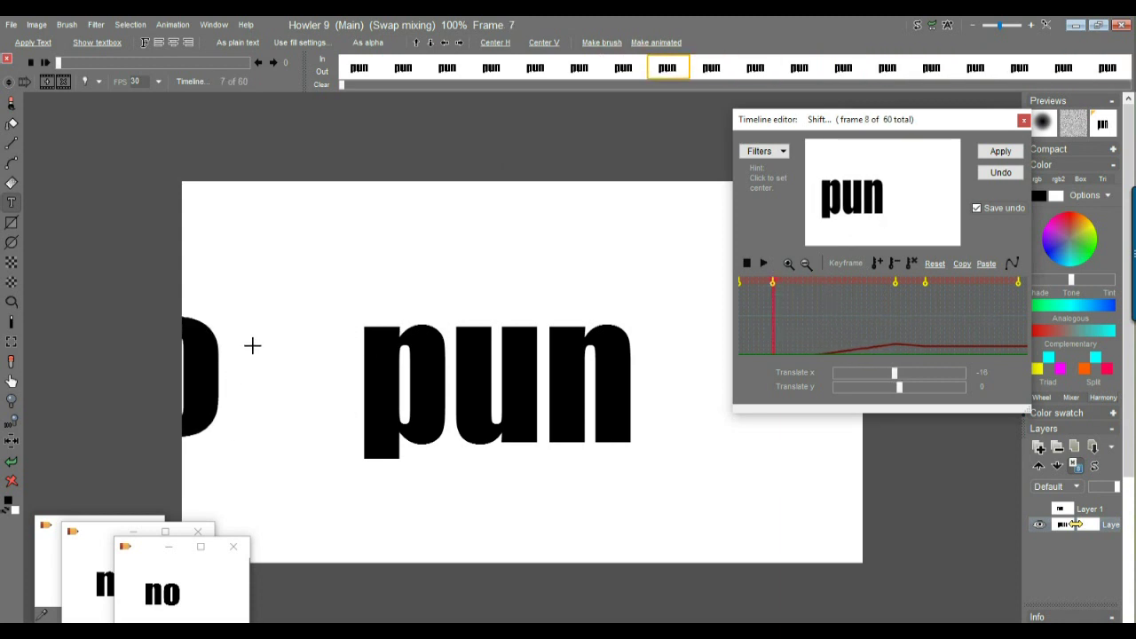
mouse_move(772, 289)
left_mouse_down()
mouse_move(808, 328)
mouse_move(933, 335)
left_mouse_up()
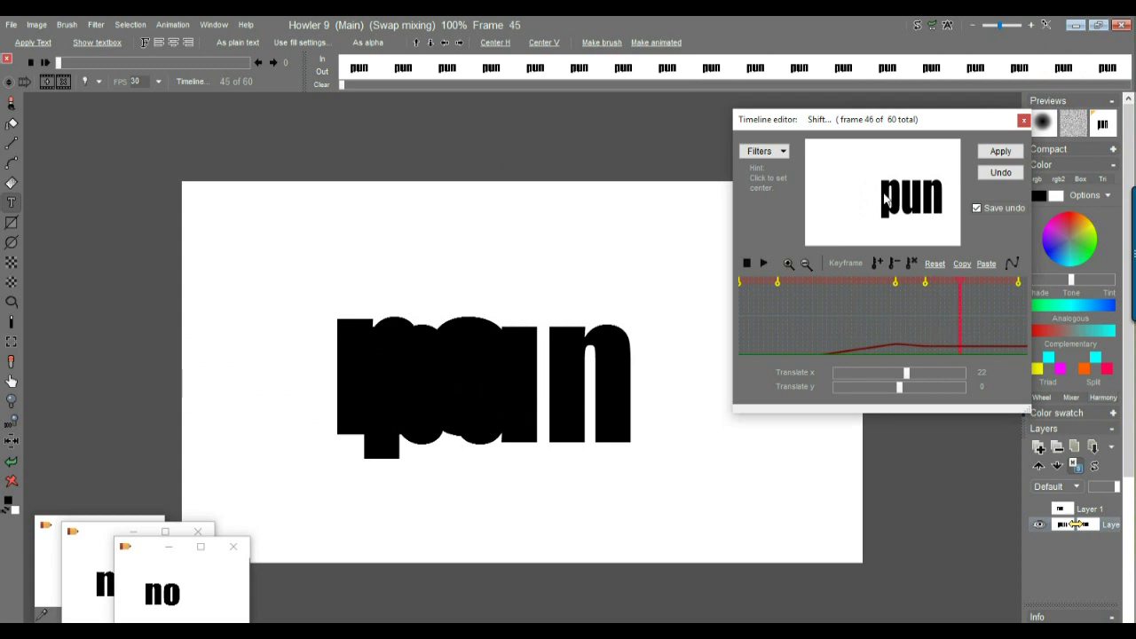
Set Translate x to 28 on the keyframe at frame 38
left_click_drag(926, 284, 926, 289)
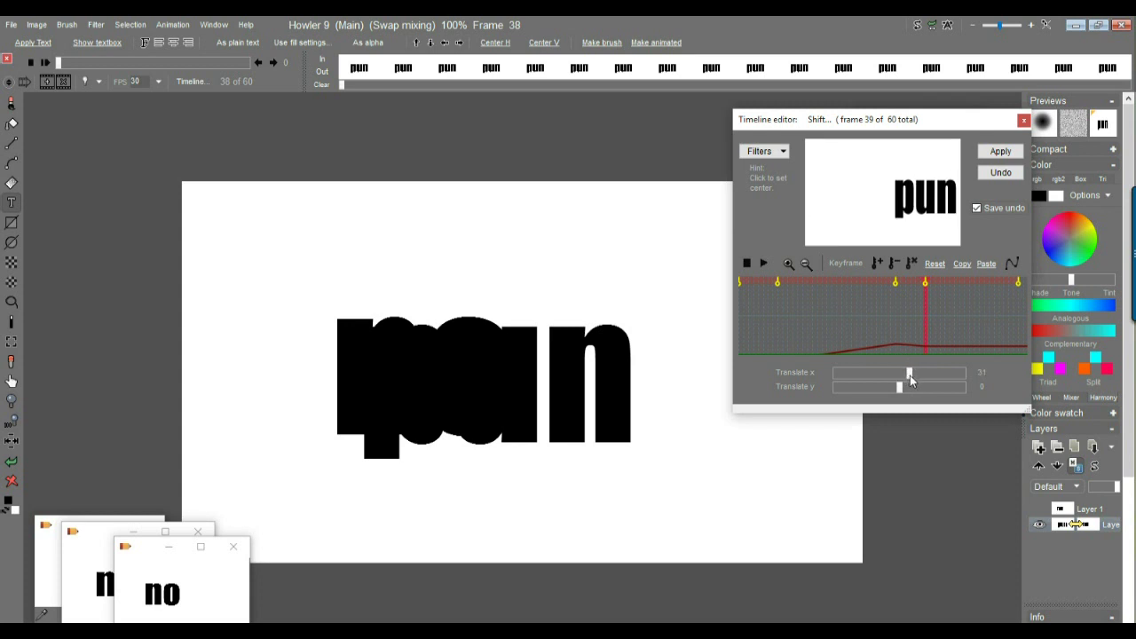
left_click_drag(907, 380, 909, 377)
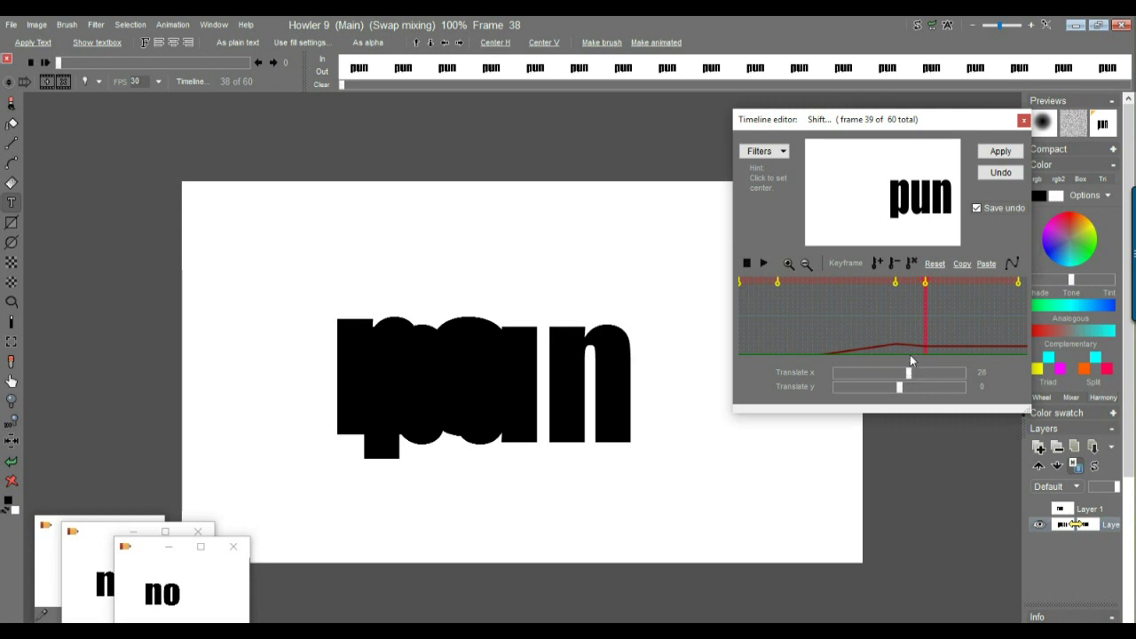
left_click(881, 260)
Delete the last keyframe near the end of the timeline
left_click_drag(952, 314, 1021, 326)
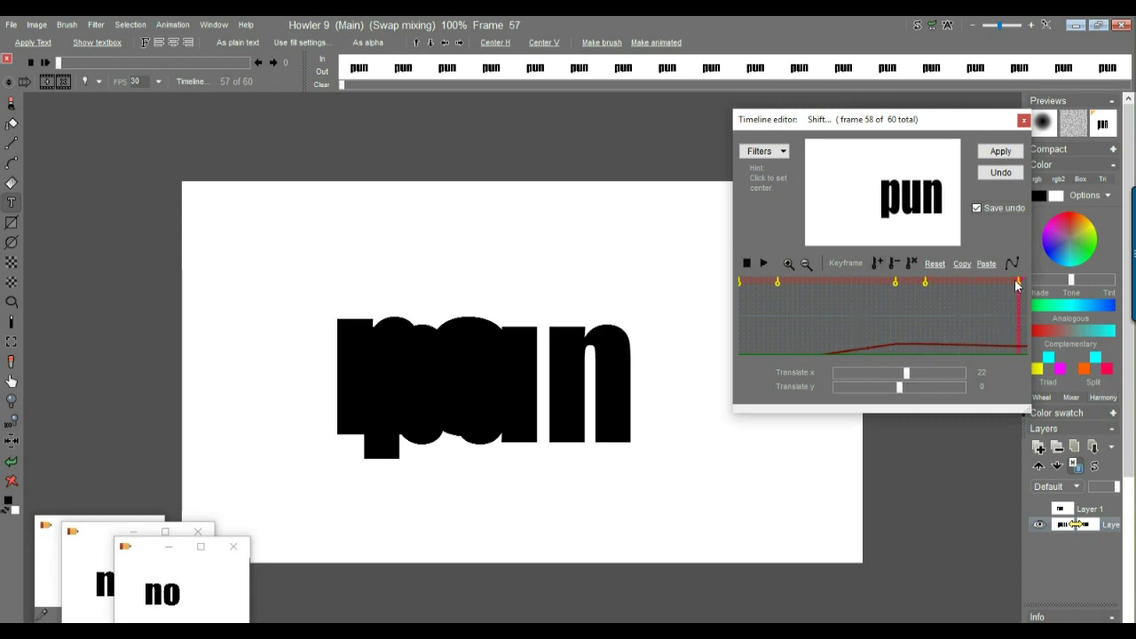
left_click_drag(1021, 286, 980, 287)
left_click(975, 286)
left_click(894, 261)
Add a keyframe with Translate x 28 at frame 58 and apply the Shift filter to the animation
left_click(924, 283)
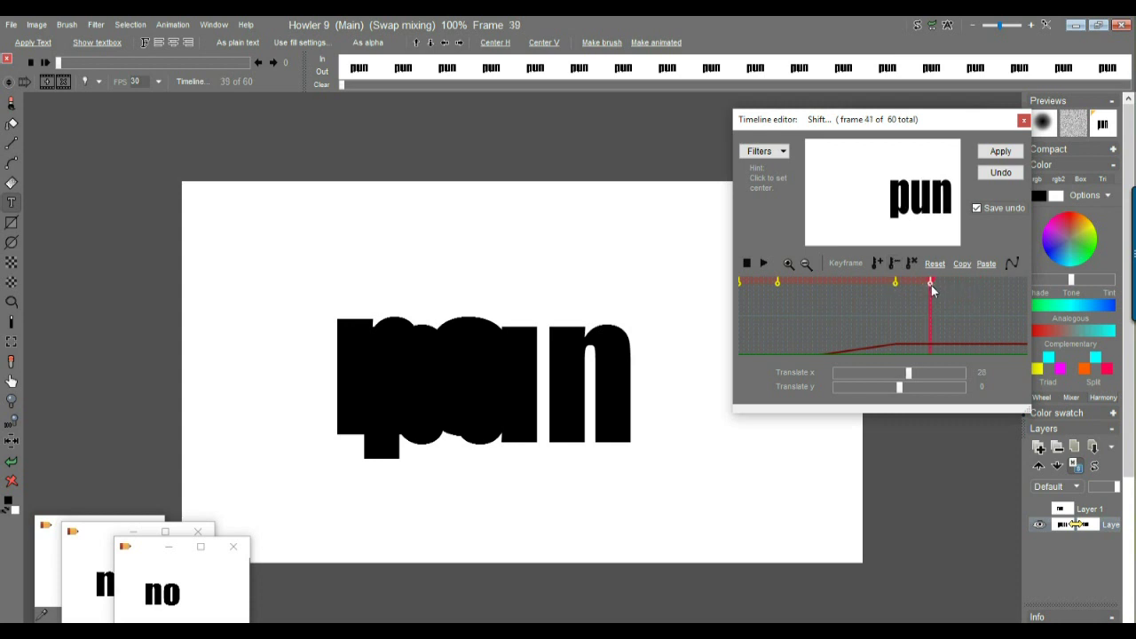
left_click(1024, 307)
left_click(877, 258)
left_click(1009, 154)
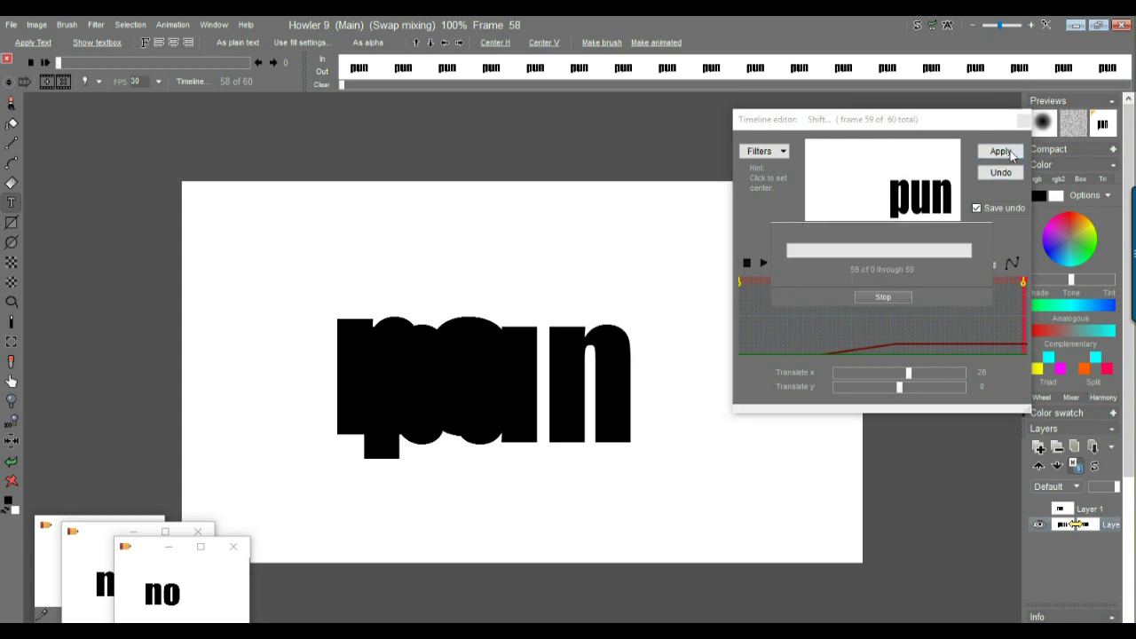
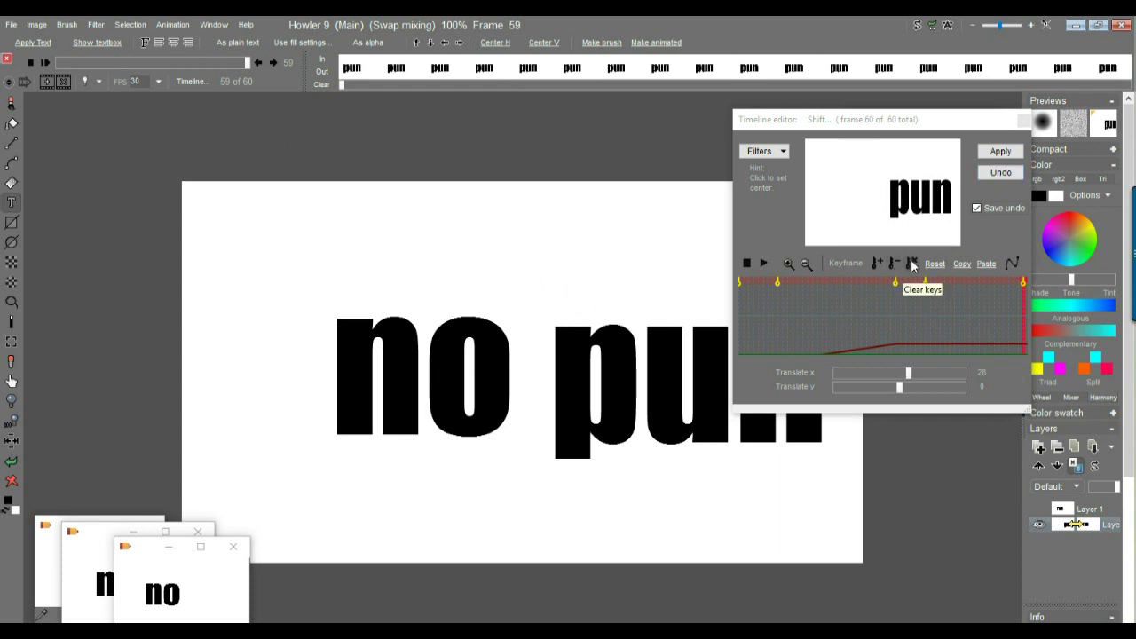
Clear all keyframes of the Shift filter in the timeline editor and reset its translate values to 0
left_click(912, 263)
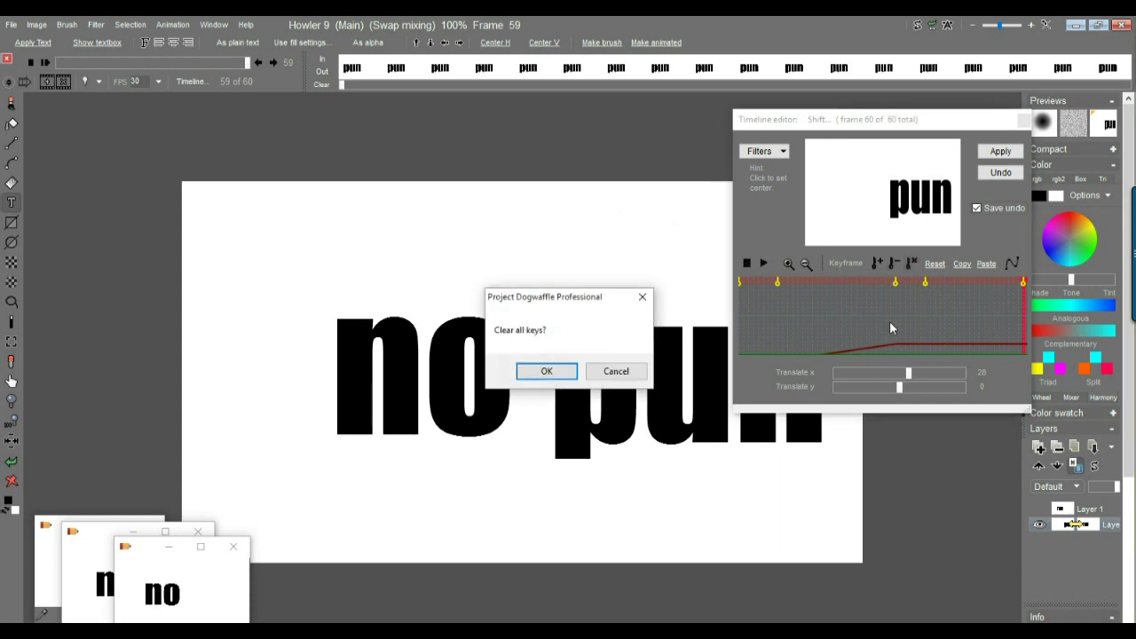
left_click(541, 371)
left_click_drag(812, 307, 904, 326)
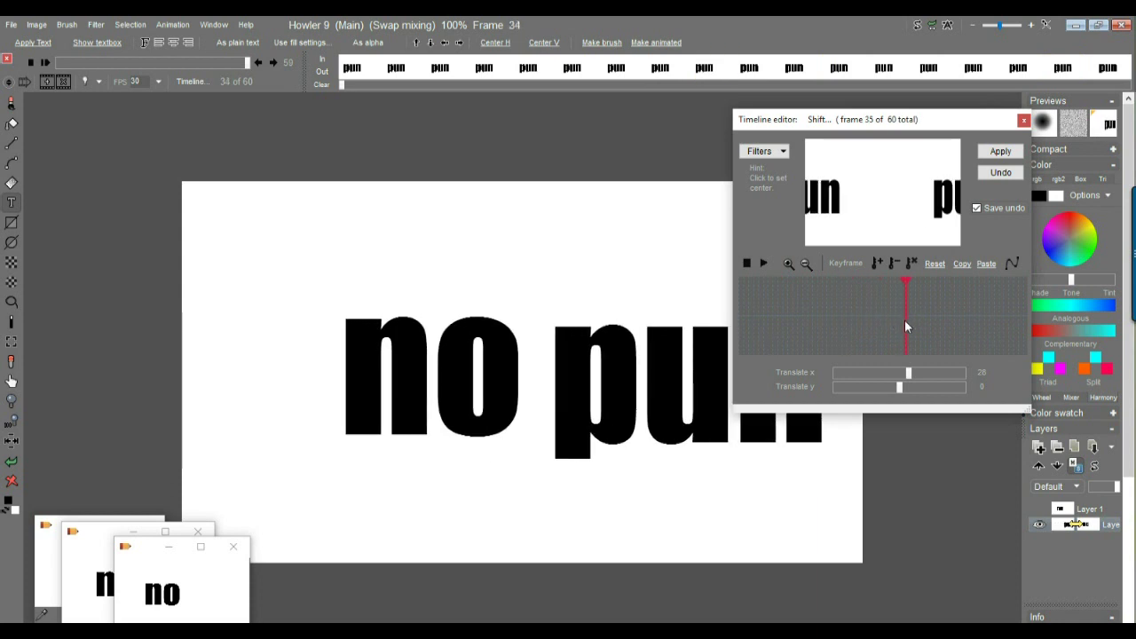
left_click(937, 265)
left_click_drag(814, 324, 872, 321)
Compare the canvas with swap mixing off and on, and scrub through the animation to check how the two words line up
left_click(1108, 124)
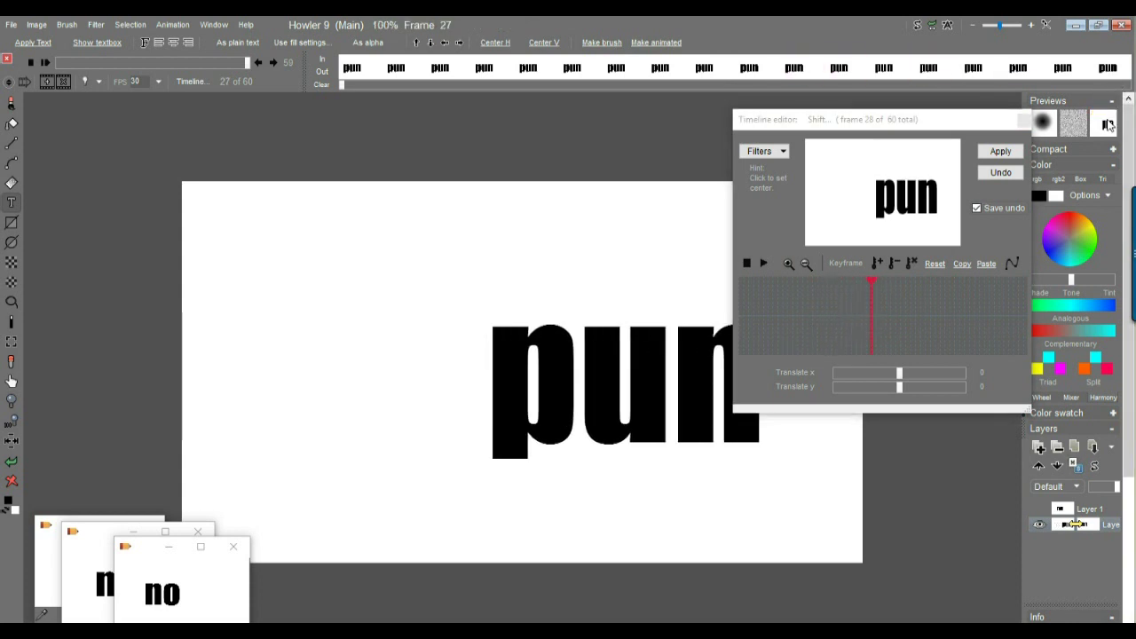
left_click(1108, 125)
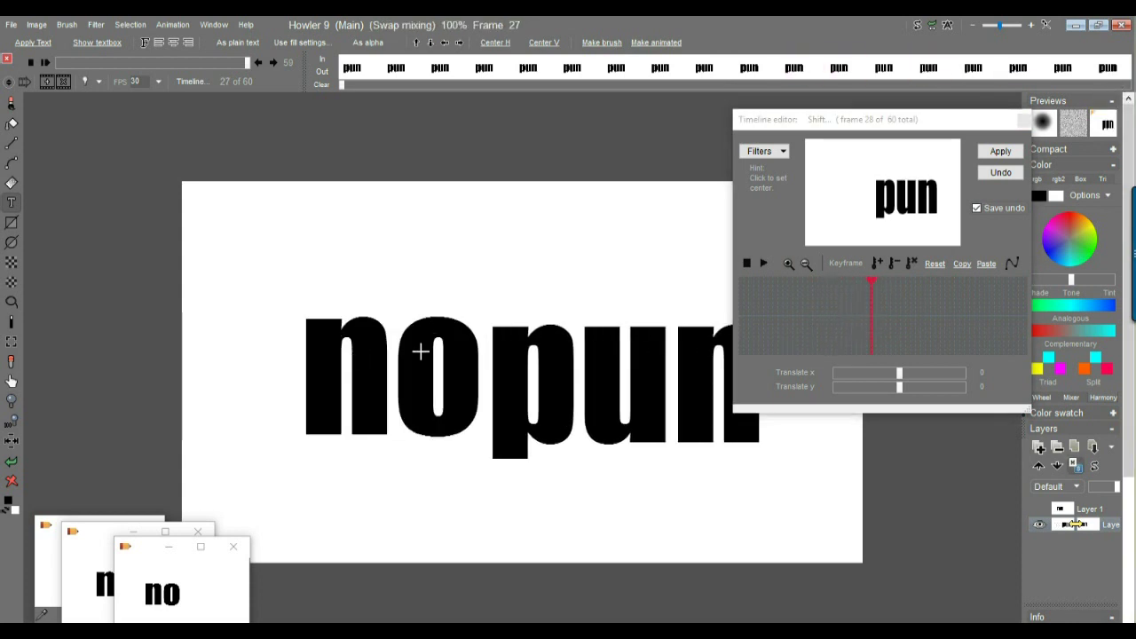
left_click(1104, 129)
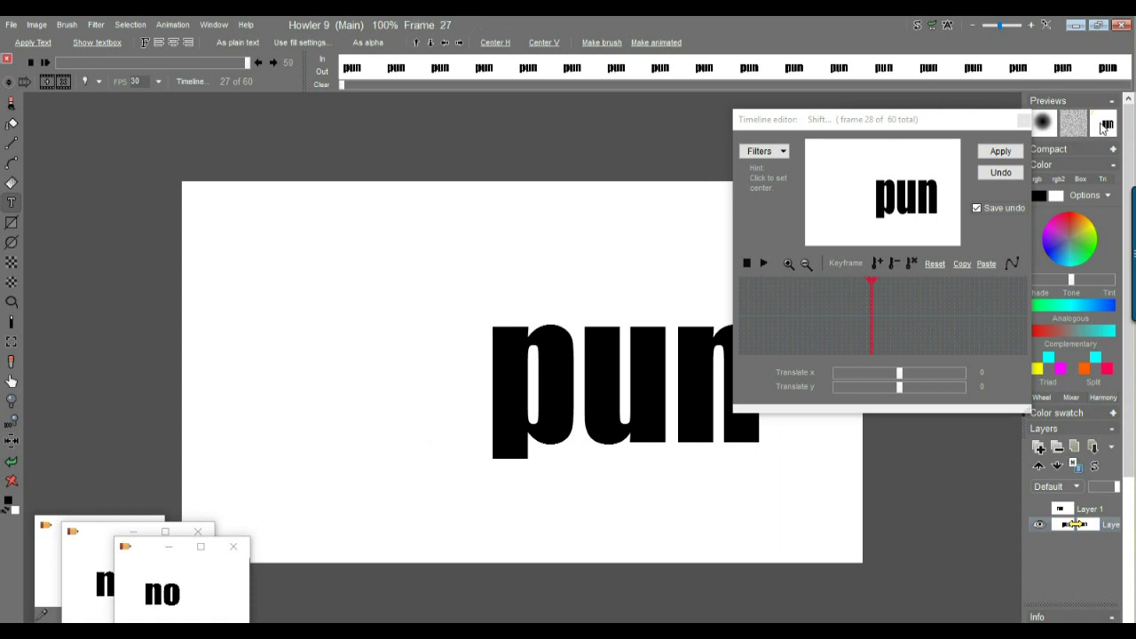
left_click(1104, 127)
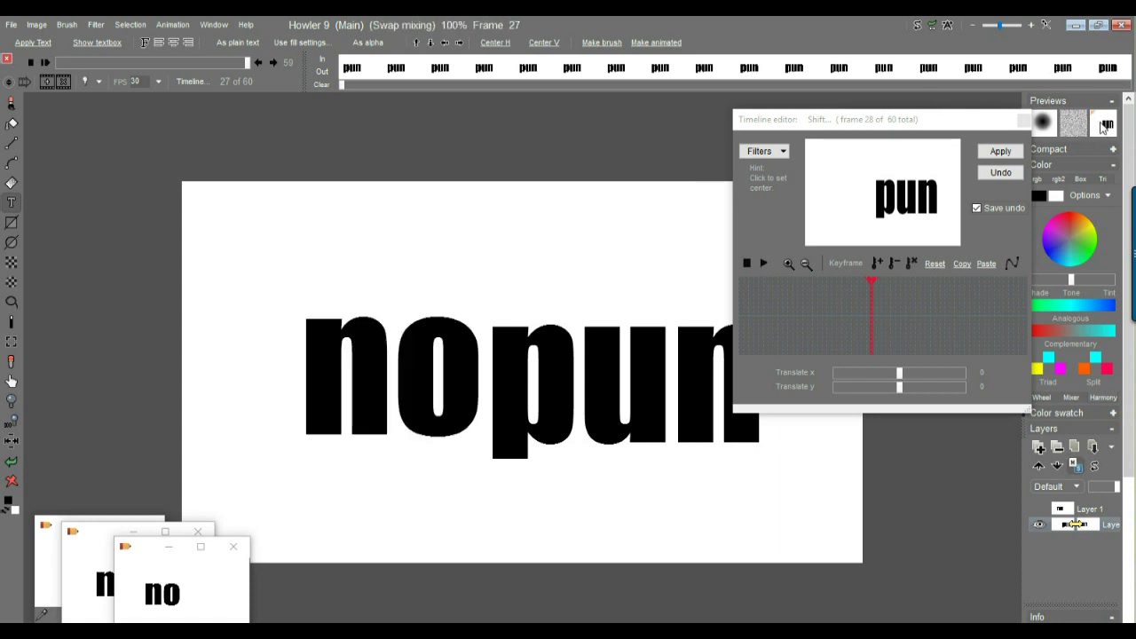
left_click(1104, 127)
left_click_drag(115, 65, 446, 71)
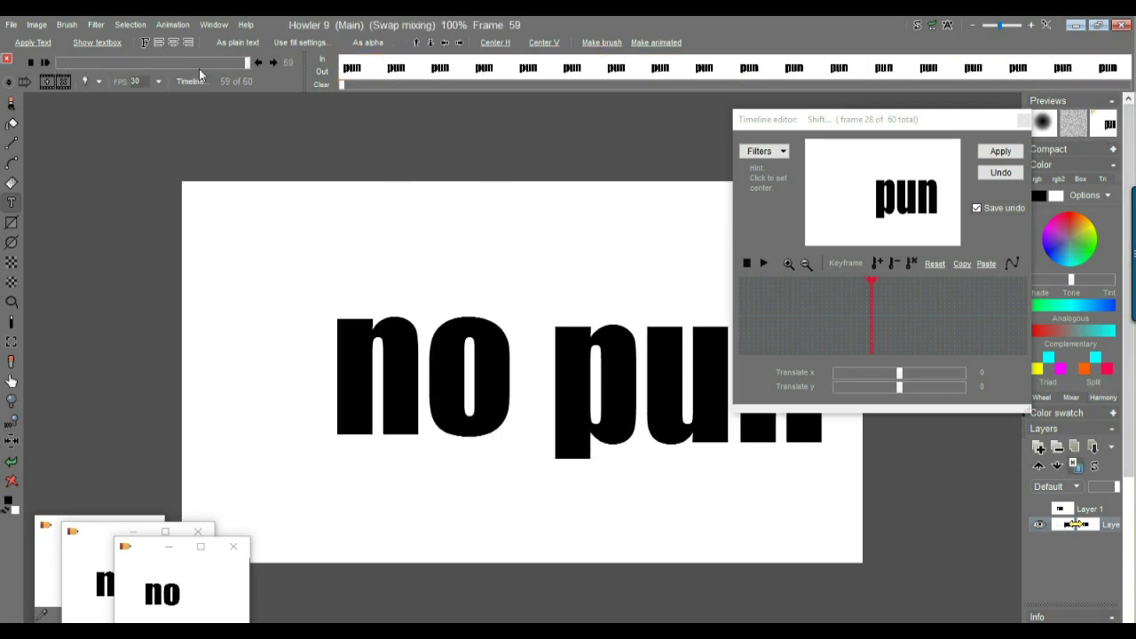
left_click_drag(171, 64, 206, 64)
Move the timeline editor off the words, then review the swap image and the options for combining with it
left_click_drag(852, 131, 134, 121)
left_click(909, 228)
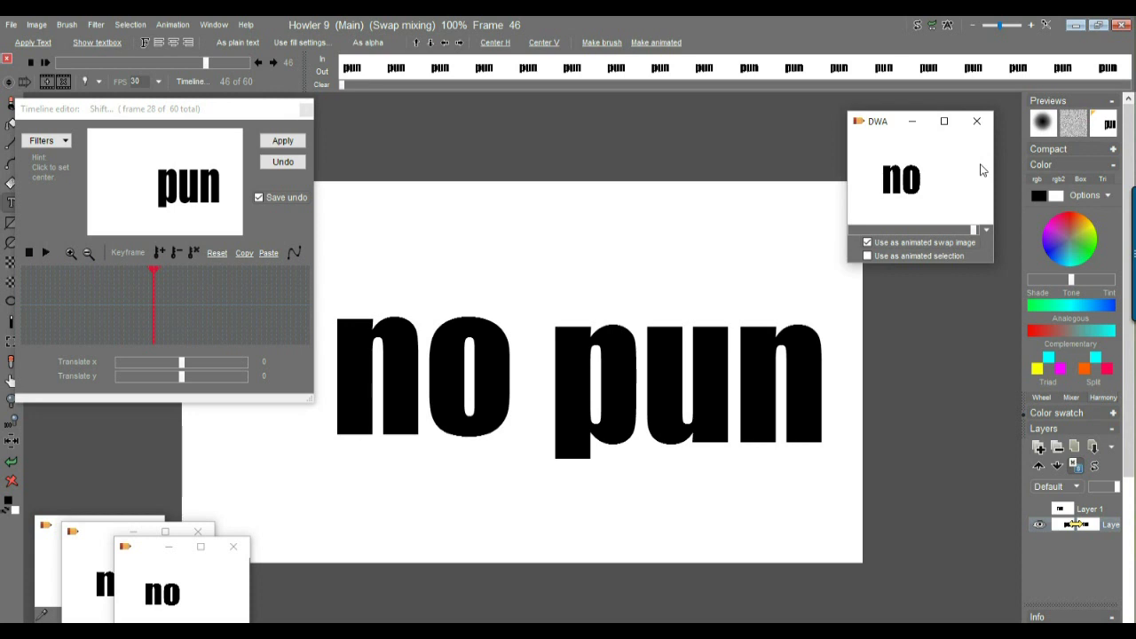
left_click(96, 24)
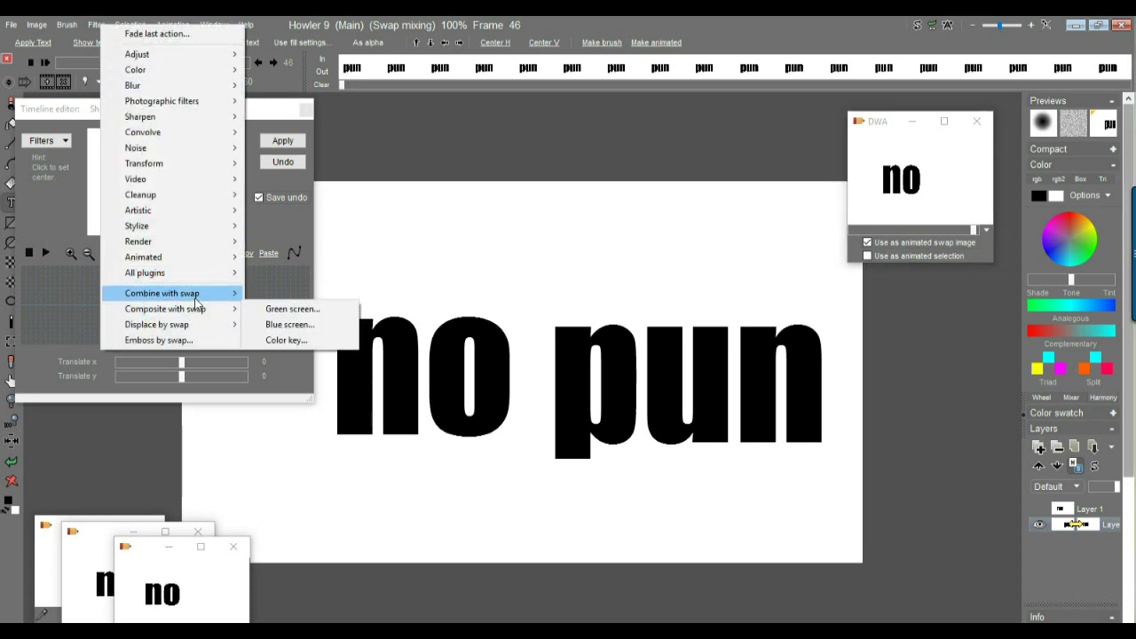
mouse_move(196, 300)
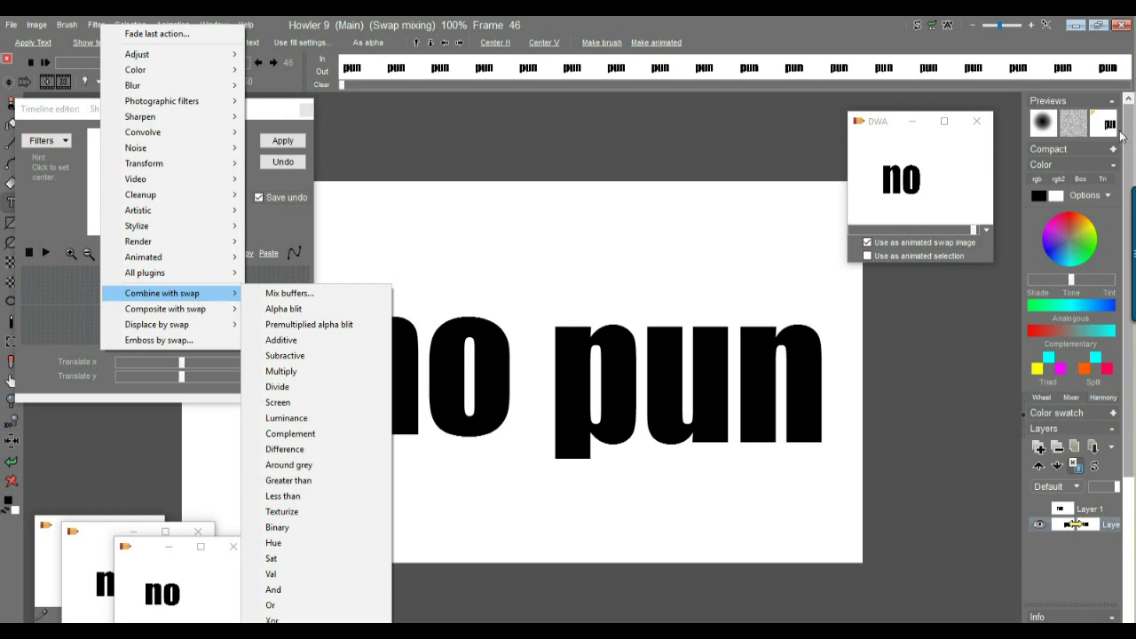
left_click(1109, 127)
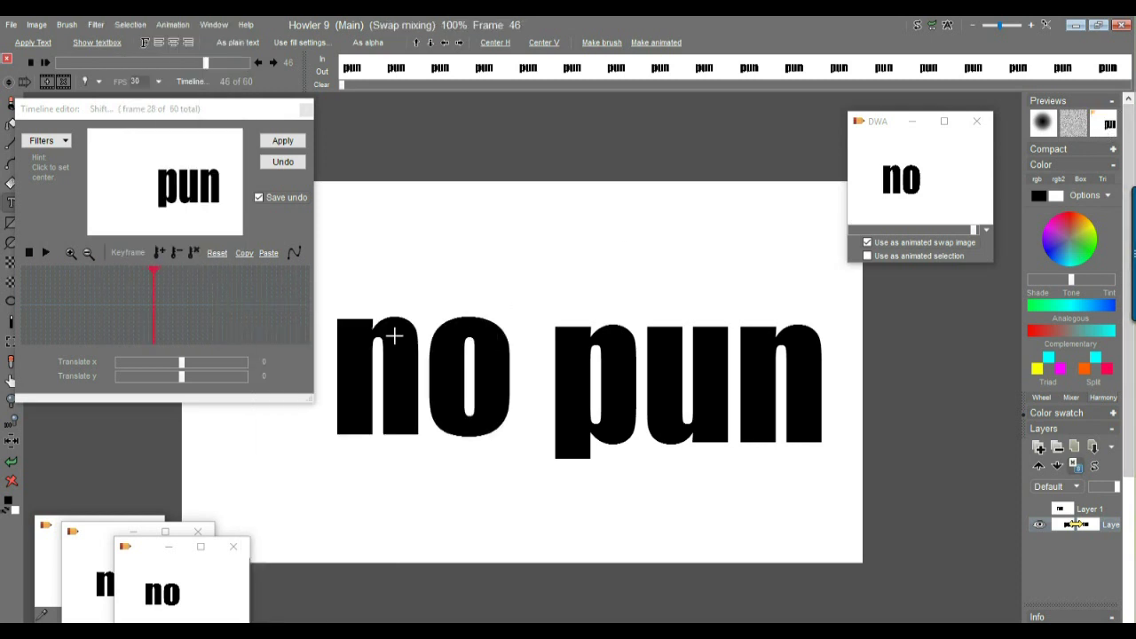
left_click(1109, 126)
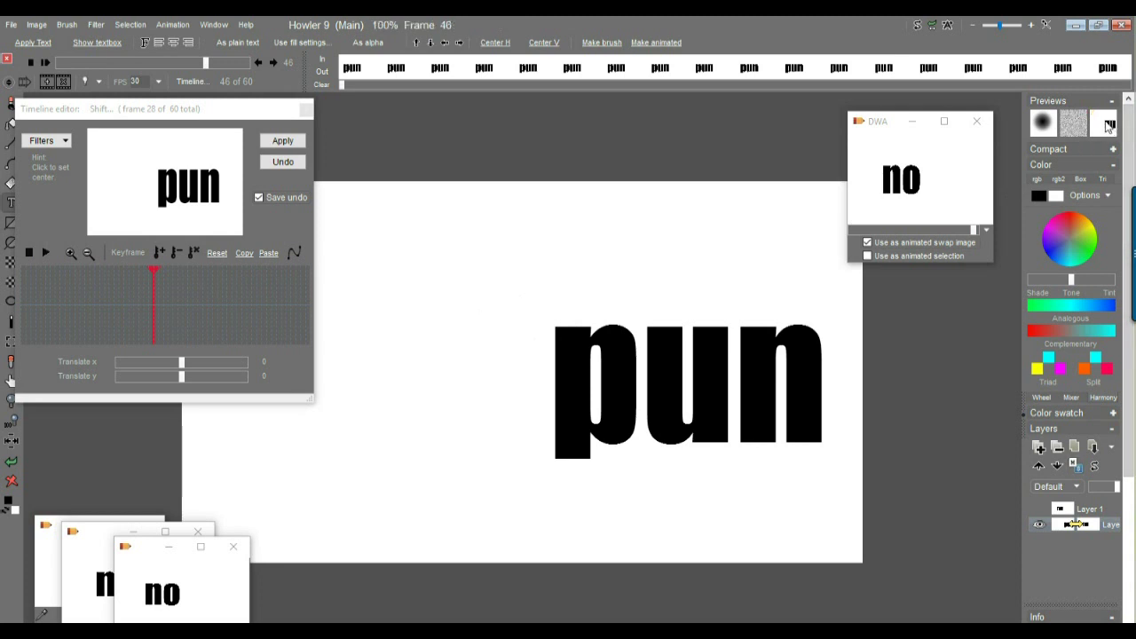
Merge the animated "no" swap image into the "pun" animation for all frames and close the timeline editor
right_click(1109, 126)
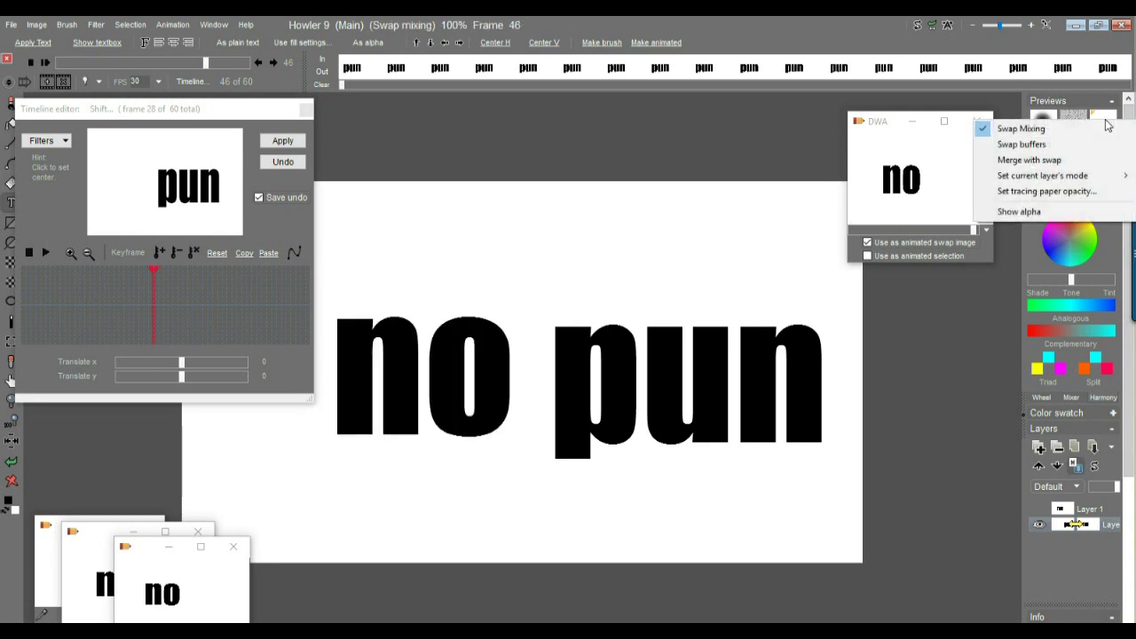
left_click(1030, 160)
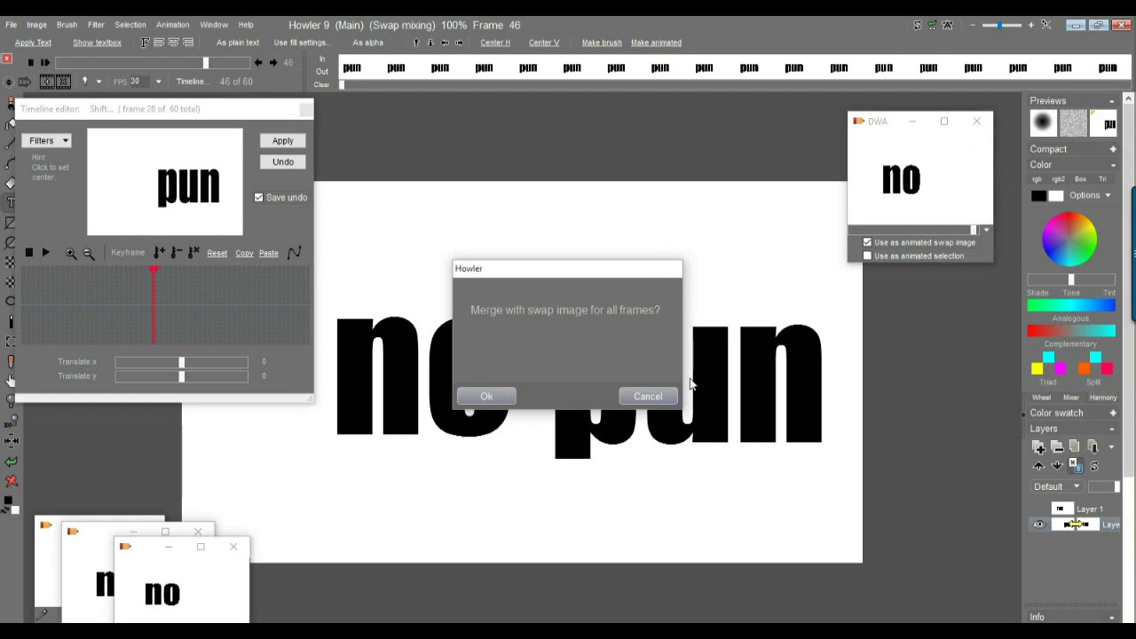
left_click(493, 397)
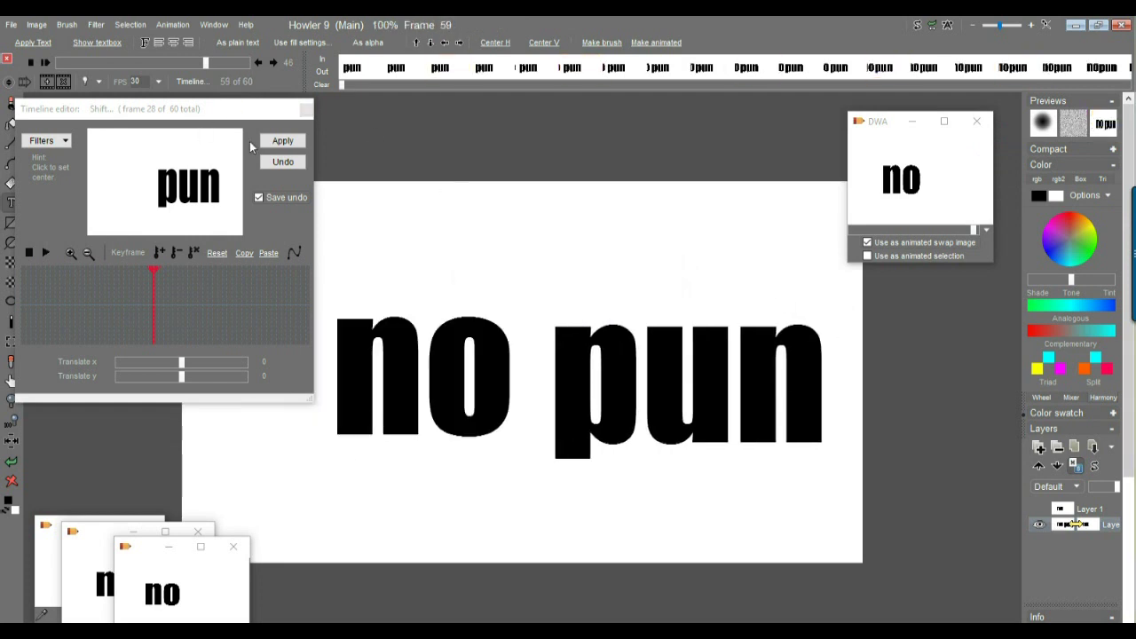
left_click(306, 108)
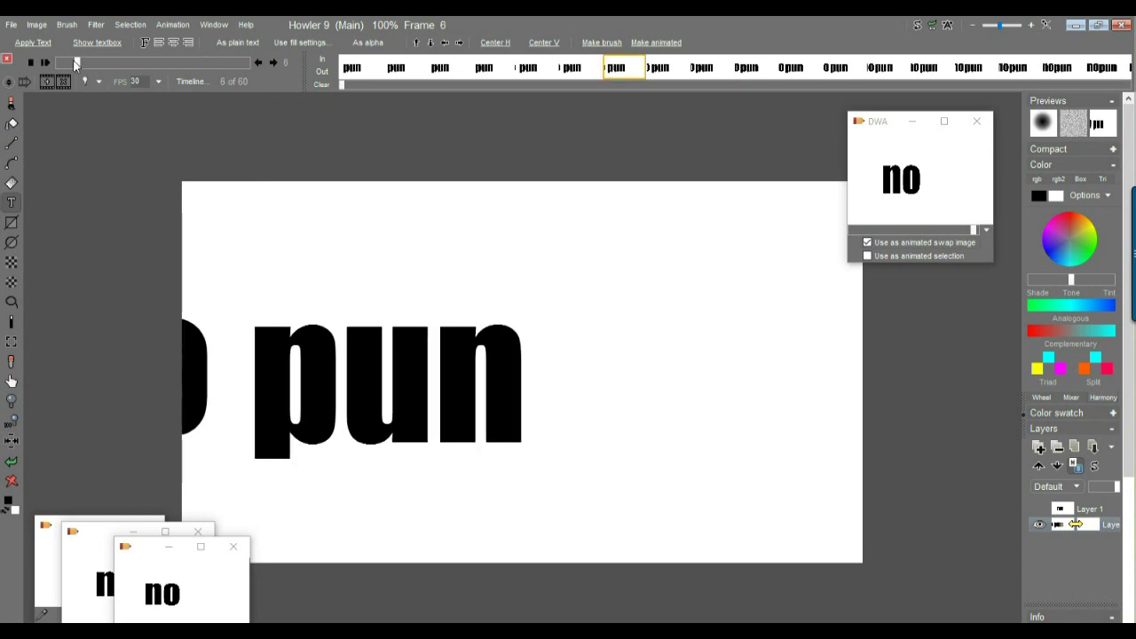
Play the merged animation from the first frame and scrub through it to check the motion of both words
left_click(18, 80)
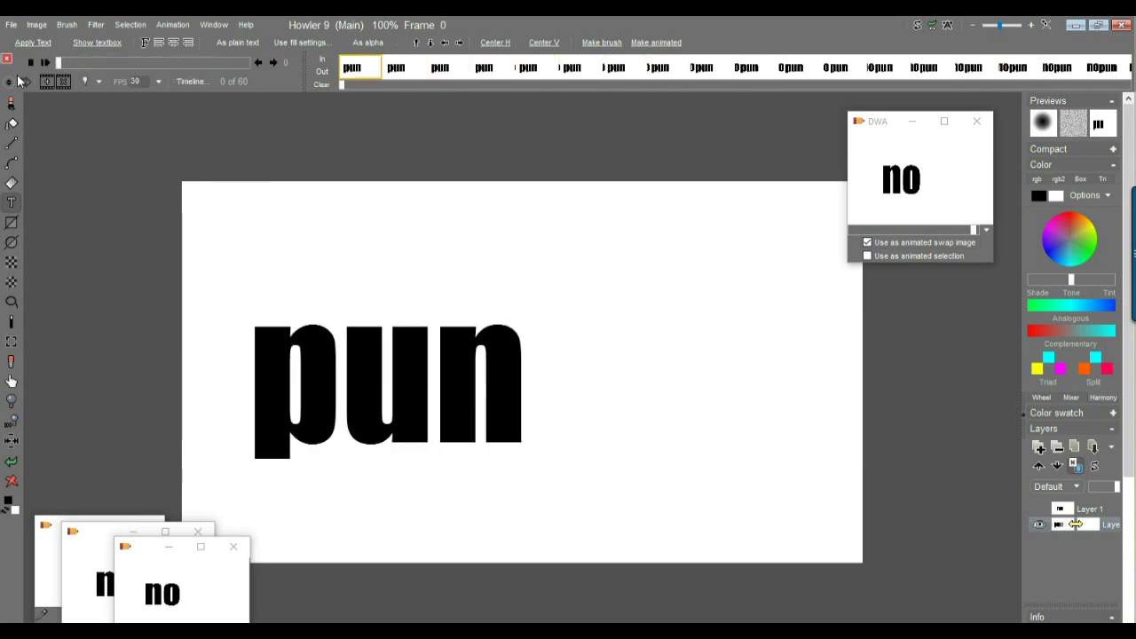
left_click(46, 61)
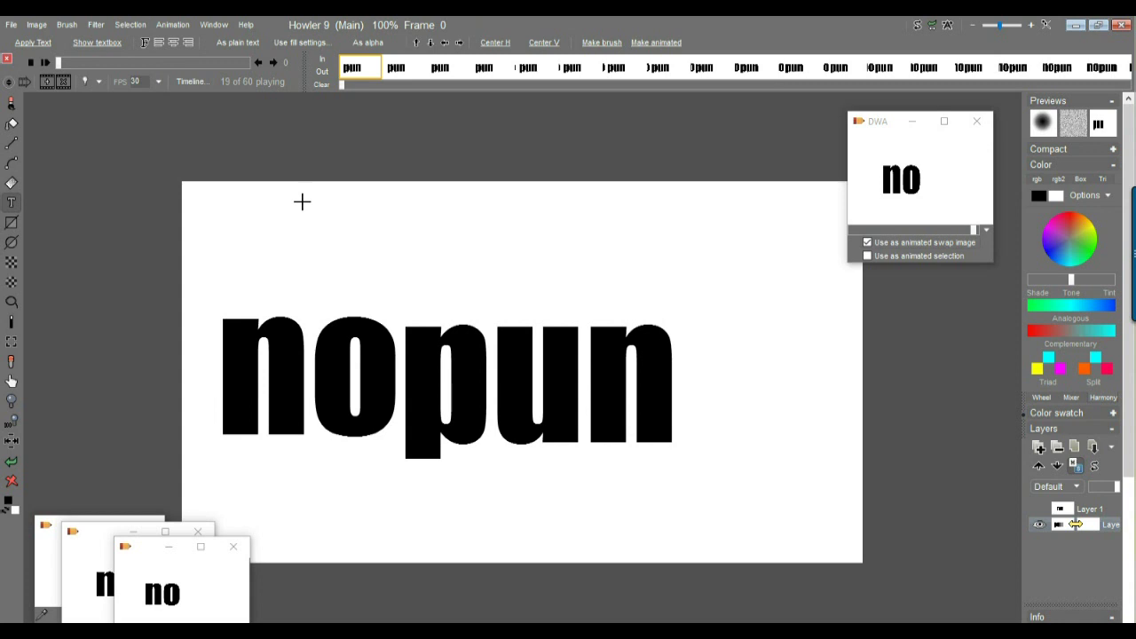
left_click(56, 64)
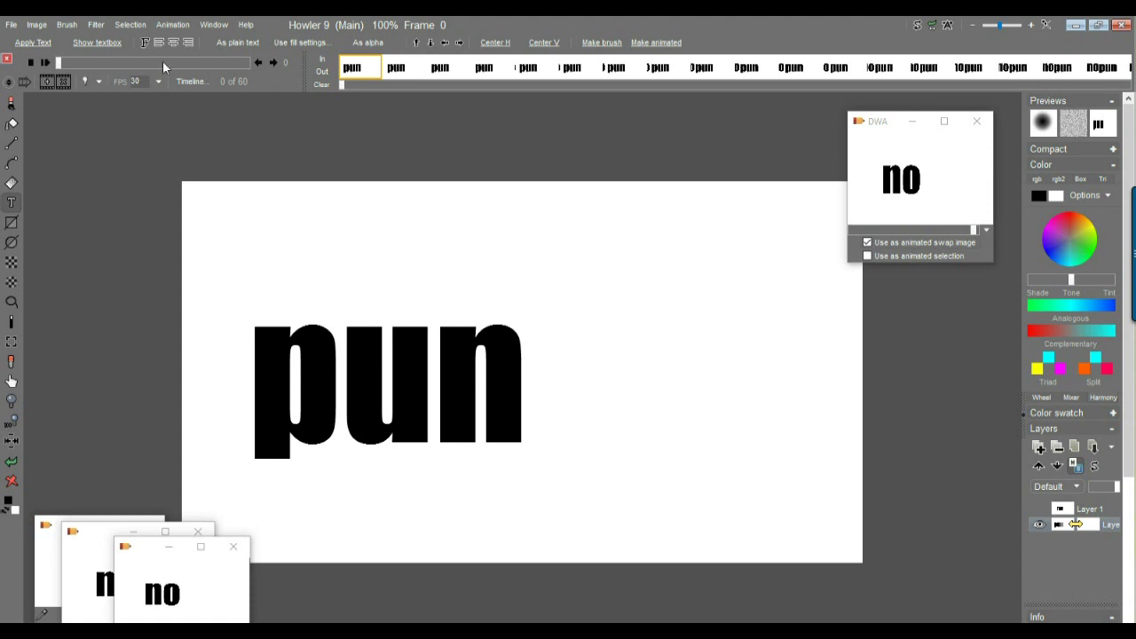
left_click_drag(66, 61, 169, 63)
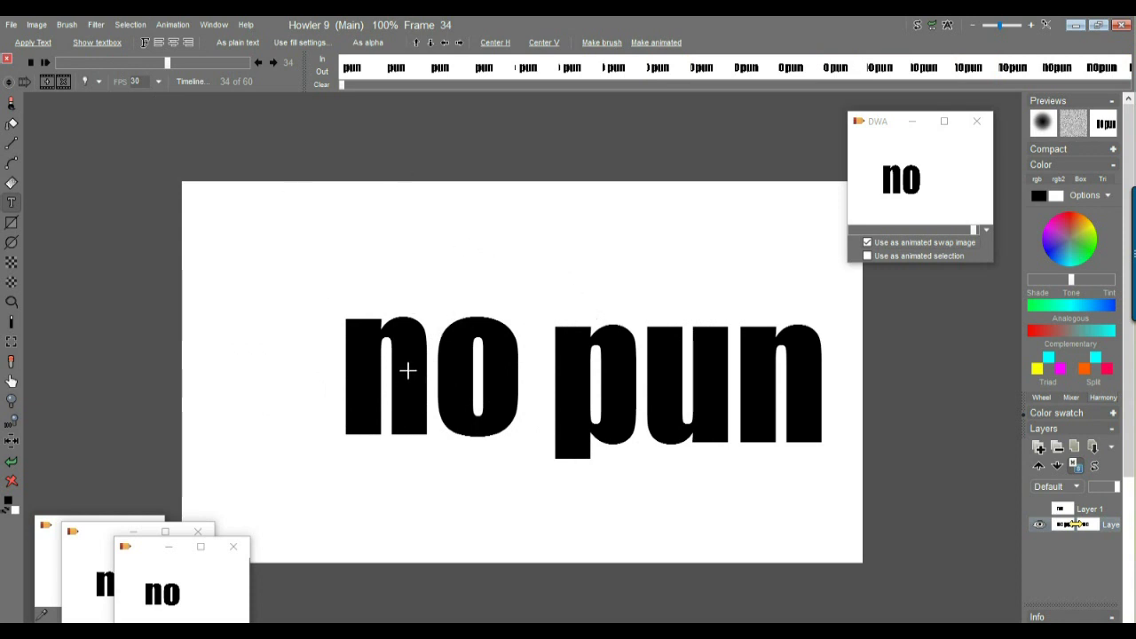
left_click(171, 25)
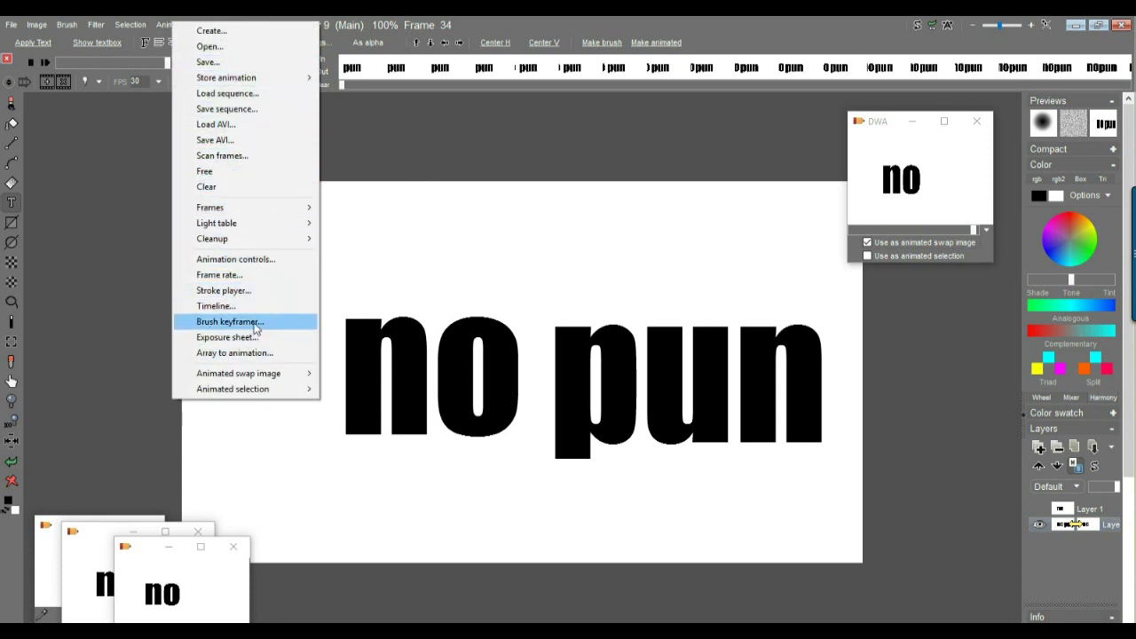
left_click(659, 23)
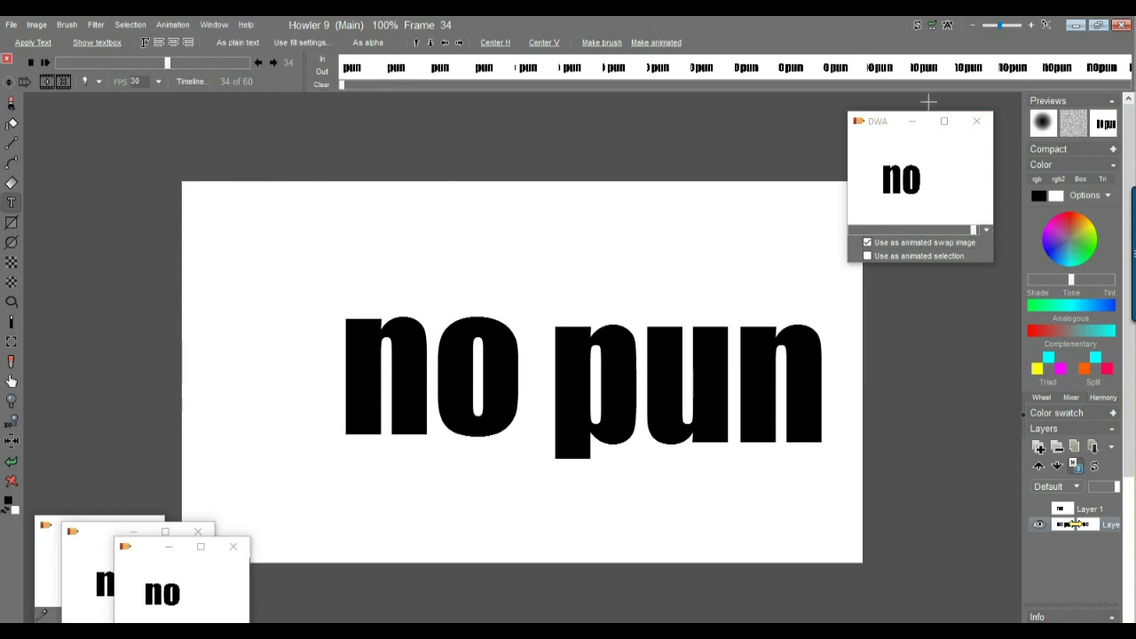
left_click_drag(879, 122, 916, 506)
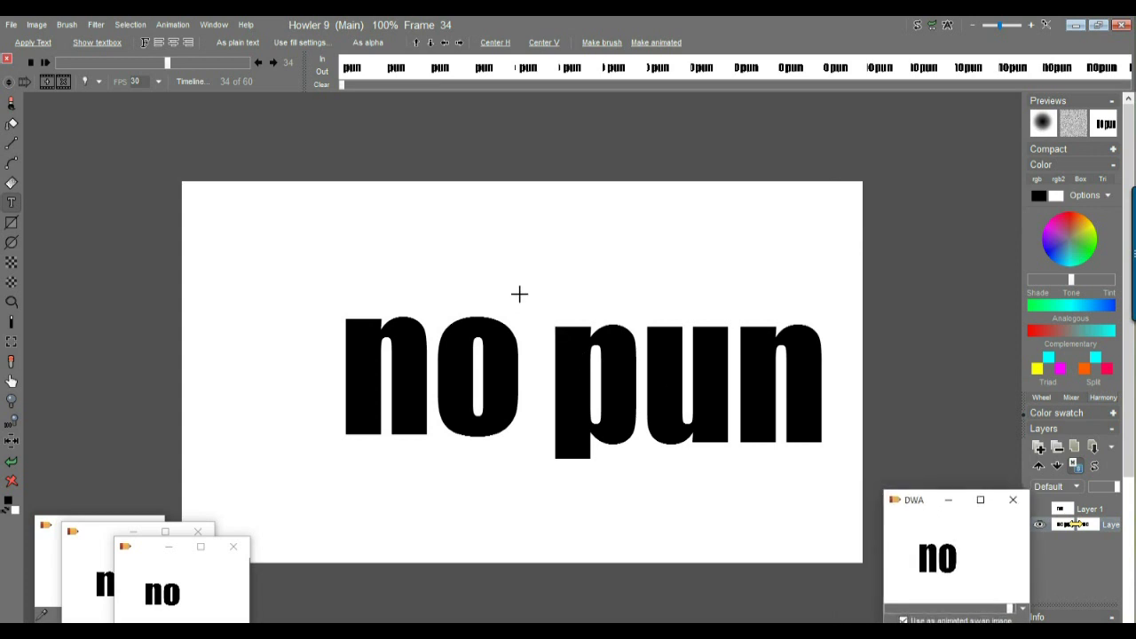
left_click_drag(148, 63, 211, 81)
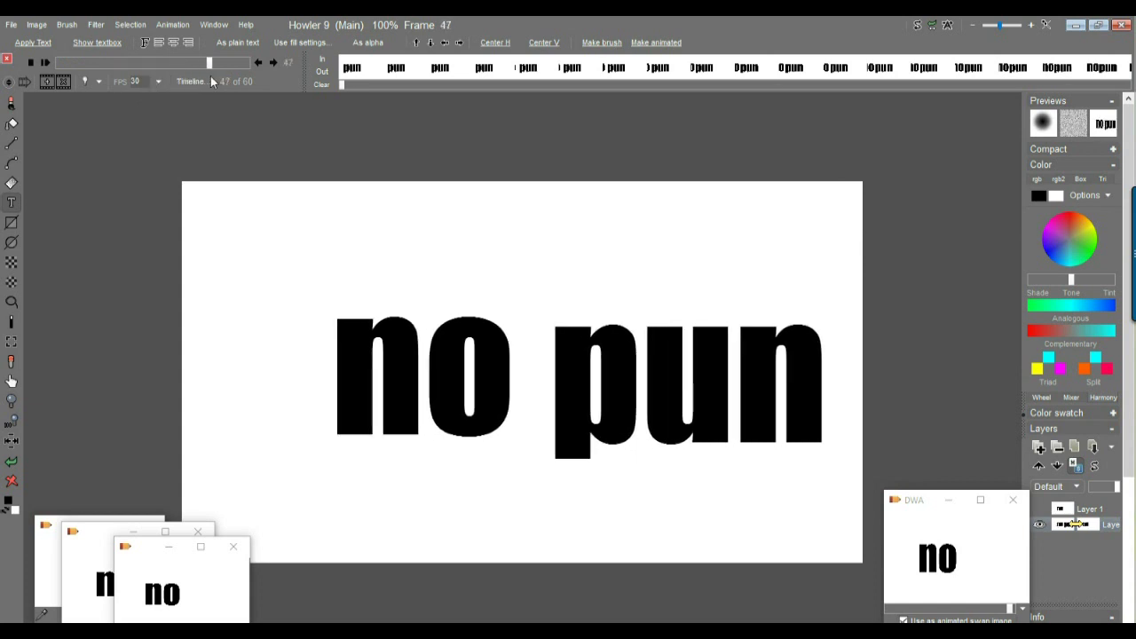
left_click(178, 25)
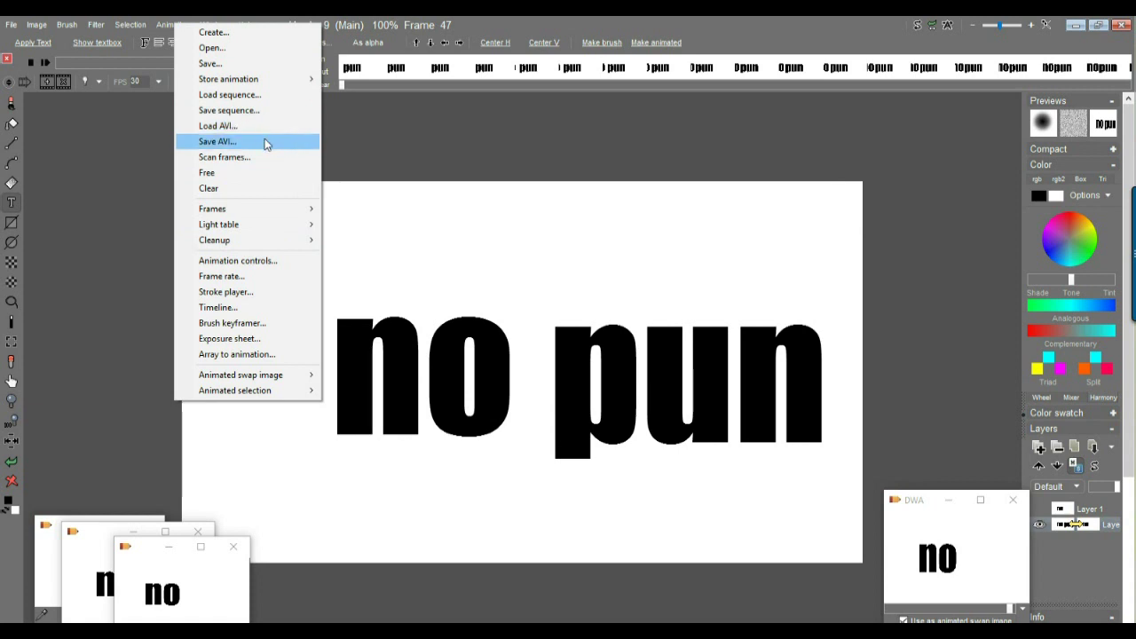
left_click(379, 159)
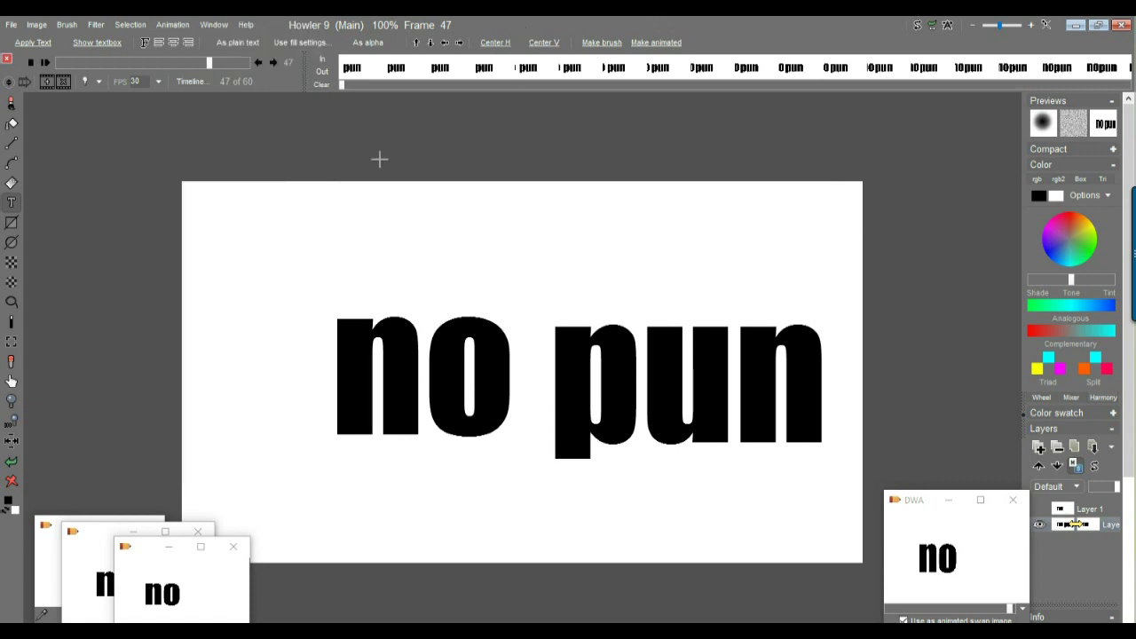
Create a new 30-frame animation at 30 fps from a copy of the last "no pun" frame and preview it
left_click_drag(207, 63, 273, 63)
left_click(173, 25)
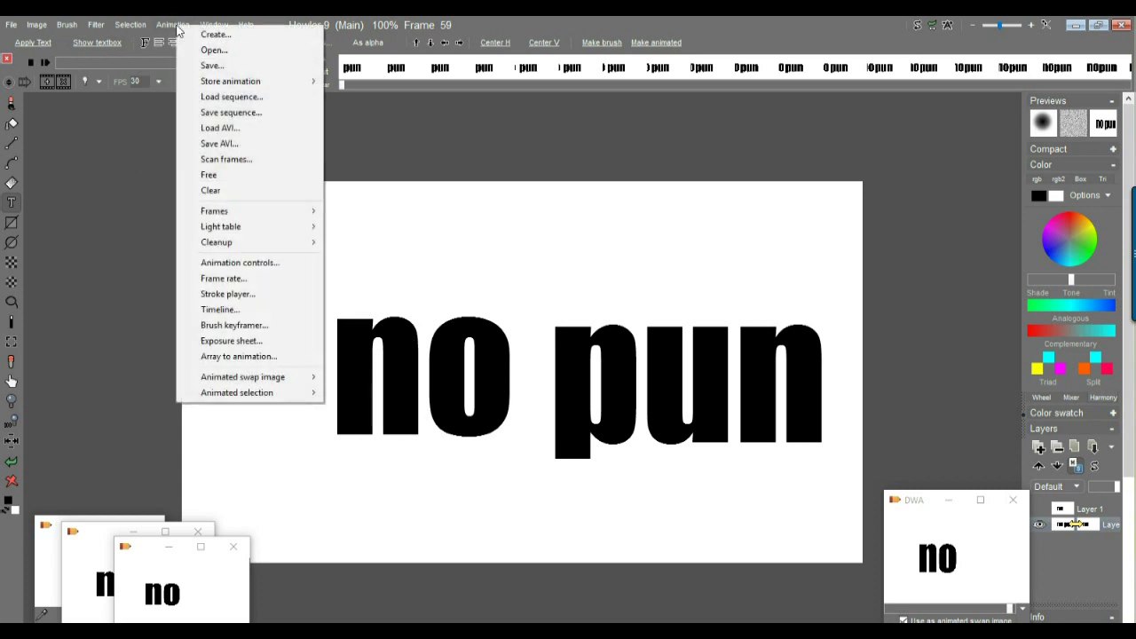
left_click(196, 36)
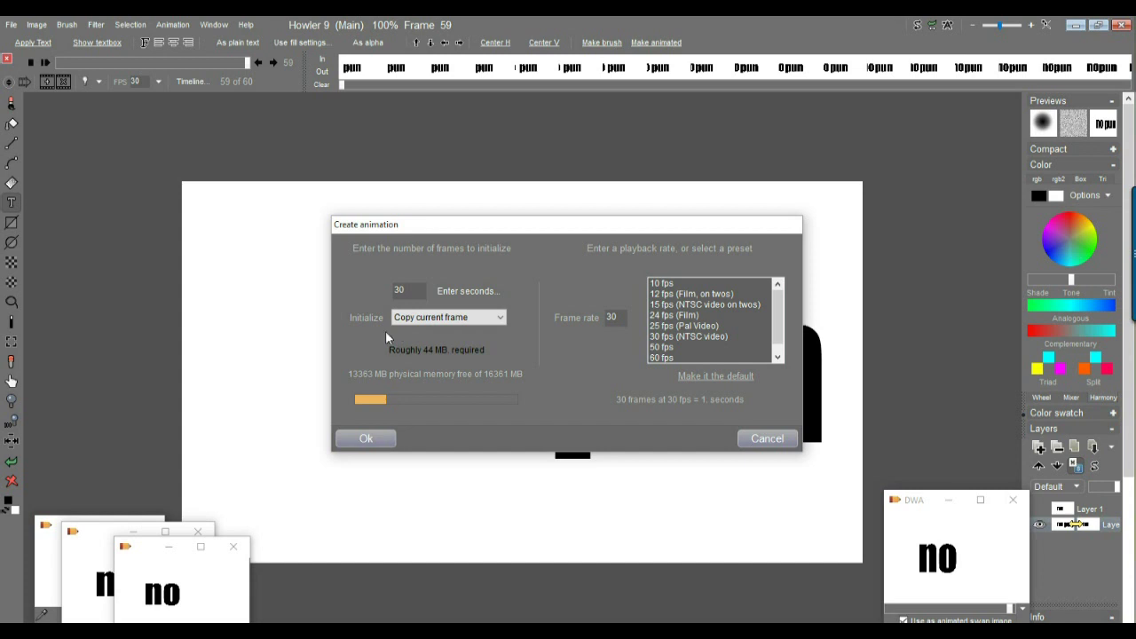
left_click(373, 440)
left_click(550, 370)
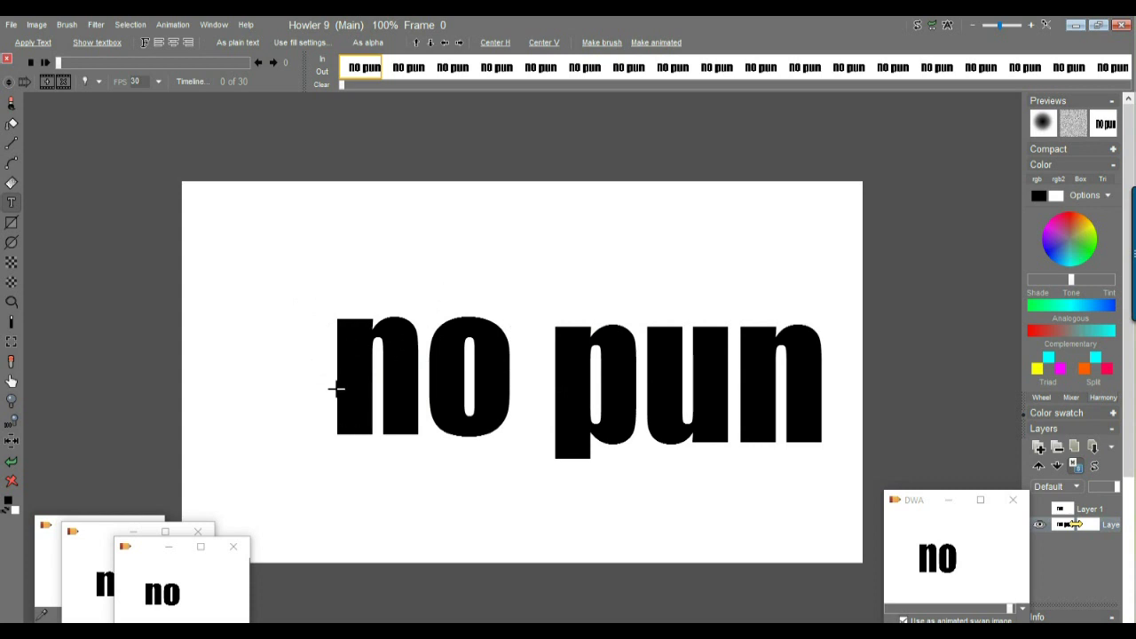
left_click(41, 67)
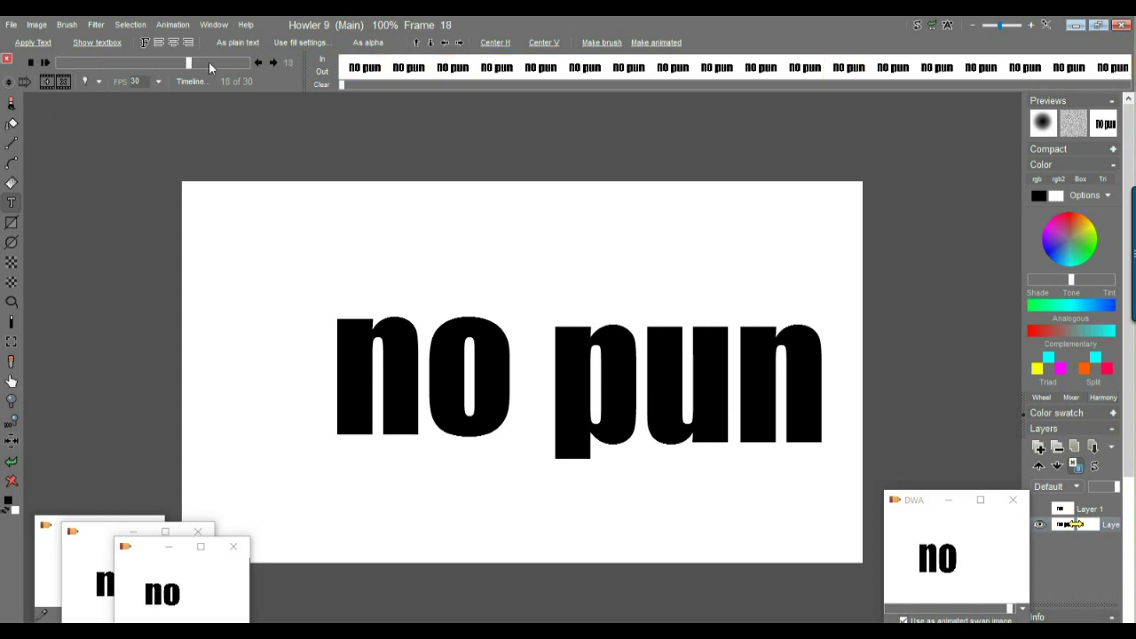
Capture a blank white rectangle to the left of the word "no" as a custom brush
left_click(12, 225)
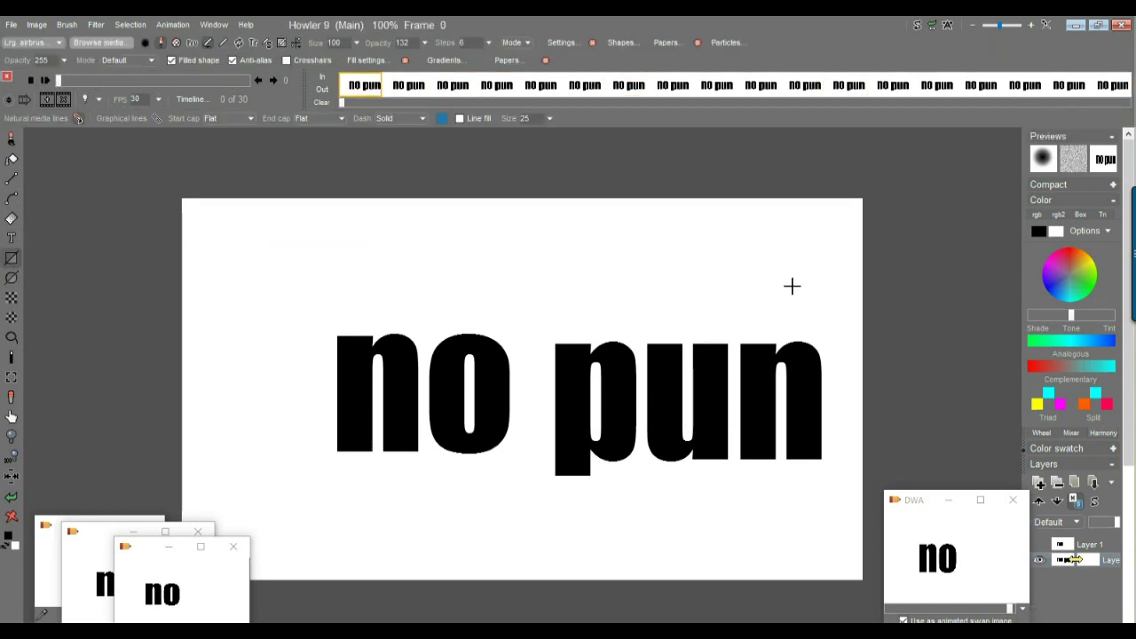
left_click_drag(287, 291, 323, 429)
left_click(12, 380)
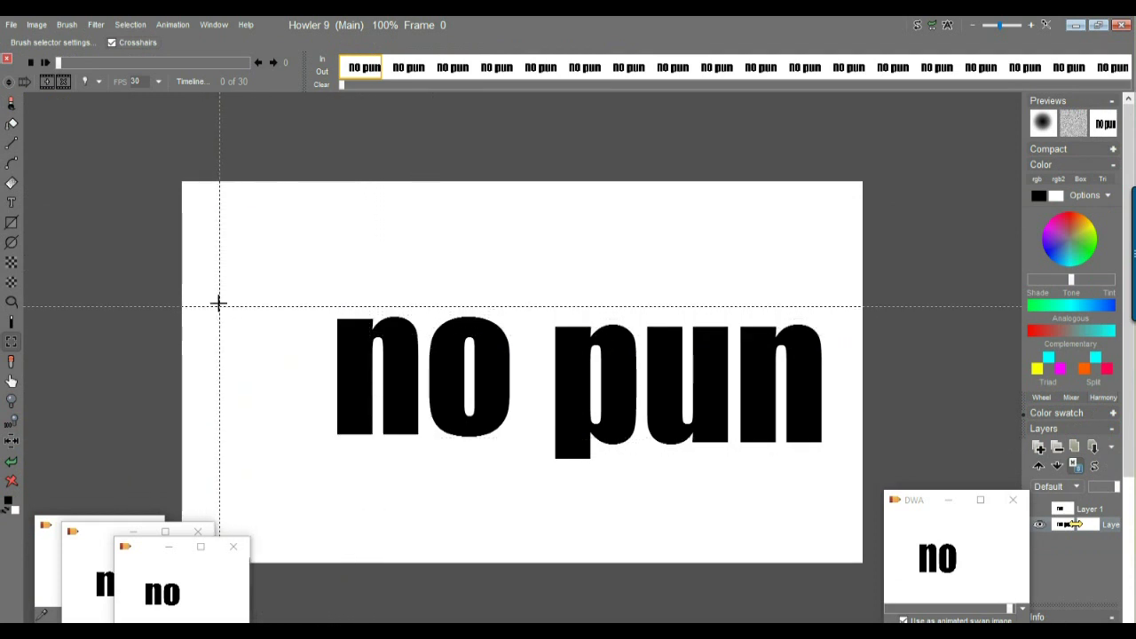
mouse_move(218, 302)
left_mouse_down()
mouse_move(309, 454)
mouse_move(323, 444)
left_mouse_up()
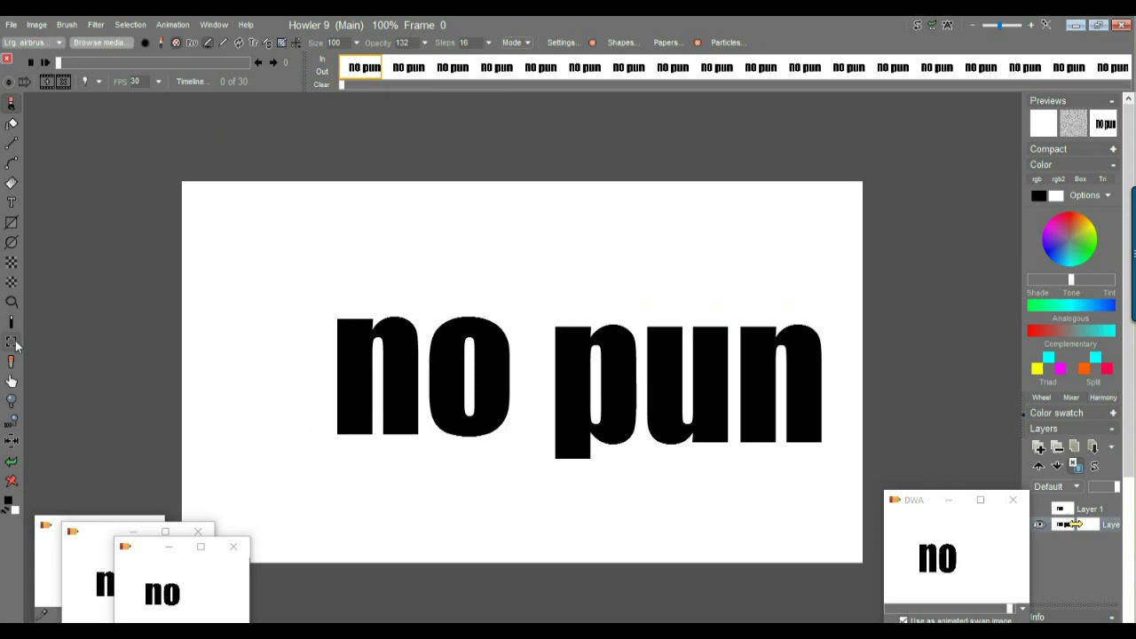
Lower the brush selector key's high pass to its minimum so white is opaque, and move its window clear of the canvas
left_click(11, 343)
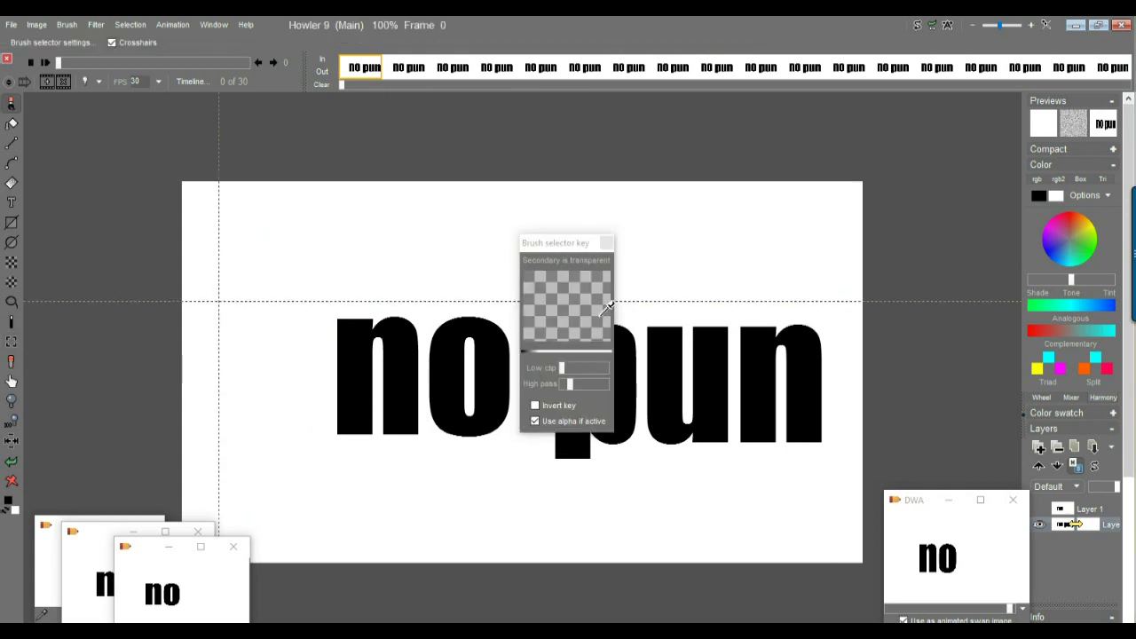
left_click_drag(537, 245, 167, 248)
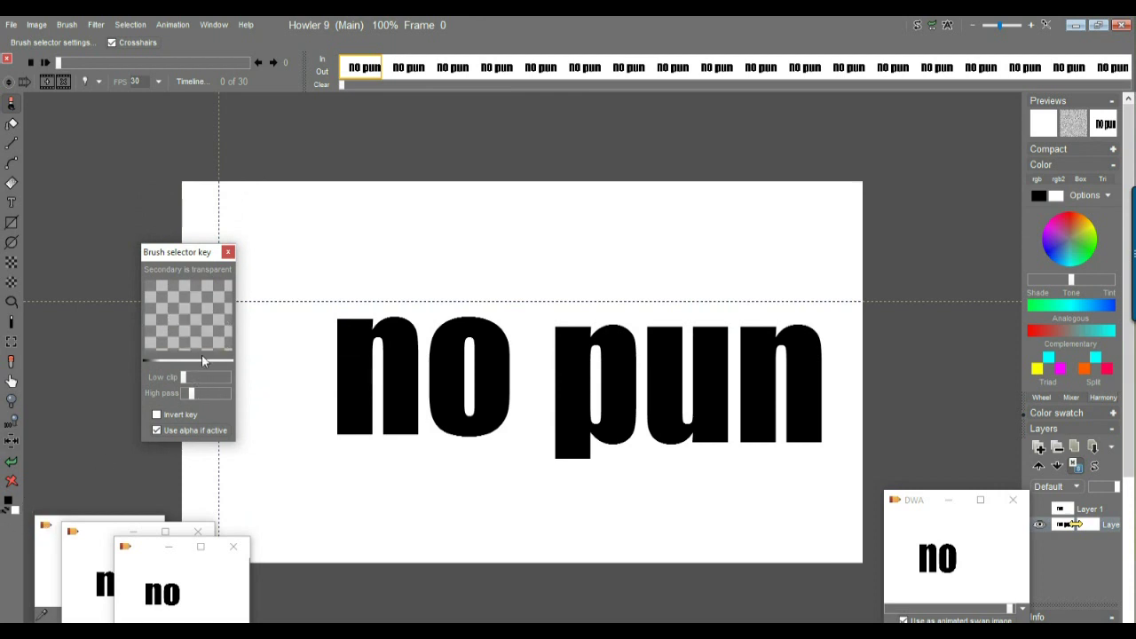
left_click_drag(185, 394, 183, 397)
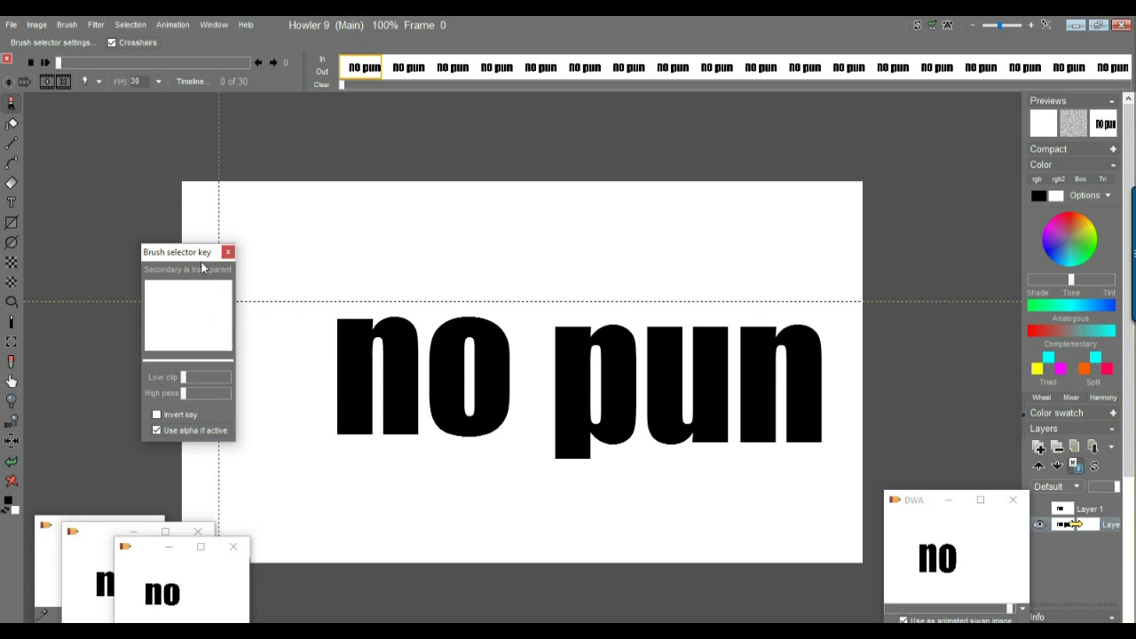
mouse_move(158, 258)
left_mouse_down()
mouse_move(117, 226)
mouse_move(63, 212)
left_mouse_up()
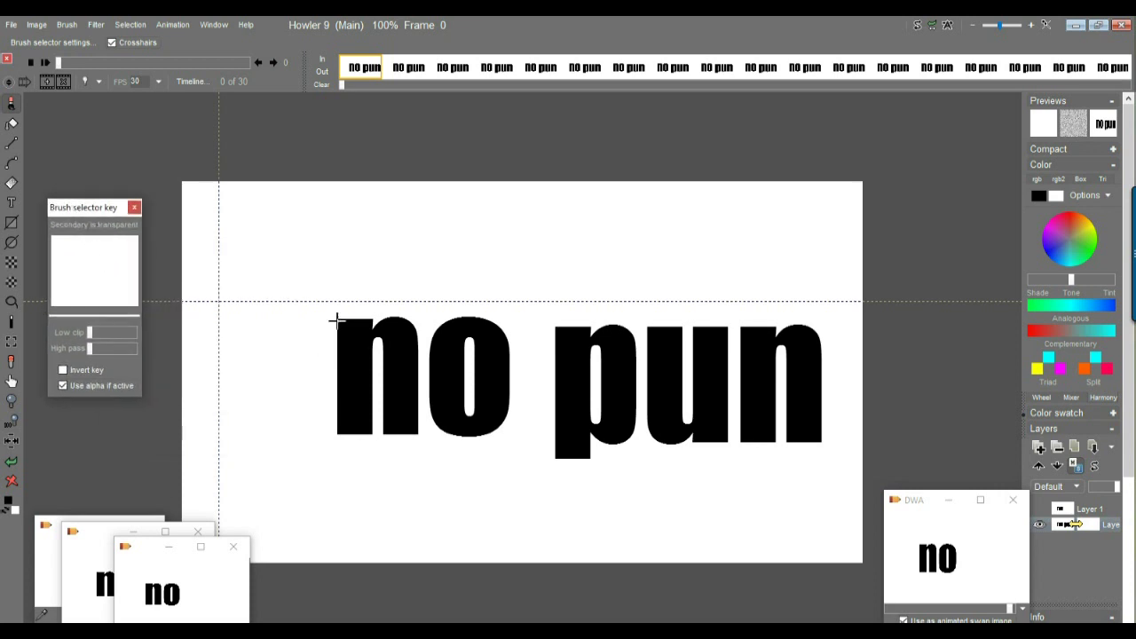
Test the white custom brush by painting over the letter "n", and undo the strokes
left_click(10, 106)
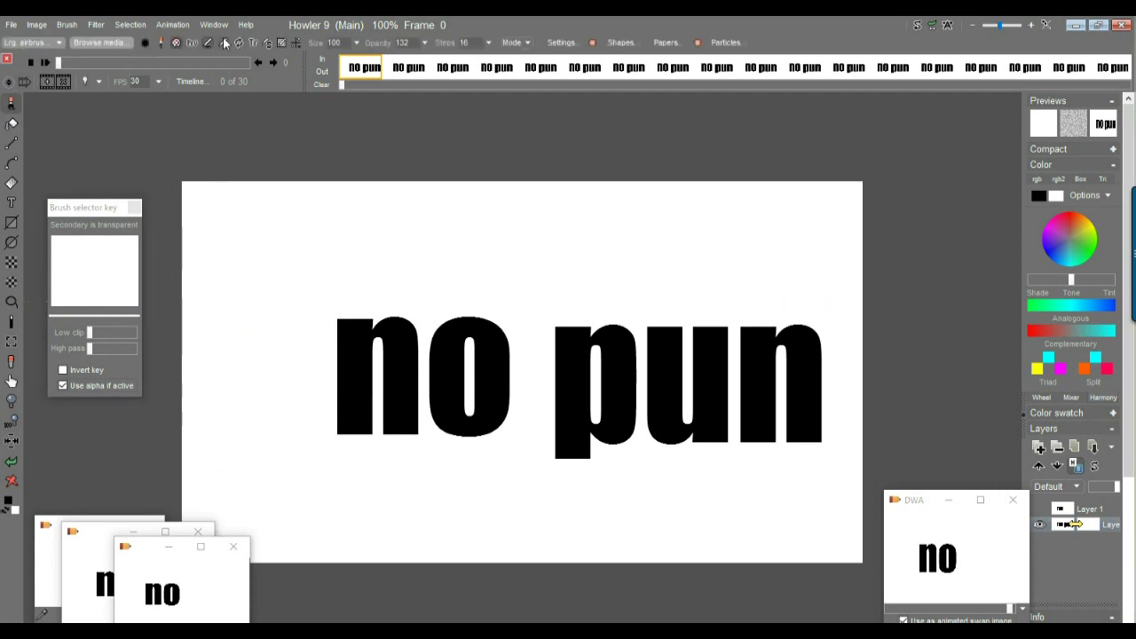
left_click_drag(347, 298, 428, 430)
left_click_drag(269, 373, 381, 376)
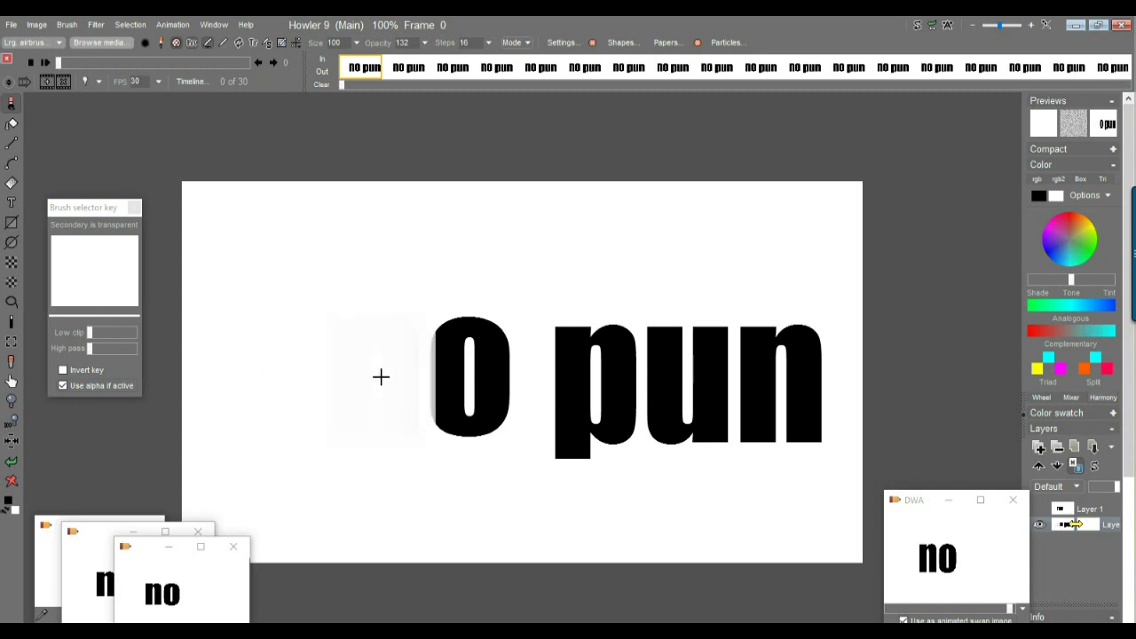
left_click(12, 461)
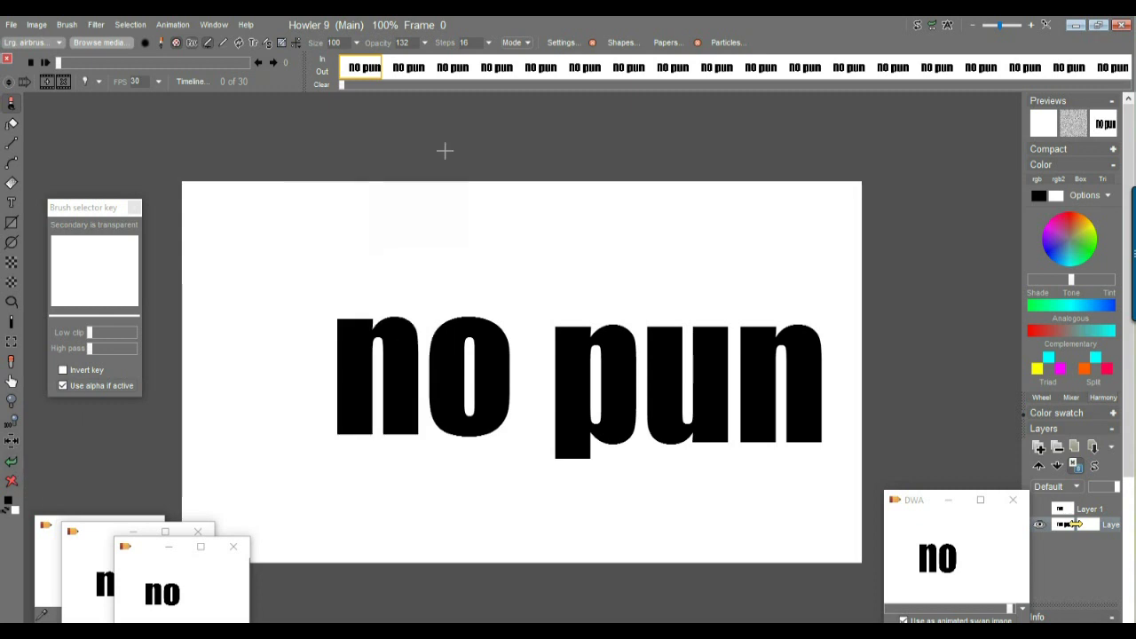
Set the brush opacity to 255 and its steps to 9, test it over the "n" and undo the test
left_click(425, 43)
left_click_drag(398, 63, 470, 71)
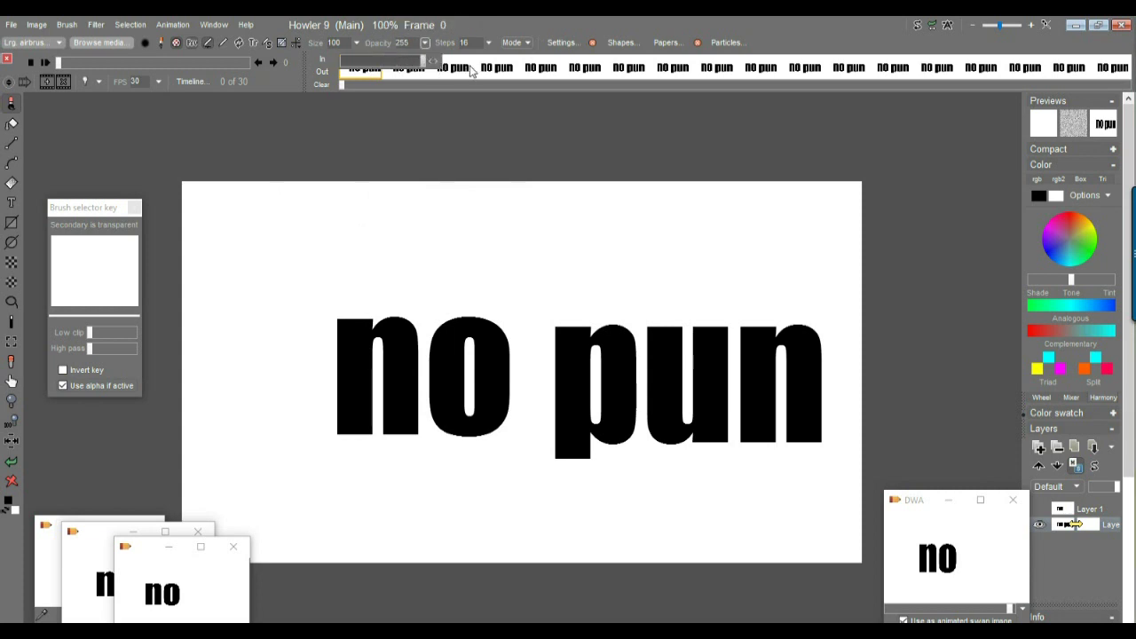
left_click(428, 43)
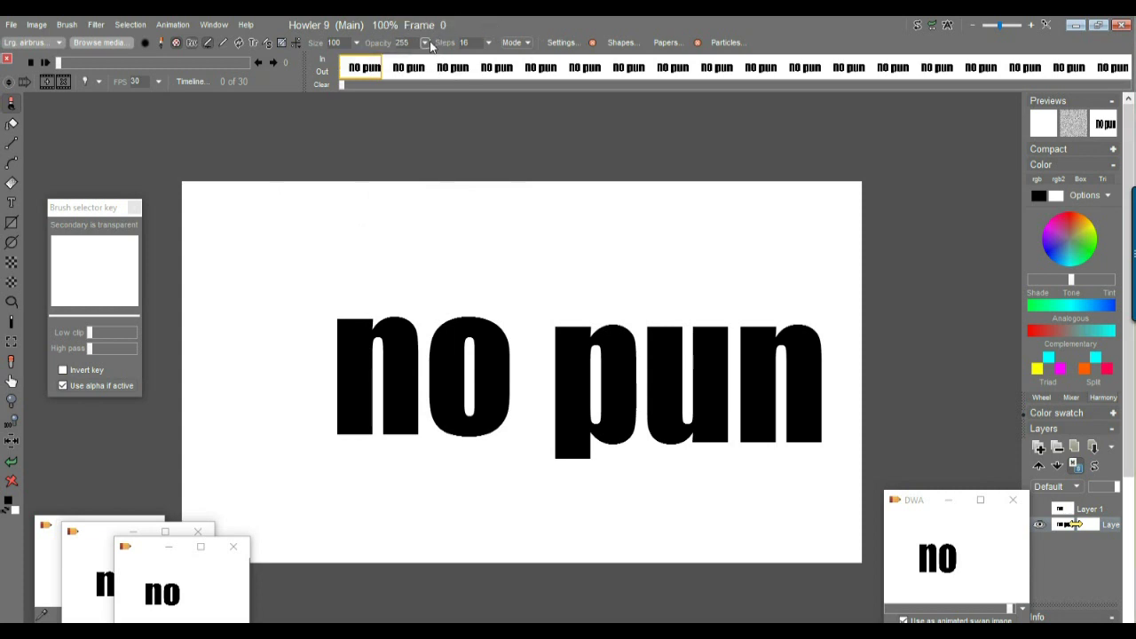
left_click(490, 42)
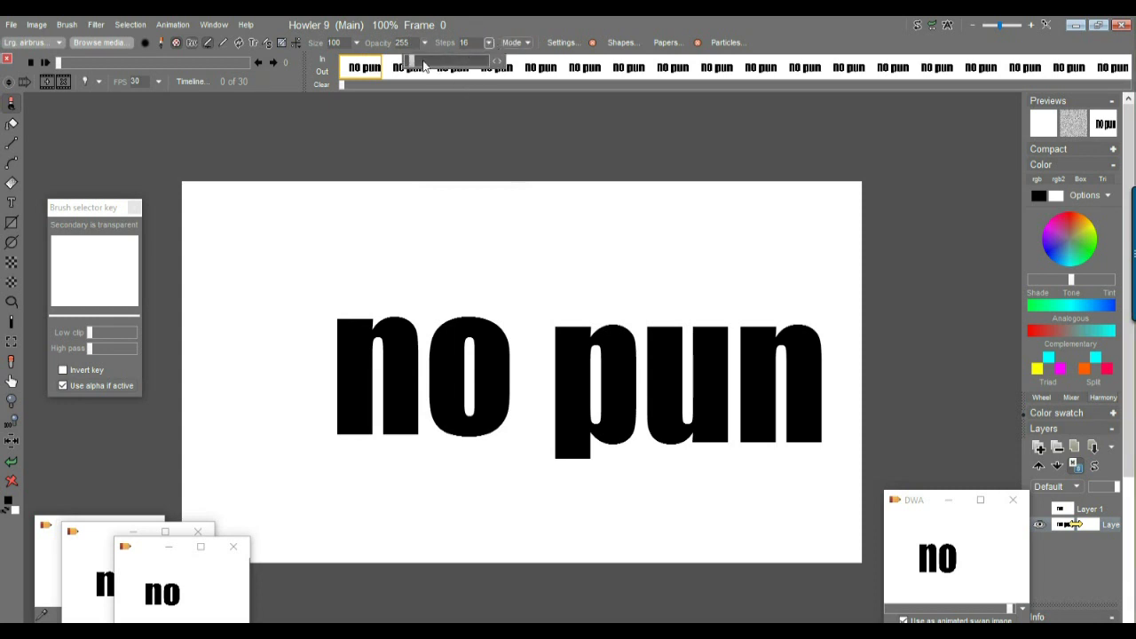
left_click_drag(411, 69, 415, 68)
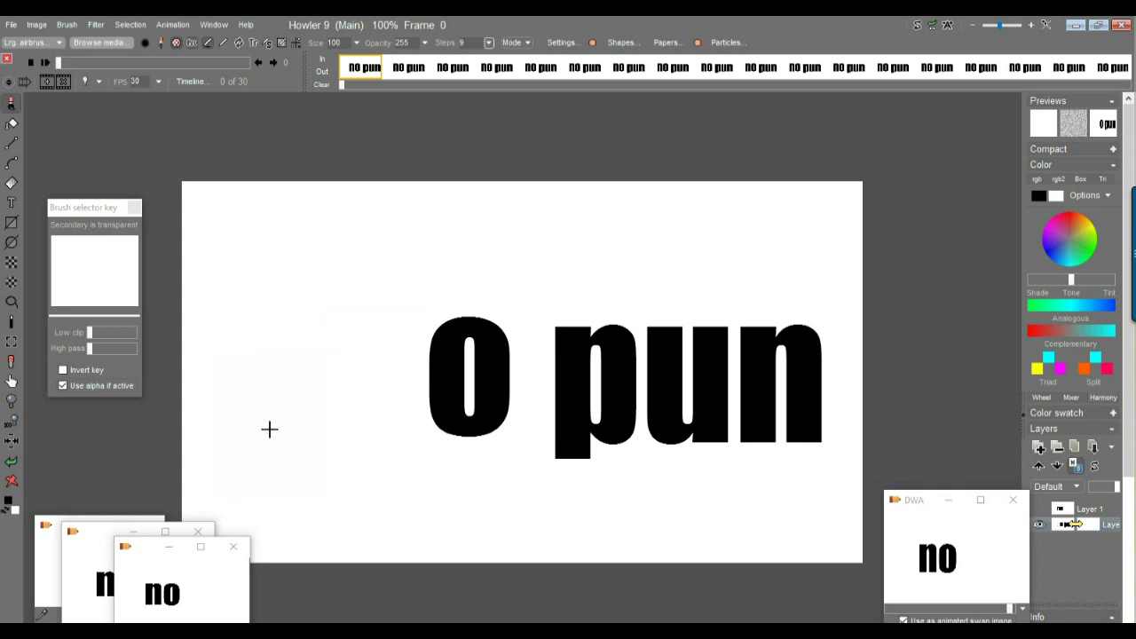
left_click(11, 461)
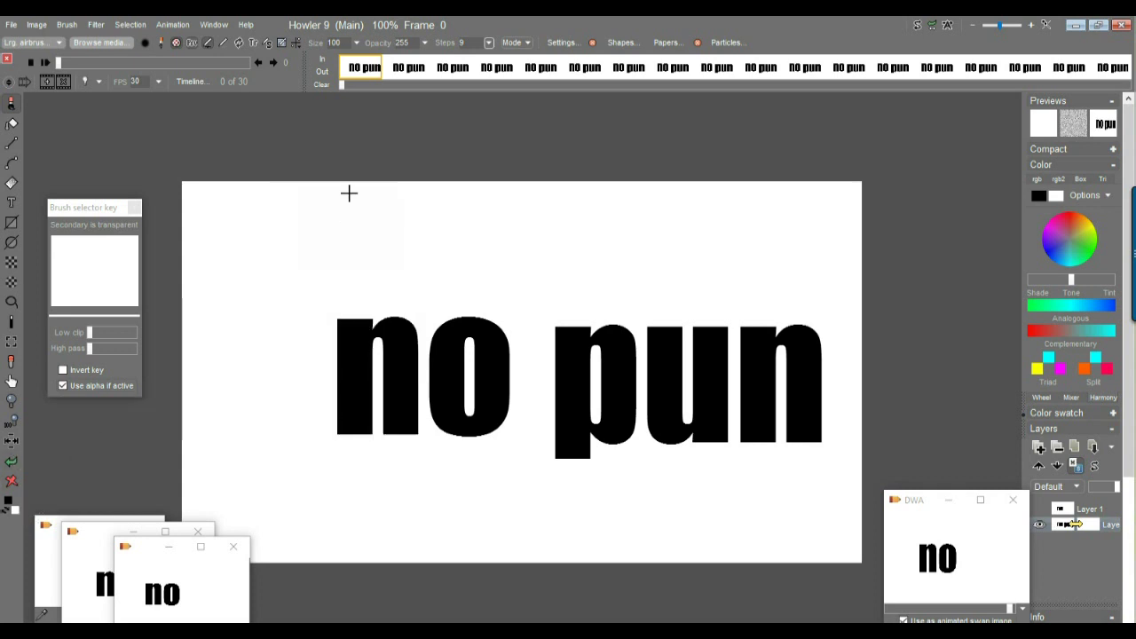
Open the Brush keyframer and move and enlarge its window so that the whole "no pun" frame is visible
left_click(172, 24)
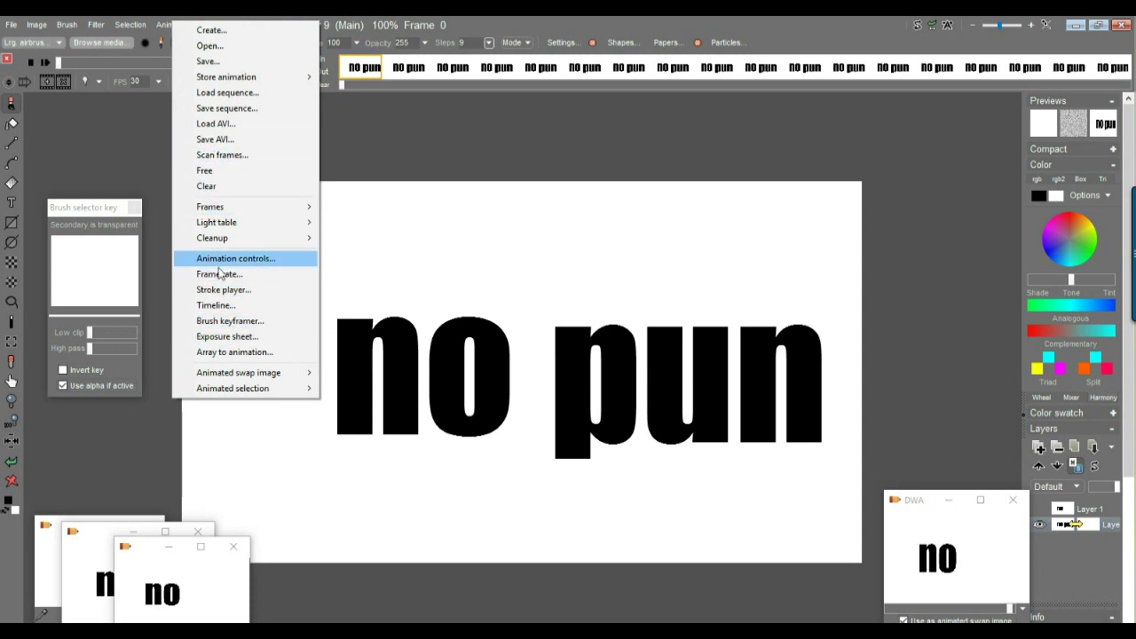
left_click(228, 323)
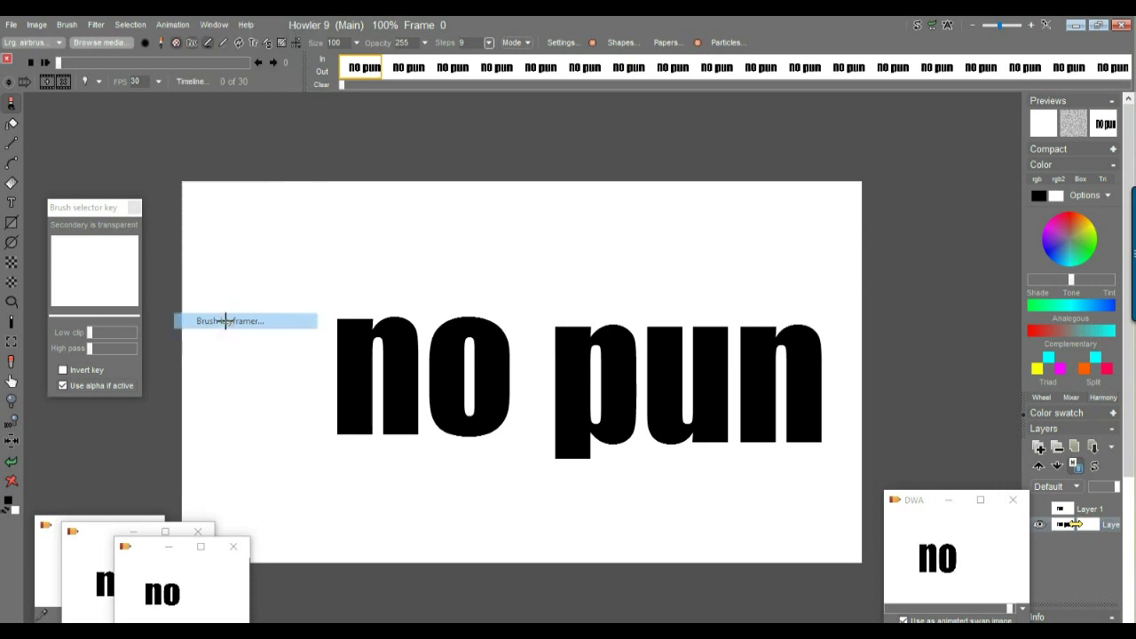
left_click_drag(483, 201, 235, 119)
mouse_move(515, 401)
left_mouse_down()
mouse_move(888, 536)
mouse_move(982, 551)
mouse_move(969, 545)
mouse_move(974, 586)
mouse_move(962, 568)
left_mouse_up()
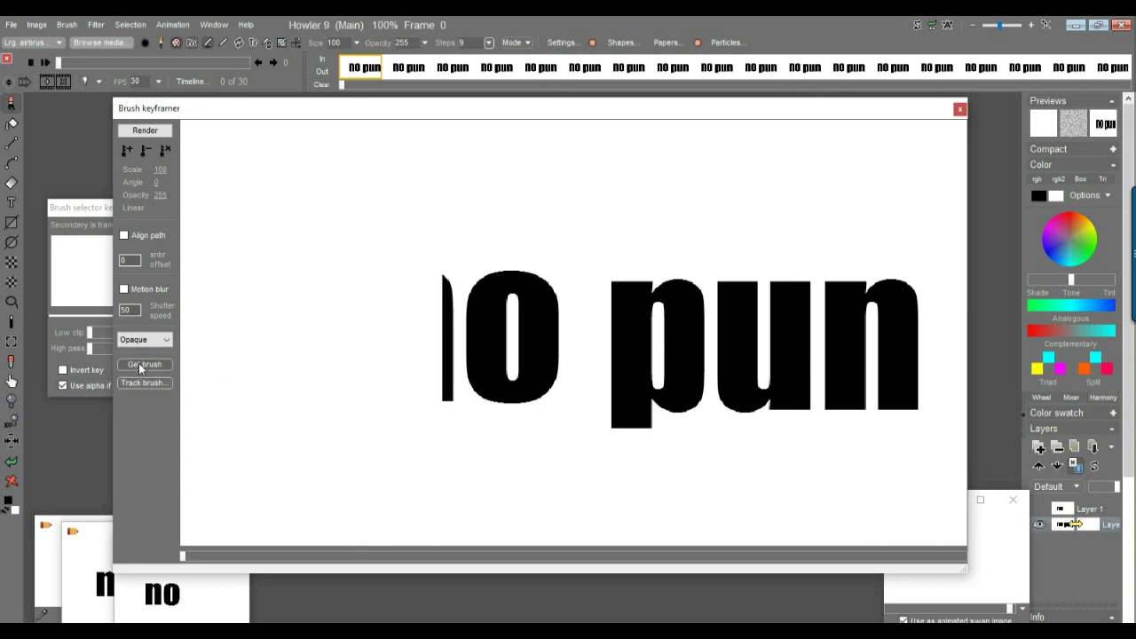
Try the Divide mode for the keyframed brush, and switch it to Subtract to make the white brush visible against the background
left_click(150, 339)
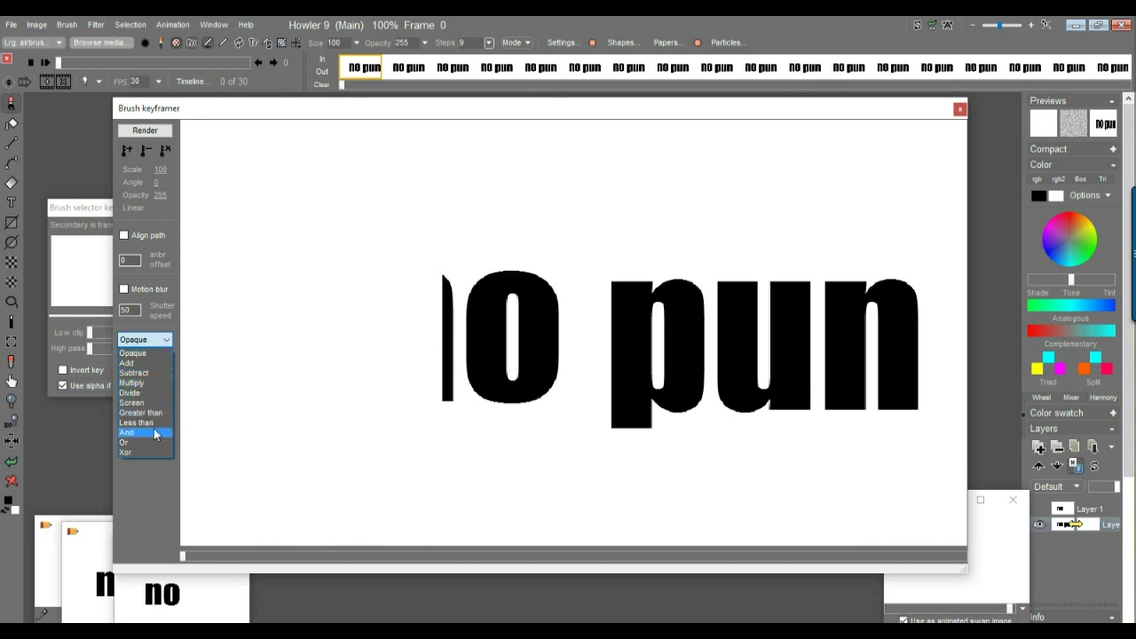
left_click(137, 393)
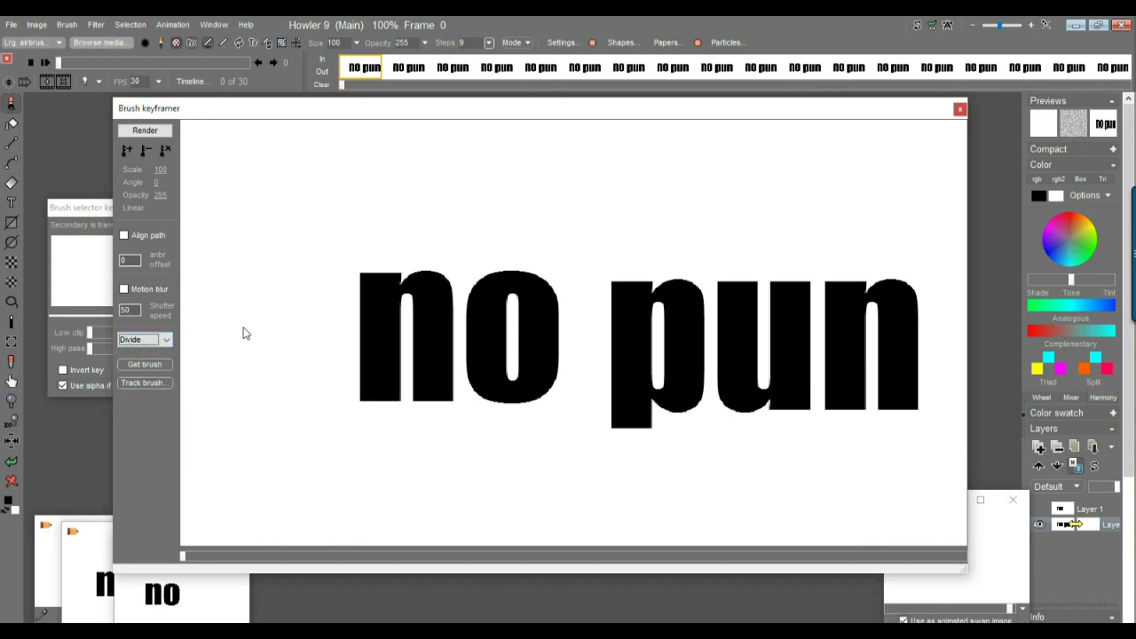
left_click(149, 342)
left_click(135, 373)
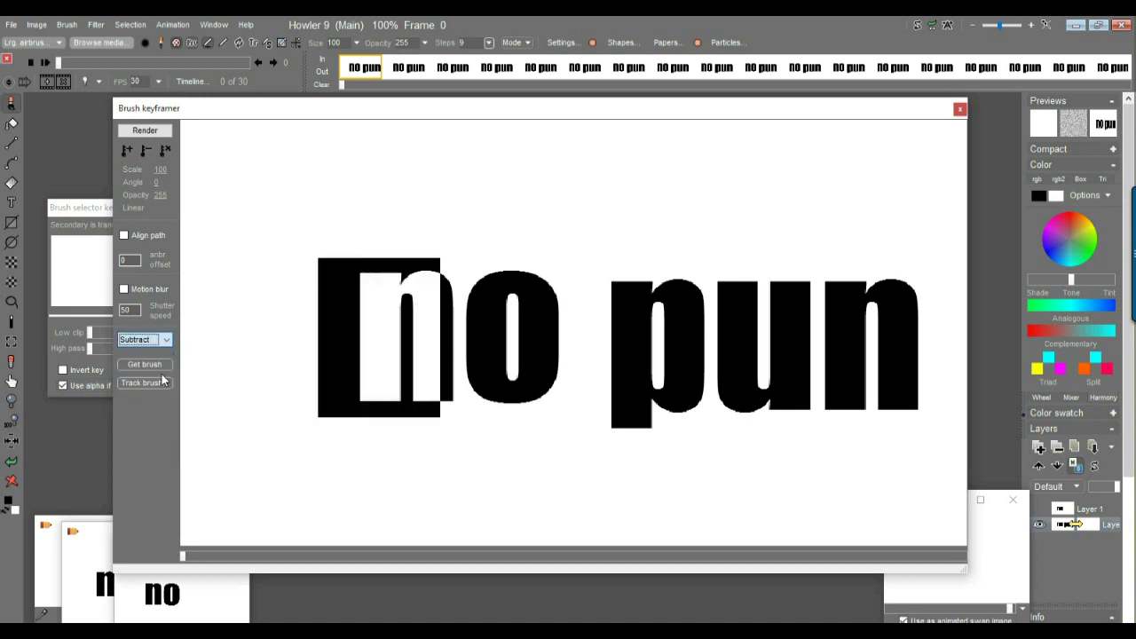
Keyframe the brush just left of the "n" on the first frame and fully over the "n" on the last frame
mouse_move(322, 320)
left_mouse_down()
mouse_move(282, 325)
mouse_move(380, 345)
mouse_move(405, 335)
mouse_move(289, 342)
mouse_move(406, 344)
mouse_move(287, 339)
left_mouse_up()
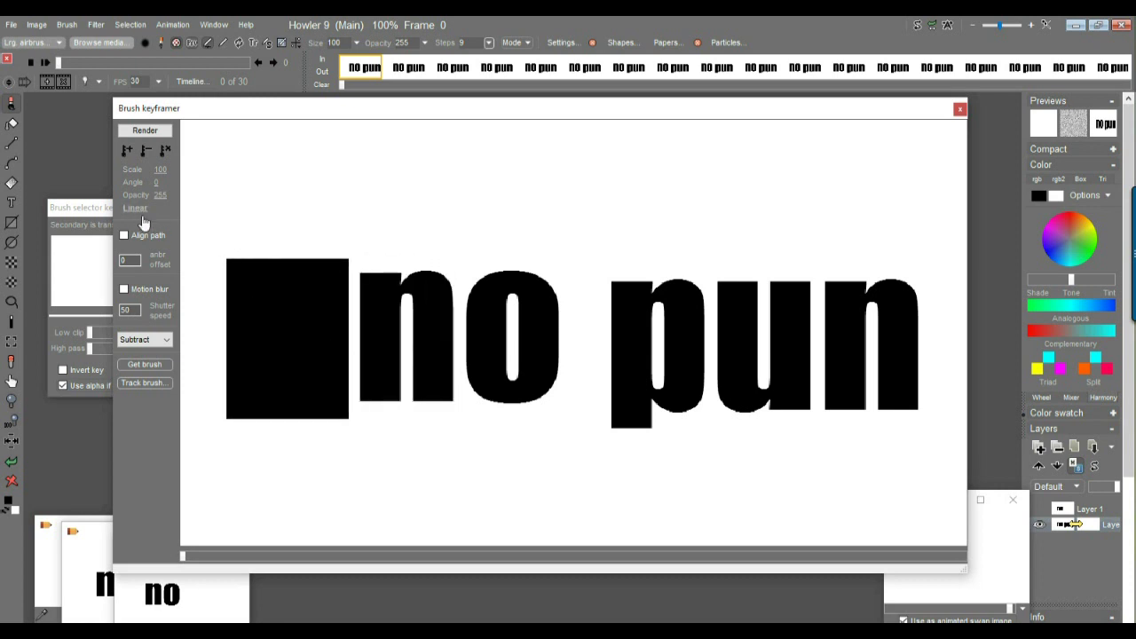
mouse_move(278, 334)
left_mouse_down()
mouse_move(267, 338)
mouse_move(285, 345)
mouse_move(280, 364)
left_mouse_up()
left_click_drag(213, 557, 194, 559)
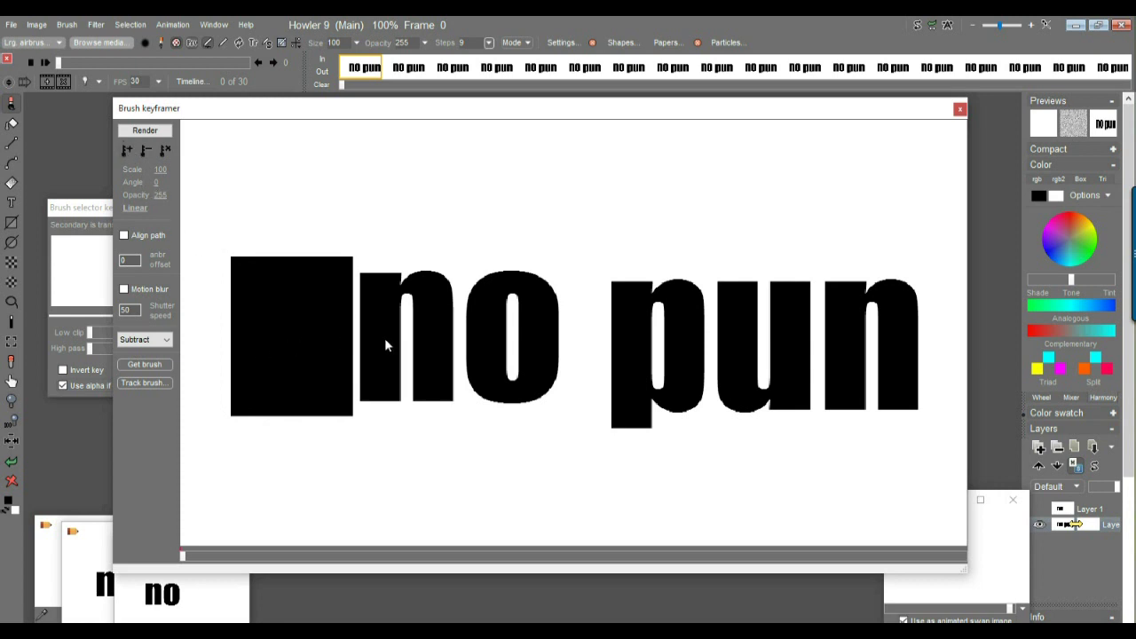
left_click_drag(847, 559, 977, 566)
mouse_move(263, 336)
left_mouse_down()
mouse_move(385, 338)
mouse_move(396, 320)
mouse_move(400, 344)
left_mouse_up()
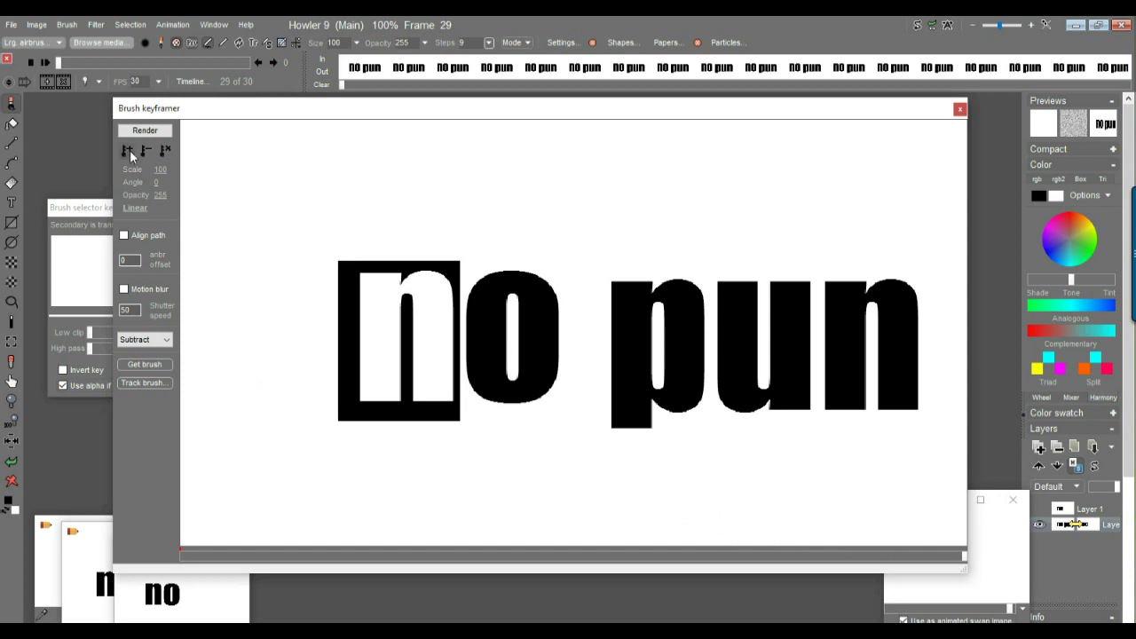
Set the keyframed brush's mode back to Opaque, render the wipe over all frames and close the keyframer
left_click(161, 345)
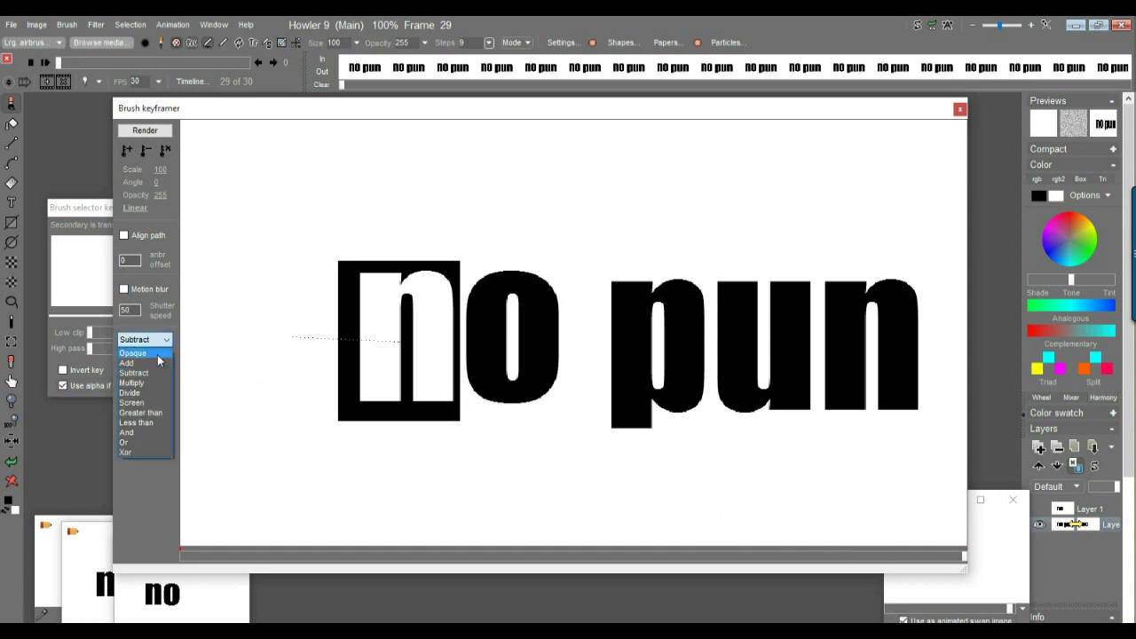
left_click(158, 354)
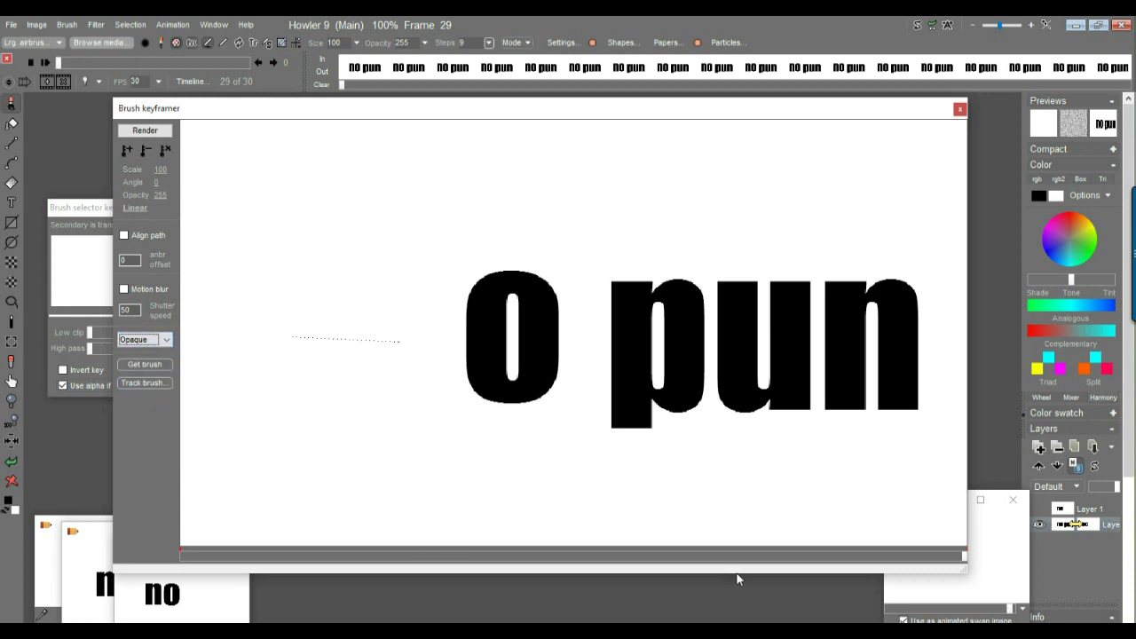
left_click_drag(964, 556, 1066, 545)
left_click(142, 131)
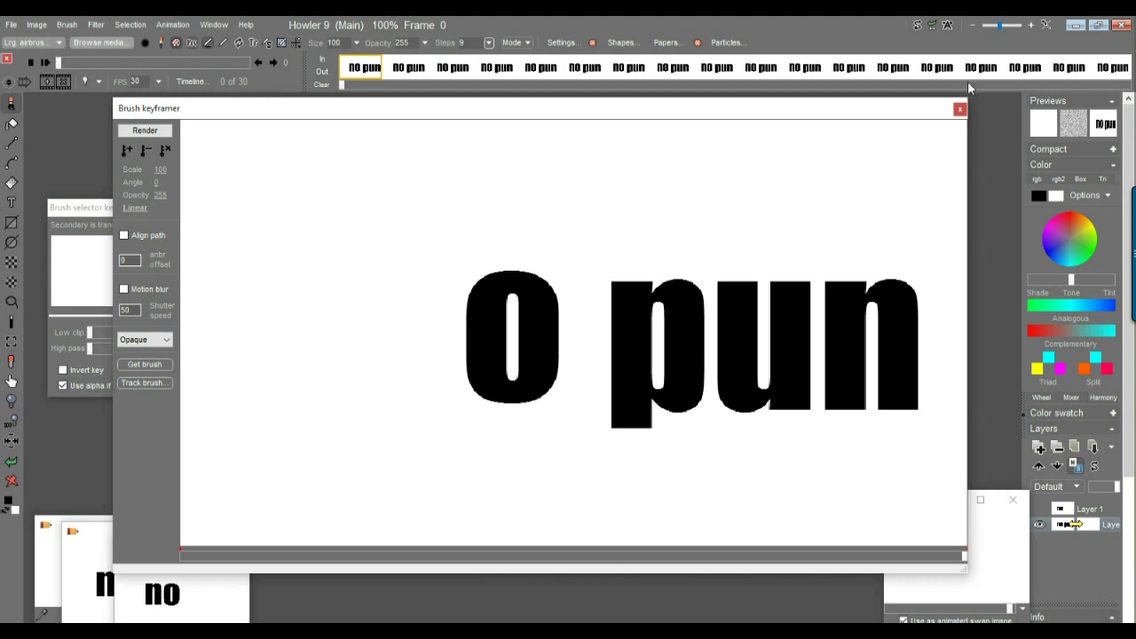
left_click(960, 110)
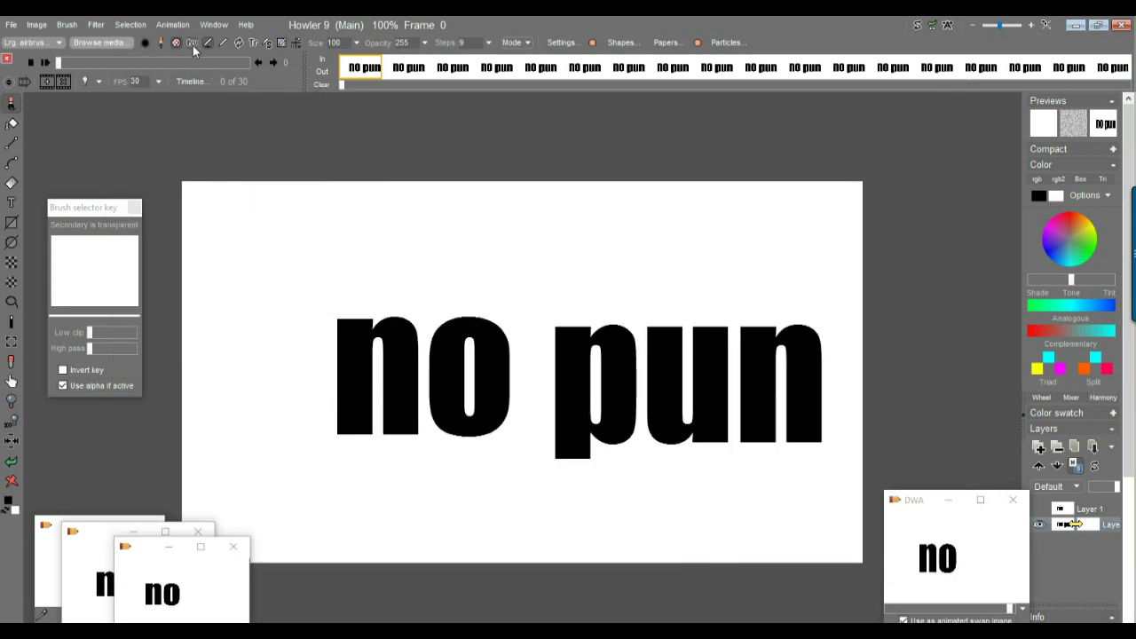
Play and scrub through the animation to check how the "n" is wiped away, and return to the first frame
left_click(59, 63)
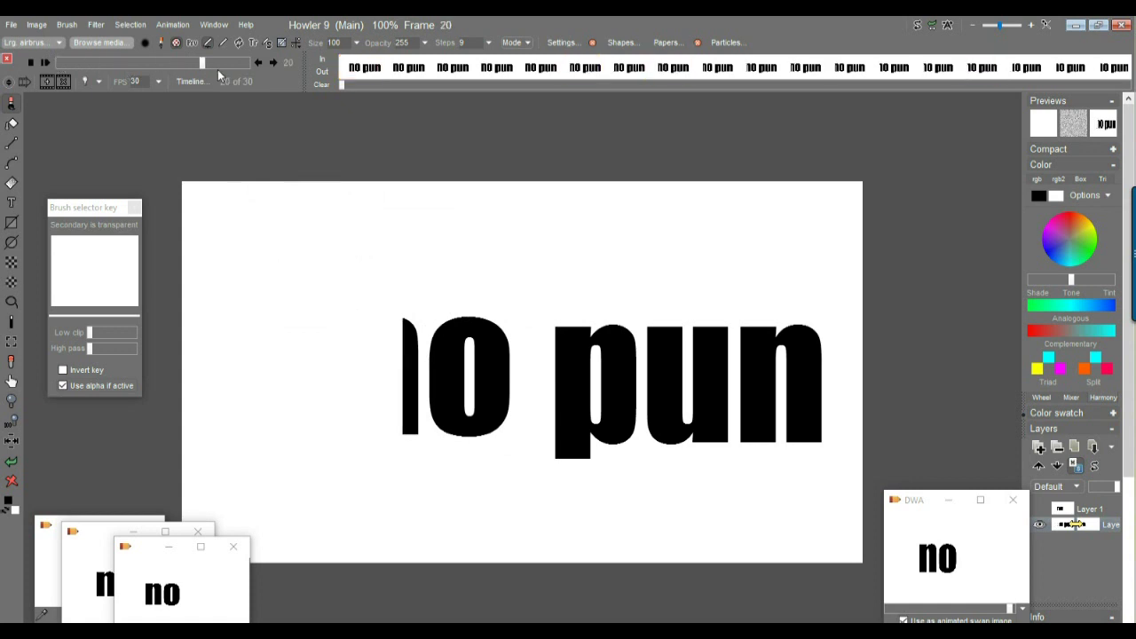
left_click(47, 62)
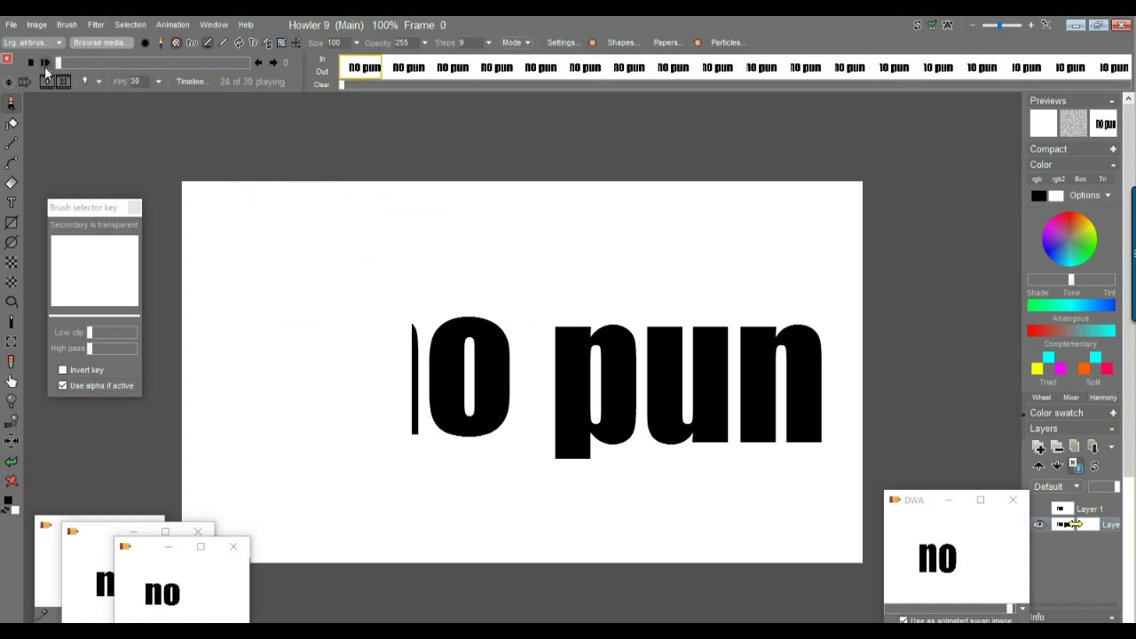
mouse_move(70, 64)
left_mouse_down()
mouse_move(127, 63)
mouse_move(55, 63)
left_mouse_up()
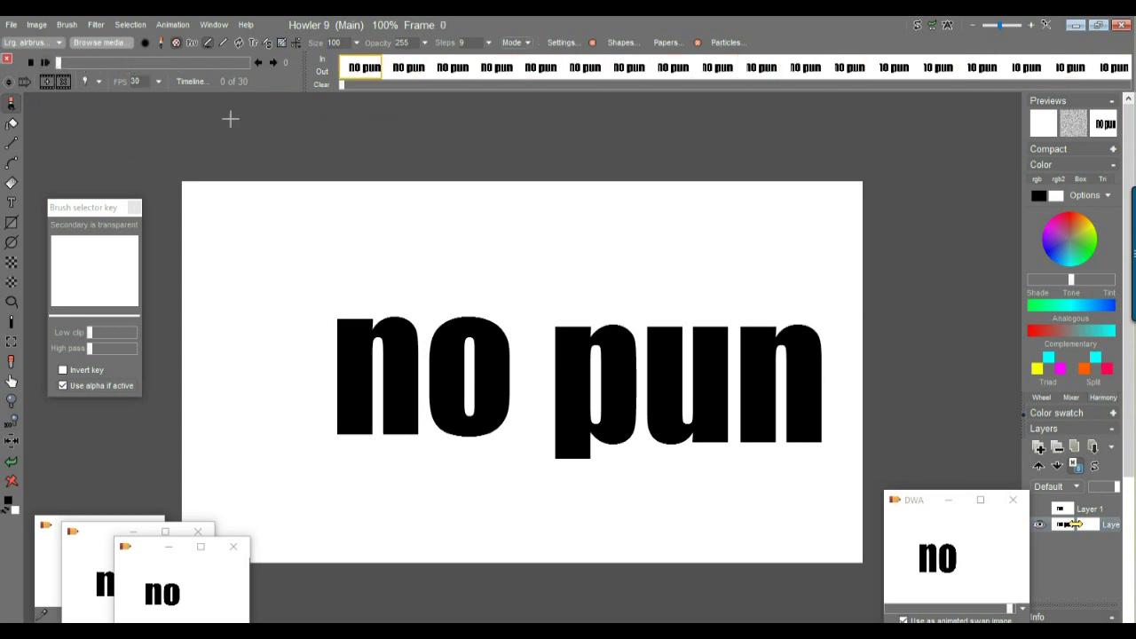
mouse_move(68, 61)
left_mouse_down()
mouse_move(249, 70)
mouse_move(55, 62)
left_mouse_up()
Store the current animation to disc and widen its stored-animation window
left_click(173, 25)
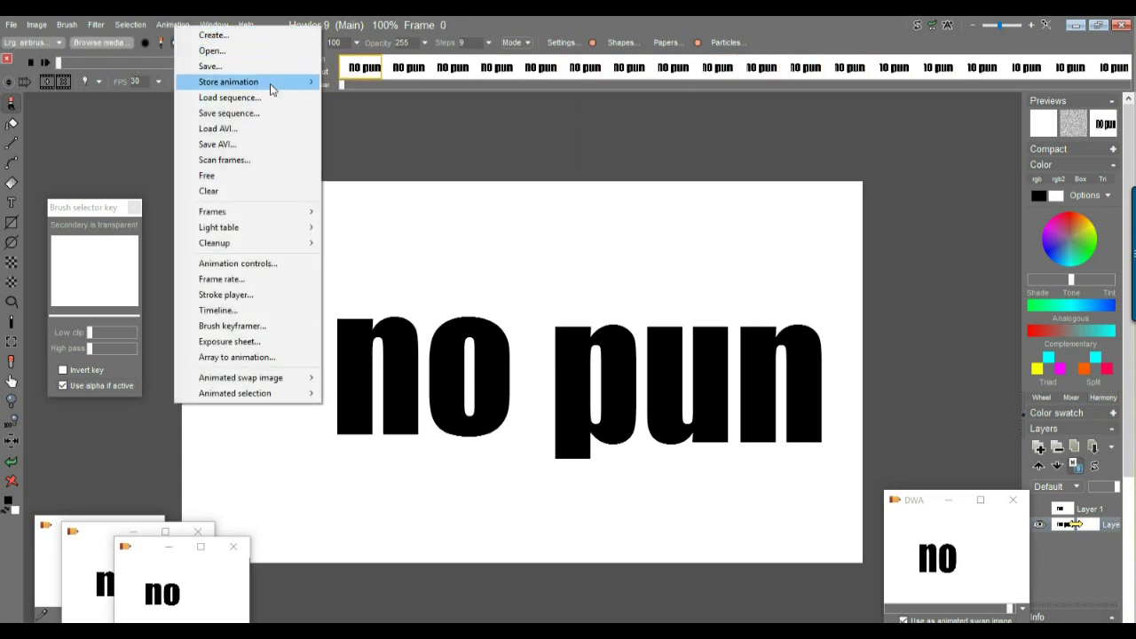
mouse_move(274, 83)
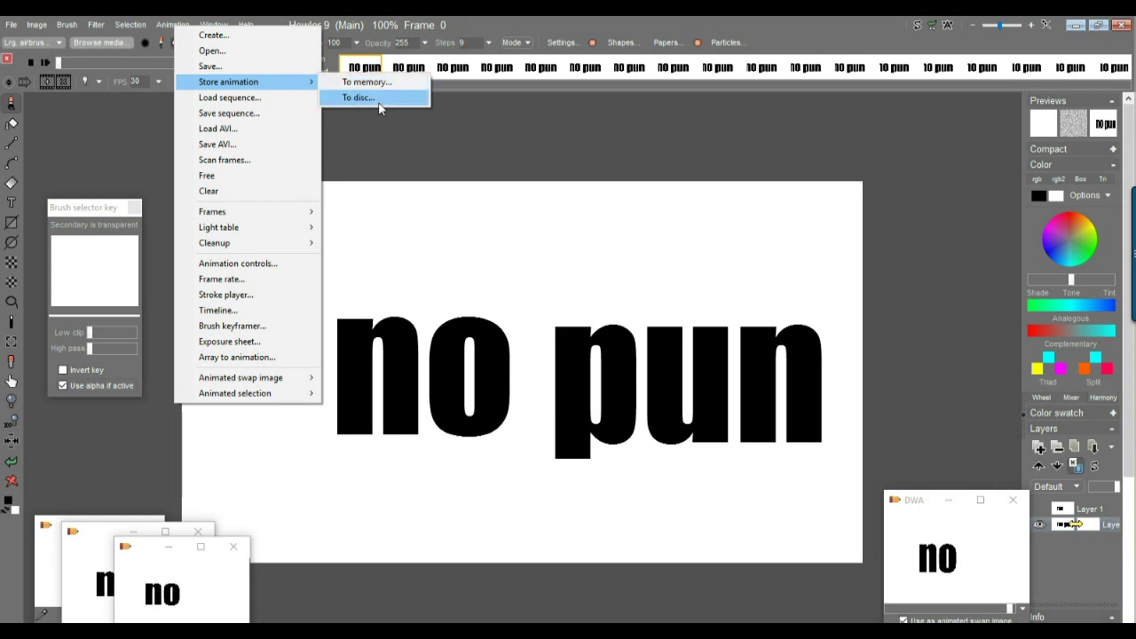
left_click(359, 97)
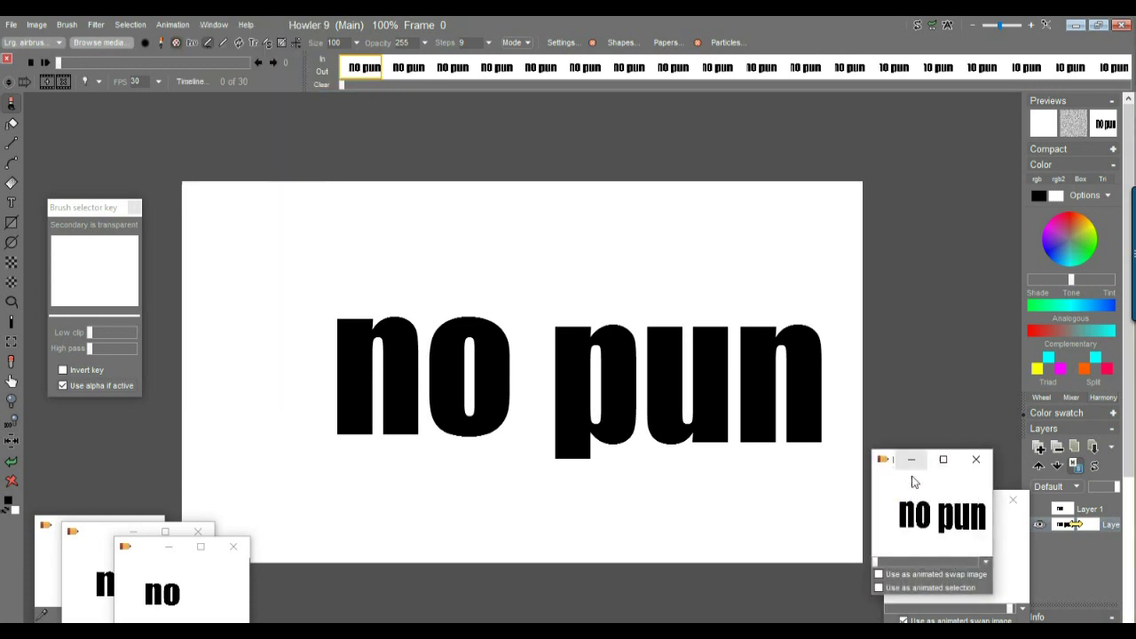
left_click_drag(995, 504, 1010, 503)
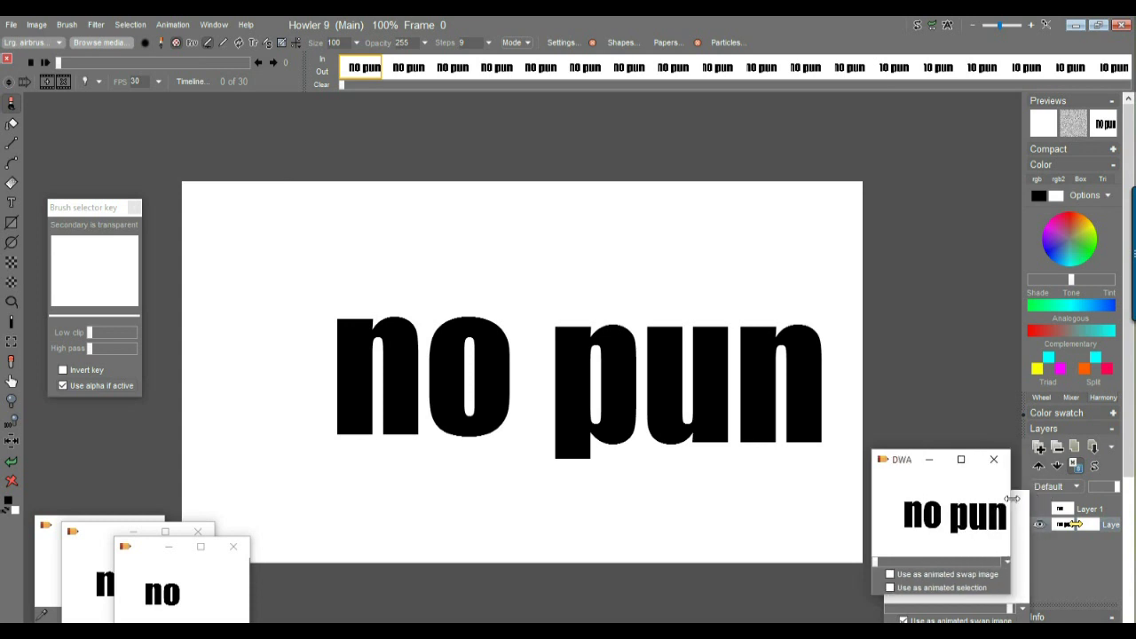
Try to pick up the word "pun" as a brush and stamp it closer to "no" on the first frame
left_click_drag(900, 466, 950, 466)
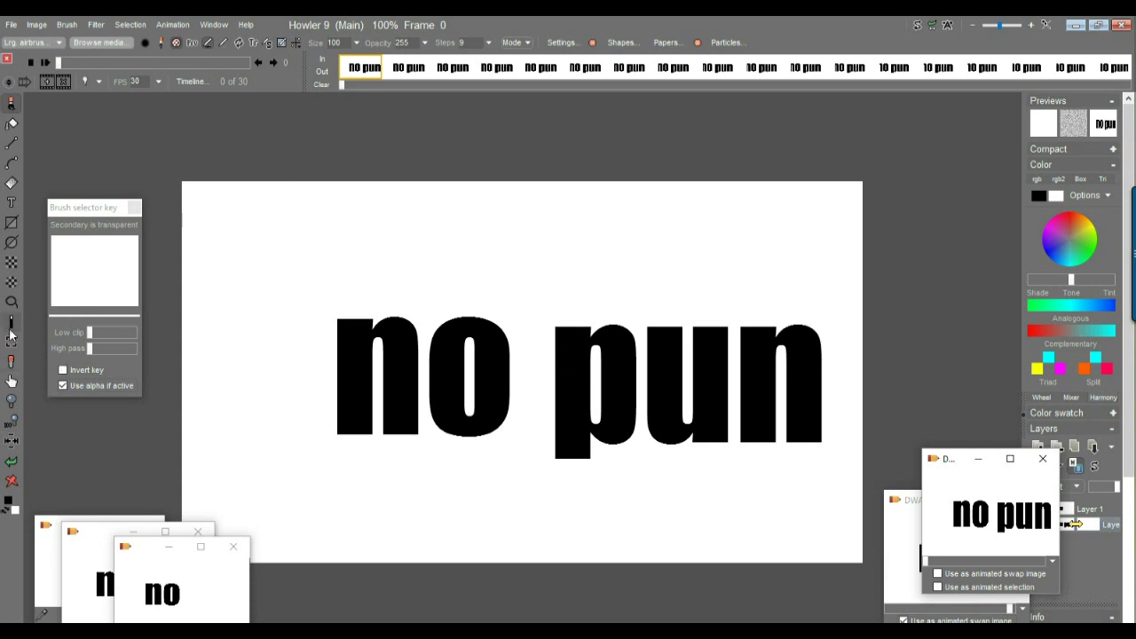
left_click(12, 341)
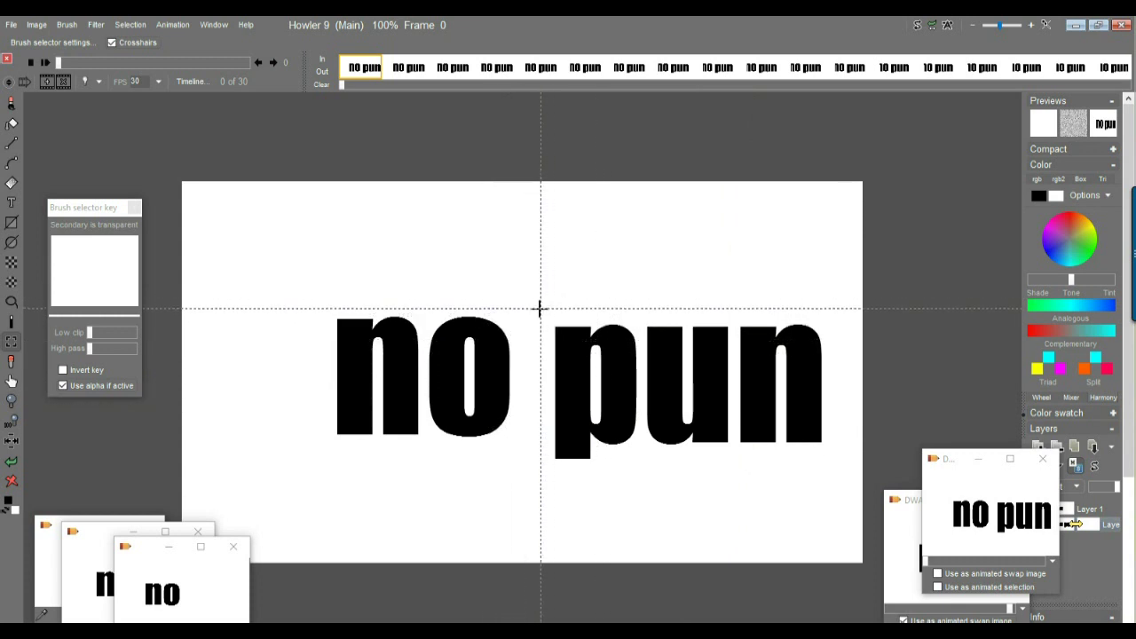
left_click_drag(544, 317, 840, 475)
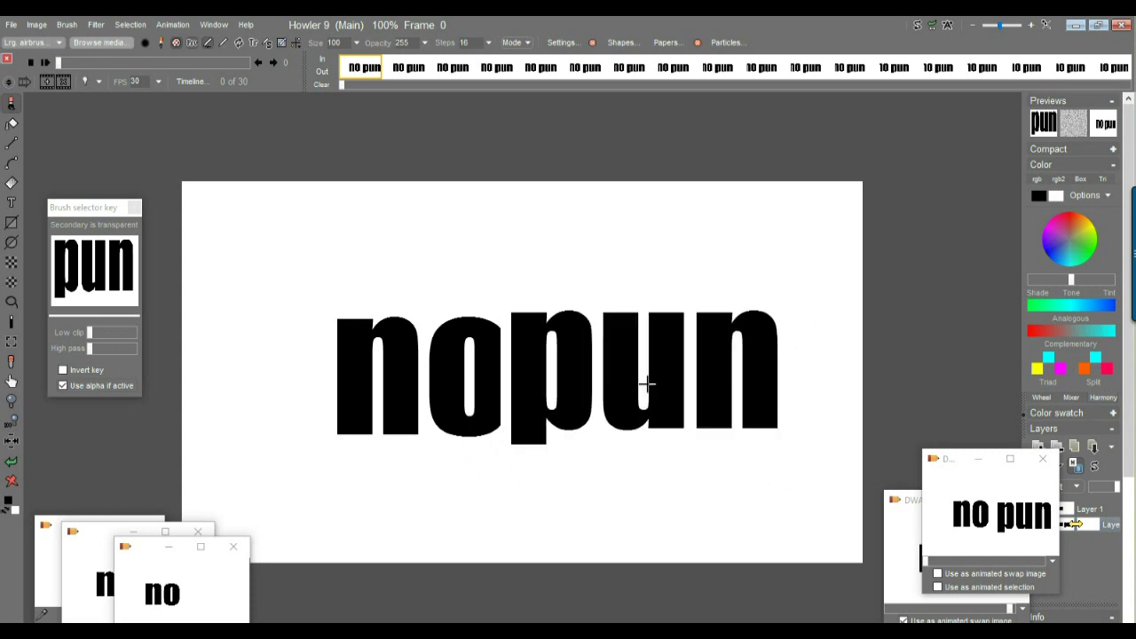
left_click(648, 385)
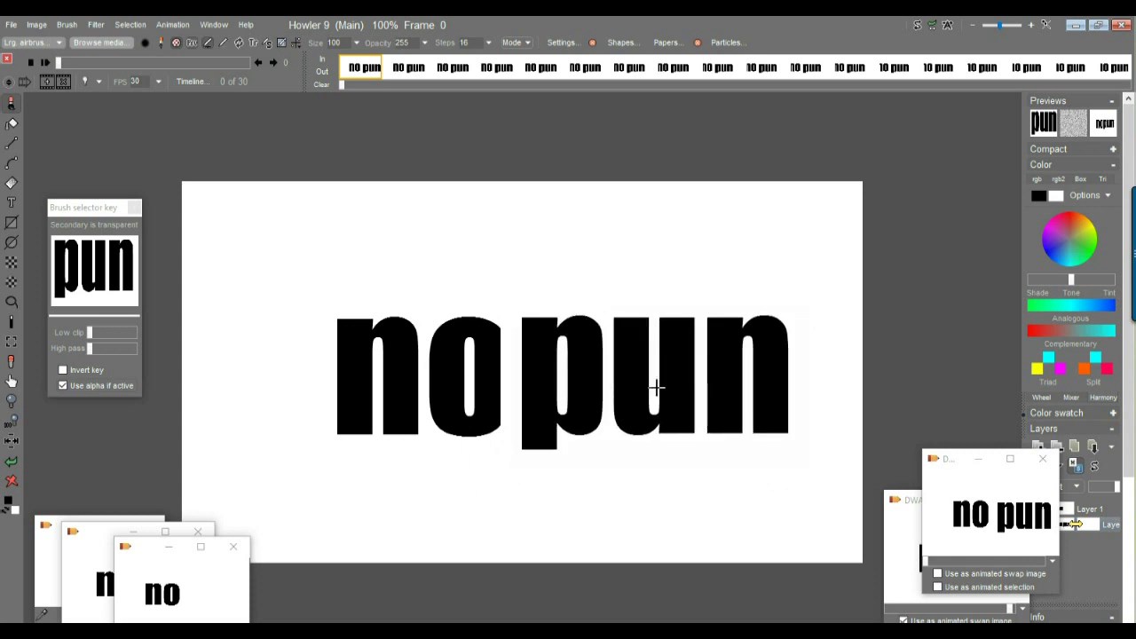
left_click(12, 461)
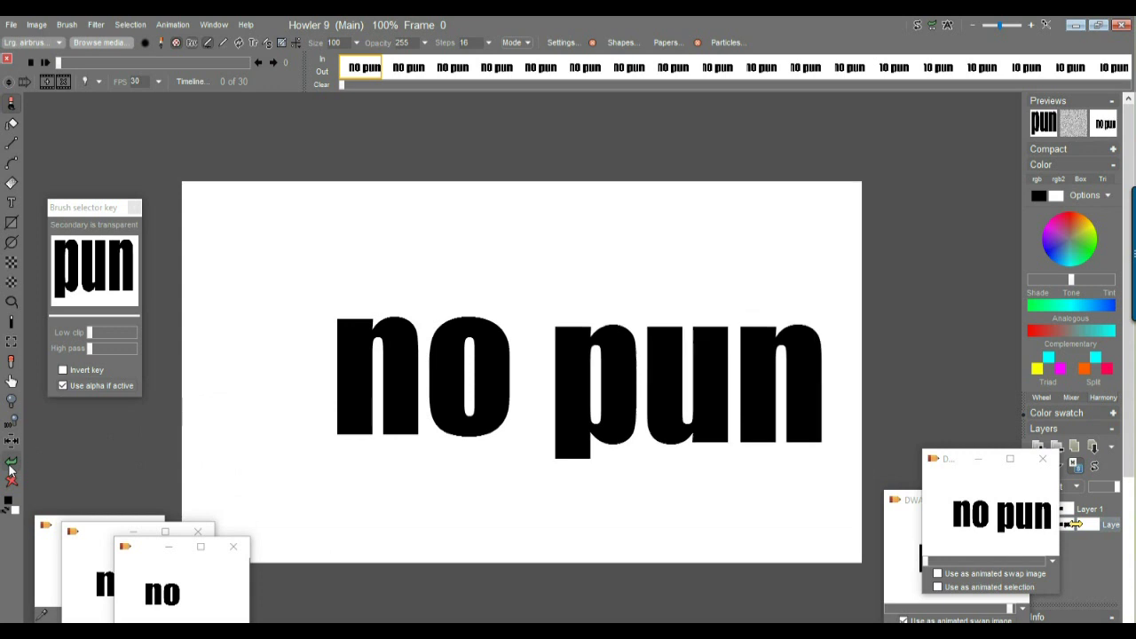
left_click(694, 393)
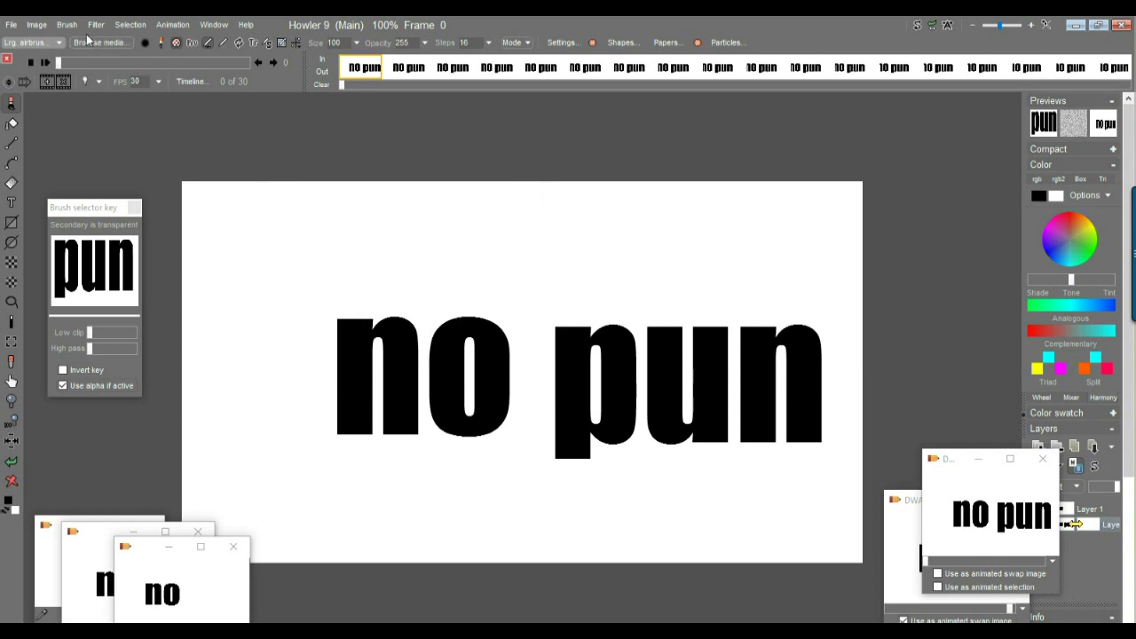
Select the full-height canvas area containing "no" and invert the selection so that it covers the "pun" side
left_click(11, 263)
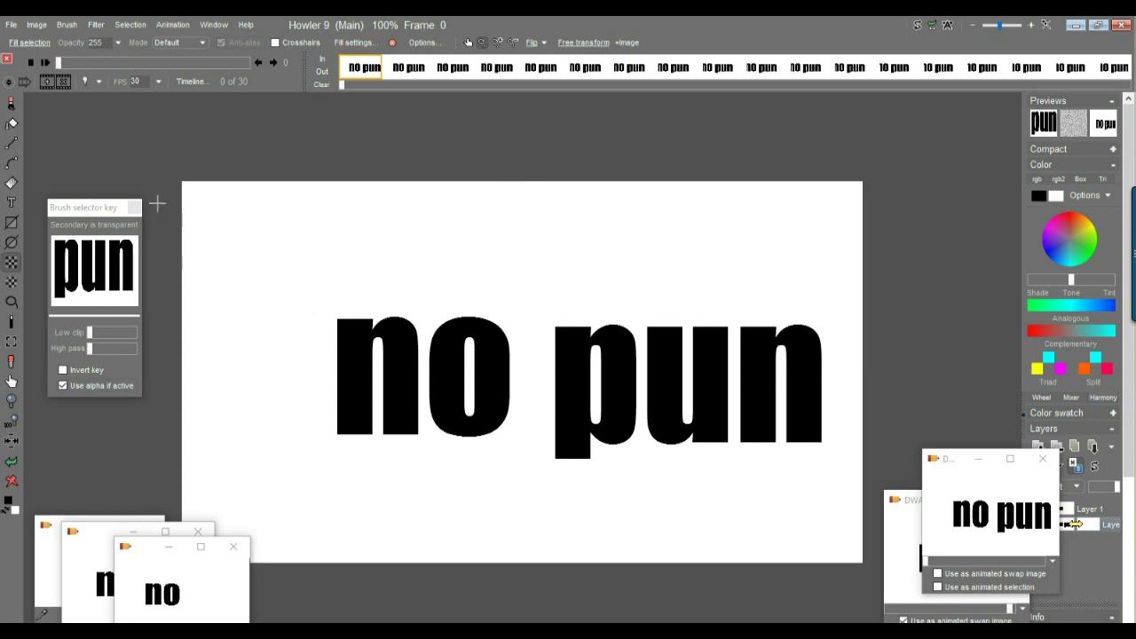
left_click_drag(158, 154, 518, 586)
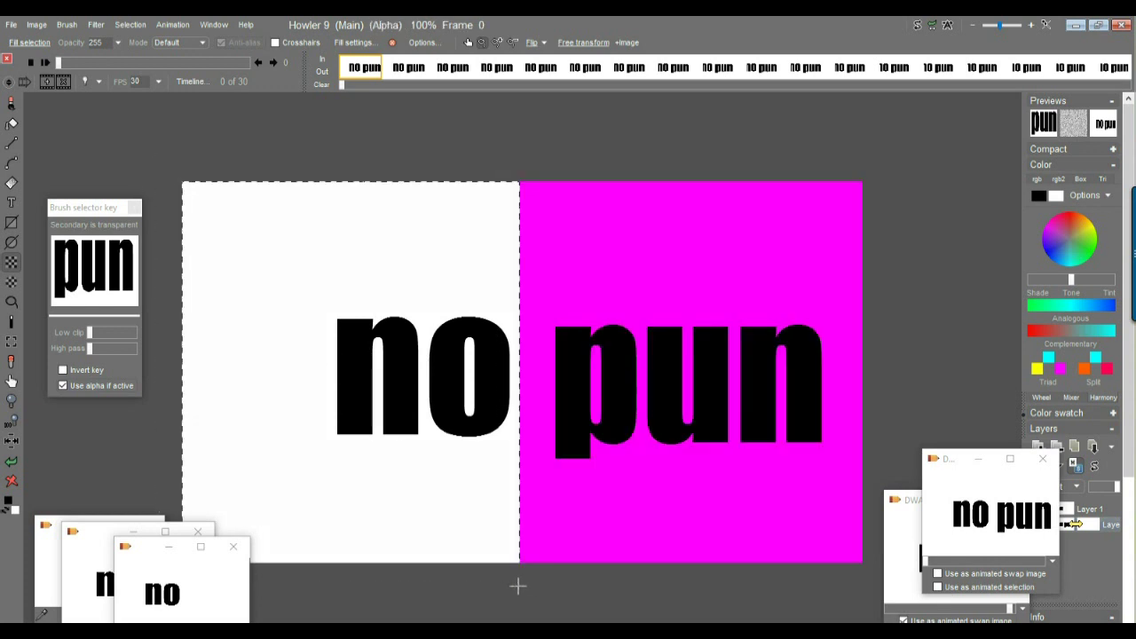
left_click(129, 27)
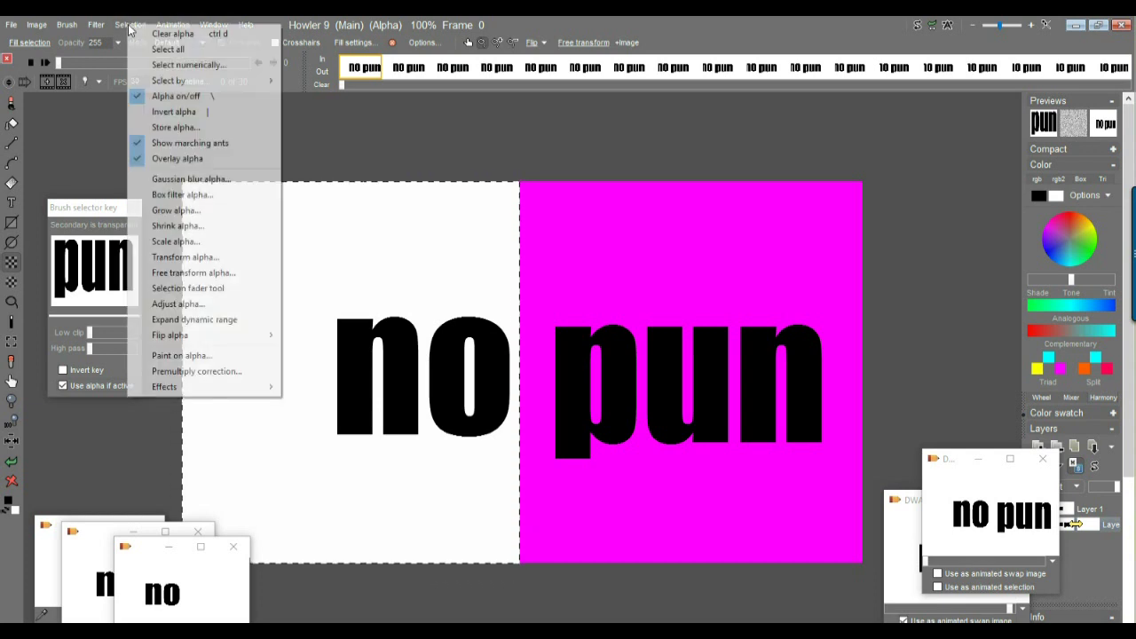
left_click(176, 112)
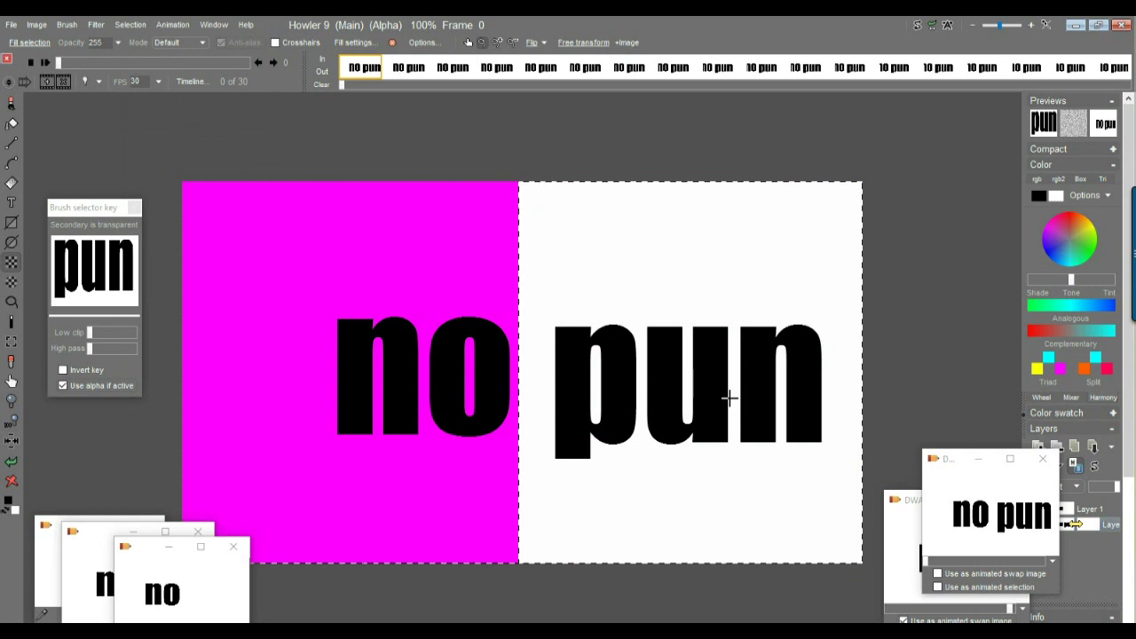
Open the timeline editor and choose the Shift filter from the Transform group
left_click(192, 83)
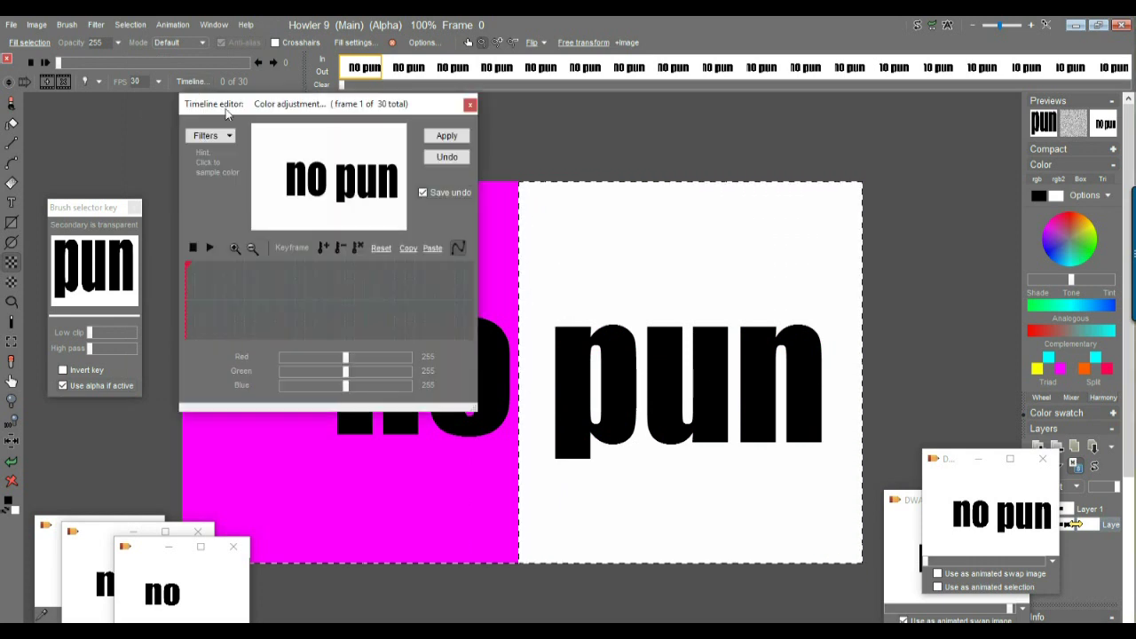
left_click_drag(257, 107, 222, 133)
left_click(188, 161)
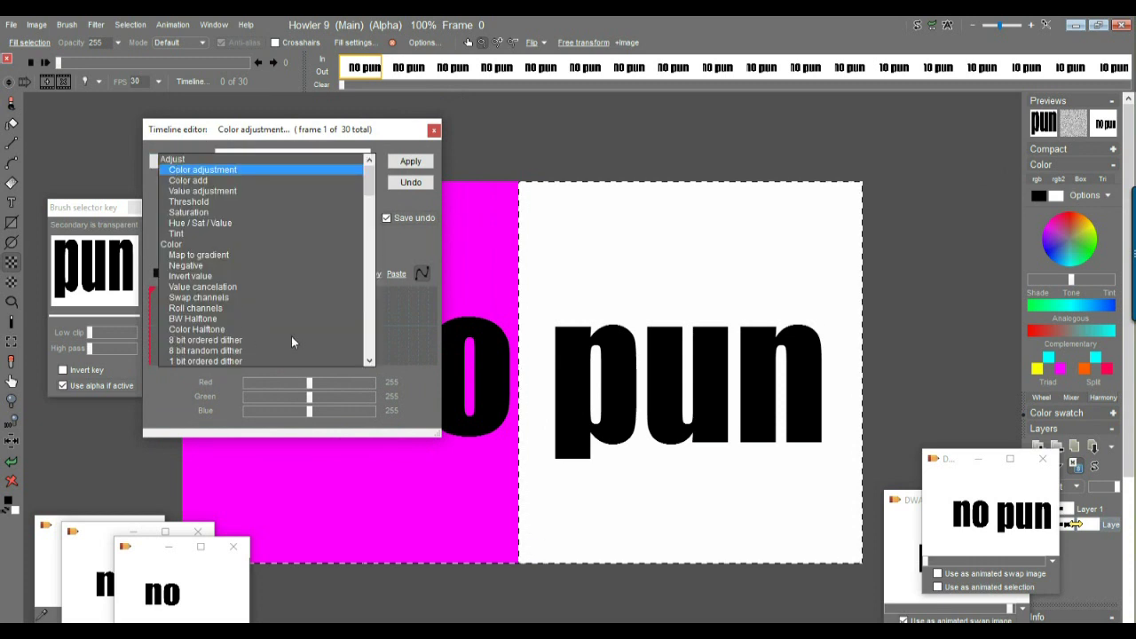
scroll(373, 300, "down", 10)
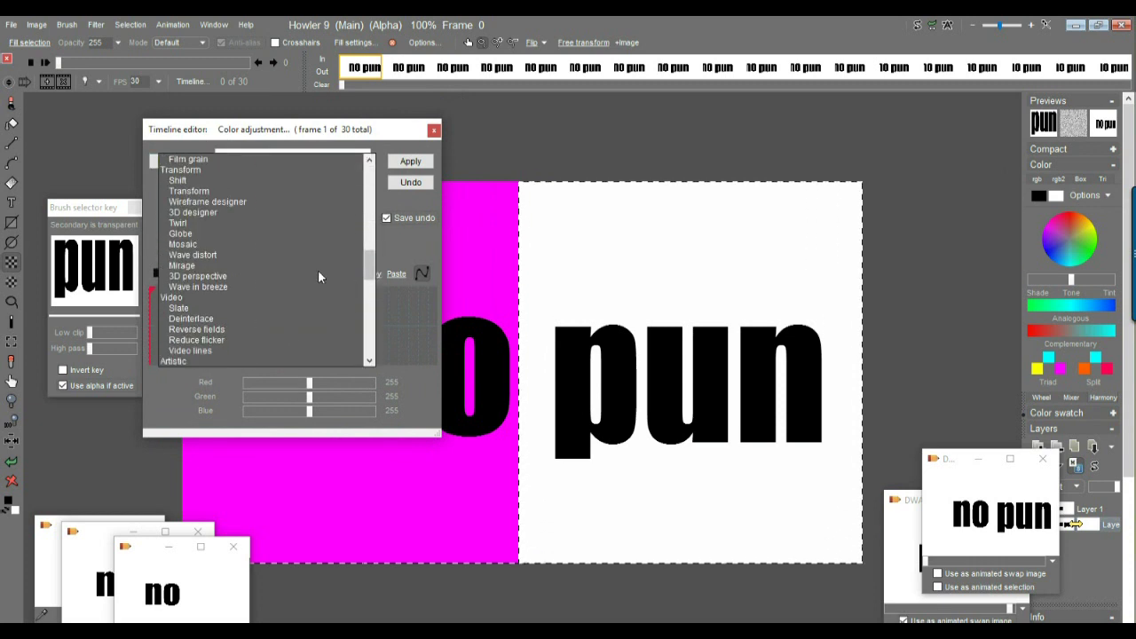
left_click(178, 181)
Keyframe the shift at x -5 and y -2 on frame 30, and reset it to zero and keyframe it on frame 1
mouse_move(338, 216)
left_mouse_down()
mouse_move(287, 193)
mouse_move(357, 215)
mouse_move(295, 211)
mouse_move(353, 211)
mouse_move(331, 220)
left_mouse_up()
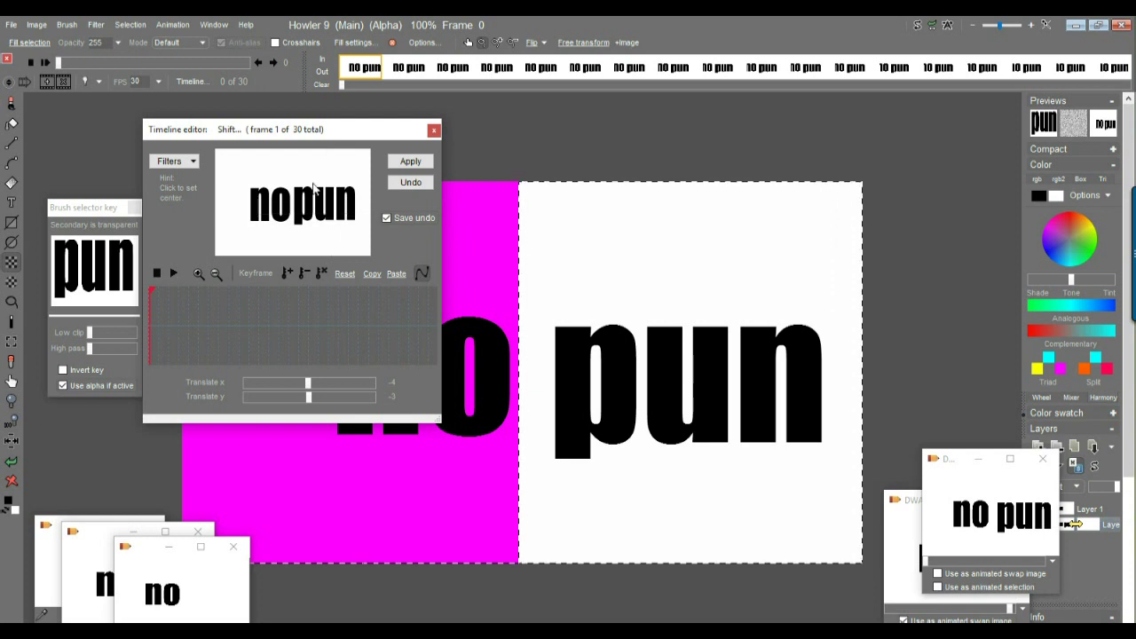
left_click(328, 211)
left_click(328, 212)
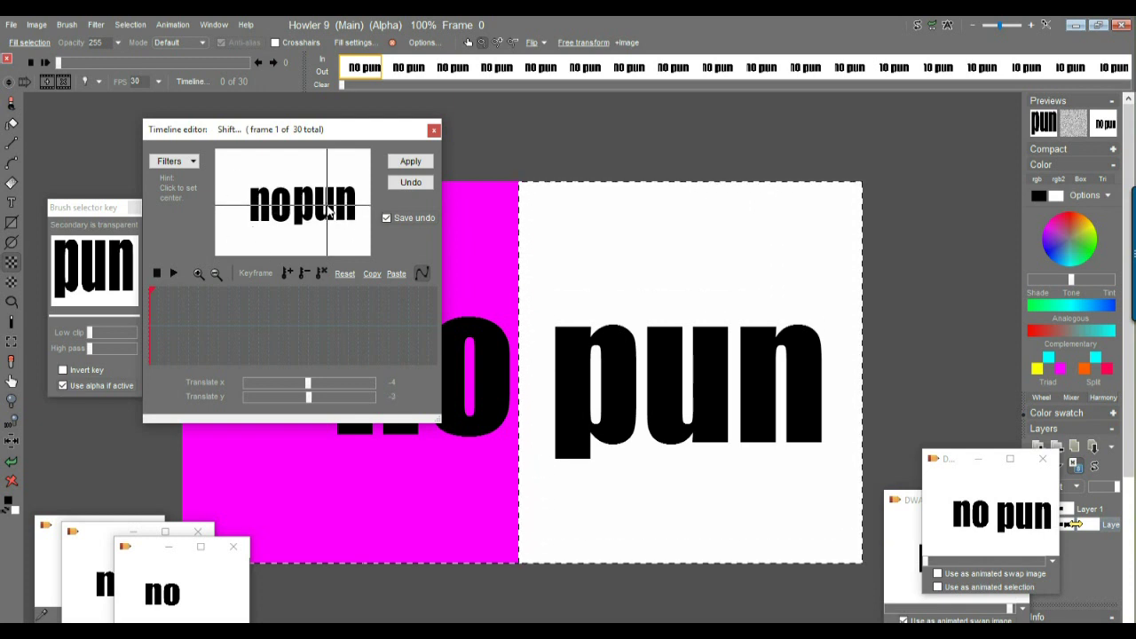
left_click(325, 211)
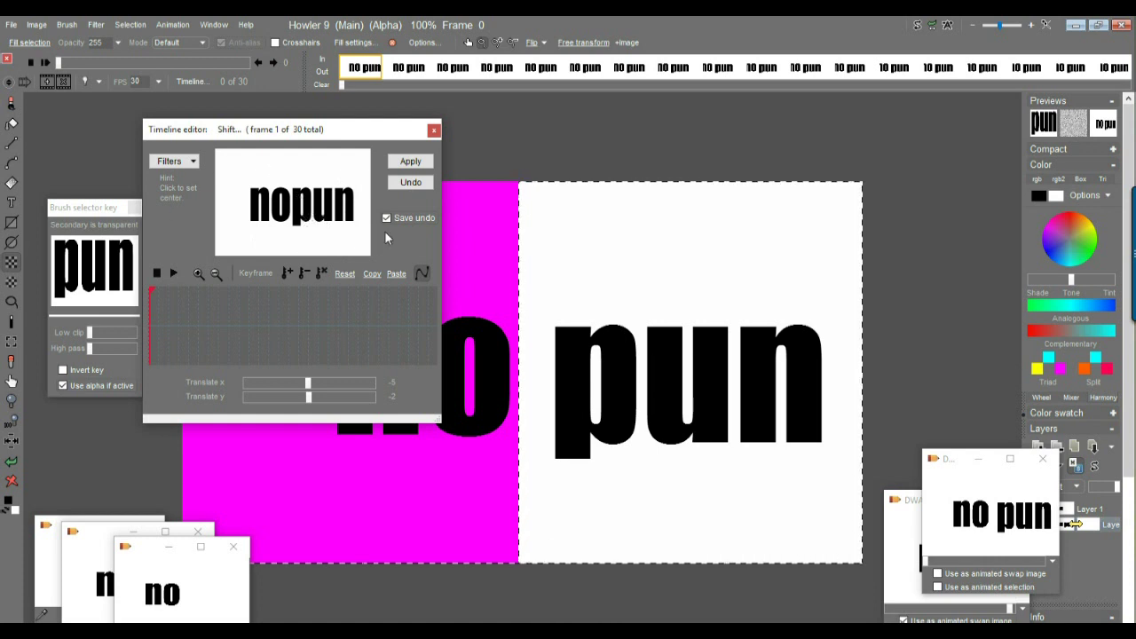
left_click_drag(190, 310, 502, 309)
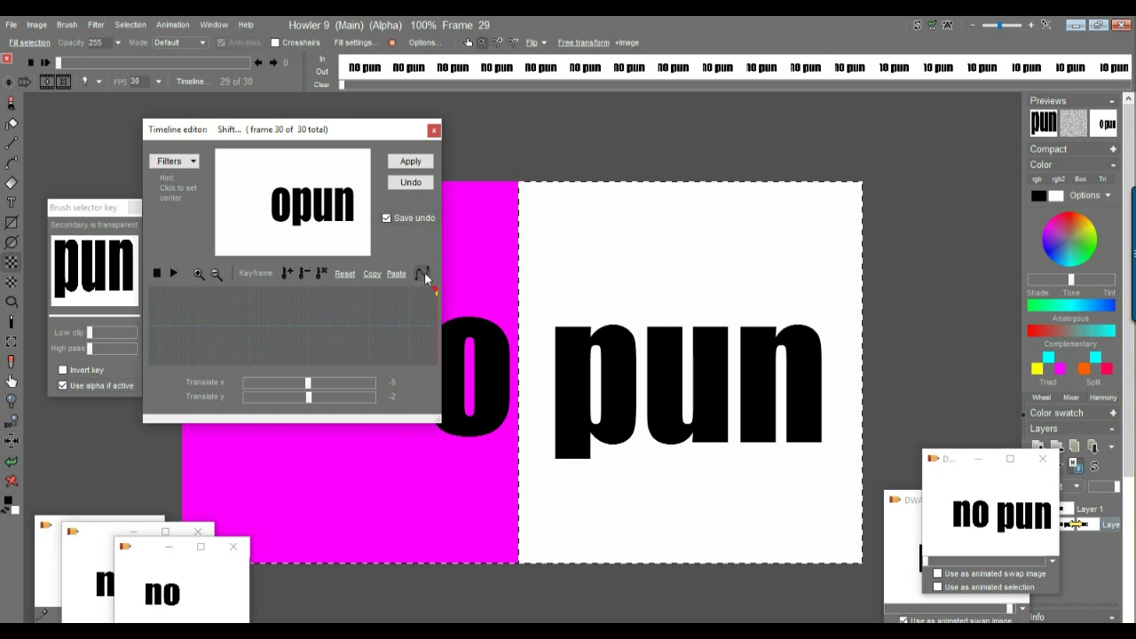
left_click_drag(411, 305, 143, 306)
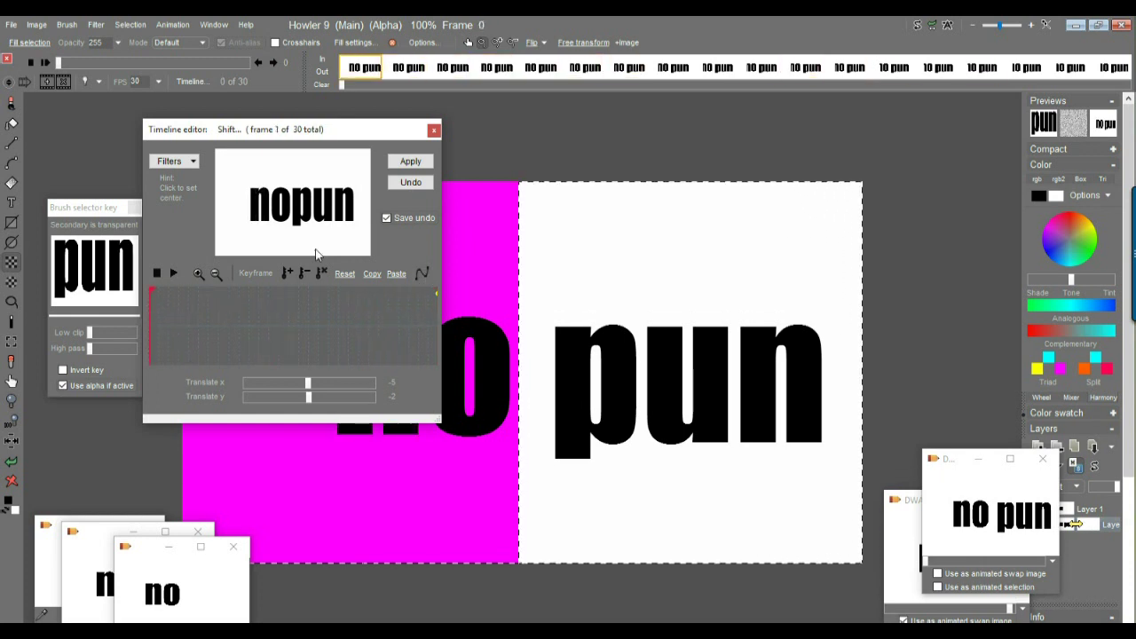
left_click(345, 275)
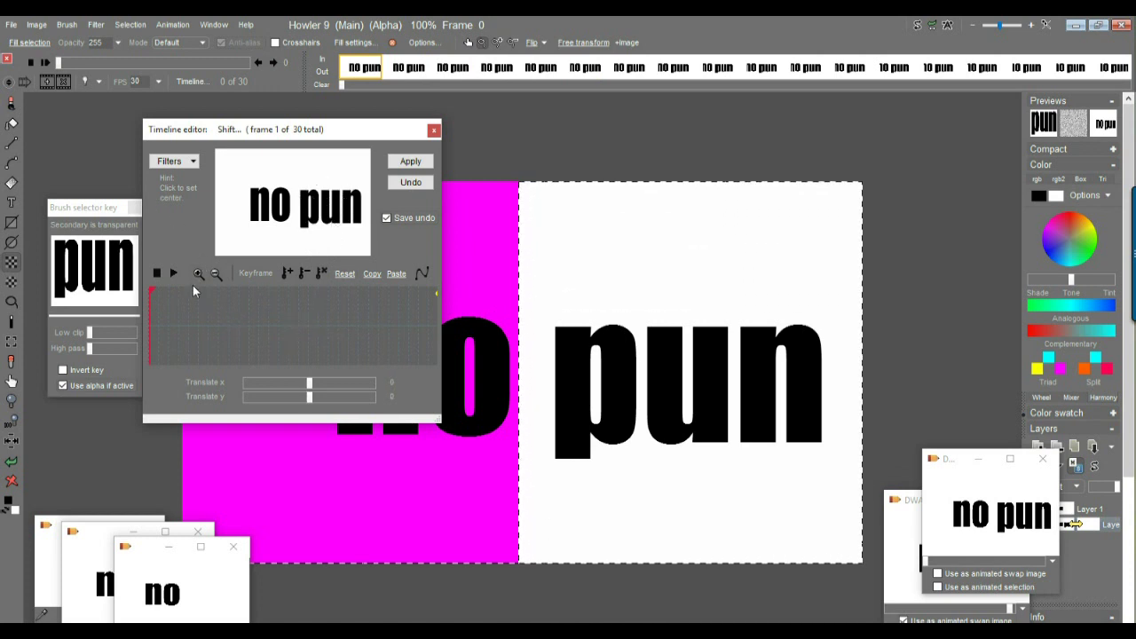
left_click(288, 276)
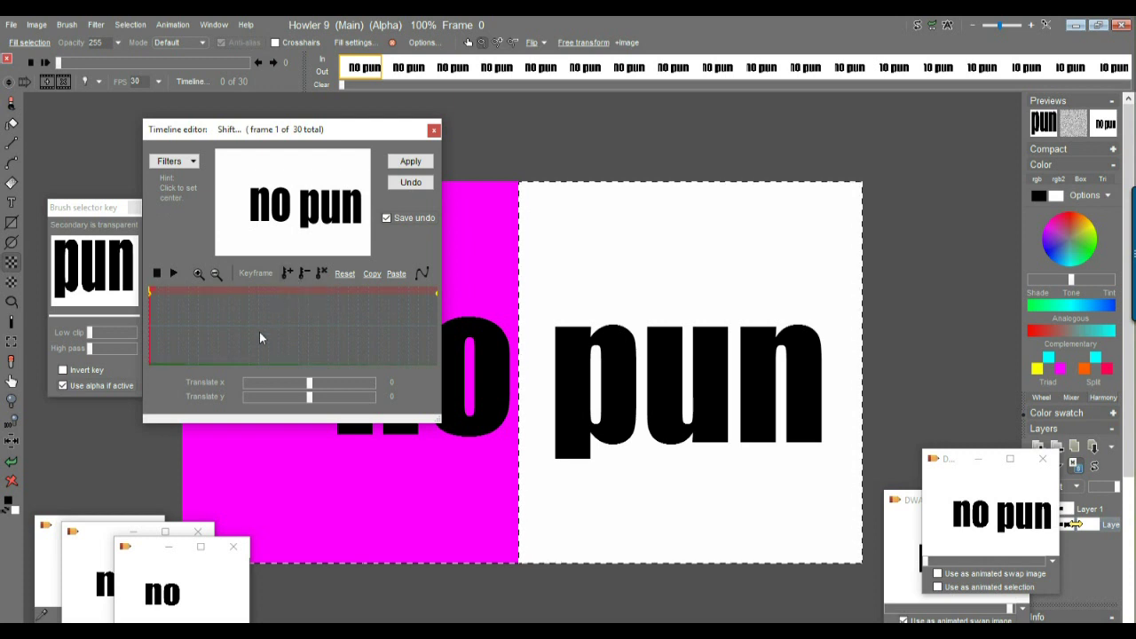
Scrub through the shift preview, apply the filter to the animation frames and close the timeline editor
left_click_drag(181, 333, 429, 338)
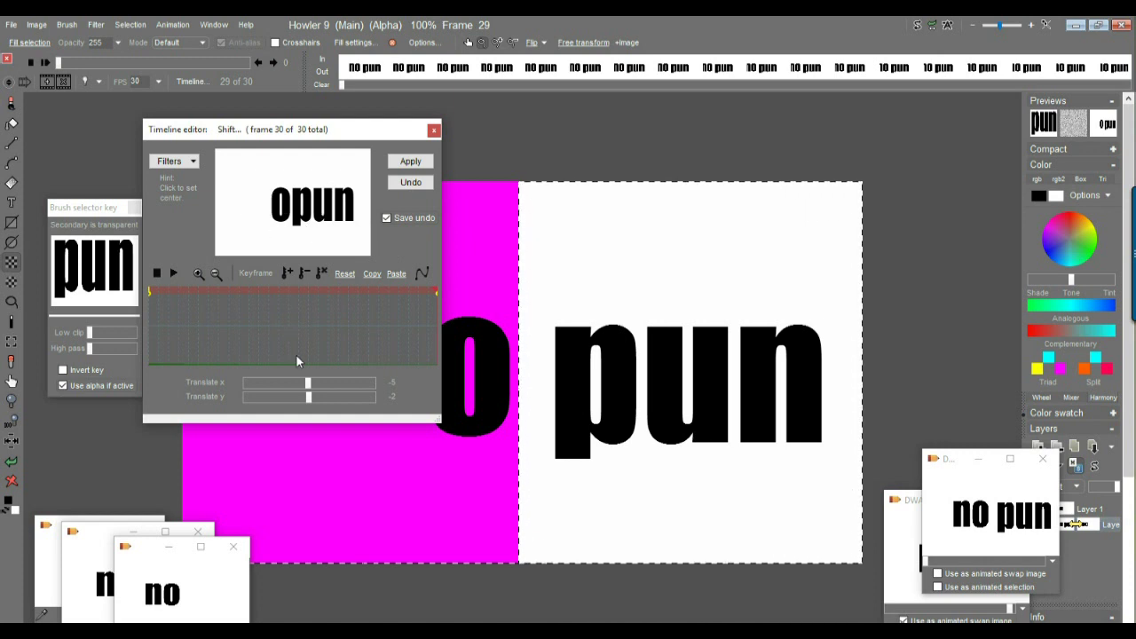
left_click_drag(297, 324, 426, 338)
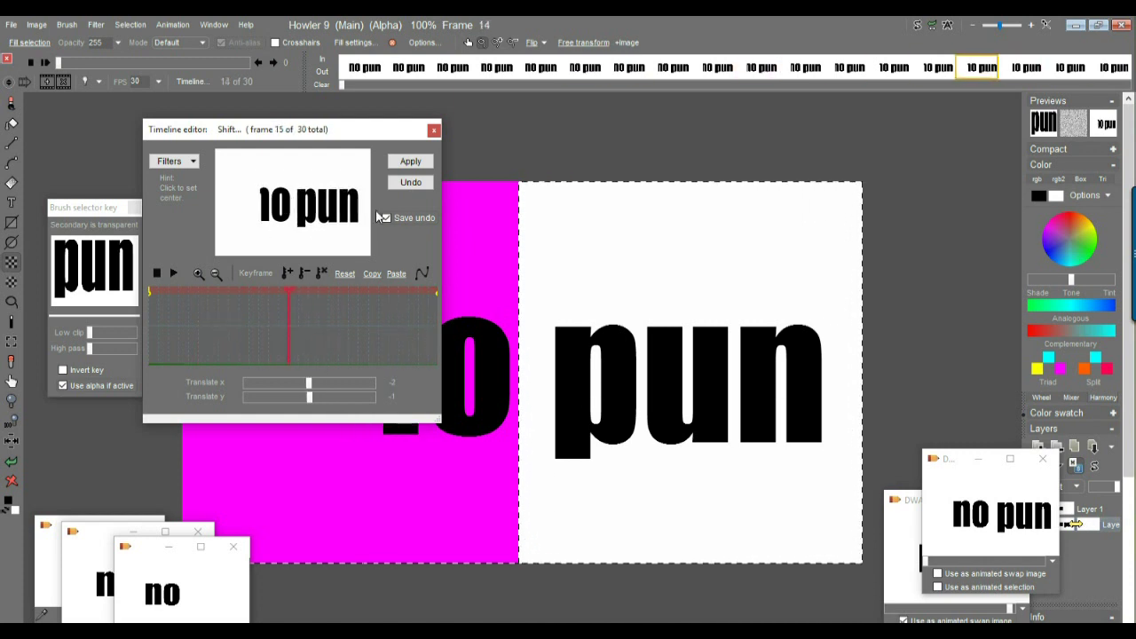
left_click(412, 163)
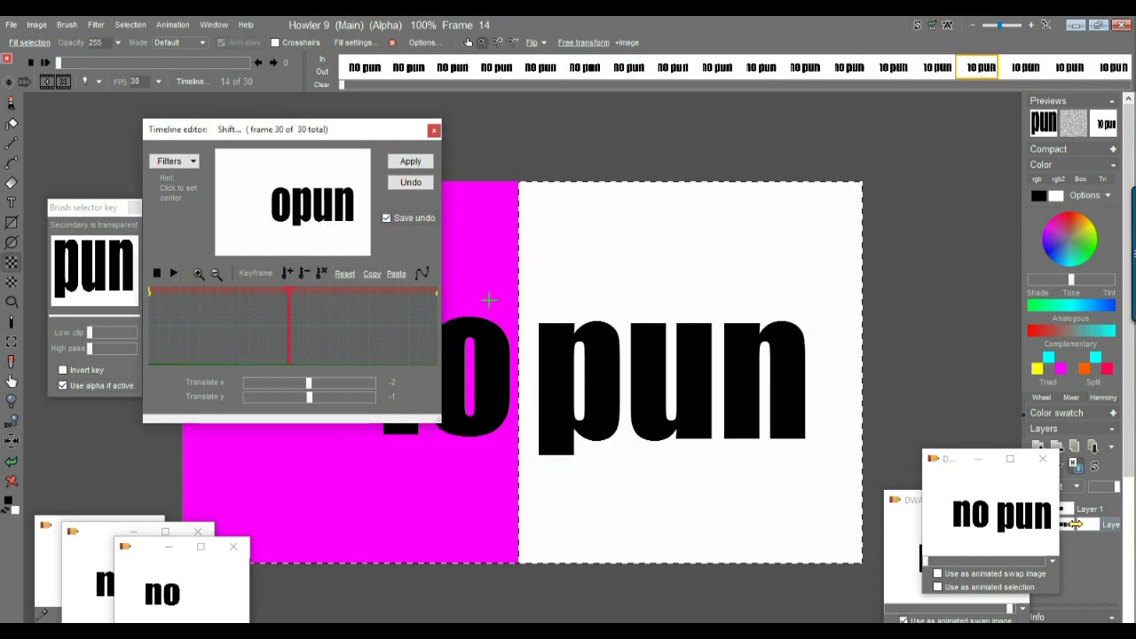
left_click(433, 131)
Clear the selection and play and scrub through the animation to check how "pun" moves toward the "o"
left_click(45, 63)
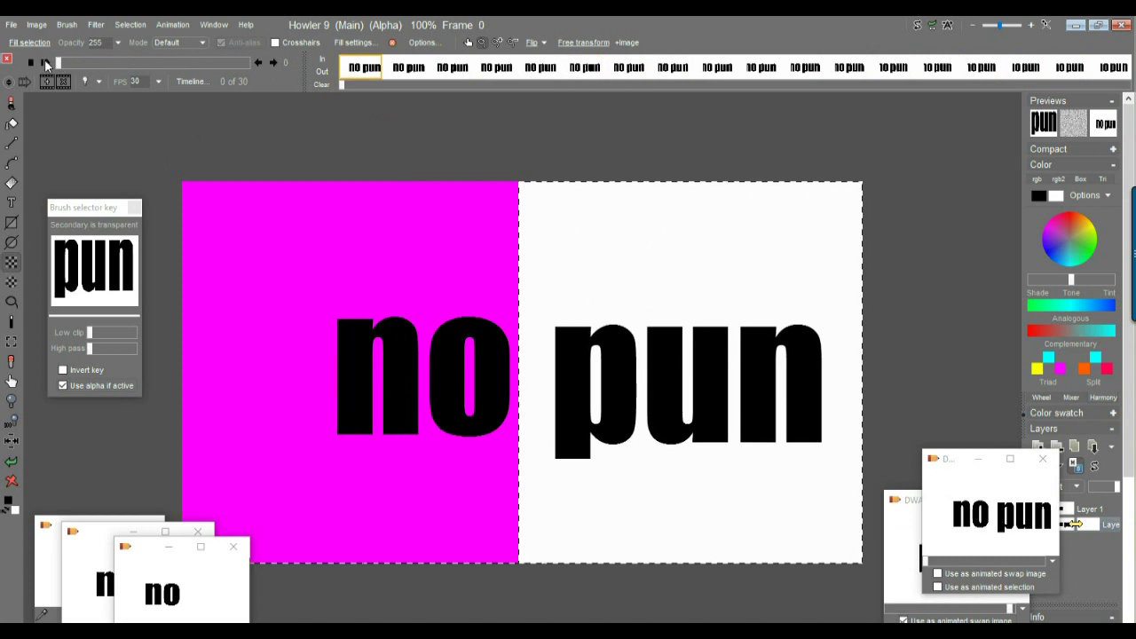
left_click(130, 25)
left_click(153, 33)
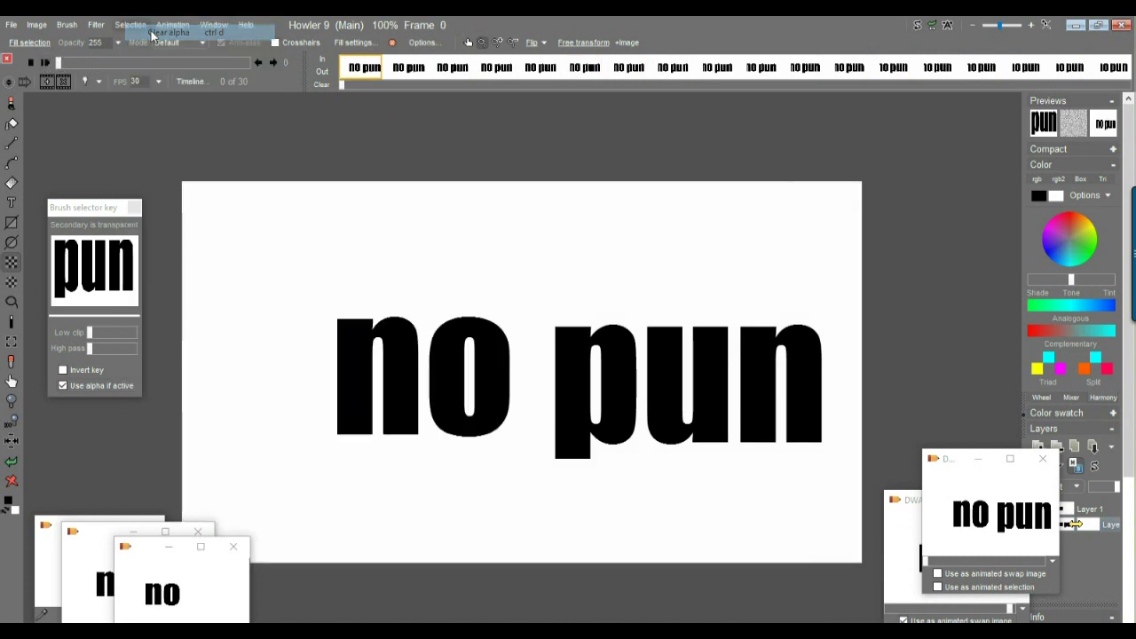
left_click(43, 60)
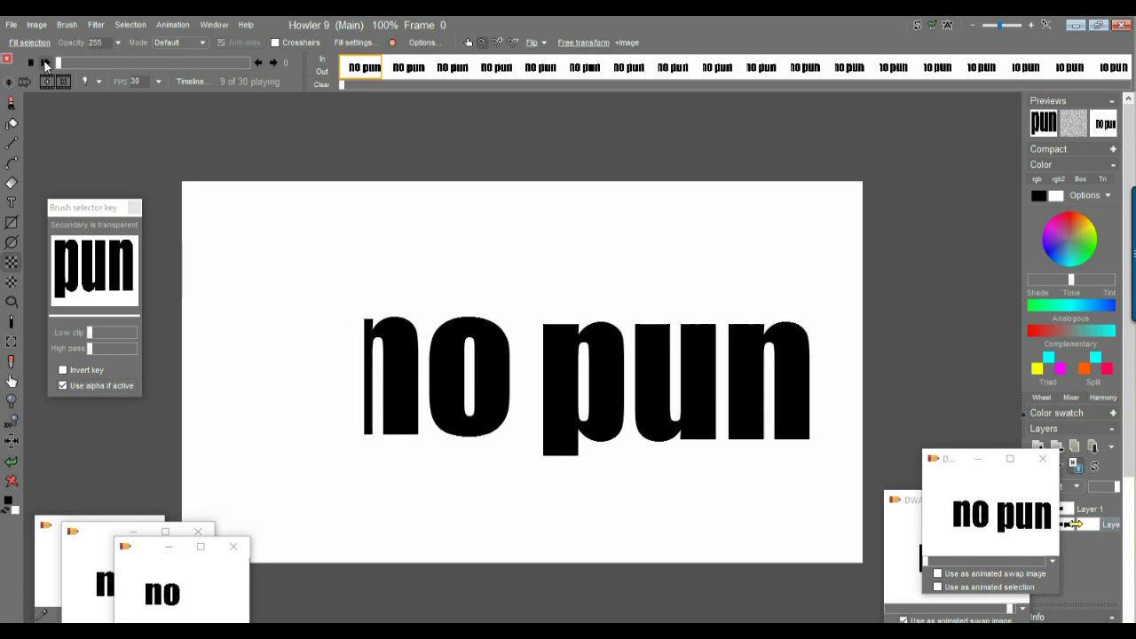
left_click(286, 63)
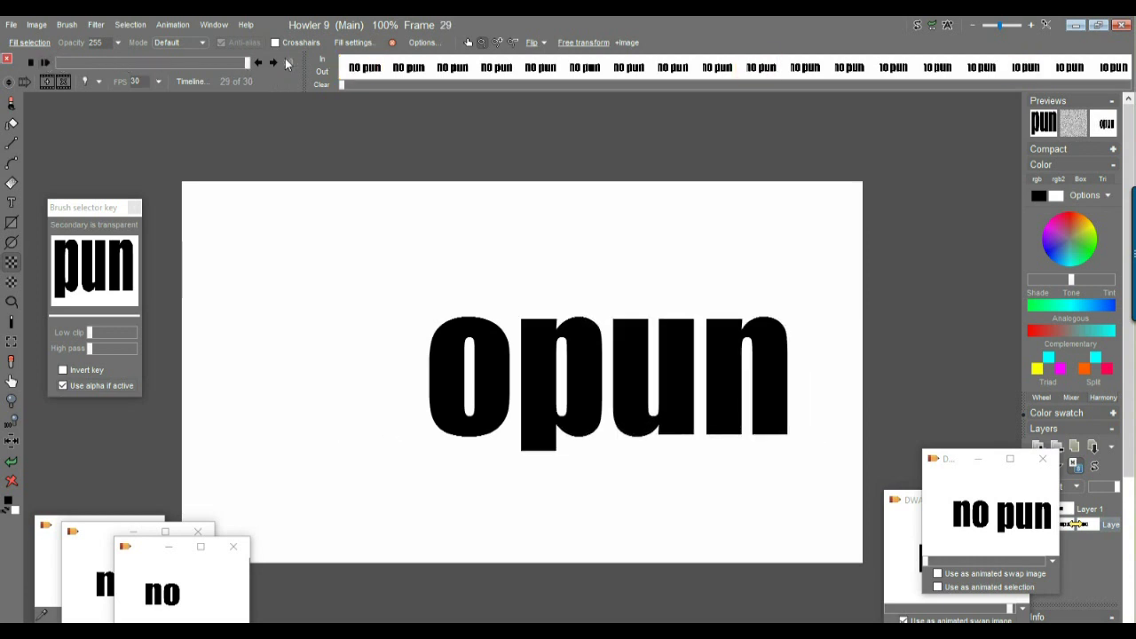
Store the current animation, widen its window and spread the three stored-animation windows apart below the canvas
left_click(172, 24)
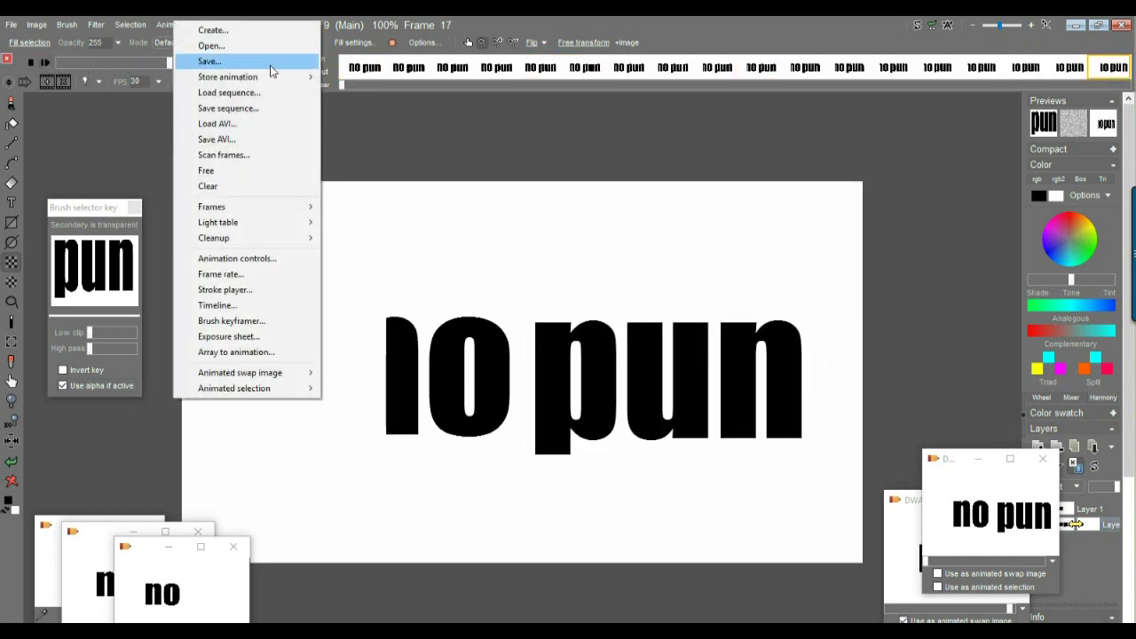
mouse_move(290, 78)
left_click(355, 94)
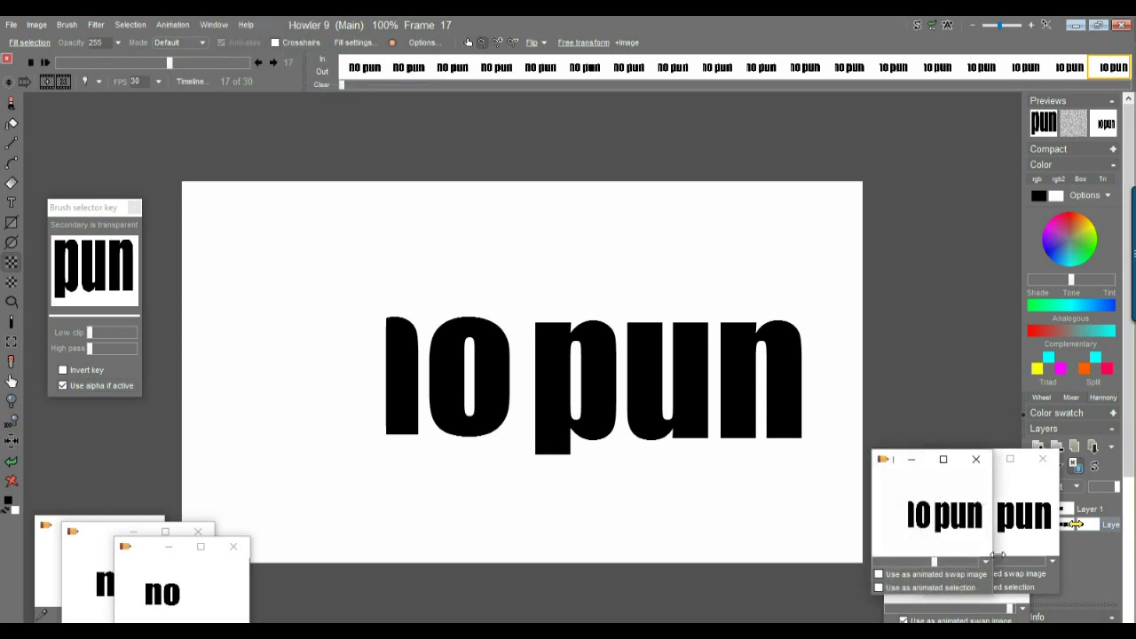
left_click_drag(993, 549, 1021, 548)
left_click_drag(905, 463, 450, 502)
left_click_drag(944, 462, 624, 496)
left_click_drag(917, 508, 872, 469)
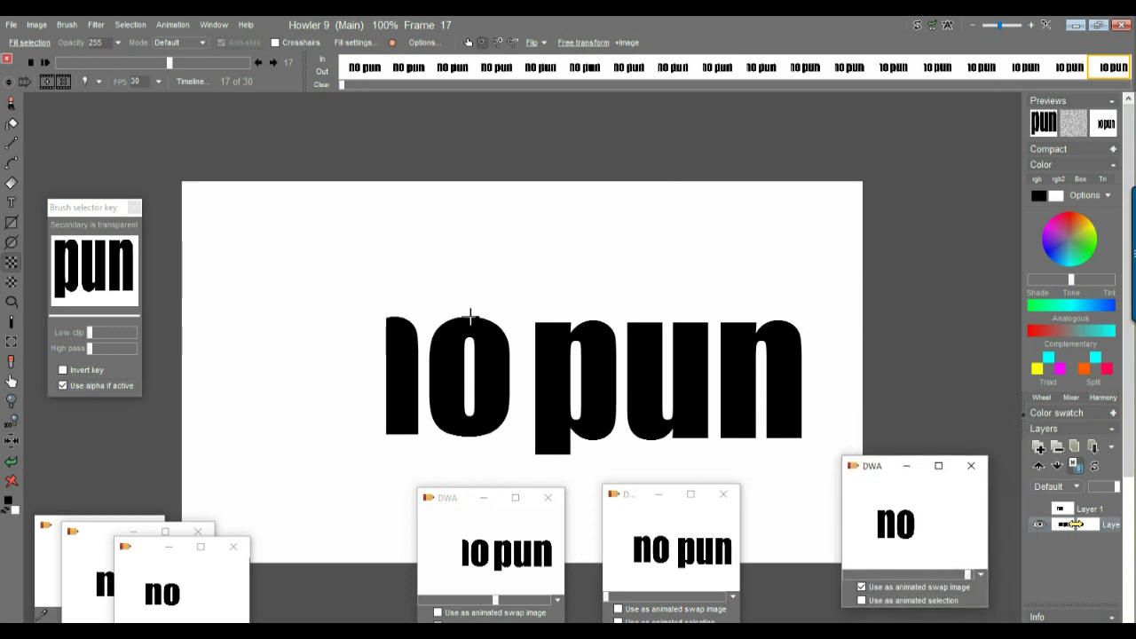
Rewind the newest stored animation to its start, load the stored "no" animation into the main window and go to its last frame
left_click_drag(495, 600, 381, 587)
double_click(897, 524)
left_click(601, 372)
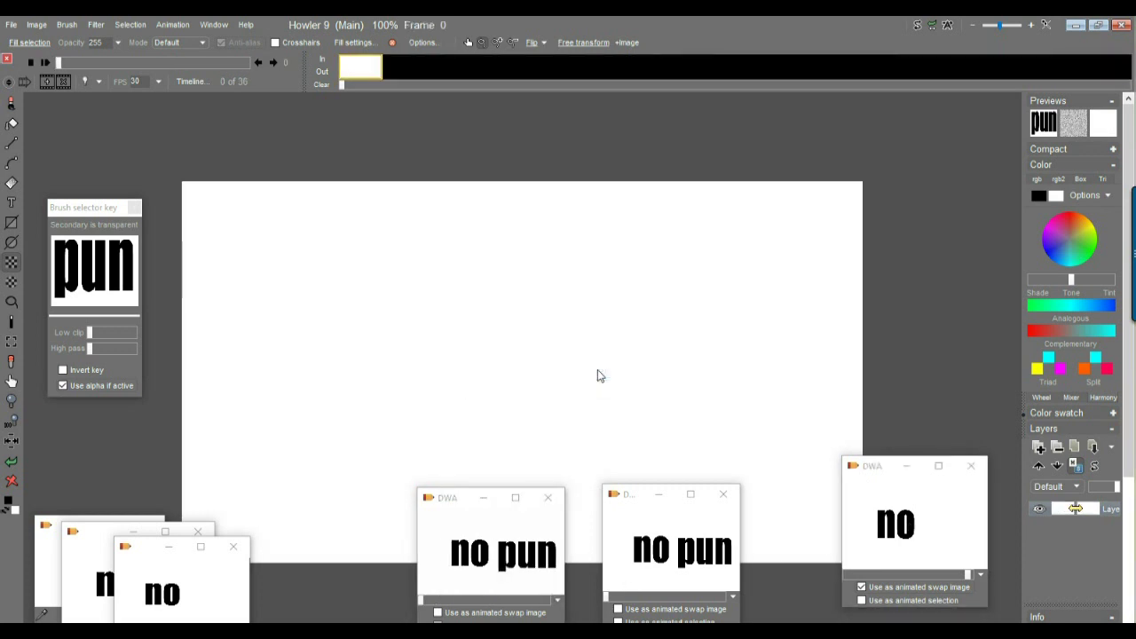
left_click_drag(66, 60, 350, 80)
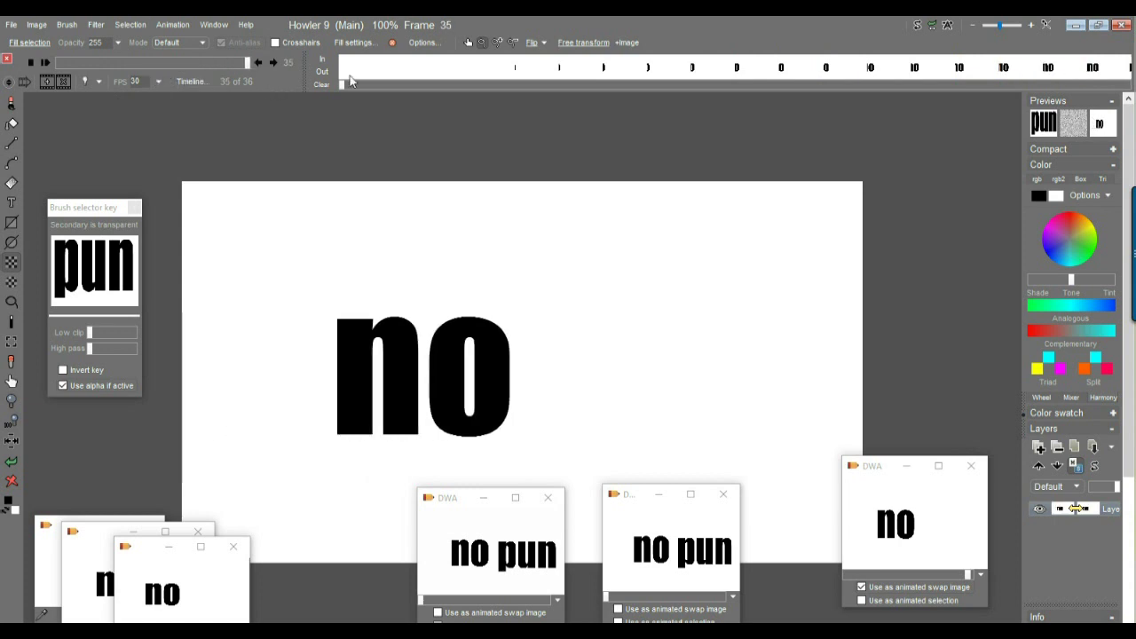
left_click(172, 25)
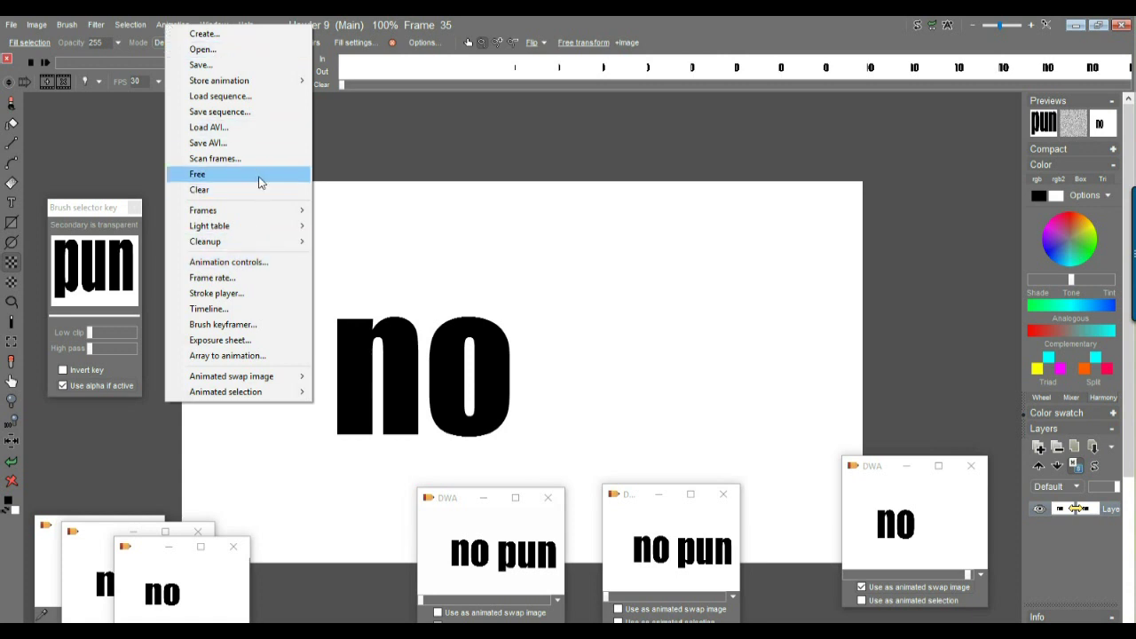
mouse_move(236, 211)
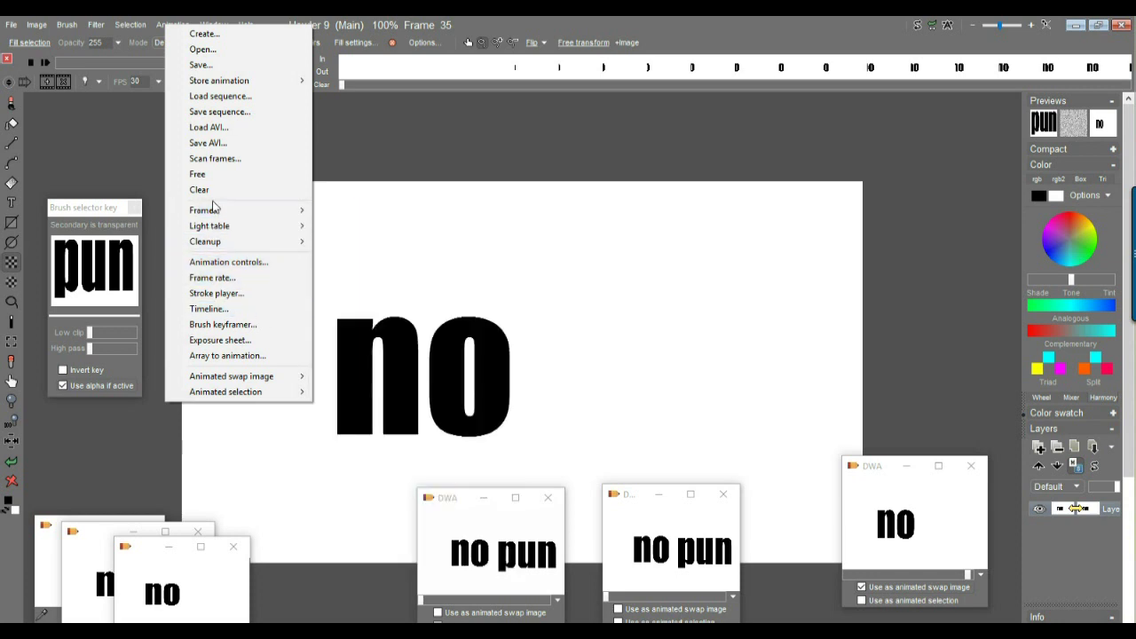
left_click(698, 253)
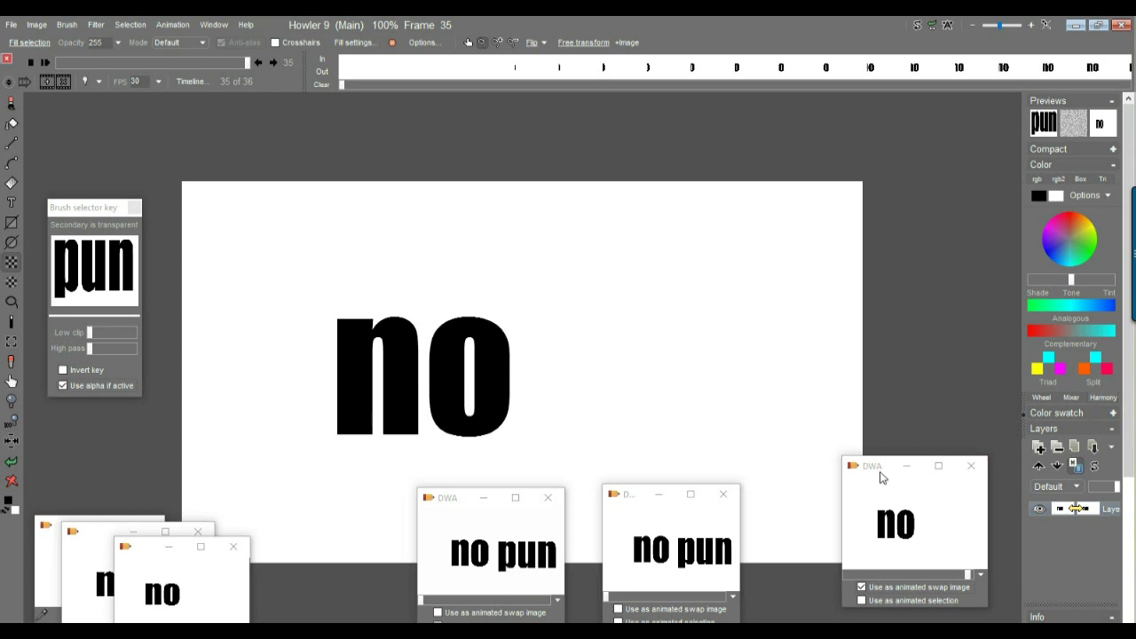
Scrub back through the "no" animation, open its AVI save settings and check the existing files in the tutes output folder
left_click_drag(868, 470, 848, 486)
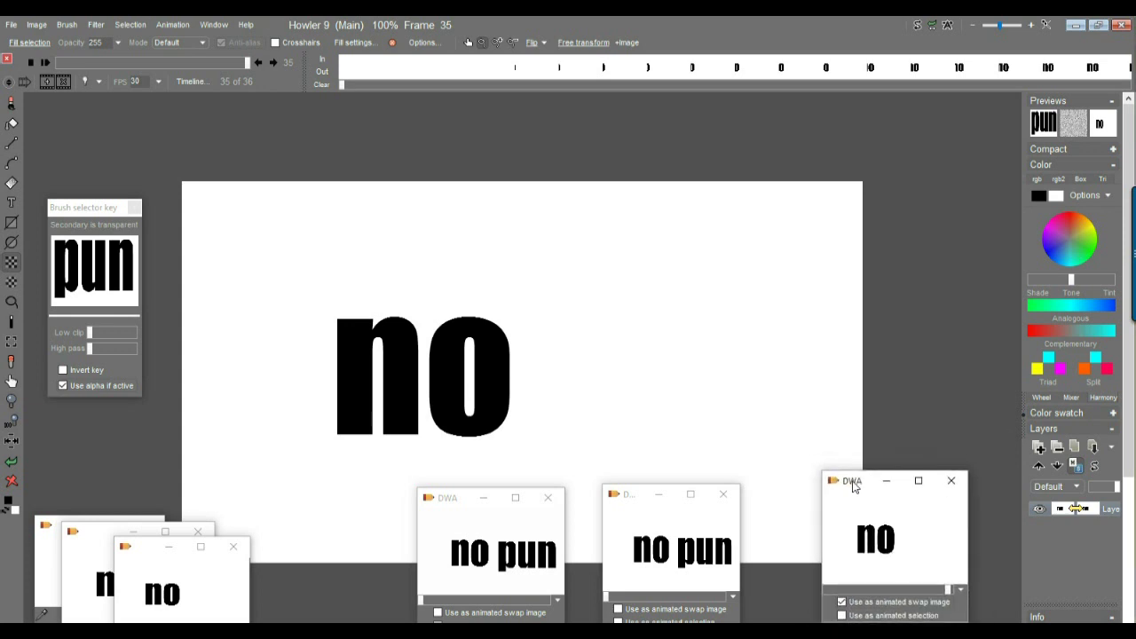
left_click_drag(69, 65, 203, 65)
left_click(182, 25)
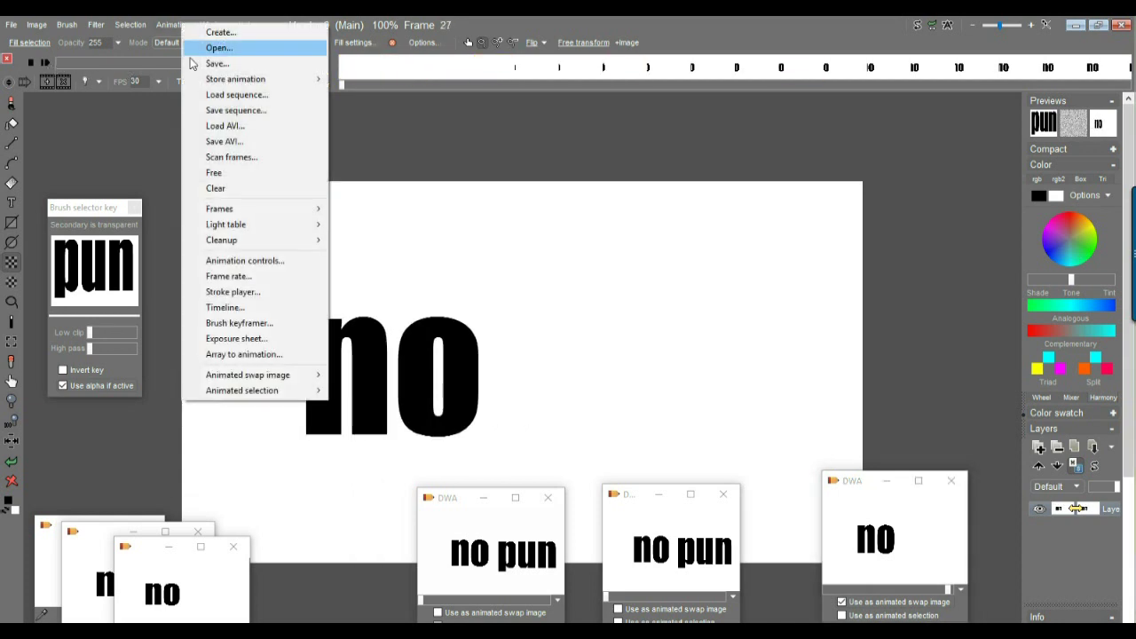
left_click(245, 142)
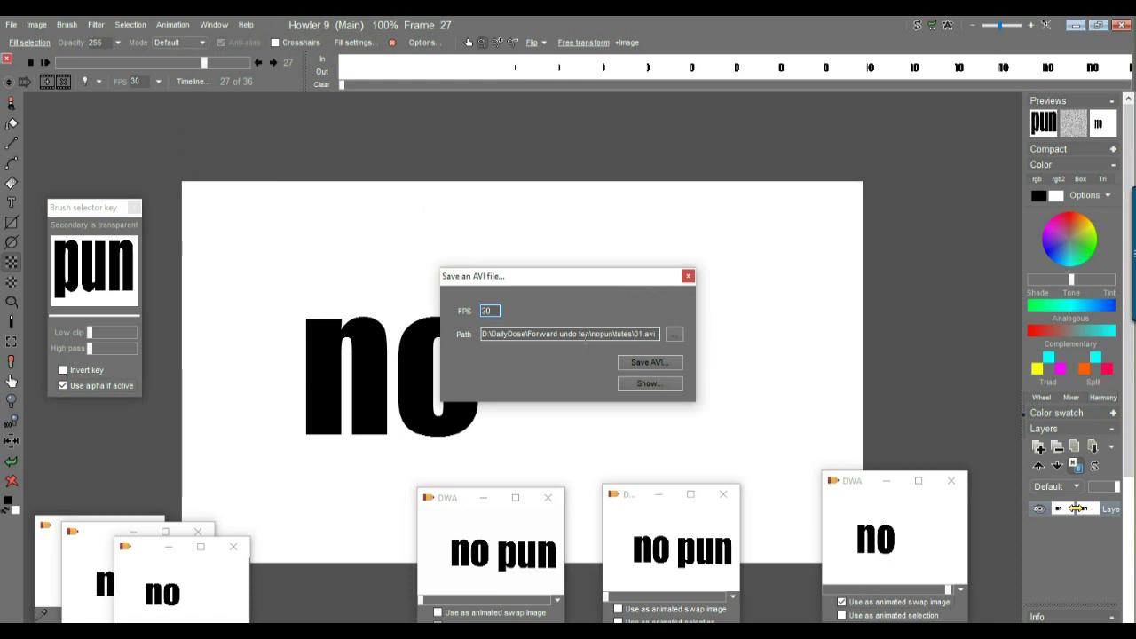
left_click_drag(626, 334, 484, 331)
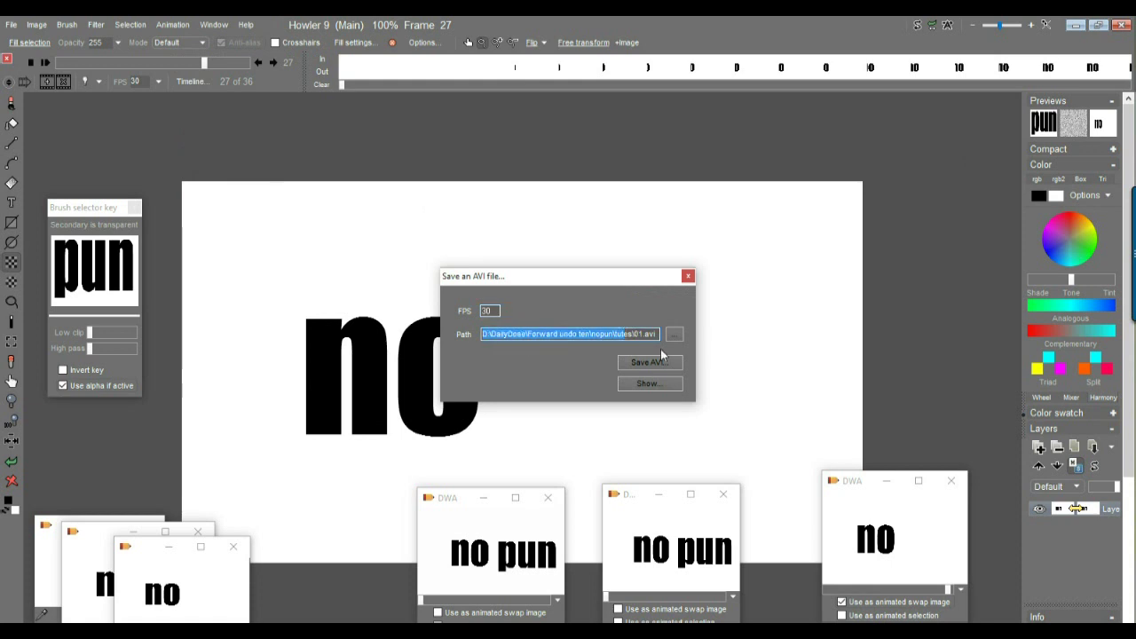
left_click(633, 333)
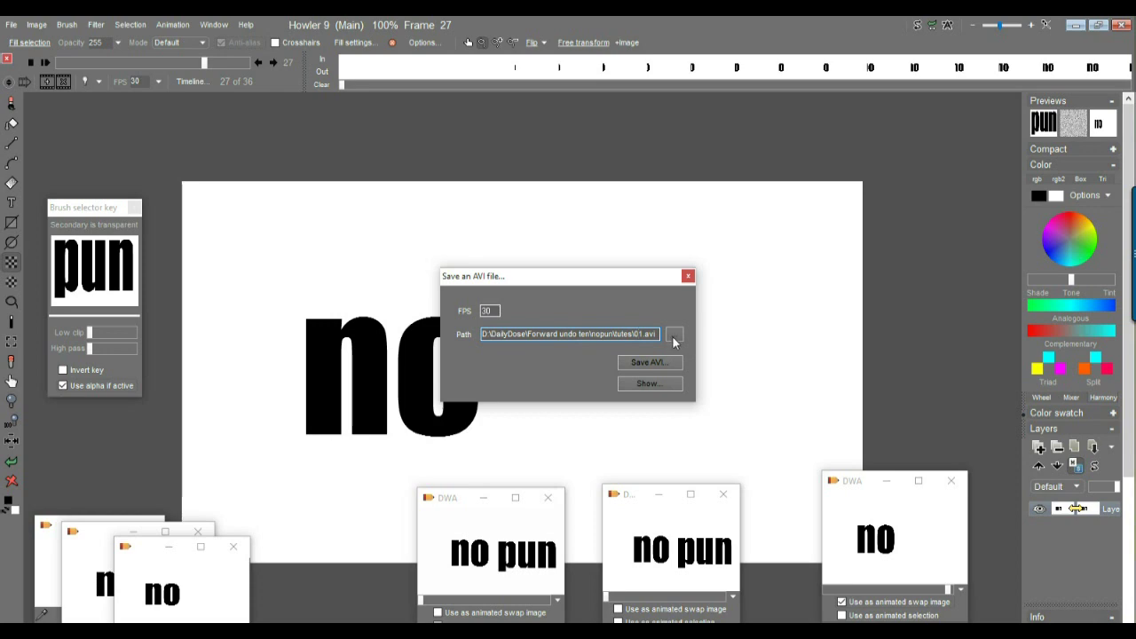
left_click(675, 335)
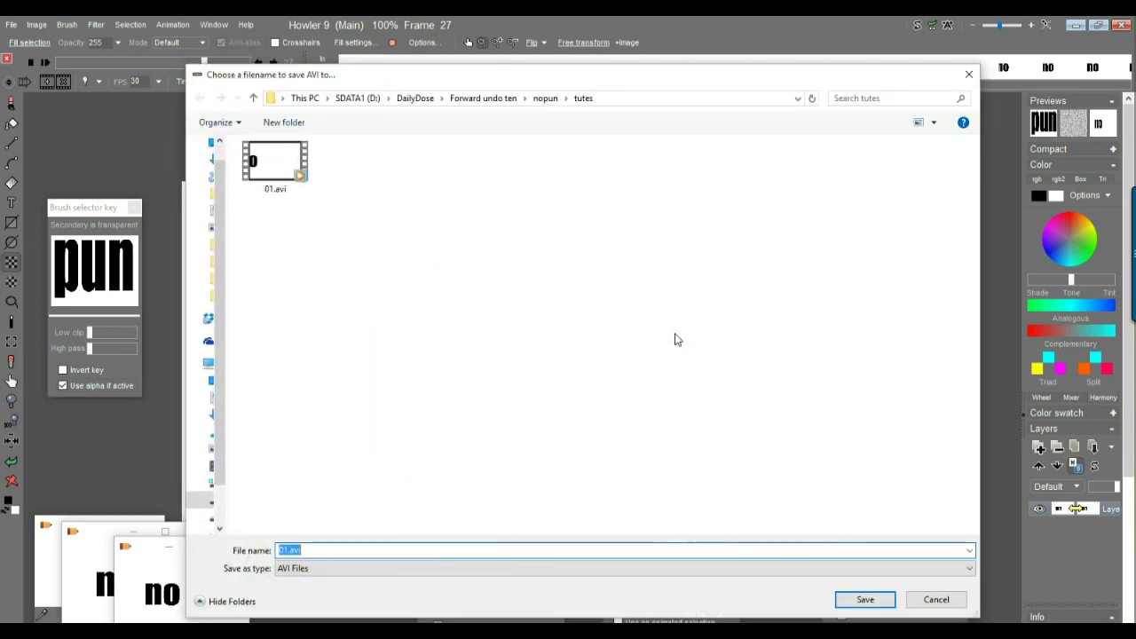
left_click(969, 75)
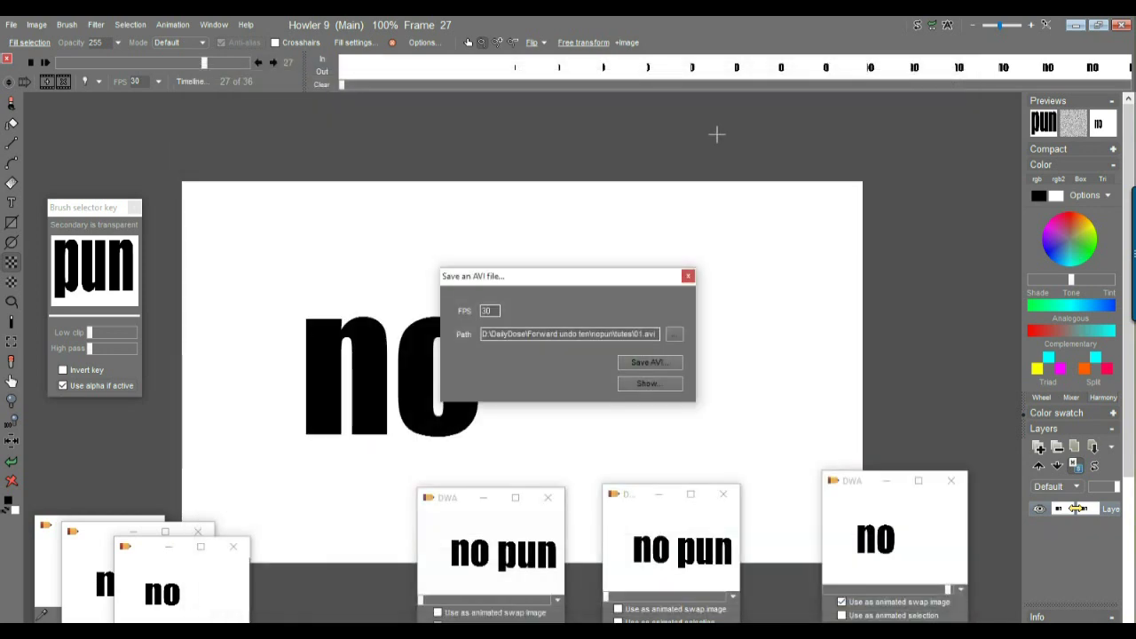
Change the AVI output file name to 011.avi and close the save settings without exporting
triple_click(642, 336)
left_click(643, 333)
type("1")
left_click(688, 277)
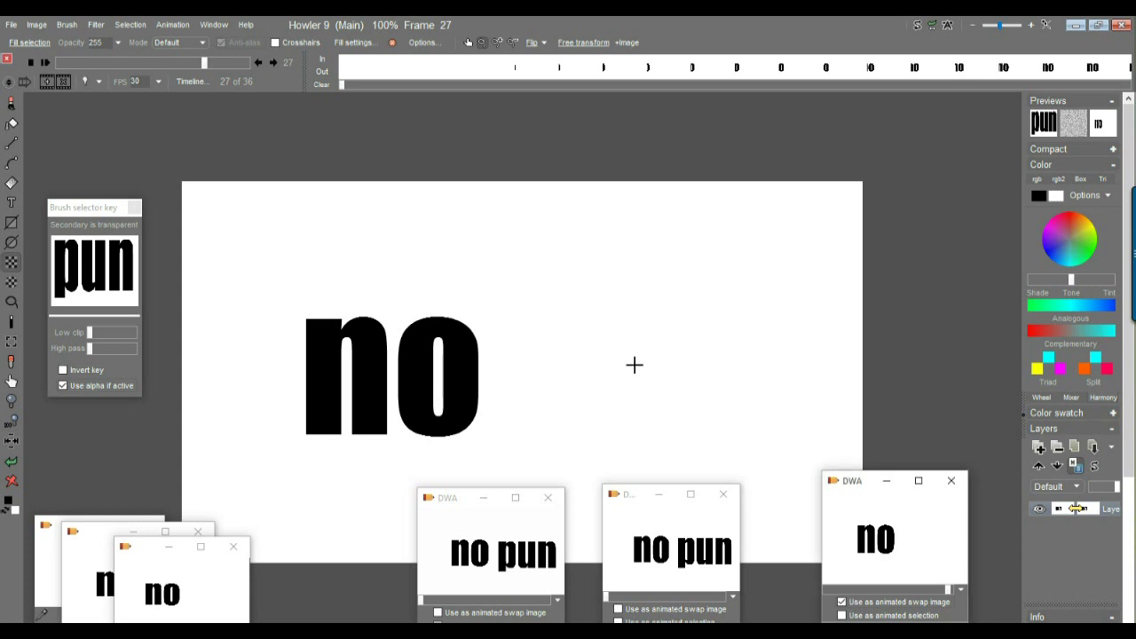
Restore the stored "no pun" animation with the stationary "pun" into the main window and scrub through its "n" wipe
double_click(704, 549)
left_click(607, 371)
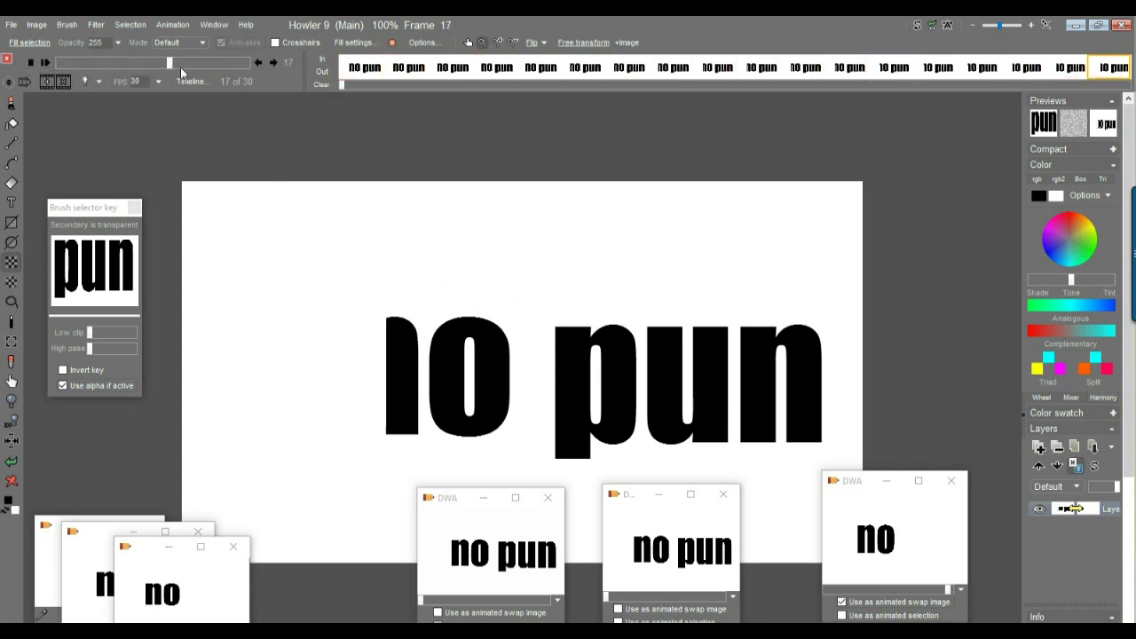
left_click(121, 66)
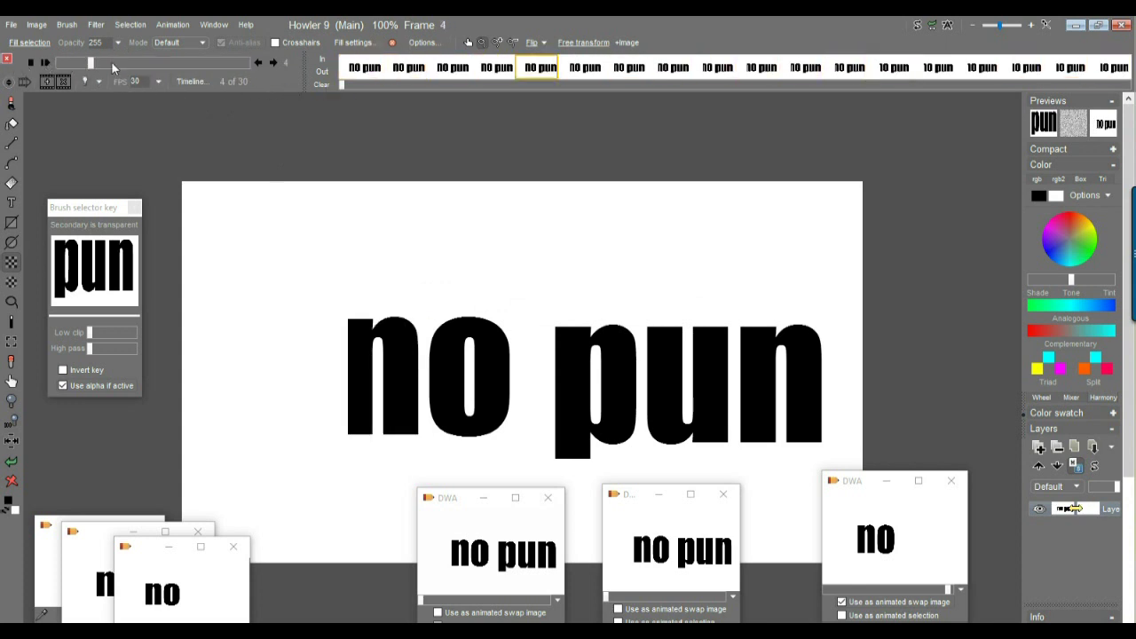
Save the "n" wipe animation as 011.avi in the tutes folder using the Lagarith Lossless Codec
left_click(166, 26)
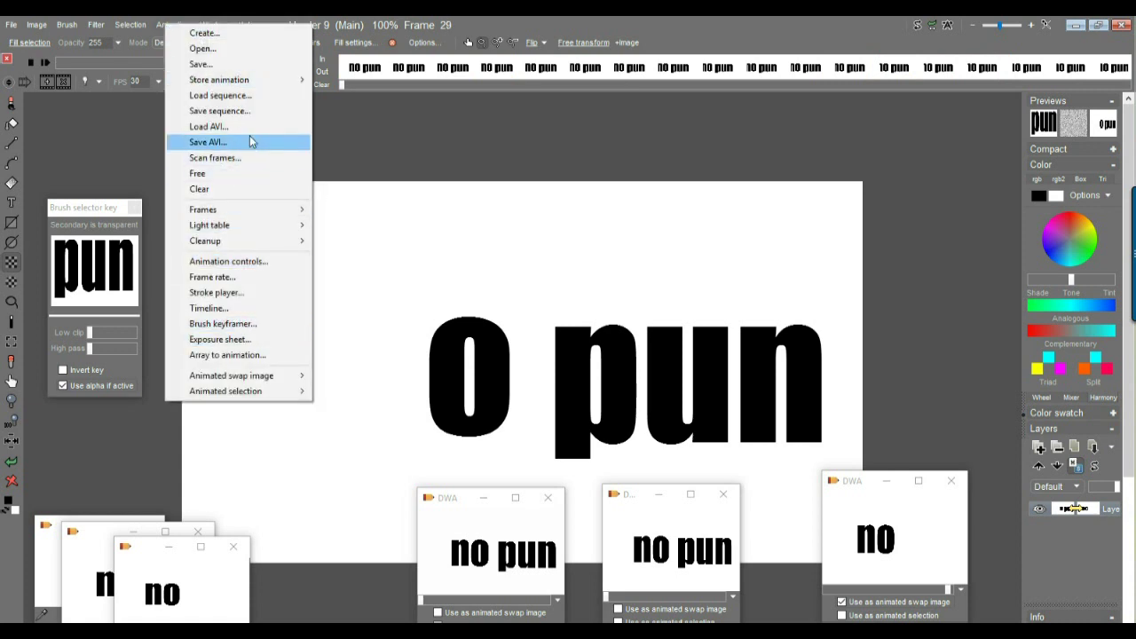
left_click(252, 141)
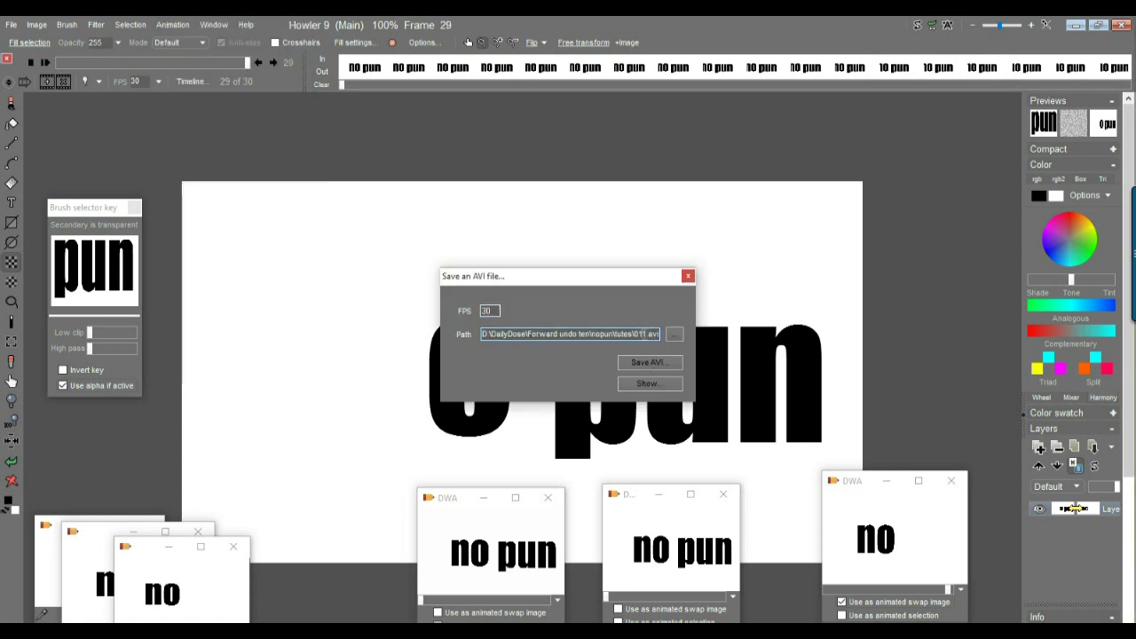
double_click(636, 333)
left_click(646, 364)
left_click(569, 410)
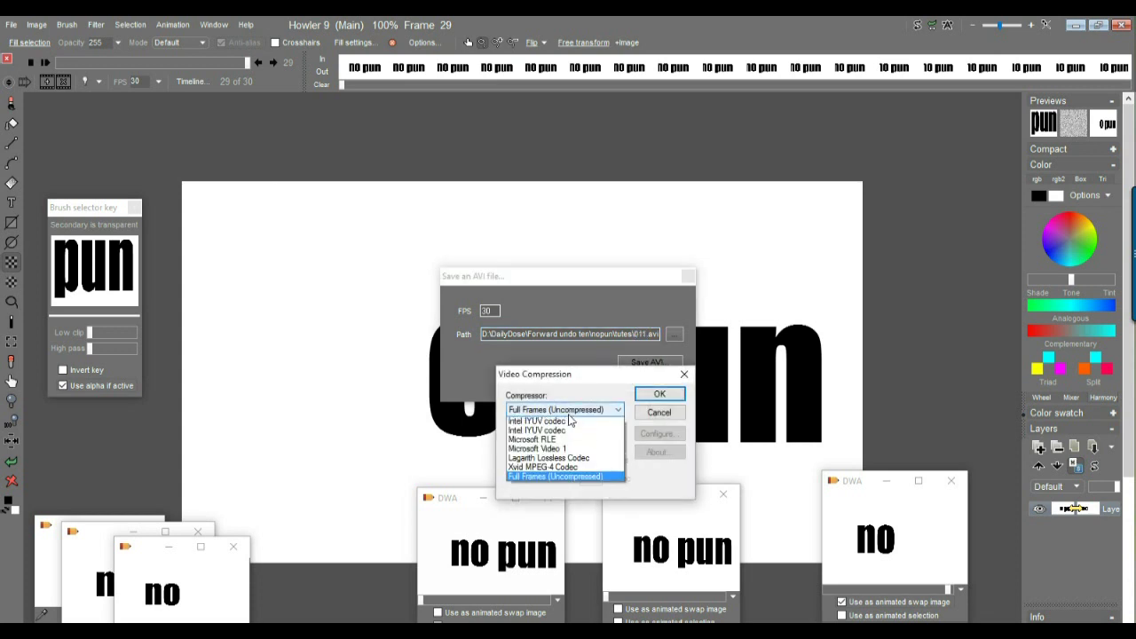
left_click(558, 468)
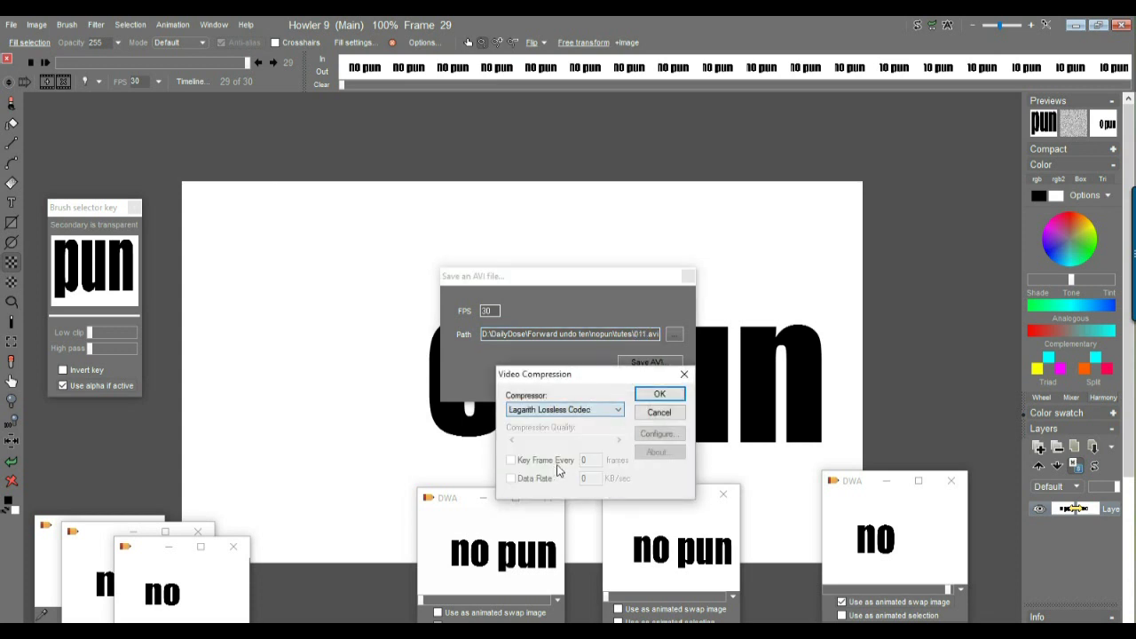
left_click(659, 394)
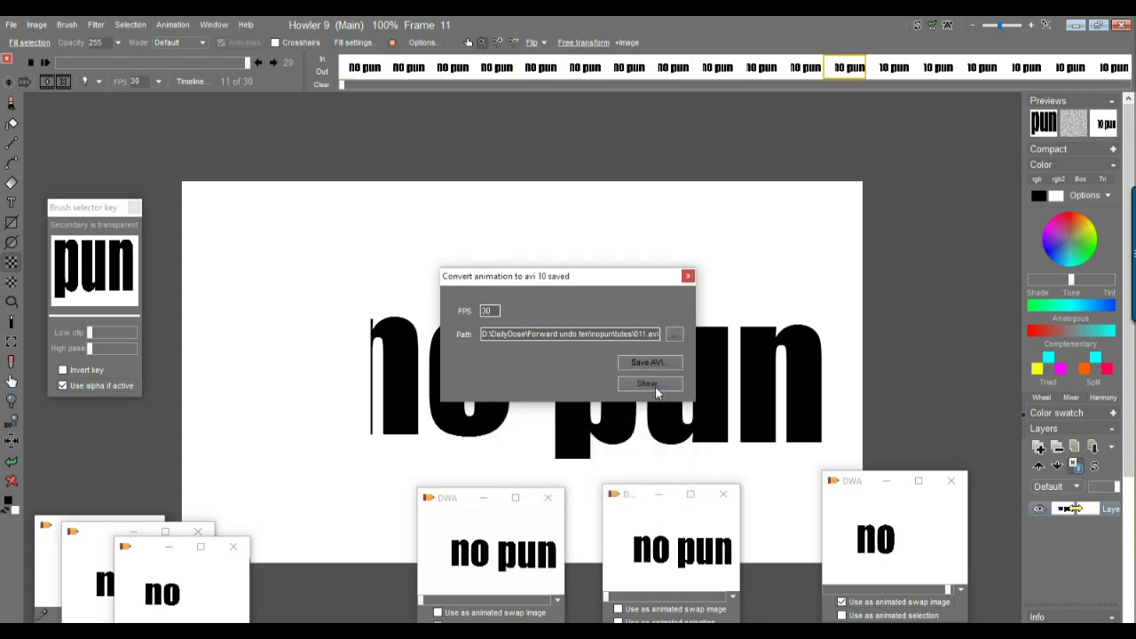
left_click(689, 277)
Restore the stored "no pun" animation with the shifting "pun" and save it as 0111.avi using the Lagarith Lossless Codec
left_click(488, 545)
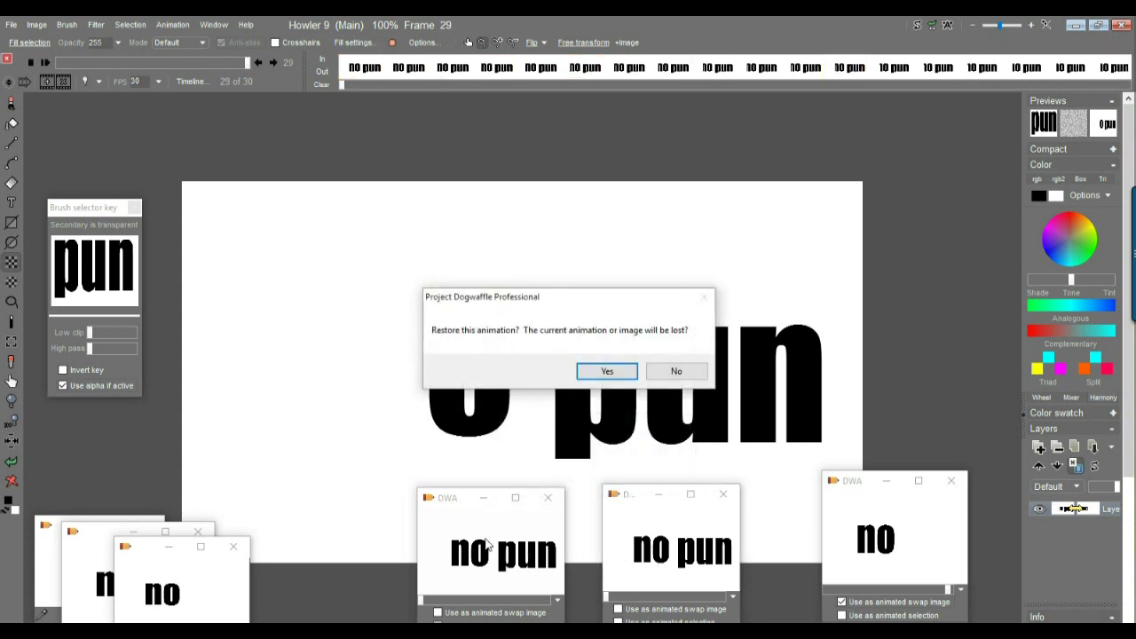
left_click(604, 371)
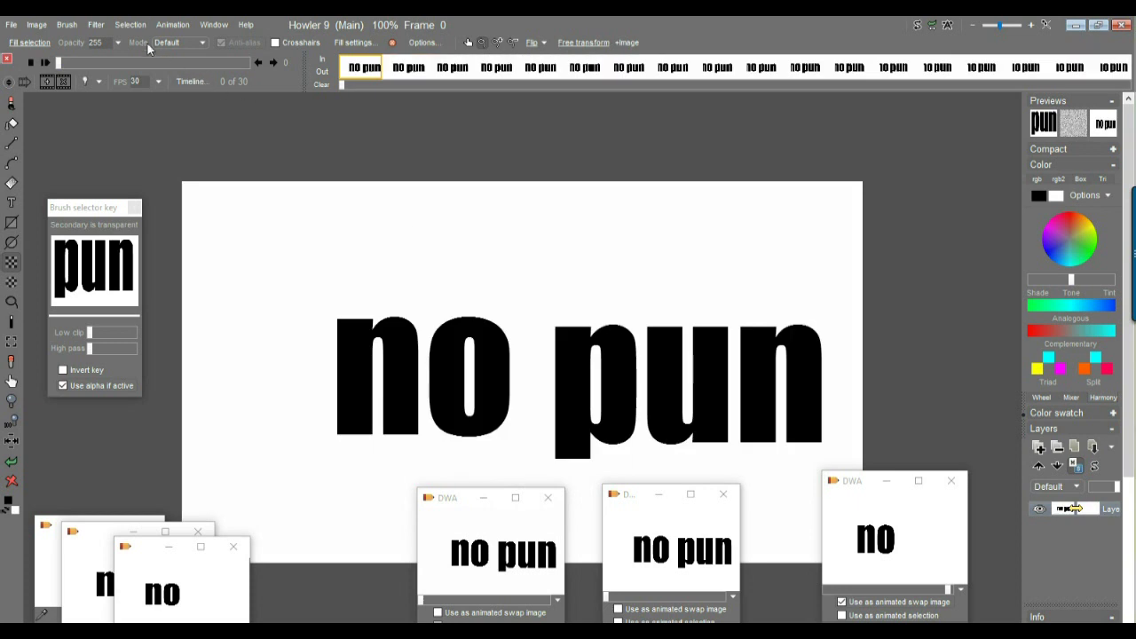
left_click(163, 27)
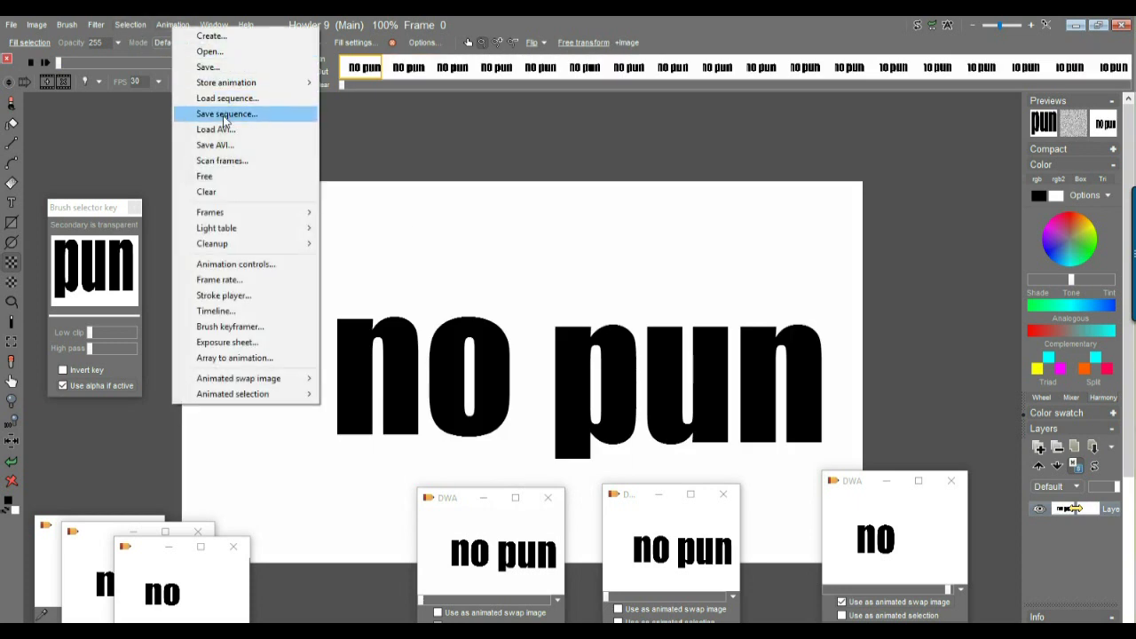
left_click(229, 145)
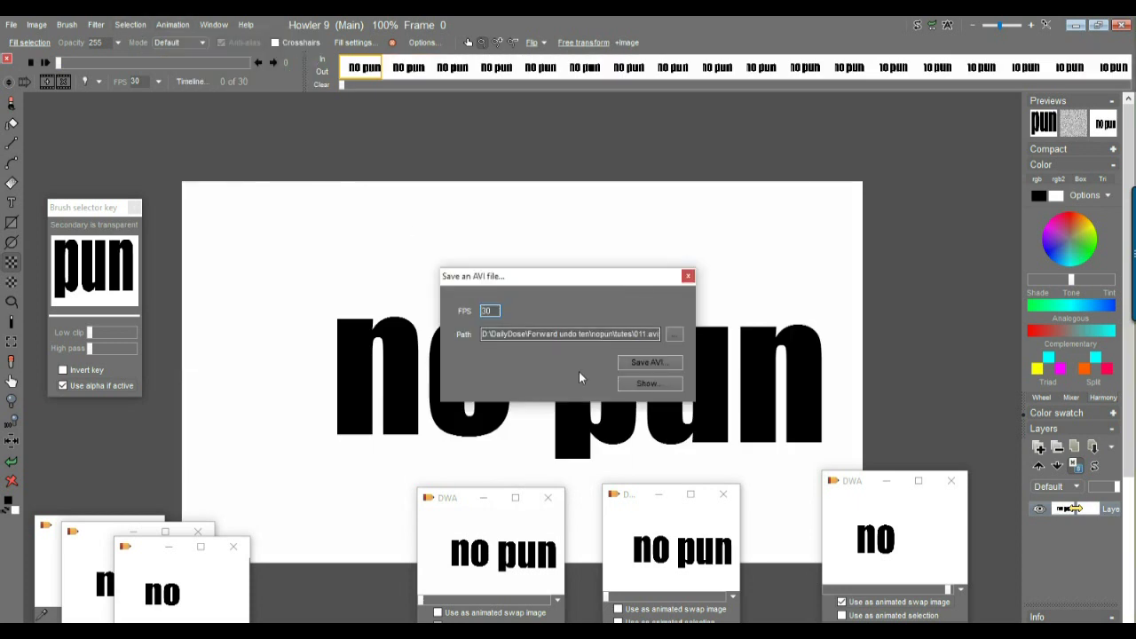
left_click(633, 334)
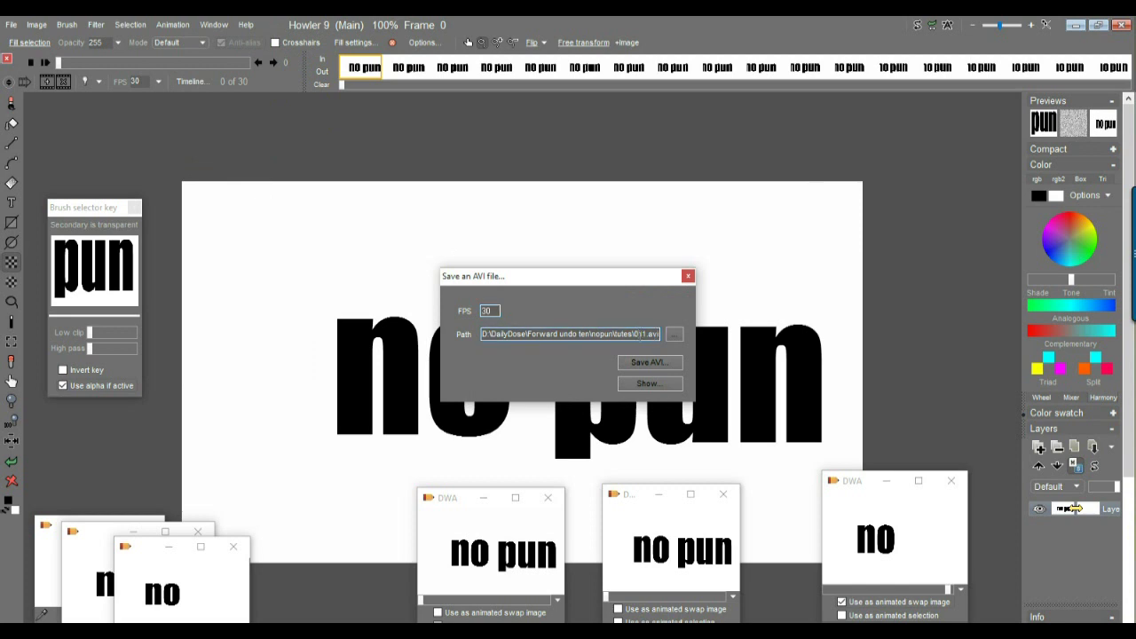
type("11")
left_click(651, 362)
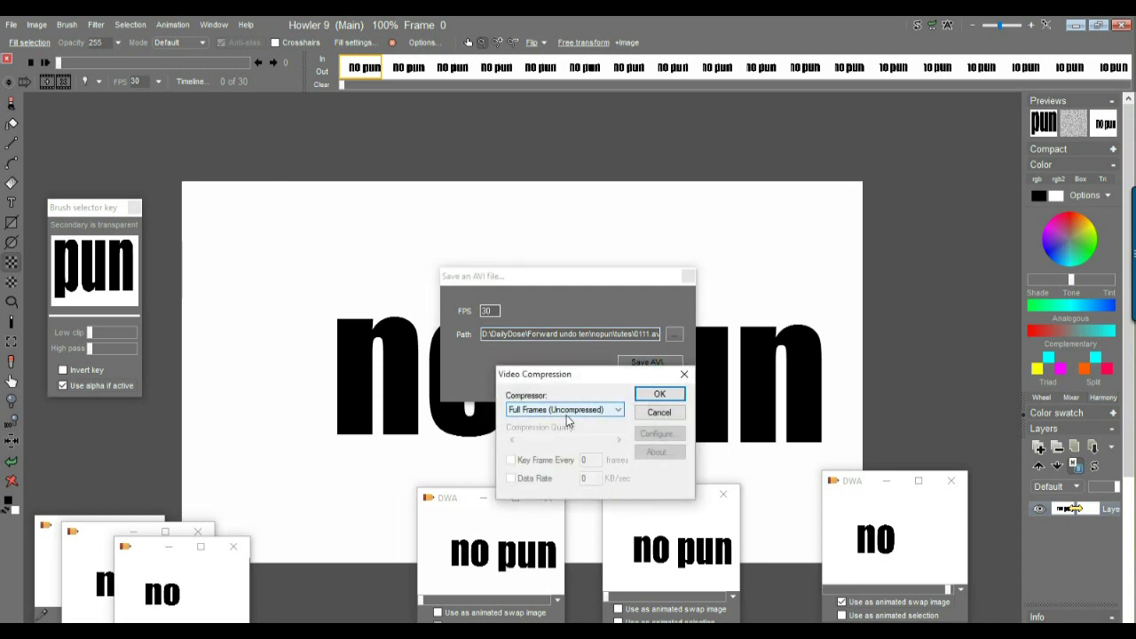
left_click(551, 410)
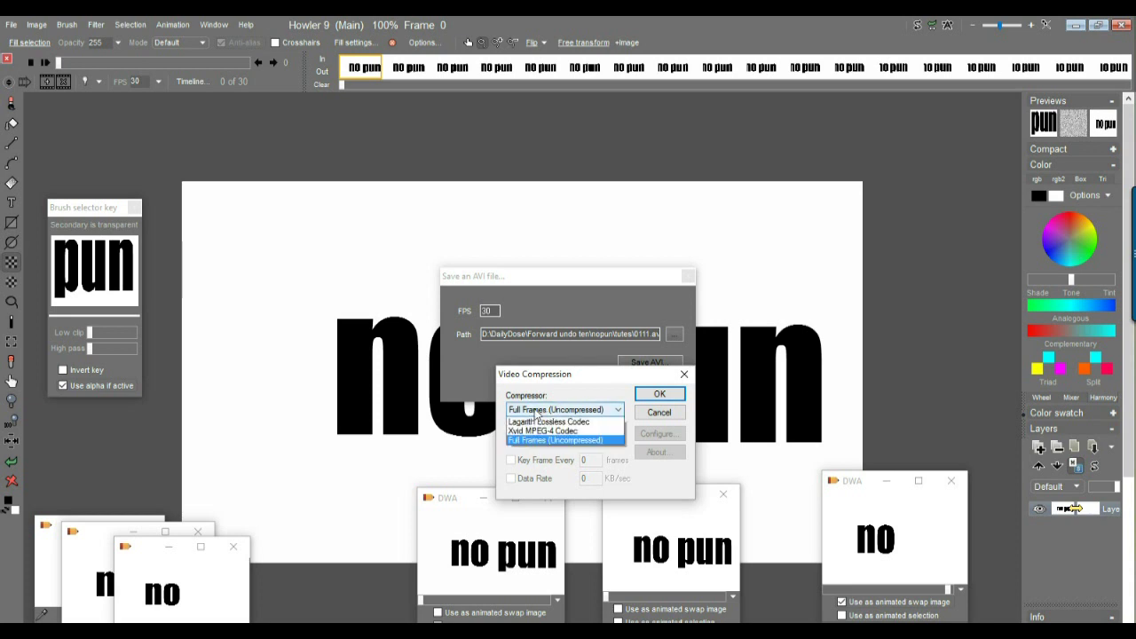
left_click(555, 477)
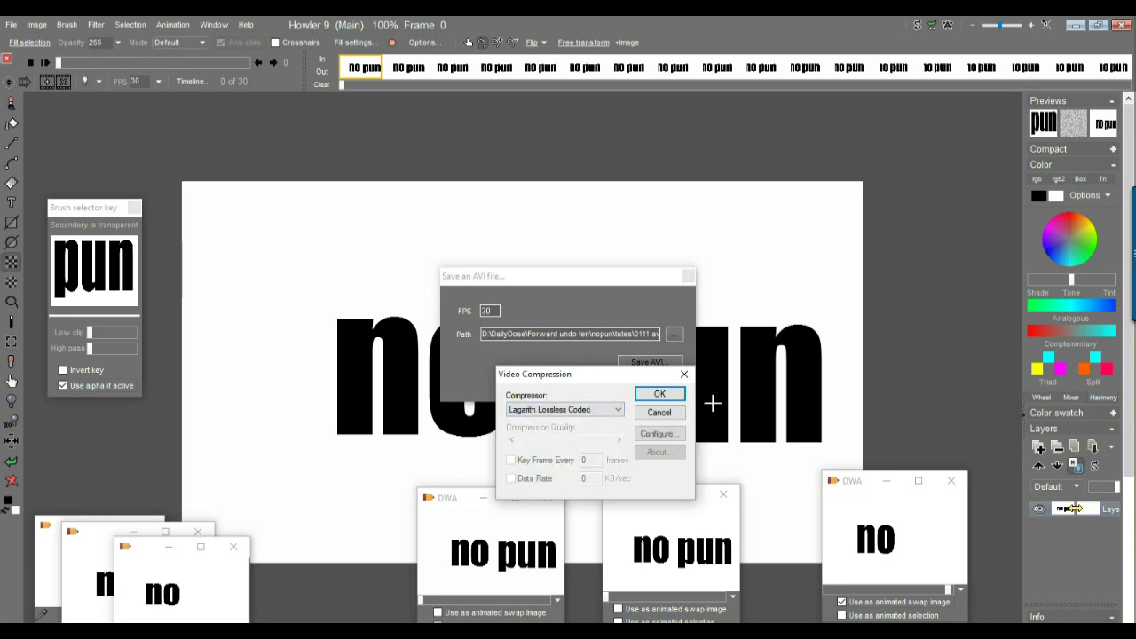
left_click(661, 395)
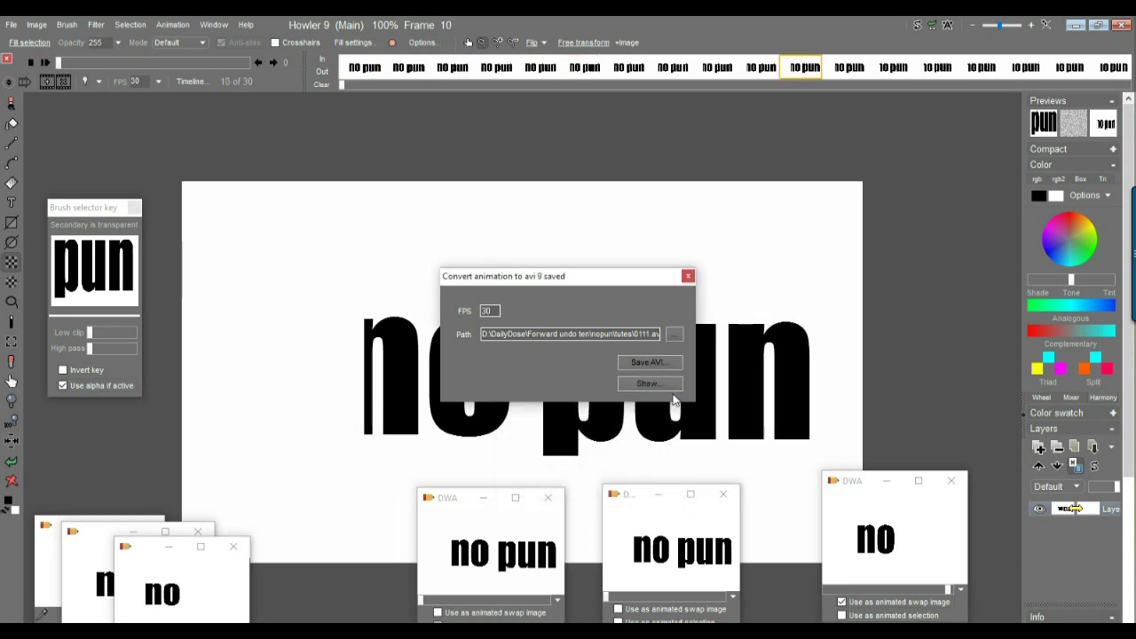
left_click(688, 277)
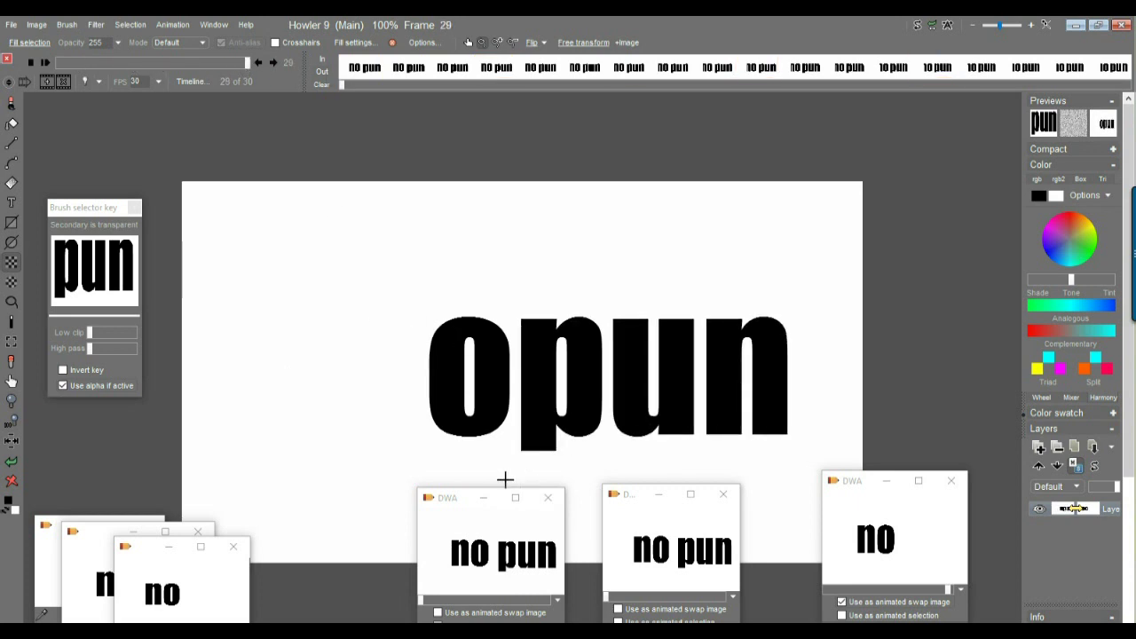
Move the two stored "no pun" animation windows away from below the canvas and group them near the stored "no" window
left_click_drag(447, 500, 959, 449)
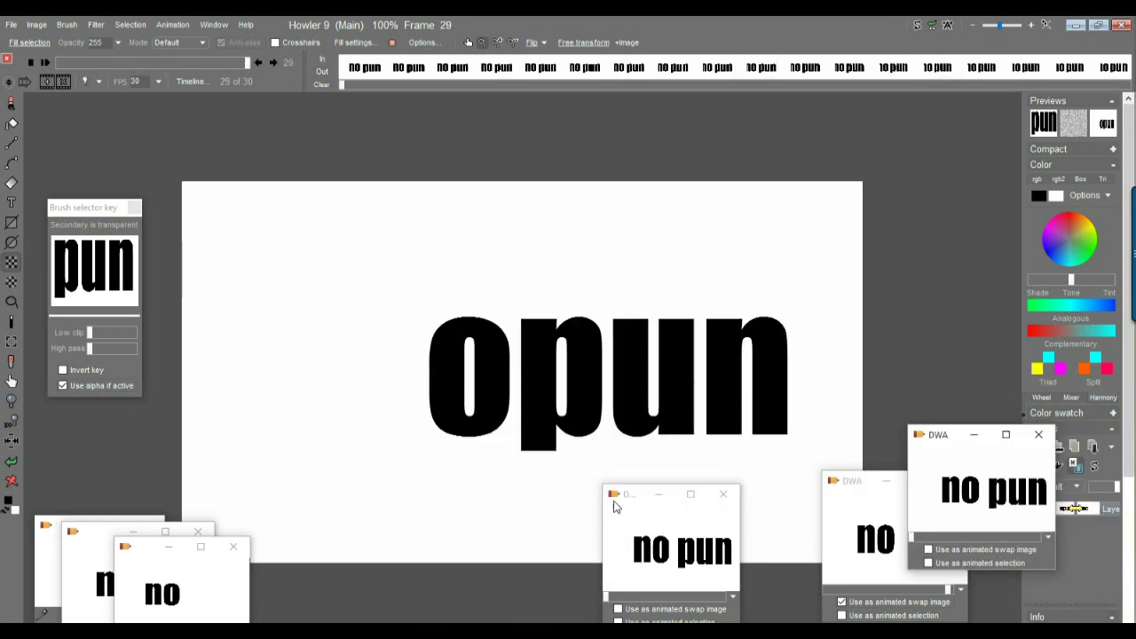
left_click_drag(631, 505, 975, 355)
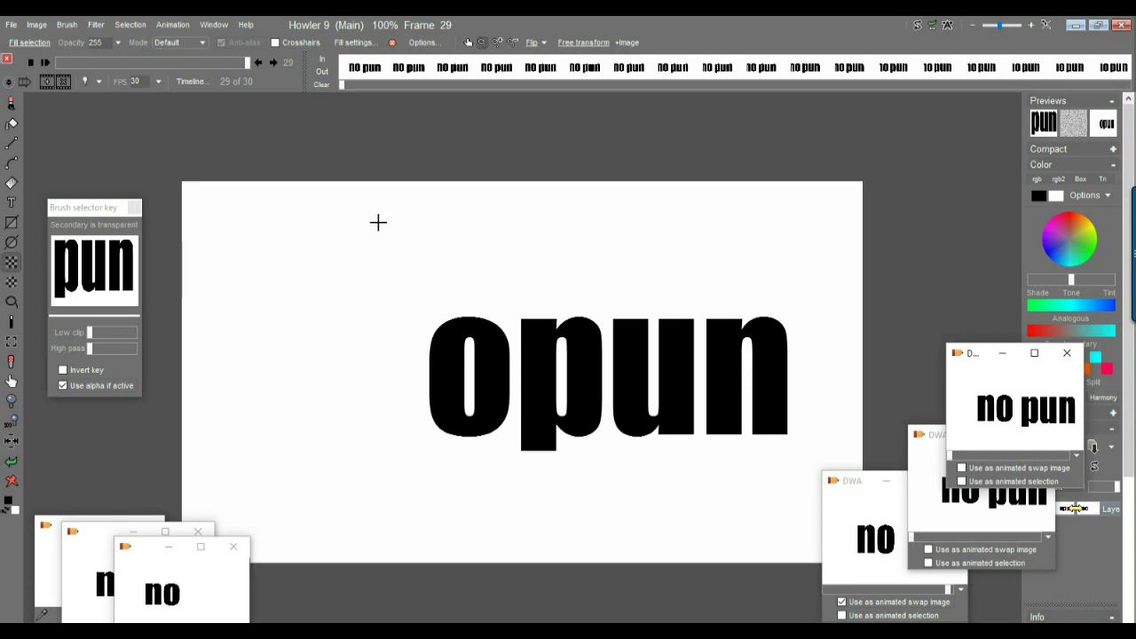
Start the Transform filter on the "opun" frame, place its dialog clear of the text and rotate the image slightly past vertical
left_click(167, 27)
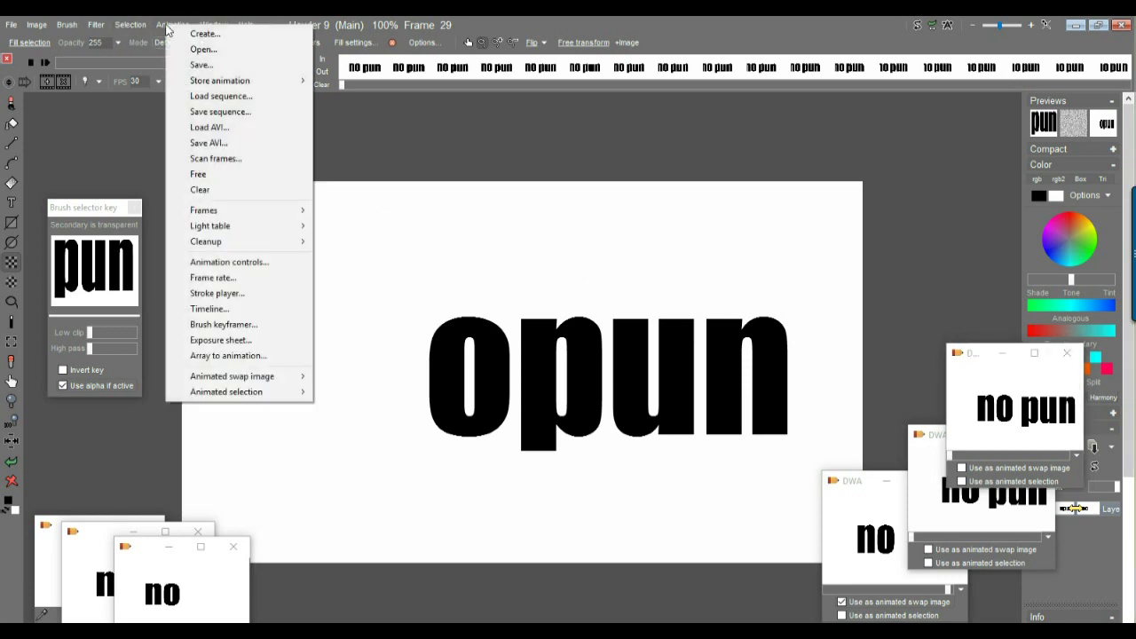
left_click(93, 25)
mouse_move(139, 162)
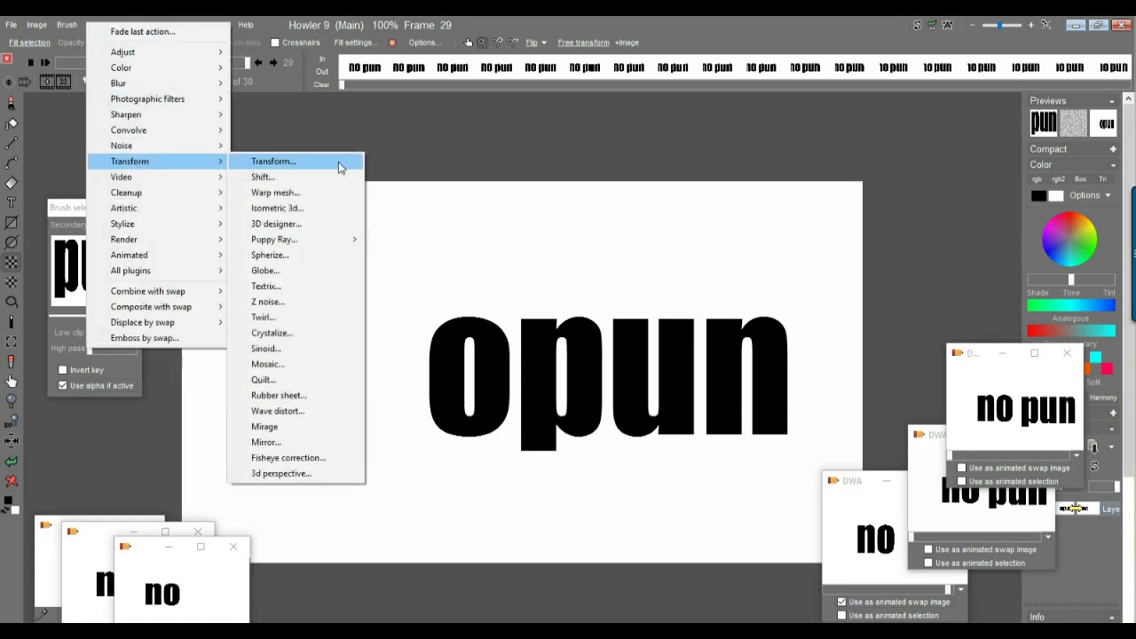
left_click(293, 164)
left_click_drag(548, 241, 213, 266)
left_click_drag(334, 306, 346, 315)
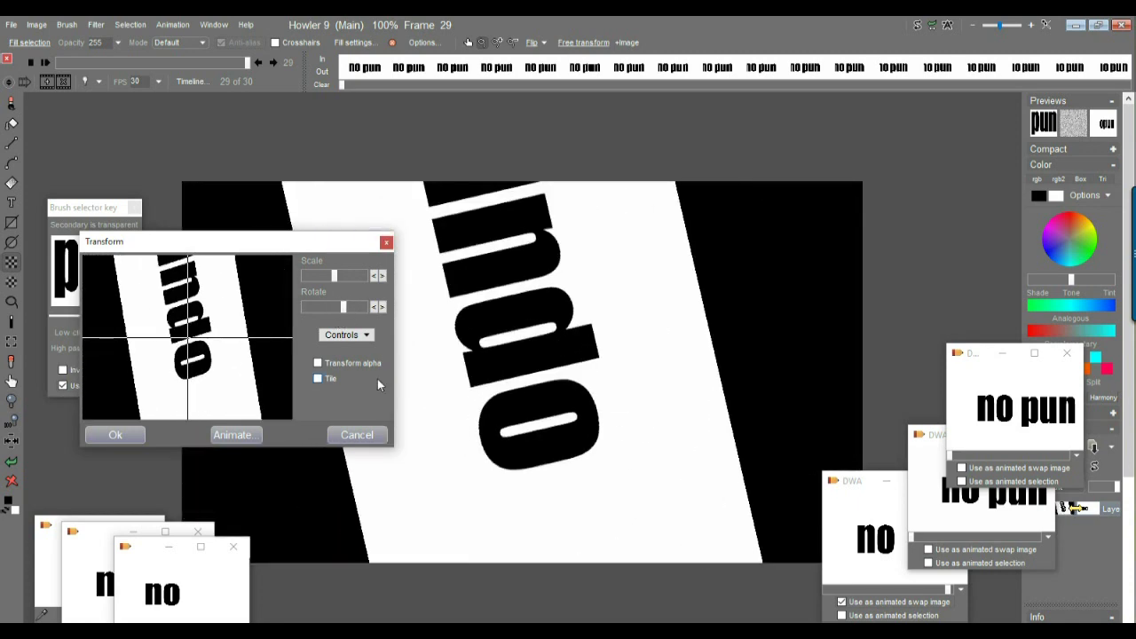
left_click(317, 379)
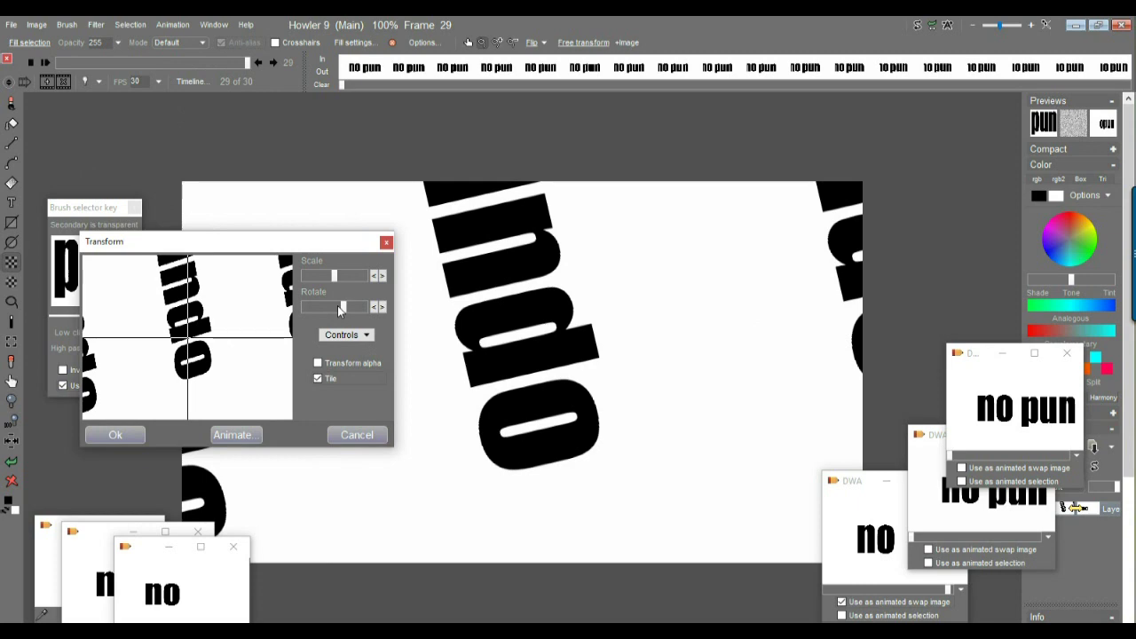
left_click_drag(343, 309, 340, 307)
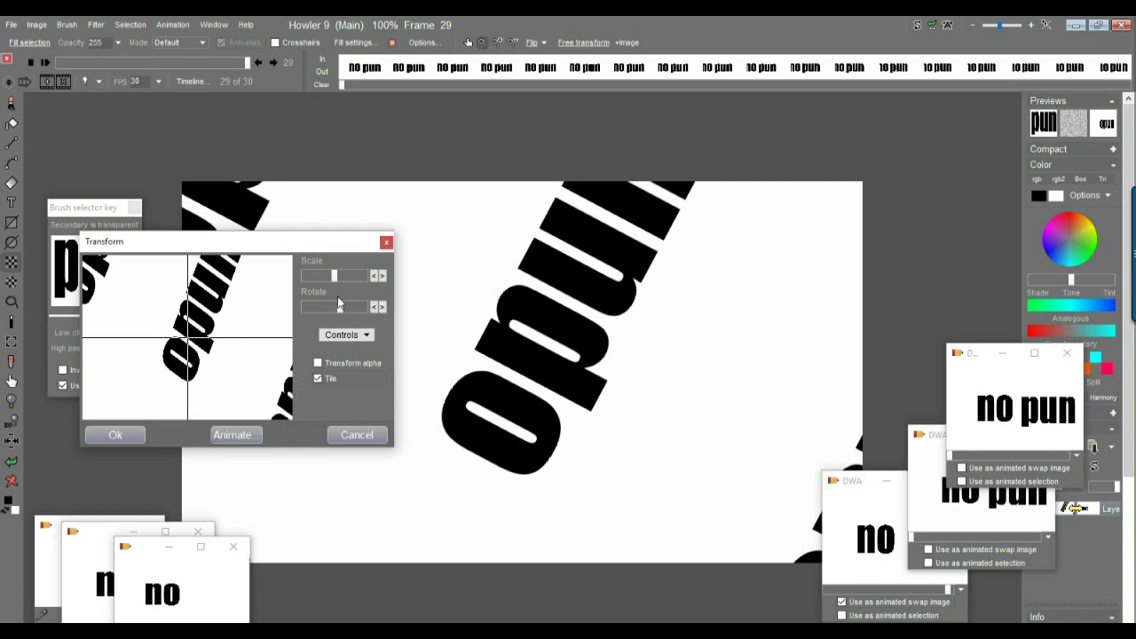
left_click_drag(340, 307, 337, 310)
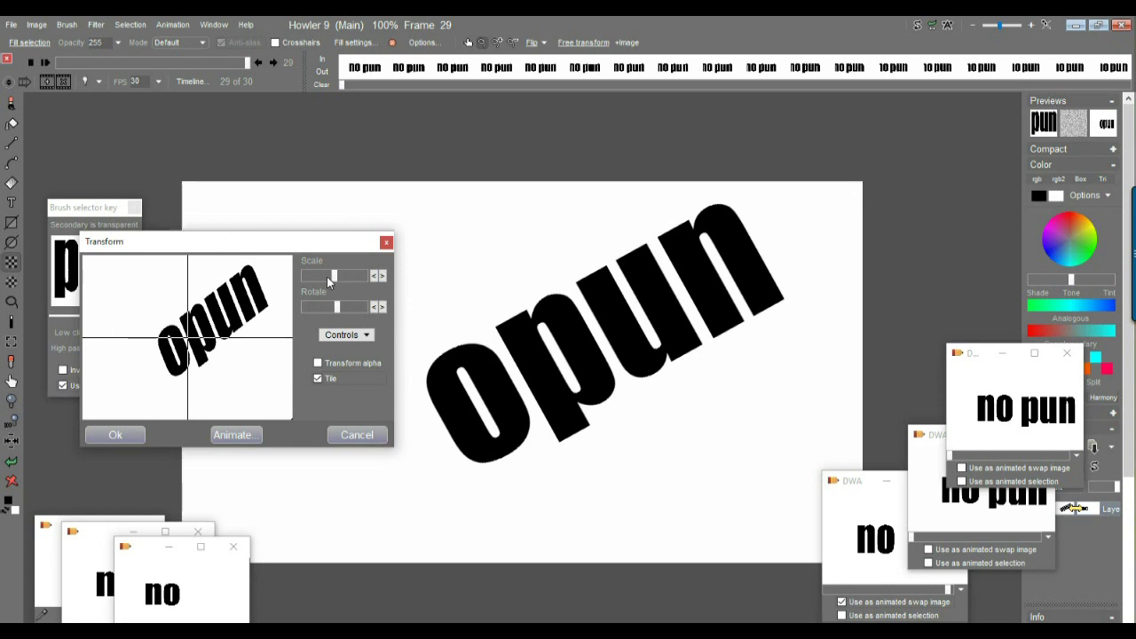
mouse_move(338, 305)
left_mouse_down()
mouse_move(352, 306)
mouse_move(342, 308)
left_mouse_up()
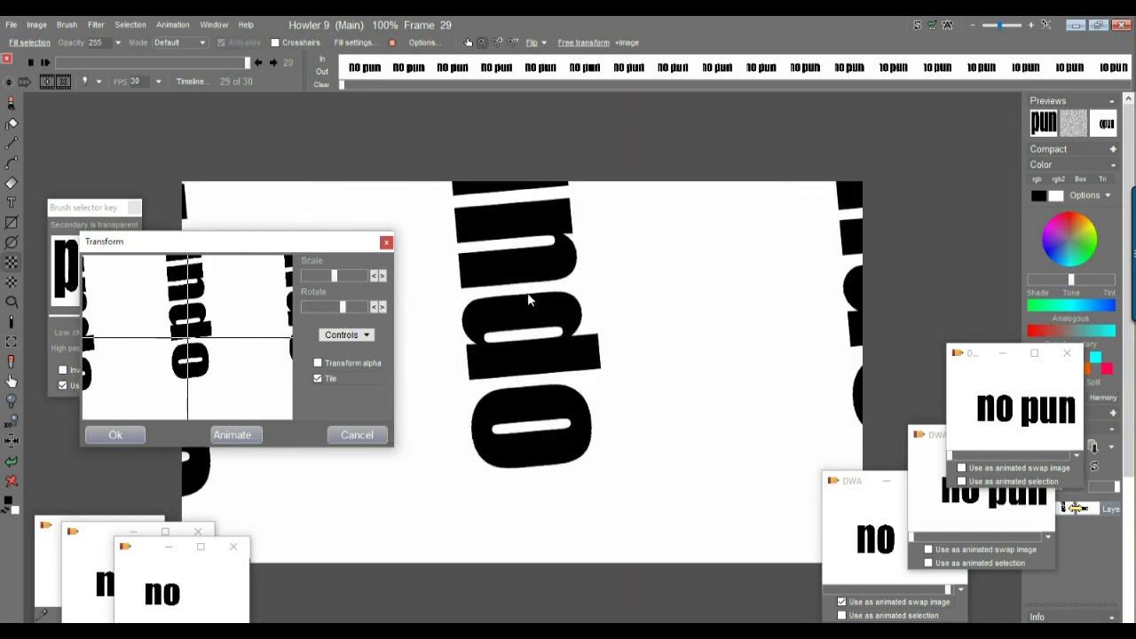
left_click_drag(338, 276, 323, 289)
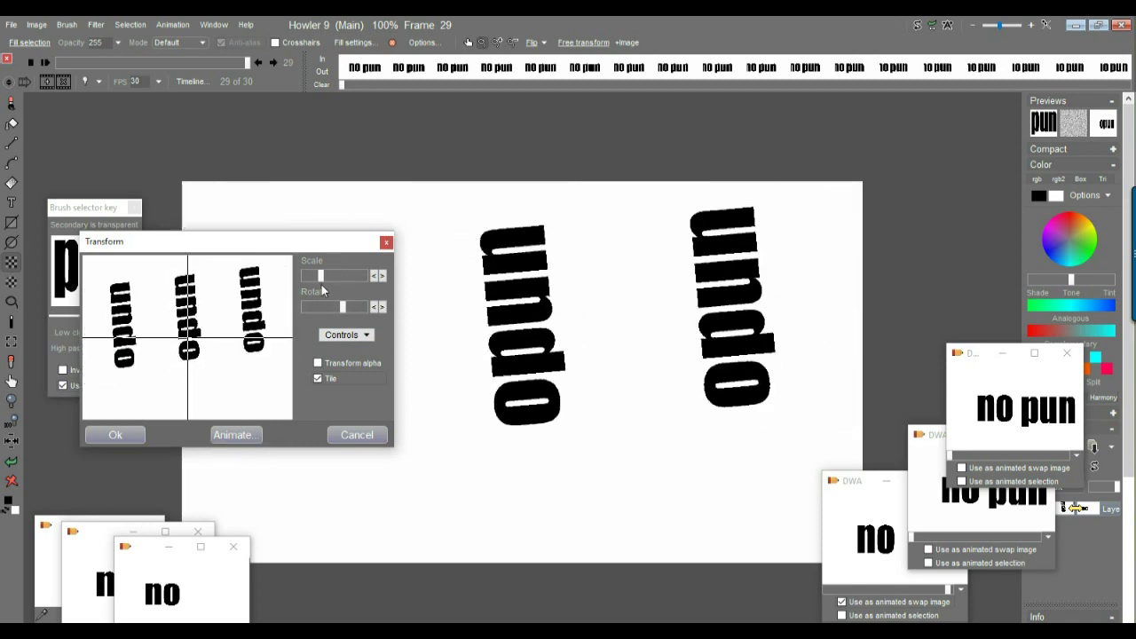
left_click_drag(320, 276, 320, 302)
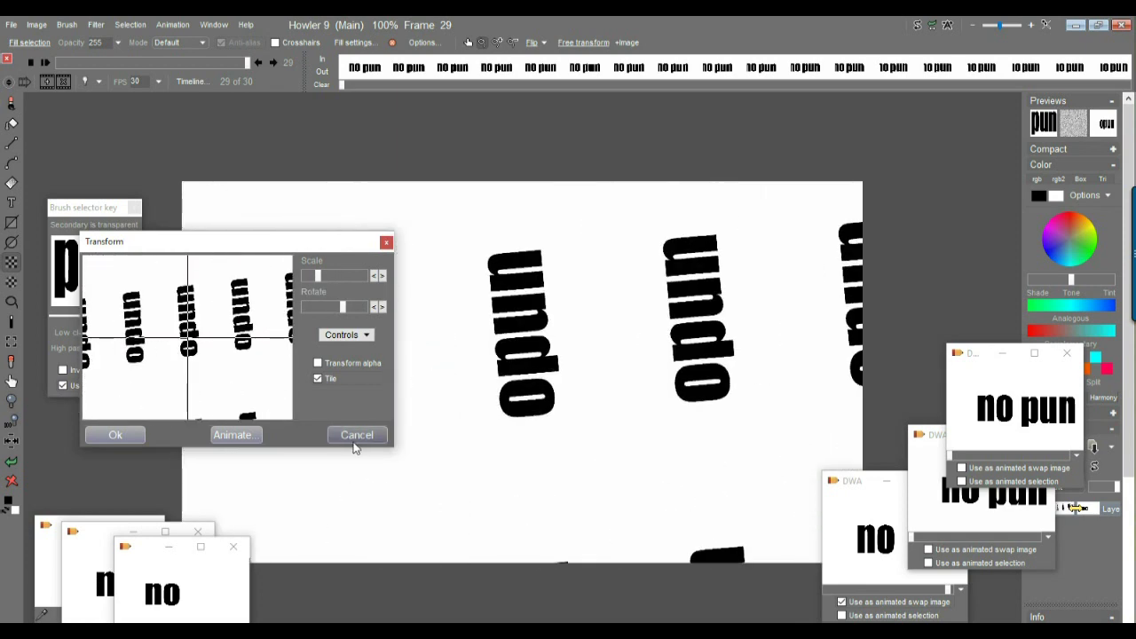
left_click(356, 436)
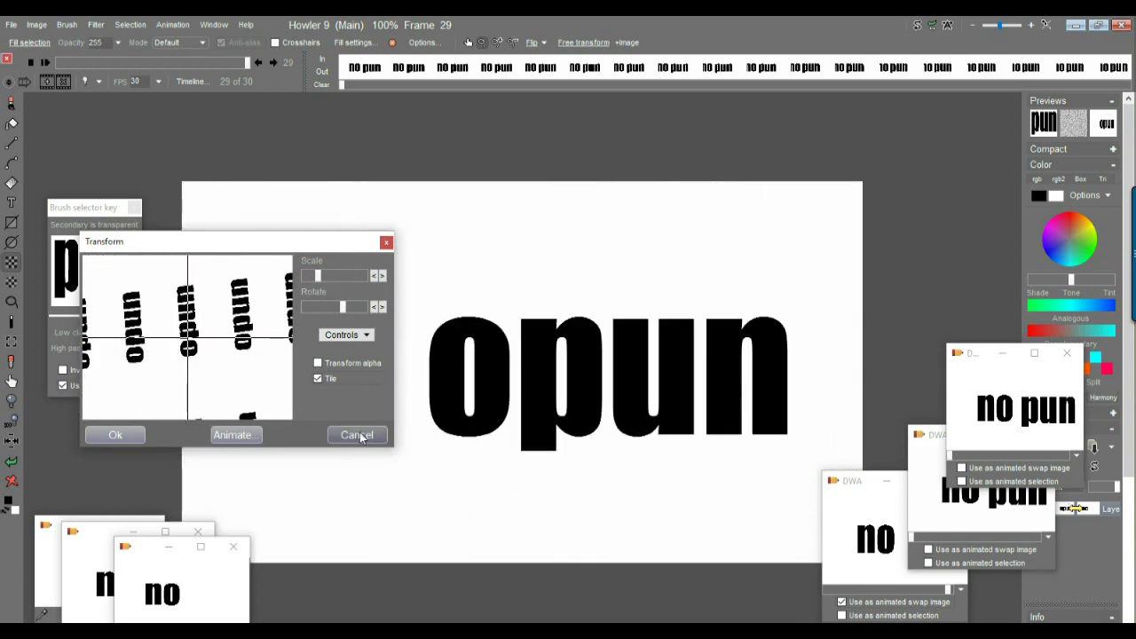
Open the Timeline editor with the Transform filter and place its window clear of most of the "opun" text
left_click(199, 80)
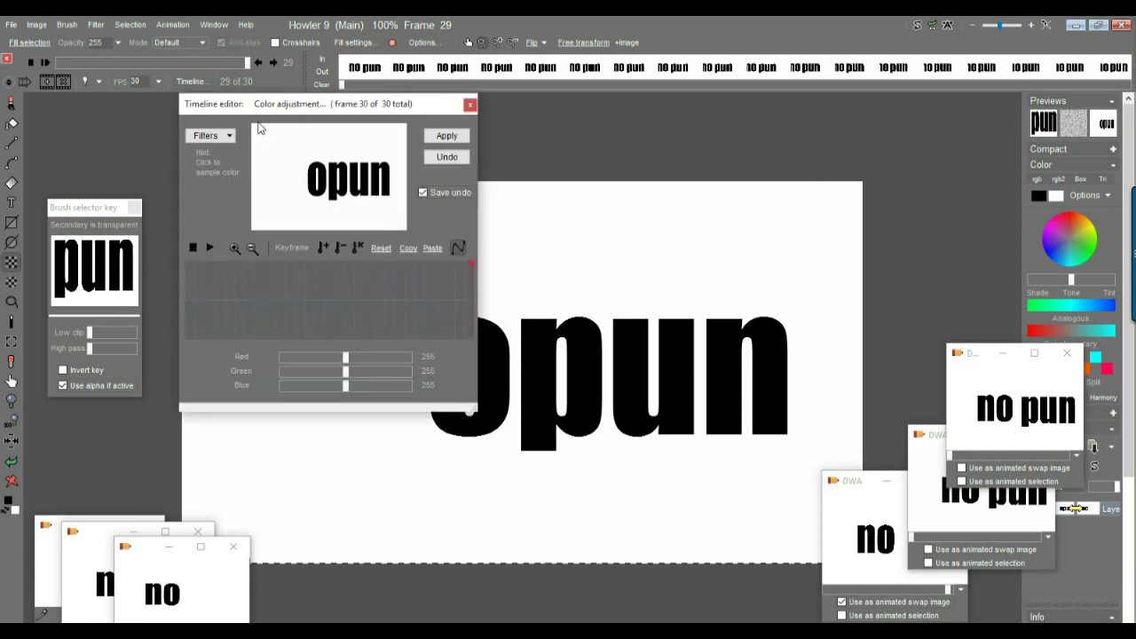
left_click_drag(243, 104, 115, 123)
left_click(93, 154)
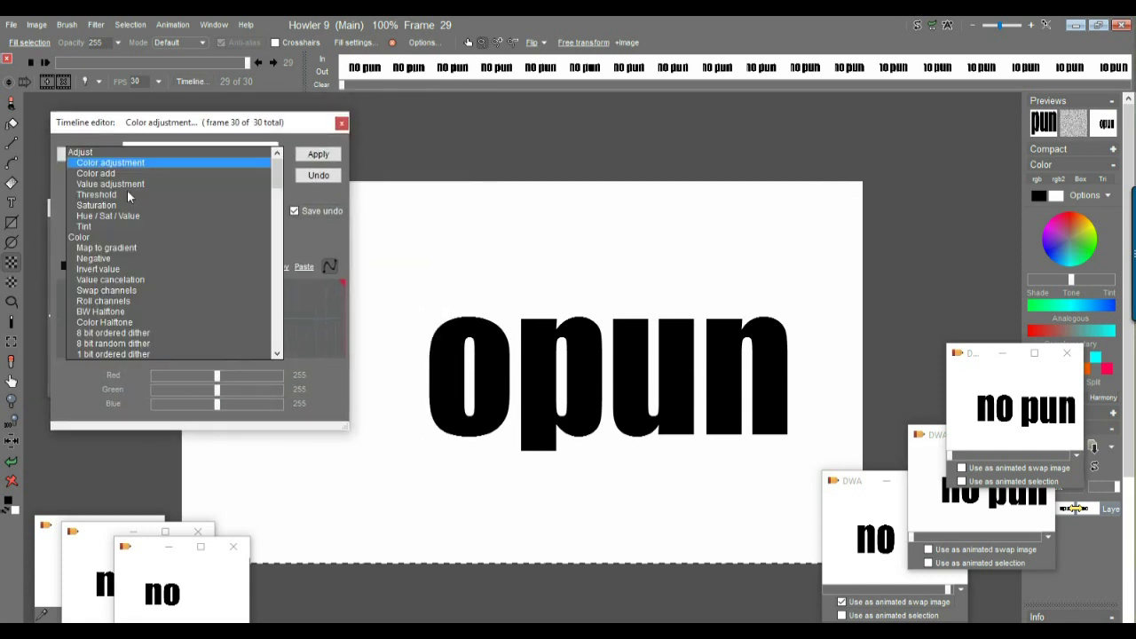
scroll(281, 322, "down", 10)
scroll(280, 322, "down", 6)
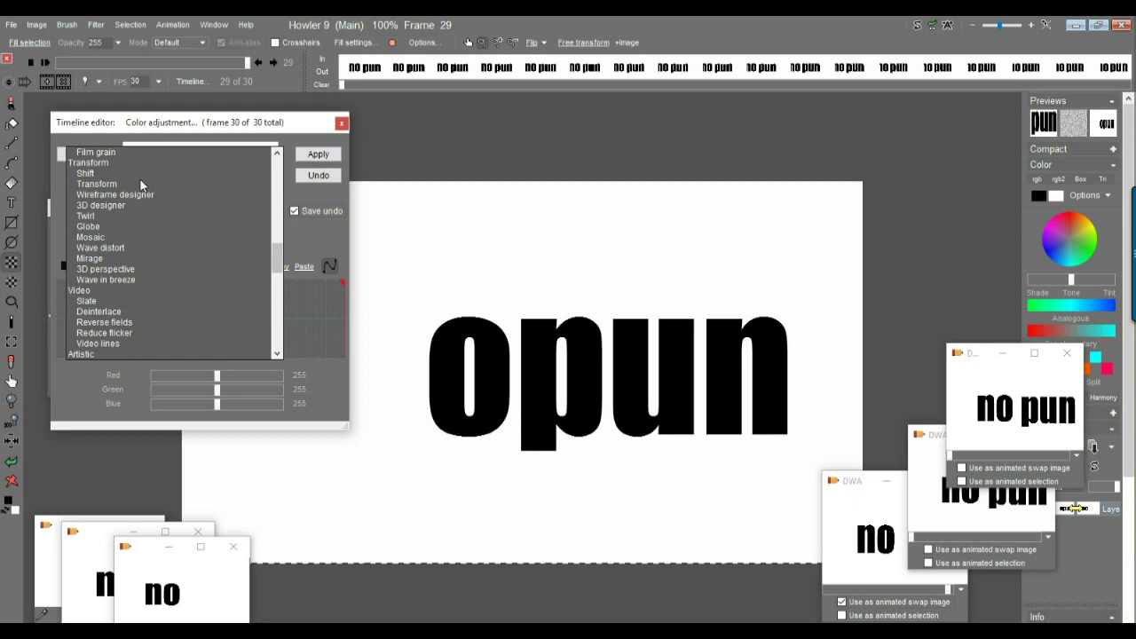
left_click(98, 183)
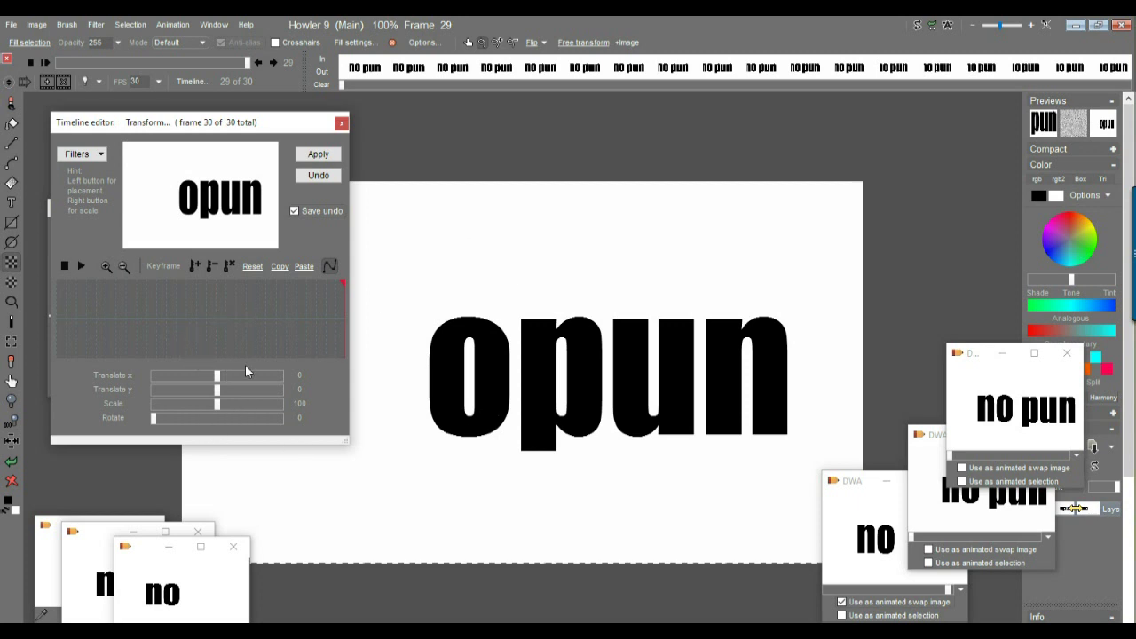
left_click_drag(326, 300, 359, 338)
mouse_move(160, 125)
left_mouse_down()
mouse_move(559, 130)
mouse_move(839, 93)
mouse_move(863, 122)
left_mouse_up()
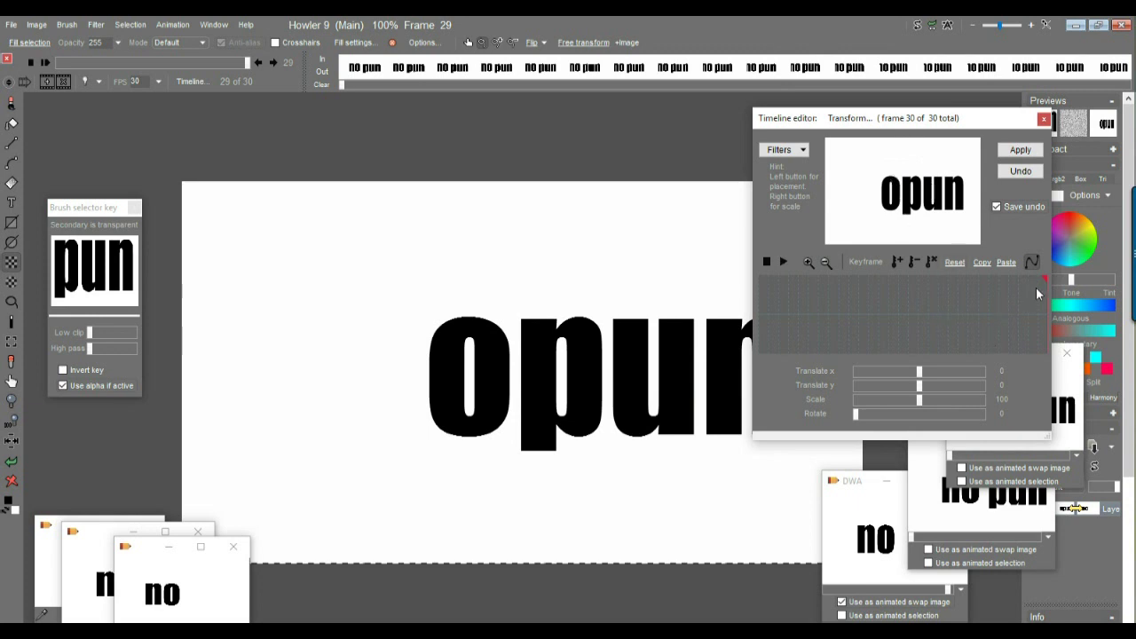
Create a new 30-frame, 30 fps animation initialized from the current "opun" frame, freeing the existing animation
left_click(172, 25)
left_click(243, 36)
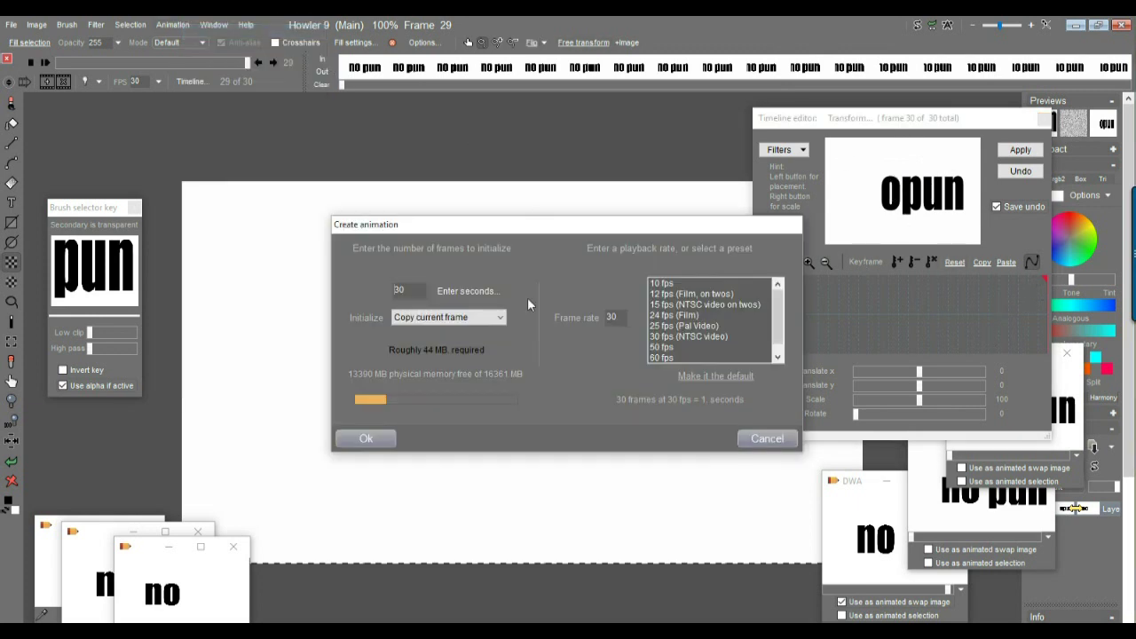
left_click(364, 438)
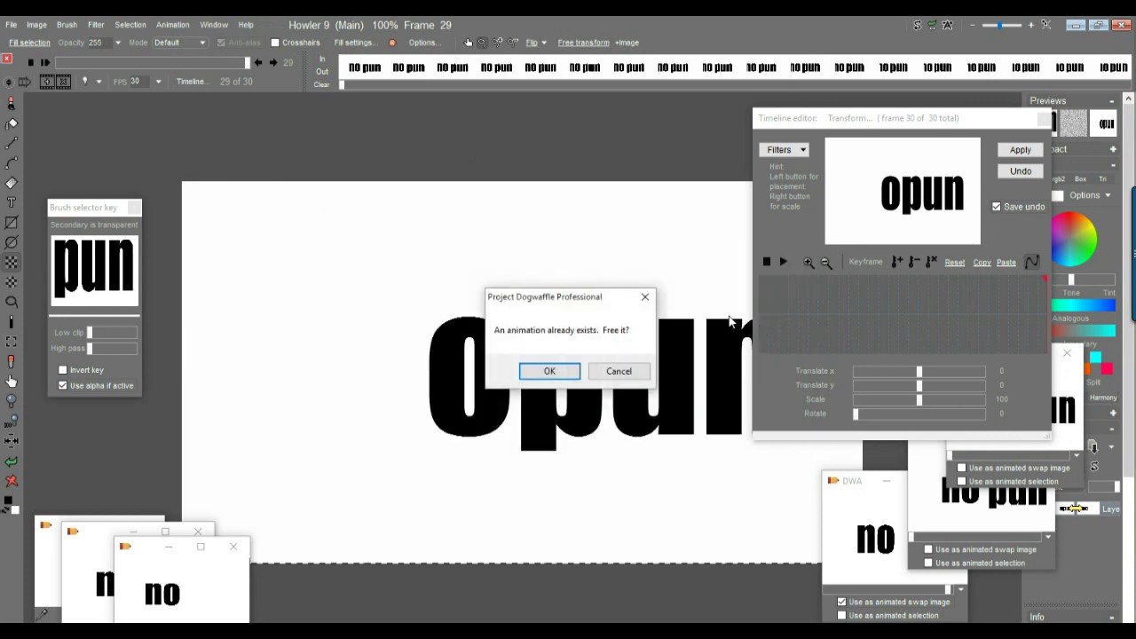
left_click(546, 371)
left_click_drag(829, 313, 877, 320)
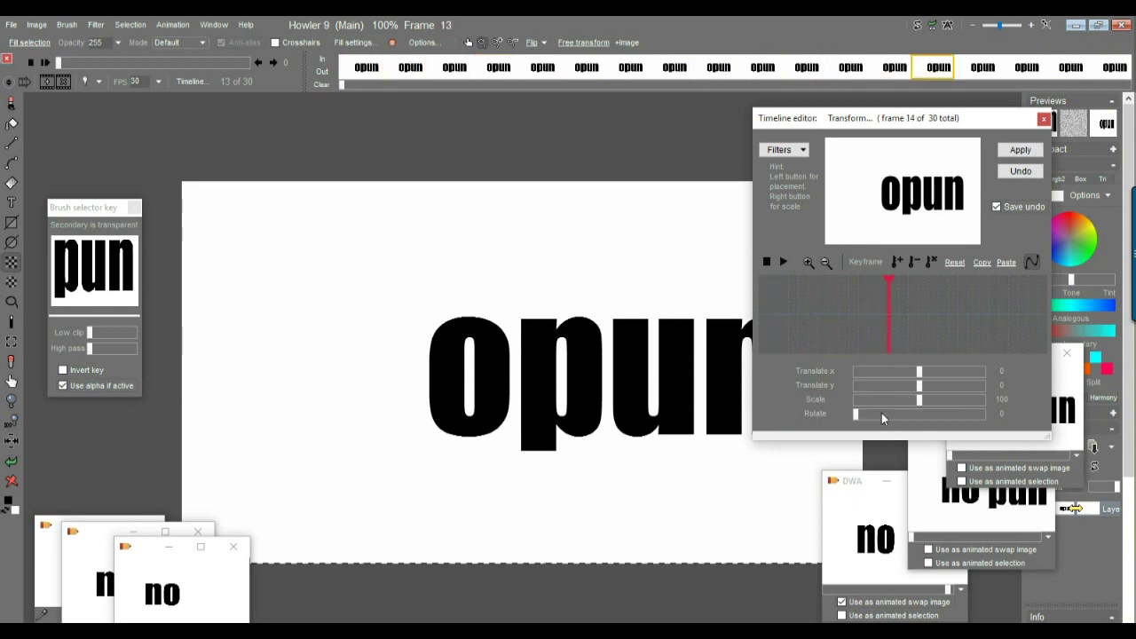
mouse_move(857, 415)
left_mouse_down()
mouse_move(888, 412)
mouse_move(839, 415)
left_mouse_up()
Store a copy of the "opun" animation in its own window
left_click(173, 24)
mouse_move(271, 85)
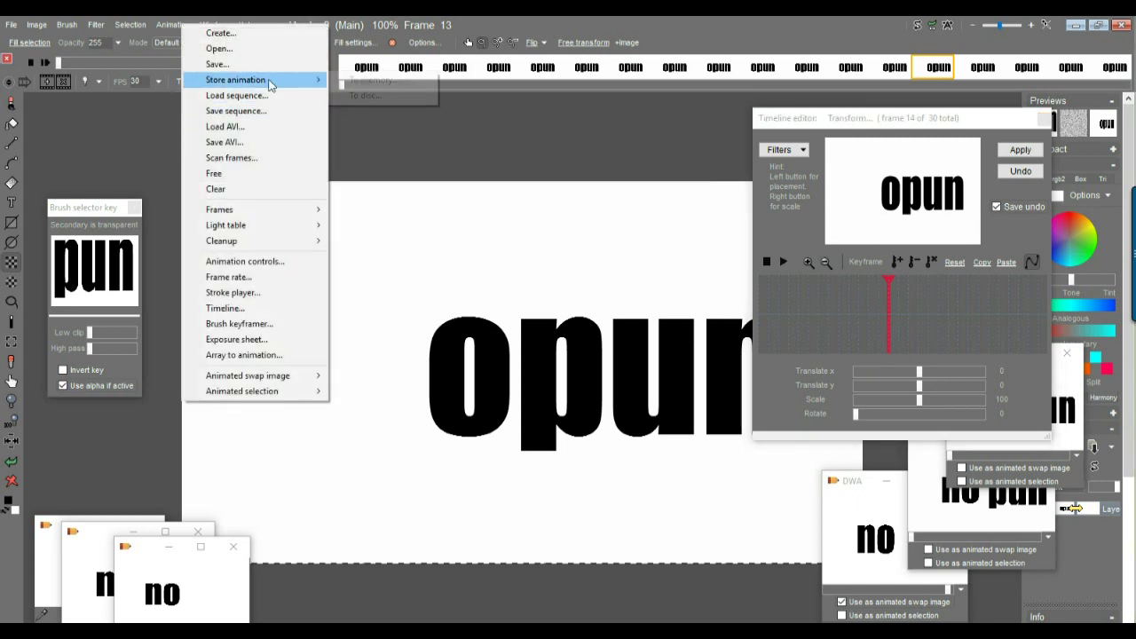
left_click(371, 95)
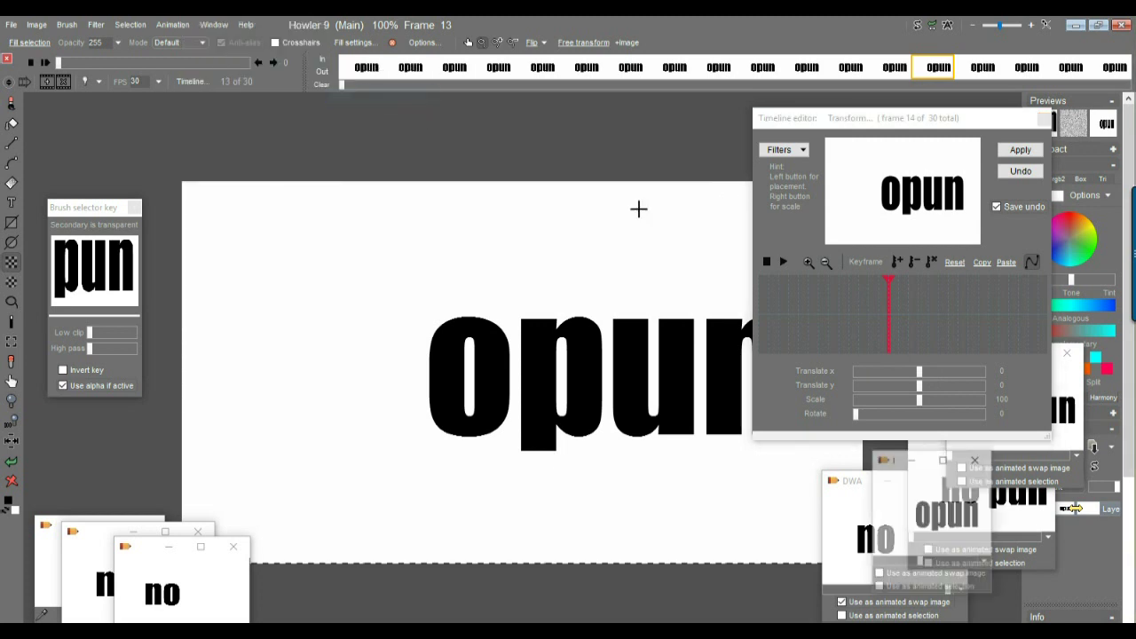
left_click_drag(888, 306, 757, 337)
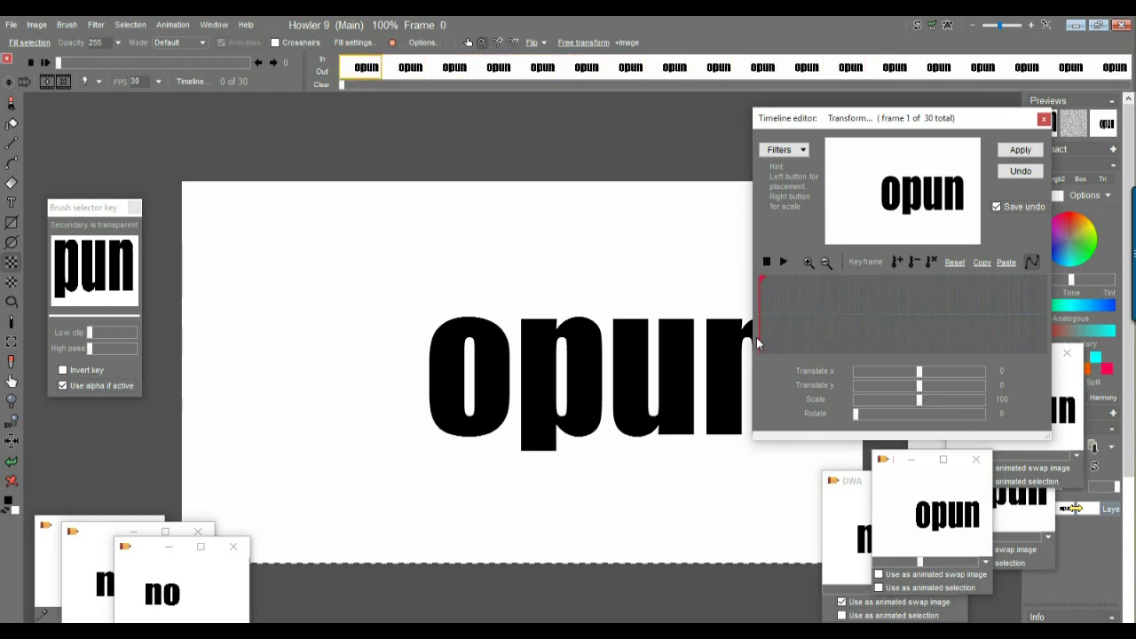
left_click_drag(919, 373, 888, 414)
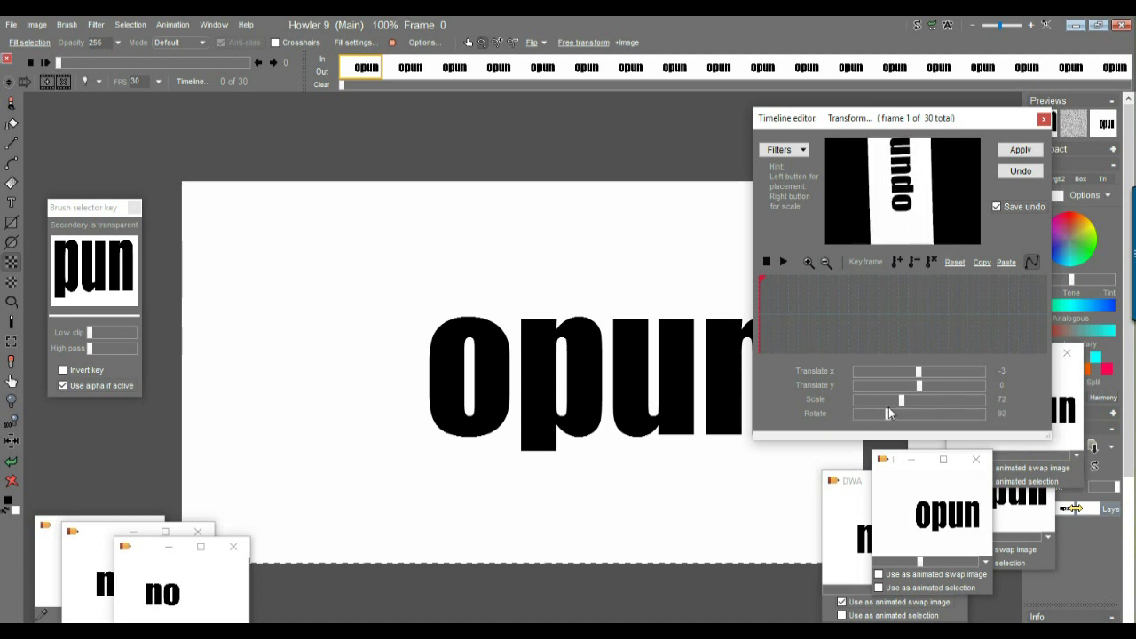
left_click_drag(918, 372, 918, 378)
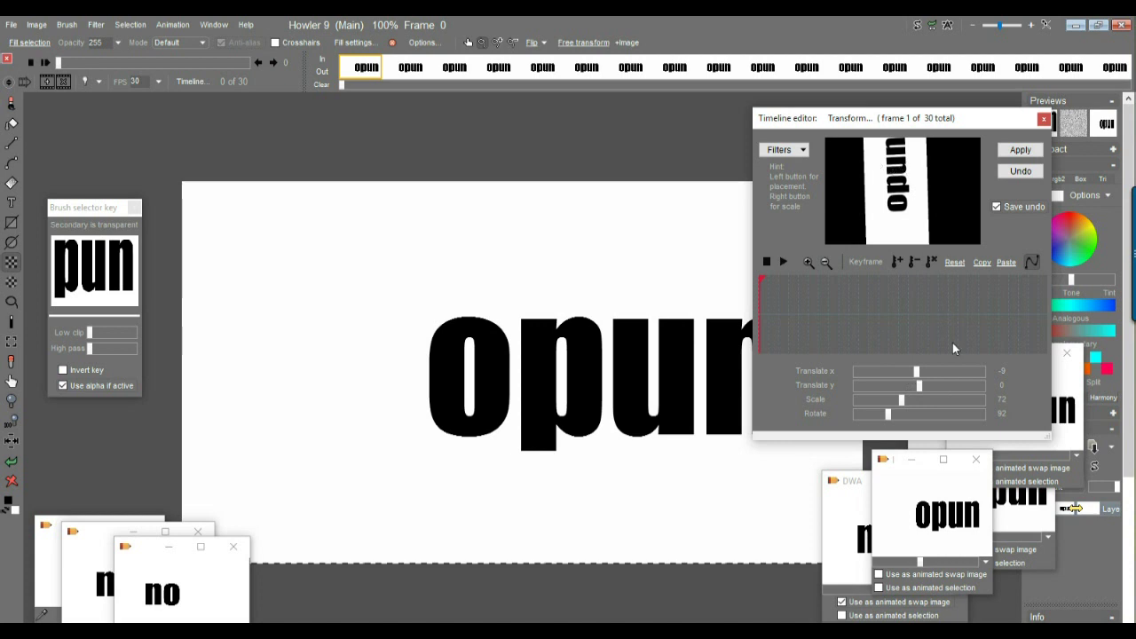
mouse_move(807, 307)
left_mouse_down()
mouse_move(857, 312)
mouse_move(899, 338)
left_mouse_up()
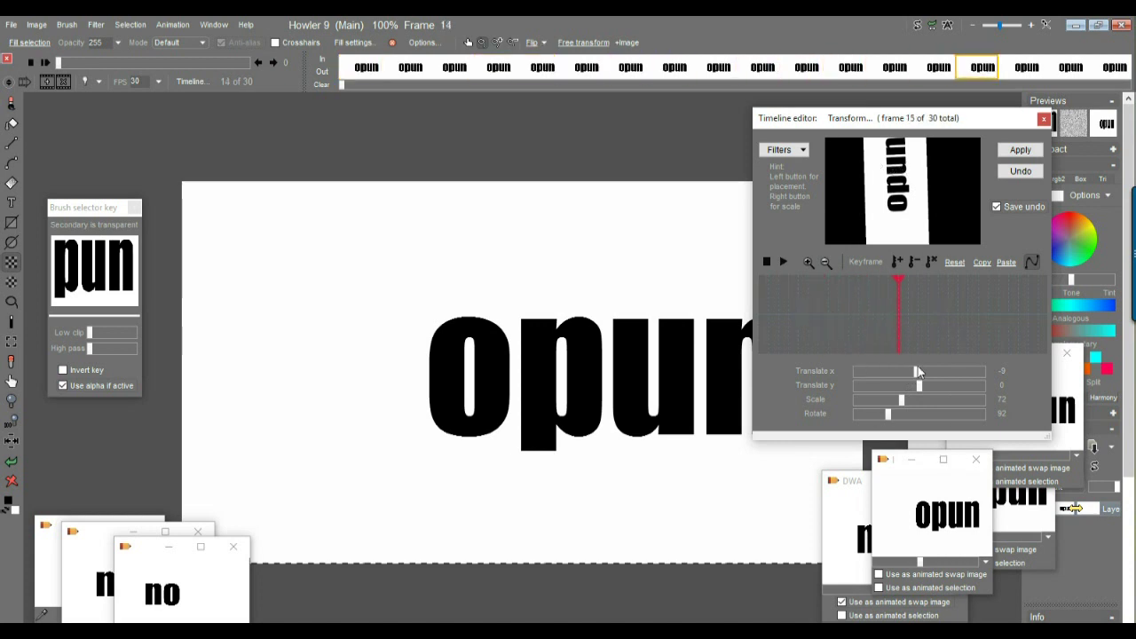
Reset the Transform values and set a starting keyframe at frame 1 of the timeline
left_click(955, 263)
left_click_drag(898, 313, 759, 311)
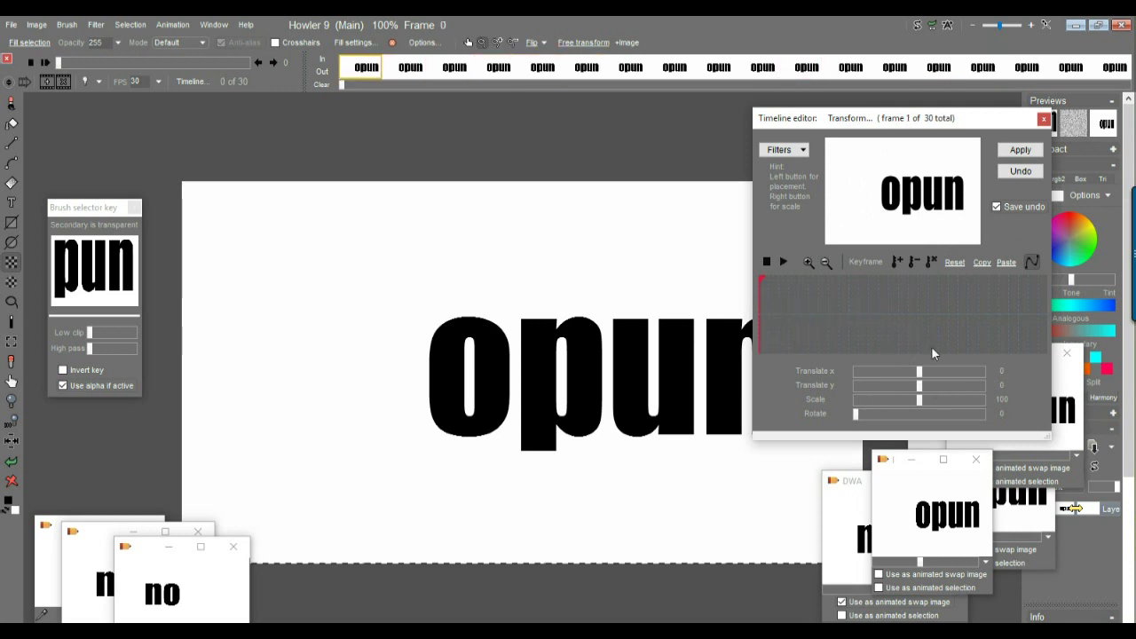
Add a Transform keyframe at frame 9 with Translate x -6, Translate y 27, Scale 75 and Rotate 90
left_click_drag(782, 315, 831, 310)
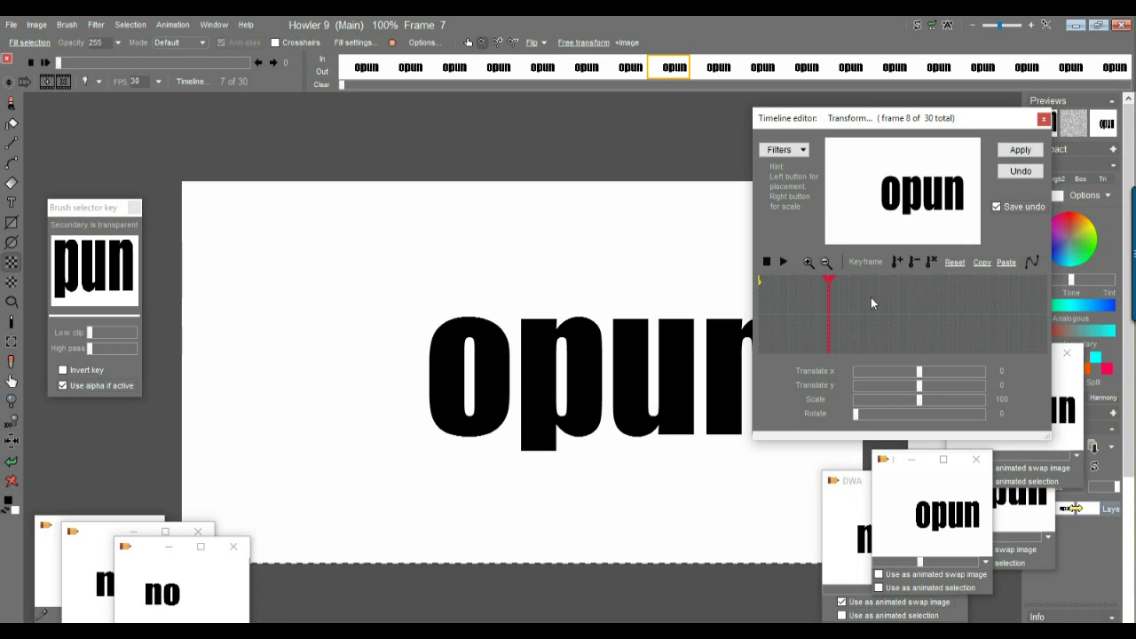
mouse_move(825, 313)
left_mouse_down()
mouse_move(846, 313)
mouse_move(833, 314)
left_mouse_up()
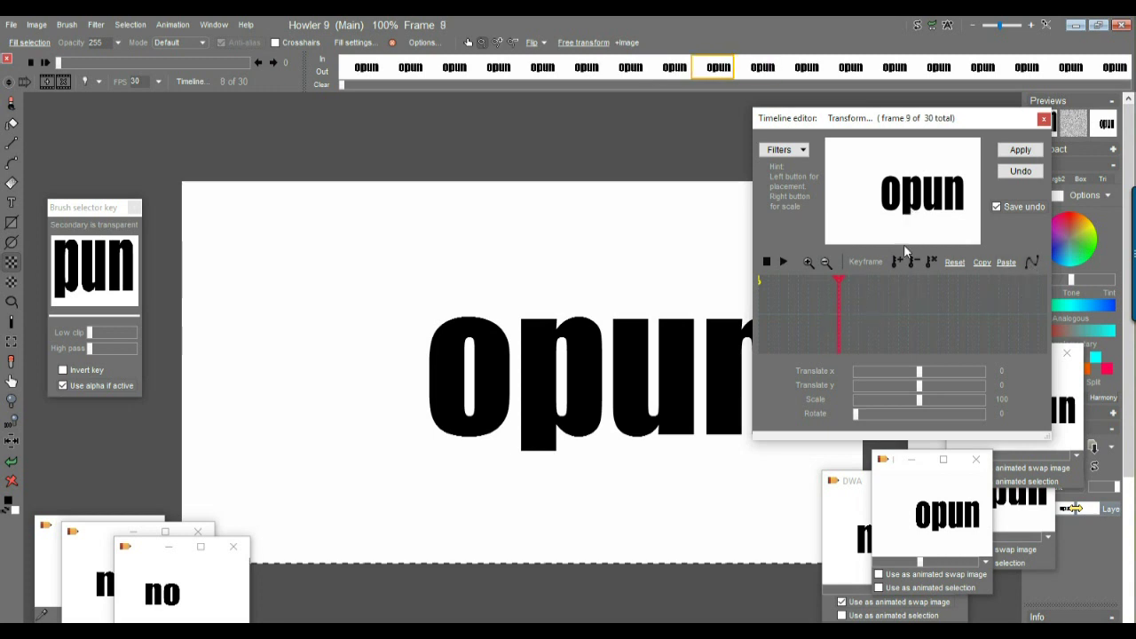
left_click_drag(923, 190, 894, 194)
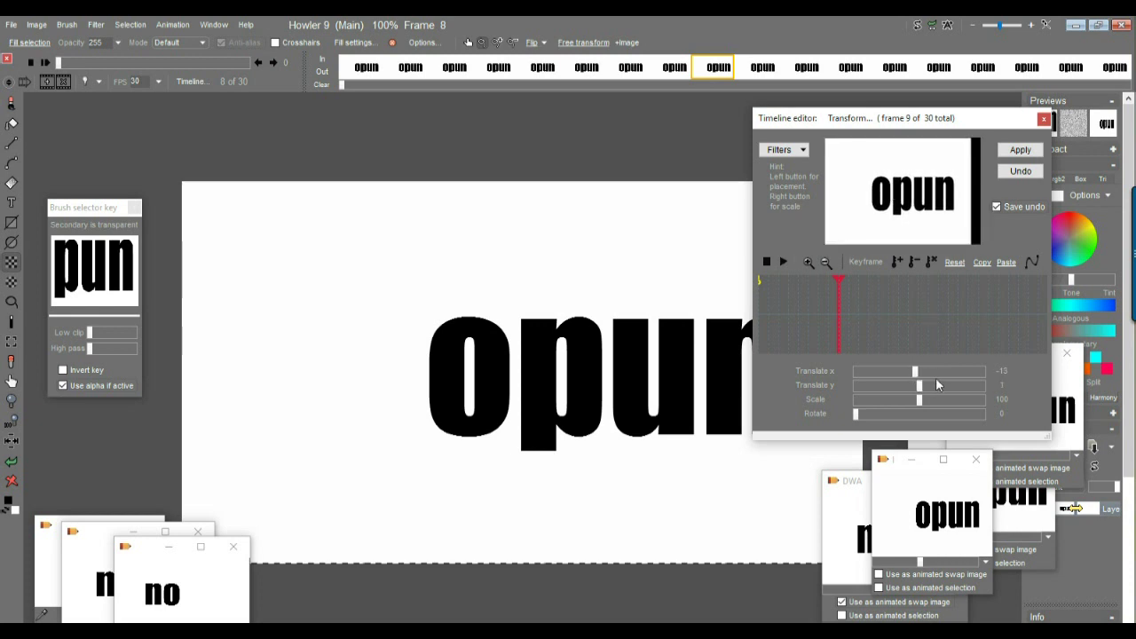
left_click(954, 262)
mouse_move(920, 375)
left_mouse_down()
mouse_move(908, 376)
mouse_move(915, 382)
left_mouse_up()
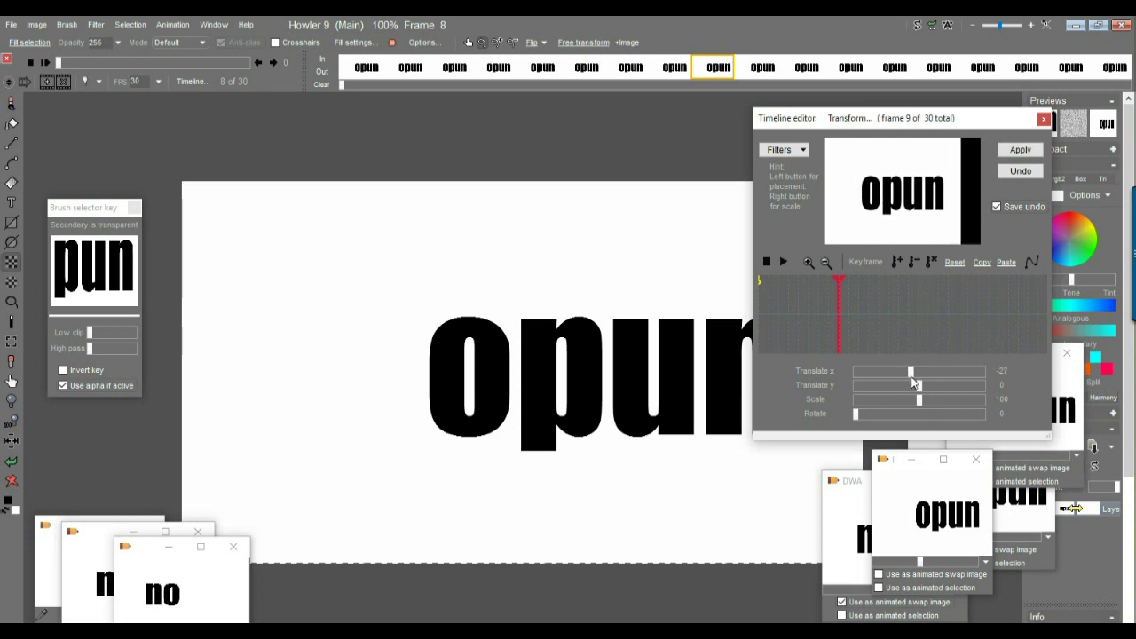
left_click_drag(862, 412, 891, 414)
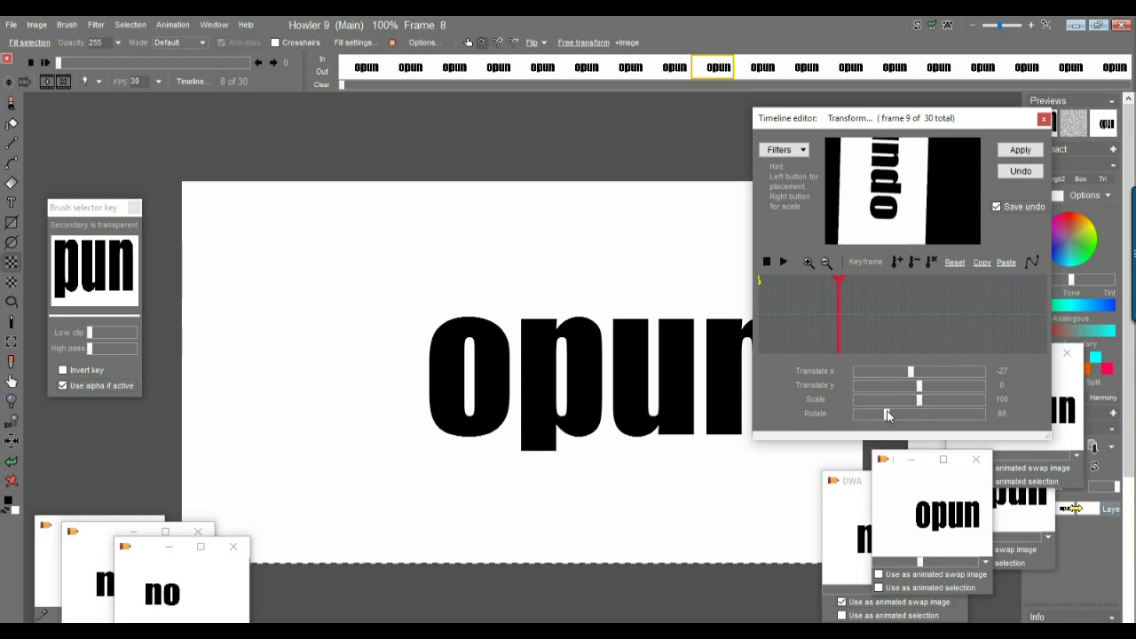
left_click_drag(890, 414, 888, 414)
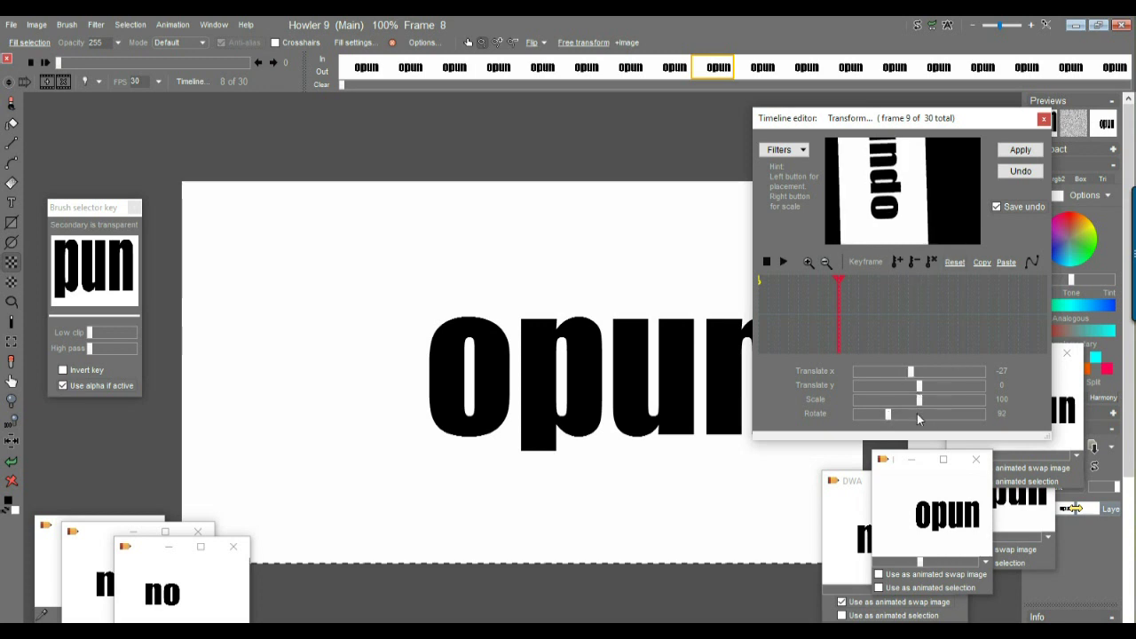
left_click_drag(921, 405, 909, 415)
left_click_drag(893, 188, 898, 208)
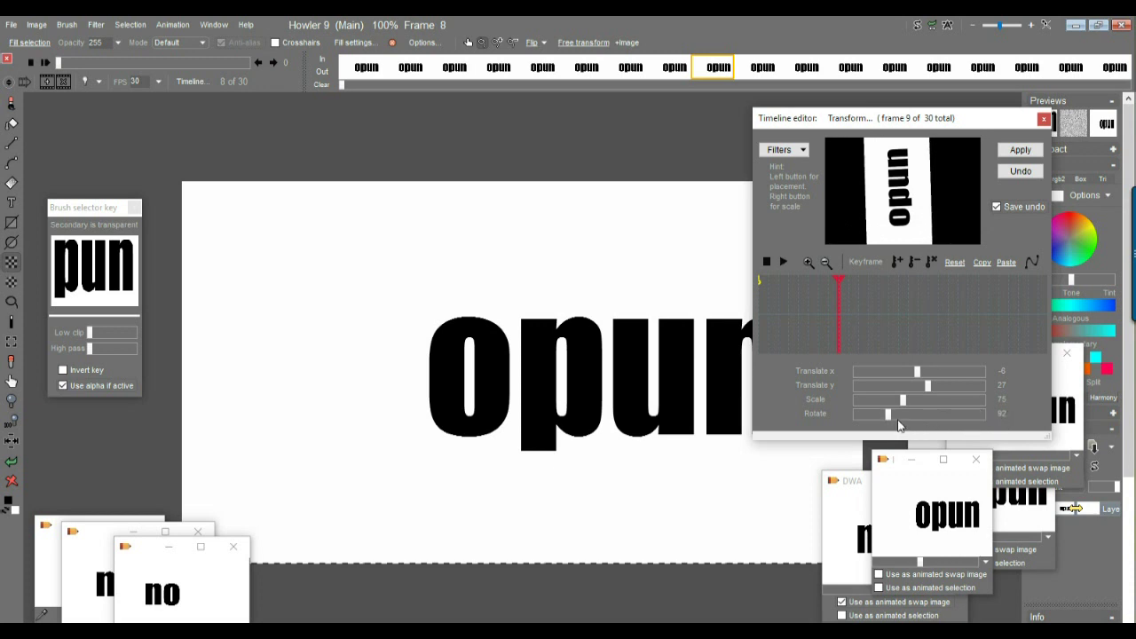
left_click_drag(889, 416, 888, 415)
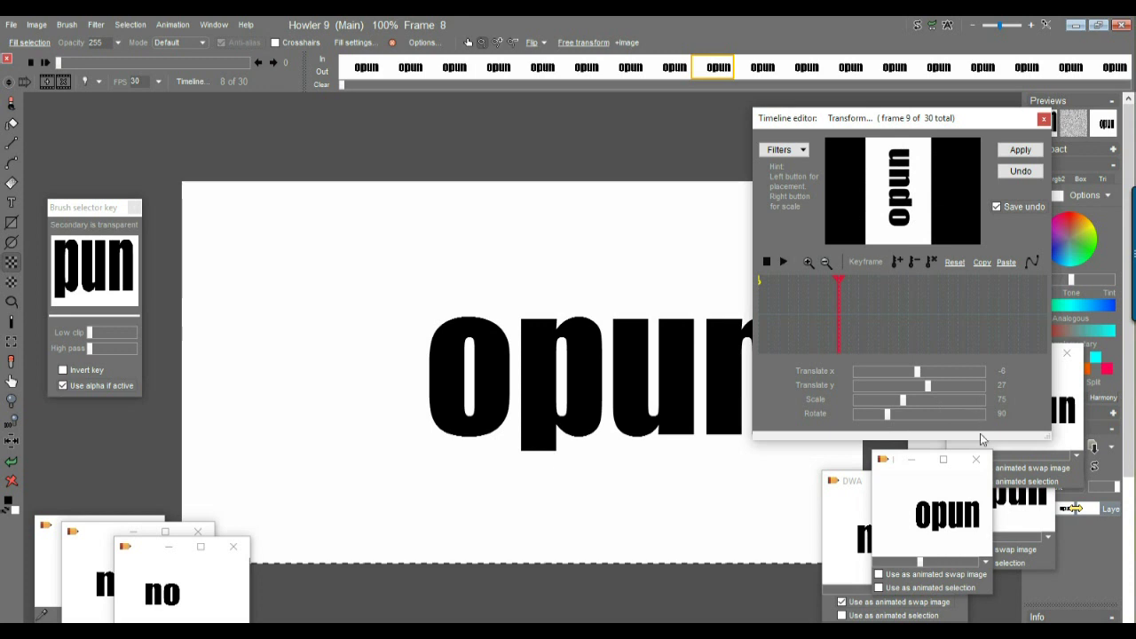
left_click(897, 262)
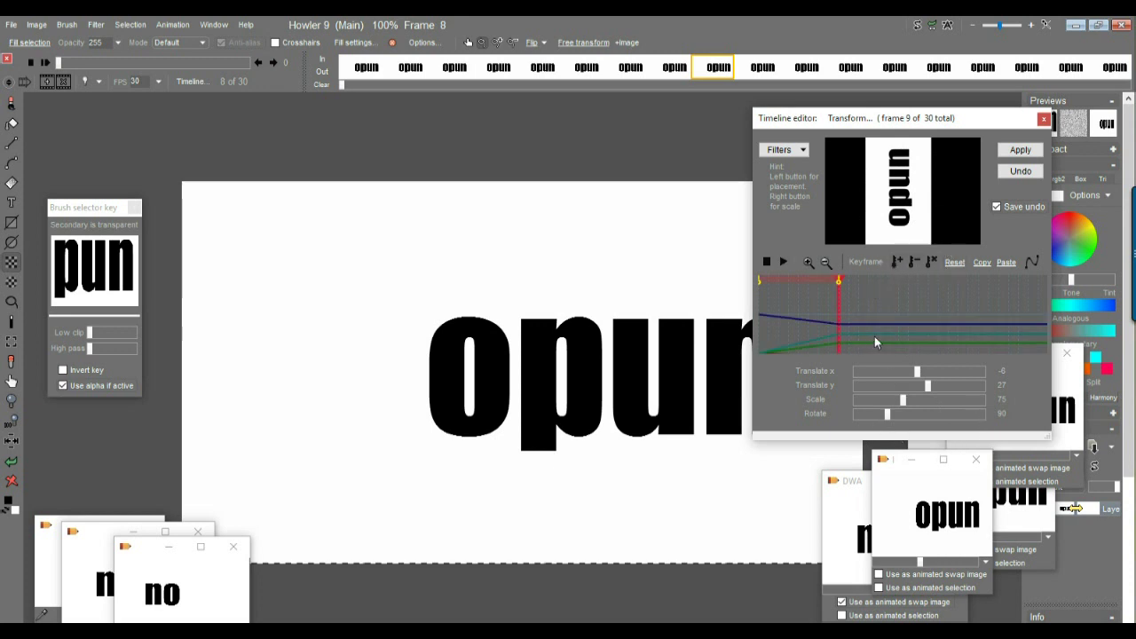
Add a Transform keyframe at frame 15 with the Scale reduced to 47
left_click_drag(863, 309, 897, 310)
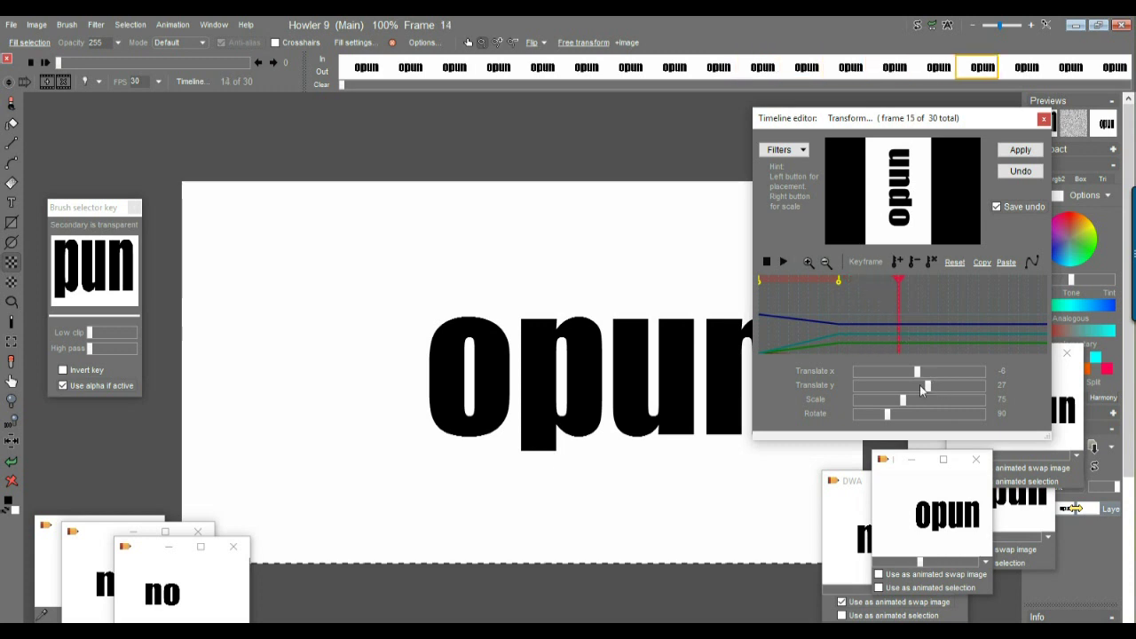
left_click_drag(905, 404, 886, 405)
left_click(895, 263)
Add a Transform keyframe at frame 20 with Rotate set to 180 so the text reads "undo"
left_click_drag(921, 307, 952, 317)
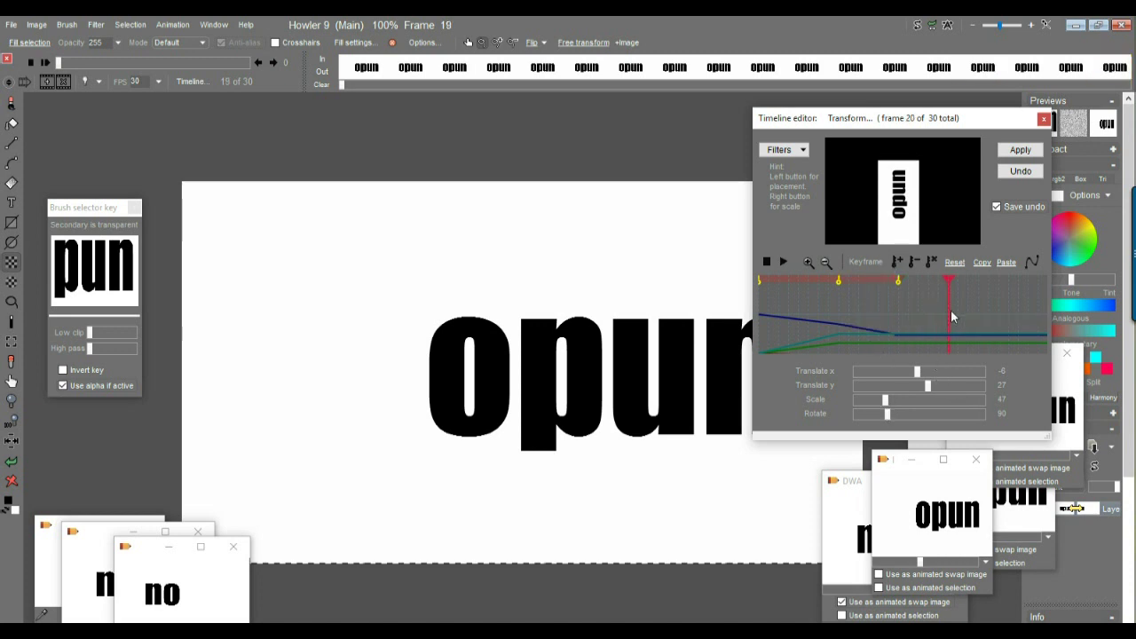
left_click_drag(887, 414, 920, 415)
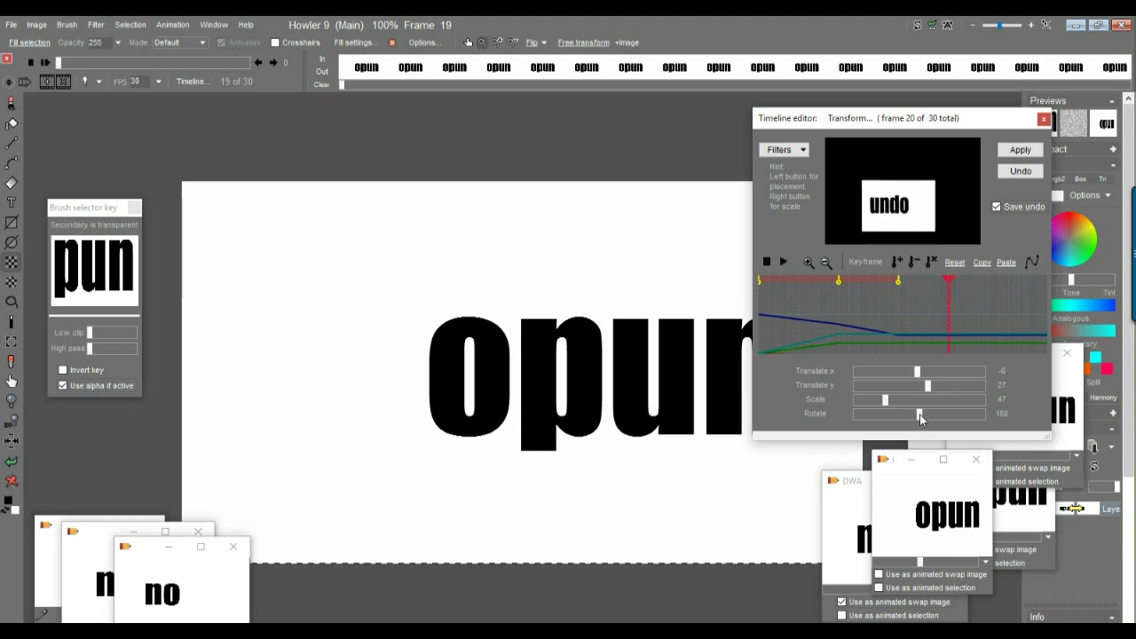
left_click(897, 264)
Add a Transform keyframe at frame 25 with Translate x 9 and Translate y -6, keeping the Scale at 47
left_click_drag(982, 321, 1006, 323)
left_click_drag(893, 210, 902, 188)
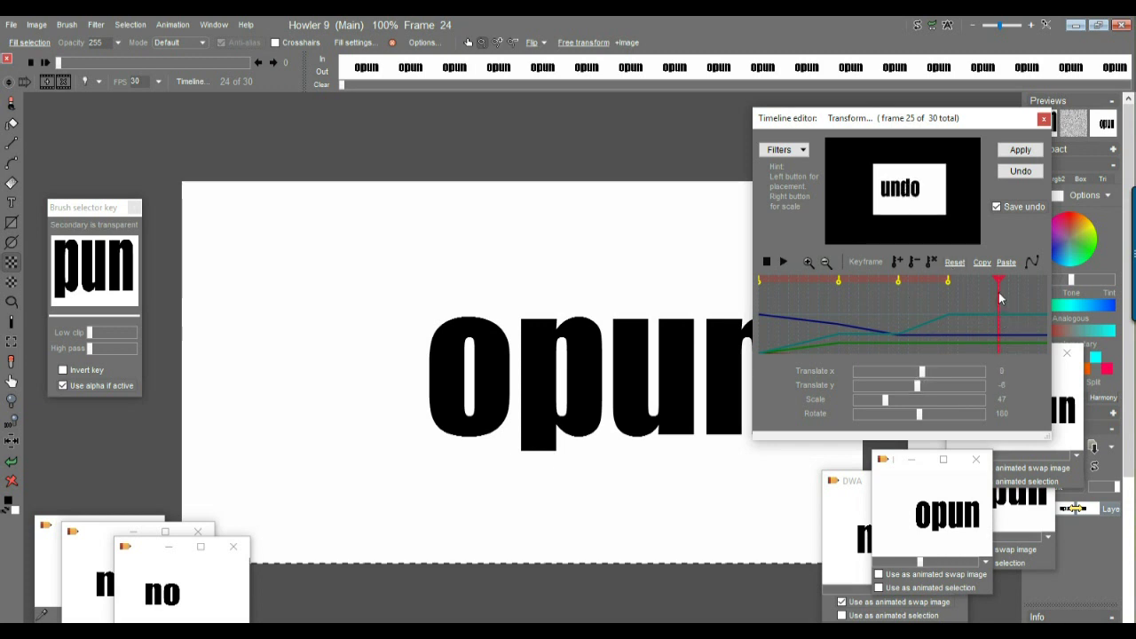
left_click(899, 264)
Add a Transform keyframe at frame 30 with Scale 134, Translate x 35 and Translate y 0 so "undo" is enlarged and centred
left_click(1052, 323)
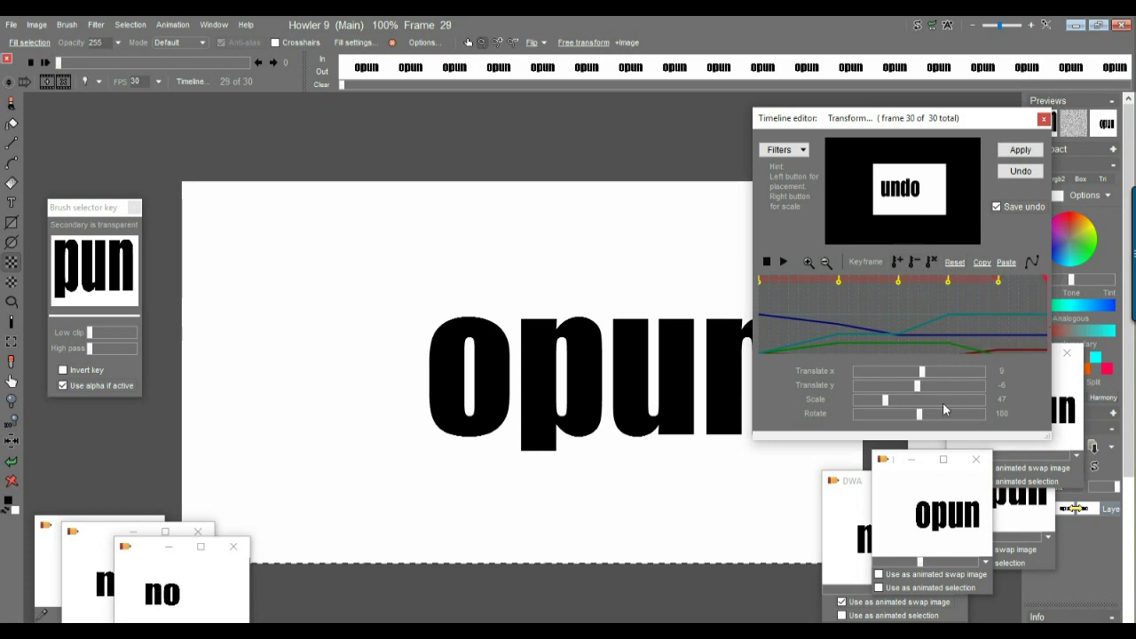
left_click_drag(886, 404, 942, 402)
left_click(893, 191)
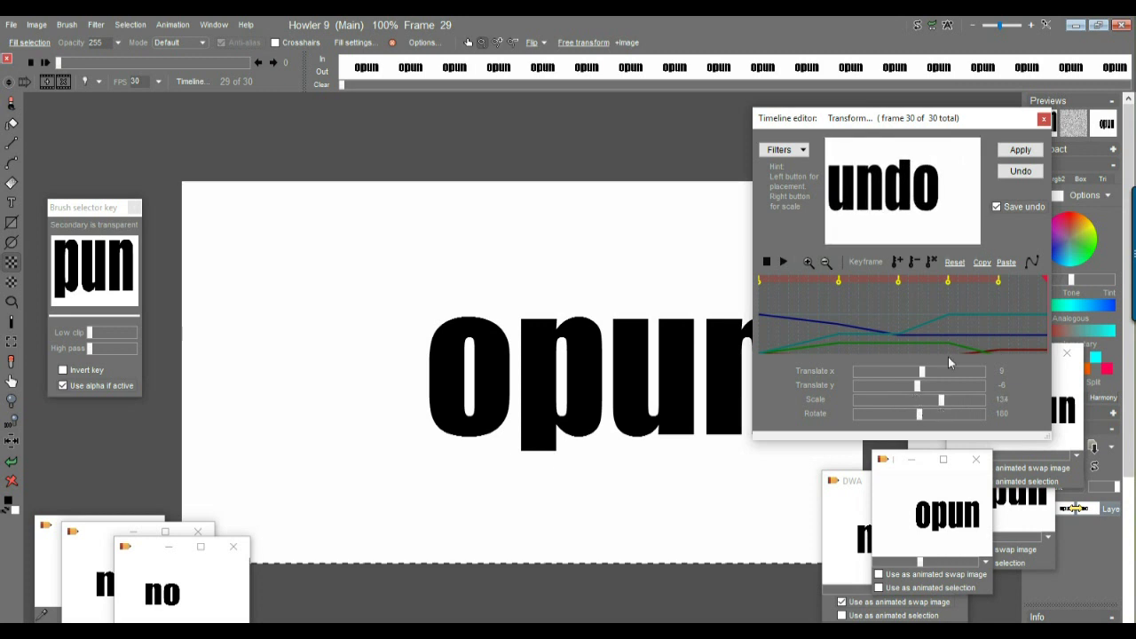
left_click(899, 199)
left_click_drag(900, 199, 931, 192)
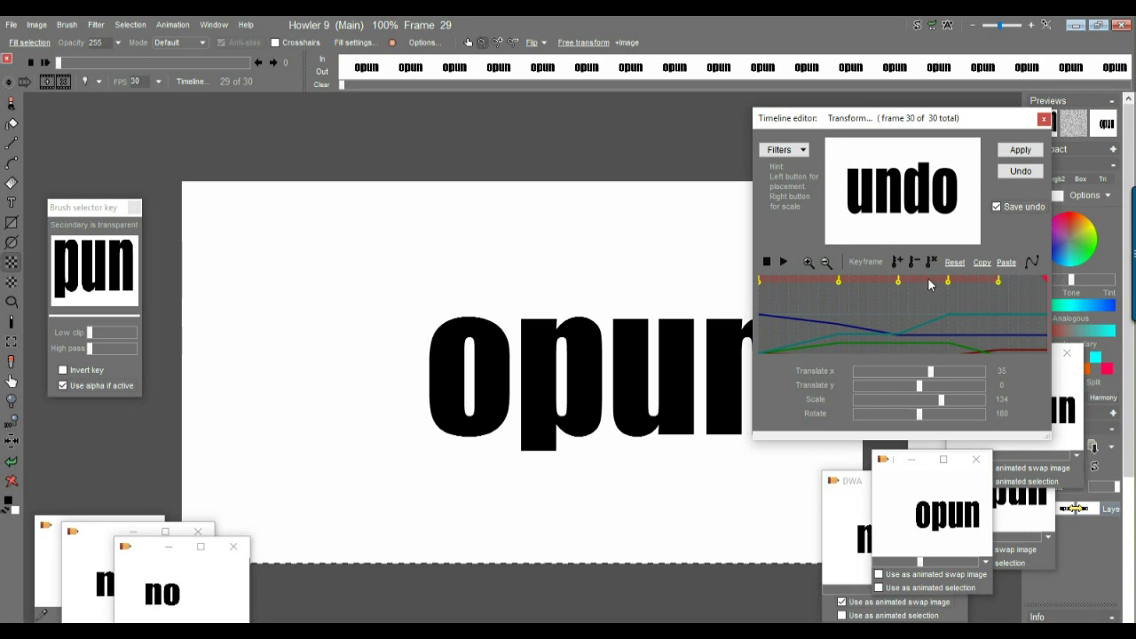
left_click(898, 265)
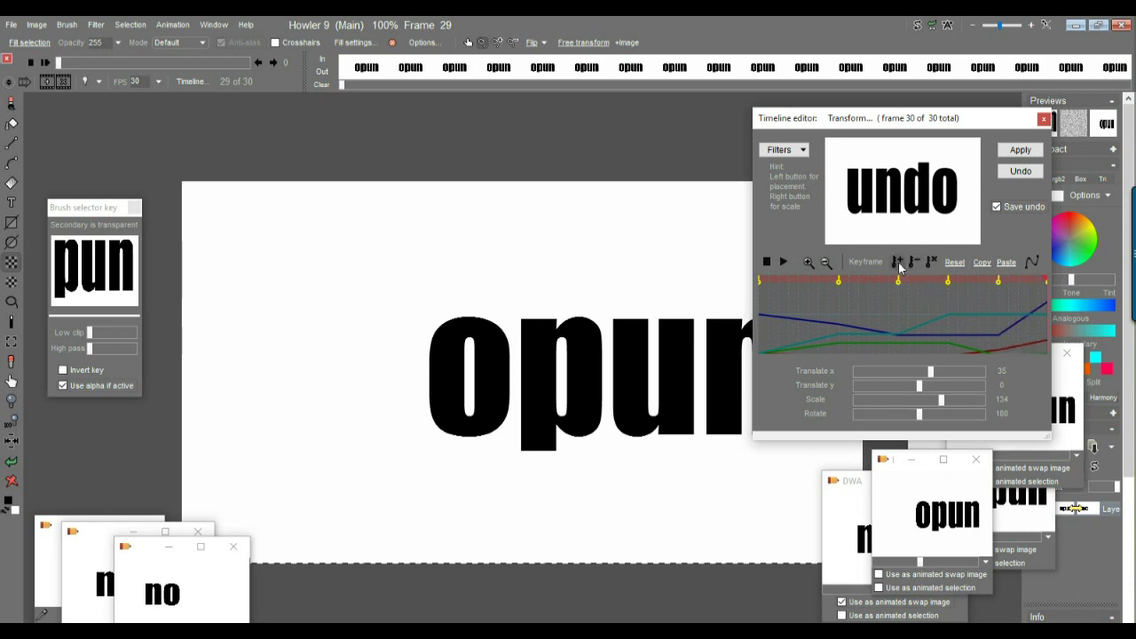
Scrub the Transform preview back to frame 1 and widen the Timeline editor window
left_click_drag(810, 295, 733, 324)
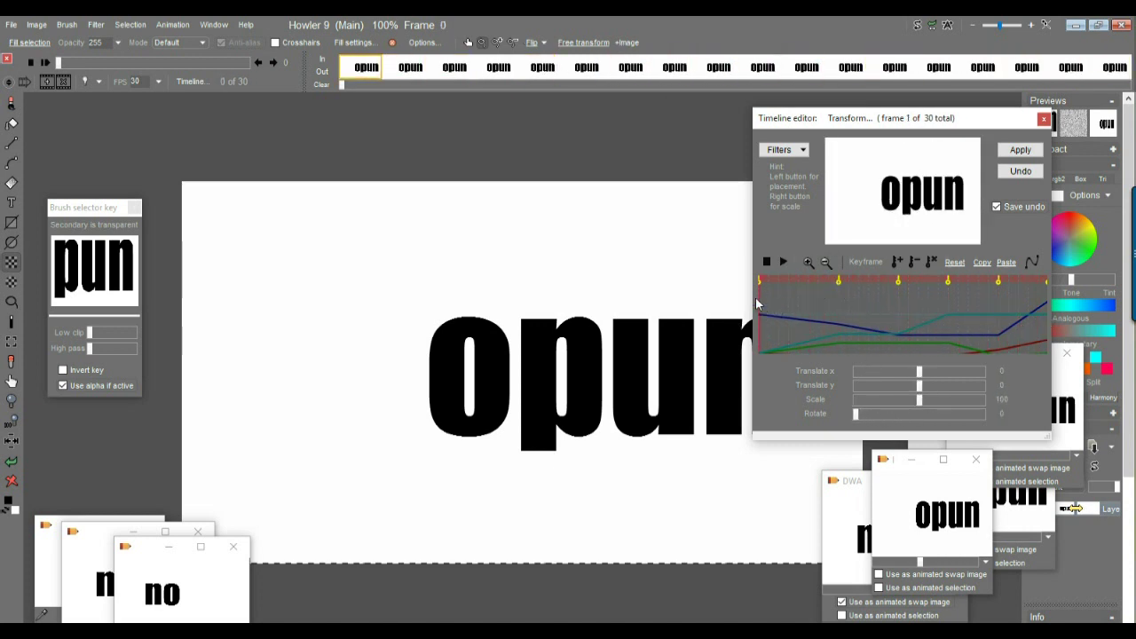
left_click_drag(750, 284, 514, 283)
Try moving the middle Transform keyframes earlier, to about frames 6, 8 and 11, and scrub through the new timing
left_click_drag(669, 287, 619, 289)
left_click_drag(774, 284, 646, 282)
left_click_drag(863, 283, 698, 298)
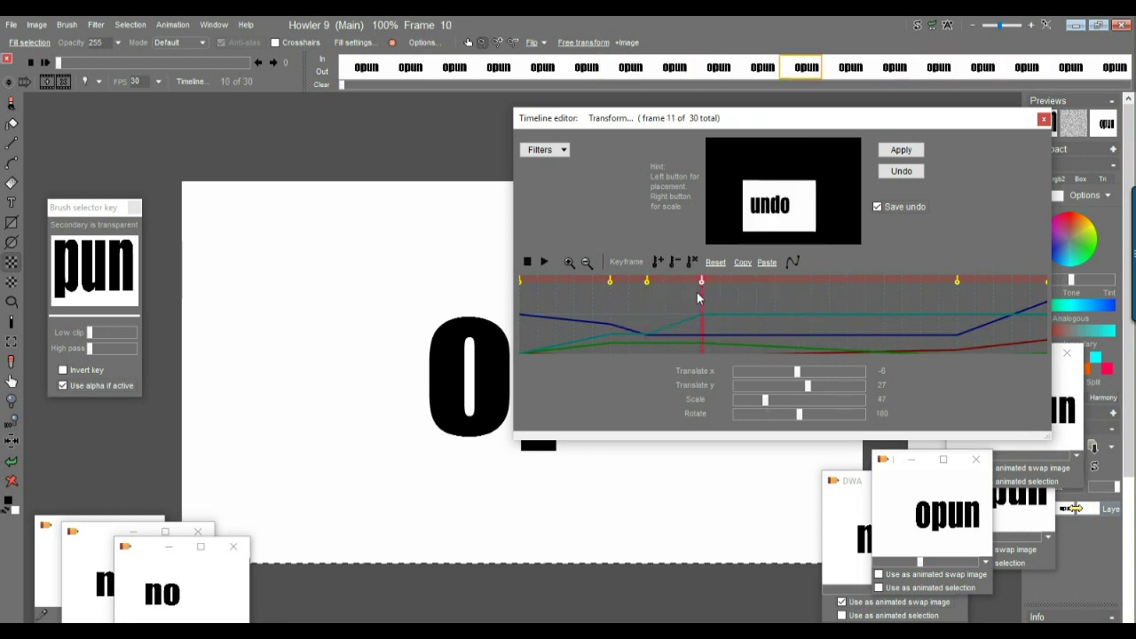
mouse_move(961, 278)
left_mouse_down()
mouse_move(758, 285)
mouse_move(773, 286)
left_mouse_up()
mouse_move(539, 315)
left_mouse_down()
mouse_move(891, 355)
mouse_move(985, 352)
mouse_move(857, 344)
mouse_move(765, 296)
mouse_move(951, 298)
left_mouse_up()
Space the middle Transform keyframes at about frames 8, 14 and 20 and scrub the preview to frame 30
left_click_drag(702, 281, 867, 292)
mouse_move(646, 284)
left_mouse_down()
mouse_move(773, 282)
mouse_move(757, 283)
left_mouse_up()
left_click_drag(612, 282, 646, 282)
left_click_drag(566, 305, 1066, 306)
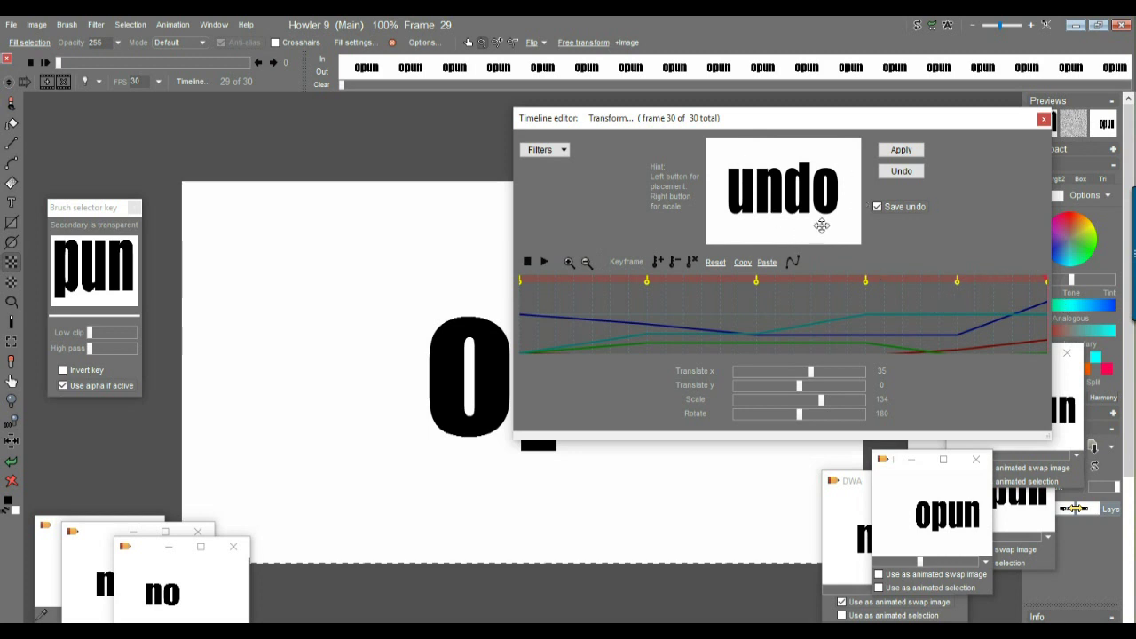
Apply the keyframed Transform to the animation, close the Timeline editor and play back the result
left_click(904, 150)
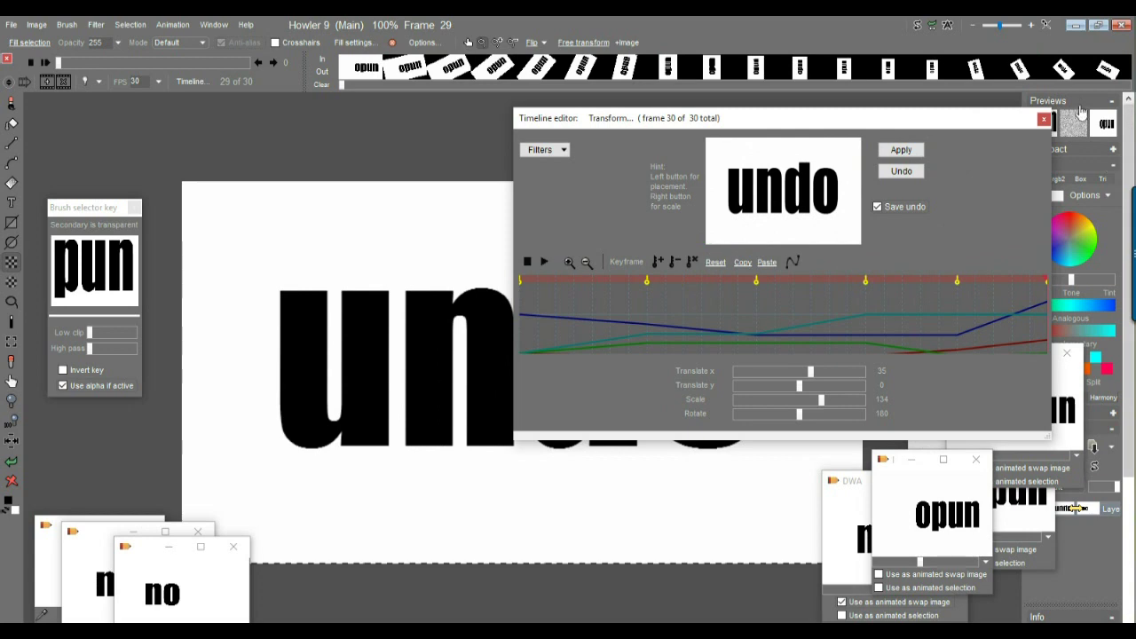
left_click(1044, 118)
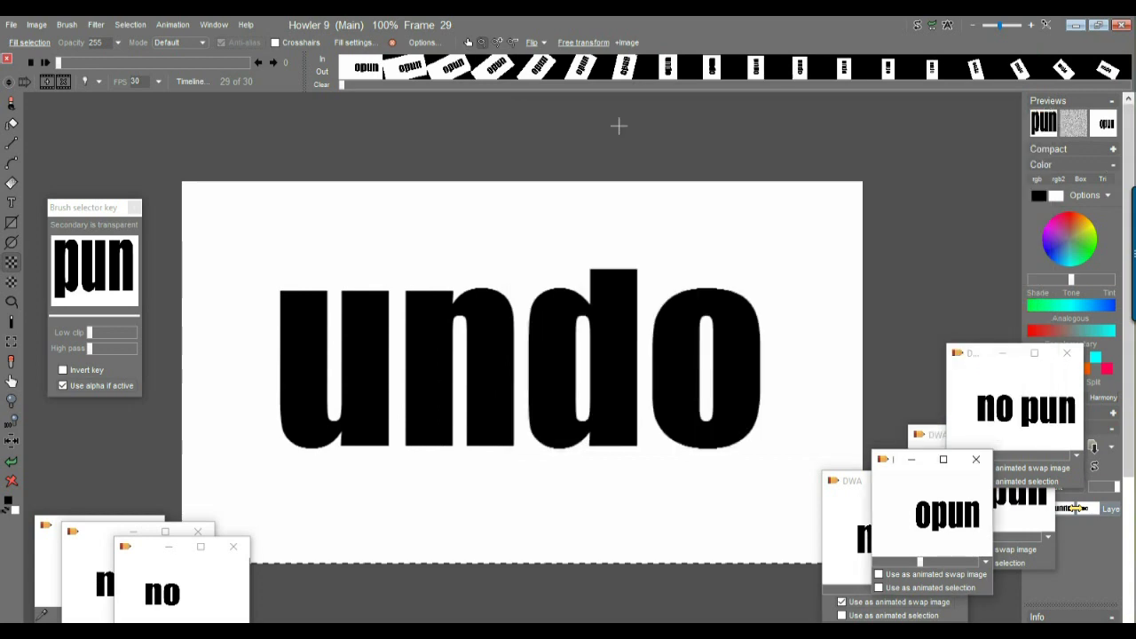
left_click(44, 60)
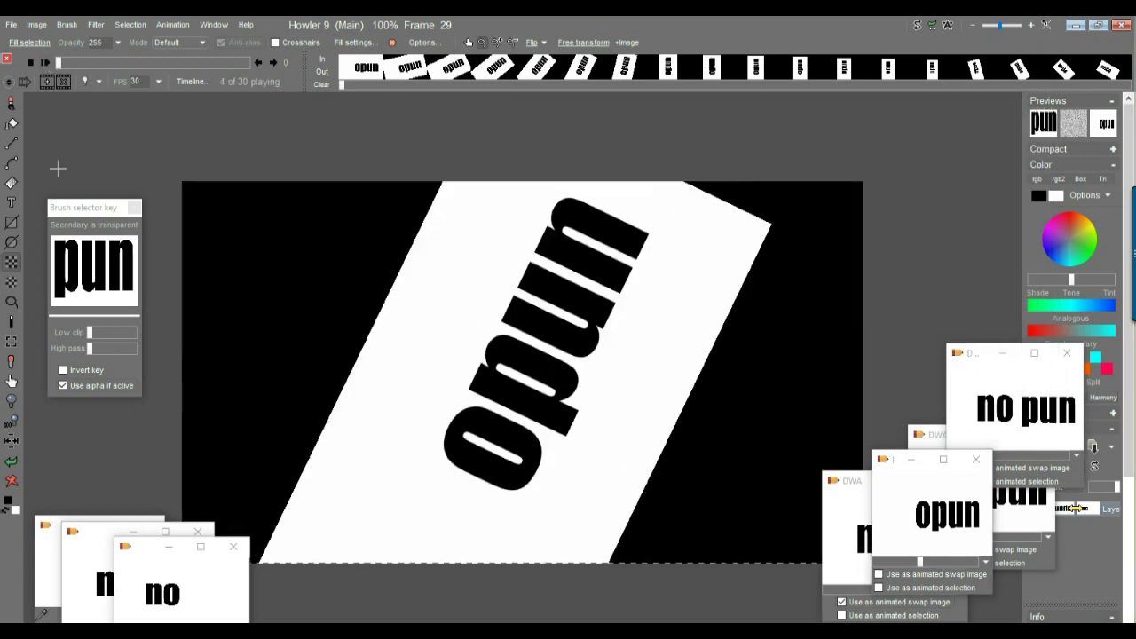
Flood fill the black background around the rotated "opun" on frame 9 with white
left_click_drag(141, 63, 117, 63)
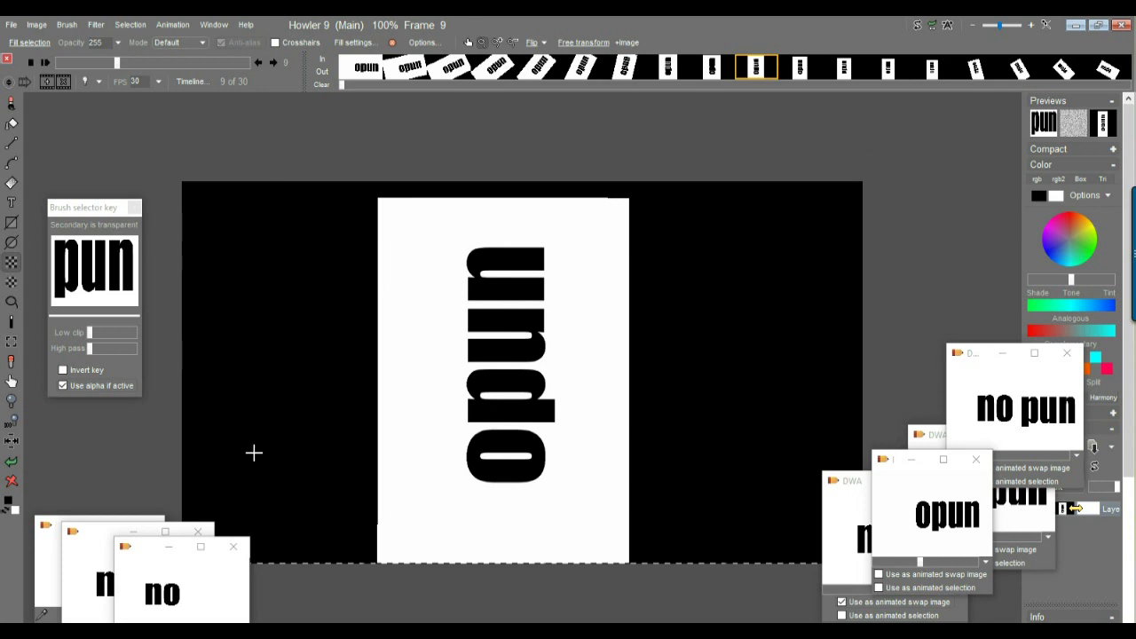
left_click(12, 125)
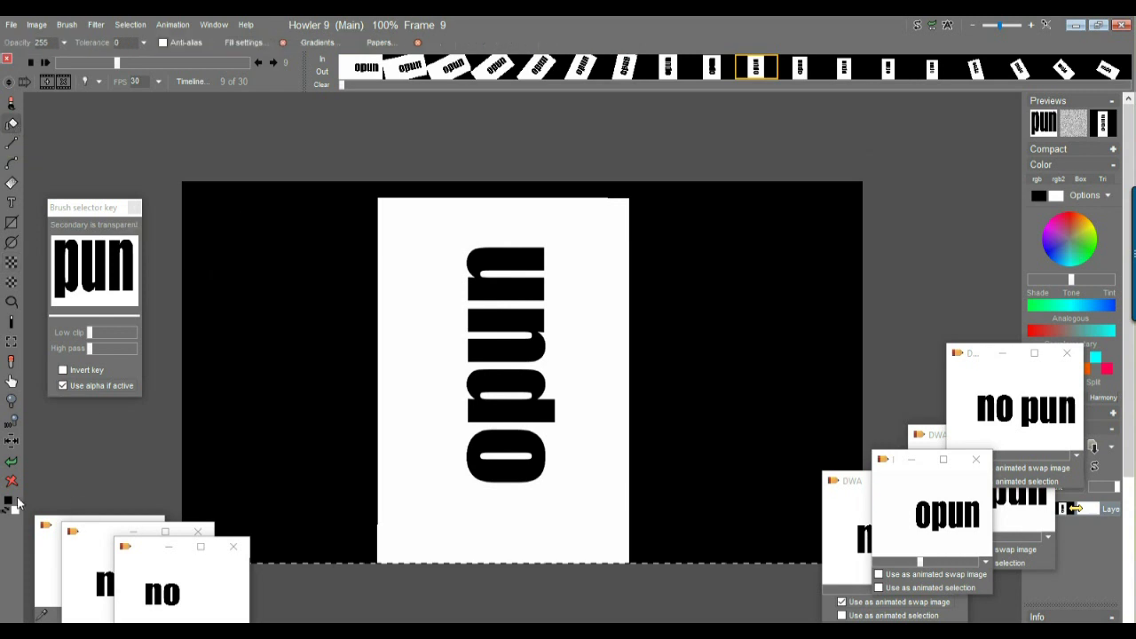
left_click(253, 208)
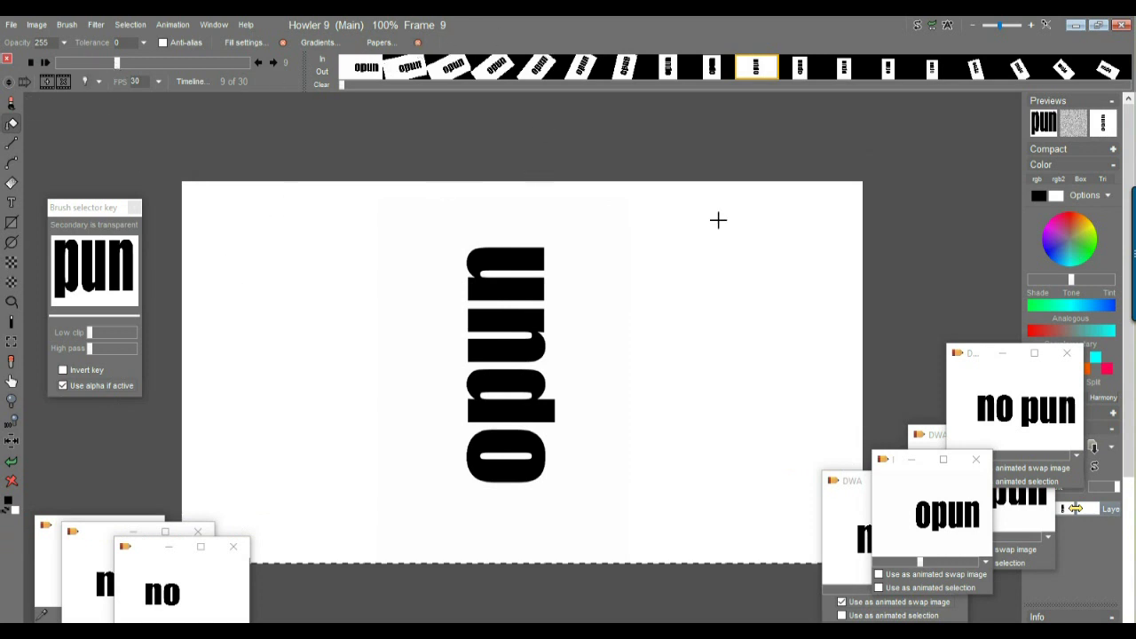
Fill all four black corner areas on frame 1 with white
key("space")
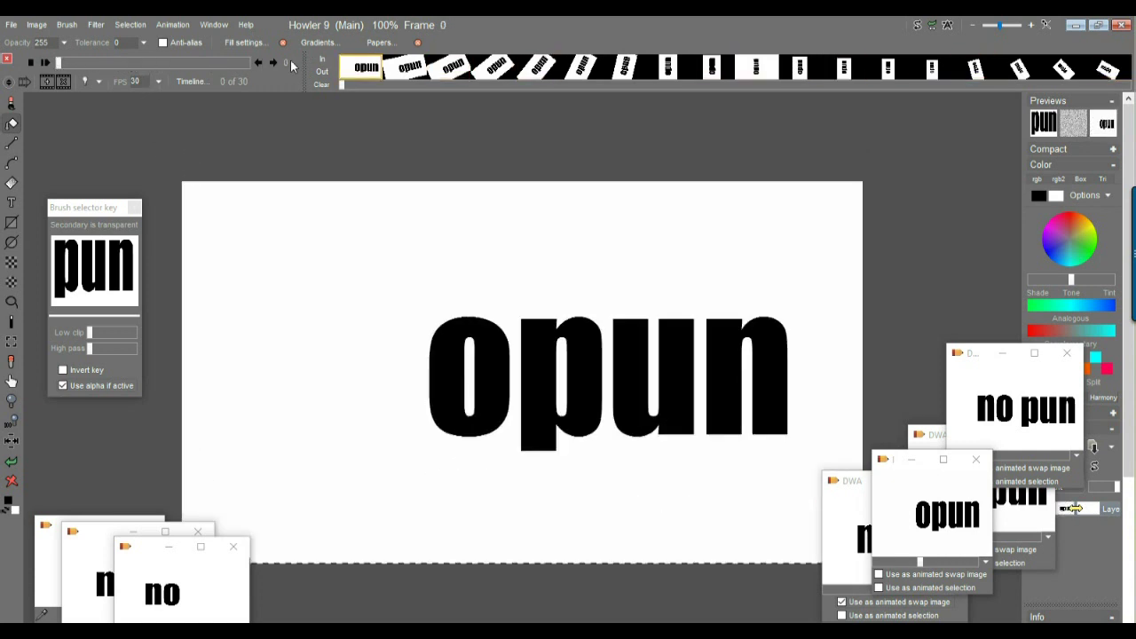
left_click(273, 62)
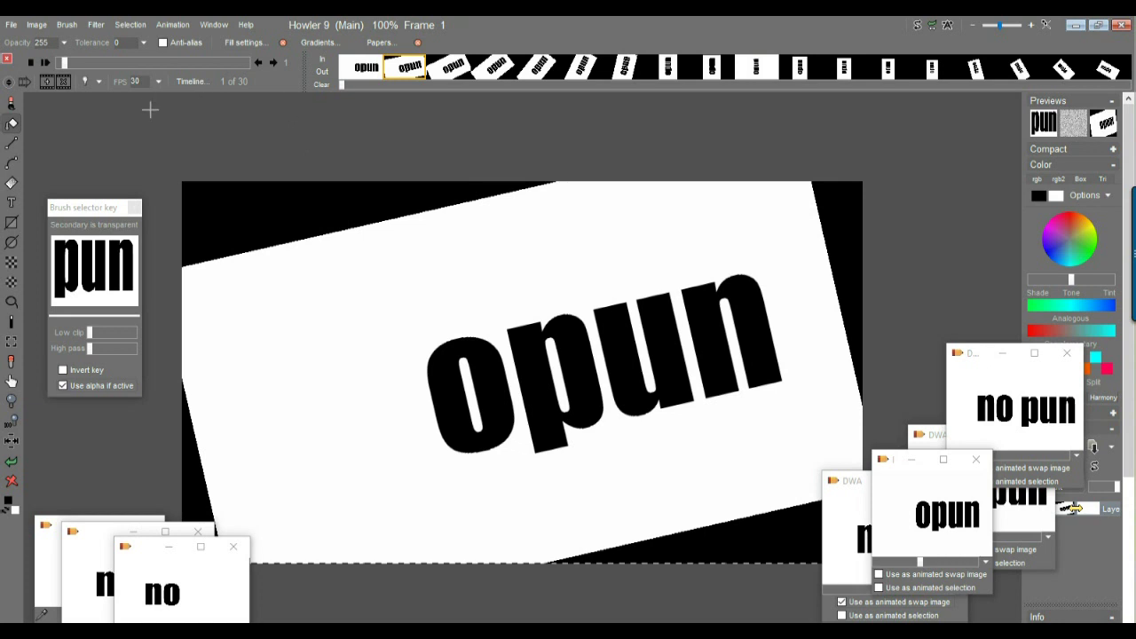
left_click(223, 201)
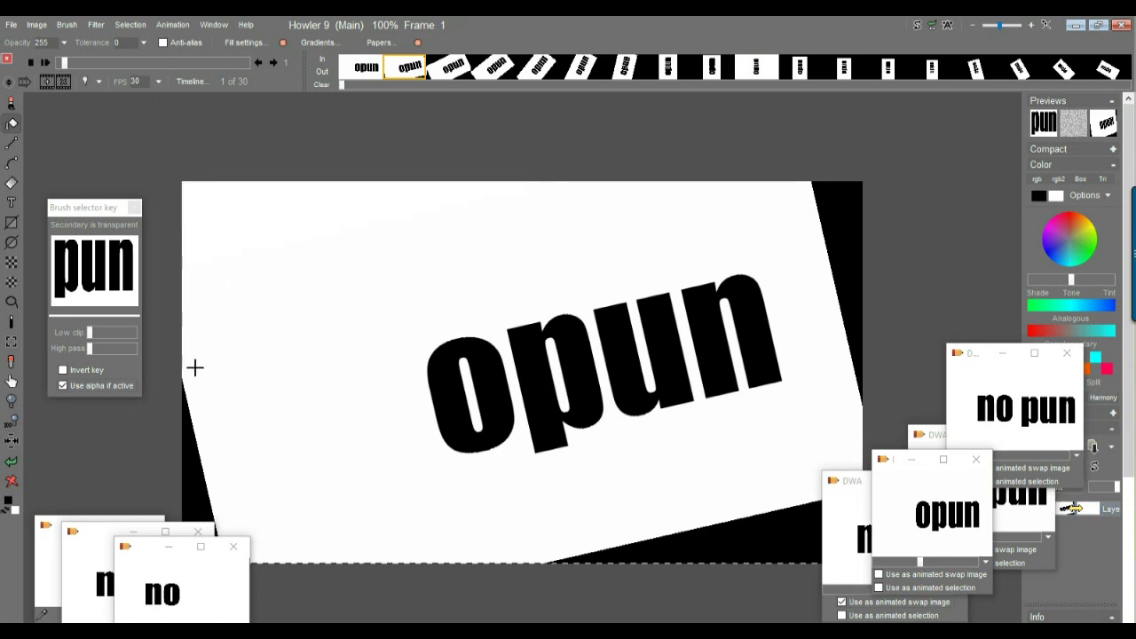
left_click(189, 430)
left_click(765, 529)
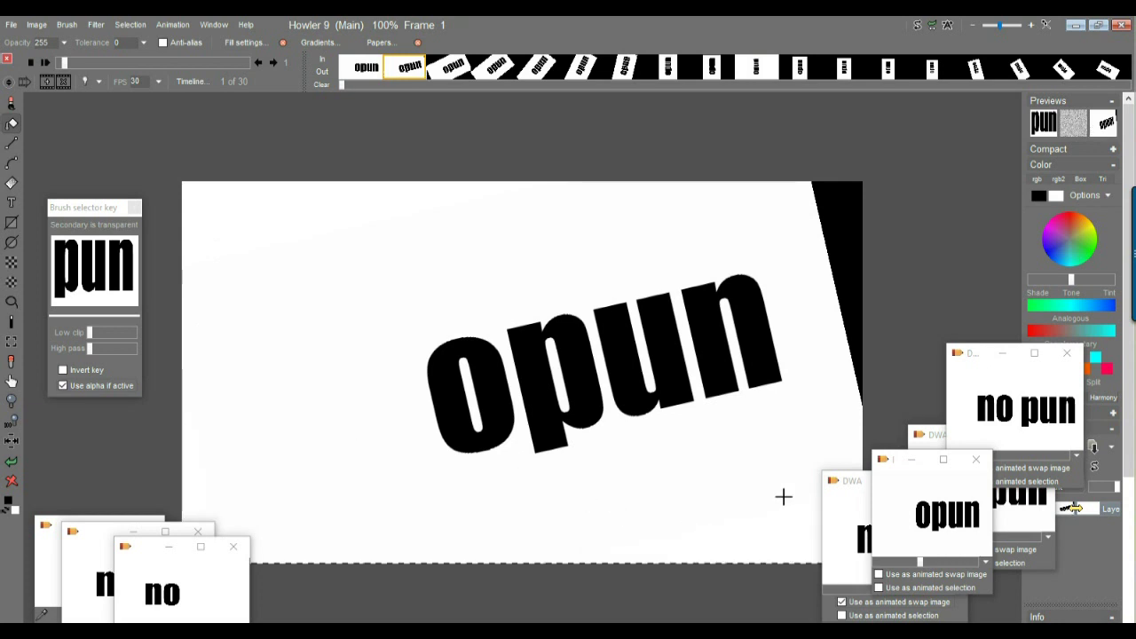
left_click(844, 245)
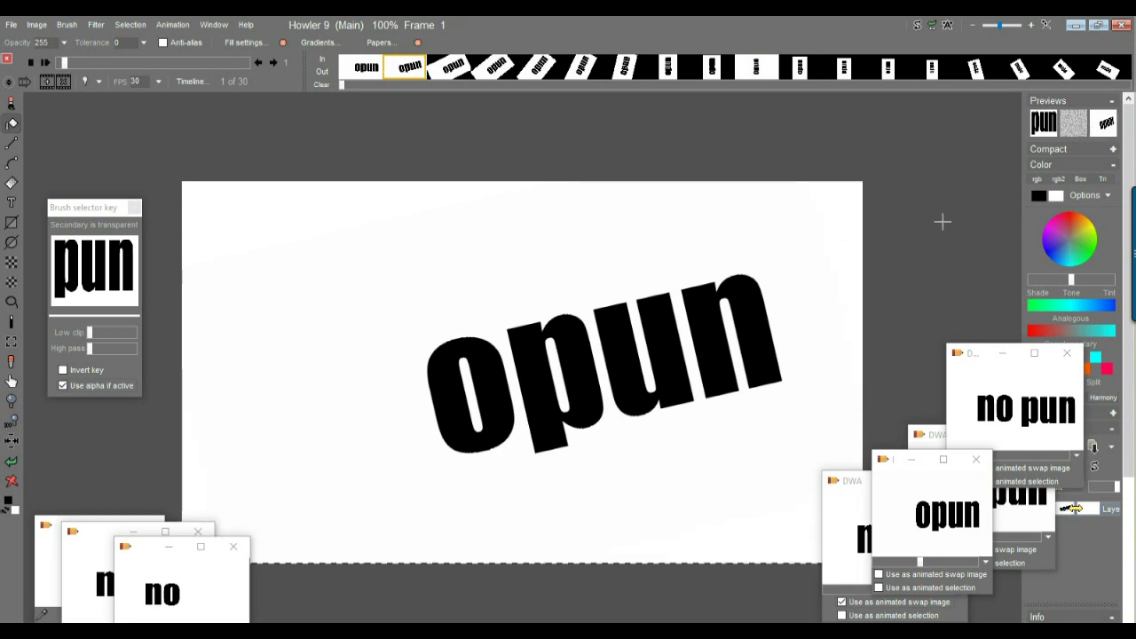
Fill the black corner areas around the tilted text on frame 2 with white
key("Right")
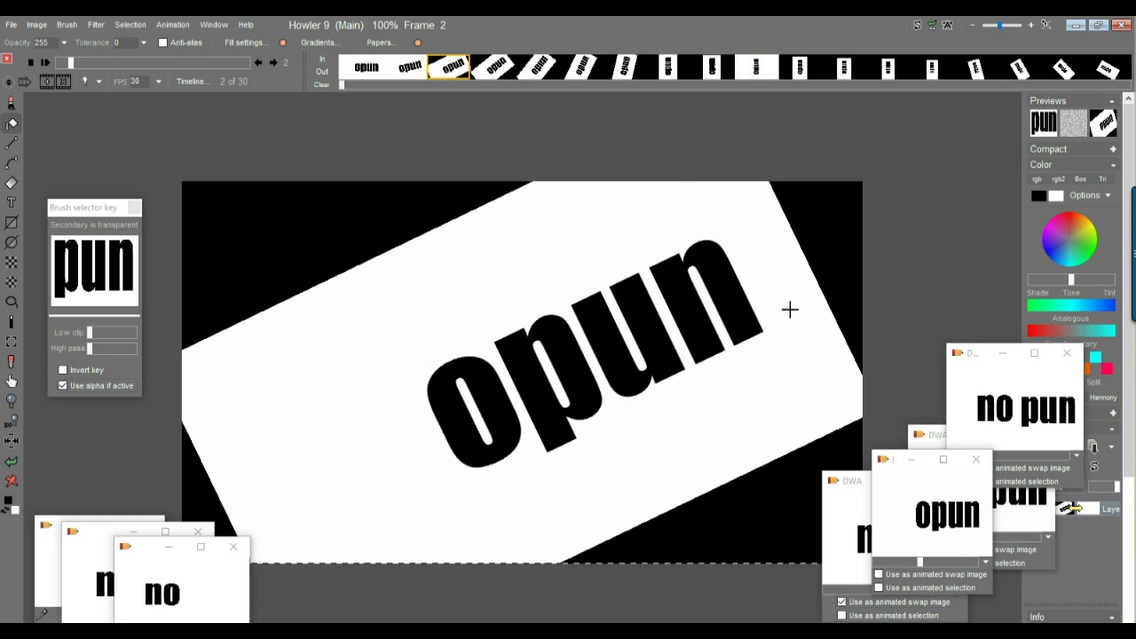
left_click_drag(74, 62, 72, 62)
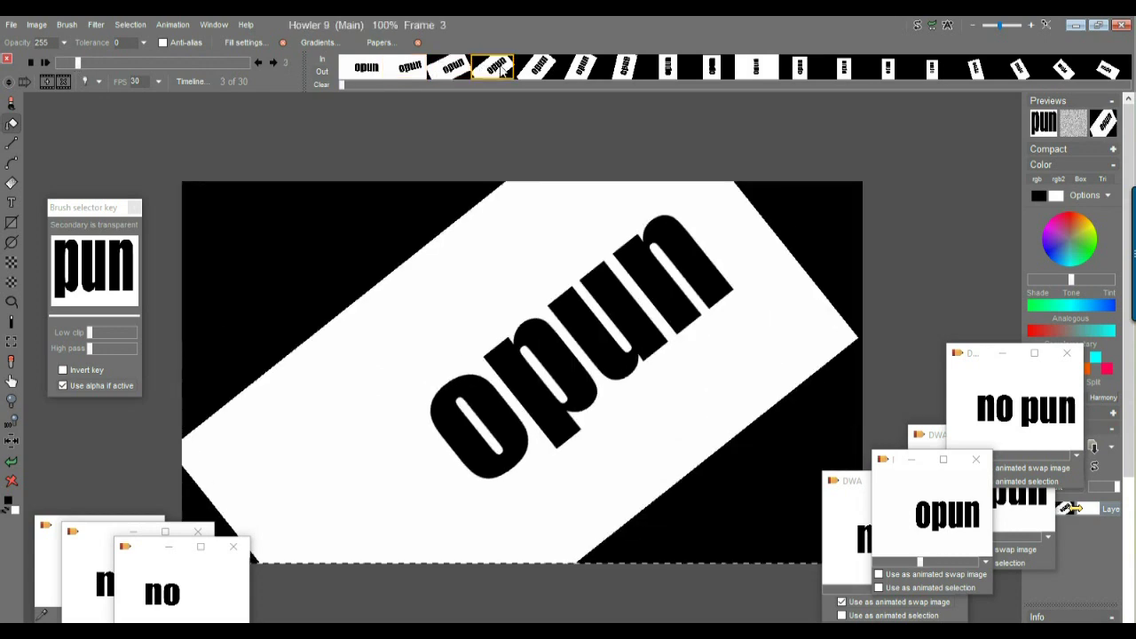
left_click(448, 71)
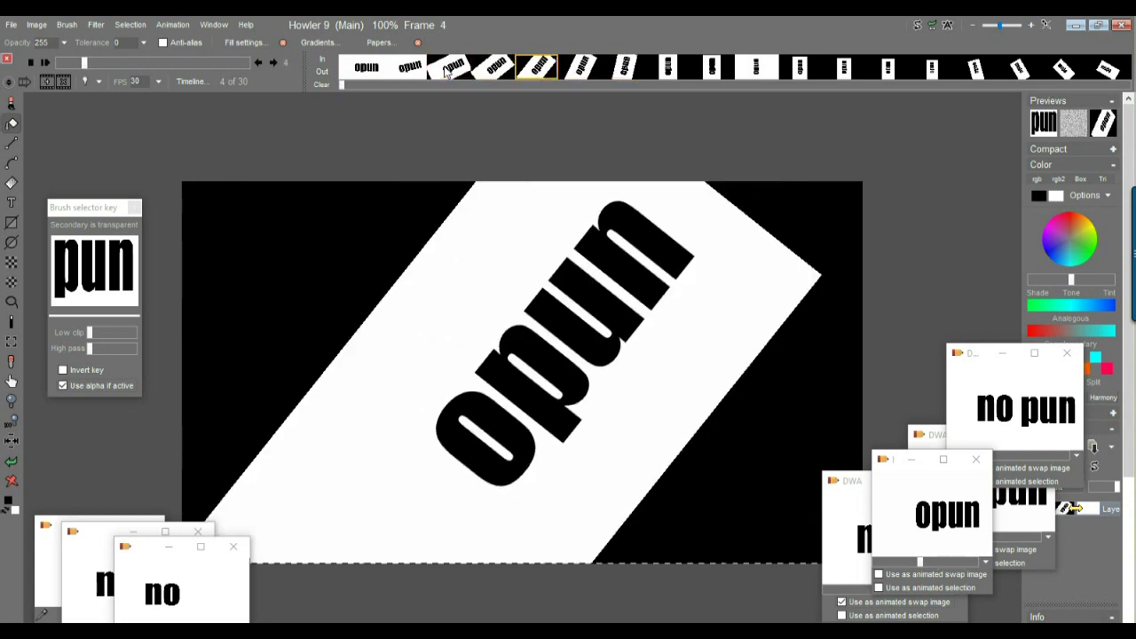
left_click(512, 76)
key("Left")
key("Left")
left_click(450, 79)
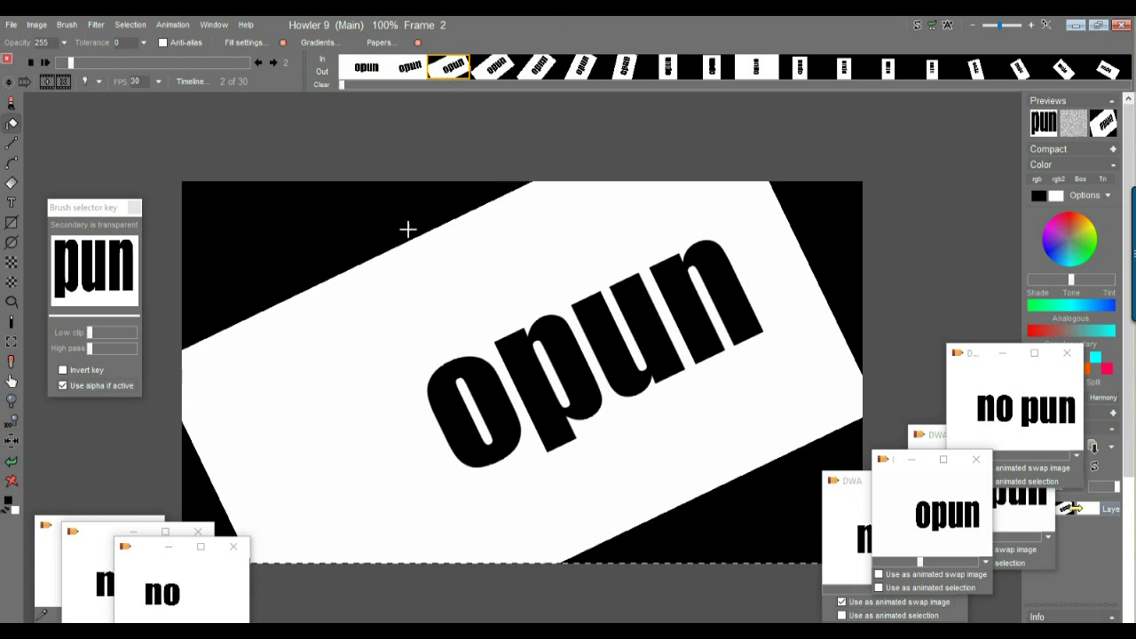
left_click(804, 466)
left_click(190, 488)
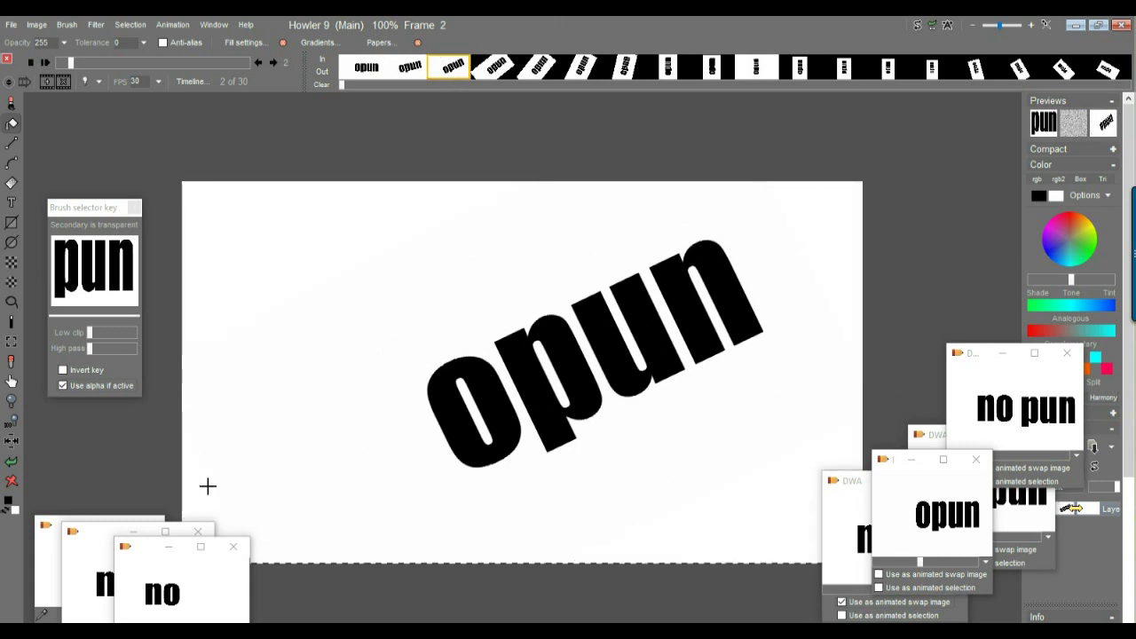
left_click(358, 551)
Zoom out to 47% and fill the black background areas on frame 3 with white
left_click_drag(573, 360, 624, 284)
scroll(805, 214, "down", 4)
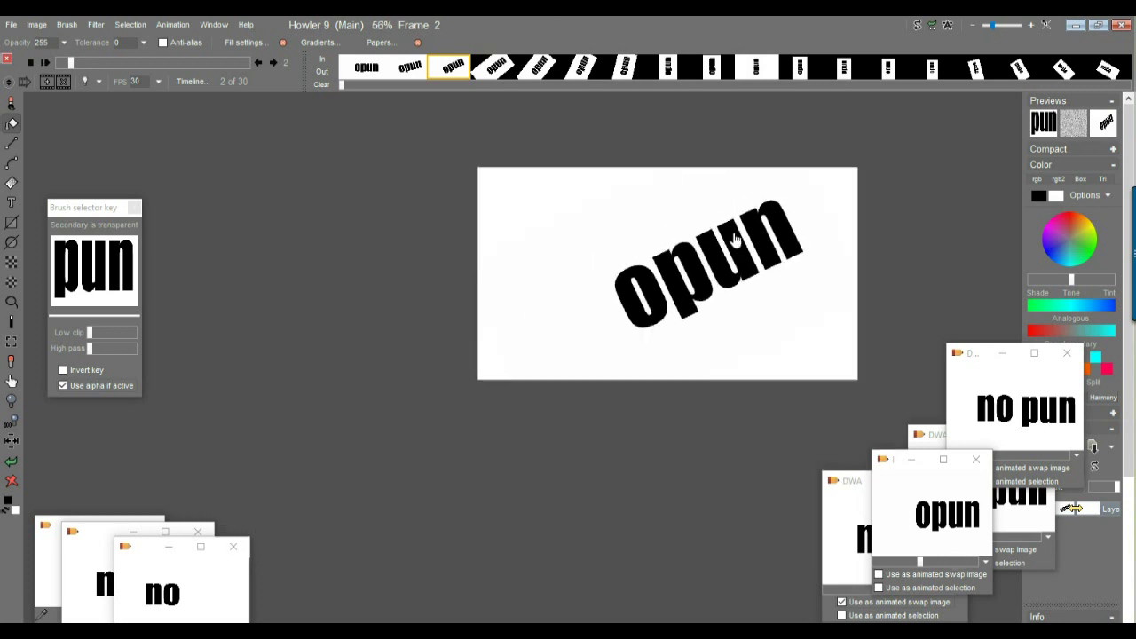
scroll(773, 228, "up", 2)
left_click_drag(820, 171, 718, 133)
left_click(488, 67)
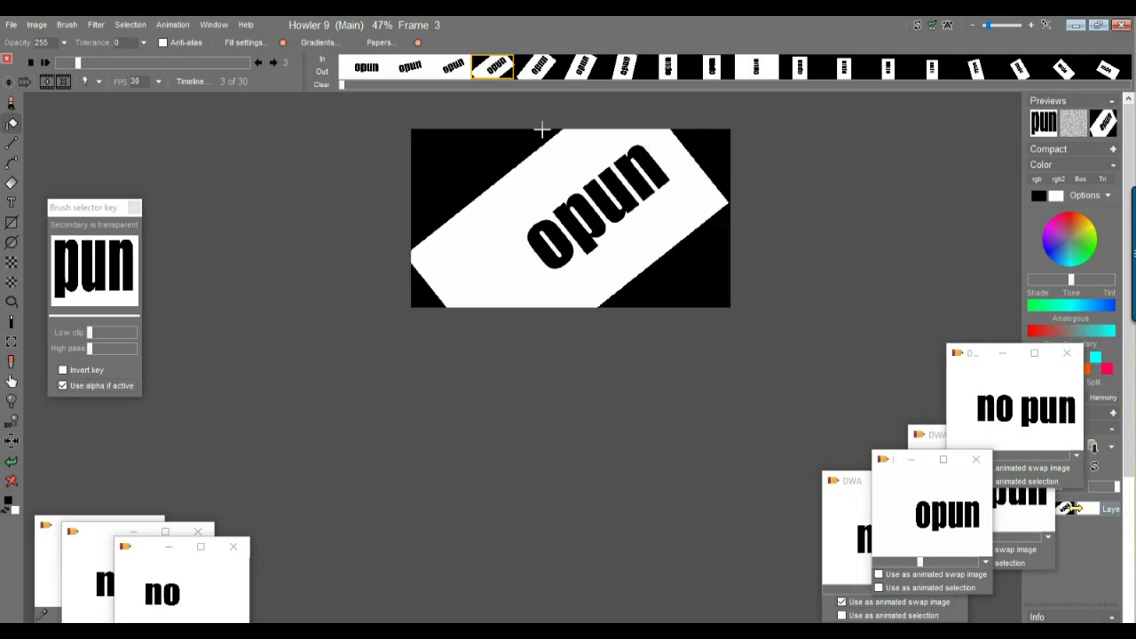
left_click(442, 160)
left_click(418, 292)
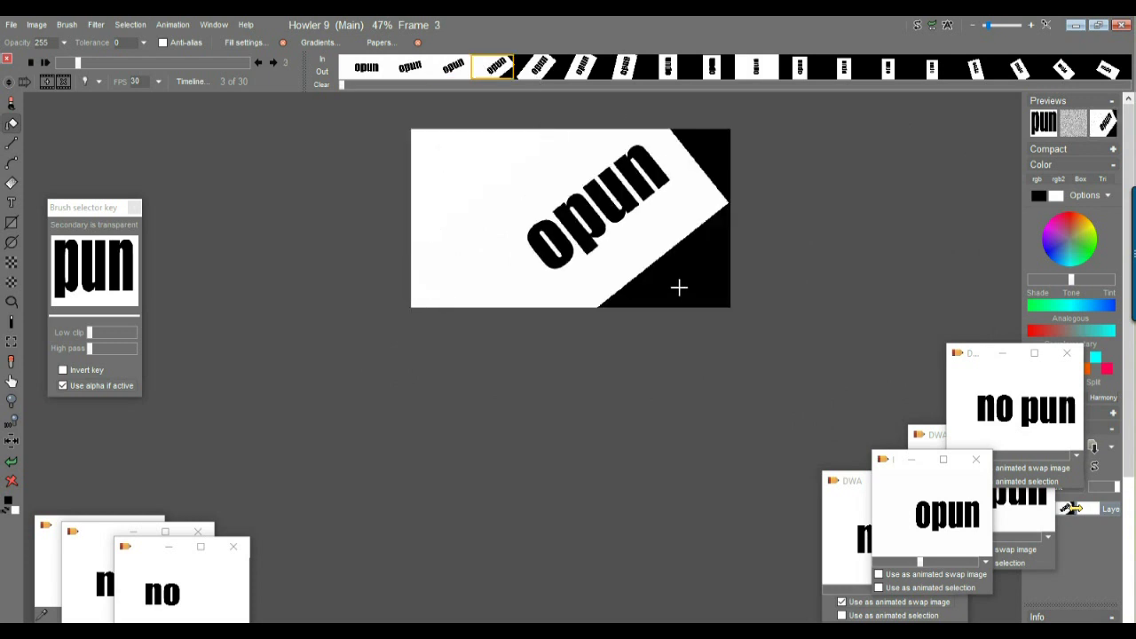
left_click(678, 286)
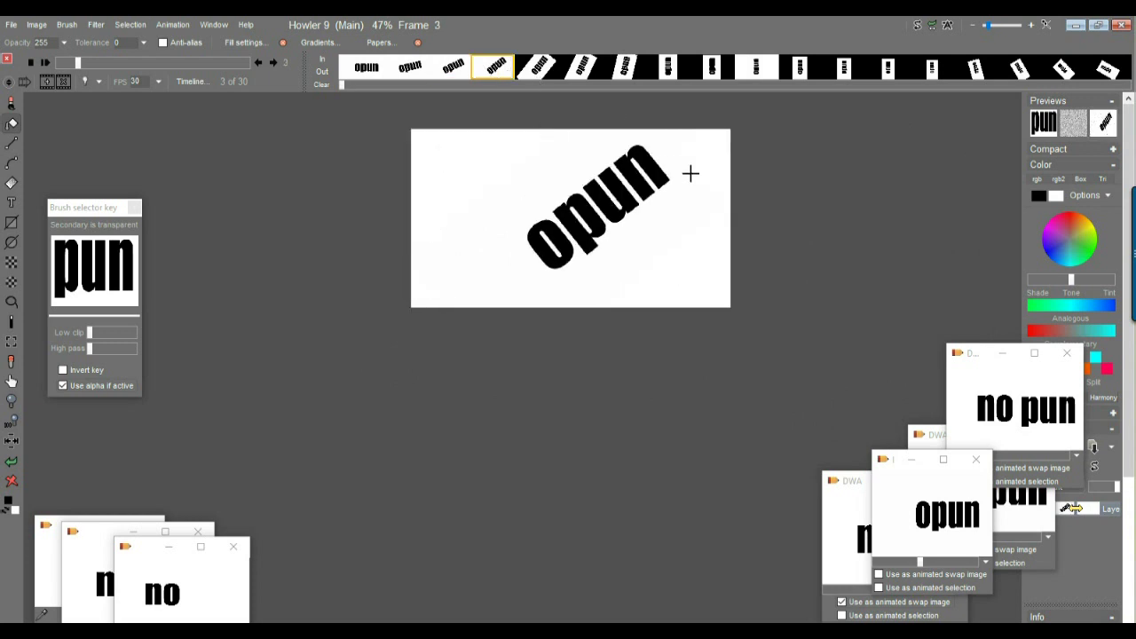
Fill the black areas on both sides of the text with white on frames 4 and 5
left_click(538, 67)
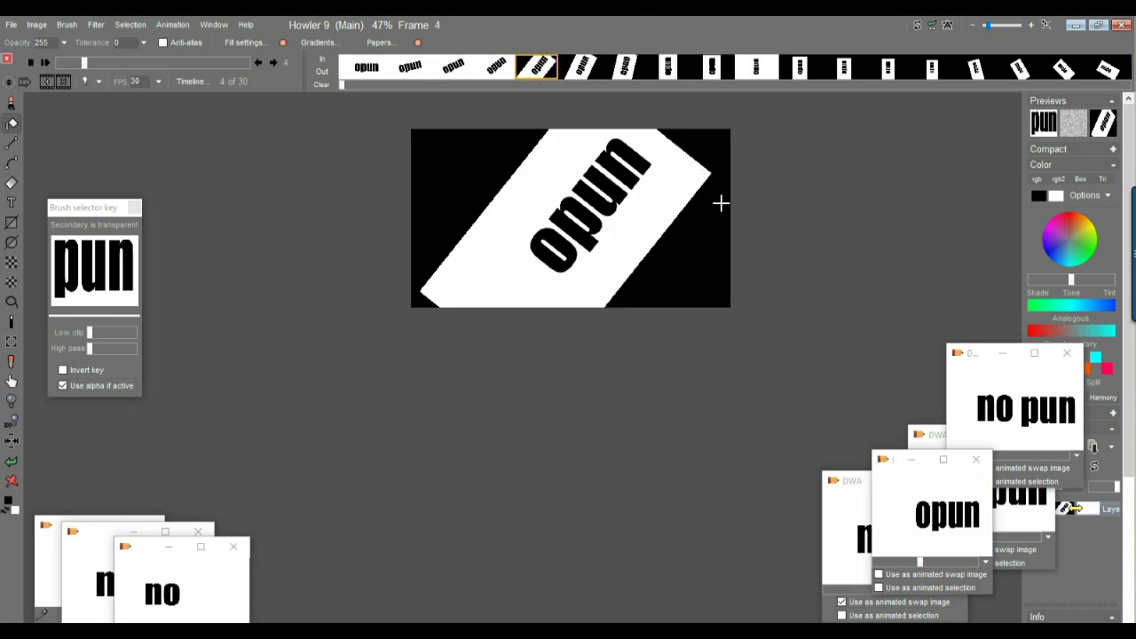
left_click(715, 275)
left_click(432, 157)
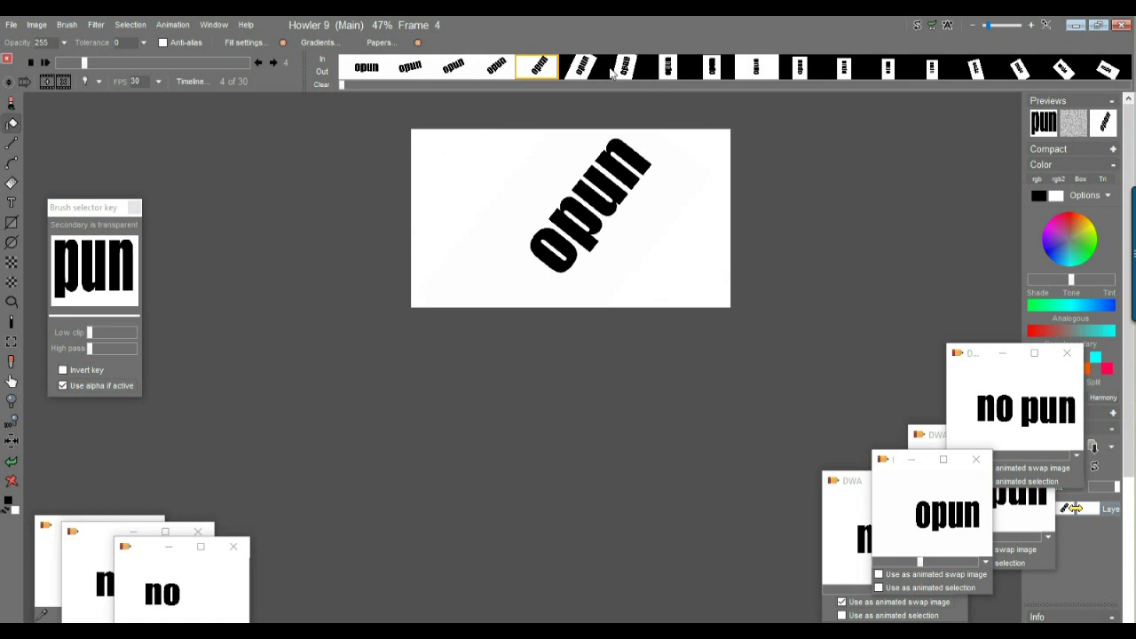
left_click(580, 67)
left_click(689, 234)
left_click(459, 159)
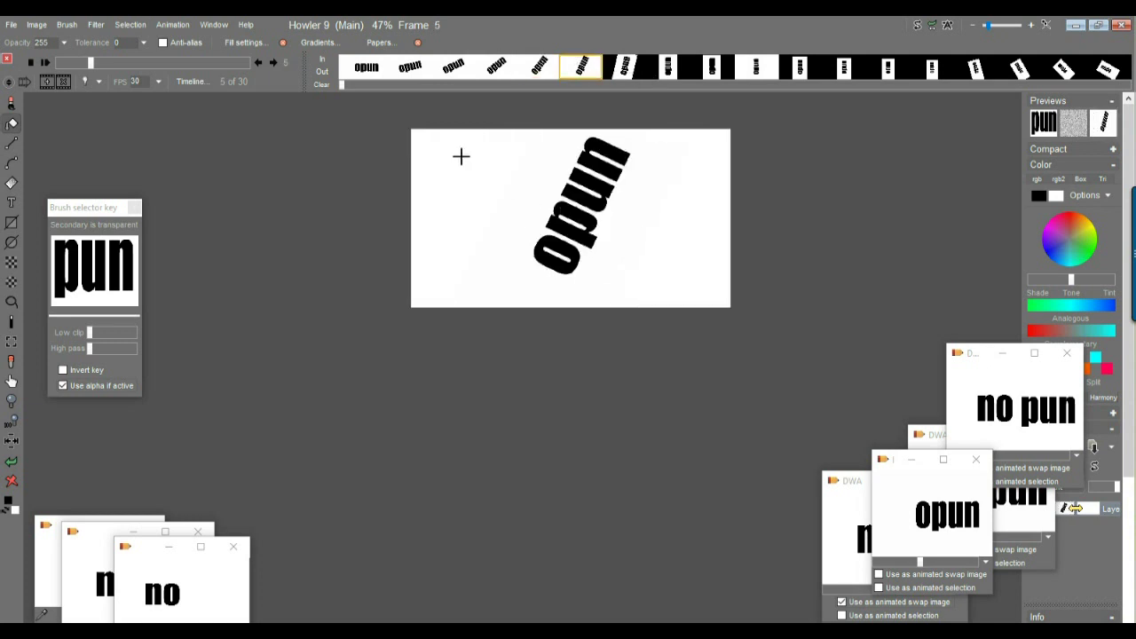
Fill the black background on frames 6 and 7 with white
left_click(619, 70)
left_click(461, 160)
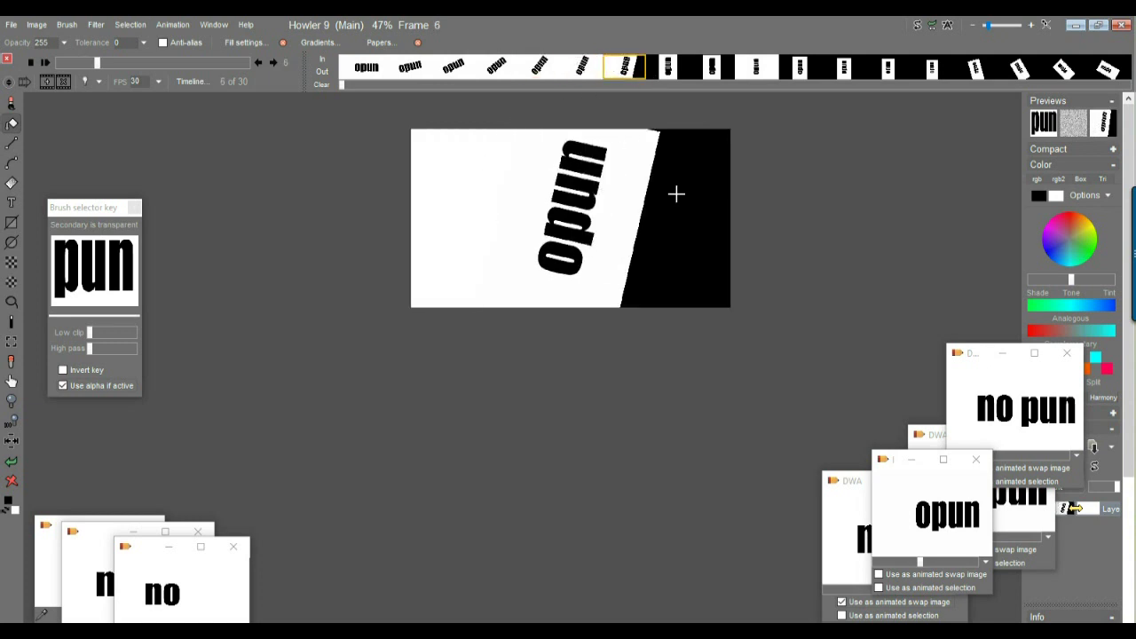
left_click(677, 194)
left_click(667, 67)
left_click(463, 154)
left_click(692, 159)
Fill the black background on frame 8 with white
left_click(722, 67)
left_click(456, 172)
left_click(632, 184)
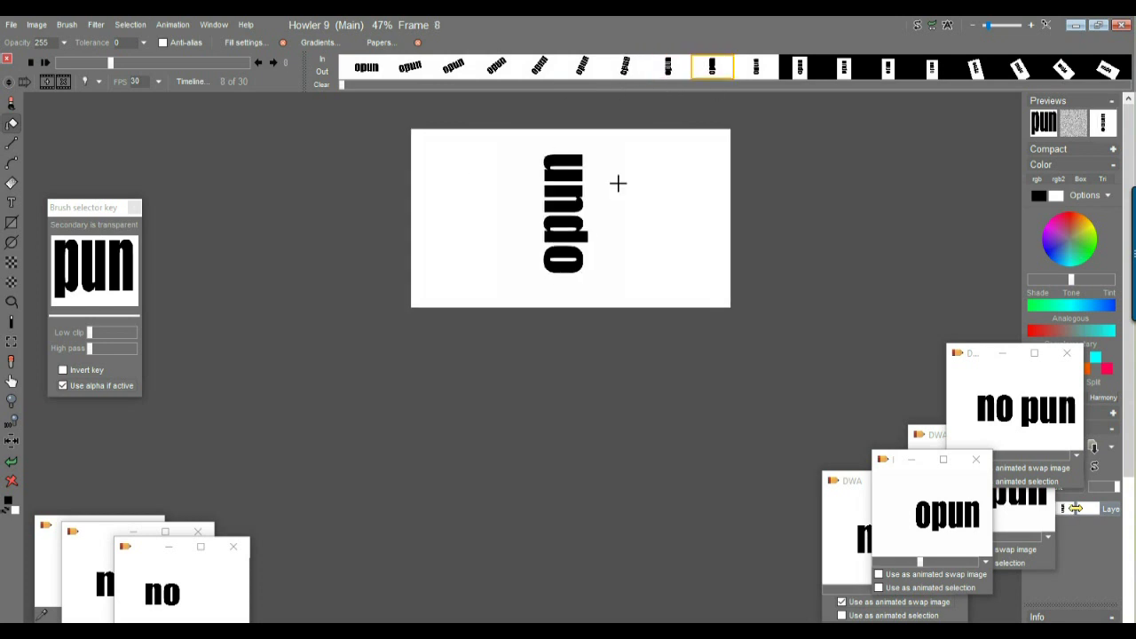
Fill the black background surrounding the shrinking vertical text with white on frames 10, 11 and 12
left_click(800, 71)
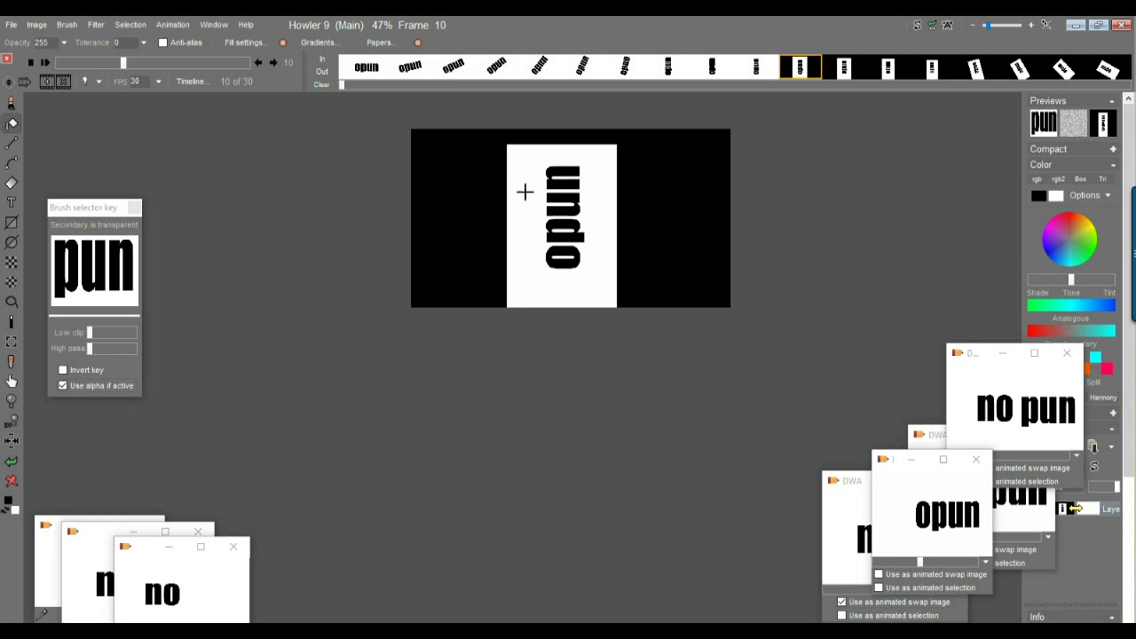
left_click(466, 169)
left_click(843, 71)
left_click(672, 191)
left_click(888, 68)
left_click(719, 153)
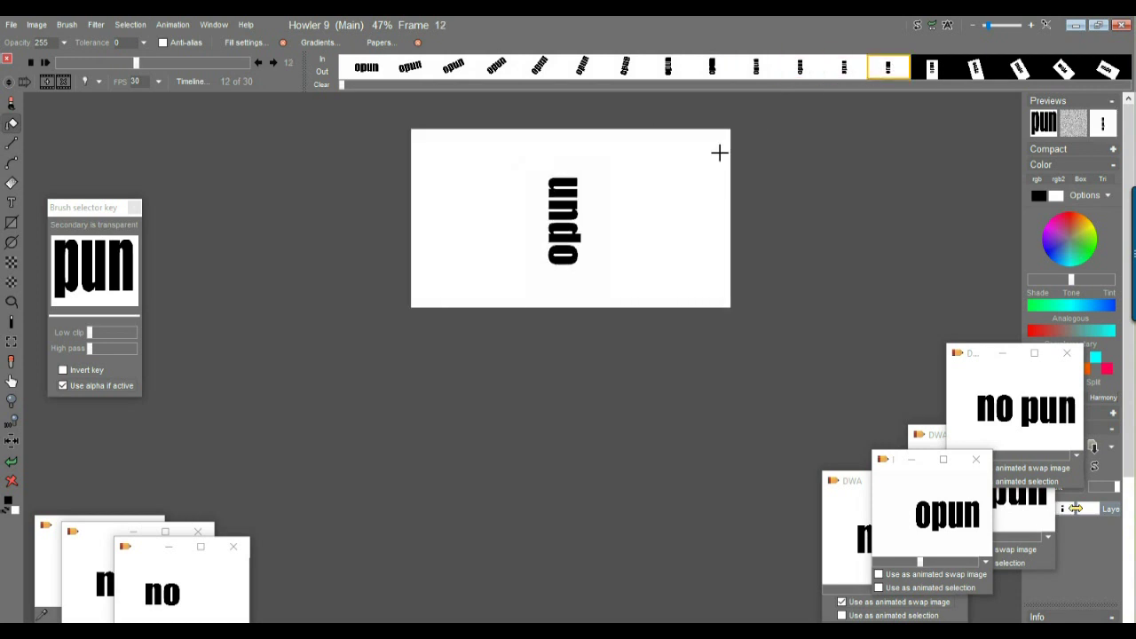
Fill the black background around the text on frames 13, 14 and 15 with white
left_click(928, 71)
left_click(667, 170)
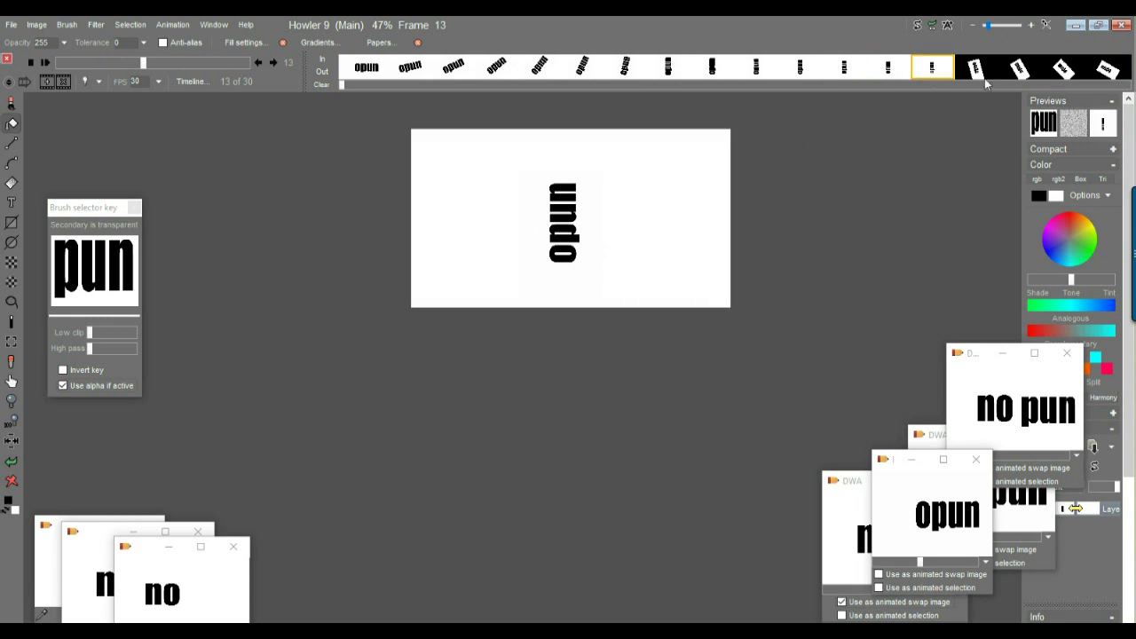
left_click(980, 69)
left_click(686, 168)
left_click(1018, 73)
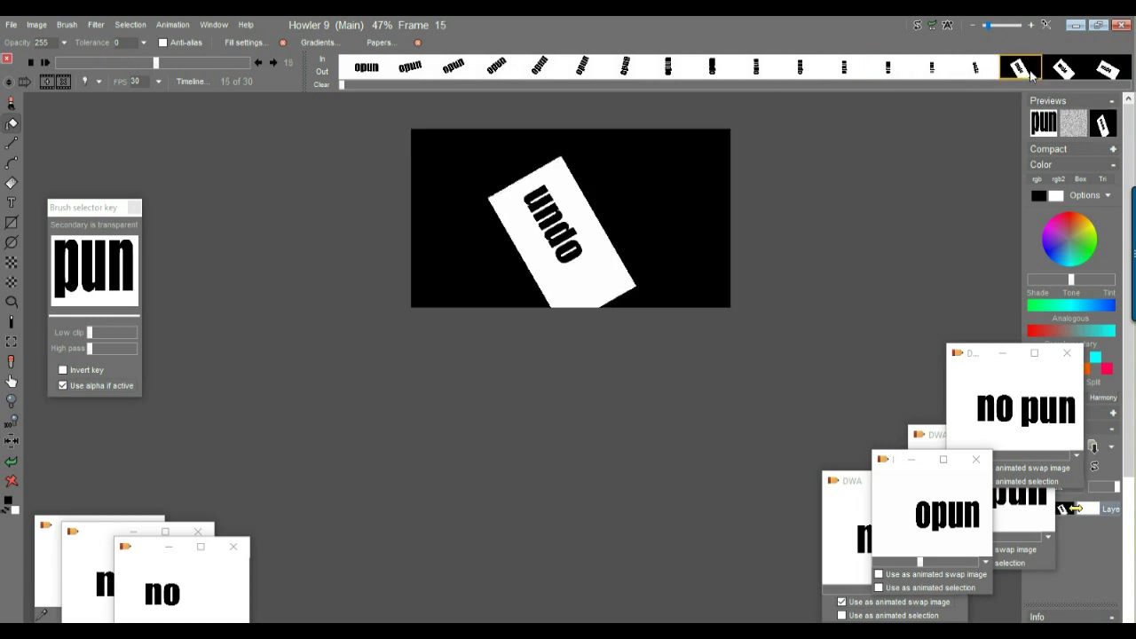
left_click(655, 202)
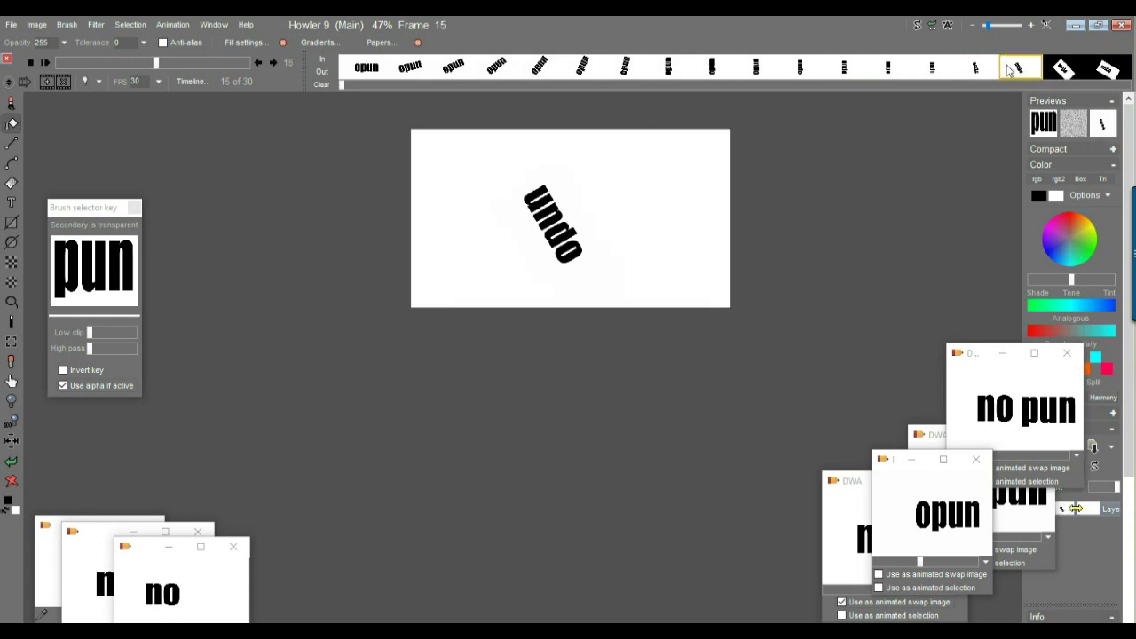
Fill the black background around the tilted "undo" text on frames 16, 17 and 18 with white
left_click_drag(342, 82, 734, 105)
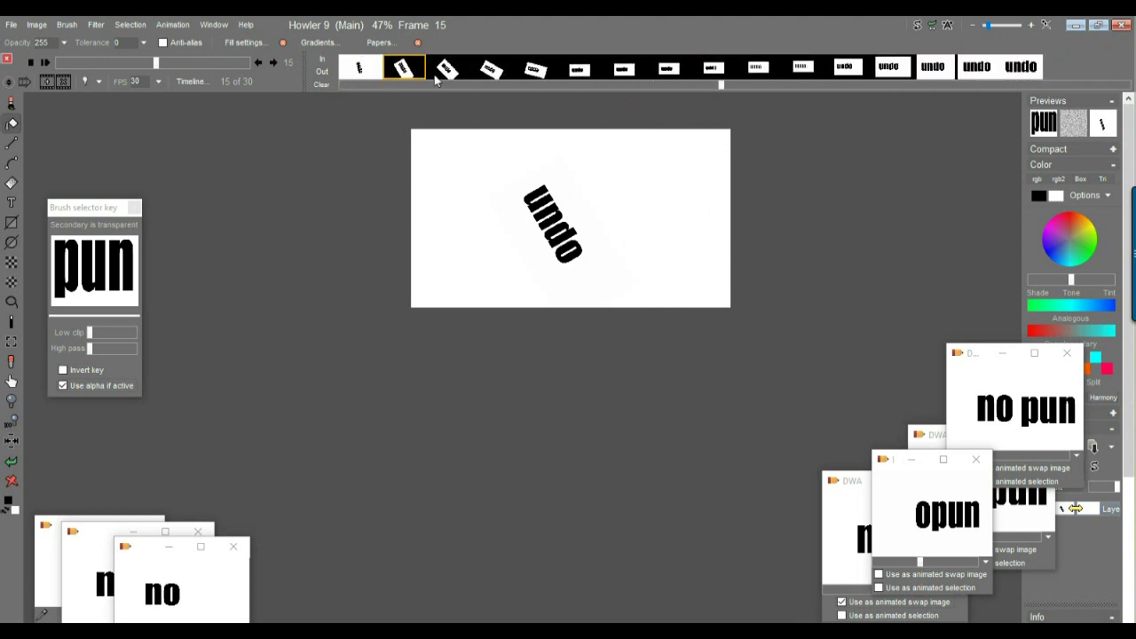
left_click(397, 69)
left_click(447, 70)
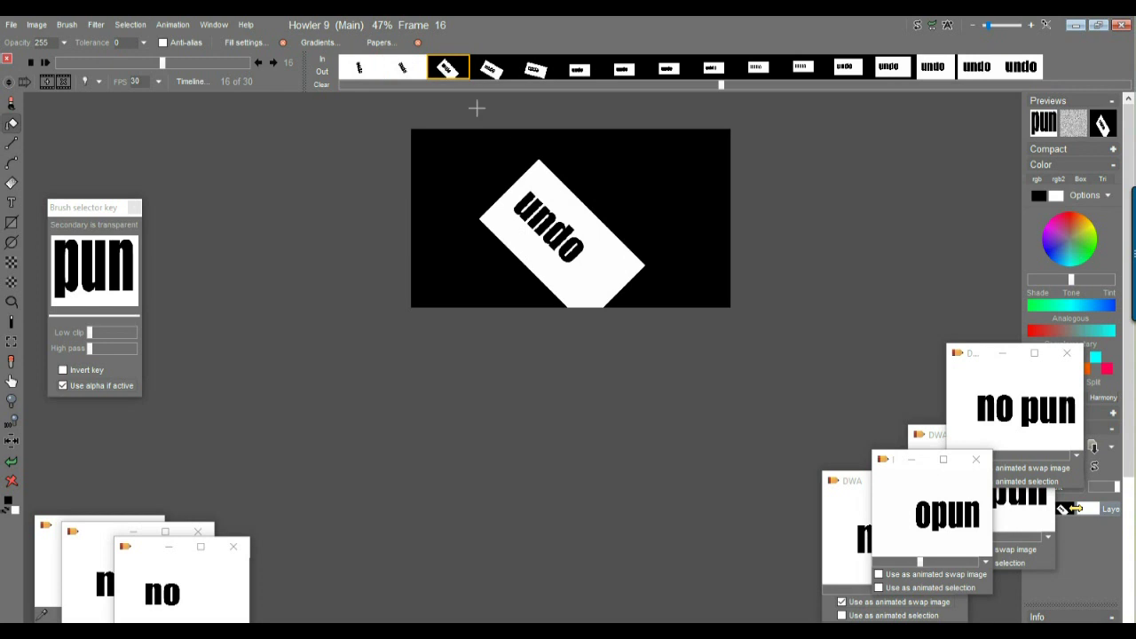
left_click(491, 69)
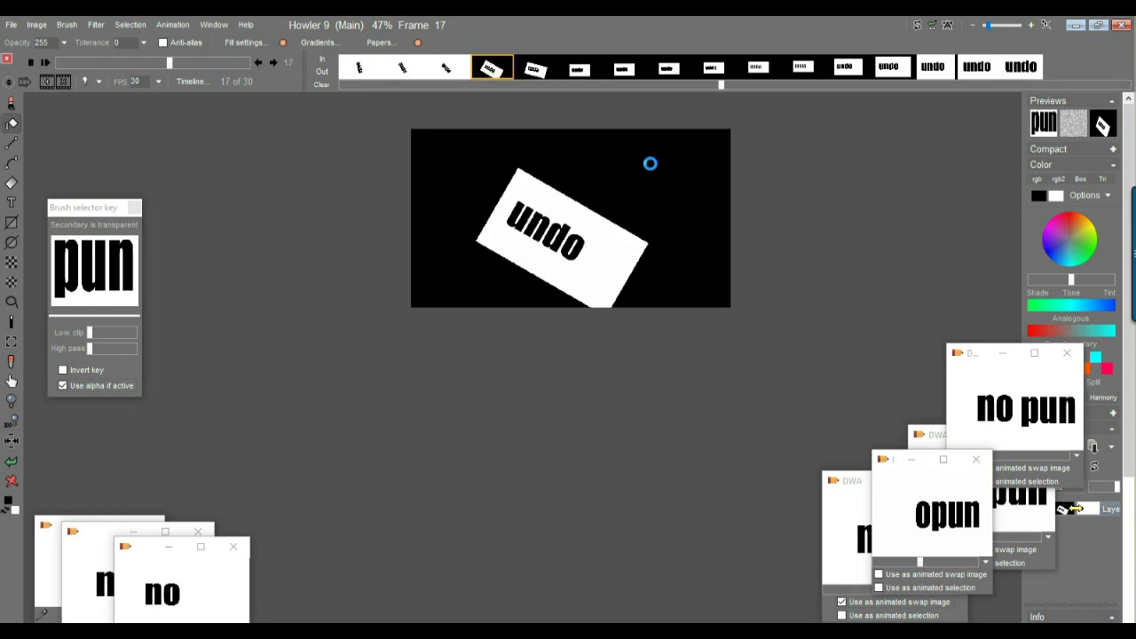
left_click(535, 68)
Fill the black background around the horizontal "undo" text on frames 19, 20 and 21 with white
left_click(589, 70)
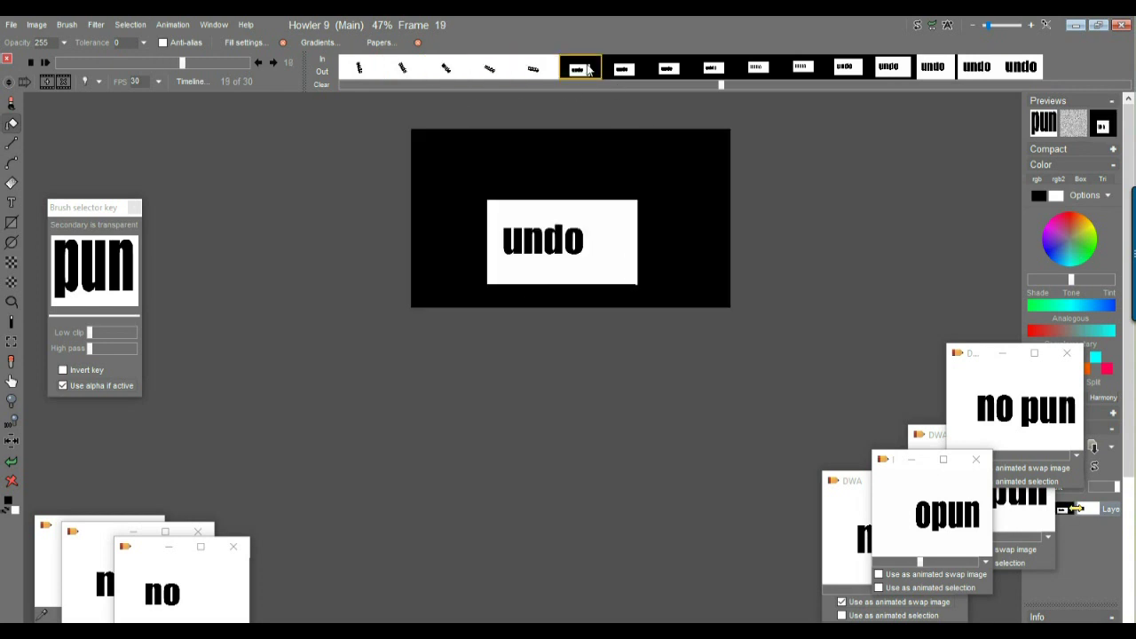
left_click(630, 69)
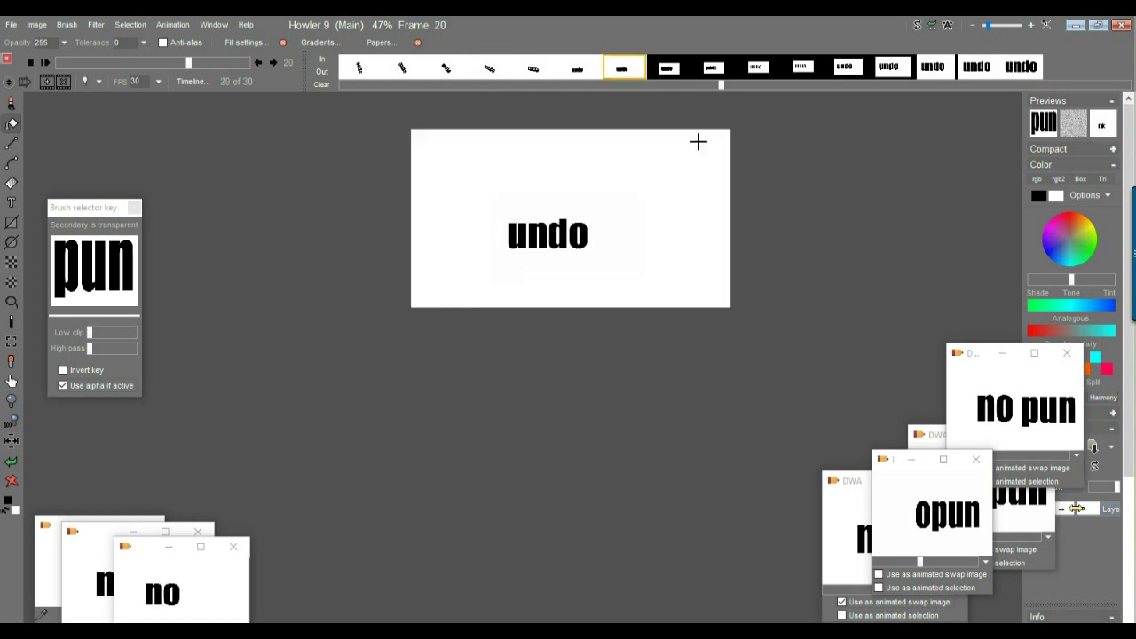
left_click(668, 70)
Fill the black background around the "undo" text on frames 22, 23 and 24 with white
left_click(713, 69)
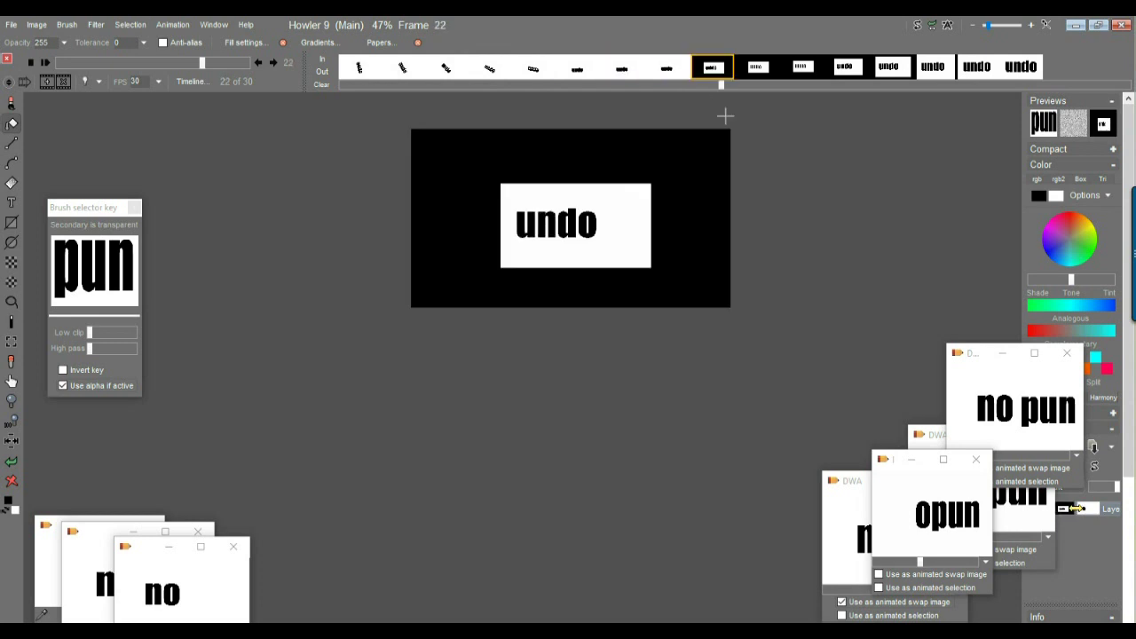
left_click(761, 73)
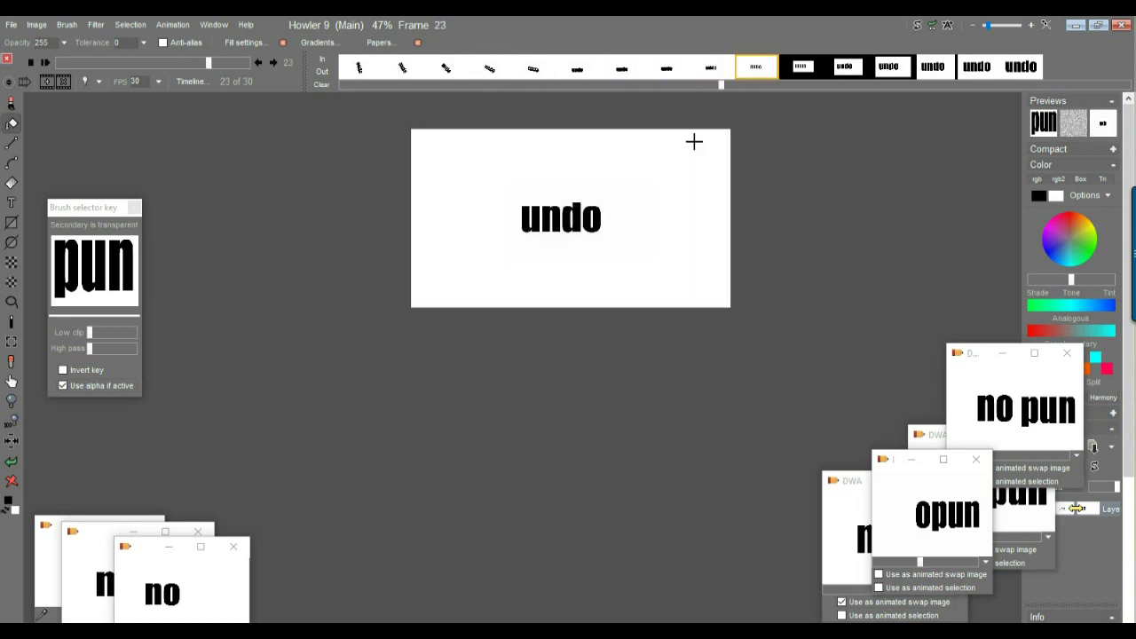
left_click(808, 77)
right_click(808, 77)
left_click(690, 147)
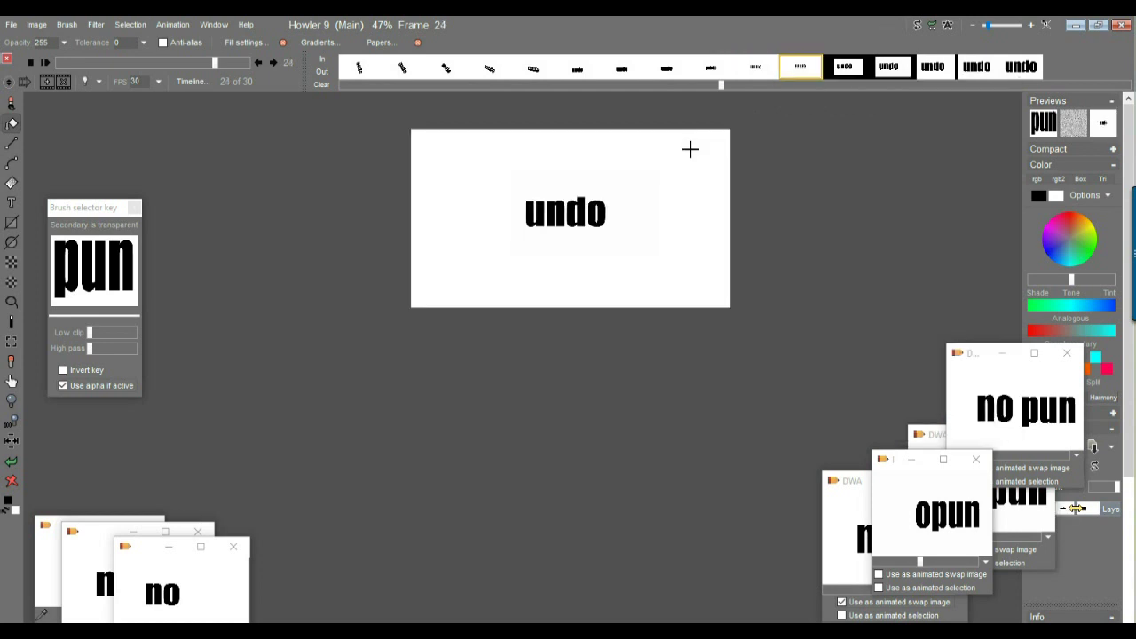
Fill the black border around the growing "undo" text on frames 25 and 26 with white
right_click(859, 71)
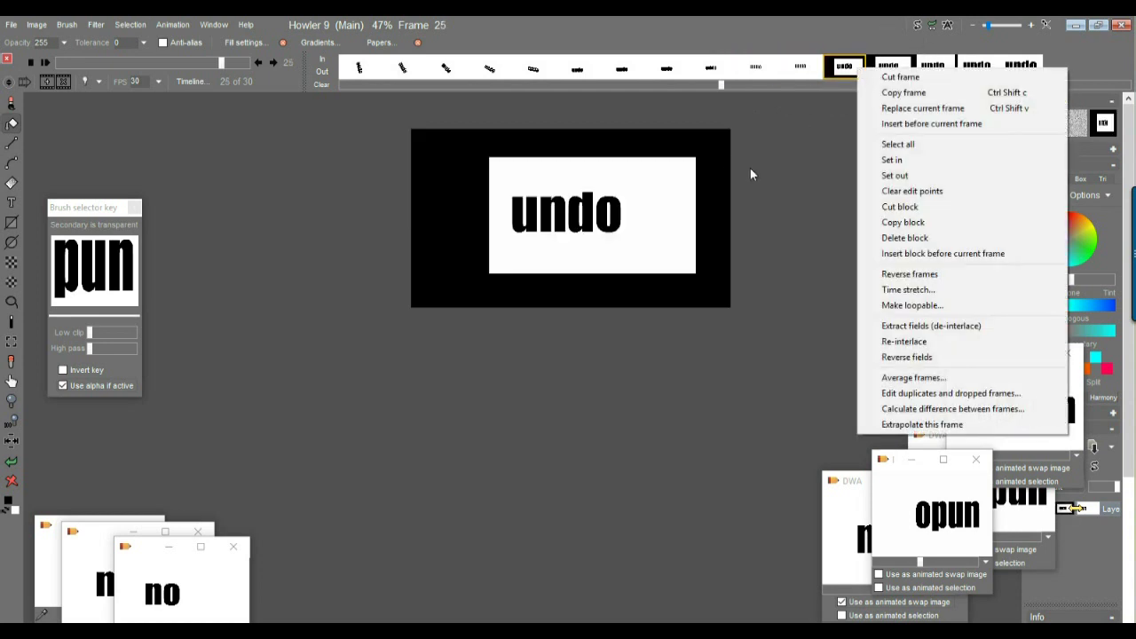
left_click(710, 138)
left_click(889, 69)
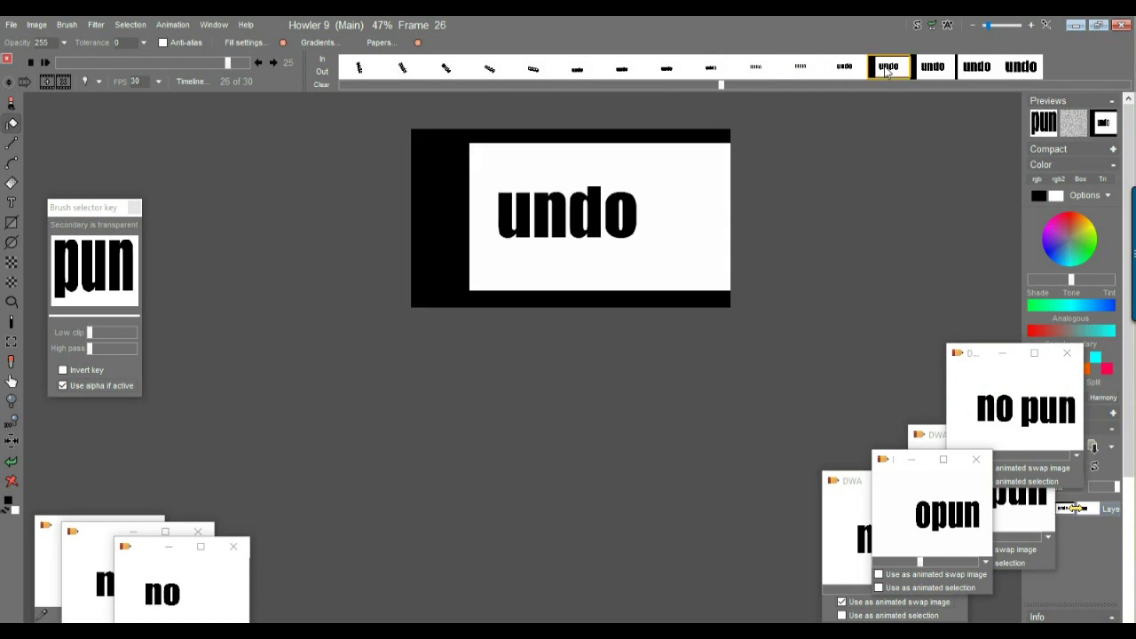
left_click(708, 135)
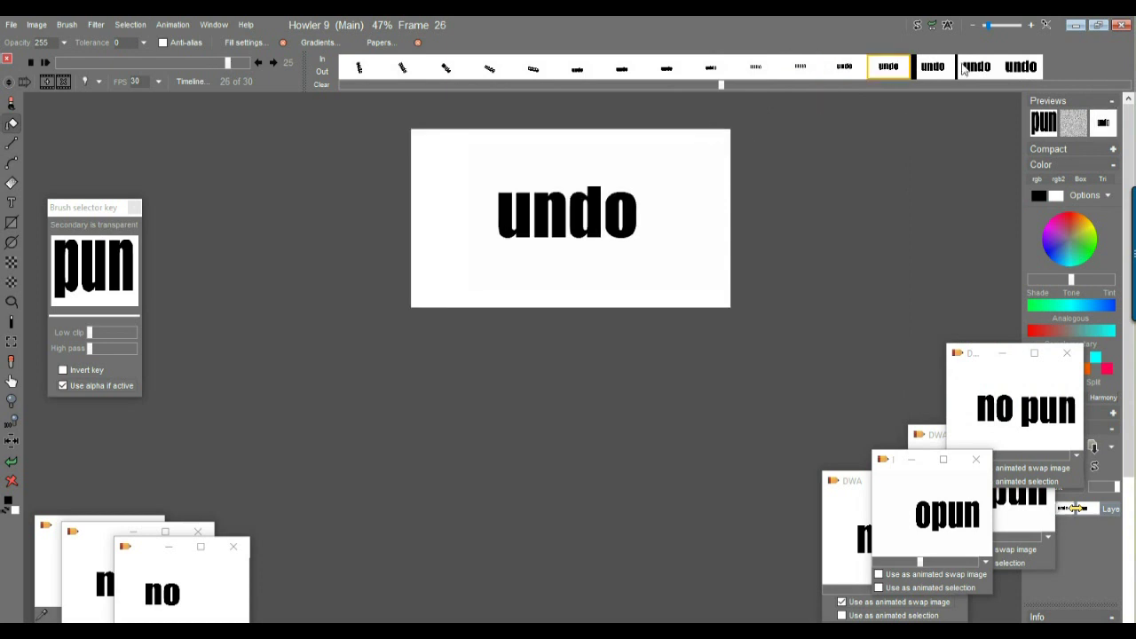
Fill the black strip beside the "undo" text on frames 27 and 28 with white
left_click(935, 64)
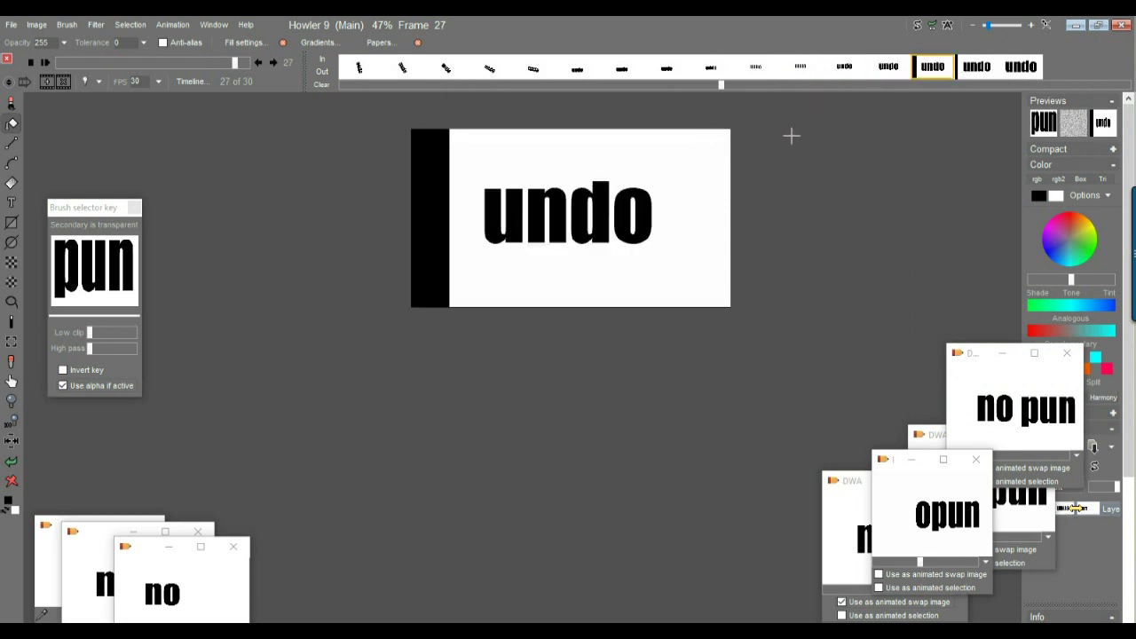
left_click(432, 146)
left_click(974, 71)
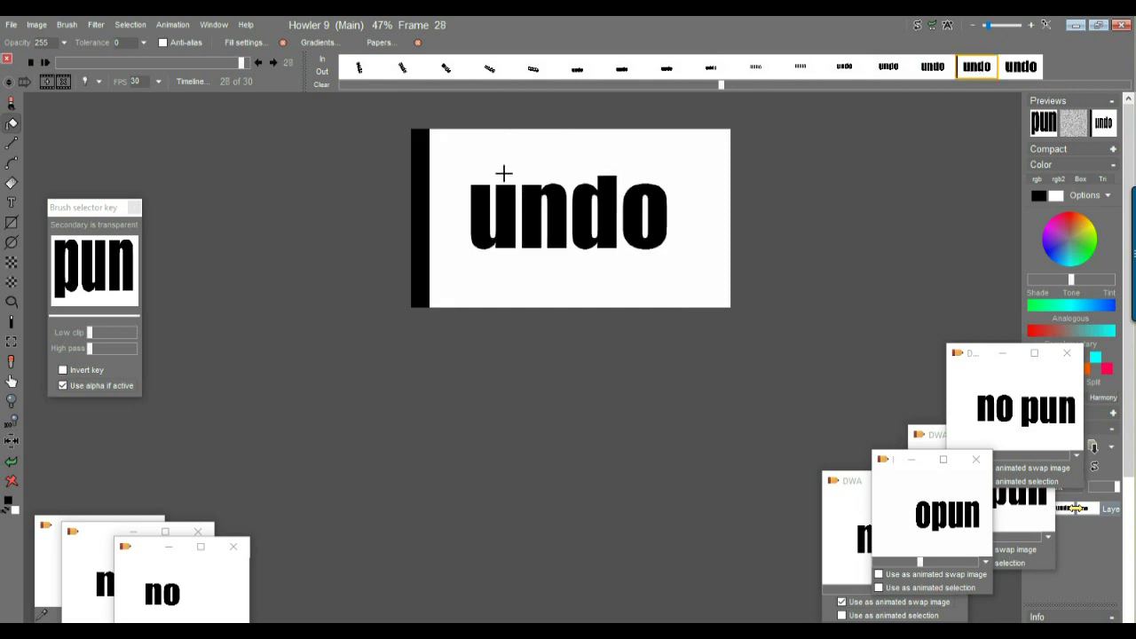
left_click(419, 153)
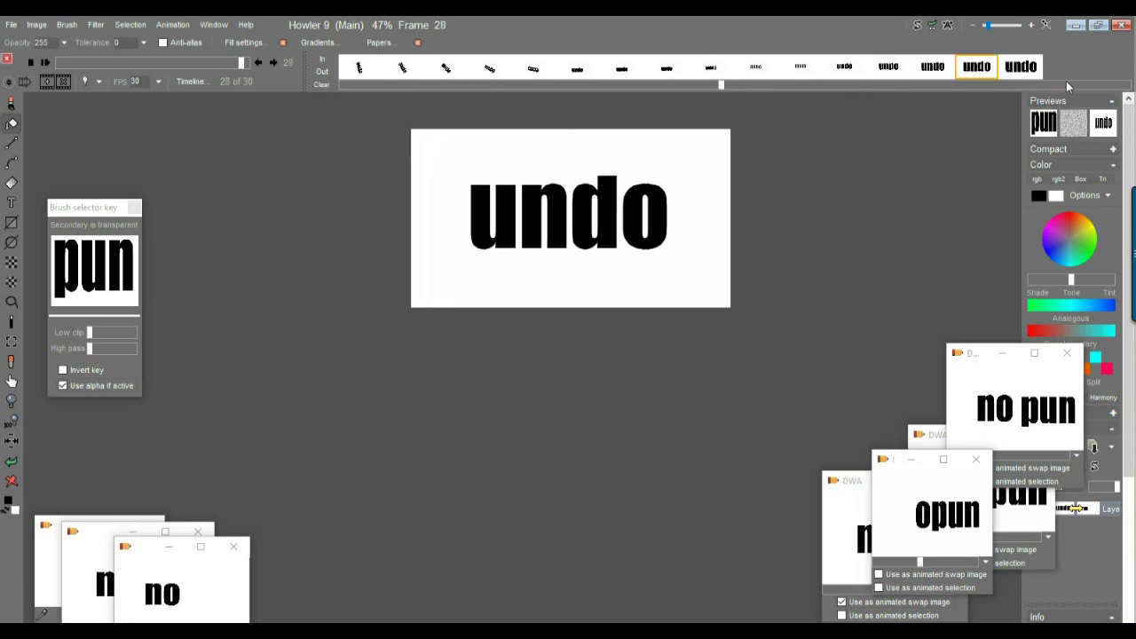
Play and scrub through the animation from frame 0 to frame 29 to check the white backgrounds
left_click(1021, 71)
left_click_drag(1025, 69, 274, 83)
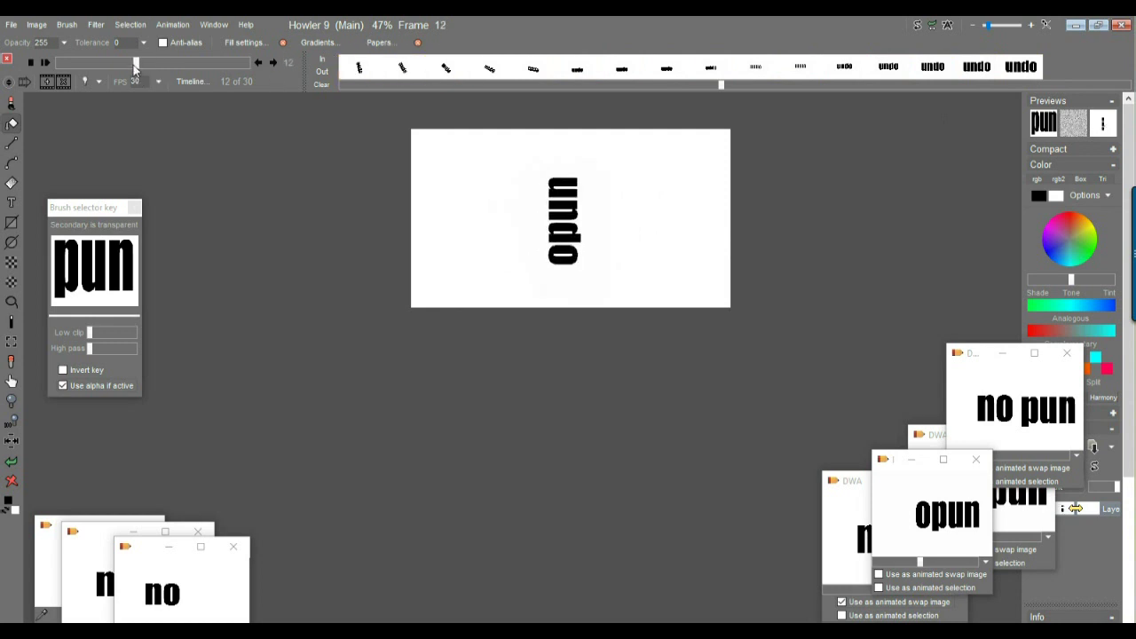
left_click_drag(135, 67, 50, 64)
left_click(44, 63)
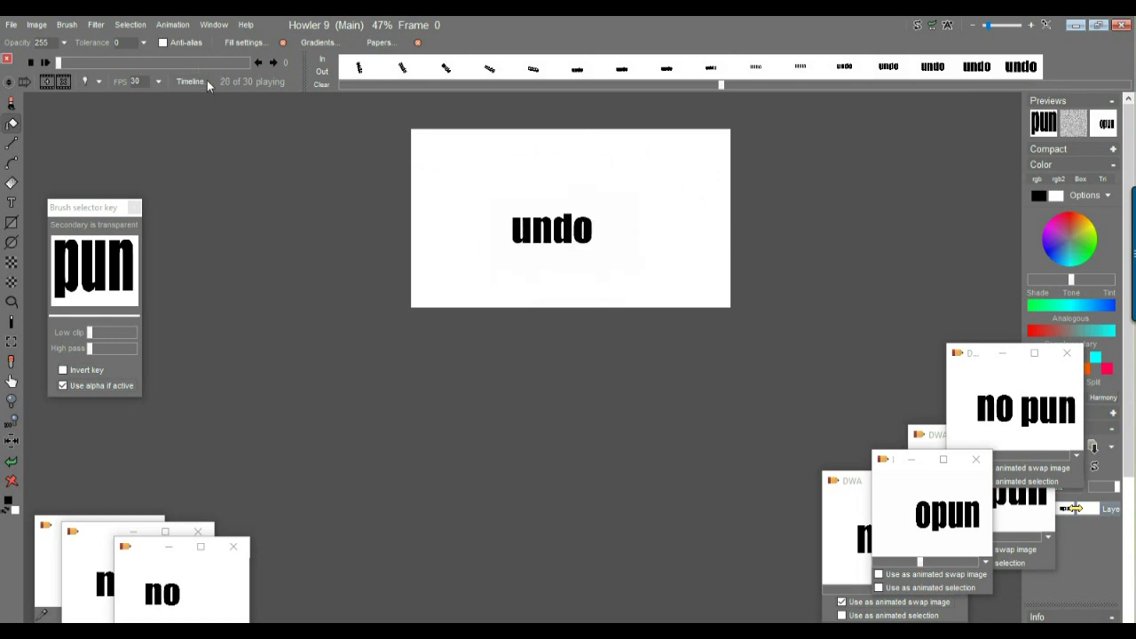
left_click_drag(116, 63, 248, 63)
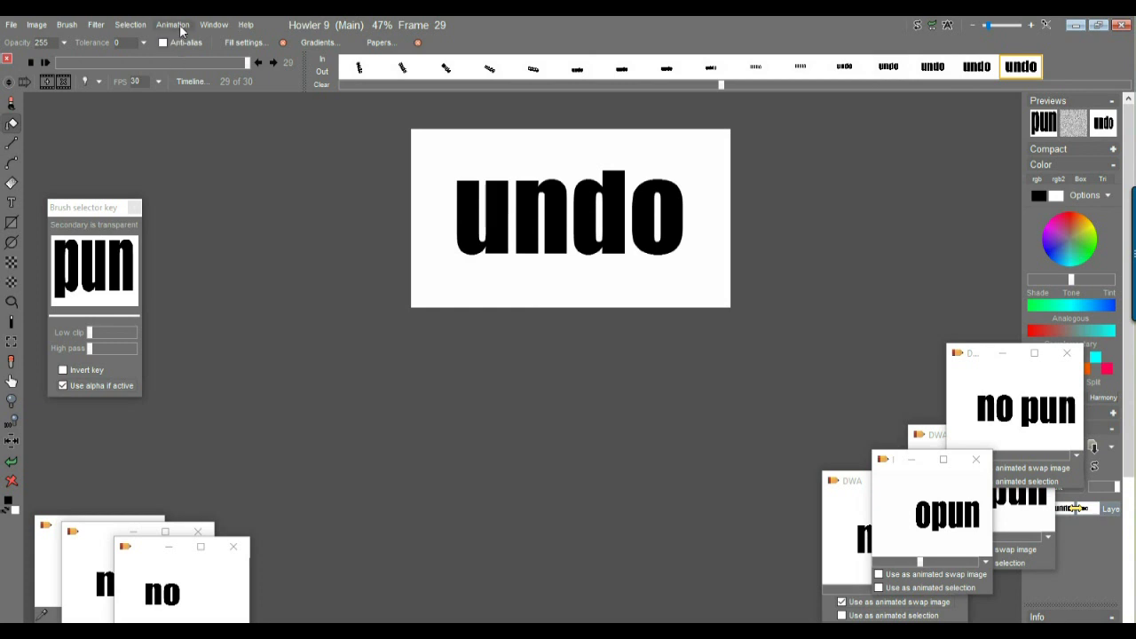
Store the cleaned "opun" to "undo" animation to memory
left_click(172, 24)
mouse_move(300, 87)
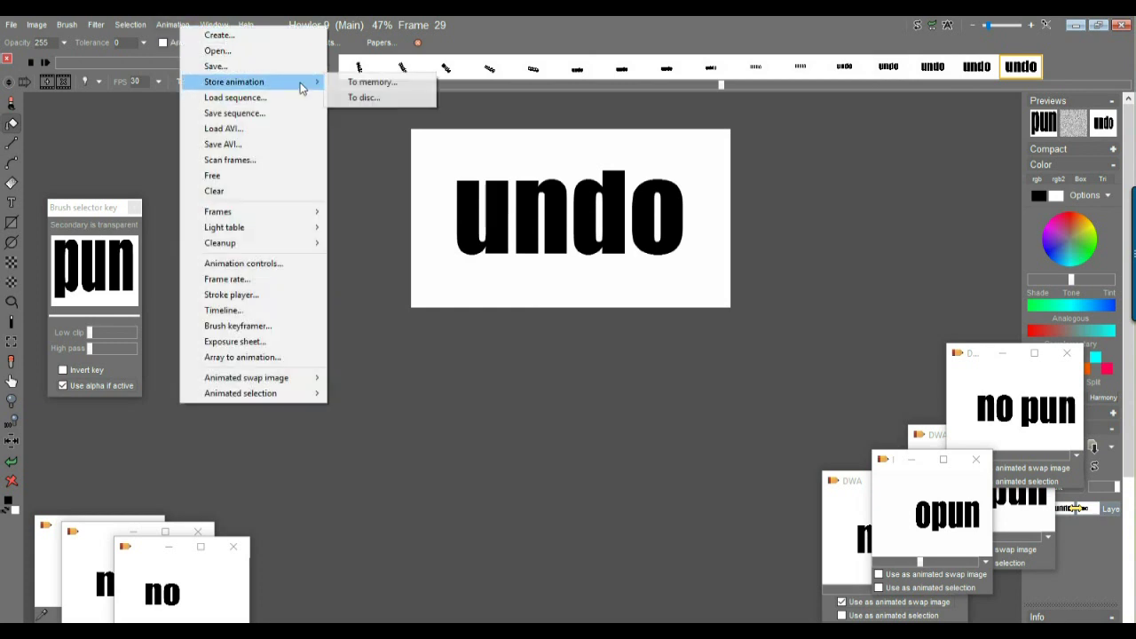
left_click(366, 82)
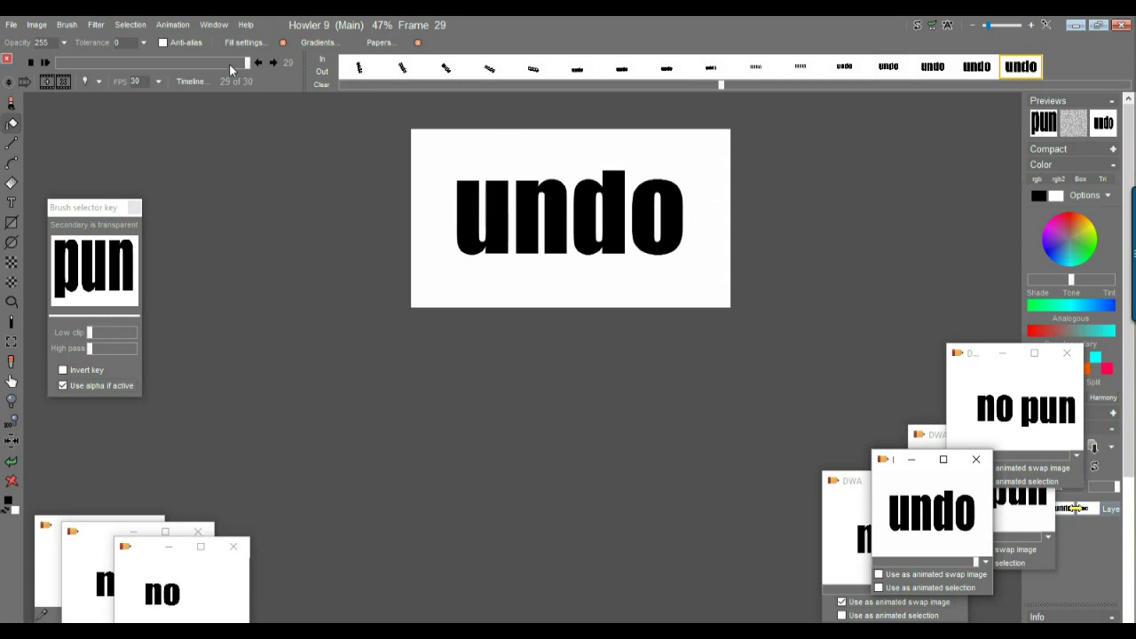
left_click(172, 24)
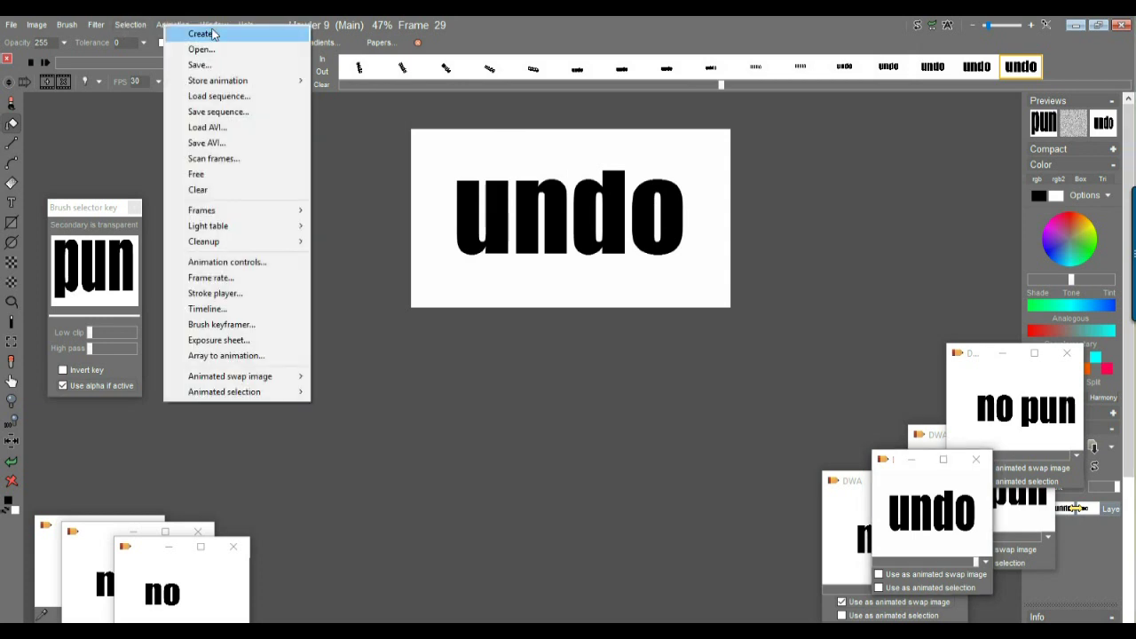
left_click(437, 28)
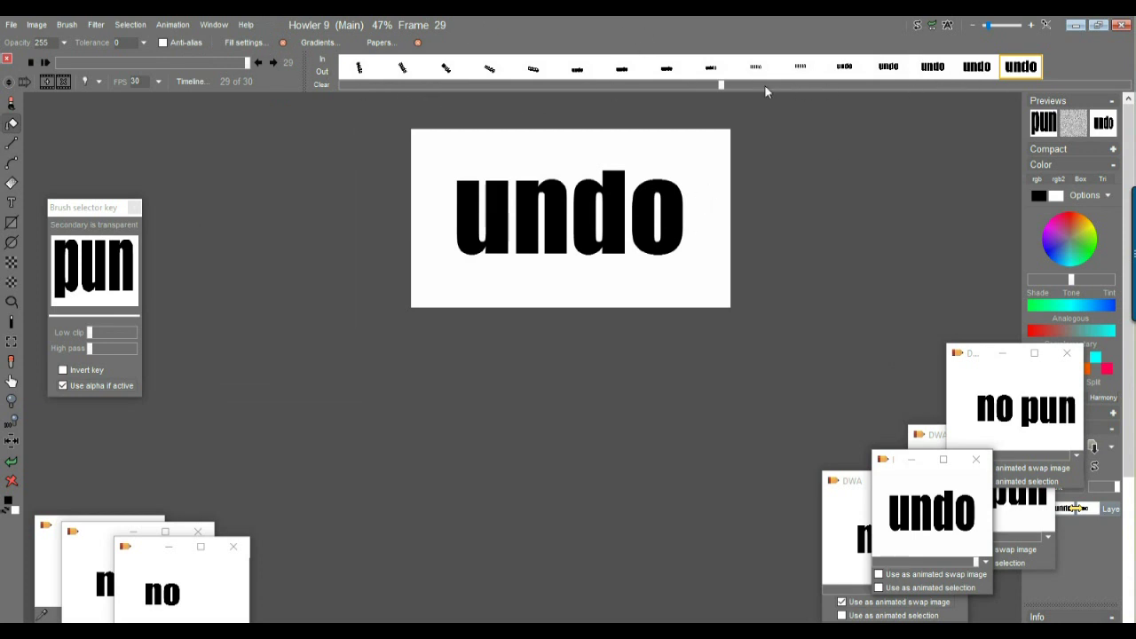
Copy the final "undo" frame 29 and insert the copy before it
left_click_drag(727, 85, 894, 85)
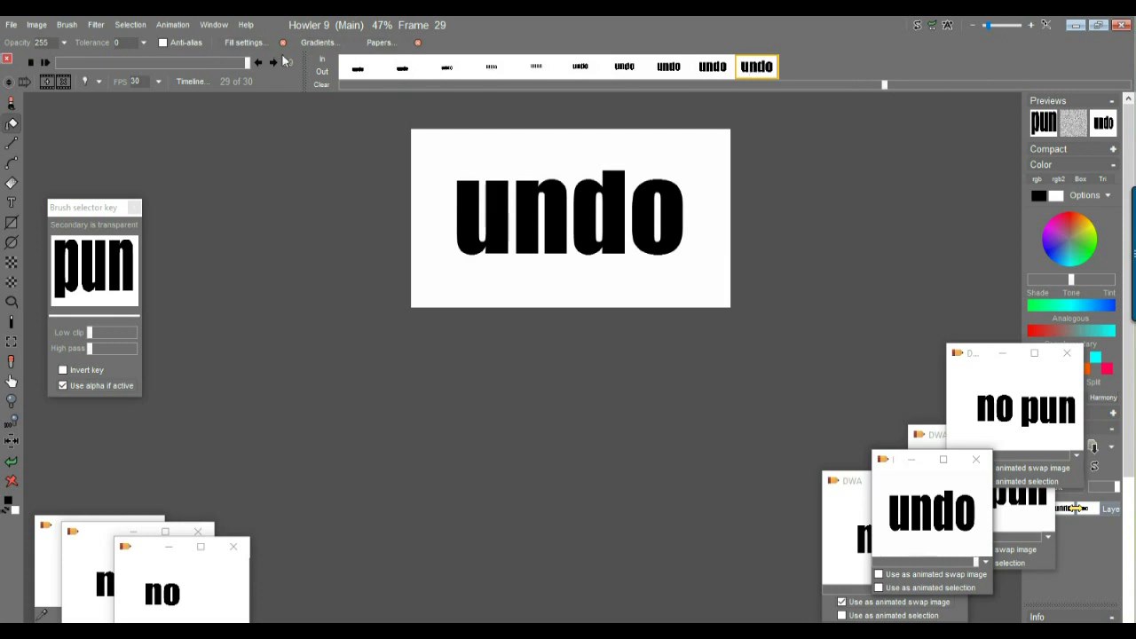
right_click(762, 67)
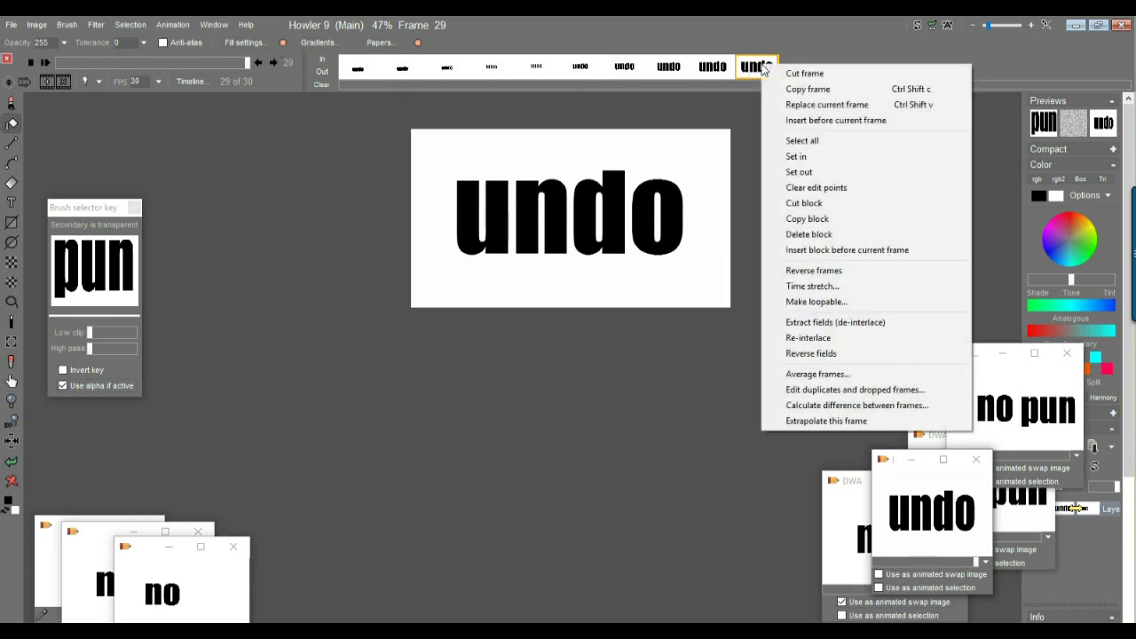
left_click(821, 89)
right_click(765, 68)
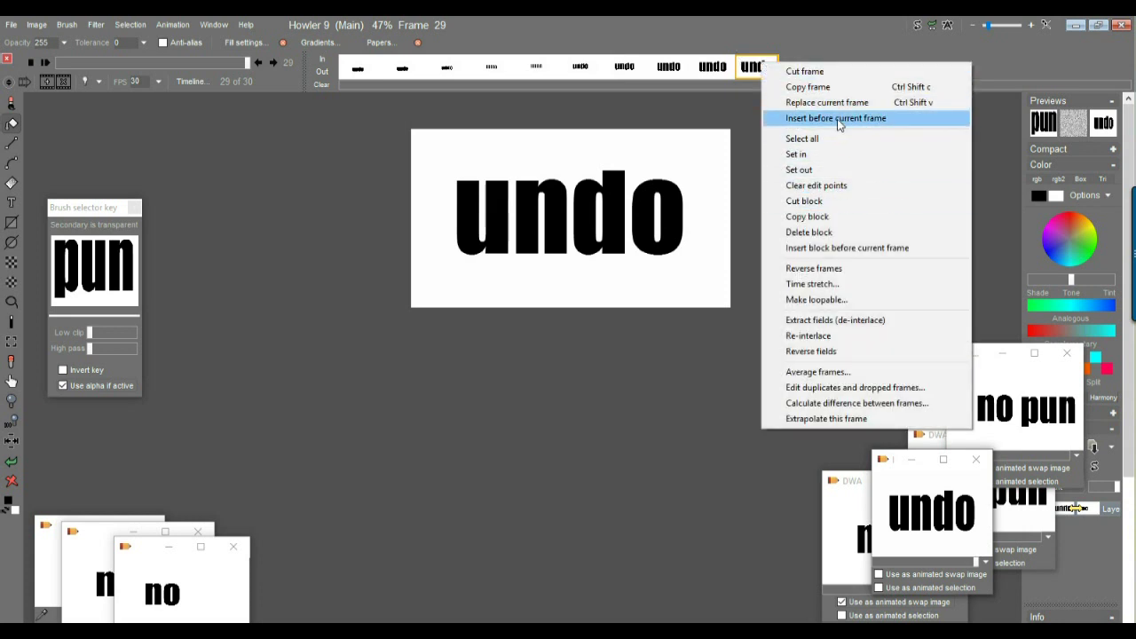
left_click(838, 119)
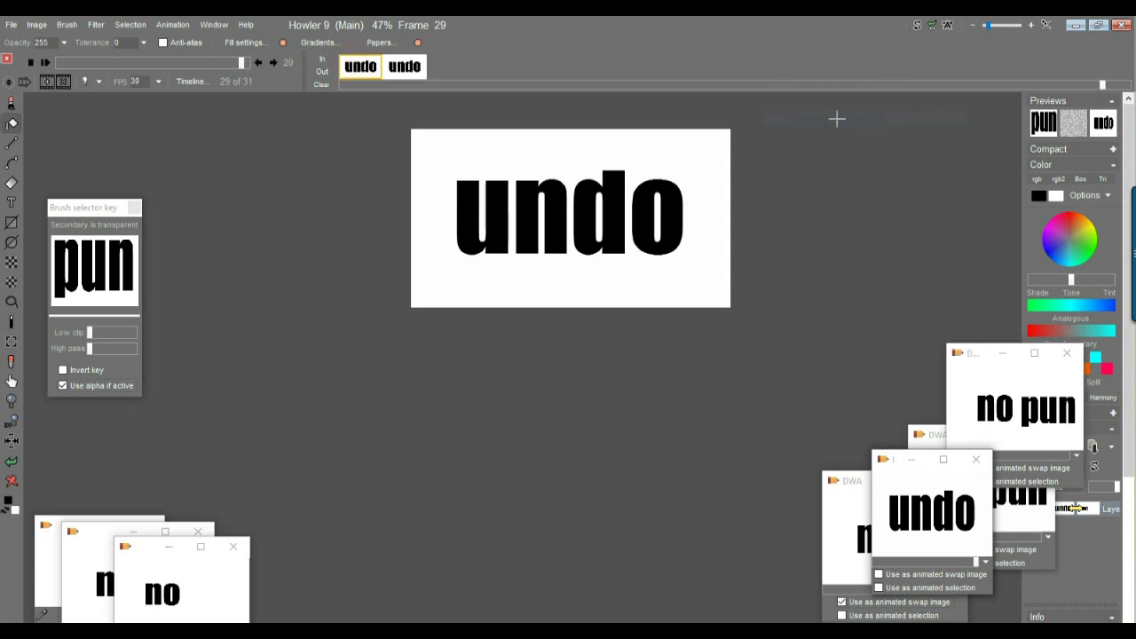
Insert another copy of the "undo" frame before the last frame, frame 30
left_click(408, 72)
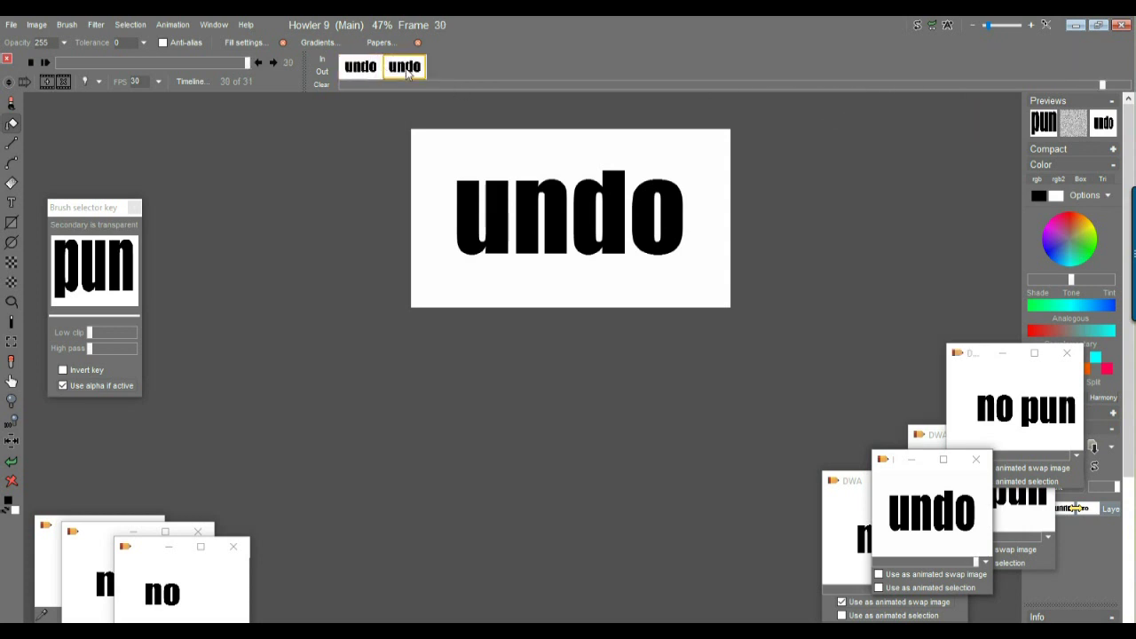
left_click_drag(1101, 86, 1059, 91)
left_click(497, 69)
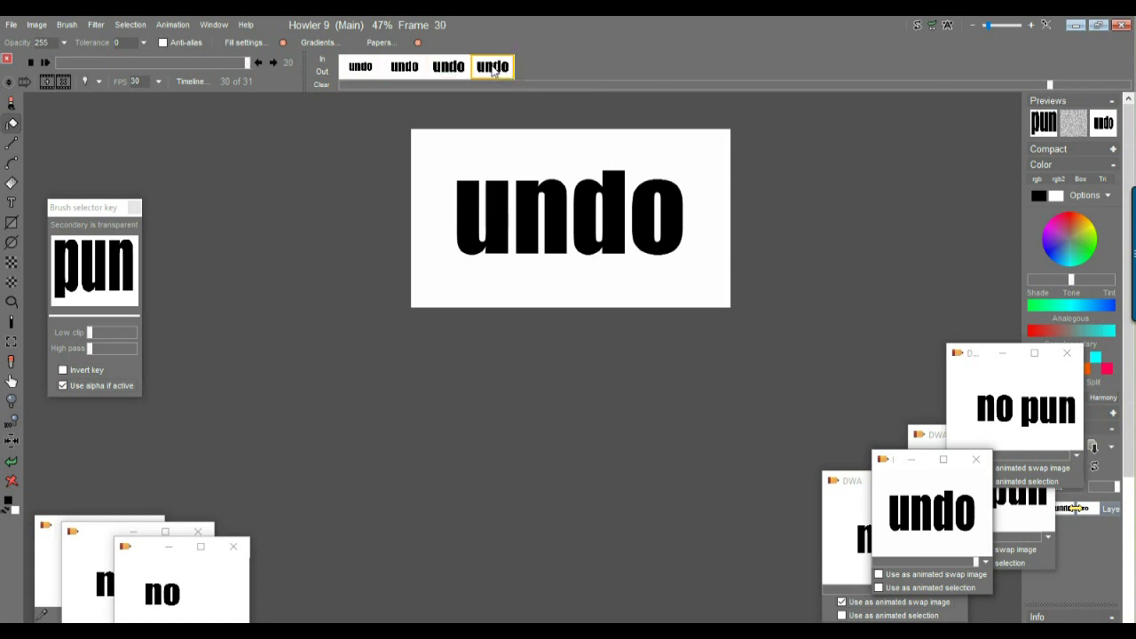
right_click(495, 72)
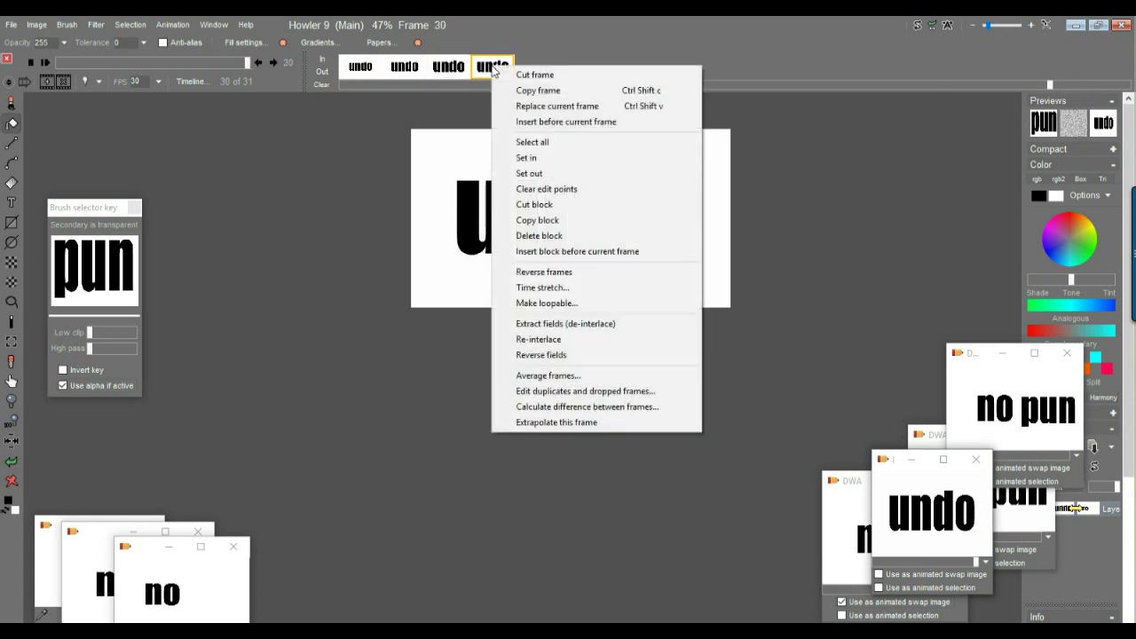
left_click(564, 122)
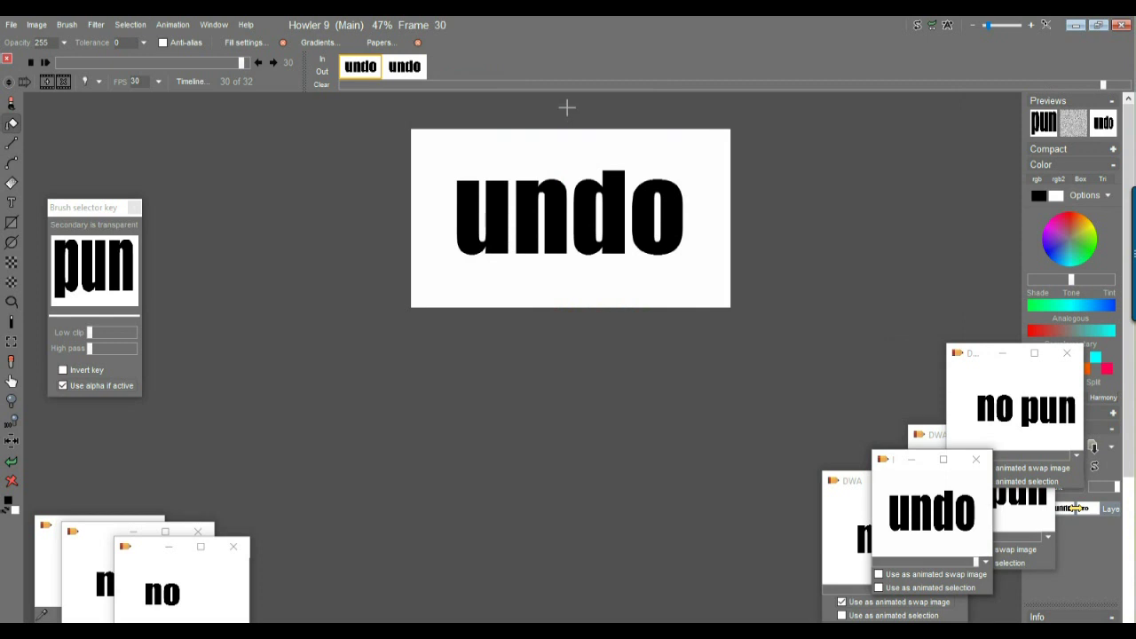
Mark the three identical "undo" frames as a block, with the in point at frame 29 and the out point at frame 31
left_click_drag(1103, 86, 1053, 85)
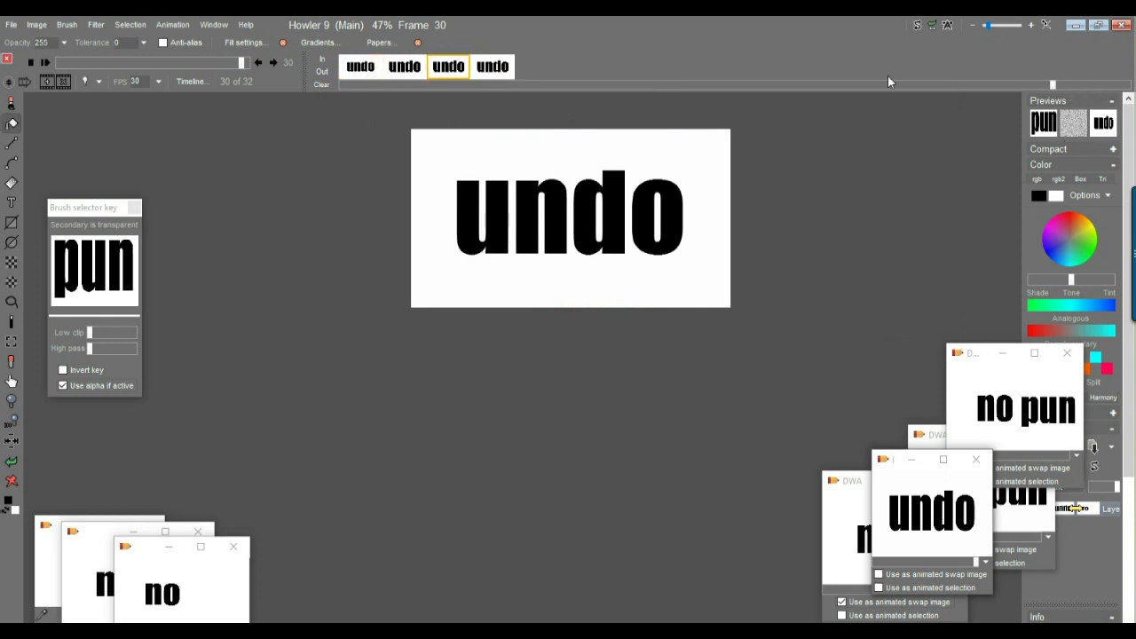
left_click(402, 71)
left_click(460, 71)
key("Right")
left_click(399, 74)
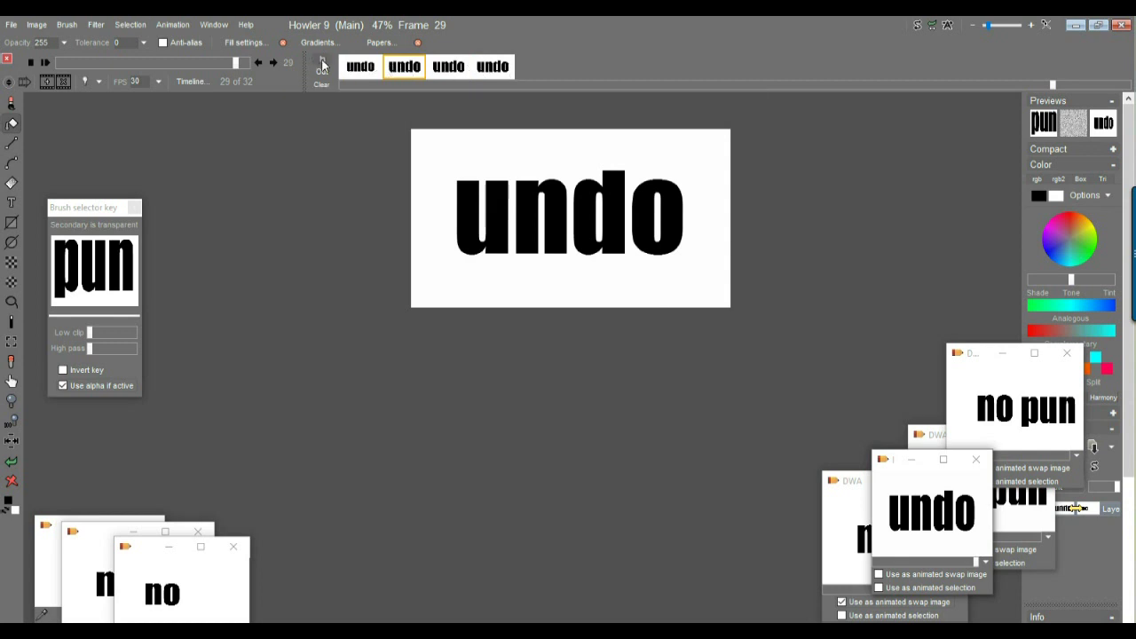
left_click(504, 71)
left_click(321, 77)
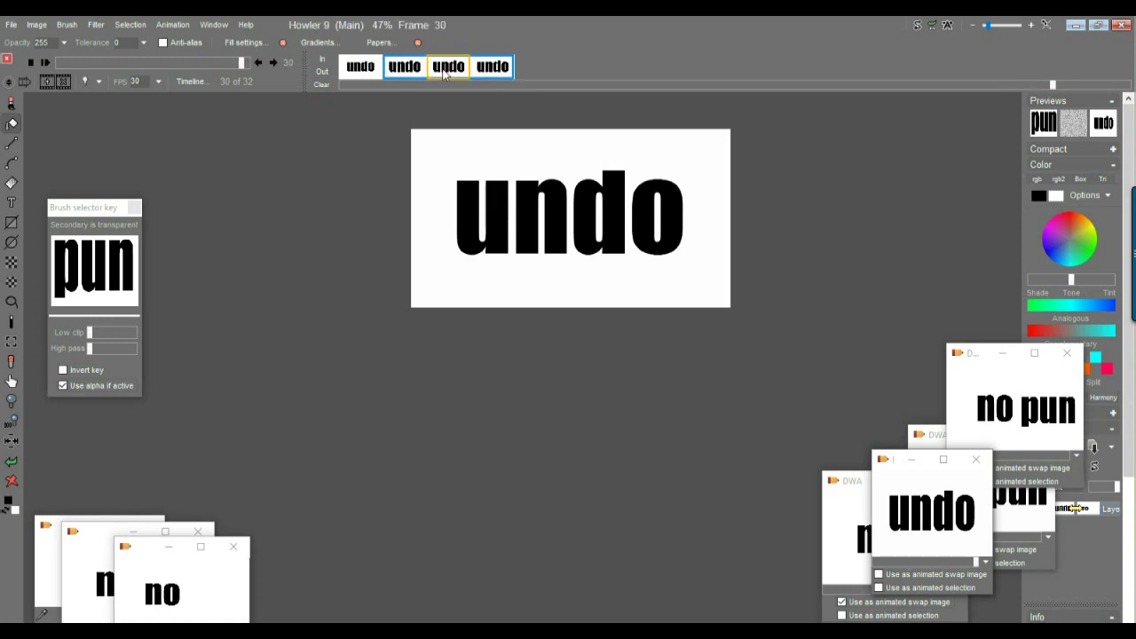
Copy the marked block of "undo" frames and insert the copied block before frame 31
right_click(446, 75)
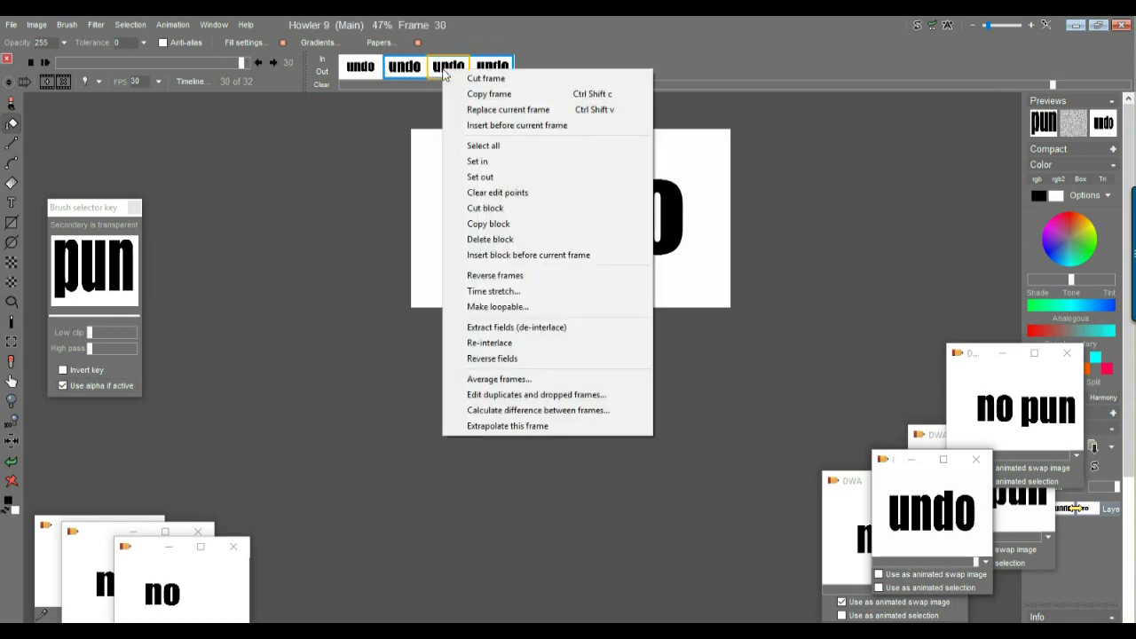
left_click(503, 227)
left_click(494, 64)
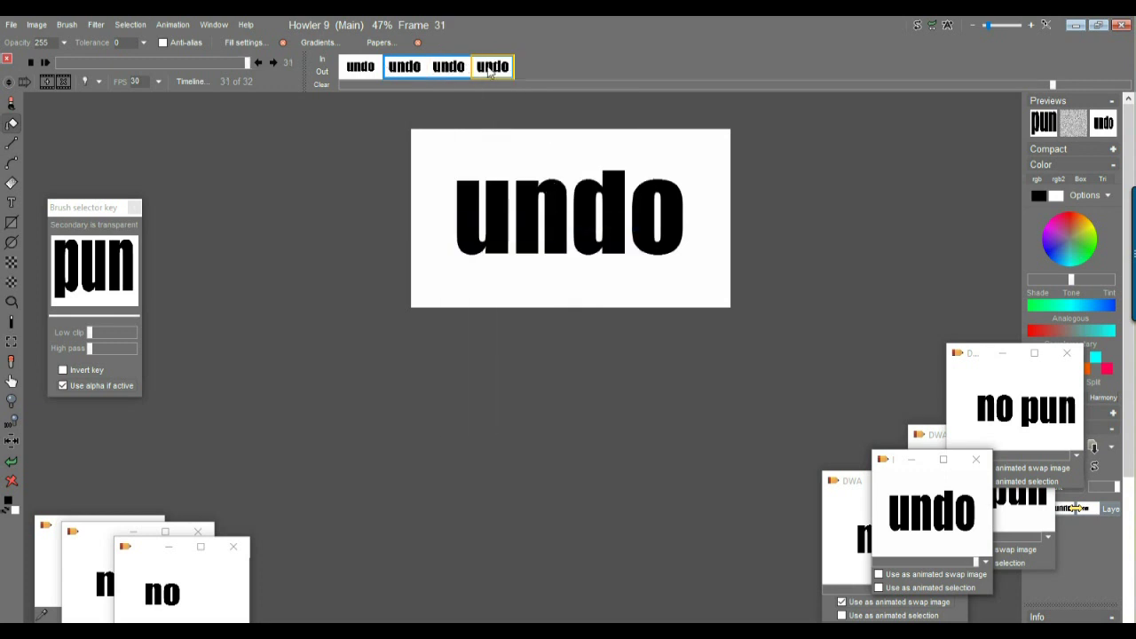
right_click(489, 73)
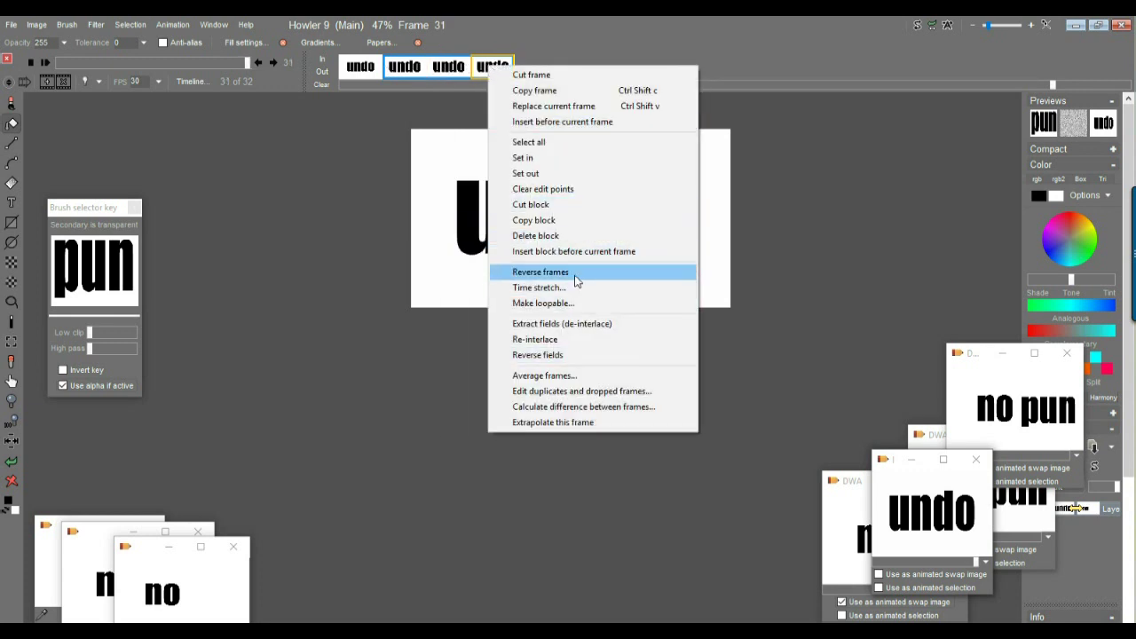
left_click(633, 253)
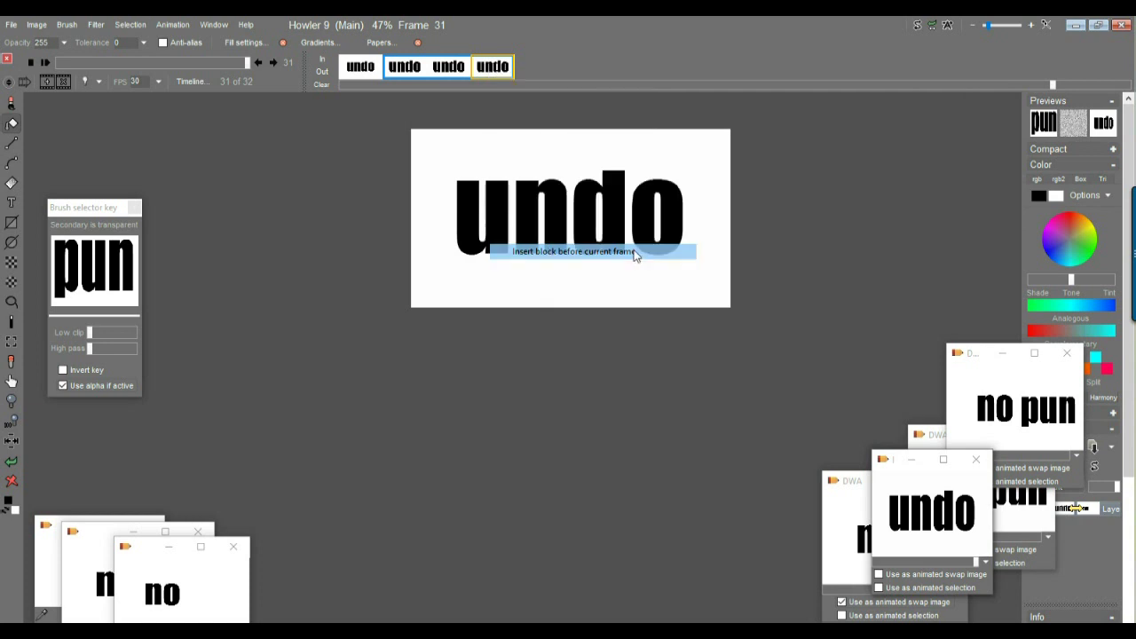
Extend the marked block of "undo" frames by setting its out point at the last frame, frame 33
left_click_drag(1059, 82, 983, 82)
left_click(494, 69)
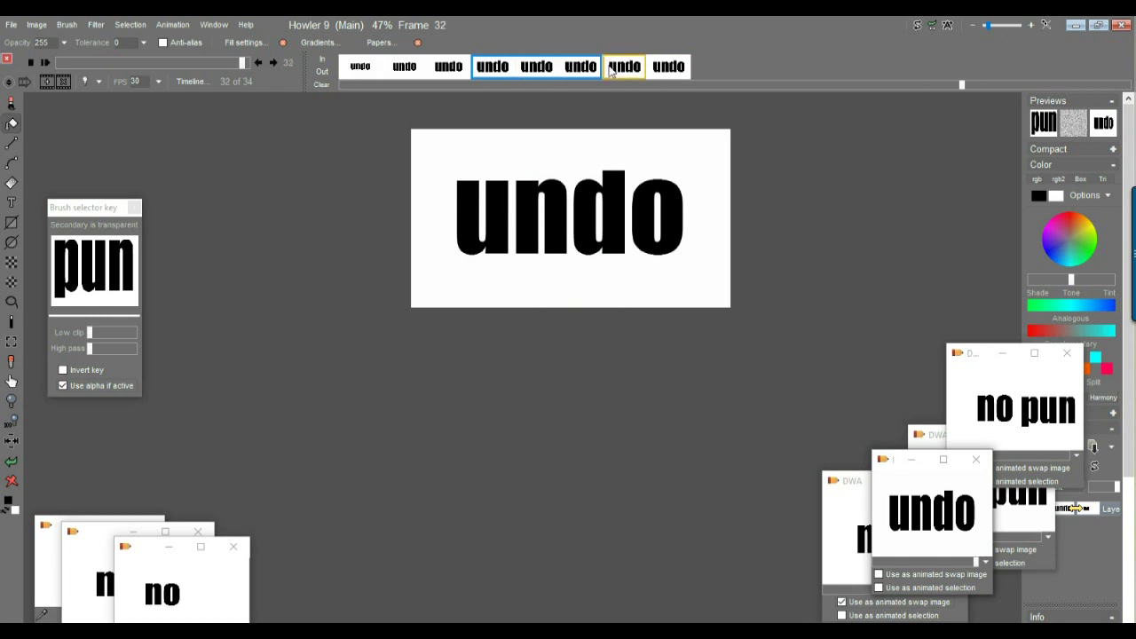
left_click(673, 68)
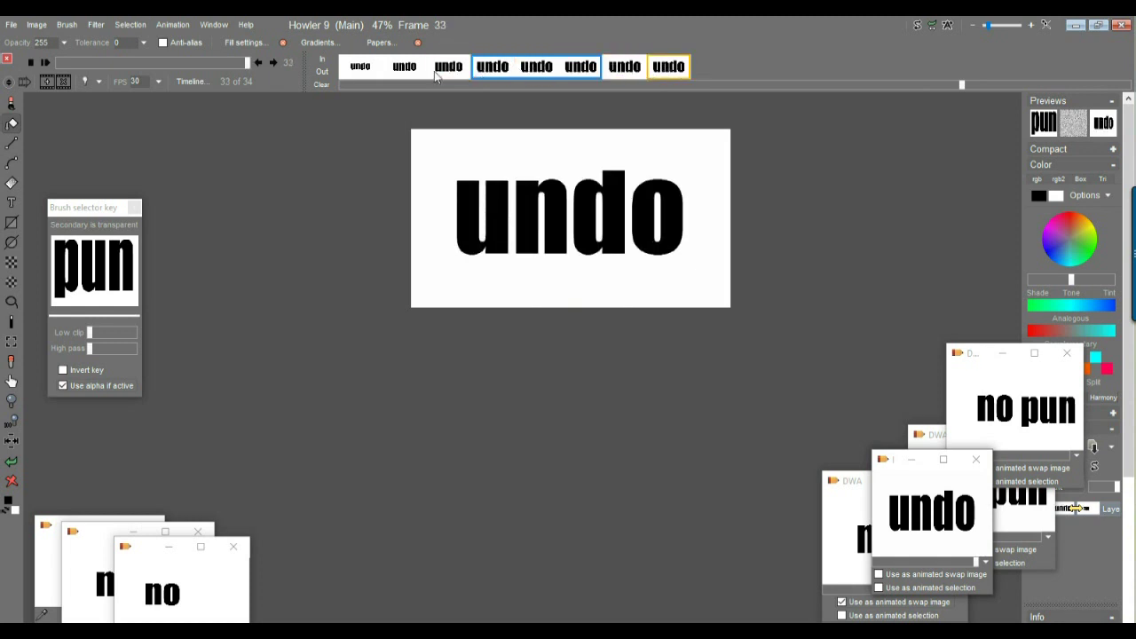
left_click(324, 75)
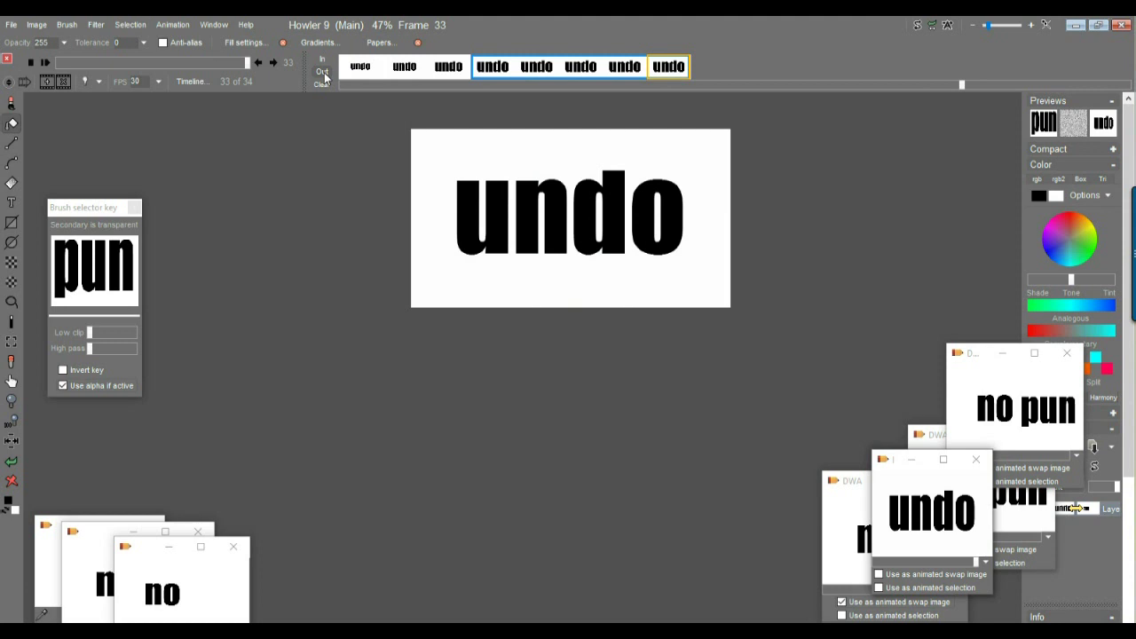
Copy the extended block and insert the copy before the last frame, frame 33
right_click(624, 63)
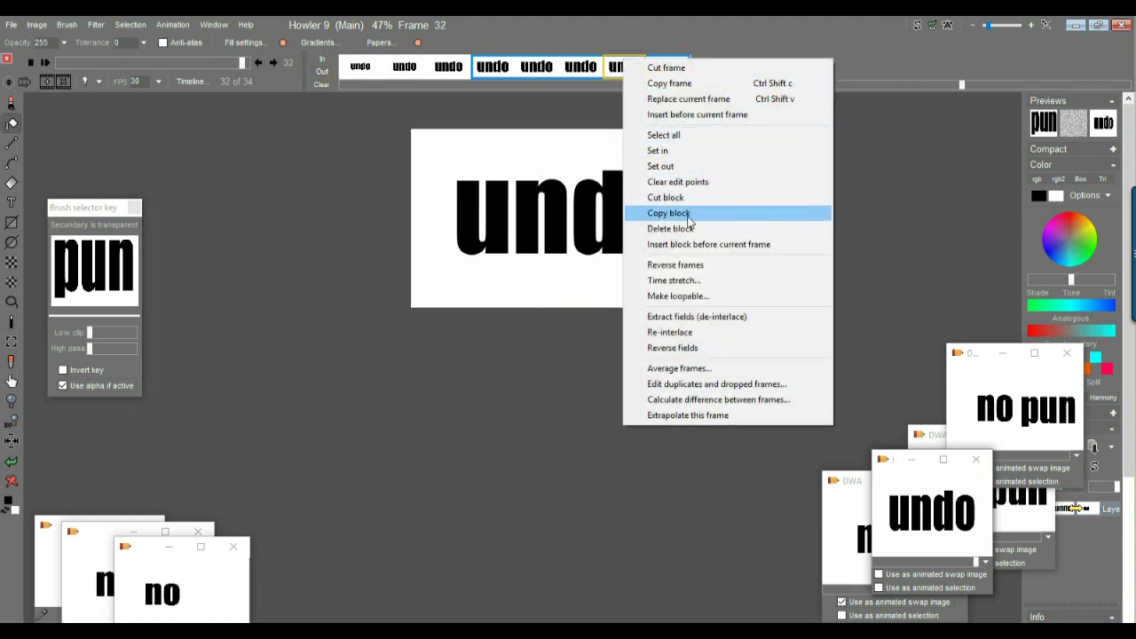
left_click(689, 221)
right_click(672, 65)
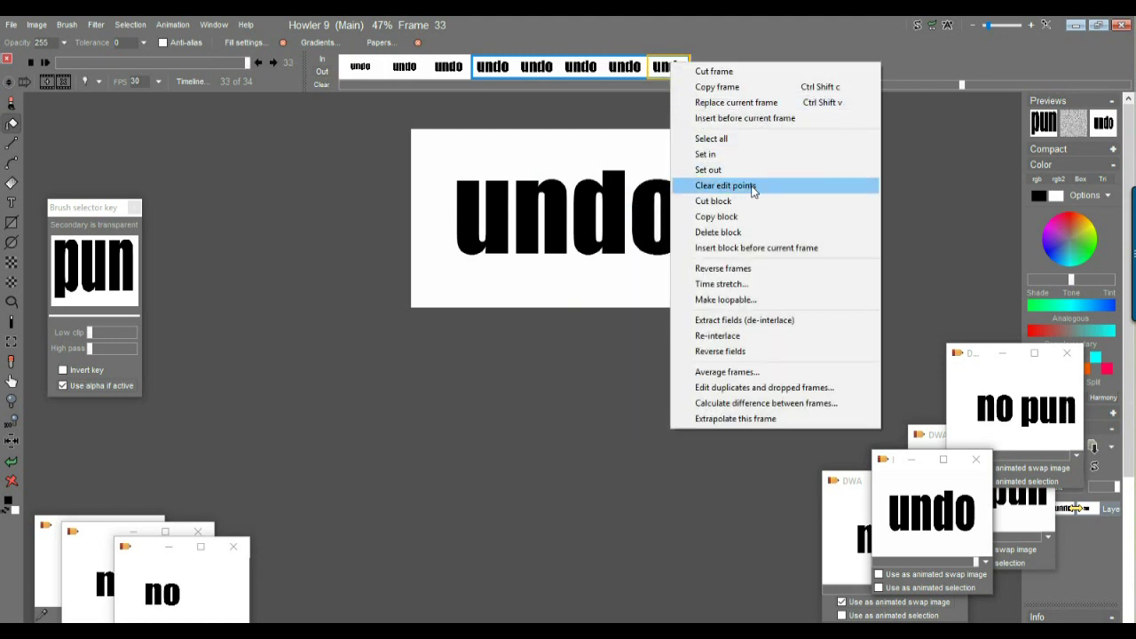
left_click(744, 248)
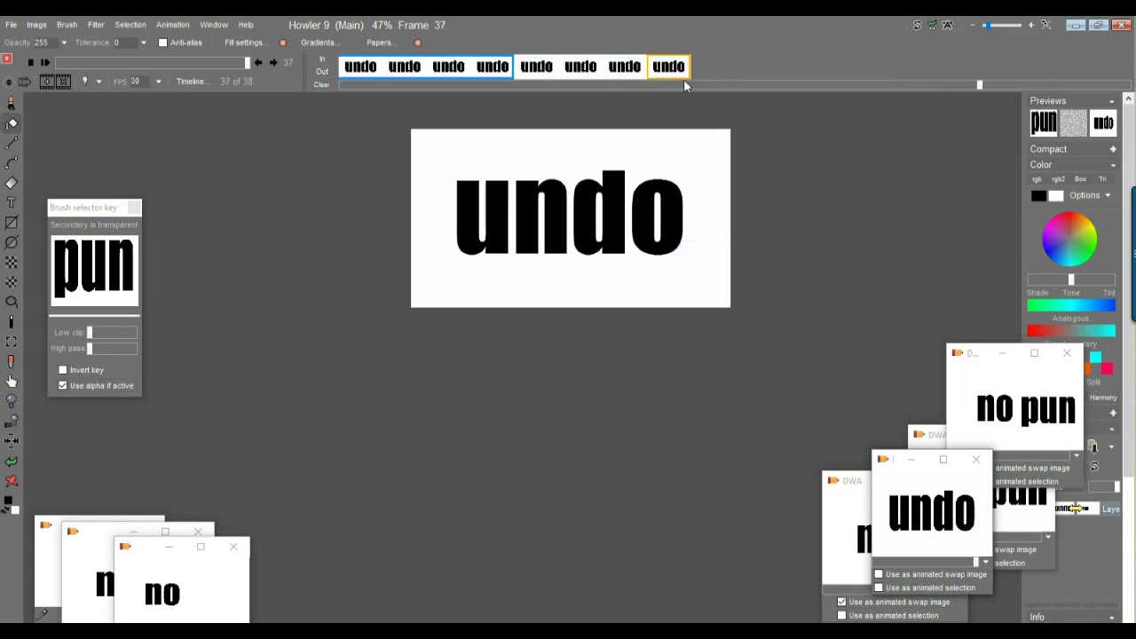
Extend the marked block's out point to frame 37 and insert a copy of the block before that frame
left_click(323, 73)
left_click_drag(979, 86, 907, 88)
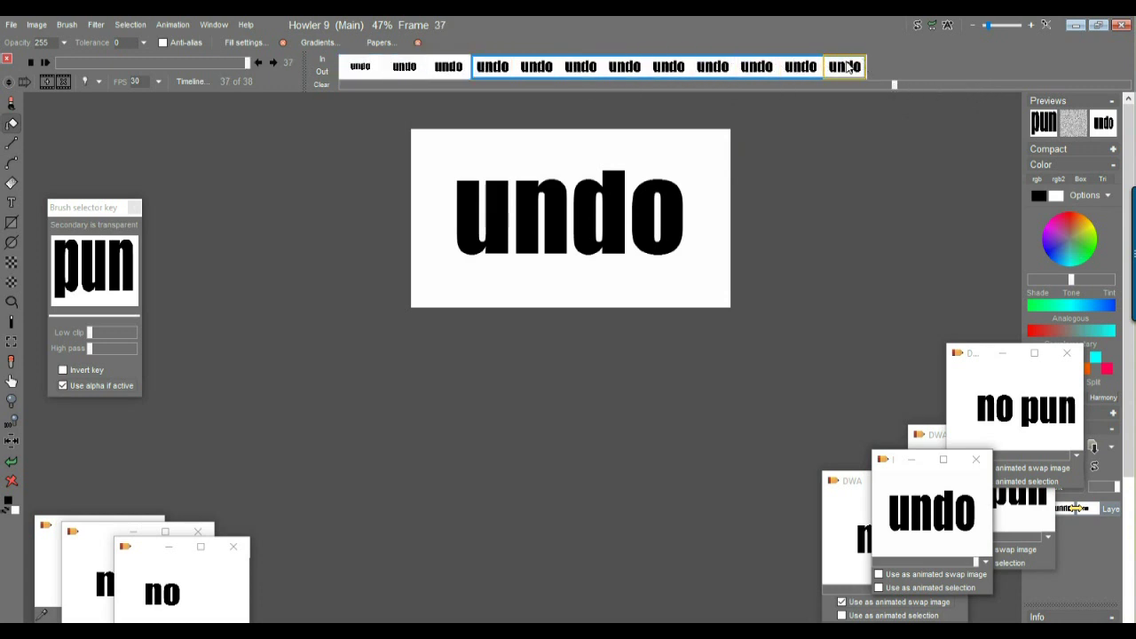
right_click(846, 64)
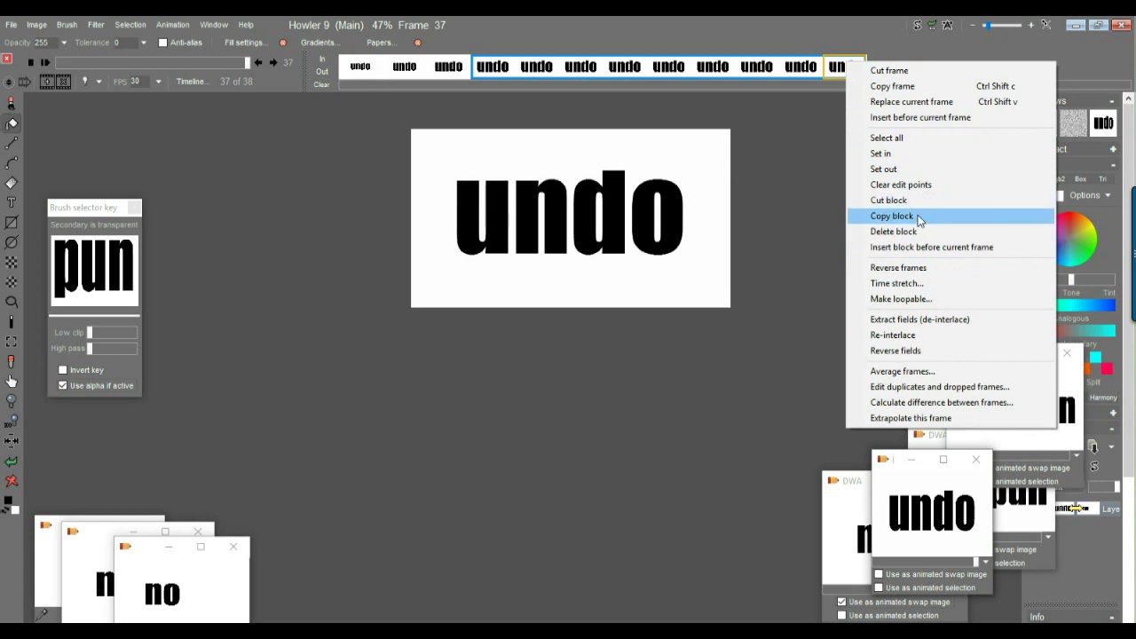
left_click(919, 217)
right_click(848, 69)
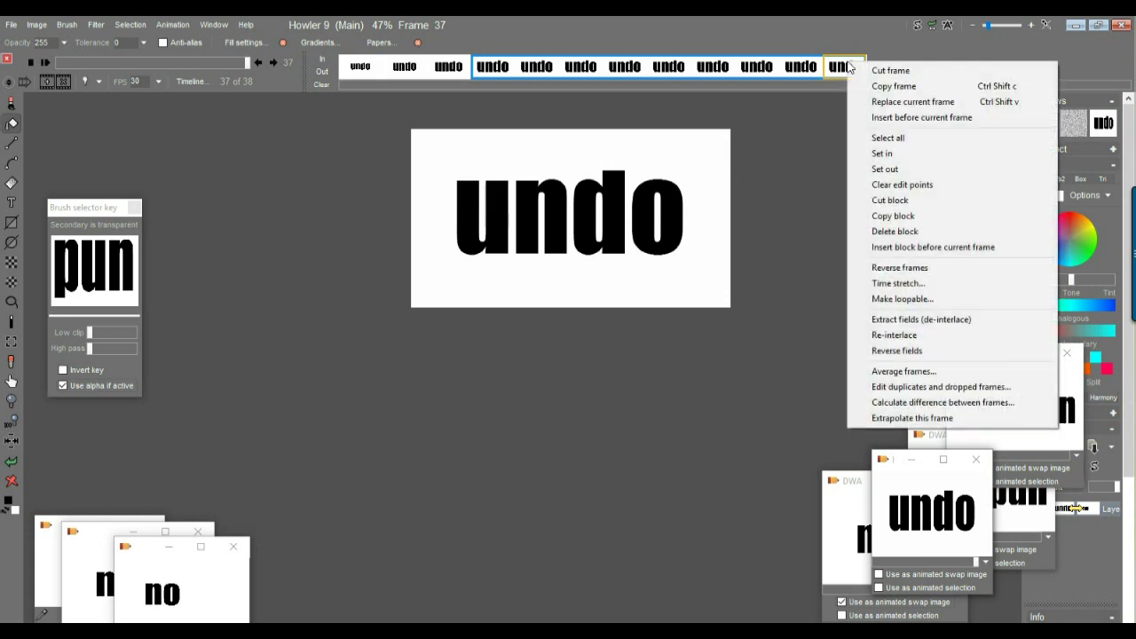
left_click(901, 248)
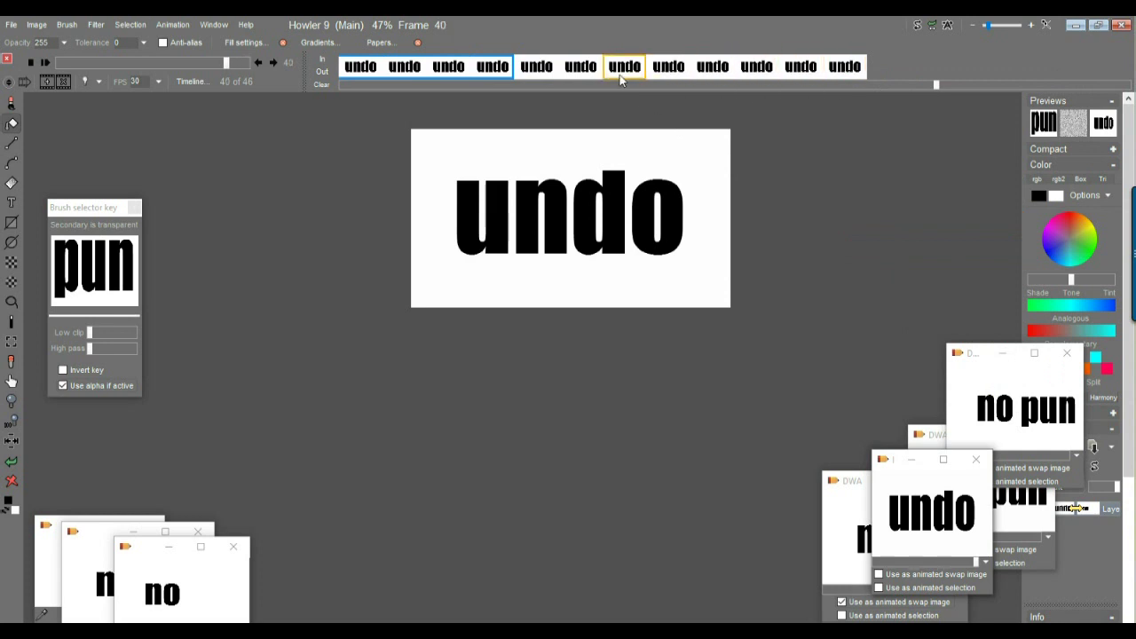
Play back and scrub through the extended animation to check how long the final "undo" holds
left_click(801, 67)
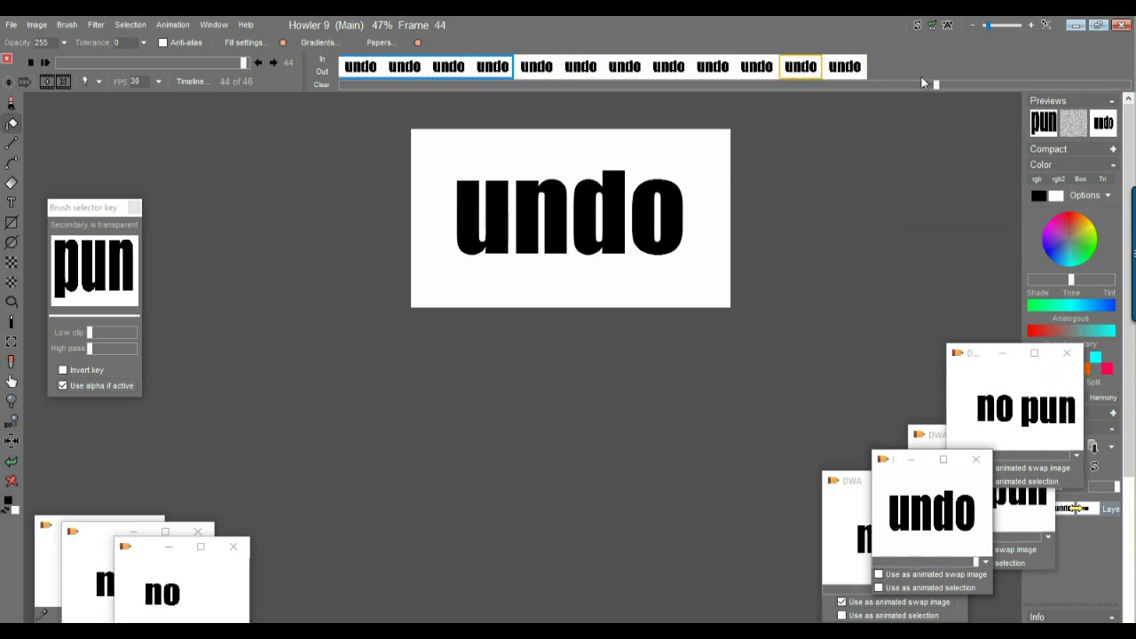
left_click_drag(935, 84, 814, 85)
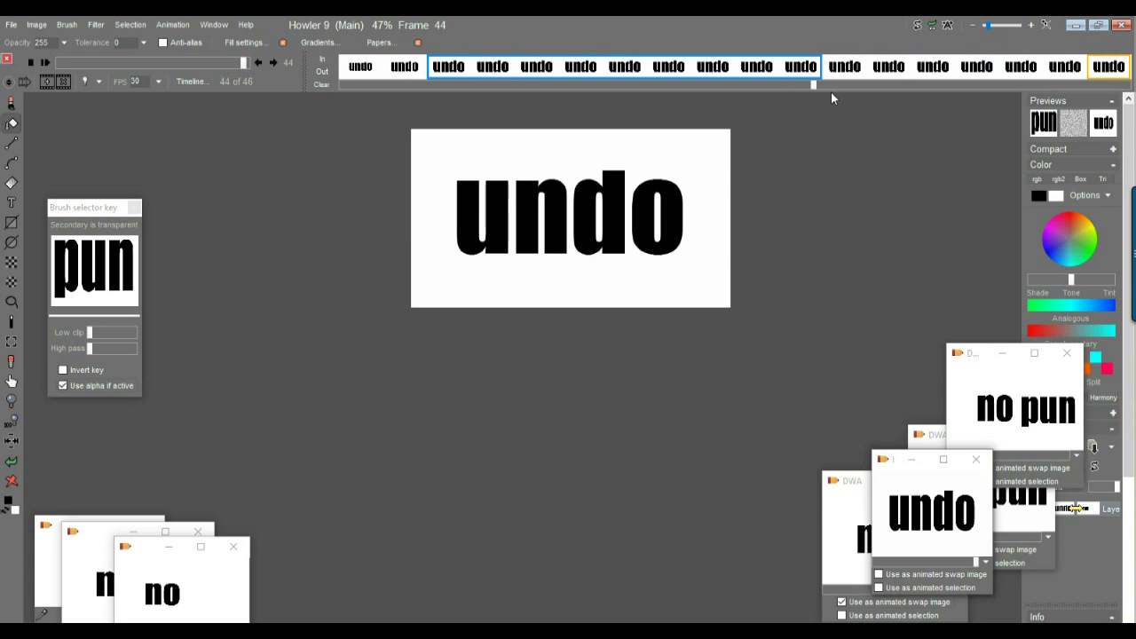
left_click(477, 73)
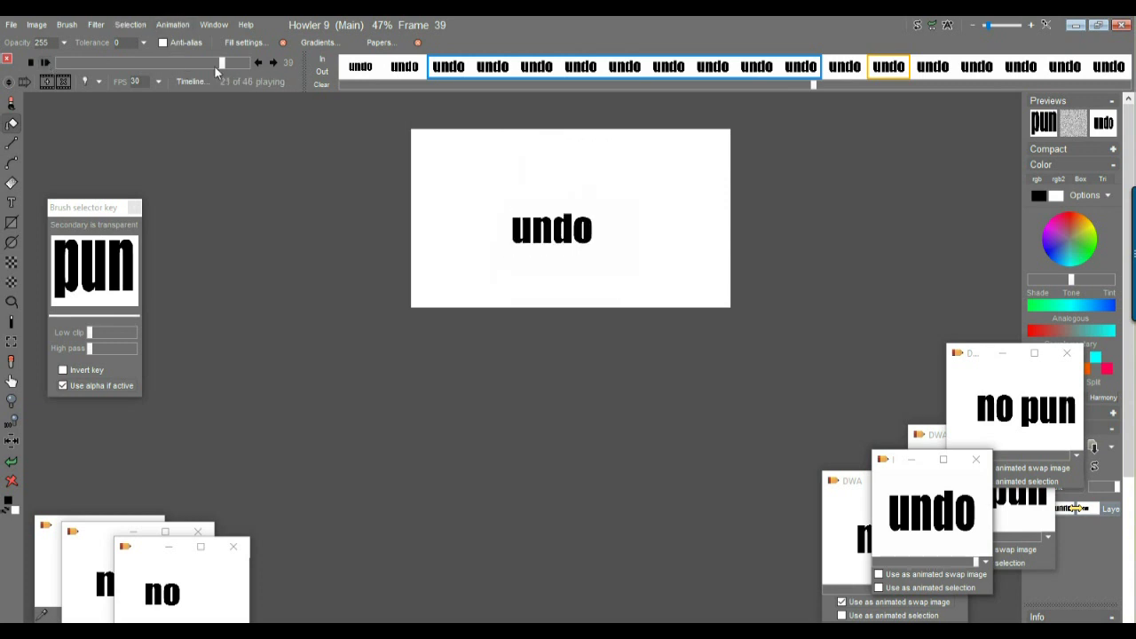
mouse_move(222, 63)
left_mouse_down()
mouse_move(247, 65)
mouse_move(140, 59)
mouse_move(209, 62)
left_mouse_up()
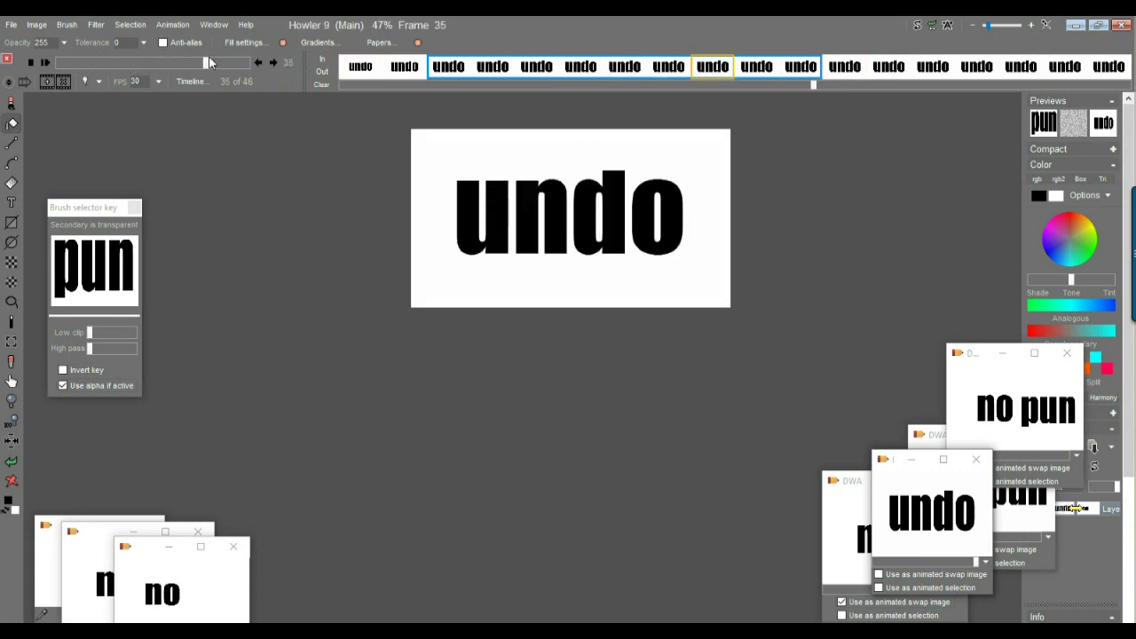
left_click(45, 64)
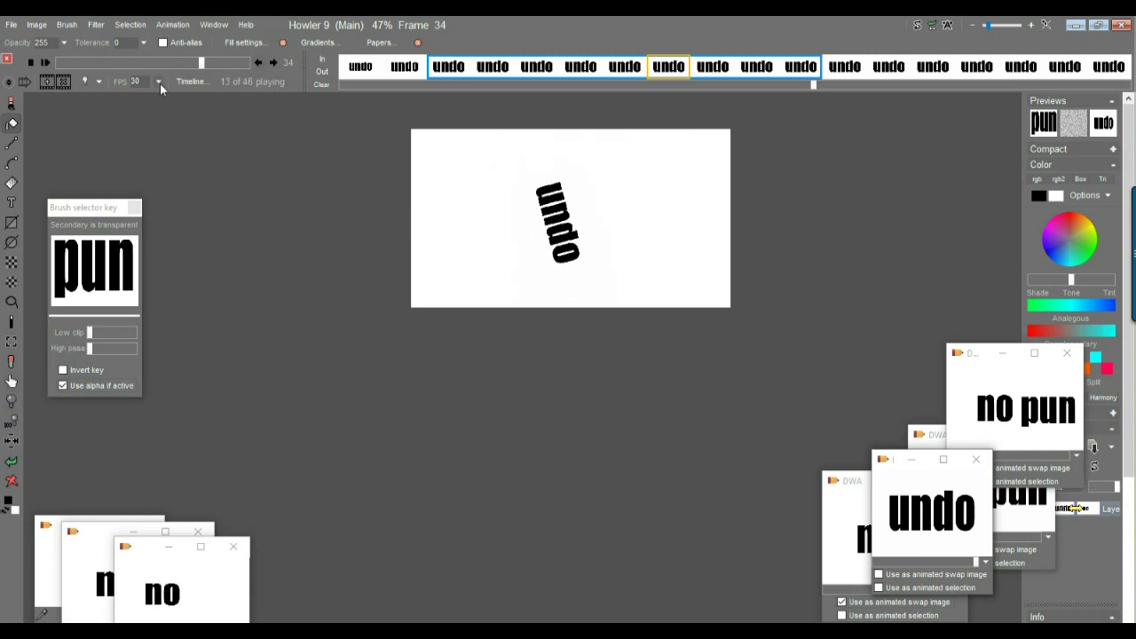
left_click_drag(202, 62, 233, 64)
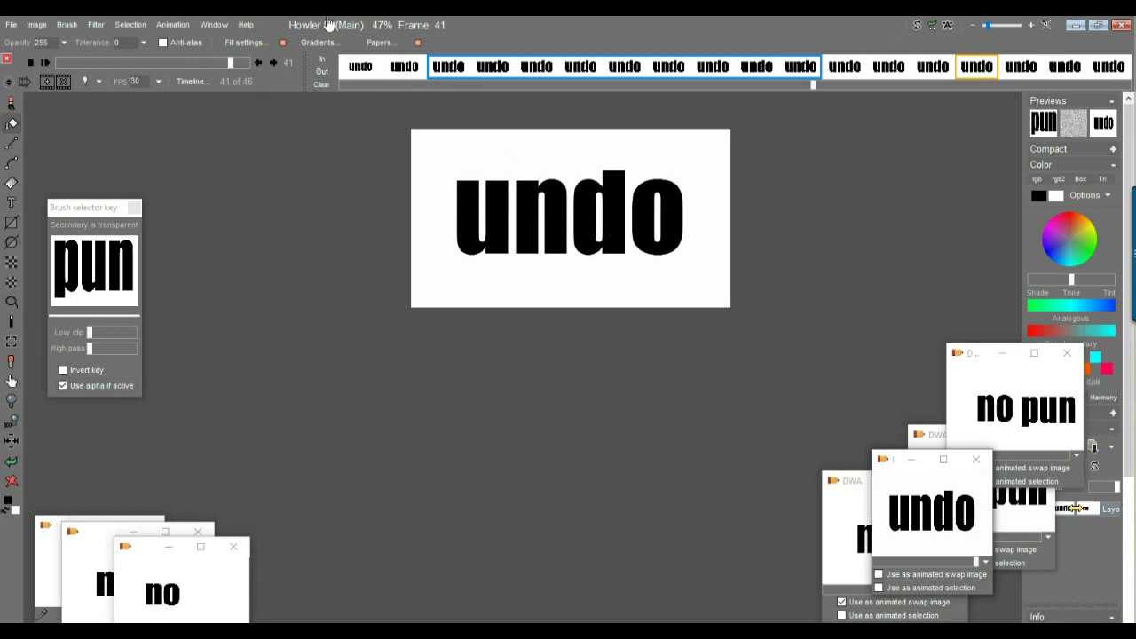
Save the extended animation as the AVI file 011111 in the tutes folder at 30 fps with the Lagarith Lossless Codec
left_click(175, 25)
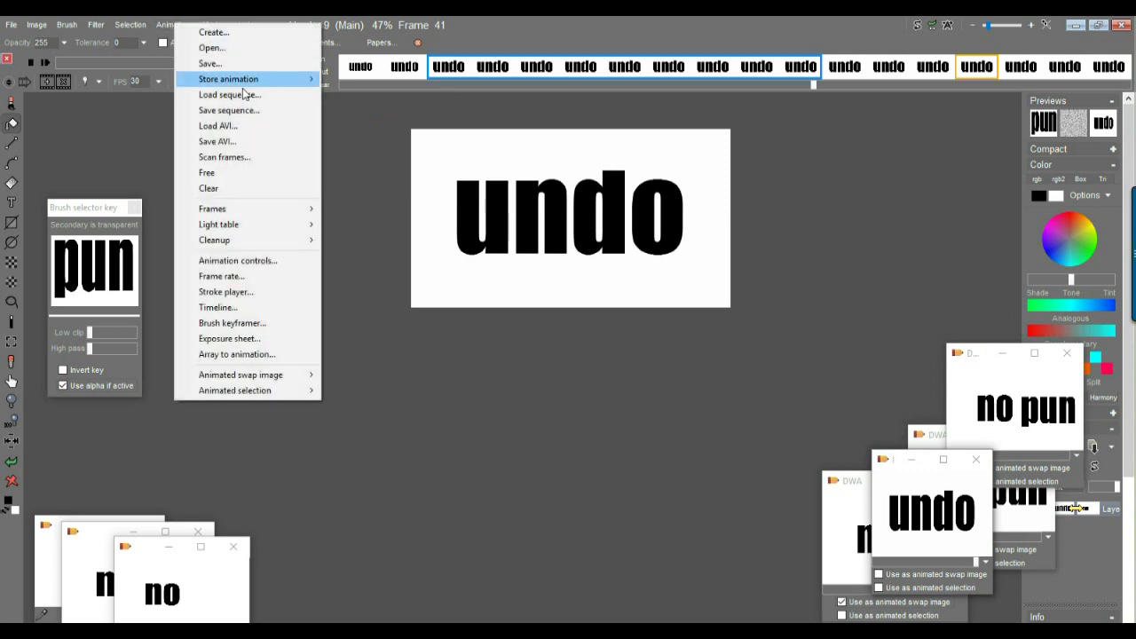
left_click(249, 142)
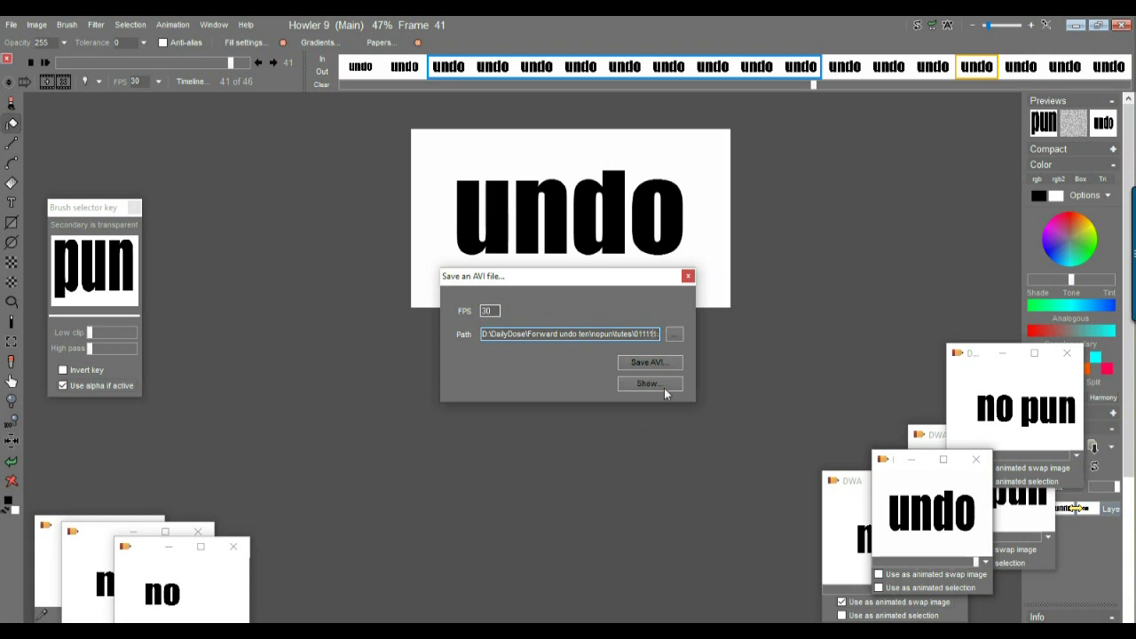
left_click(655, 362)
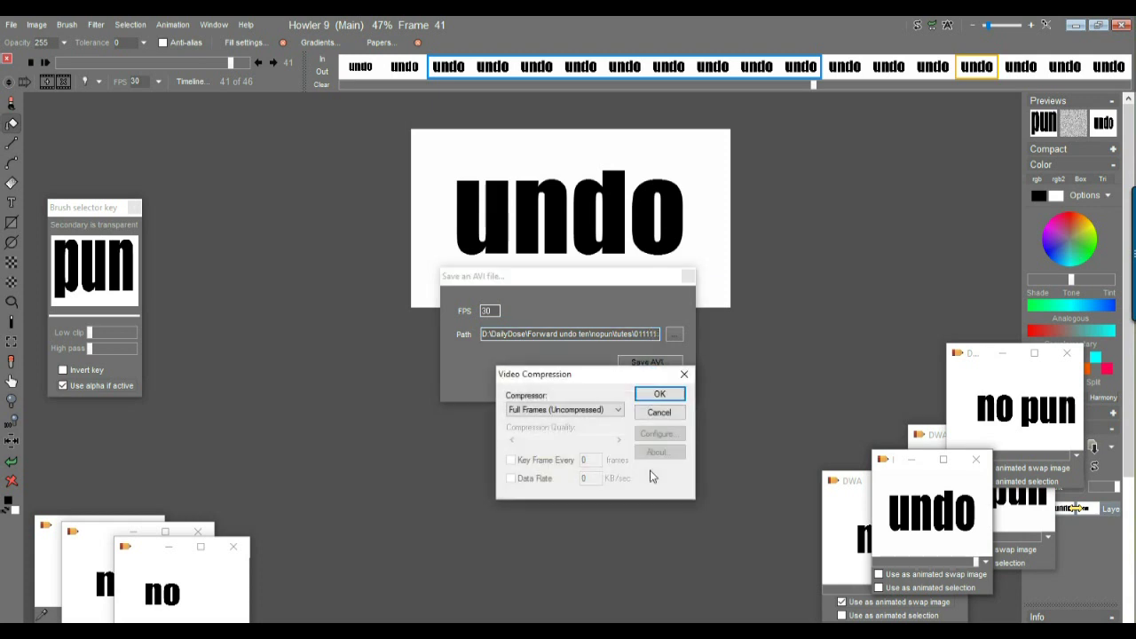
left_click(551, 410)
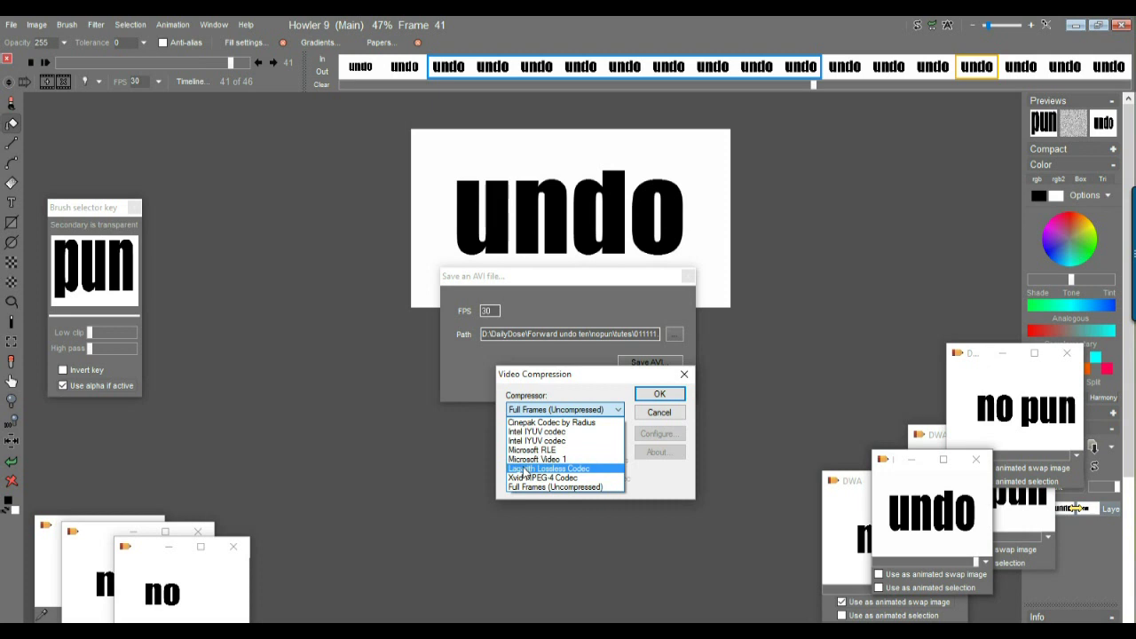
left_click(526, 469)
left_click(660, 394)
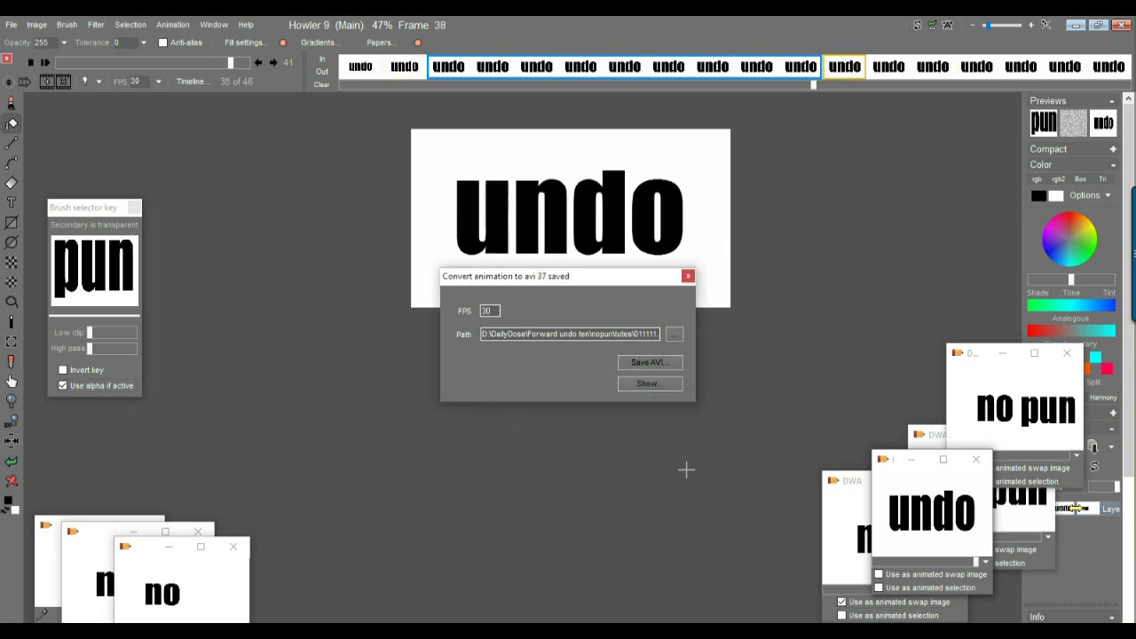
Save the 30-frame "opun" to "undo" animation as 01111.avi at 30 fps with the Lagarith Lossless Codec
left_click(608, 372)
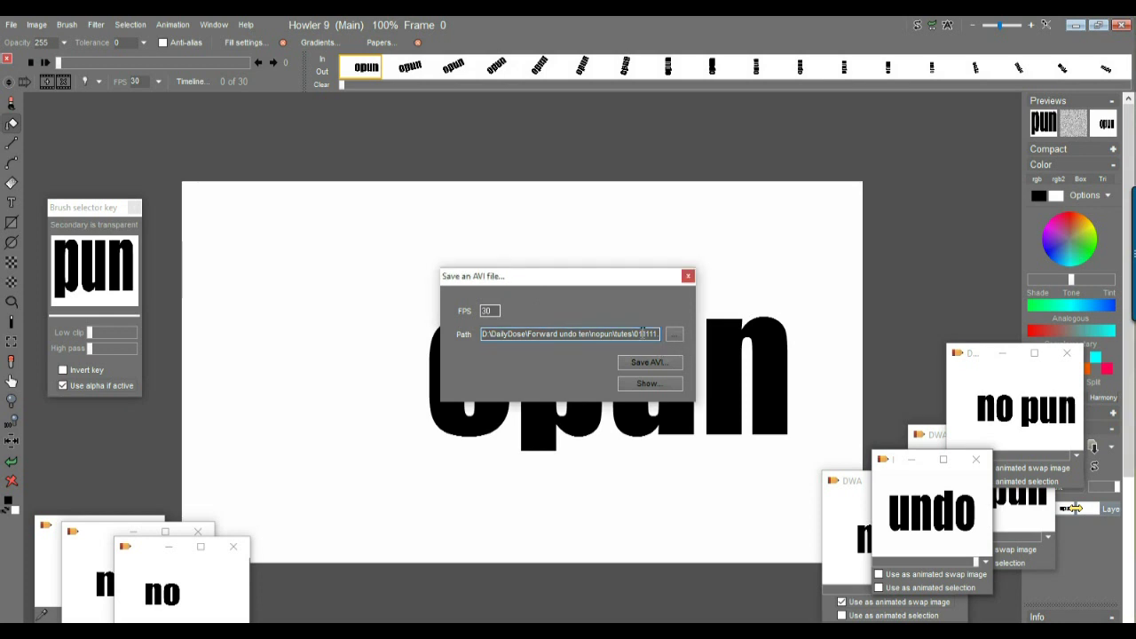
left_click(638, 364)
left_click(568, 409)
left_click(568, 469)
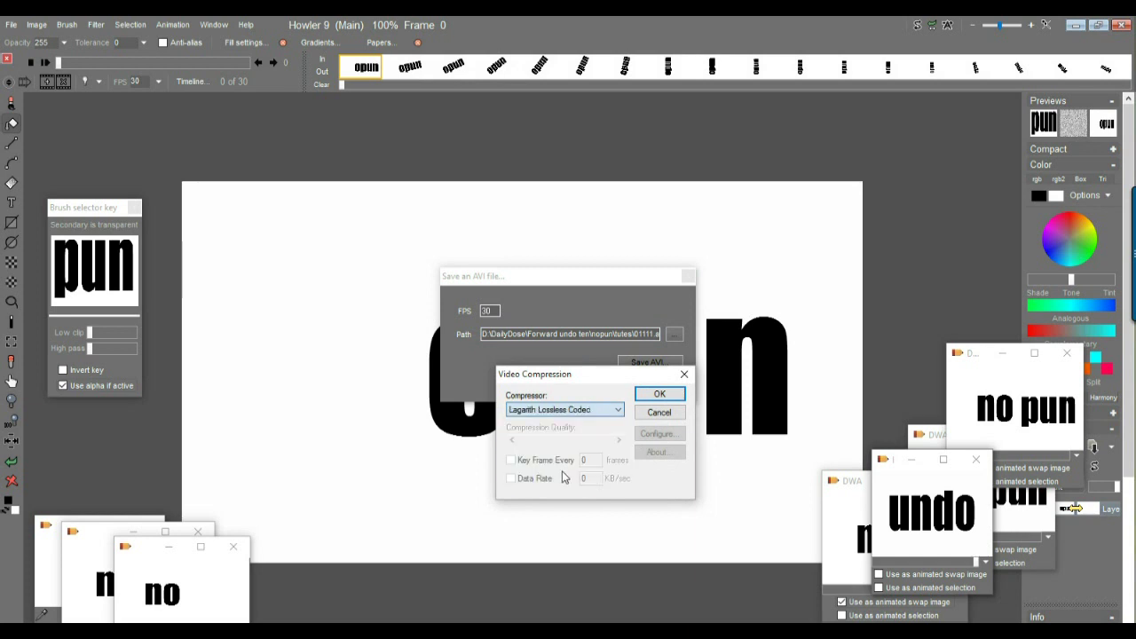
left_click(660, 396)
left_click_drag(583, 275, 884, 109)
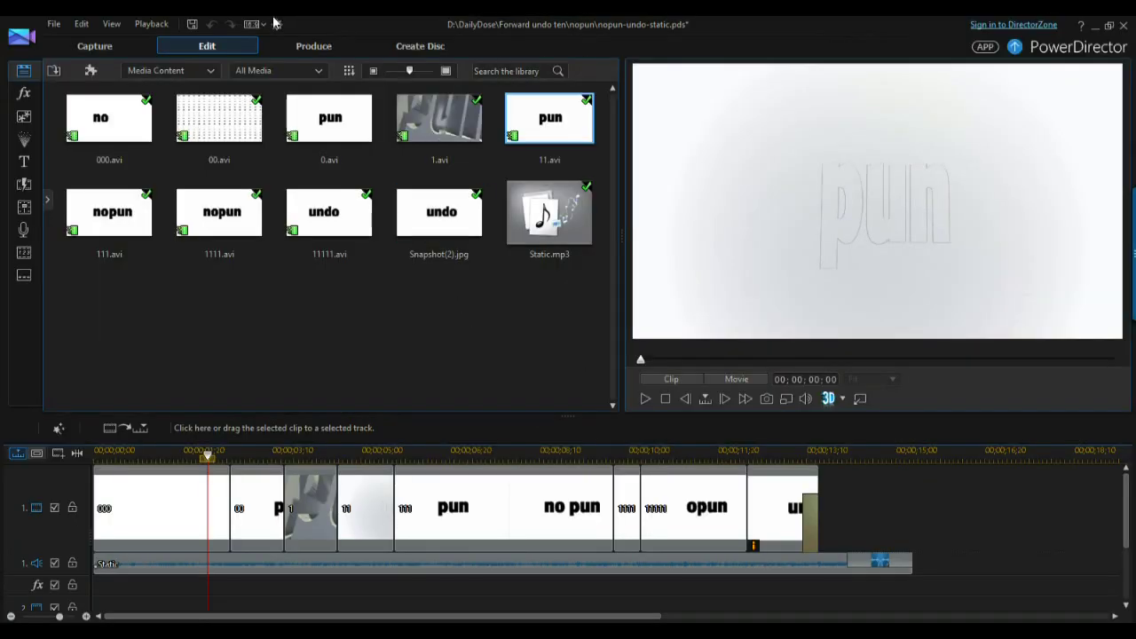
Switch to PowerDirector and import 01.avi, 011.avi, 0111.avi, 01111.avi and 011111.avi from the nopun\tutes folder into the media library
left_click(54, 71)
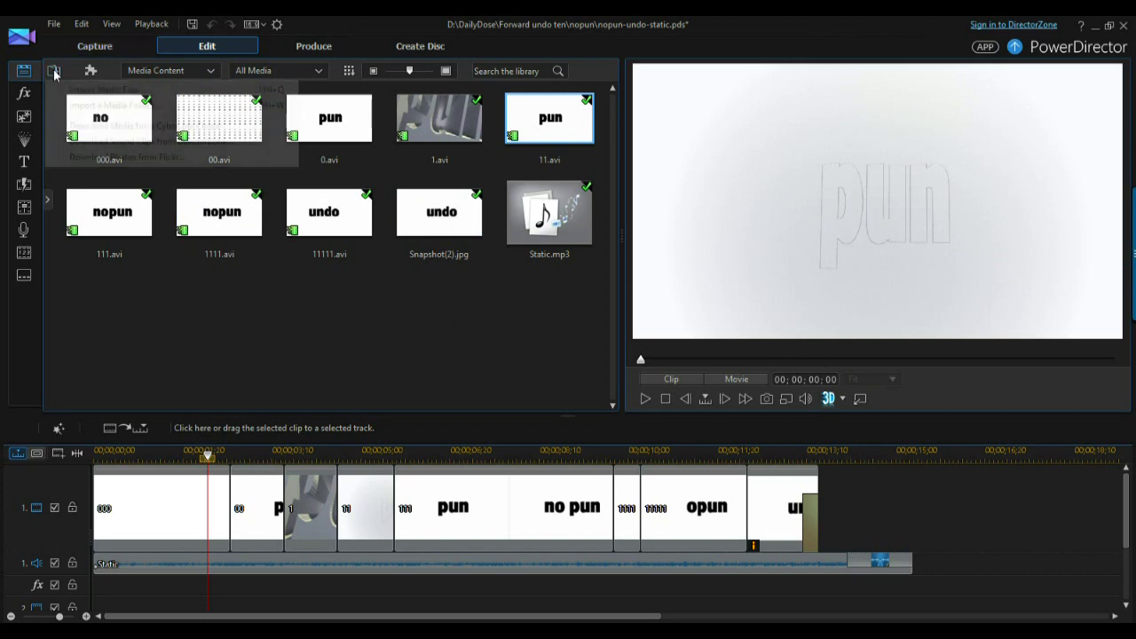
left_click(98, 89)
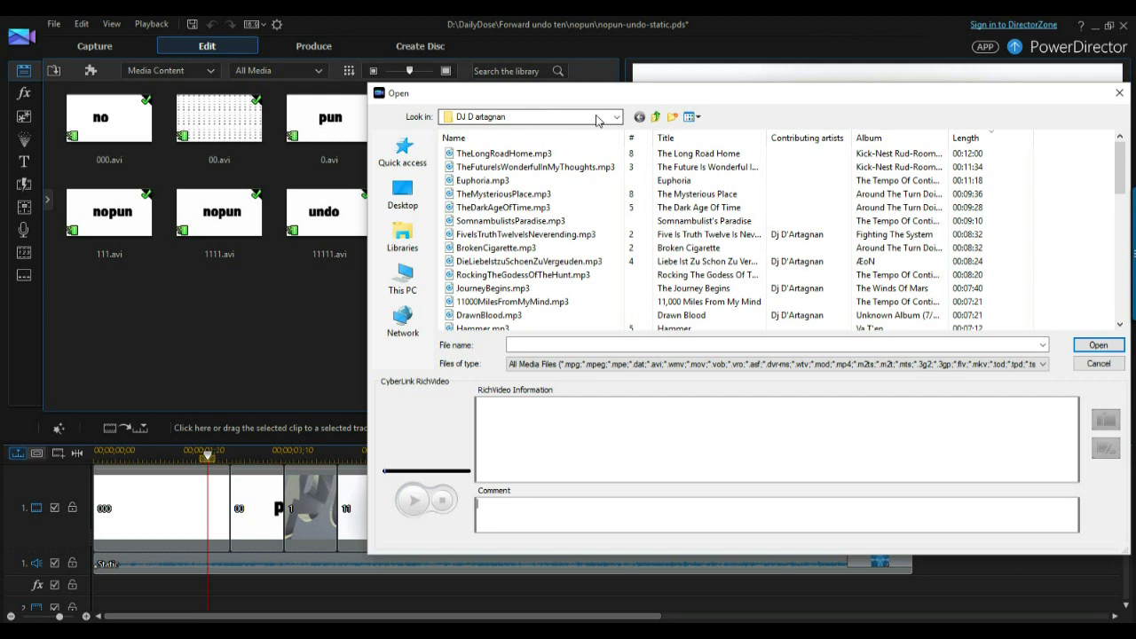
left_click(403, 153)
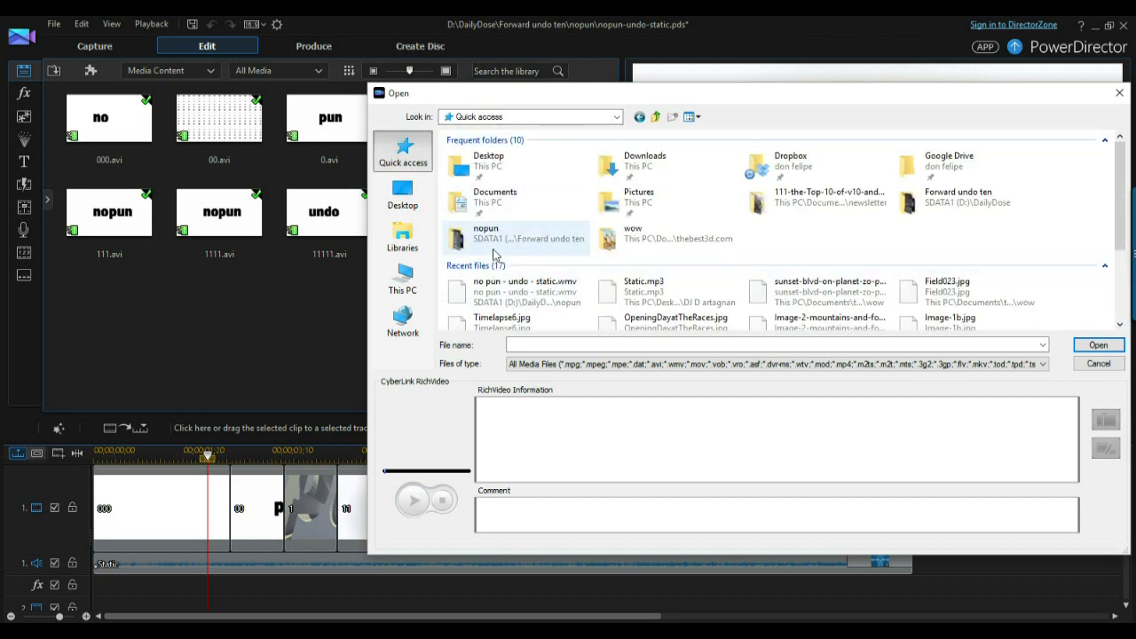
double_click(495, 240)
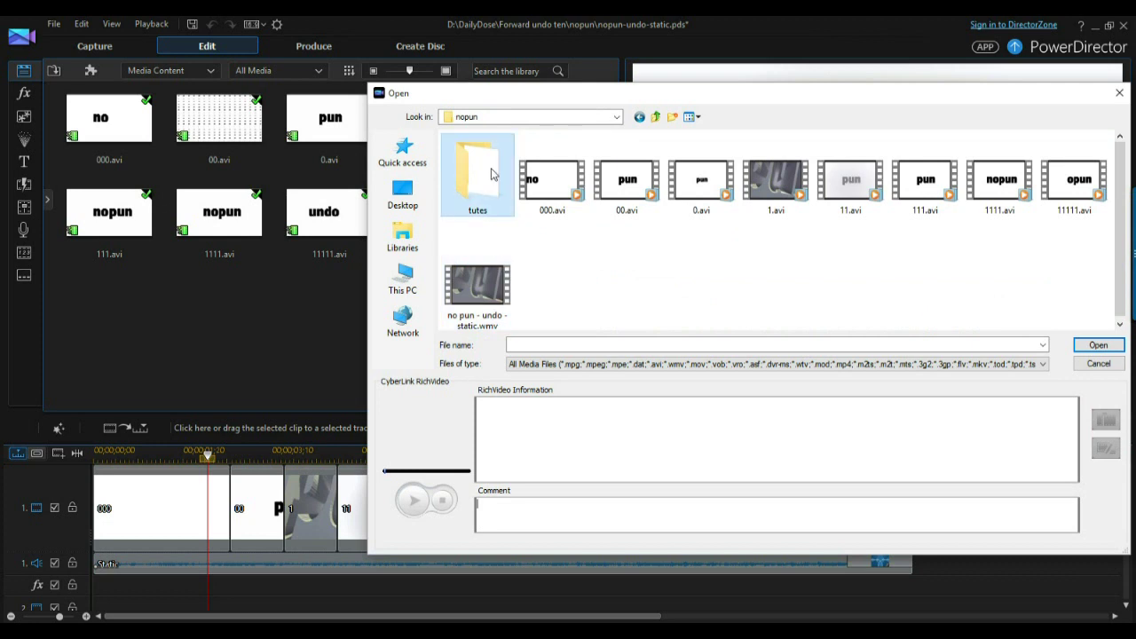
double_click(492, 175)
left_click(476, 177)
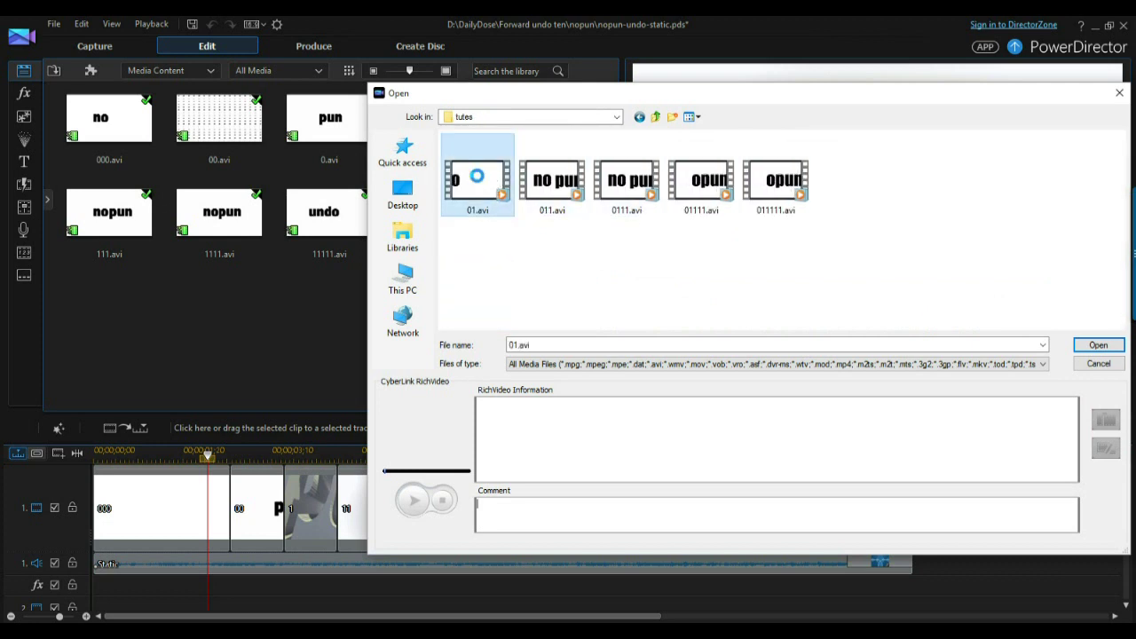
left_click(775, 182, "shift")
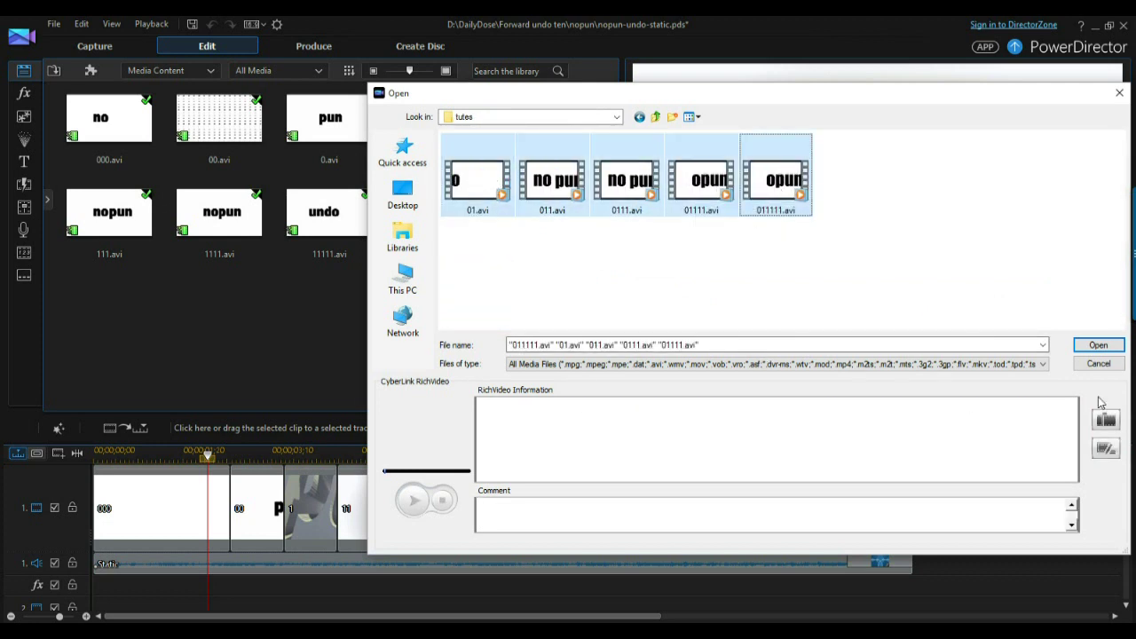
left_click(1098, 346)
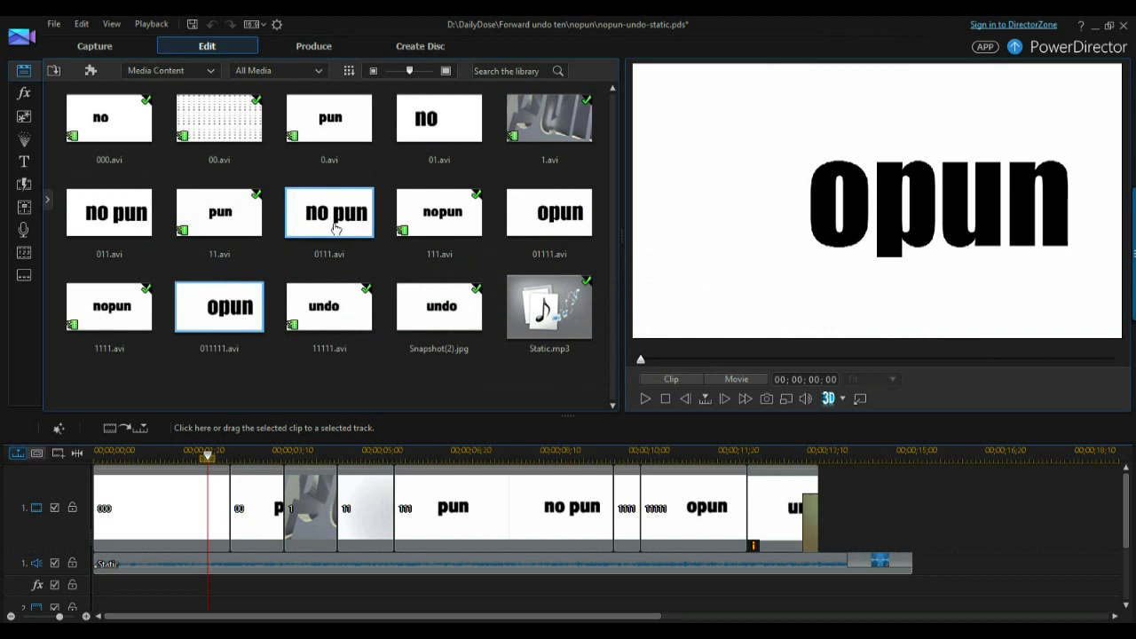
Preview the 0111.avi and 111.avi clips in the library and close PowerDirector without saving the project
left_click(337, 222)
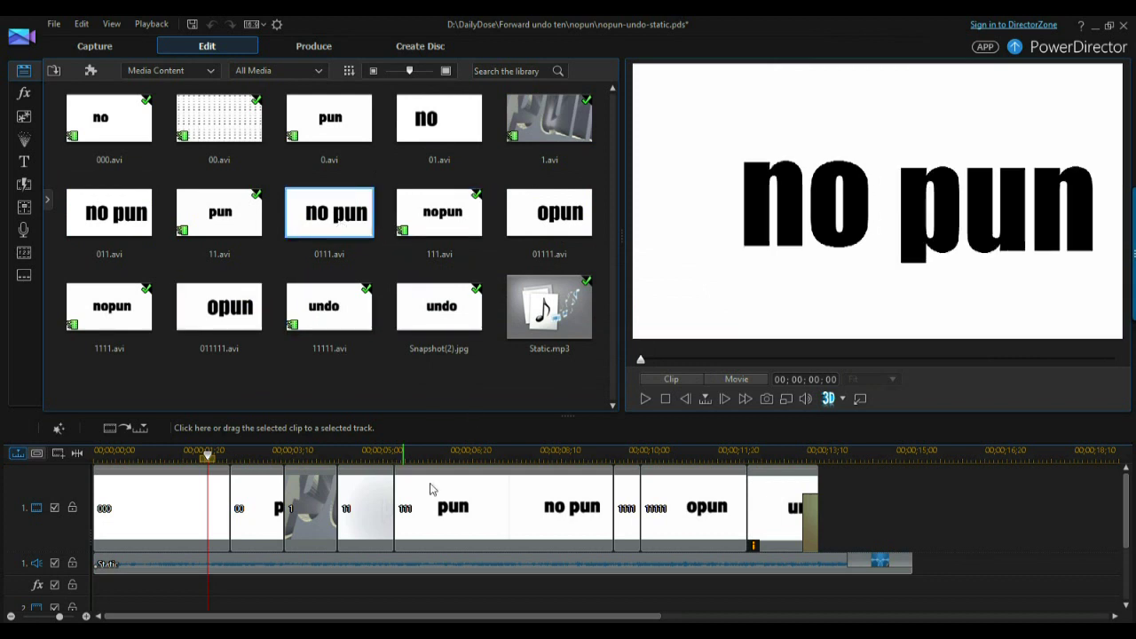
left_click(446, 218)
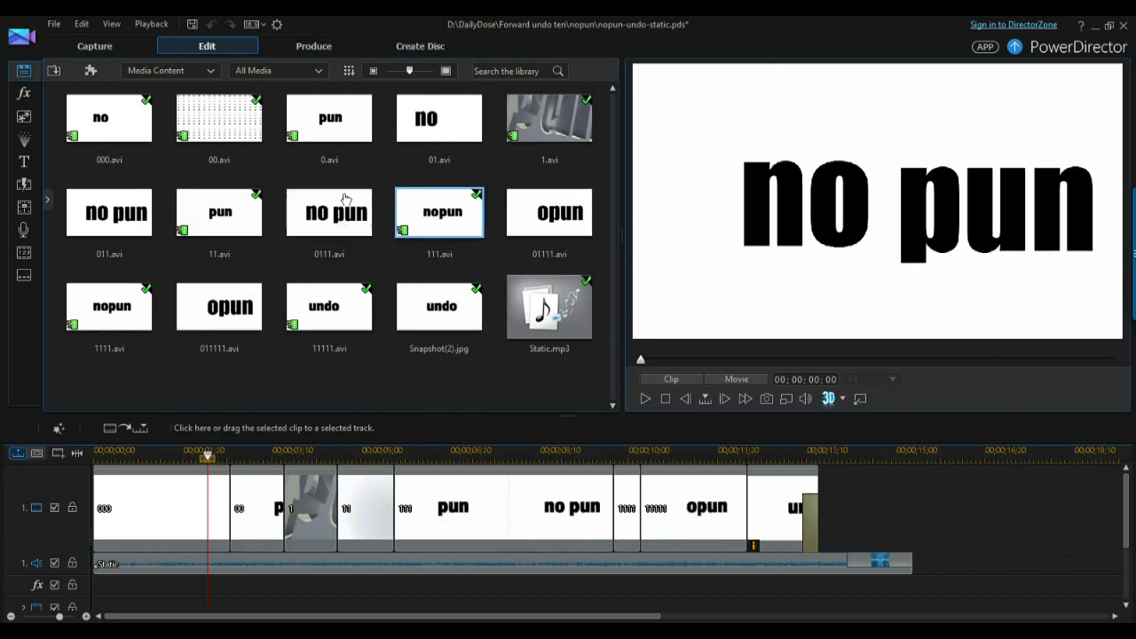
left_click(1126, 24)
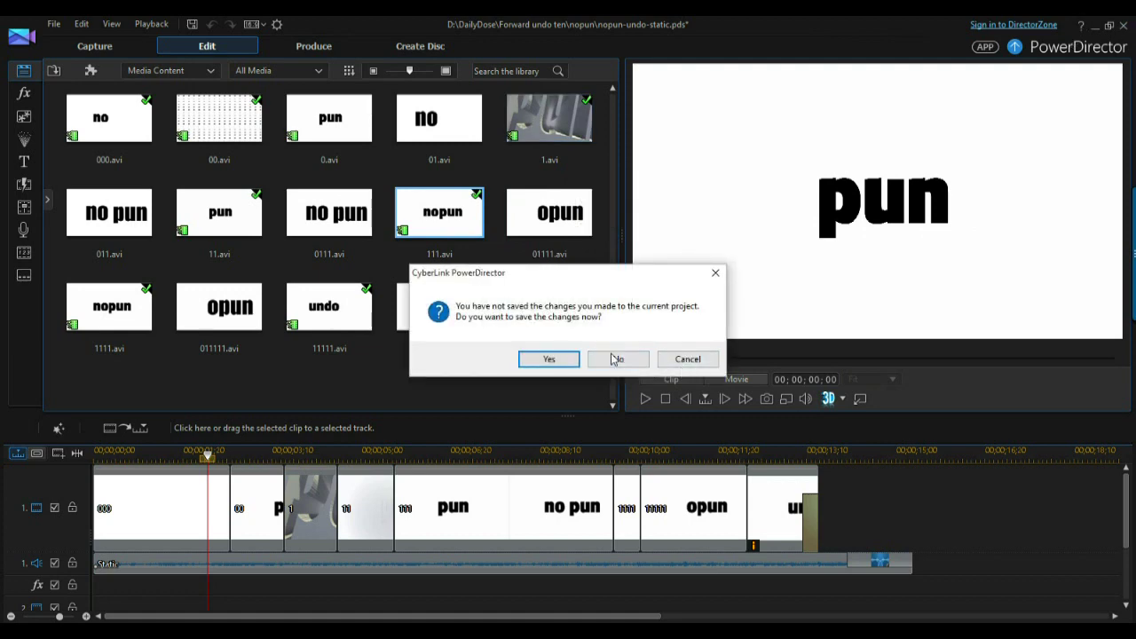
left_click(614, 360)
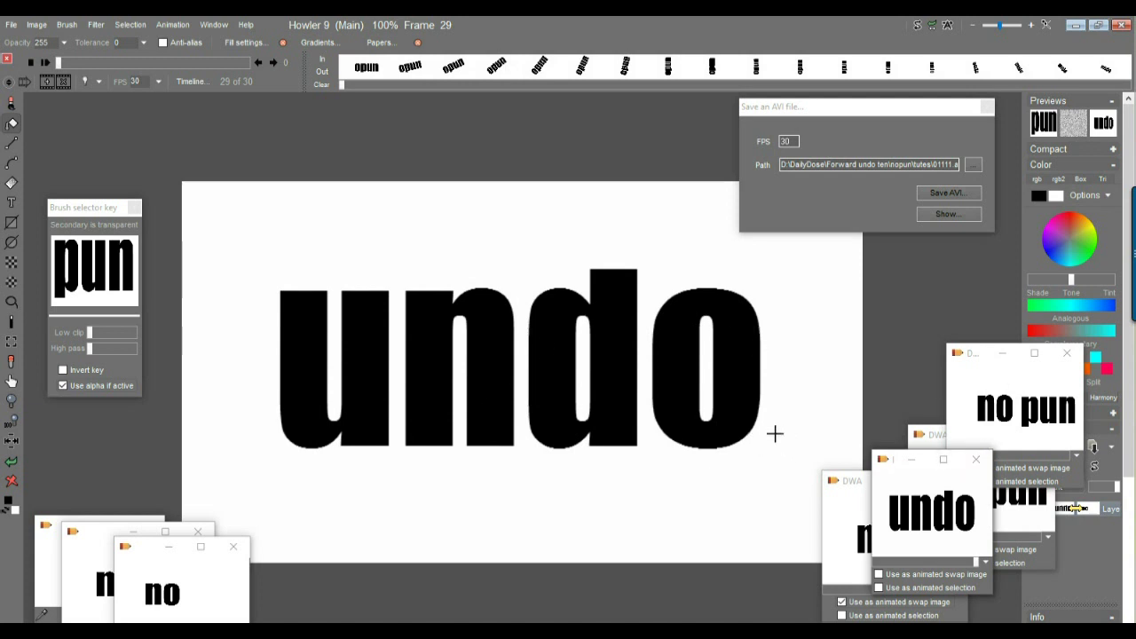
Return to Howler and play back the 30-frame "opun" to "undo" animation
left_click_drag(71, 59, 312, 83)
left_click(46, 66)
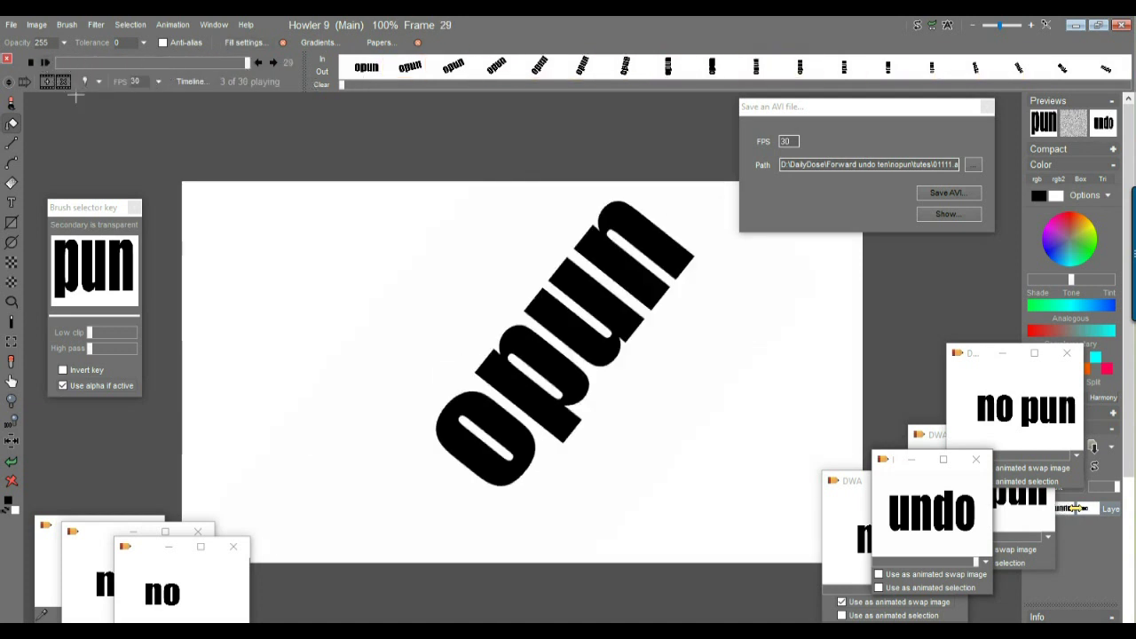